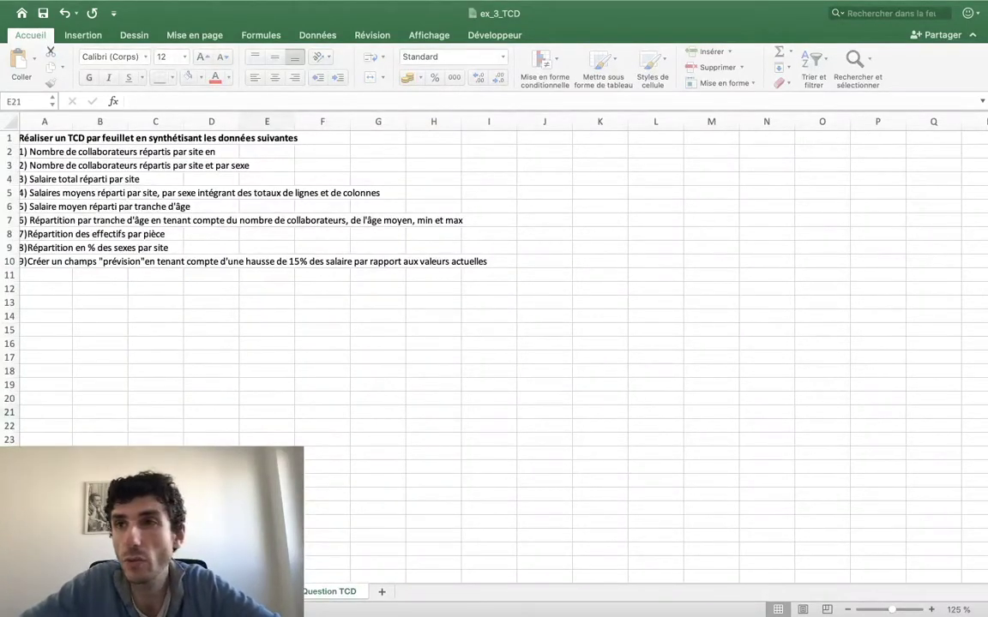
Switch to the employee data sheet and look over its contents
{"action": "key", "text": "ctrl+Page_Up"}
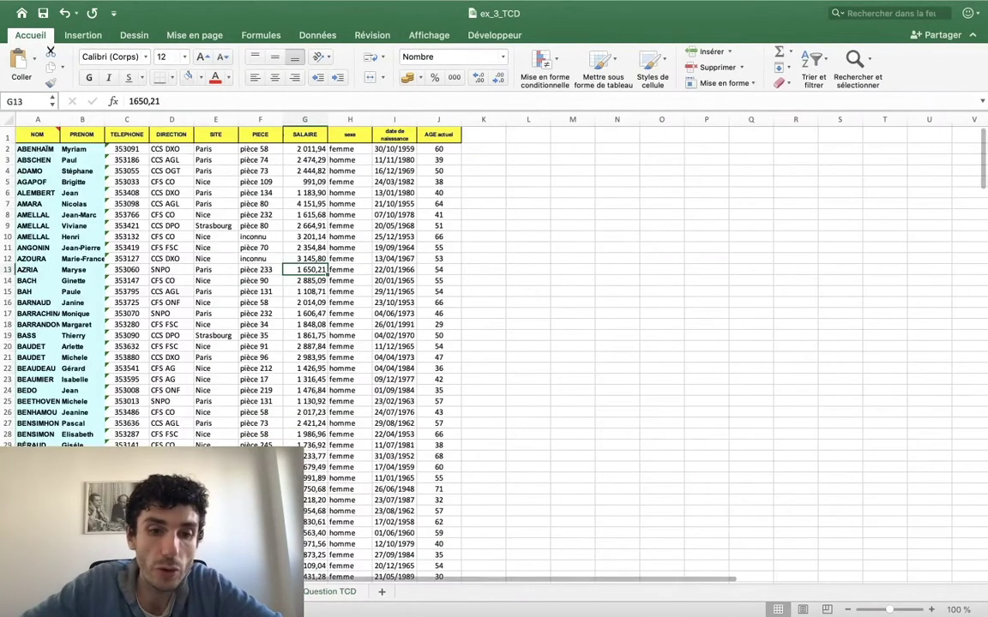
{"action": "scroll", "coordinate": [267, 328], "scroll_direction": "up", "scroll_amount": 5}
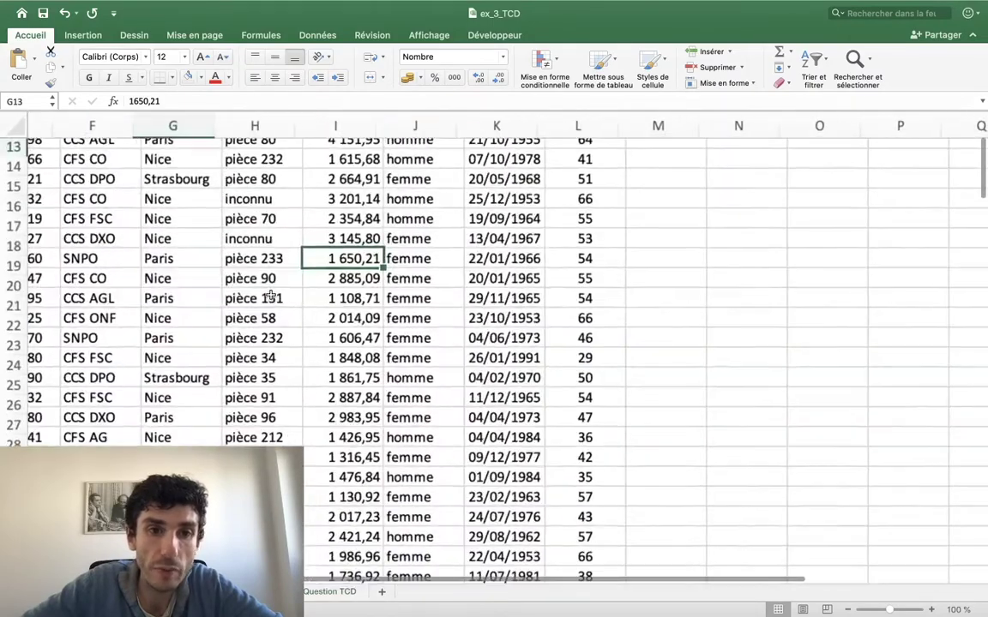
{"action": "scroll", "coordinate": [270, 295], "scroll_direction": "down", "scroll_amount": 5}
{"action": "scroll", "coordinate": [270, 295], "scroll_direction": "up", "scroll_amount": 5}
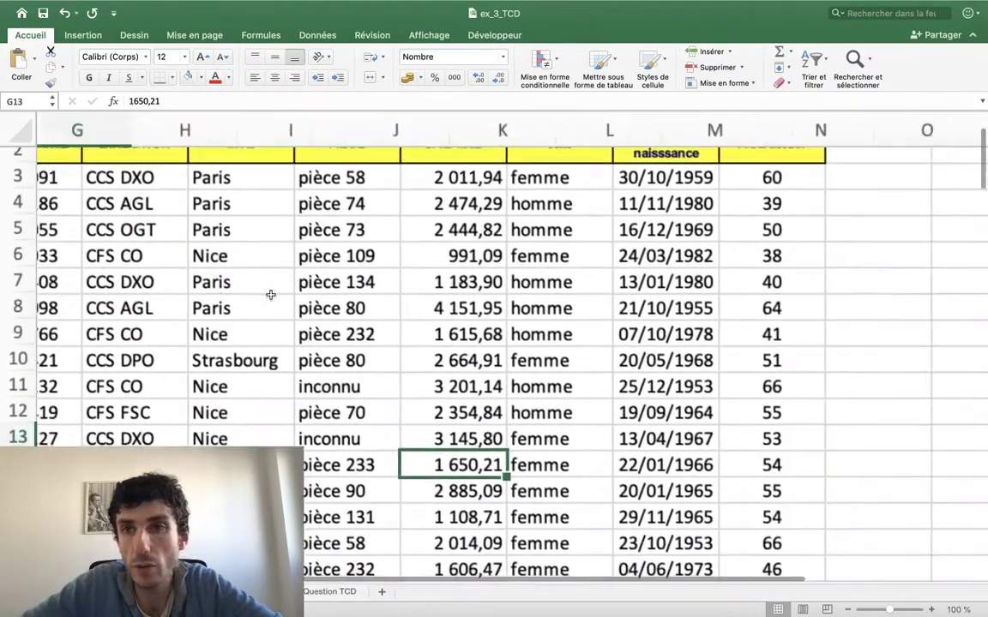
{"action": "scroll", "coordinate": [270, 295], "scroll_direction": "up", "scroll_amount": 5}
{"action": "scroll", "coordinate": [270, 295], "scroll_direction": "left", "scroll_amount": 10}
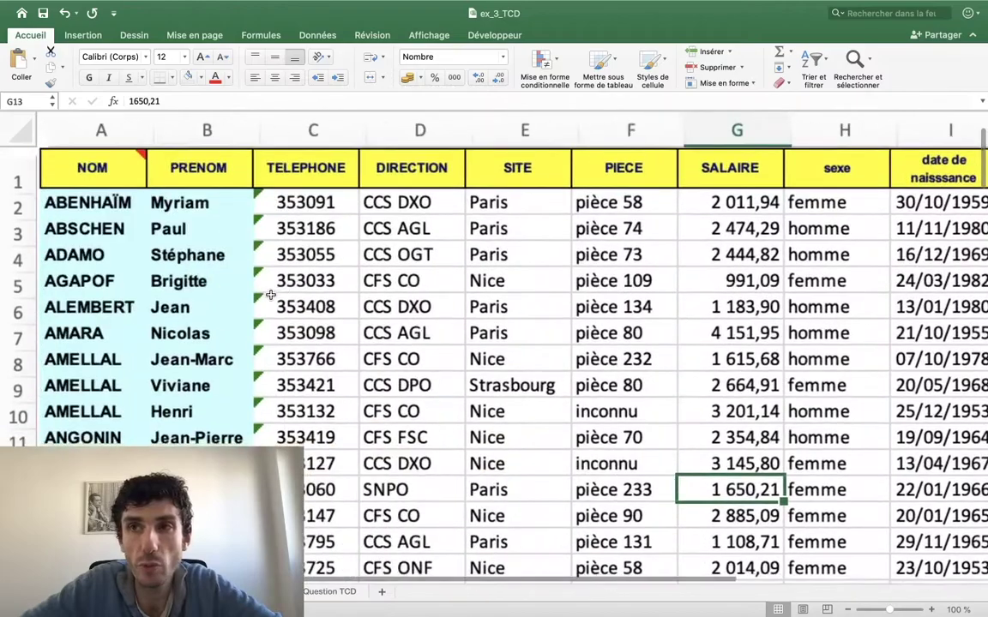
{"action": "scroll", "coordinate": [270, 295], "scroll_direction": "down", "scroll_amount": 5}
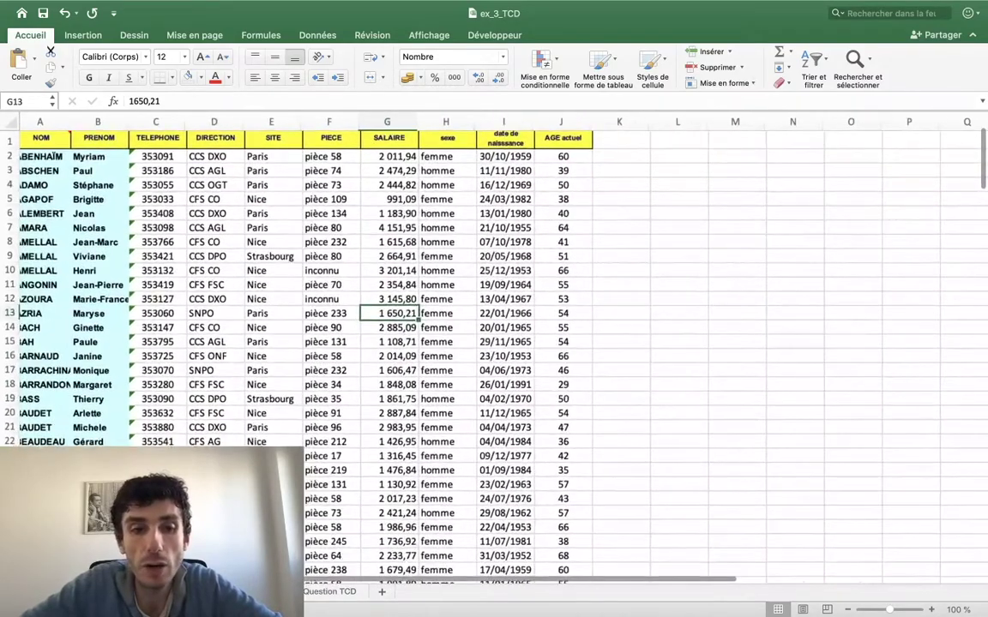
{"action": "scroll", "coordinate": [244, 266], "scroll_direction": "up", "scroll_amount": 3}
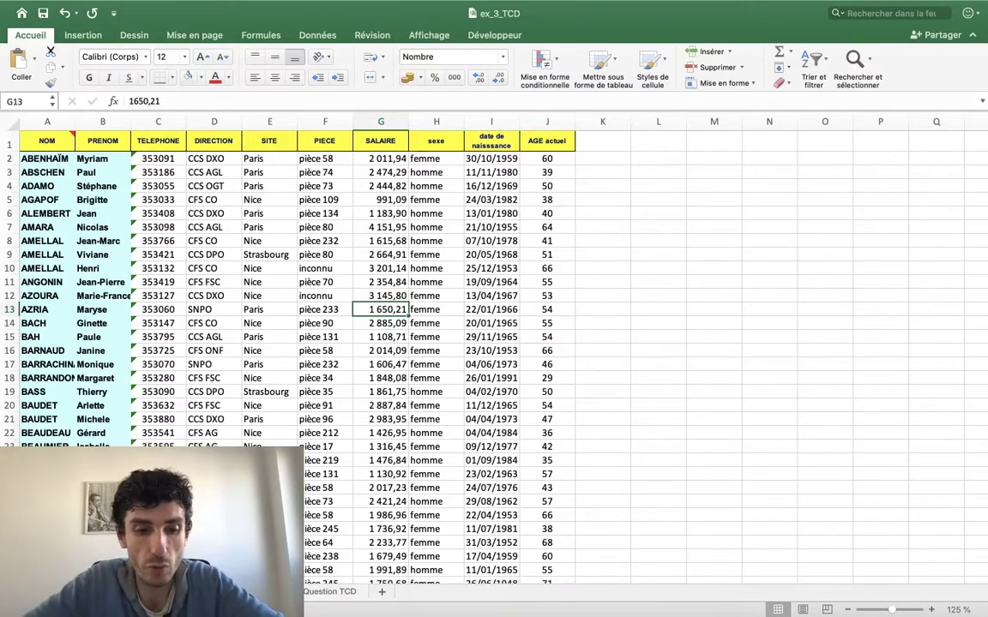
Save the workbook as a copy named 'ex_3_TCD (corrigé)'
{"action": "key", "text": "super+shift+s"}
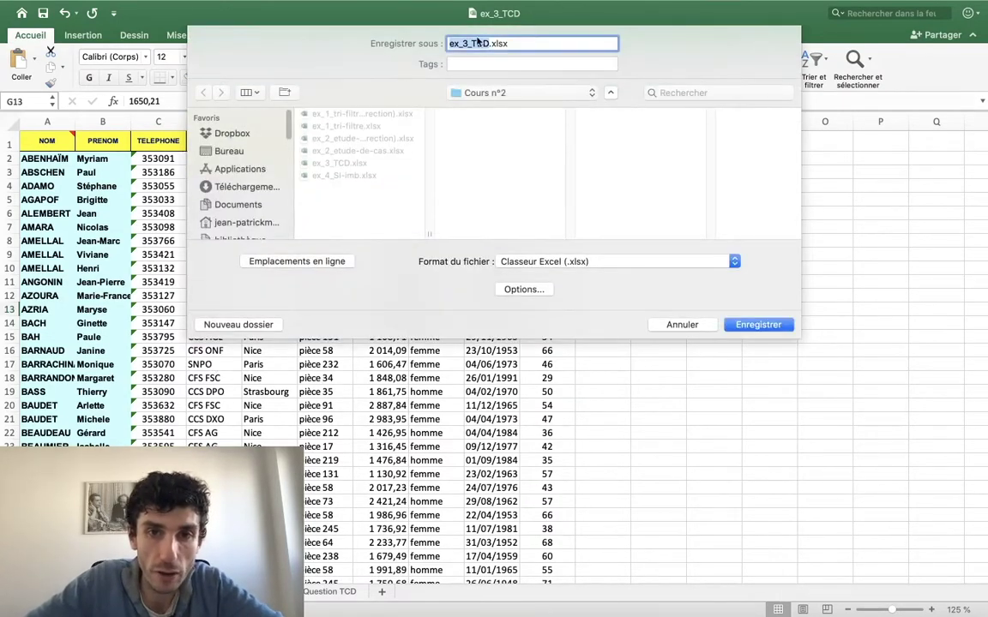
{"action": "type", "text": "("}
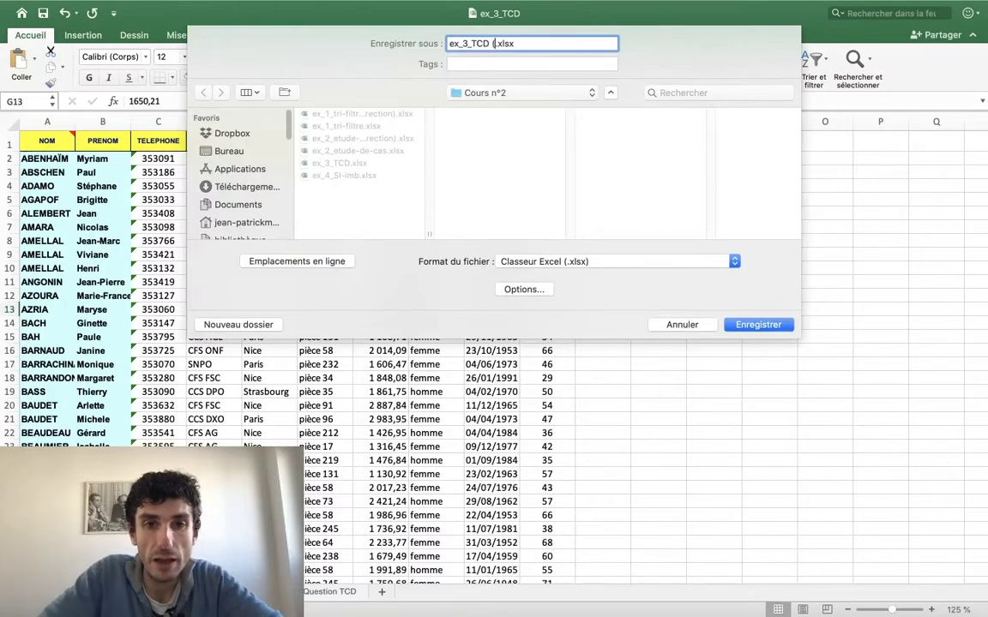
{"action": "type", "text": ")"}
{"action": "key", "text": "Return"}
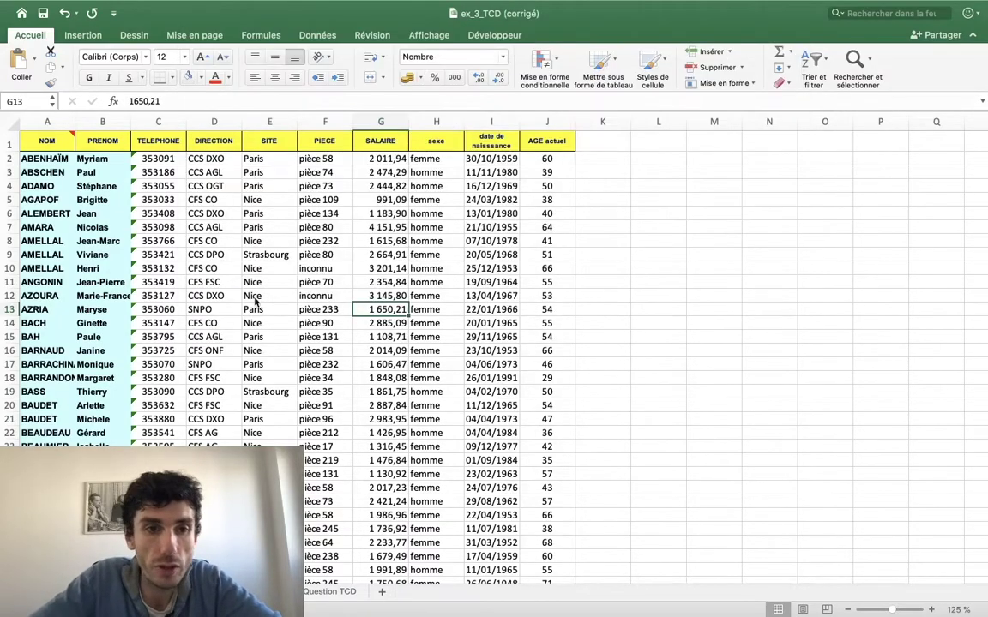
{"action": "scroll", "coordinate": [65, 220], "scroll_direction": "down", "scroll_amount": 1}
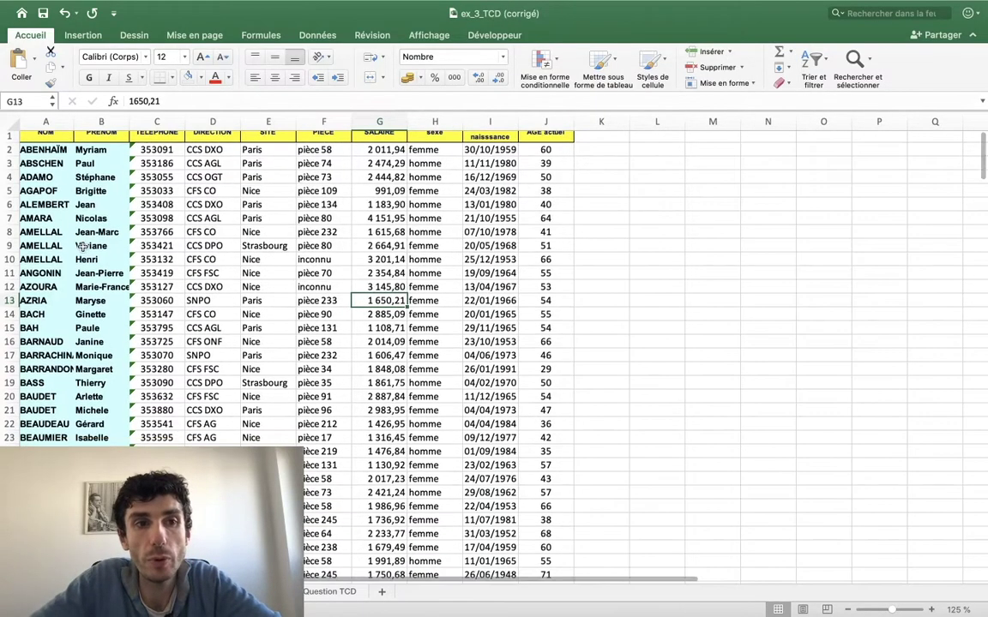
{"action": "scroll", "coordinate": [60, 202], "scroll_direction": "up", "scroll_amount": 1}
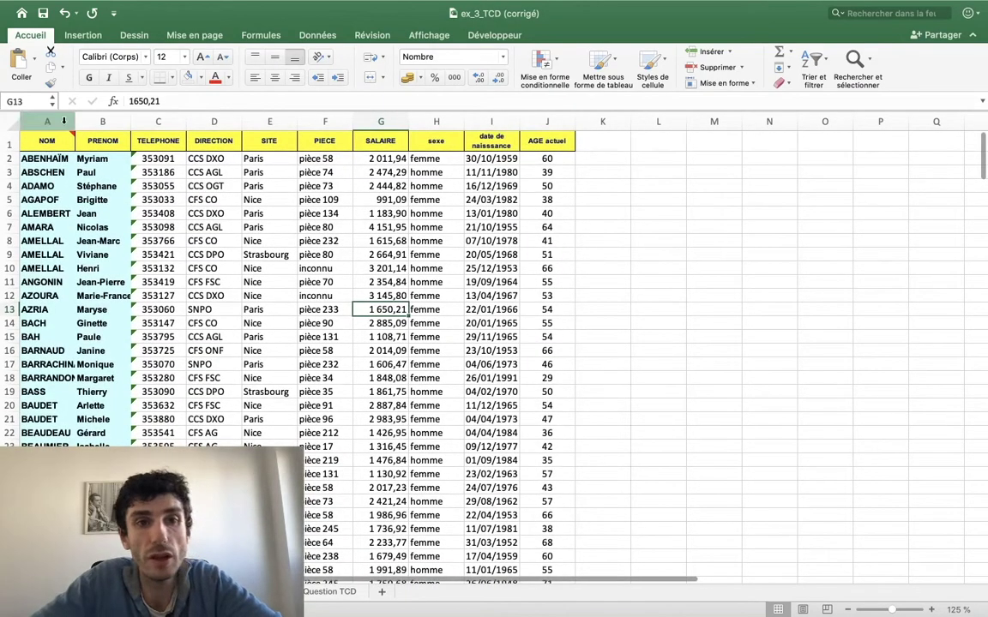
{"action": "left_click", "coordinate": [66, 142]}
{"action": "key", "text": "Right"}
{"action": "key", "text": "Right"}
{"action": "mouse_move", "coordinate": [66, 144]}
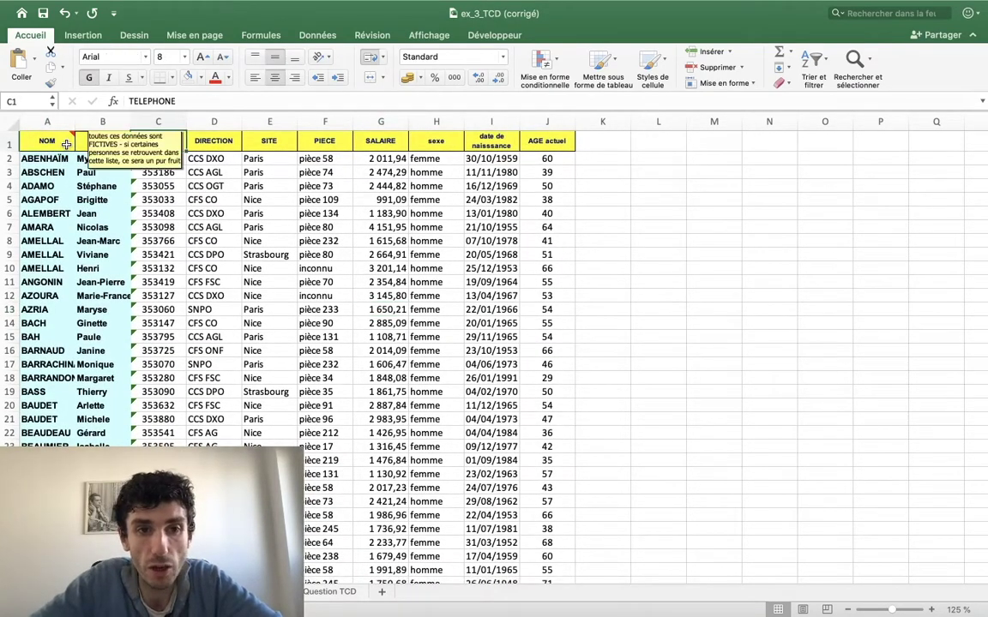
{"action": "key", "text": "Down"}
{"action": "key", "text": "Down"}
{"action": "key", "text": "Down"}
{"action": "key", "text": "Down"}
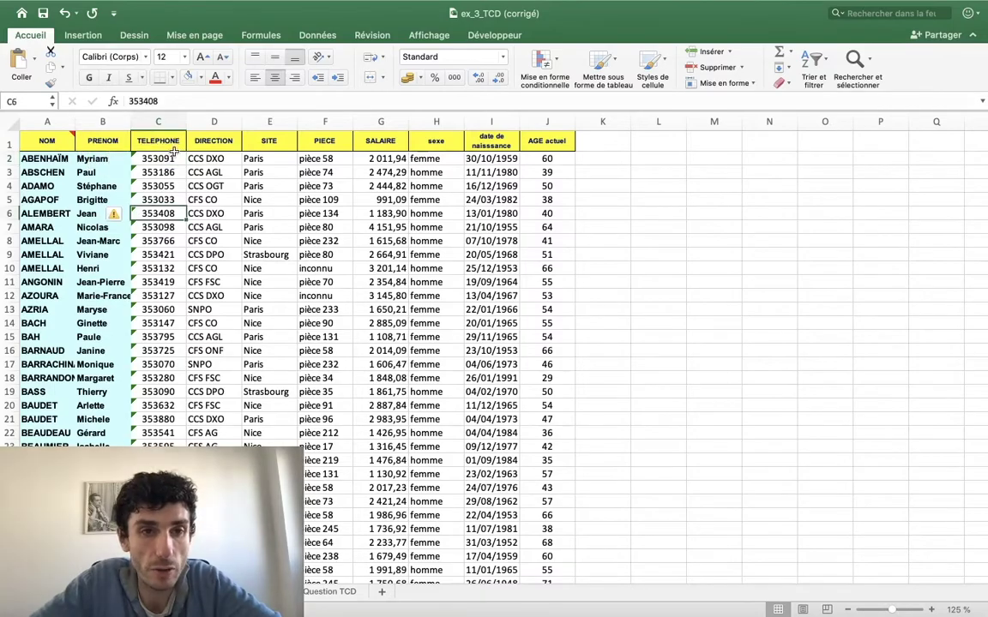
{"action": "key", "text": "Up"}
{"action": "key", "text": "Up"}
{"action": "key", "text": "Up"}
{"action": "scroll", "coordinate": [163, 169], "scroll_direction": "right", "scroll_amount": 2}
{"action": "scroll", "coordinate": [129, 154], "scroll_direction": "up", "scroll_amount": 3}
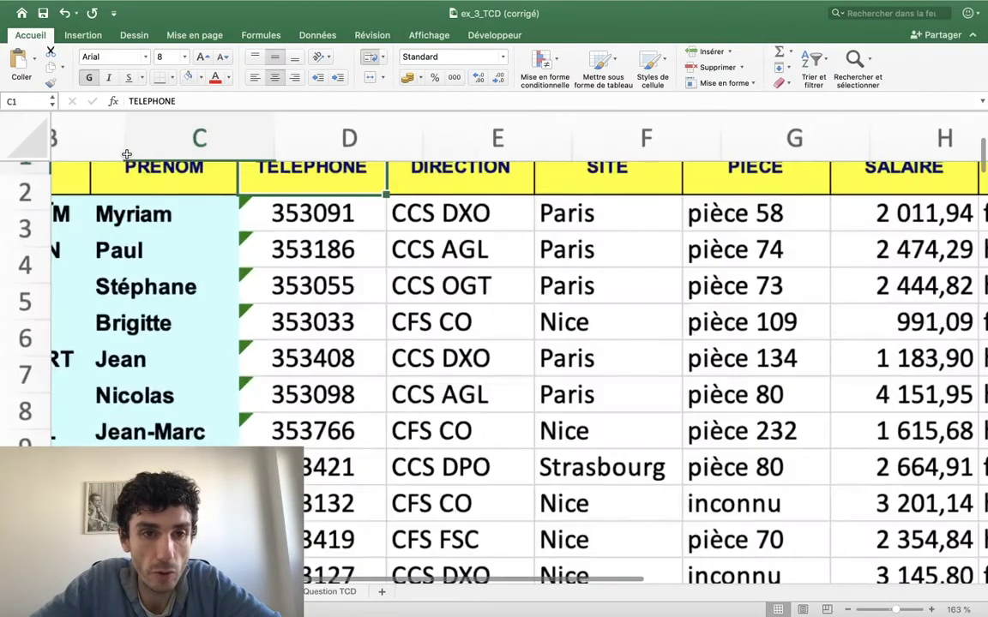
{"action": "scroll", "coordinate": [212, 249], "scroll_direction": "up", "scroll_amount": 1}
{"action": "scroll", "coordinate": [205, 257], "scroll_direction": "left", "scroll_amount": 10}
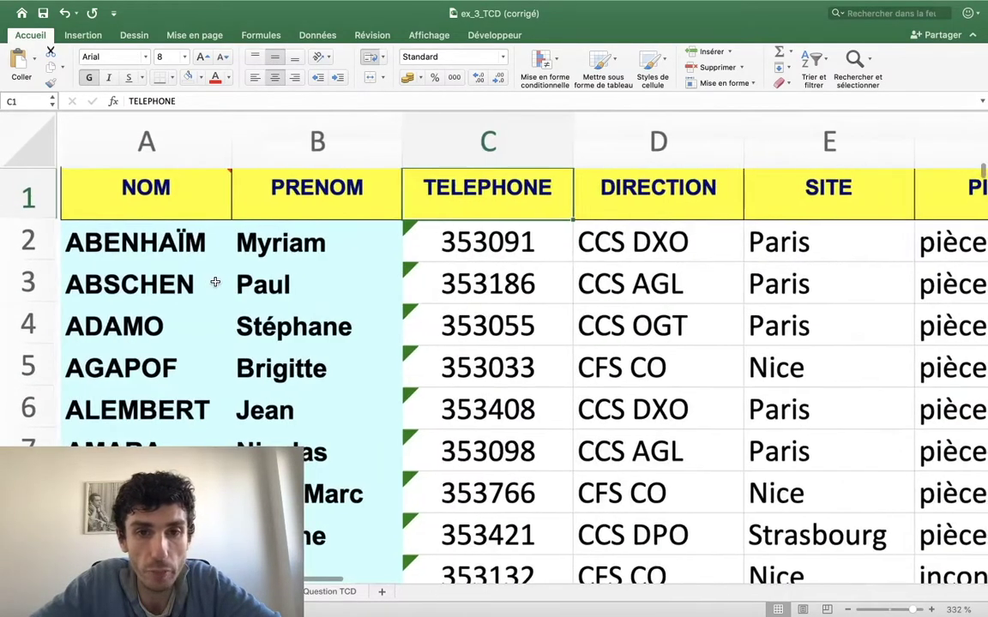
{"action": "scroll", "coordinate": [200, 267], "scroll_direction": "down", "scroll_amount": 3}
{"action": "scroll", "coordinate": [200, 268], "scroll_direction": "right", "scroll_amount": 5}
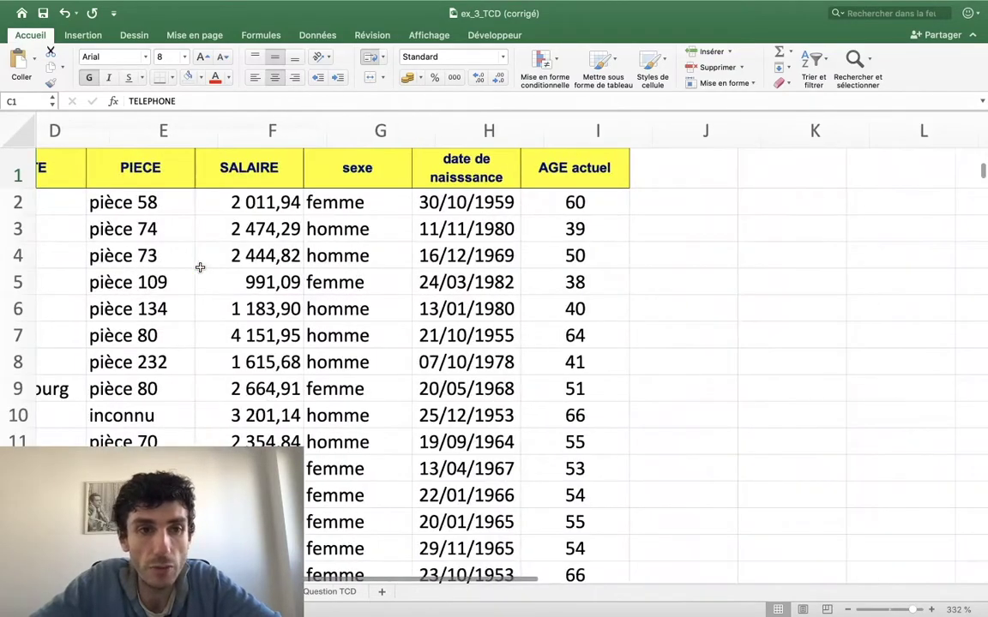
{"action": "scroll", "coordinate": [200, 267], "scroll_direction": "left", "scroll_amount": 5}
{"action": "scroll", "coordinate": [410, 271], "scroll_direction": "right", "scroll_amount": 1}
{"action": "scroll", "coordinate": [414, 273], "scroll_direction": "down", "scroll_amount": 3}
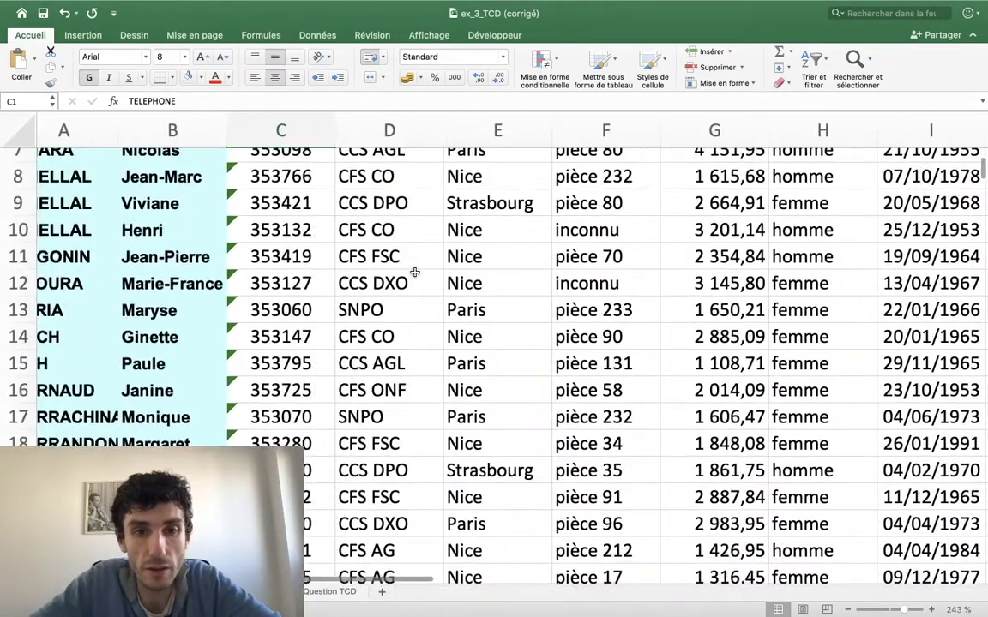
{"action": "scroll", "coordinate": [414, 273], "scroll_direction": "down", "scroll_amount": 3}
{"action": "scroll", "coordinate": [414, 273], "scroll_direction": "down", "scroll_amount": 2}
{"action": "scroll", "coordinate": [403, 240], "scroll_direction": "up", "scroll_amount": 3}
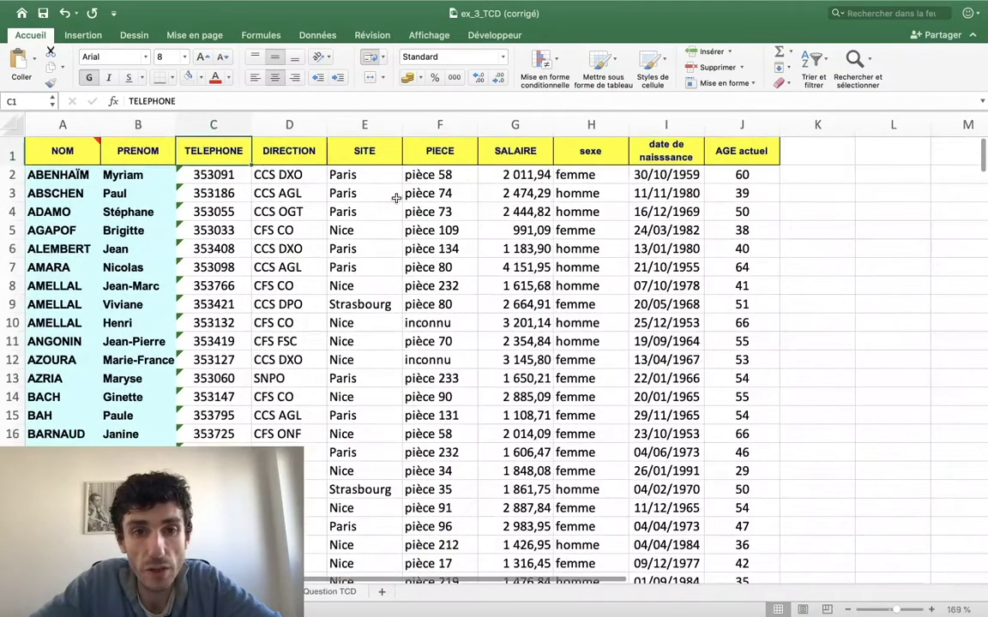
{"action": "left_click", "coordinate": [391, 187]}
{"action": "key", "text": "ctrl+Up"}
{"action": "key", "text": "Escape"}
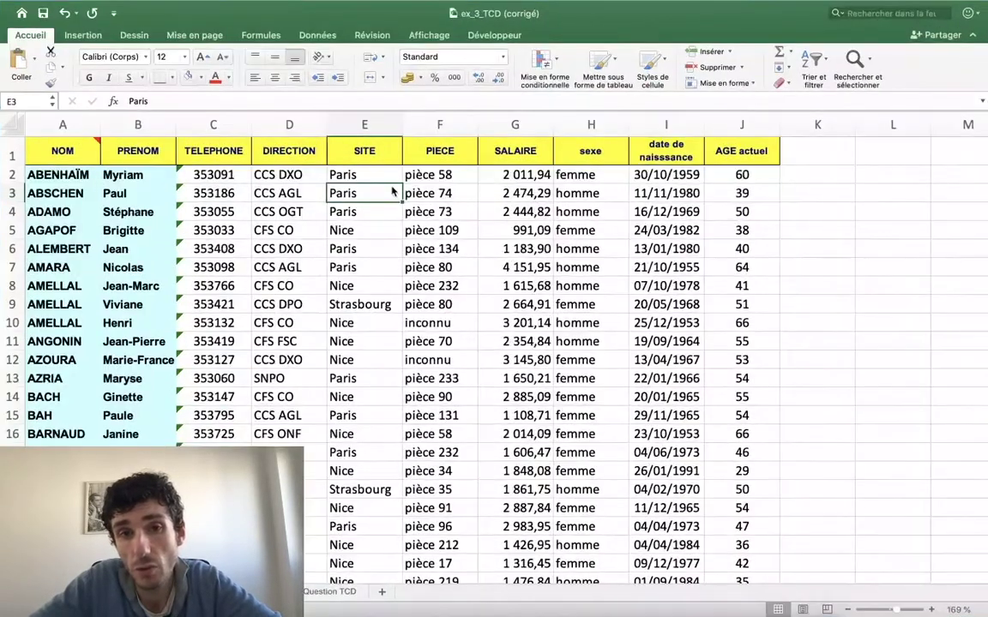
{"action": "scroll", "coordinate": [367, 269], "scroll_direction": "down", "scroll_amount": 3}
{"action": "scroll", "coordinate": [367, 270], "scroll_direction": "up", "scroll_amount": 3}
{"action": "scroll", "coordinate": [367, 269], "scroll_direction": "left", "scroll_amount": 1}
{"action": "left_click", "coordinate": [429, 229]}
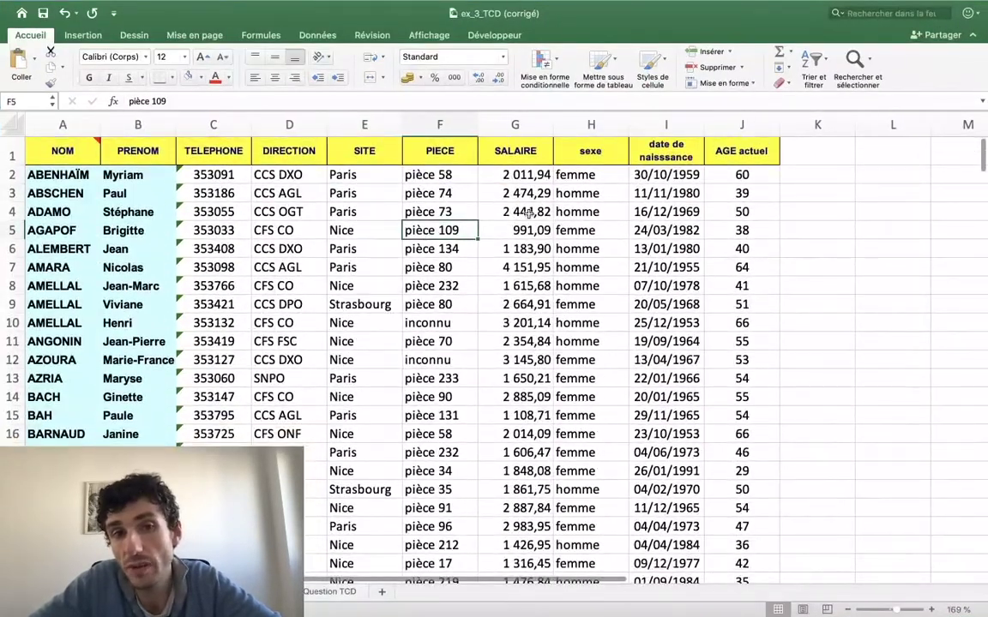
{"action": "key", "text": "Up"}
{"action": "key", "text": "Up"}
{"action": "key", "text": "Up"}
{"action": "key", "text": "Down"}
{"action": "key", "text": "Down"}
{"action": "key", "text": "Down"}
{"action": "key", "text": "Down"}
{"action": "key", "text": "Down"}
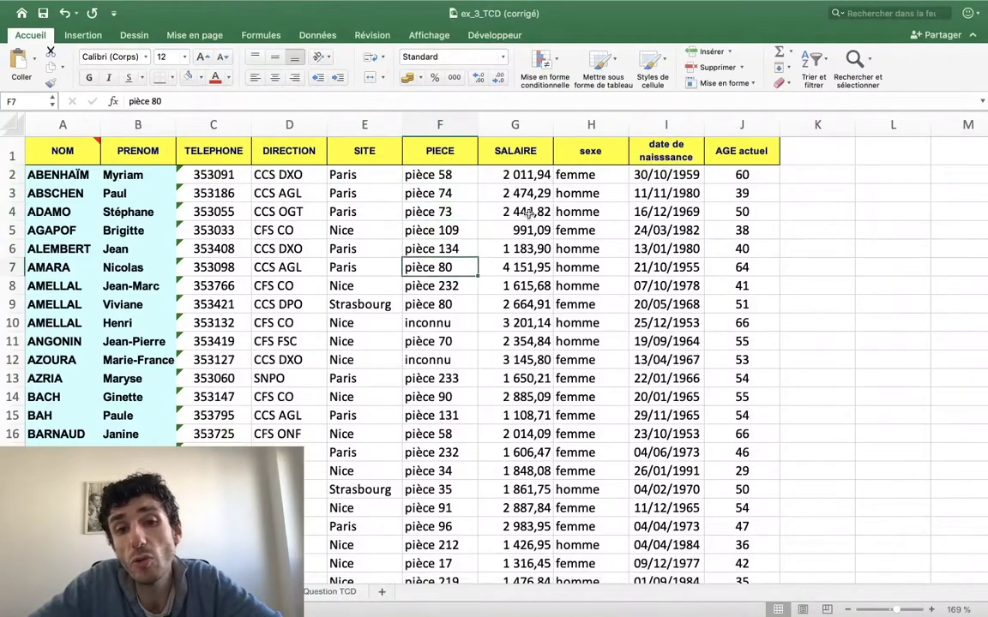
{"action": "key", "text": "Down"}
{"action": "key", "text": "Down"}
{"action": "key", "text": "Up"}
{"action": "key", "text": "Up"}
{"action": "key", "text": "Up"}
{"action": "key", "text": "Up"}
{"action": "key", "text": "Up"}
{"action": "key", "text": "Up"}
{"action": "key", "text": "Up"}
{"action": "key", "text": "Up"}
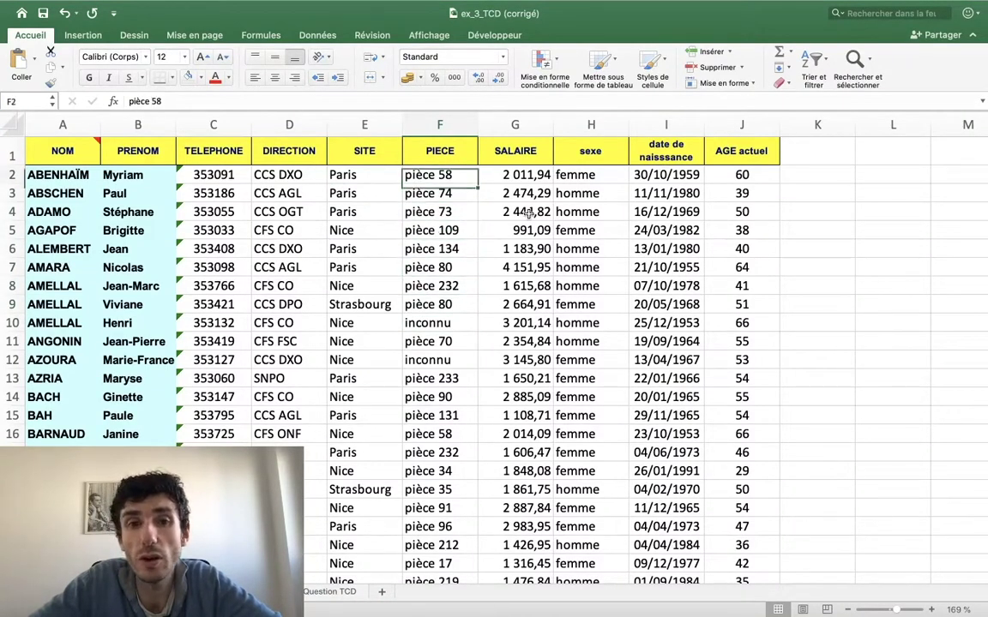
{"action": "key", "text": "Left"}
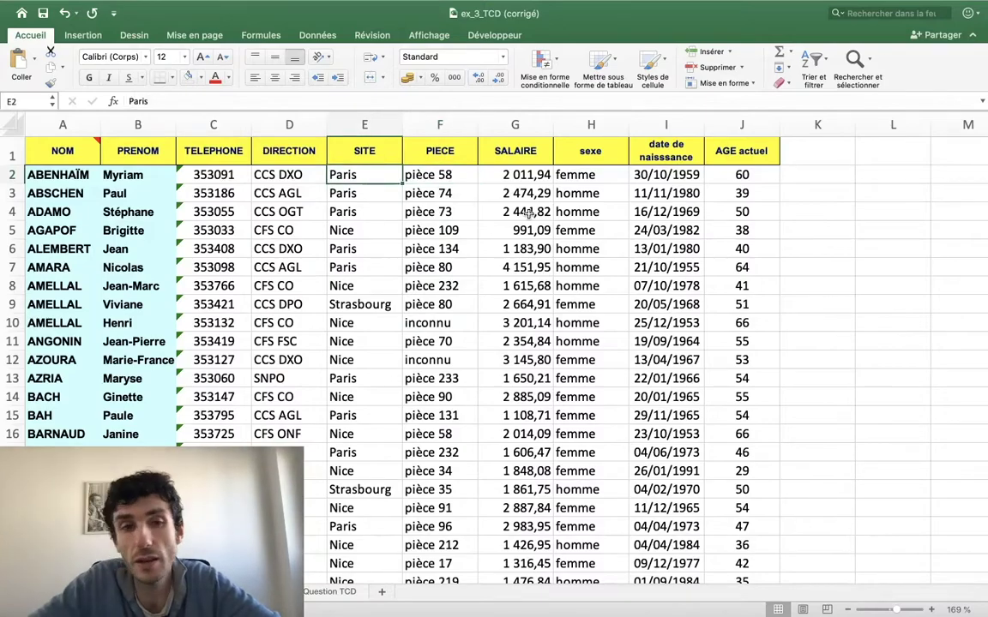
{"action": "key", "text": "Left"}
{"action": "key", "text": "Right"}
{"action": "key", "text": "Right"}
{"action": "key", "text": "Right"}
{"action": "key", "text": "Right"}
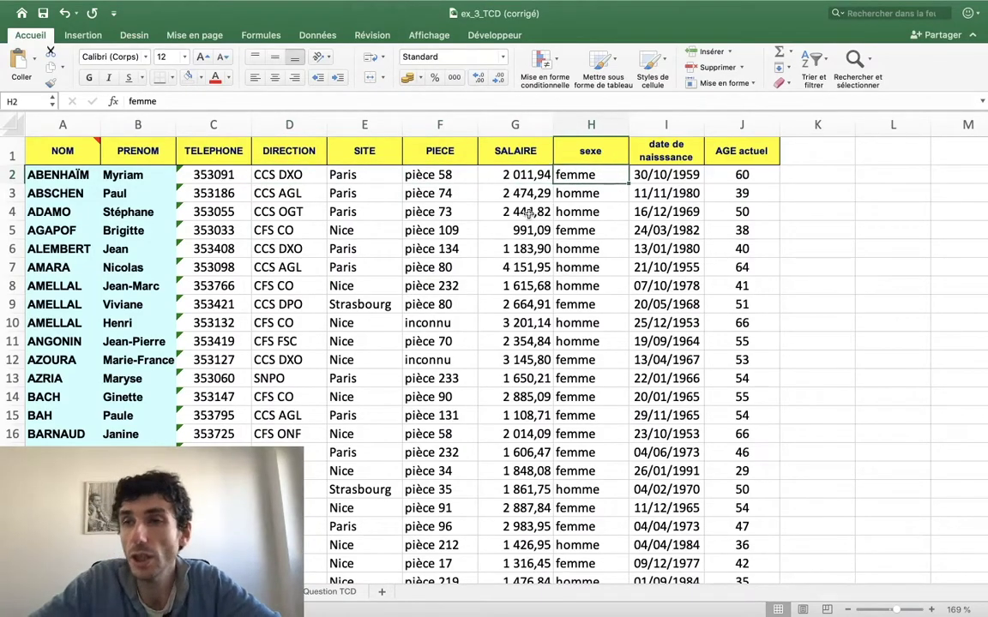
{"action": "key", "text": "Left"}
{"action": "key", "text": "Right"}
{"action": "key", "text": "Right"}
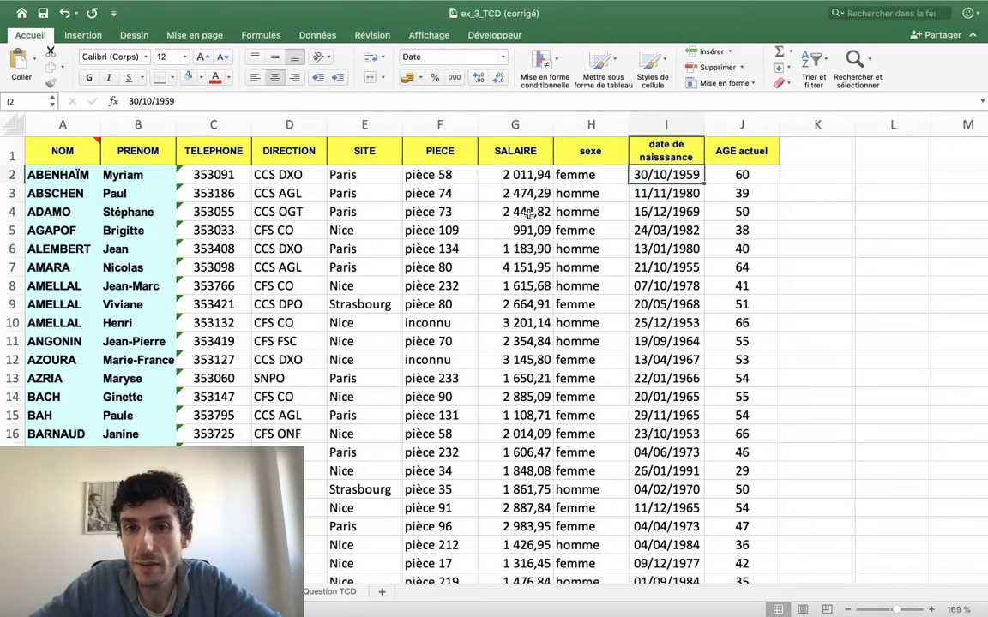
{"action": "key", "text": "Right"}
{"action": "scroll", "coordinate": [529, 214], "scroll_direction": "right", "scroll_amount": 1}
{"action": "key", "text": "Right"}
{"action": "key", "text": "Left"}
{"action": "key", "text": "Left"}
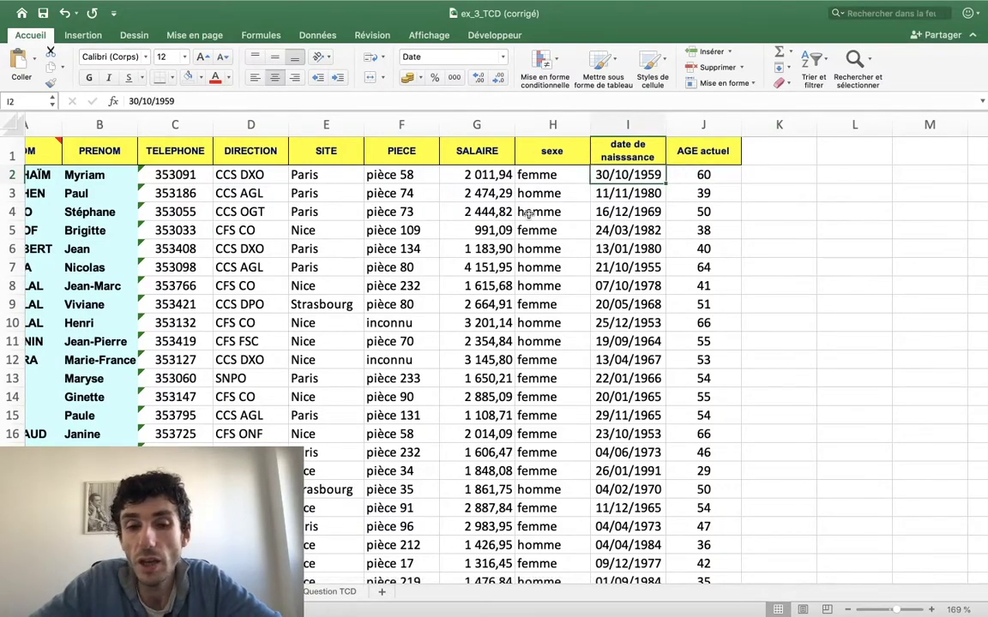
{"action": "scroll", "coordinate": [529, 214], "scroll_direction": "down", "scroll_amount": 3}
{"action": "scroll", "coordinate": [529, 213], "scroll_direction": "left", "scroll_amount": 1}
{"action": "scroll", "coordinate": [497, 400], "scroll_direction": "up", "scroll_amount": 3}
{"action": "scroll", "coordinate": [497, 401], "scroll_direction": "down", "scroll_amount": 4}
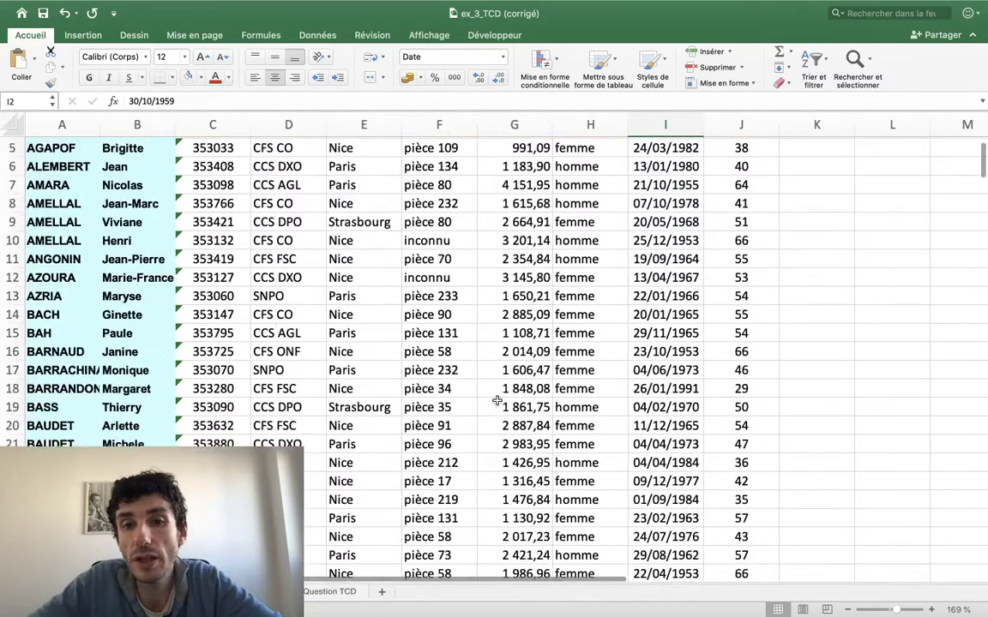
{"action": "scroll", "coordinate": [498, 401], "scroll_direction": "down", "scroll_amount": 20}
{"action": "scroll", "coordinate": [497, 400], "scroll_direction": "down", "scroll_amount": 20}
{"action": "scroll", "coordinate": [497, 401], "scroll_direction": "down", "scroll_amount": 20}
{"action": "scroll", "coordinate": [497, 401], "scroll_direction": "up", "scroll_amount": 19}
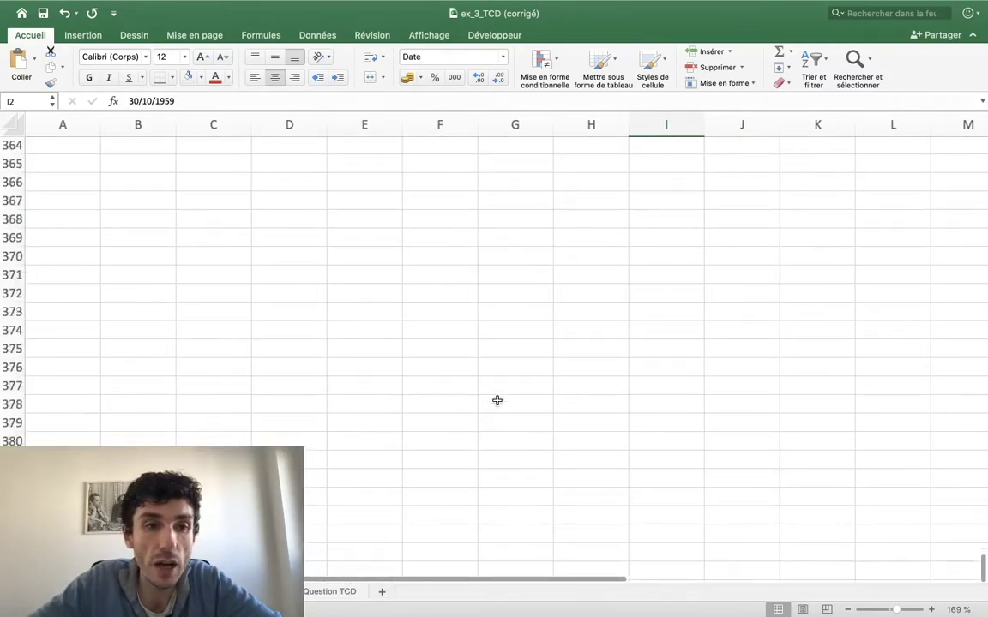
{"action": "scroll", "coordinate": [497, 400], "scroll_direction": "up", "scroll_amount": 15}
{"action": "scroll", "coordinate": [498, 400], "scroll_direction": "up", "scroll_amount": 20}
{"action": "scroll", "coordinate": [497, 401], "scroll_direction": "up", "scroll_amount": 7}
{"action": "scroll", "coordinate": [497, 400], "scroll_direction": "down", "scroll_amount": 11}
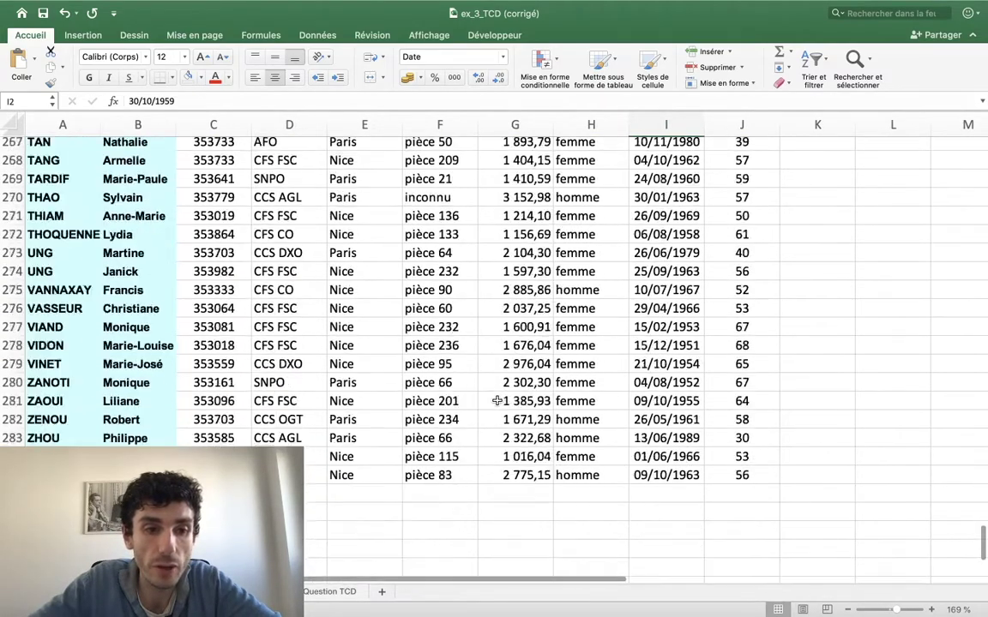
{"action": "scroll", "coordinate": [497, 400], "scroll_direction": "down", "scroll_amount": 3}
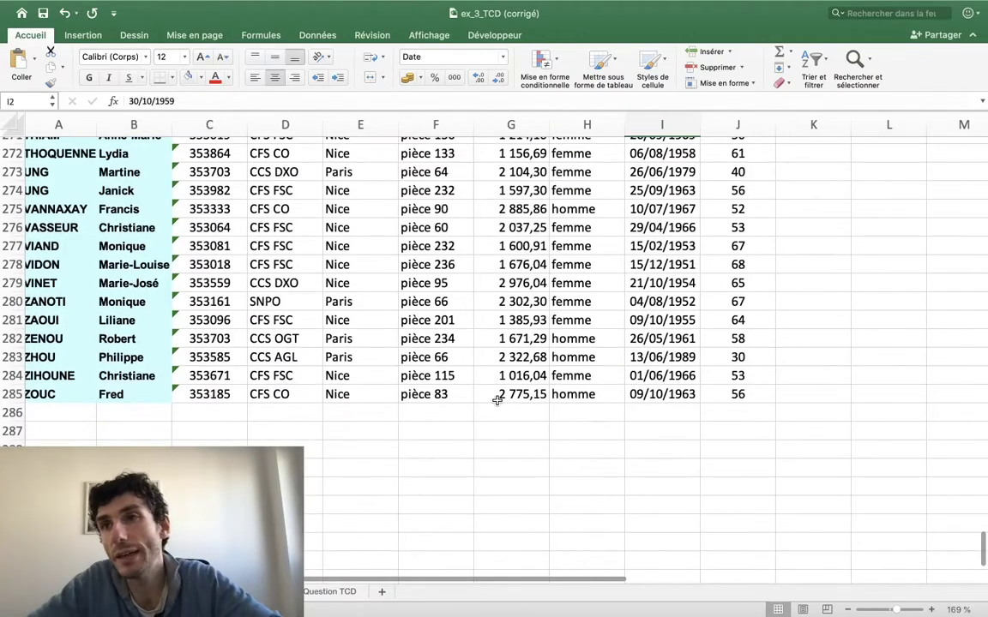
{"action": "scroll", "coordinate": [497, 400], "scroll_direction": "down", "scroll_amount": 1}
{"action": "scroll", "coordinate": [497, 400], "scroll_direction": "down", "scroll_amount": 1}
{"action": "scroll", "coordinate": [497, 400], "scroll_direction": "up", "scroll_amount": 15}
{"action": "scroll", "coordinate": [497, 401], "scroll_direction": "up", "scroll_amount": 20}
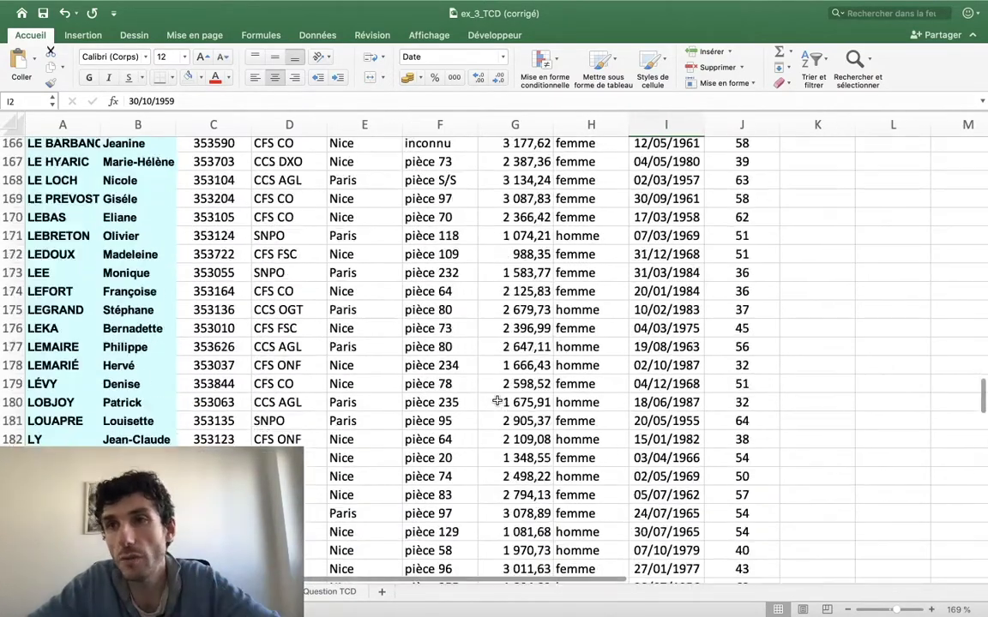
{"action": "scroll", "coordinate": [498, 401], "scroll_direction": "up", "scroll_amount": 20}
{"action": "scroll", "coordinate": [498, 400], "scroll_direction": "up", "scroll_amount": 20}
{"action": "scroll", "coordinate": [498, 401], "scroll_direction": "right", "scroll_amount": 3}
{"action": "scroll", "coordinate": [497, 400], "scroll_direction": "left", "scroll_amount": 2}
{"action": "scroll", "coordinate": [498, 401], "scroll_direction": "left", "scroll_amount": 2}
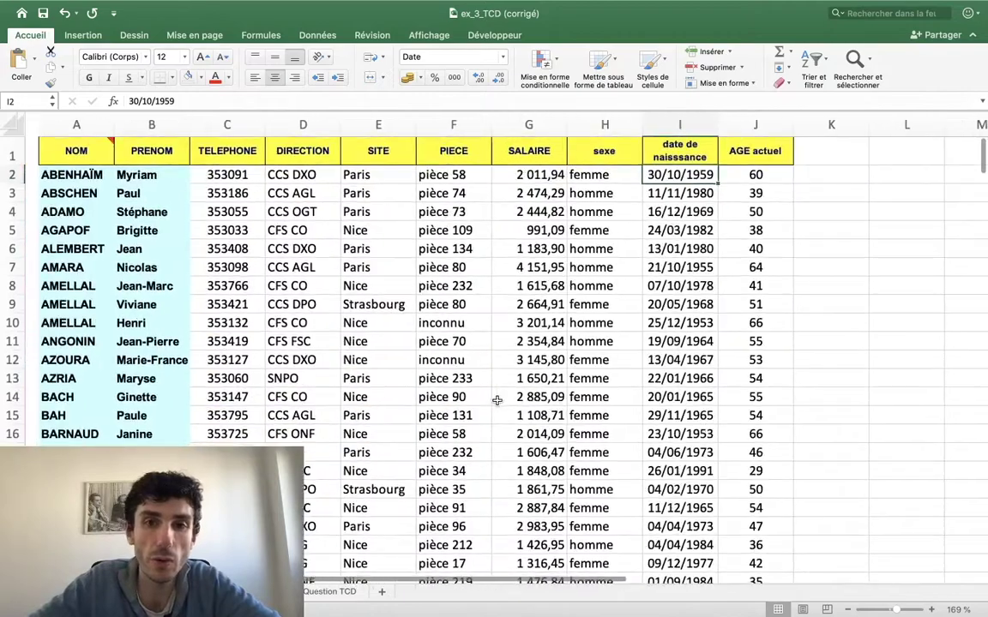
{"action": "scroll", "coordinate": [497, 401], "scroll_direction": "right", "scroll_amount": 1}
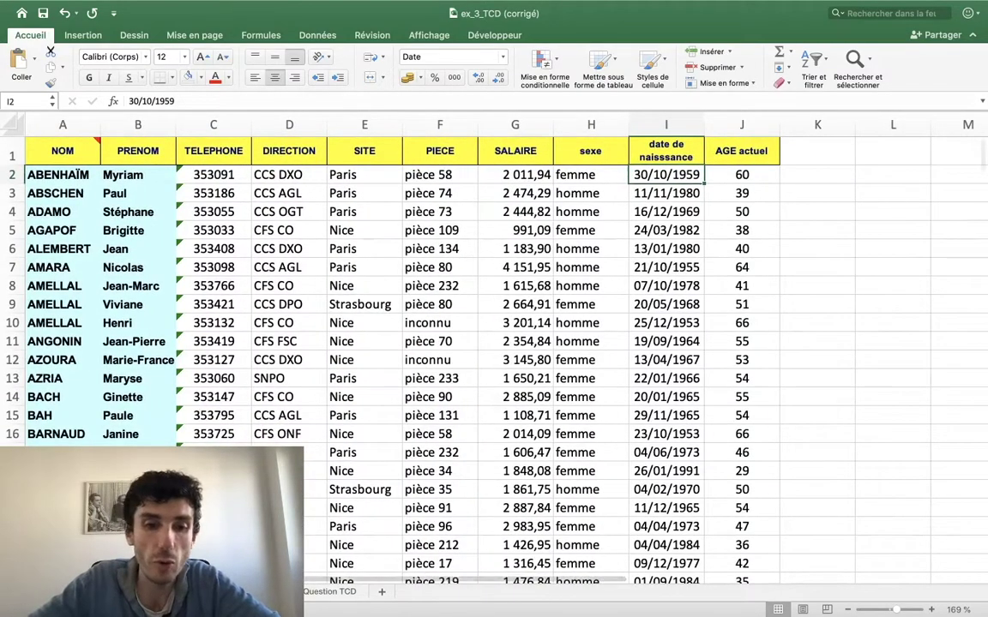
Select the whole data range A1:J285 and insert a pivot table on a new worksheet
{"action": "left_click", "coordinate": [28, 179]}
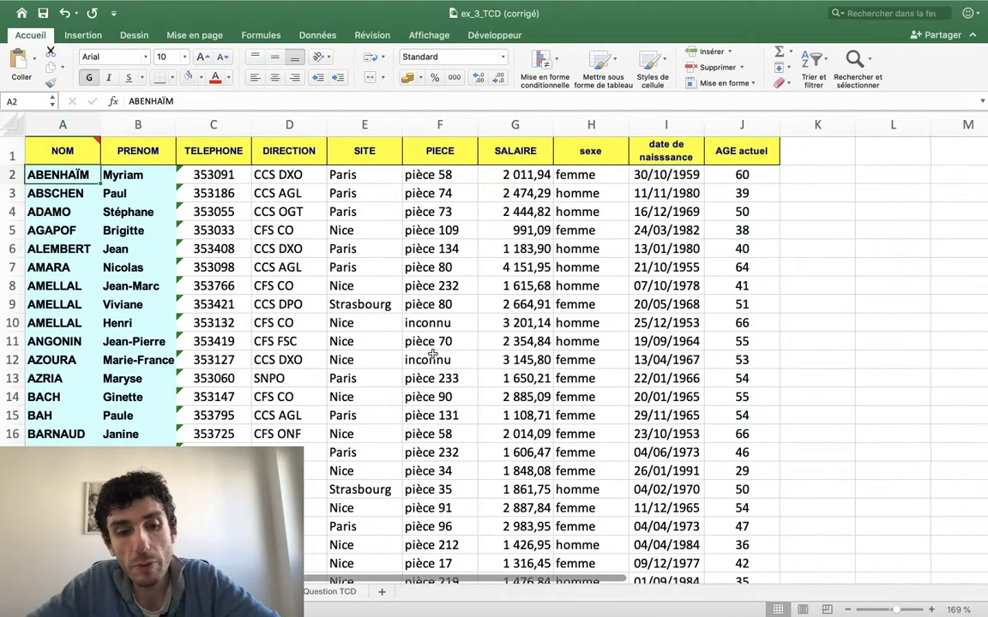
{"action": "key", "text": "super+a"}
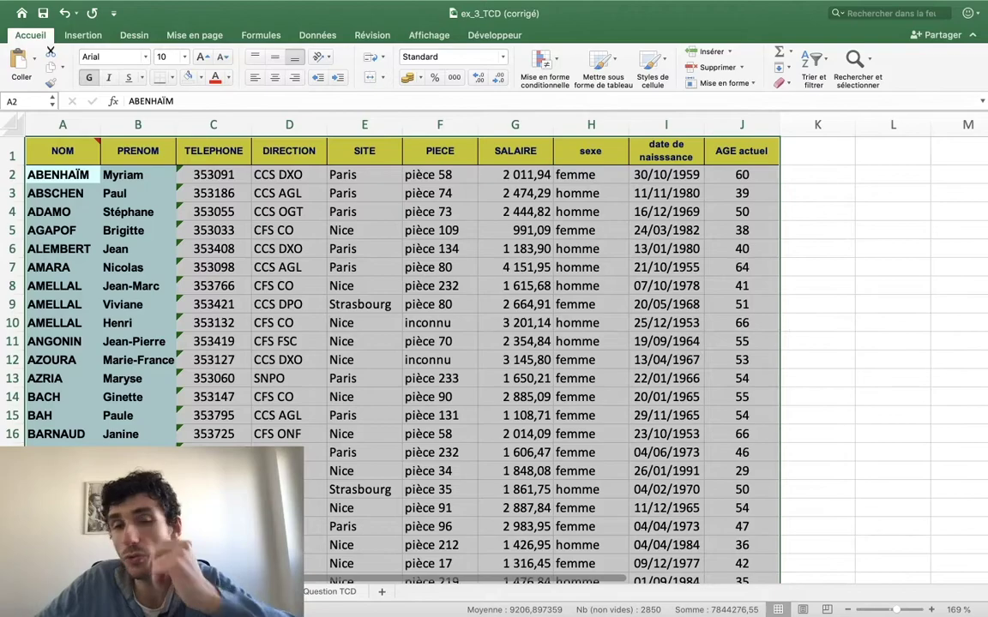
{"action": "left_click", "coordinate": [77, 35]}
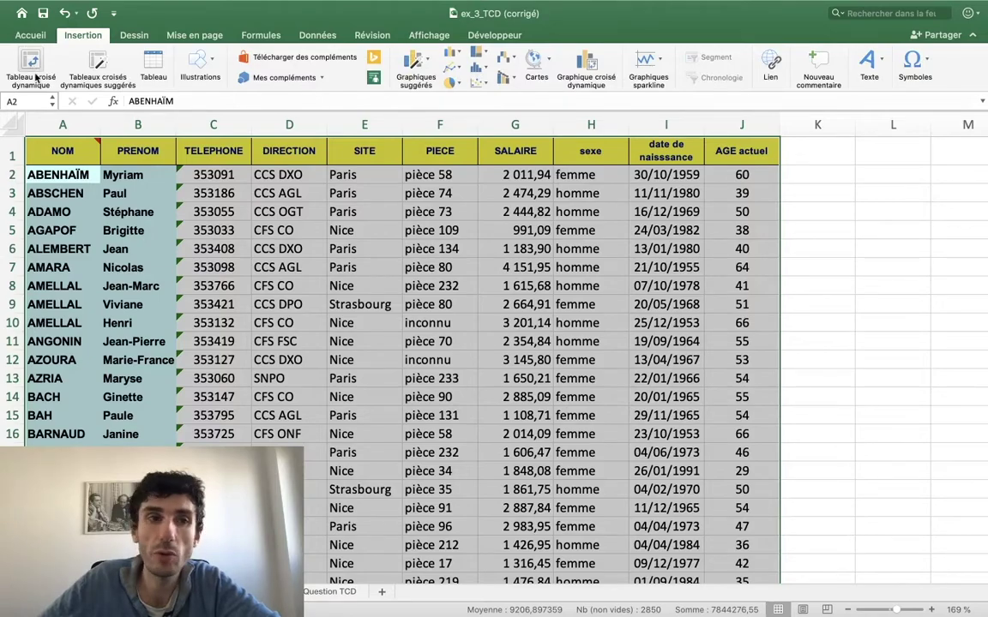
{"action": "left_click", "coordinate": [35, 78]}
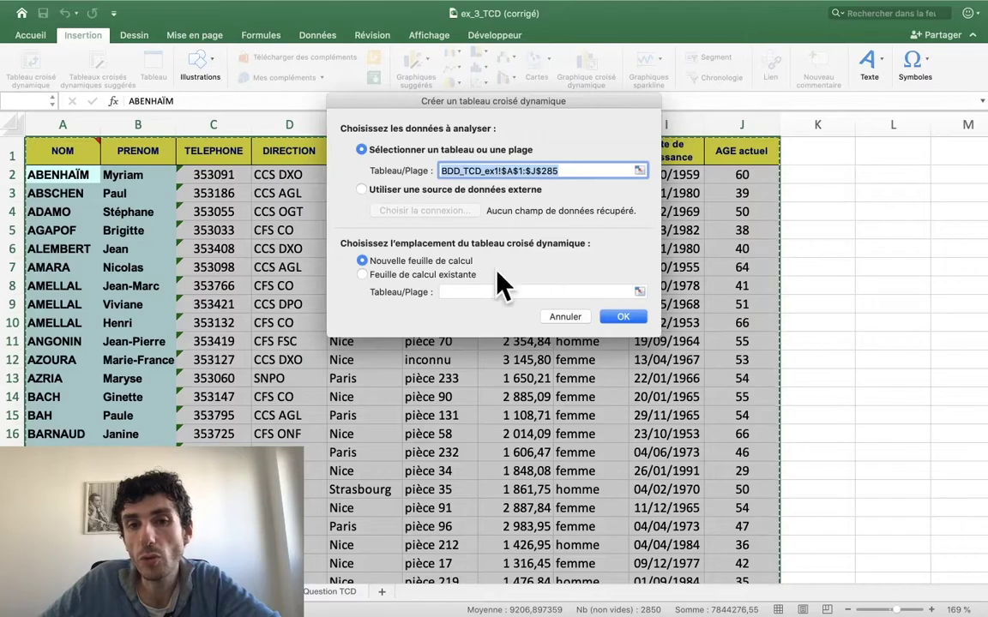
{"action": "left_click", "coordinate": [615, 317]}
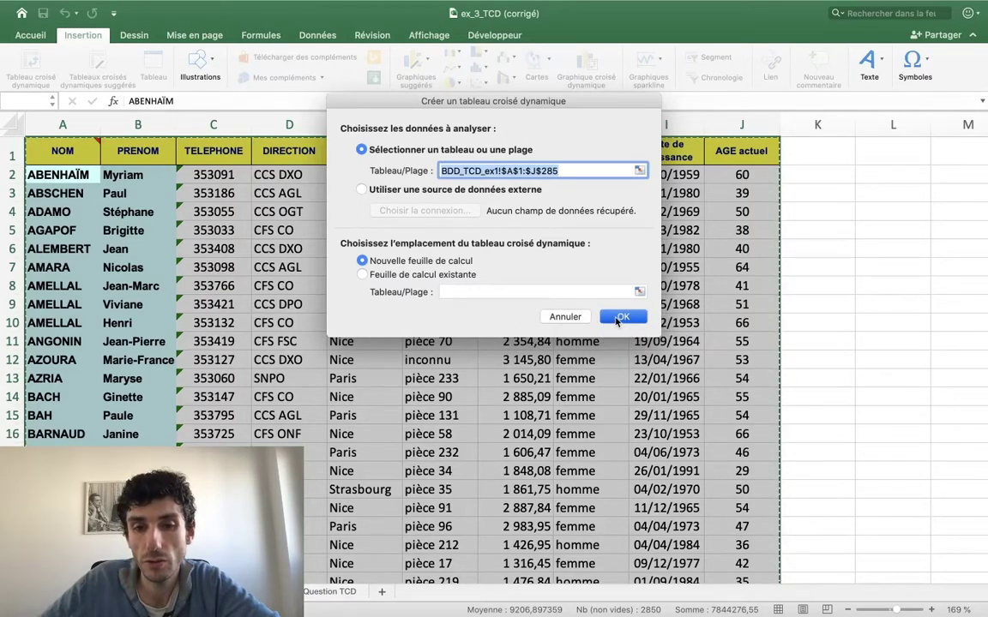
{"action": "left_click", "coordinate": [618, 318]}
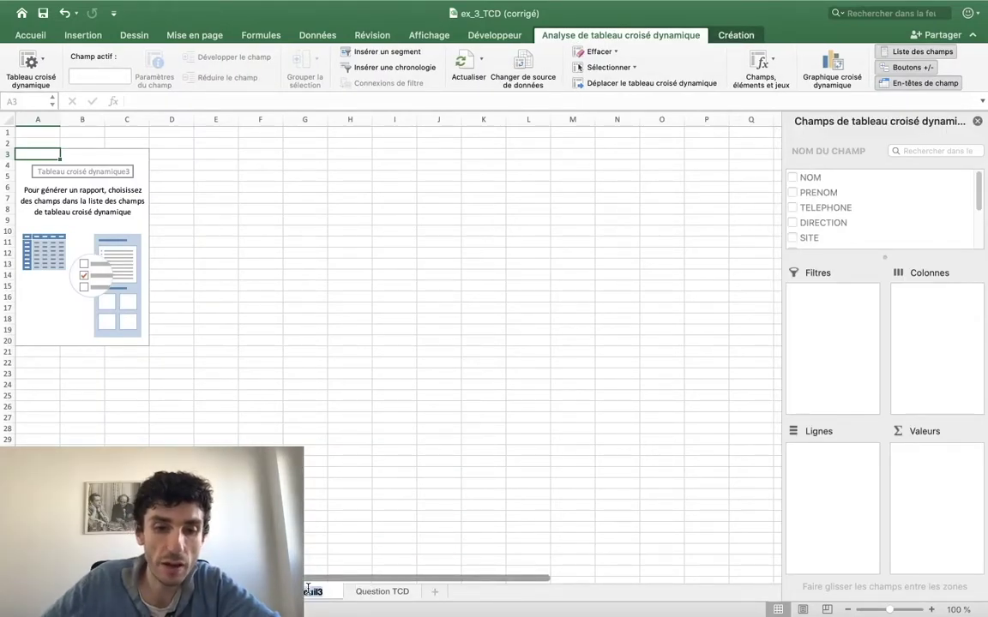
Rename the pivot sheet ex_1 and delete 'en' from question 1 in A2 so it ends 'par site'
{"action": "double_click", "coordinate": [309, 590]}
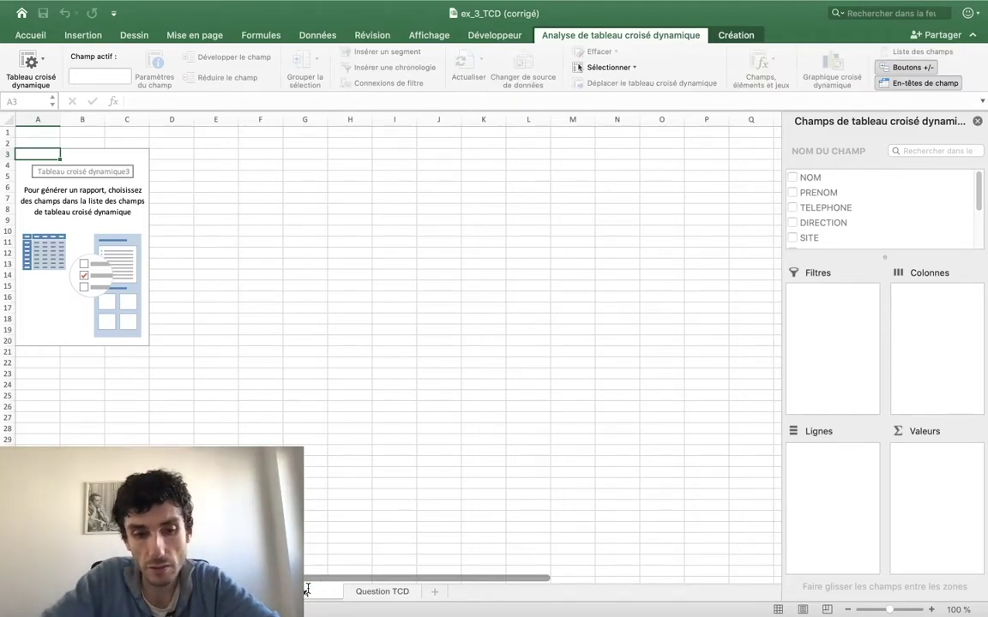
{"action": "type", "text": "ex_1"}
{"action": "left_click", "coordinate": [382, 592]}
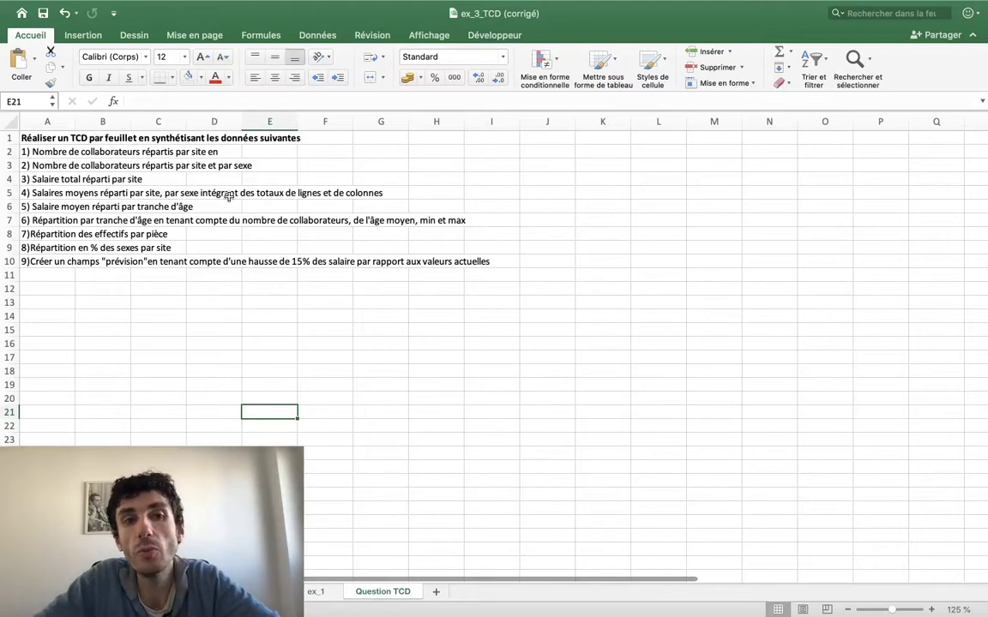
{"action": "left_click", "coordinate": [39, 150]}
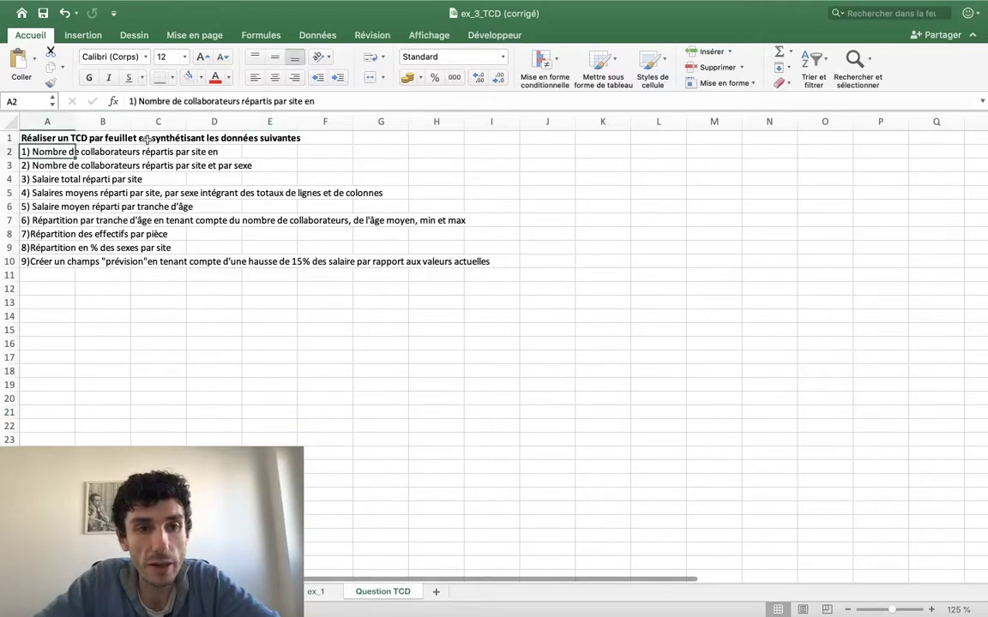
{"action": "left_click", "coordinate": [287, 102]}
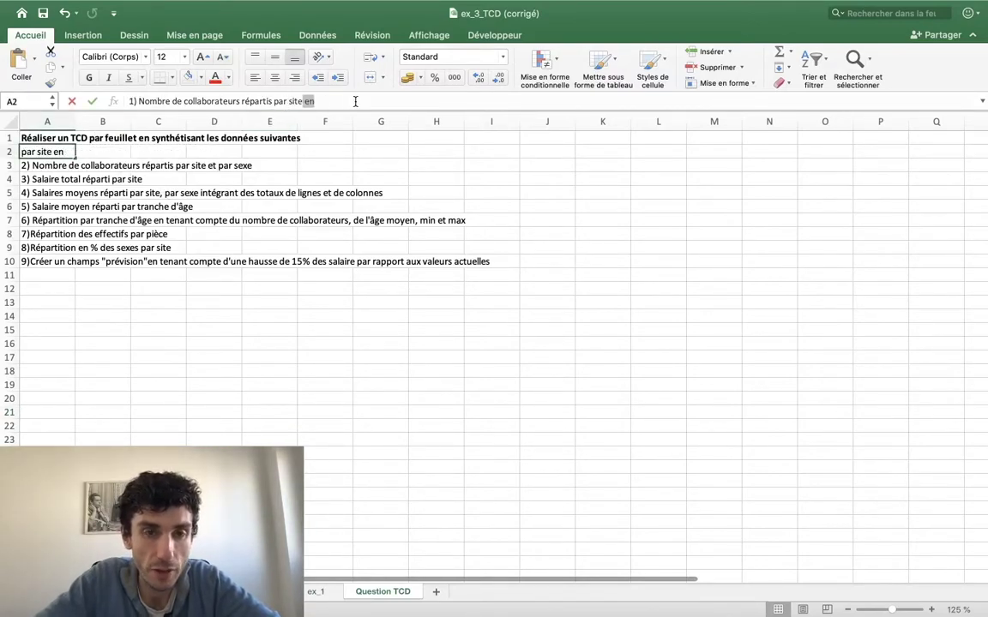
{"action": "key", "text": "BackSpace"}
{"action": "key", "text": "Return"}
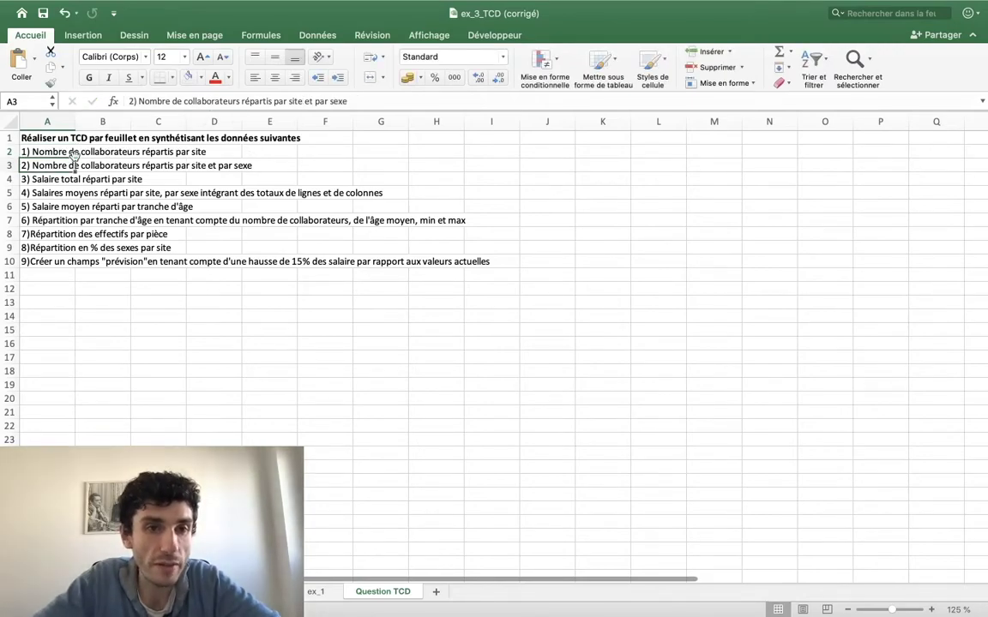
{"action": "left_click", "coordinate": [68, 137]}
{"action": "left_click", "coordinate": [58, 151]}
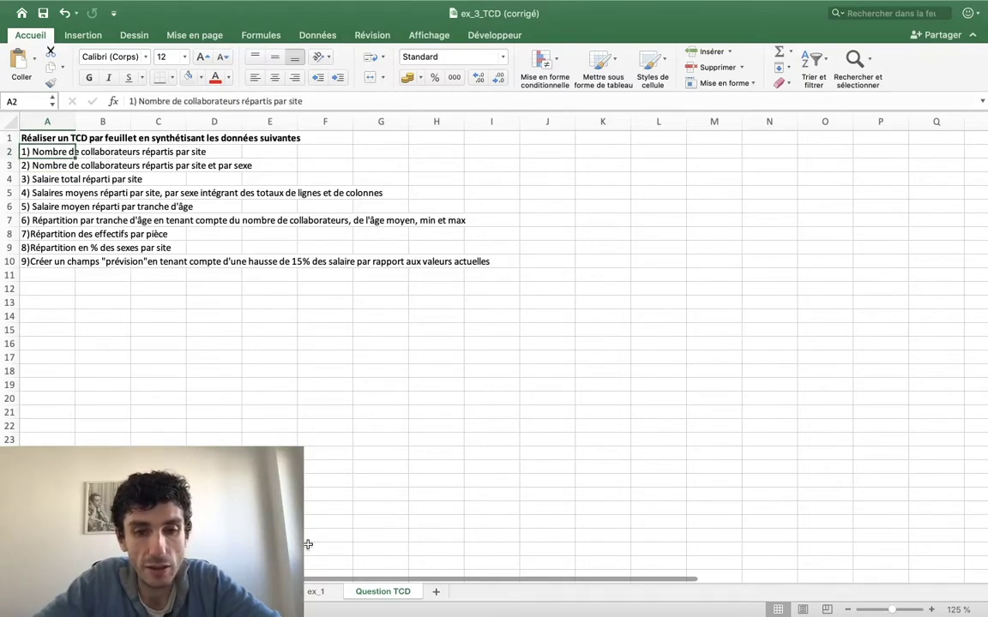
{"action": "left_click", "coordinate": [317, 592]}
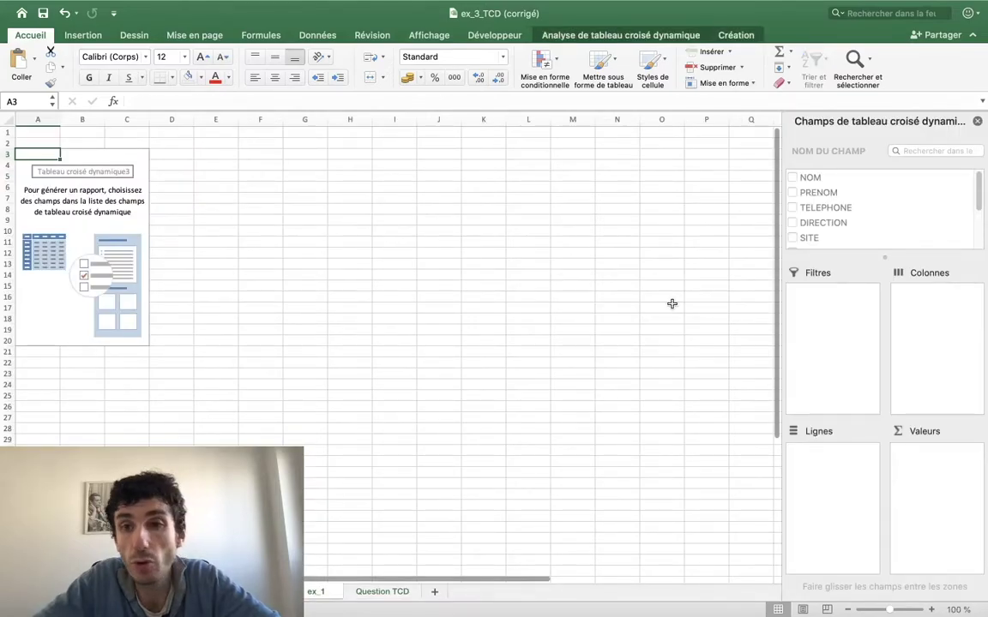
Place SITE in the Lignes area with no values, listing Paris, Nice, Lille and Strasbourg
{"action": "scroll", "coordinate": [913, 193], "scroll_direction": "down", "scroll_amount": 3}
{"action": "scroll", "coordinate": [912, 190], "scroll_direction": "down", "scroll_amount": 2}
{"action": "scroll", "coordinate": [911, 191], "scroll_direction": "up", "scroll_amount": 4}
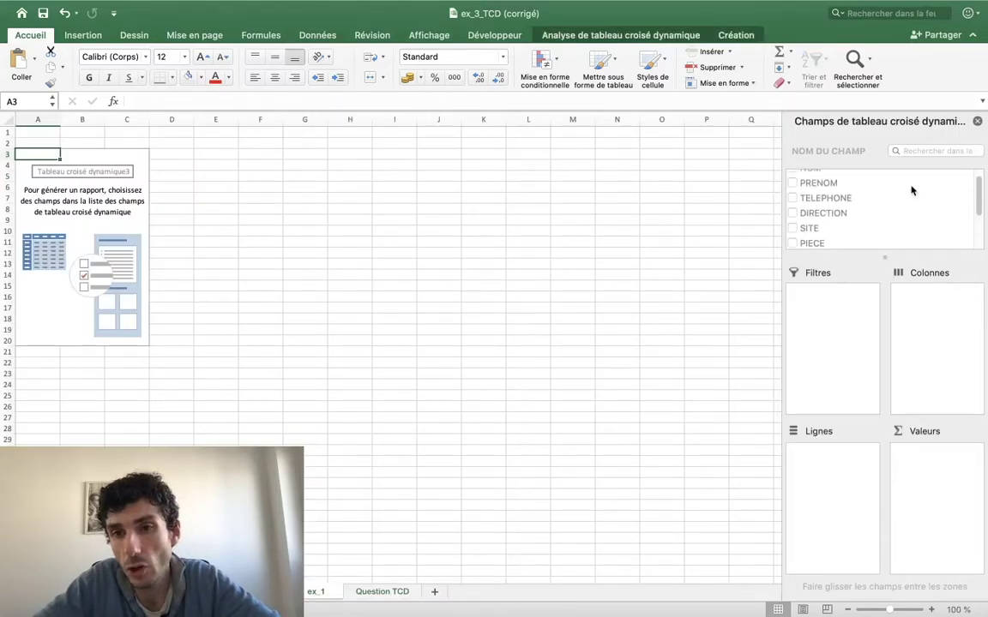
{"action": "scroll", "coordinate": [911, 191], "scroll_direction": "down", "scroll_amount": 2}
{"action": "scroll", "coordinate": [911, 190], "scroll_direction": "down", "scroll_amount": 1}
{"action": "left_click", "coordinate": [793, 184]}
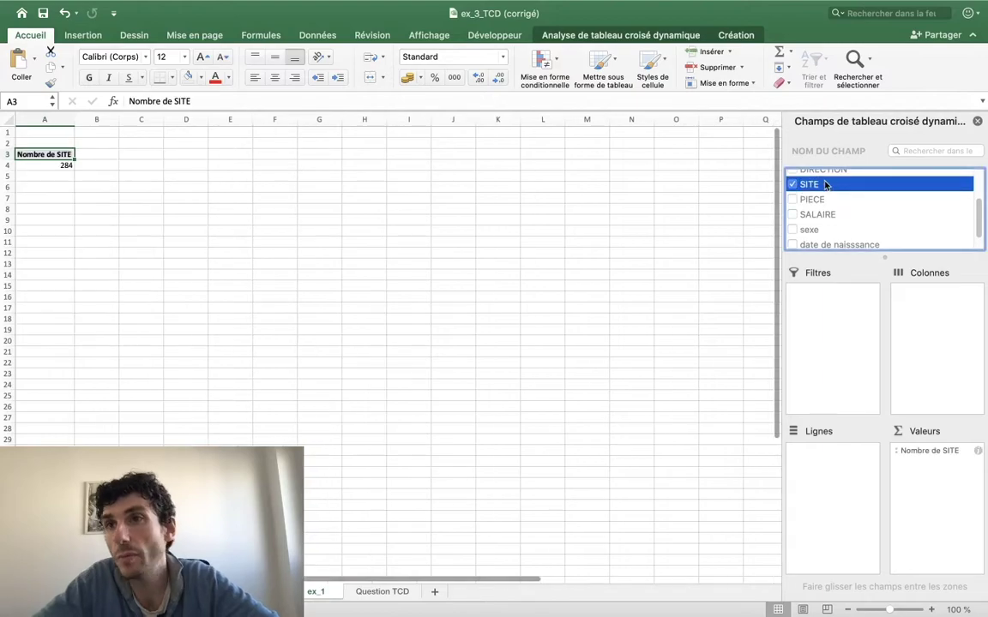
{"action": "left_click_drag", "start_coordinate": [825, 185], "coordinate": [926, 309]}
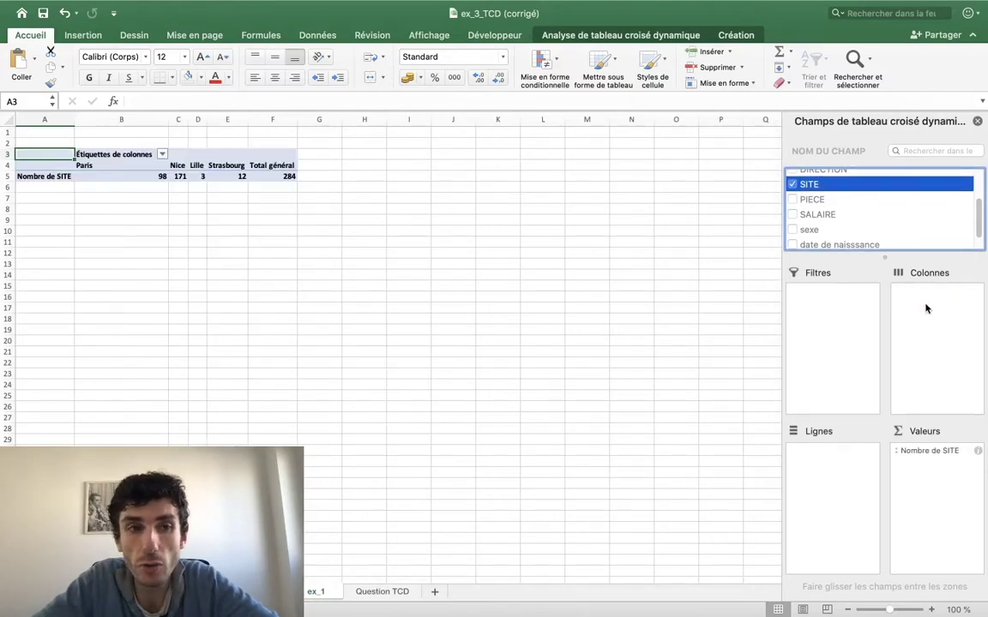
{"action": "left_click_drag", "start_coordinate": [926, 455], "coordinate": [881, 190]}
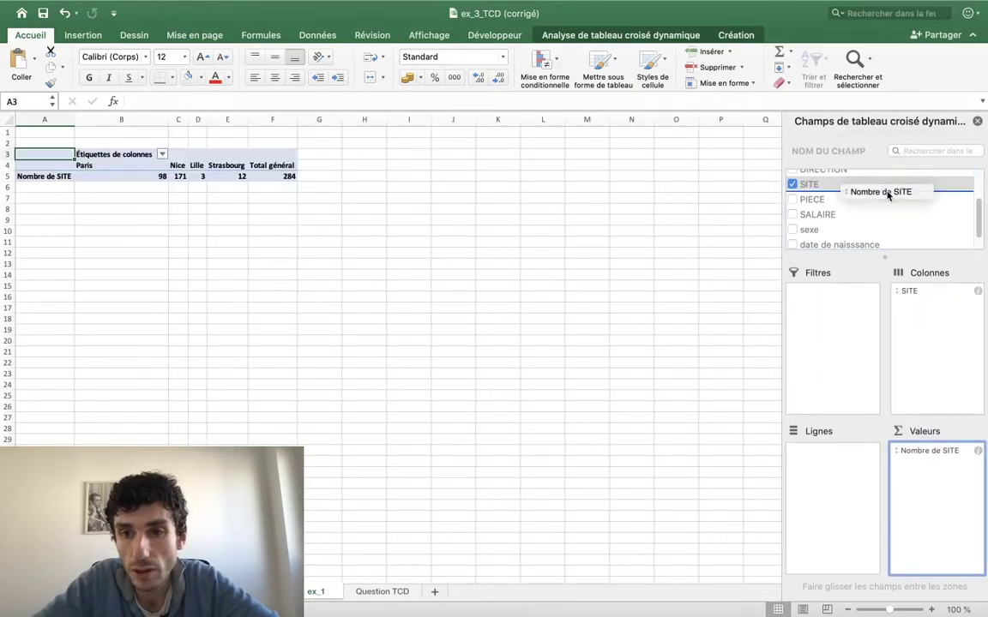
{"action": "mouse_move", "coordinate": [914, 291]}
{"action": "left_mouse_down"}
{"action": "mouse_move", "coordinate": [902, 315]}
{"action": "mouse_move", "coordinate": [929, 299]}
{"action": "left_mouse_up"}
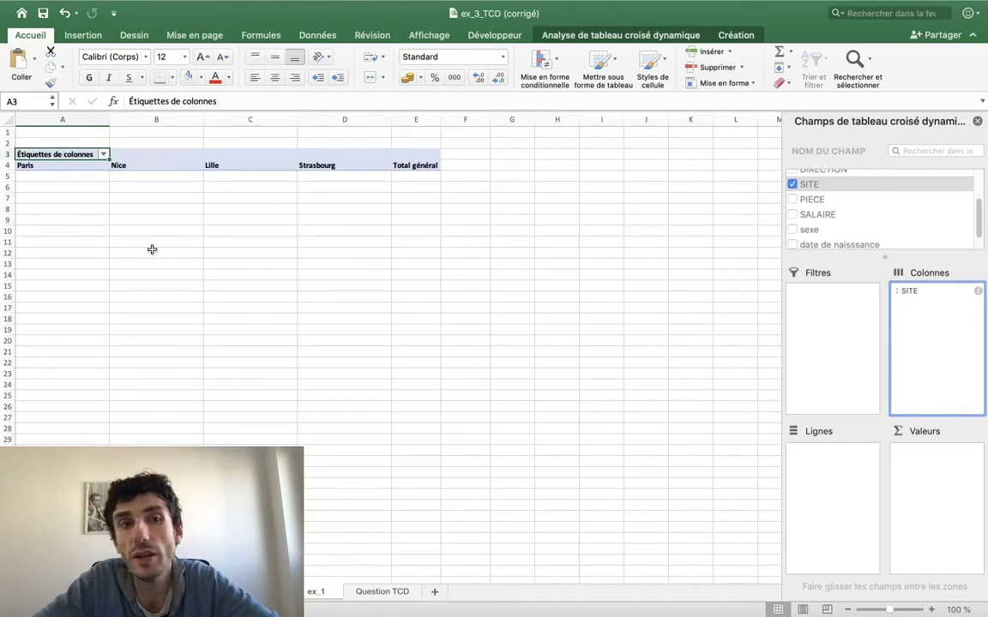
{"action": "left_click", "coordinate": [899, 295]}
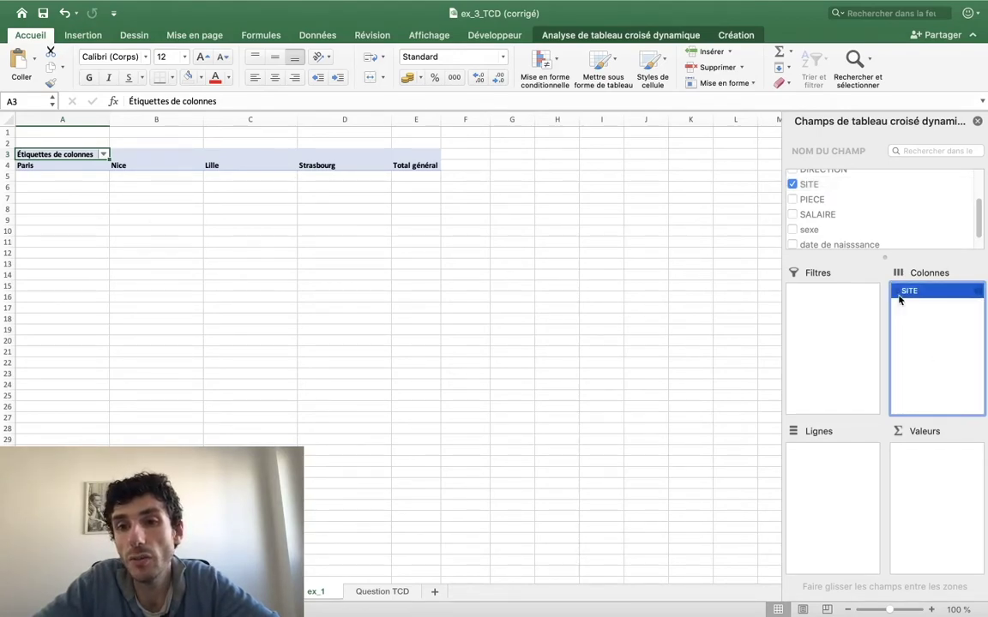
{"action": "left_click_drag", "start_coordinate": [904, 295], "coordinate": [833, 479]}
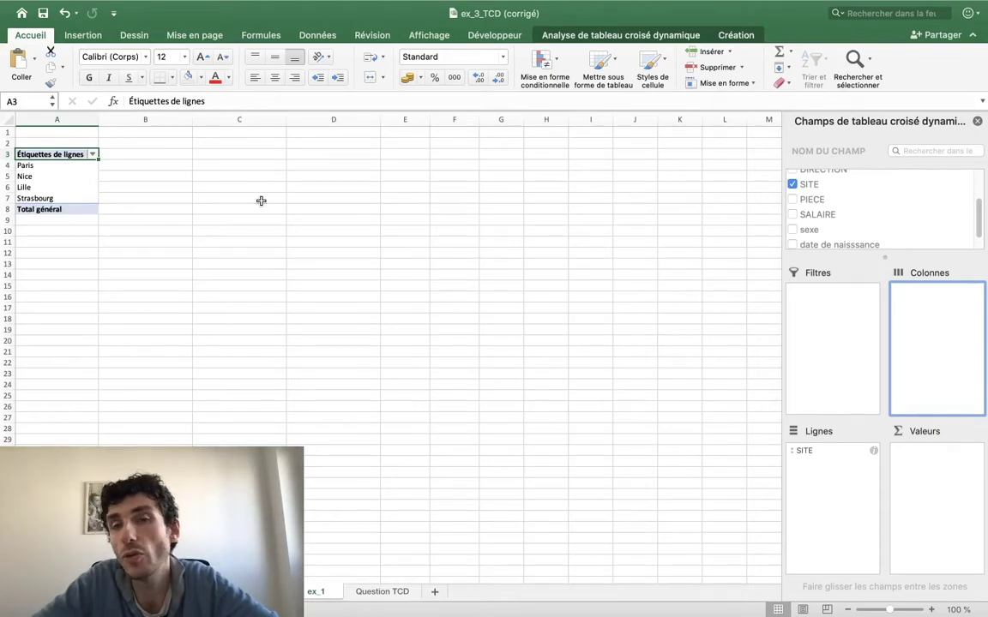
Add NOM to Valeurs to count employees per site: Paris 98, Nice 171, Lille 3, Strasbourg 12
{"action": "scroll", "coordinate": [177, 187], "scroll_direction": "up", "scroll_amount": 5, "text": "ctrl"}
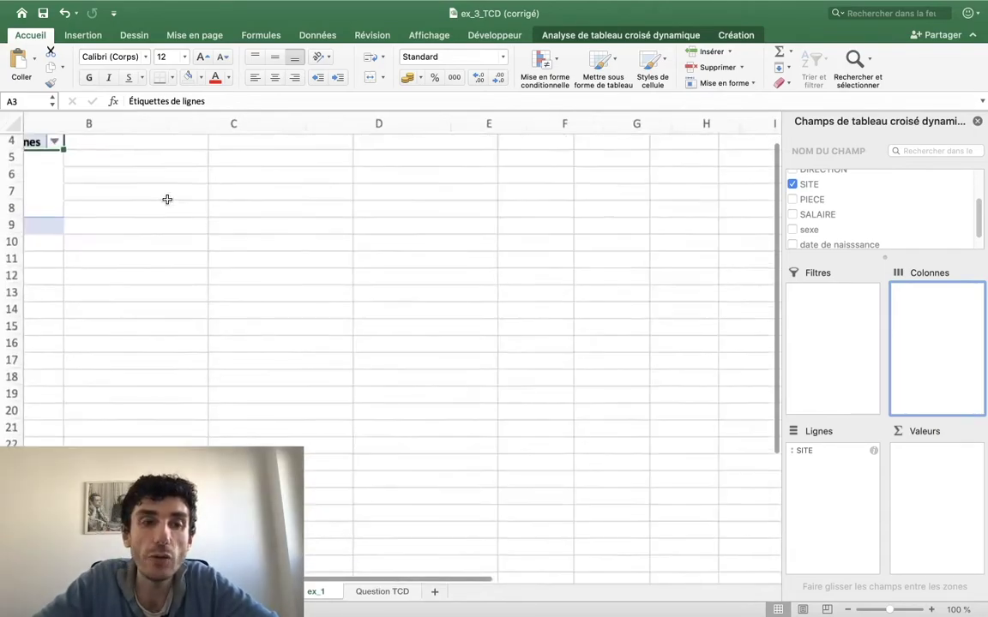
{"action": "scroll", "coordinate": [215, 205], "scroll_direction": "up", "scroll_amount": 5}
{"action": "scroll", "coordinate": [214, 206], "scroll_direction": "left", "scroll_amount": 5}
{"action": "scroll", "coordinate": [300, 206], "scroll_direction": "up", "scroll_amount": 2}
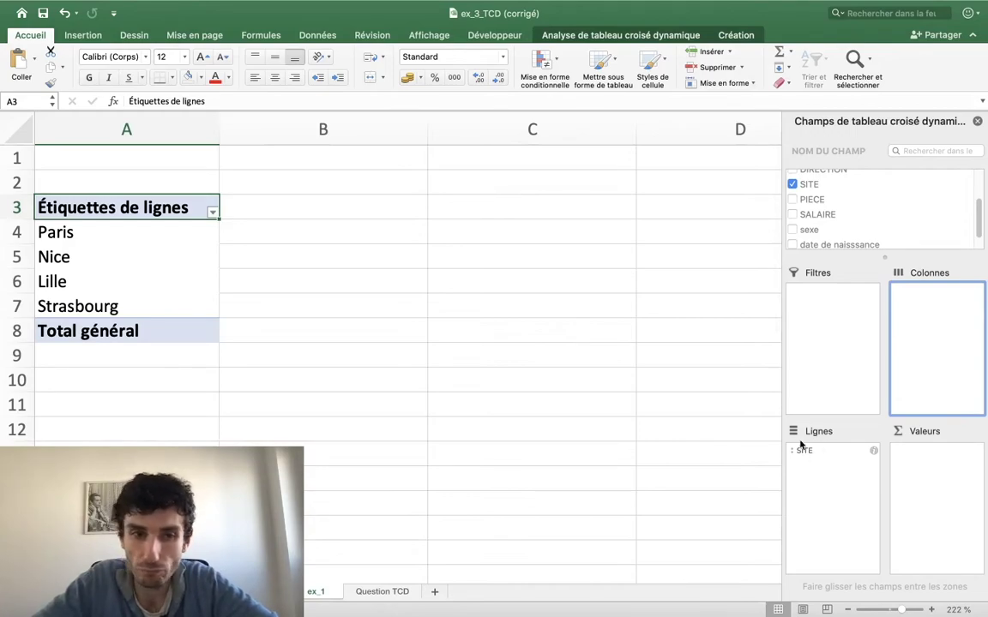
{"action": "scroll", "coordinate": [819, 244], "scroll_direction": "up", "scroll_amount": 2}
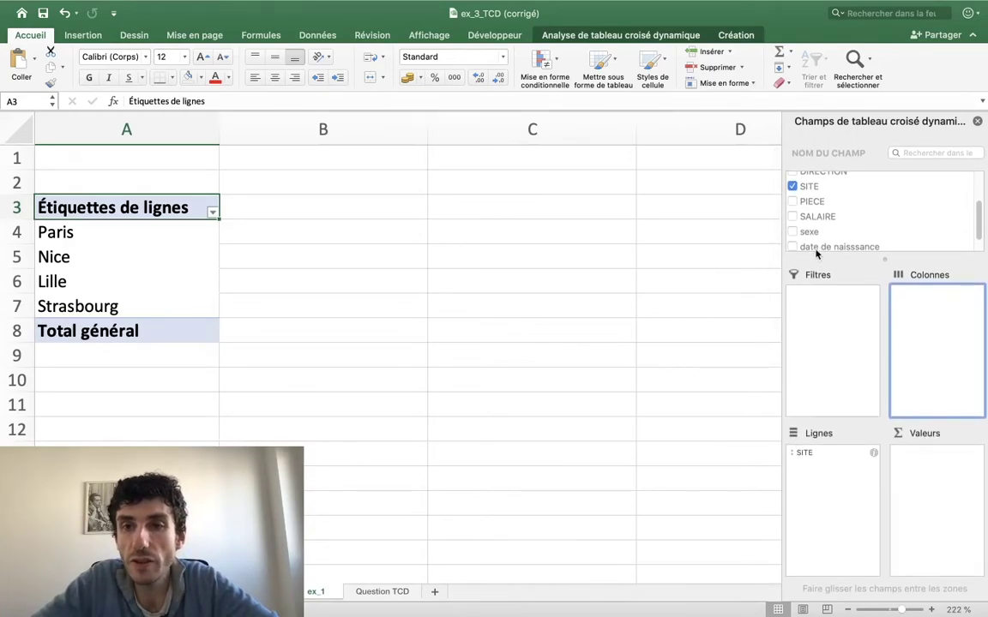
{"action": "scroll", "coordinate": [820, 194], "scroll_direction": "up", "scroll_amount": 2}
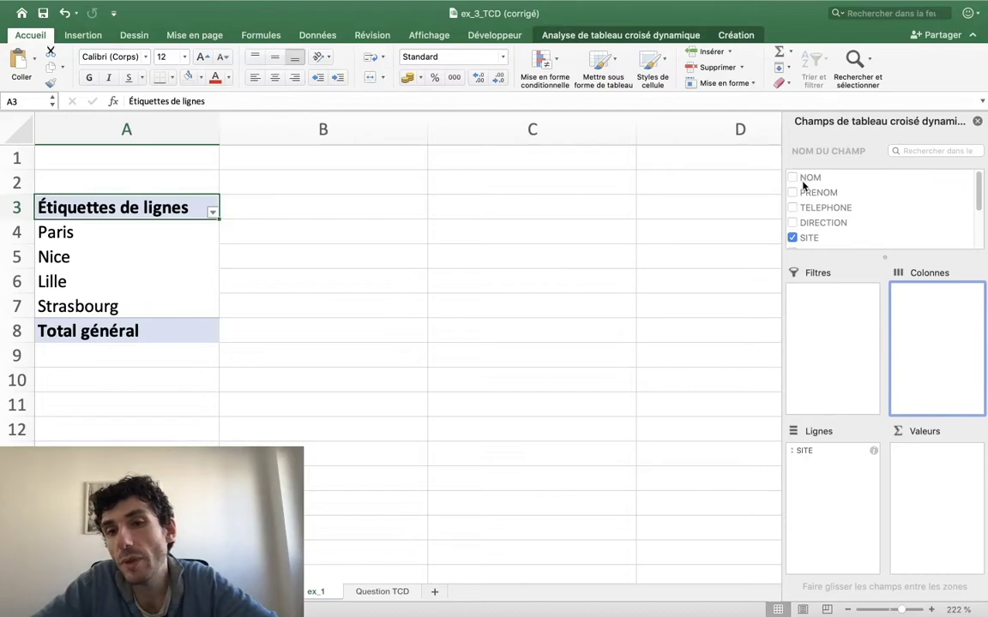
{"action": "left_click", "coordinate": [807, 178]}
{"action": "scroll", "coordinate": [806, 185], "scroll_direction": "down", "scroll_amount": 4}
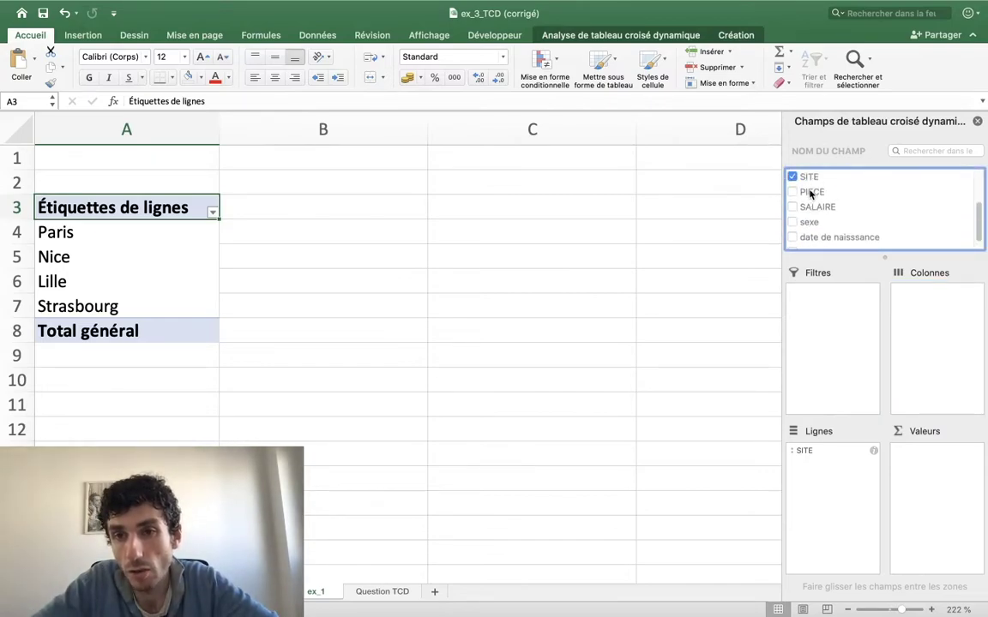
{"action": "scroll", "coordinate": [811, 194], "scroll_direction": "up", "scroll_amount": 2}
{"action": "scroll", "coordinate": [811, 194], "scroll_direction": "down", "scroll_amount": 2}
{"action": "scroll", "coordinate": [812, 193], "scroll_direction": "up", "scroll_amount": 3}
{"action": "scroll", "coordinate": [812, 193], "scroll_direction": "up", "scroll_amount": 1}
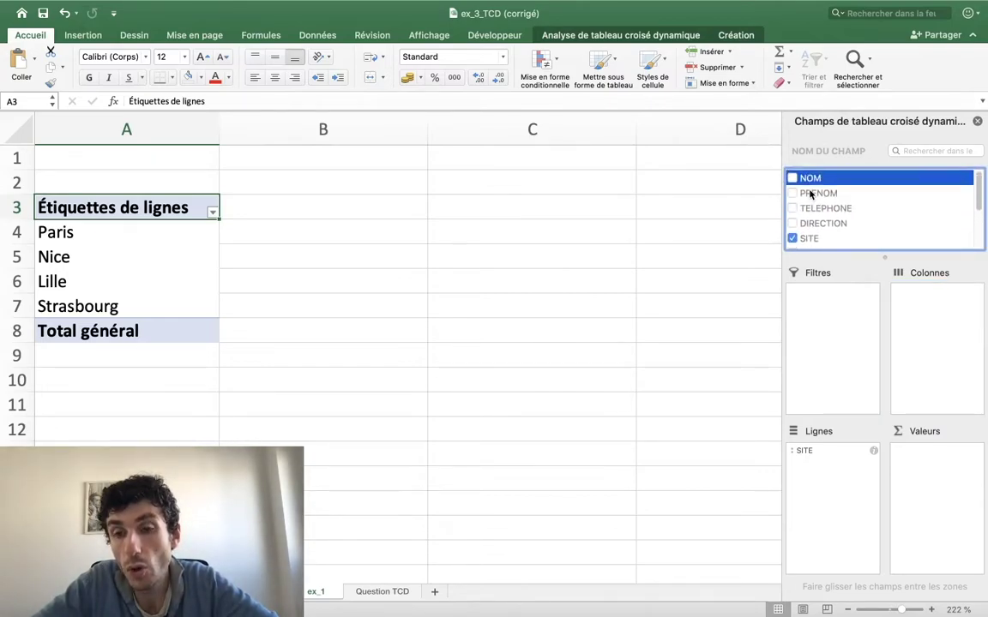
{"action": "scroll", "coordinate": [811, 195], "scroll_direction": "down", "scroll_amount": 2}
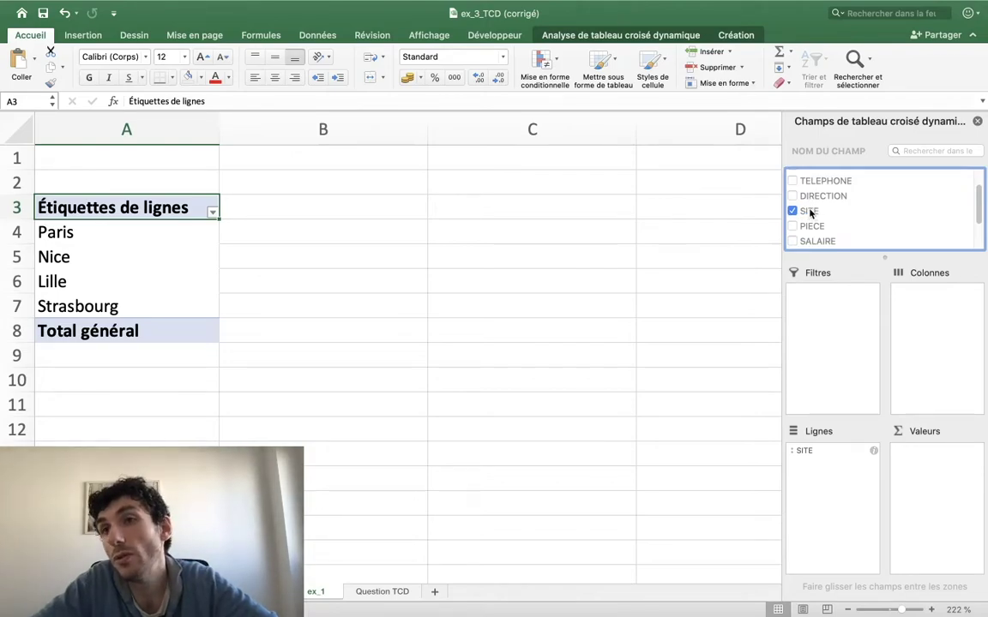
{"action": "scroll", "coordinate": [810, 212], "scroll_direction": "up", "scroll_amount": 2}
{"action": "mouse_move", "coordinate": [810, 177]}
{"action": "left_mouse_down"}
{"action": "mouse_move", "coordinate": [841, 225]}
{"action": "mouse_move", "coordinate": [938, 481]}
{"action": "left_mouse_up"}
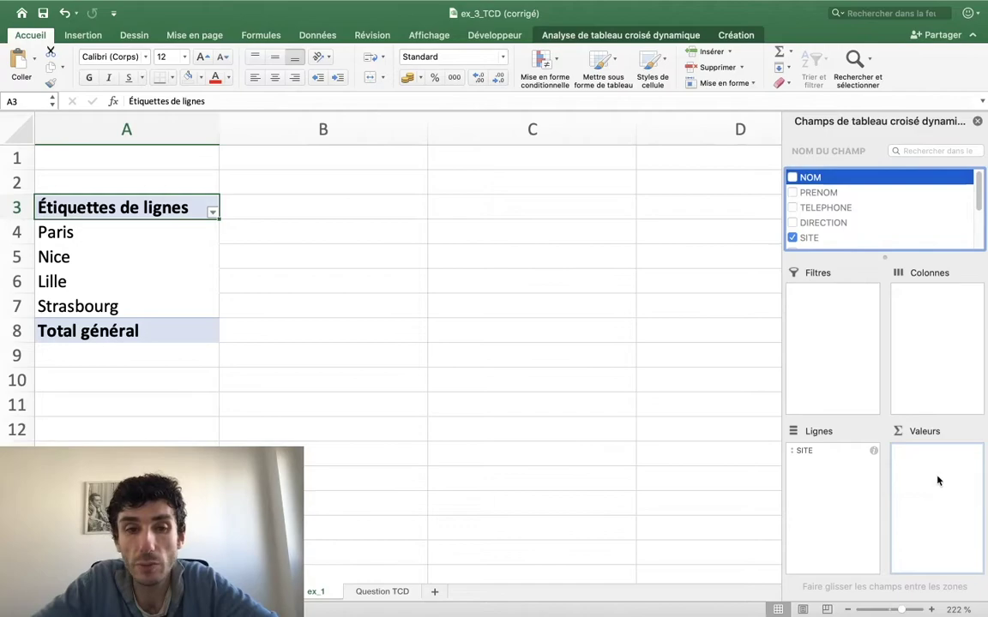
Select the site rows and their counts to check the 284 total
{"action": "left_click", "coordinate": [235, 228]}
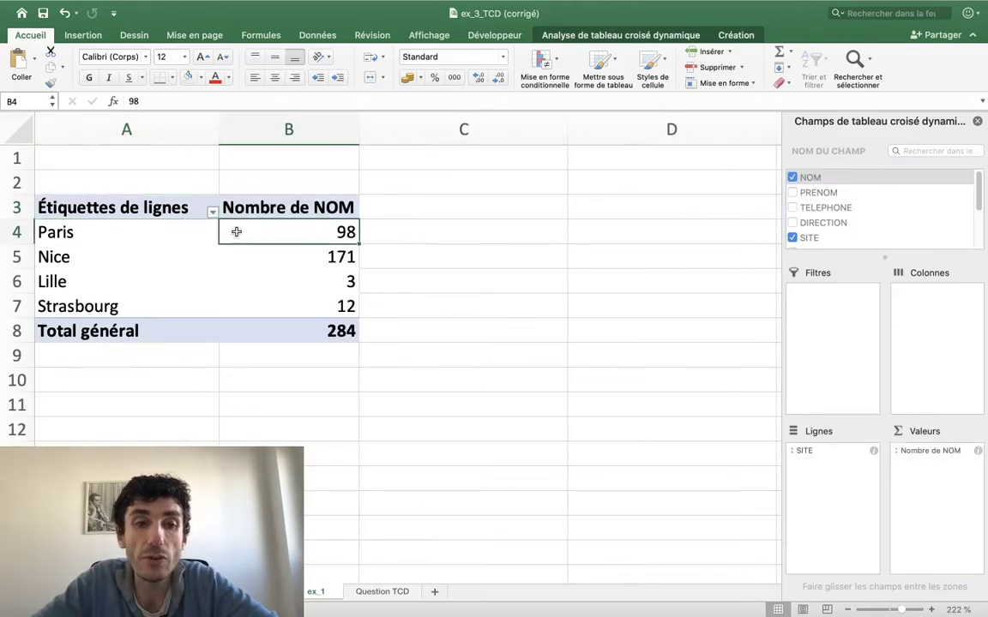
{"action": "mouse_move", "coordinate": [145, 229]}
{"action": "left_mouse_down"}
{"action": "mouse_move", "coordinate": [299, 311]}
{"action": "mouse_move", "coordinate": [141, 250]}
{"action": "left_mouse_up"}
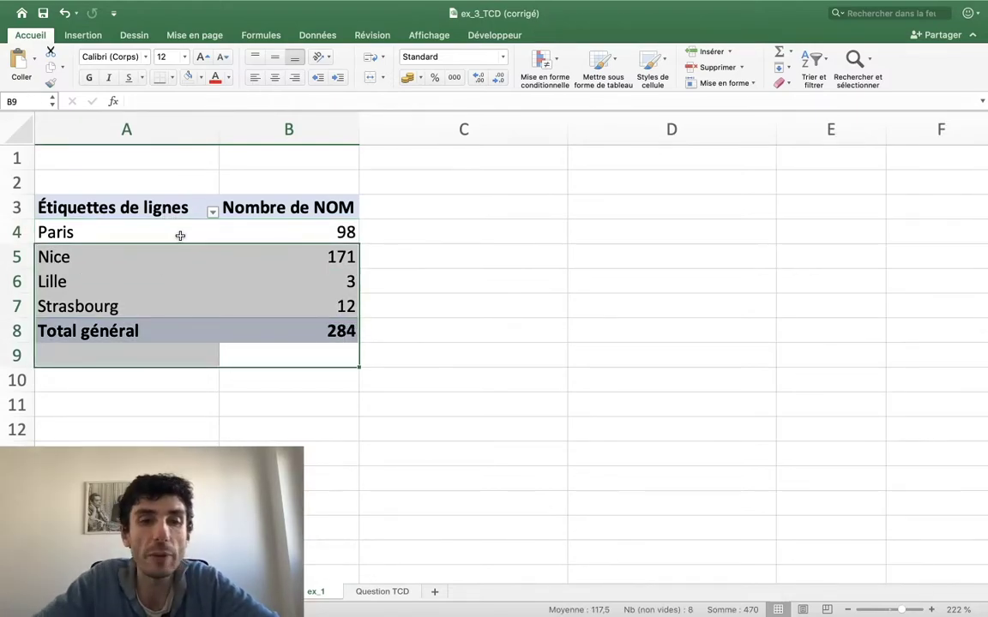
{"action": "left_click", "coordinate": [180, 235]}
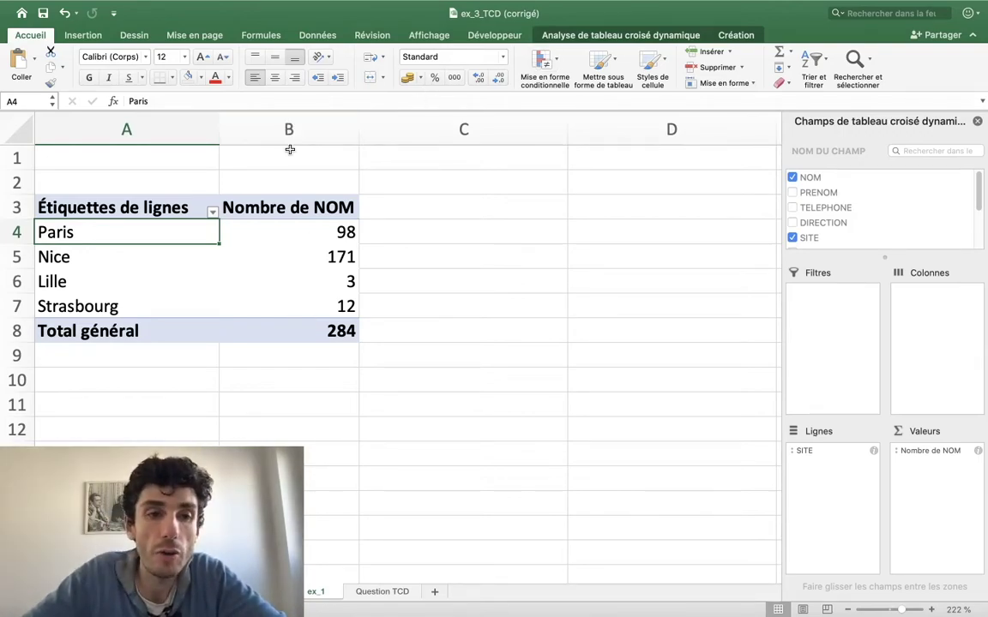
Rename the row-label header in A3 to 'Sites'
{"action": "left_click", "coordinate": [150, 208]}
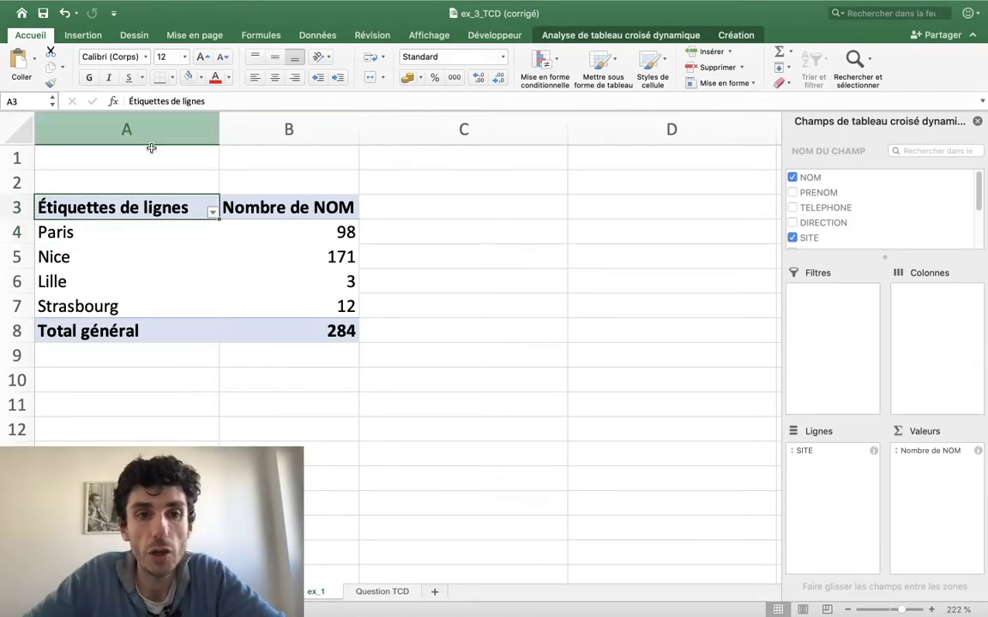
{"action": "left_click", "coordinate": [147, 246]}
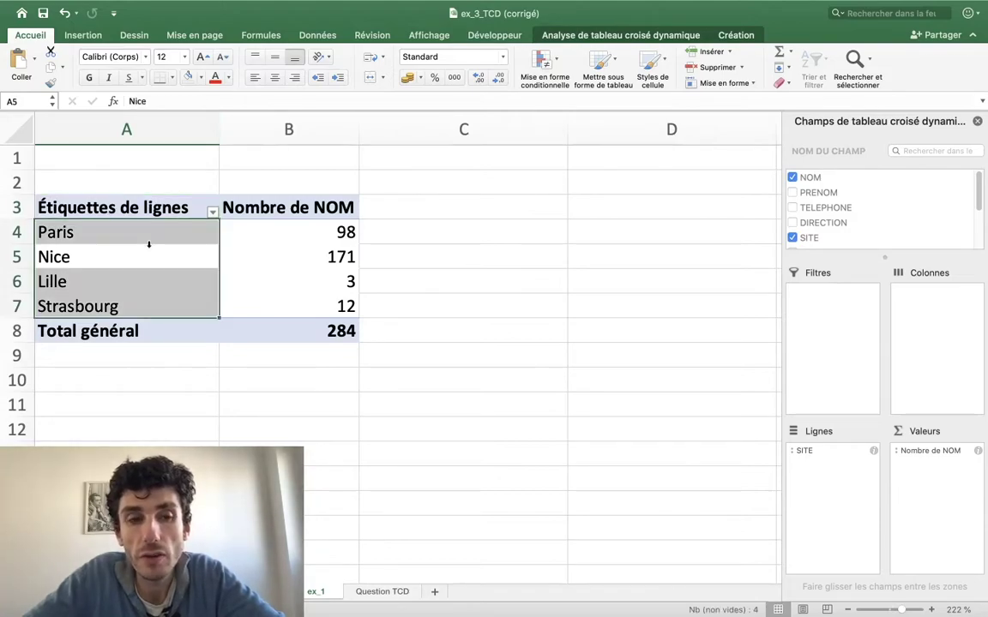
{"action": "left_click", "coordinate": [147, 207]}
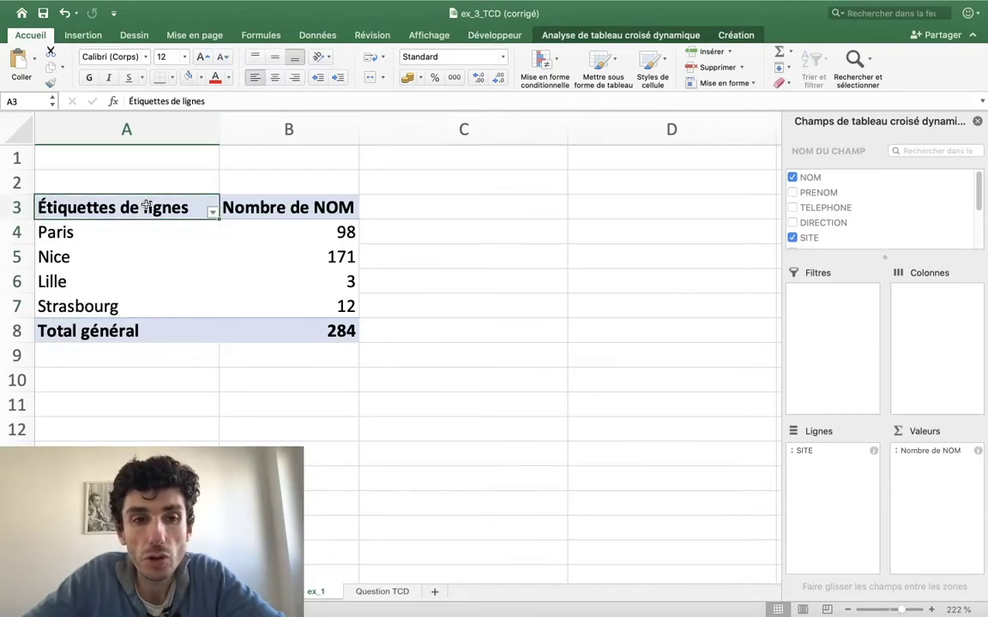
{"action": "left_click", "coordinate": [220, 101]}
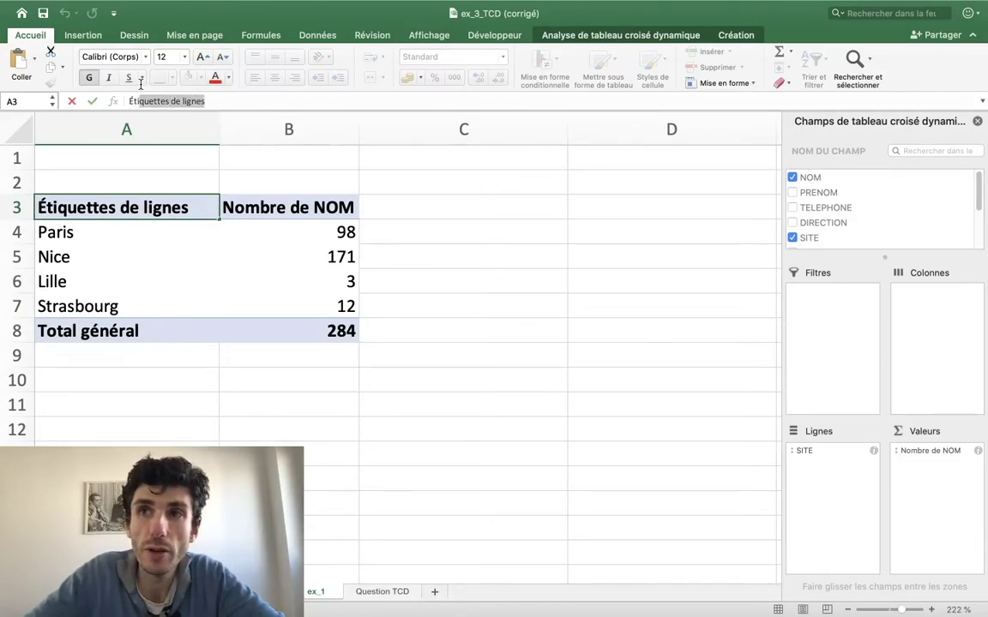
{"action": "type", "text": "Sites"}
{"action": "key", "text": "Return"}
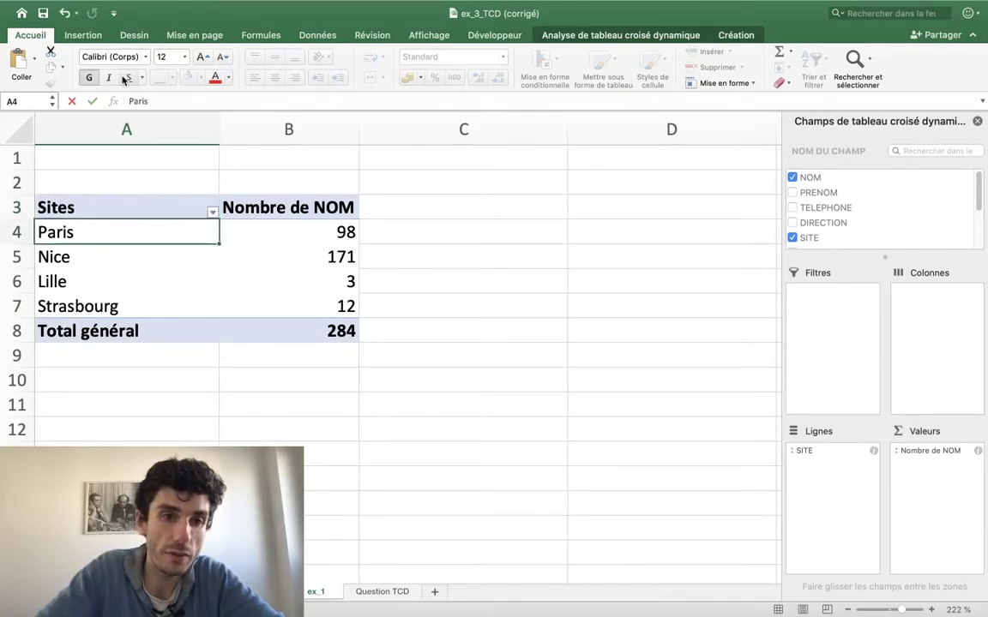
Replace the 'Nombre de NOM' header in B3 with 'Collaborateurs'
{"action": "left_click", "coordinate": [320, 206]}
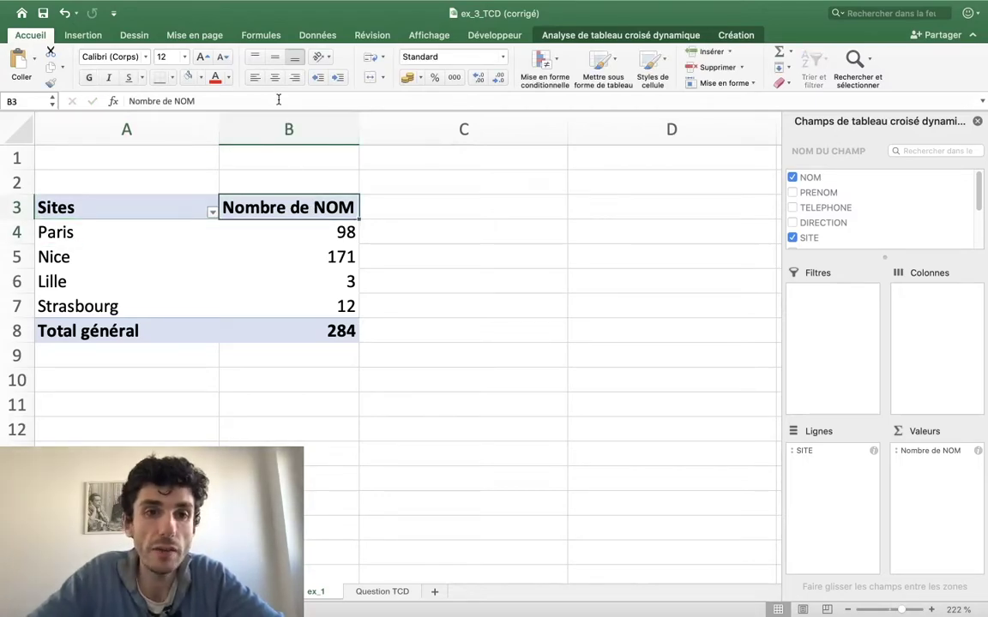
{"action": "triple_click", "coordinate": [279, 100]}
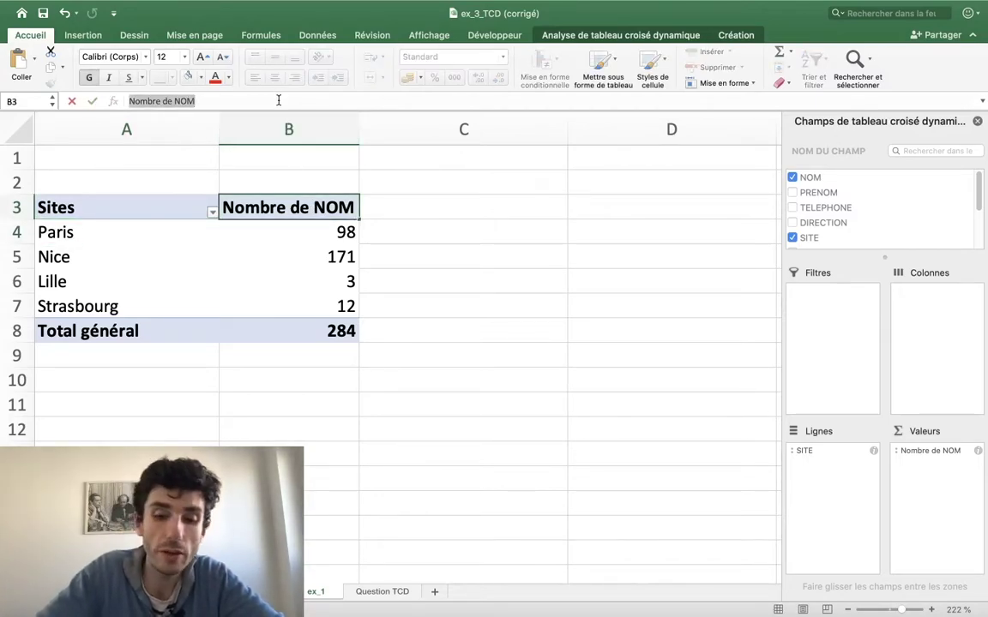
{"action": "type", "text": "Coll"}
{"action": "type", "text": "aborateur"}
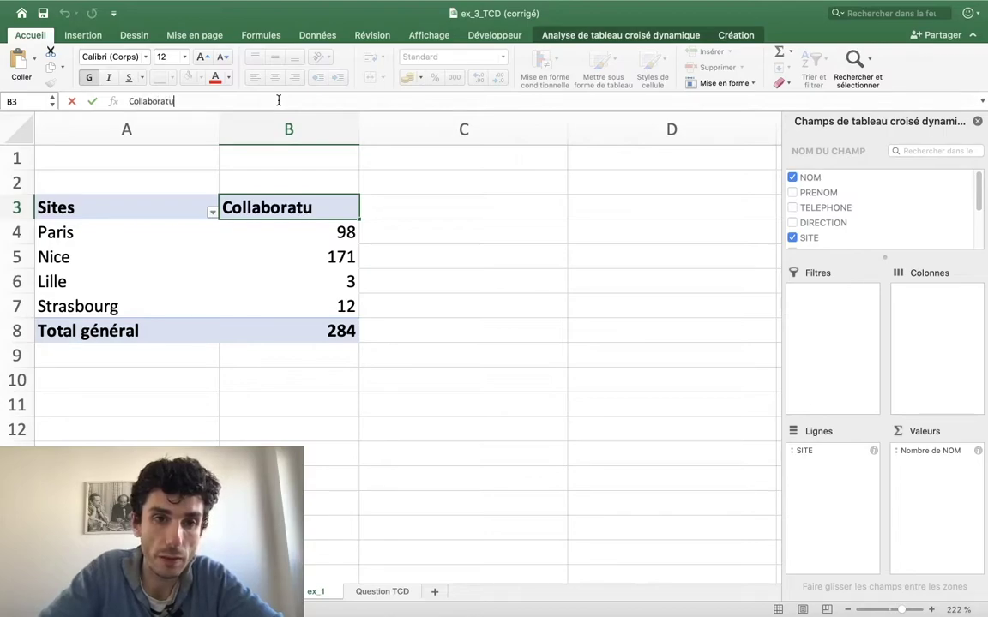
{"action": "type", "text": "s"}
{"action": "key", "text": "Return"}
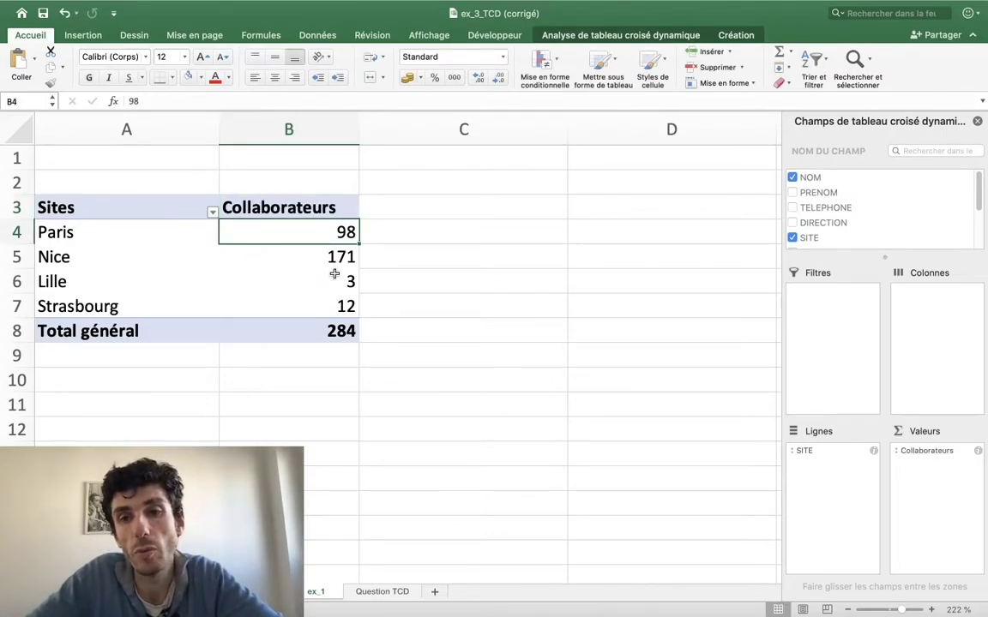
{"action": "scroll", "coordinate": [334, 274], "scroll_direction": "down", "scroll_amount": 1}
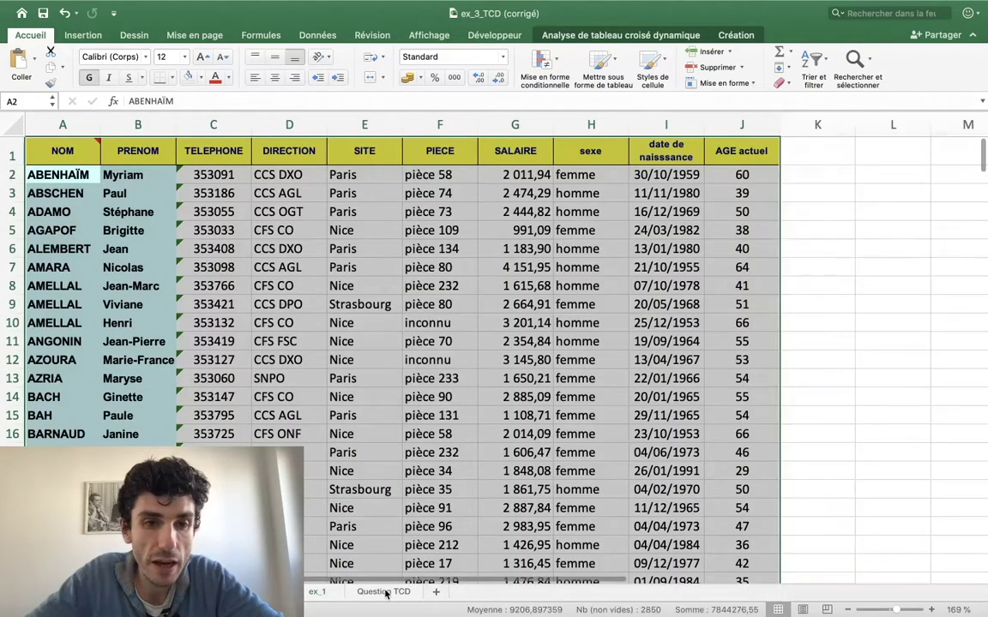
Read the second question in row 3 of the Question TCD sheet
{"action": "left_click", "coordinate": [384, 592]}
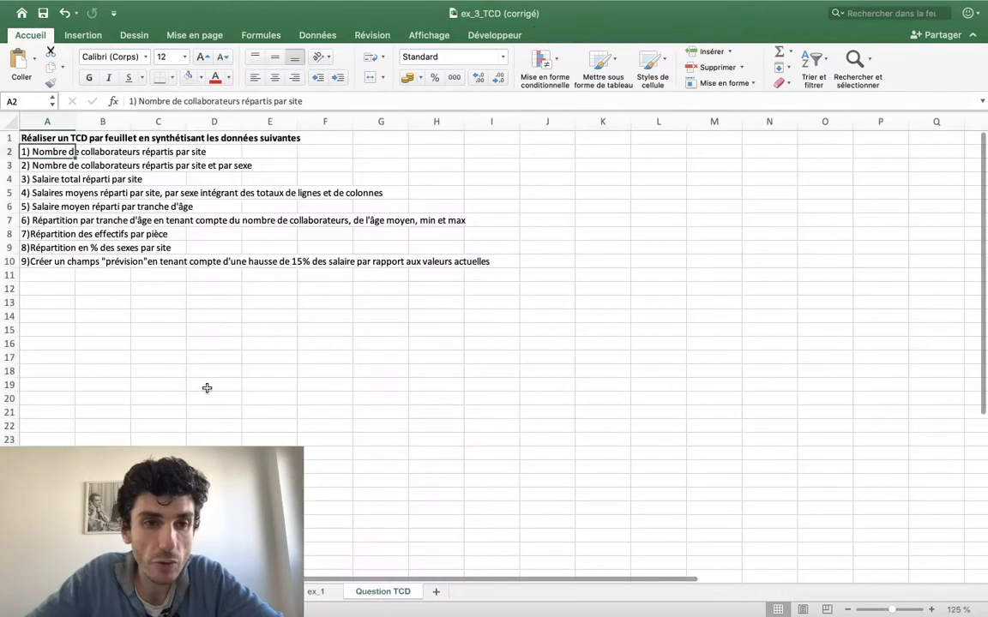
{"action": "left_click", "coordinate": [52, 165]}
{"action": "key", "text": "Right"}
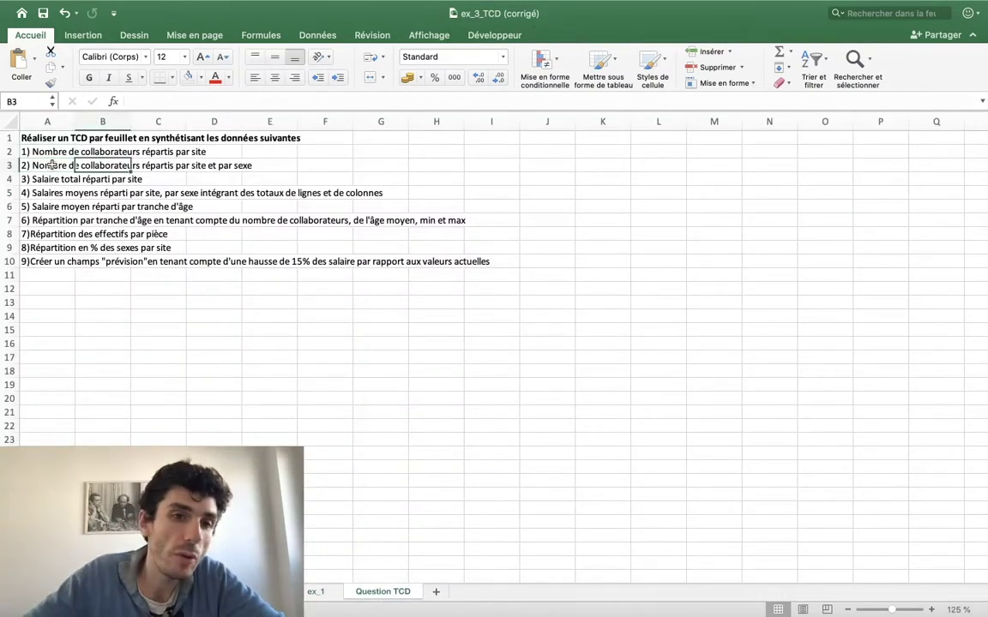
{"action": "key", "text": "Right"}
{"action": "key", "text": "Right"}
{"action": "key", "text": "Left"}
{"action": "key", "text": "Left"}
{"action": "key", "text": "Right"}
{"action": "key", "text": "Right"}
{"action": "key", "text": "Right"}
{"action": "key", "text": "Left"}
{"action": "key", "text": "Left"}
{"action": "key", "text": "Left"}
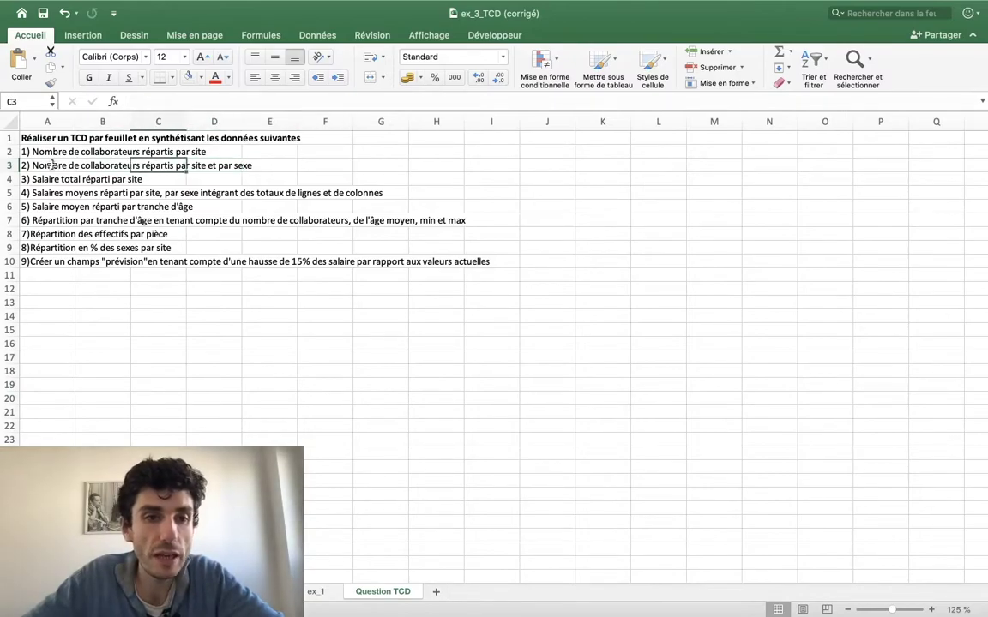
{"action": "key", "text": "Left"}
{"action": "key", "text": "Left"}
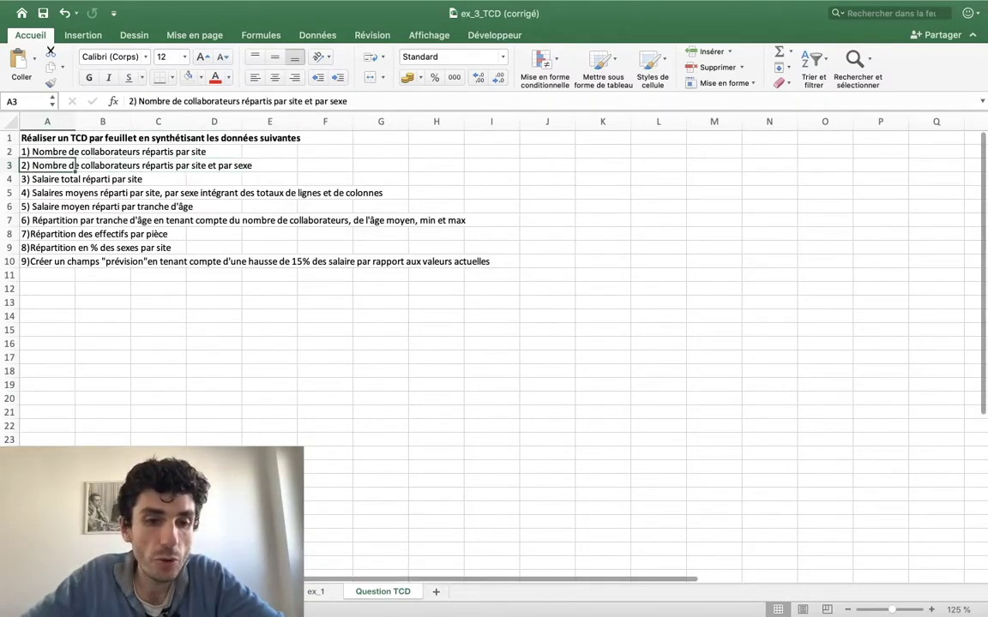
Switch to the CONTRAT employee data sheet
{"action": "key", "text": "ctrl+Page_Up"}
{"action": "scroll", "coordinate": [343, 428], "scroll_direction": "up", "scroll_amount": 3}
{"action": "scroll", "coordinate": [364, 445], "scroll_direction": "up", "scroll_amount": 2}
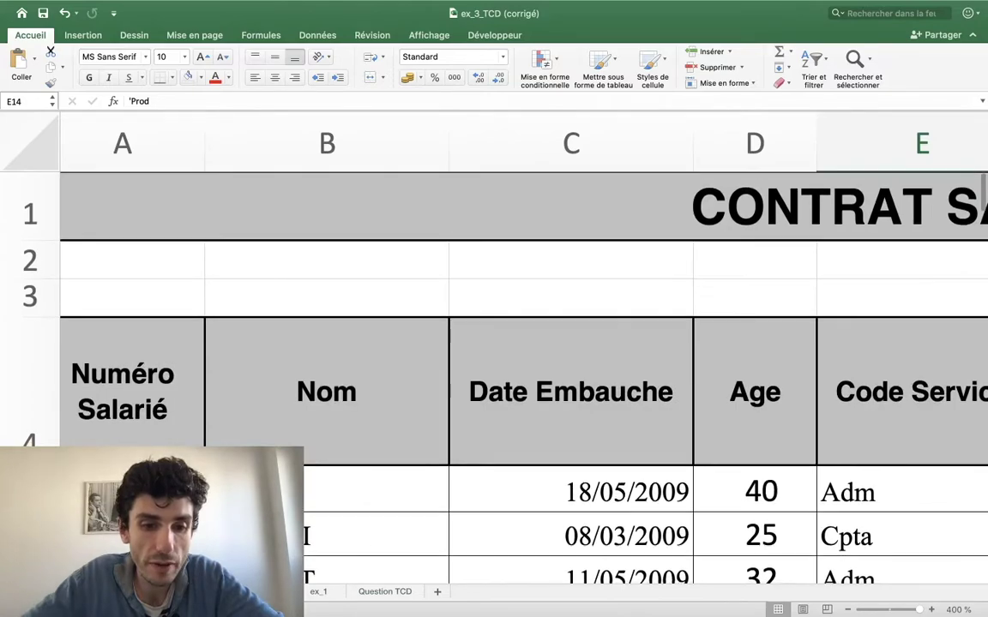
Insert a new pivot table from the employee list on a new sheet
{"action": "key", "text": "ctrl+Page_Up"}
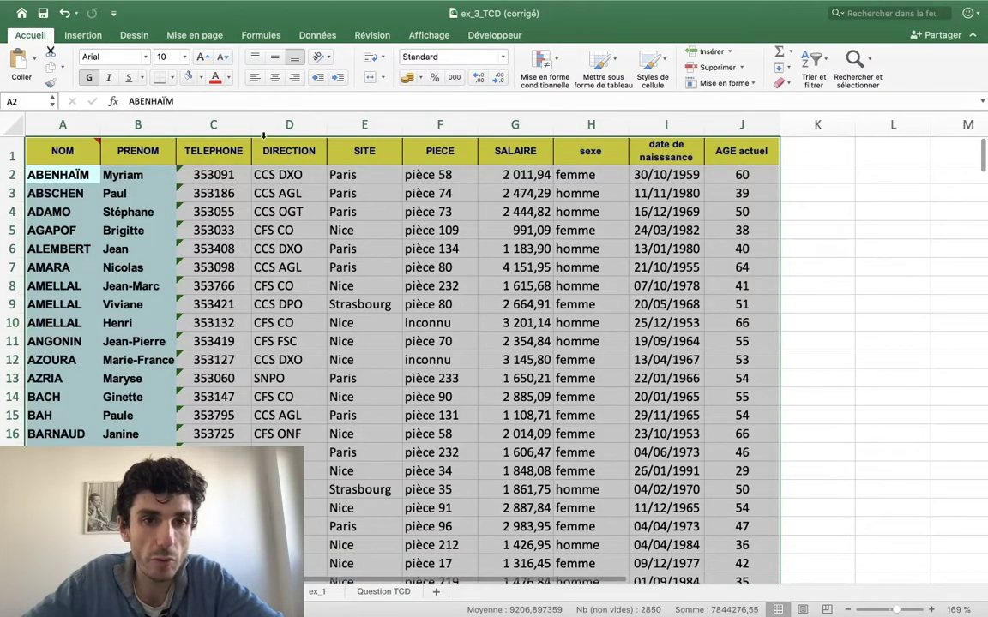
{"action": "left_click", "coordinate": [83, 36]}
{"action": "left_click", "coordinate": [30, 62]}
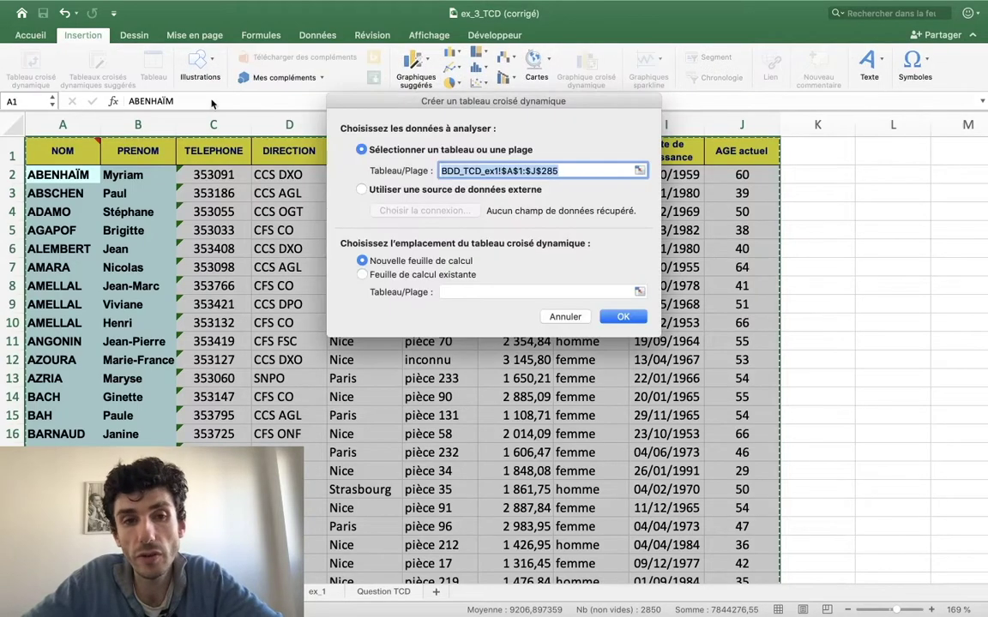
{"action": "left_click", "coordinate": [621, 318]}
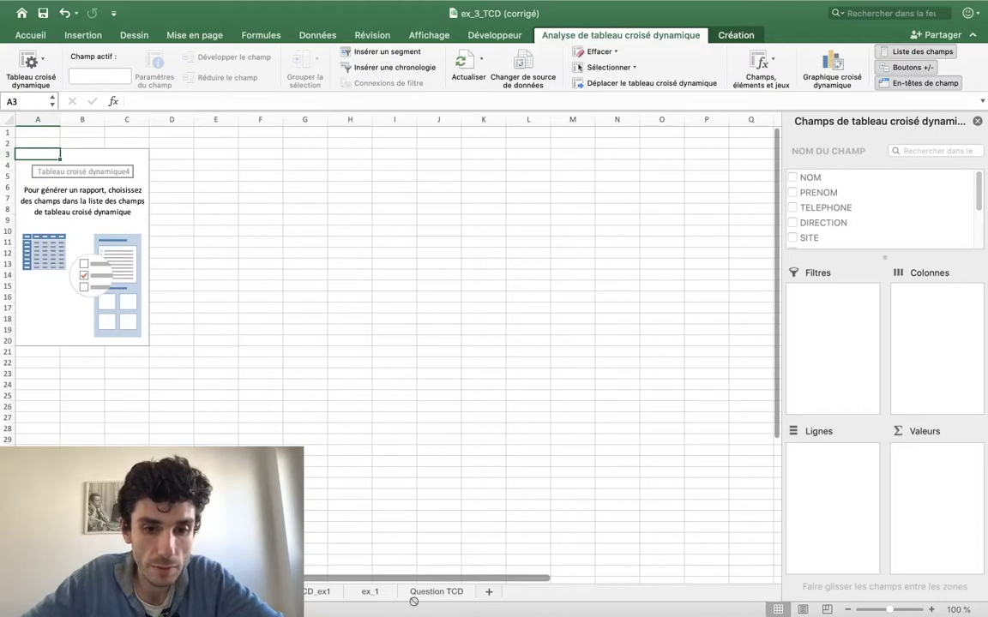
Move the new Feuil4 sheet after ex_1 and rename it ex_2
{"action": "left_click", "coordinate": [324, 592]}
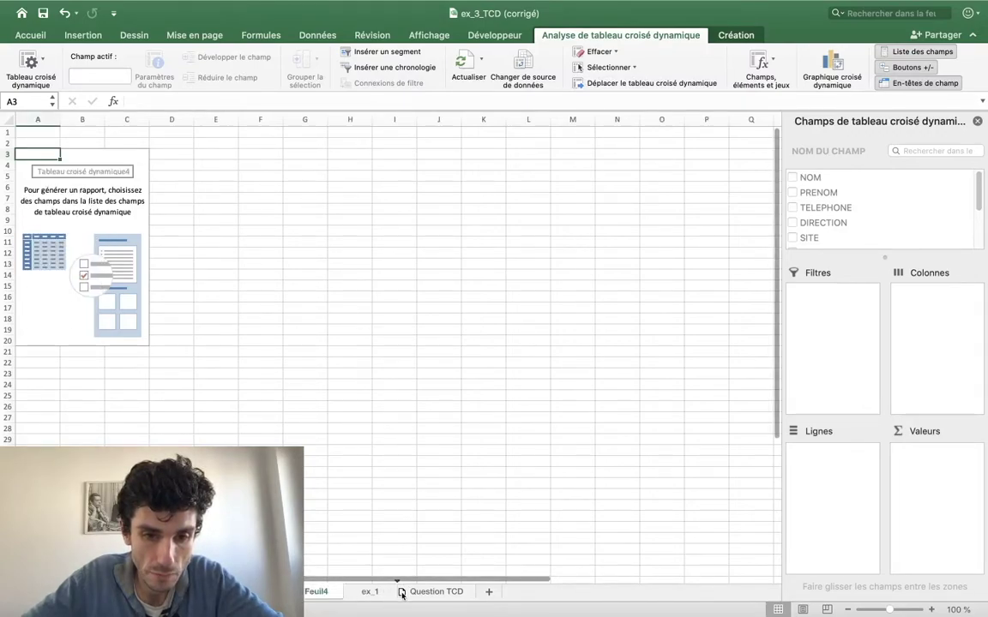
{"action": "left_click_drag", "start_coordinate": [402, 594], "coordinate": [400, 593]}
{"action": "double_click", "coordinate": [352, 592]}
{"action": "type", "text": "ex_2"}
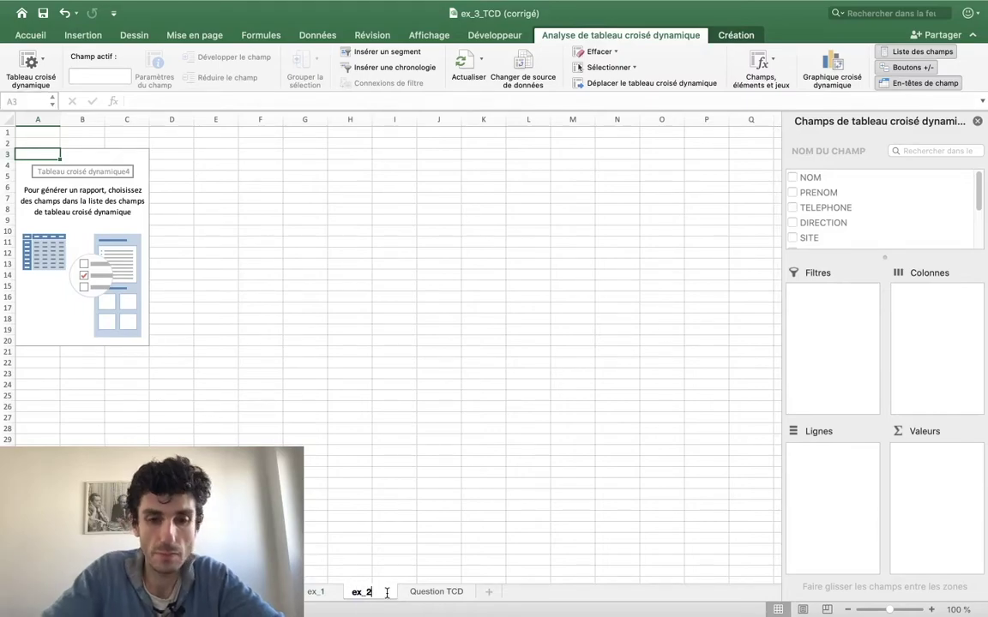
{"action": "key", "text": "Return"}
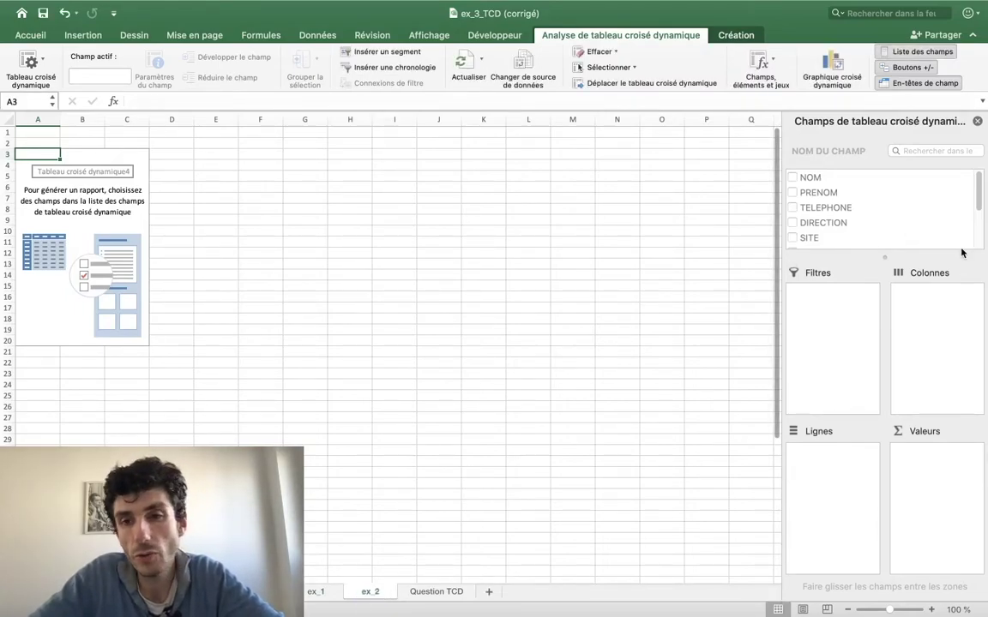
{"action": "scroll", "coordinate": [789, 230], "scroll_direction": "down", "scroll_amount": 2}
Build the ex_2 pivot with SITE rows, NOM counts and sexe columns: 180 femme, 104 homme
{"action": "mouse_move", "coordinate": [806, 205]}
{"action": "left_mouse_down"}
{"action": "mouse_move", "coordinate": [822, 359]}
{"action": "mouse_move", "coordinate": [855, 487]}
{"action": "left_mouse_up"}
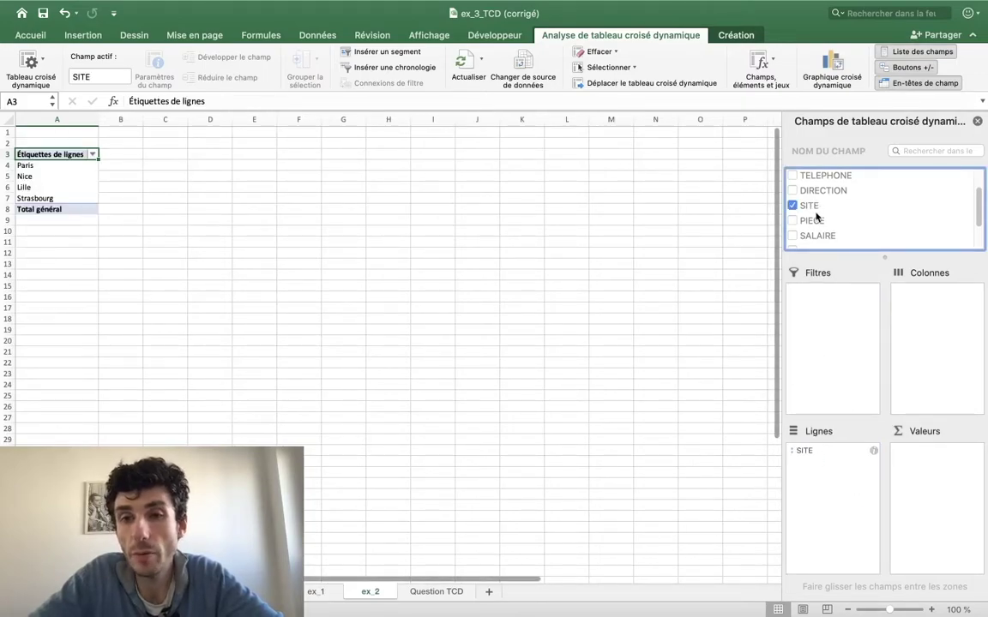
{"action": "scroll", "coordinate": [819, 213], "scroll_direction": "down", "scroll_amount": 2}
{"action": "scroll", "coordinate": [820, 206], "scroll_direction": "up", "scroll_amount": 4}
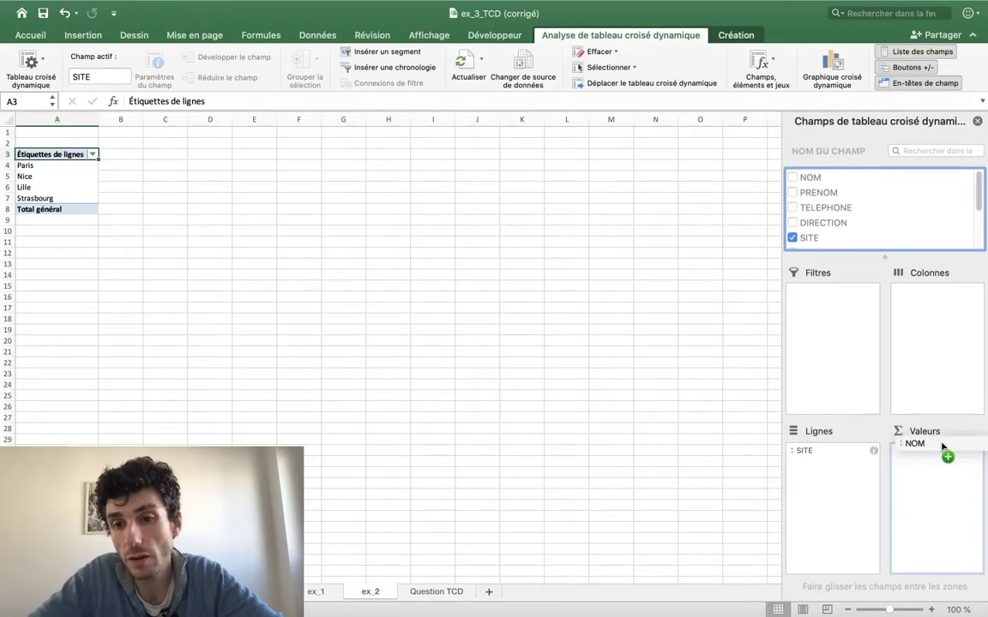
{"action": "left_click_drag", "start_coordinate": [811, 178], "coordinate": [939, 454]}
{"action": "scroll", "coordinate": [169, 219], "scroll_direction": "right", "scroll_amount": 1}
{"action": "scroll", "coordinate": [169, 219], "scroll_direction": "up", "scroll_amount": 10, "text": "ctrl"}
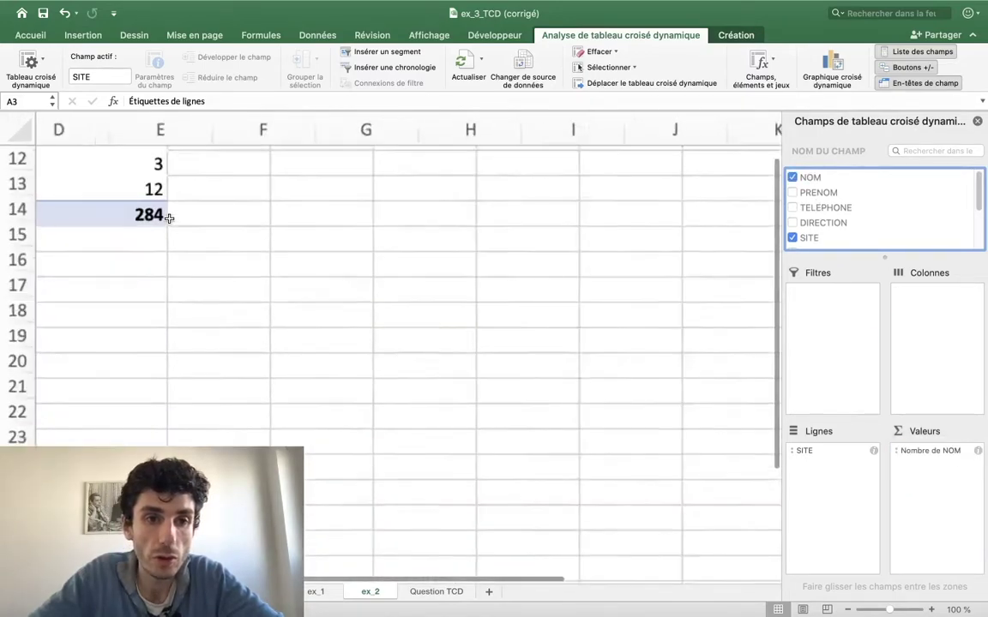
{"action": "scroll", "coordinate": [823, 215], "scroll_direction": "down", "scroll_amount": 5}
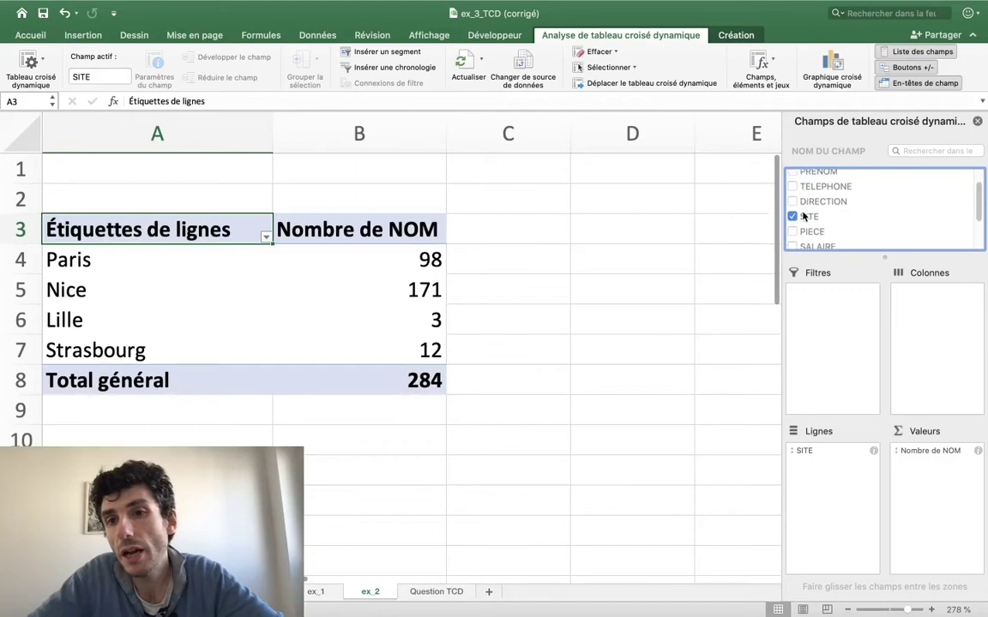
{"action": "left_click", "coordinate": [806, 212]}
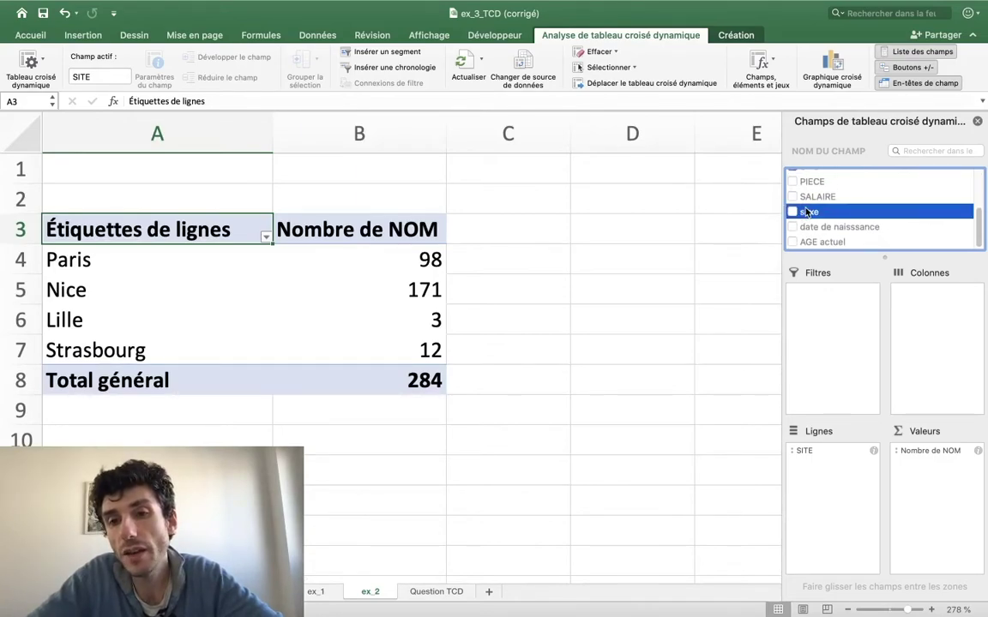
{"action": "left_click_drag", "start_coordinate": [806, 212], "coordinate": [935, 304]}
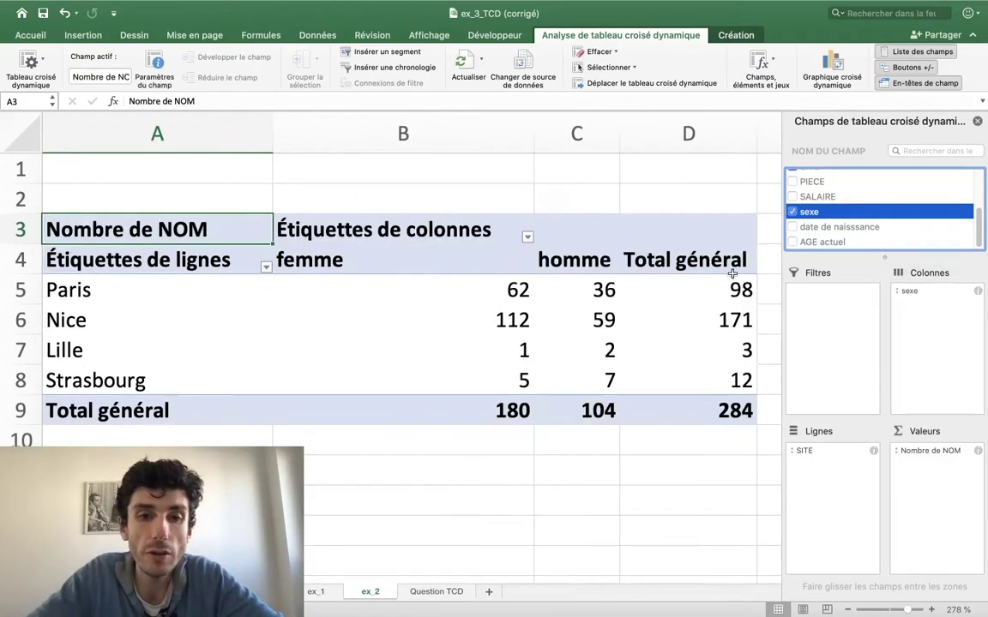
Move sexe below SITE in rows so each city shows its femme and homme counts
{"action": "scroll", "coordinate": [558, 283], "scroll_direction": "right", "scroll_amount": 3}
{"action": "scroll", "coordinate": [446, 275], "scroll_direction": "left", "scroll_amount": 2}
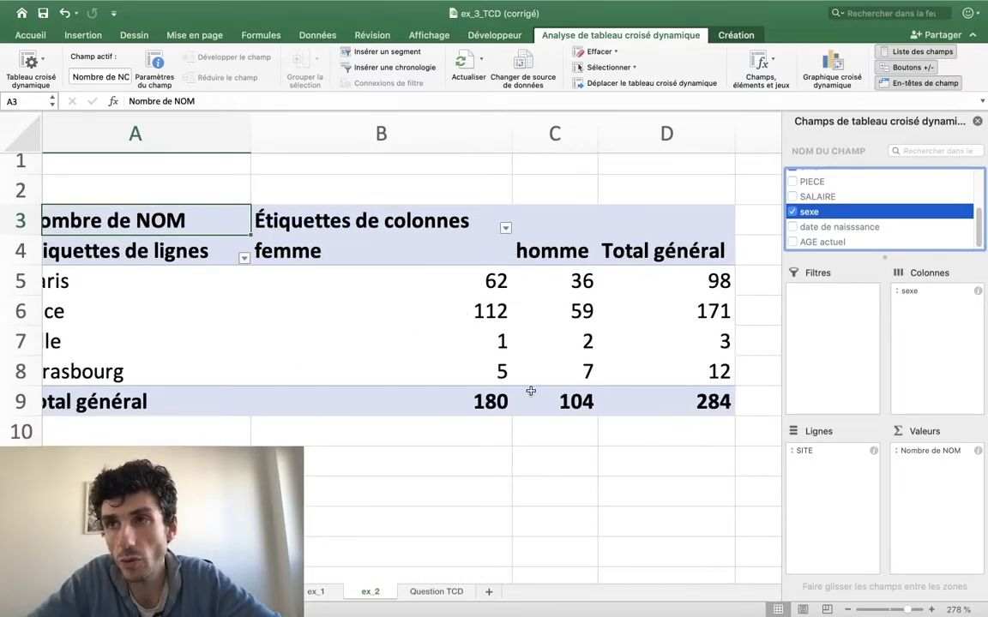
{"action": "scroll", "coordinate": [257, 327], "scroll_direction": "left", "scroll_amount": 2}
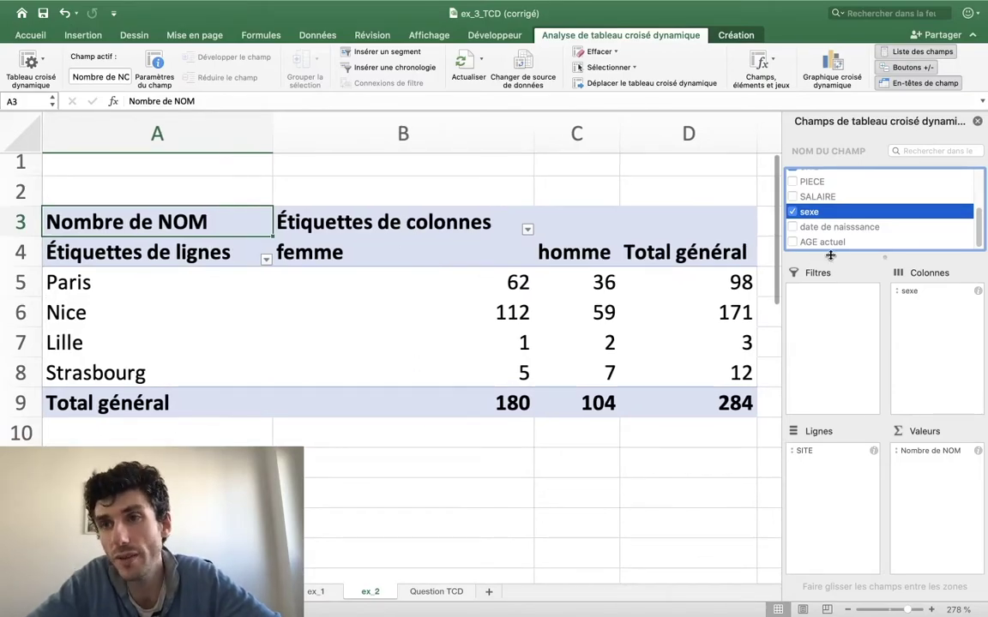
{"action": "left_click_drag", "start_coordinate": [909, 291], "coordinate": [815, 485]}
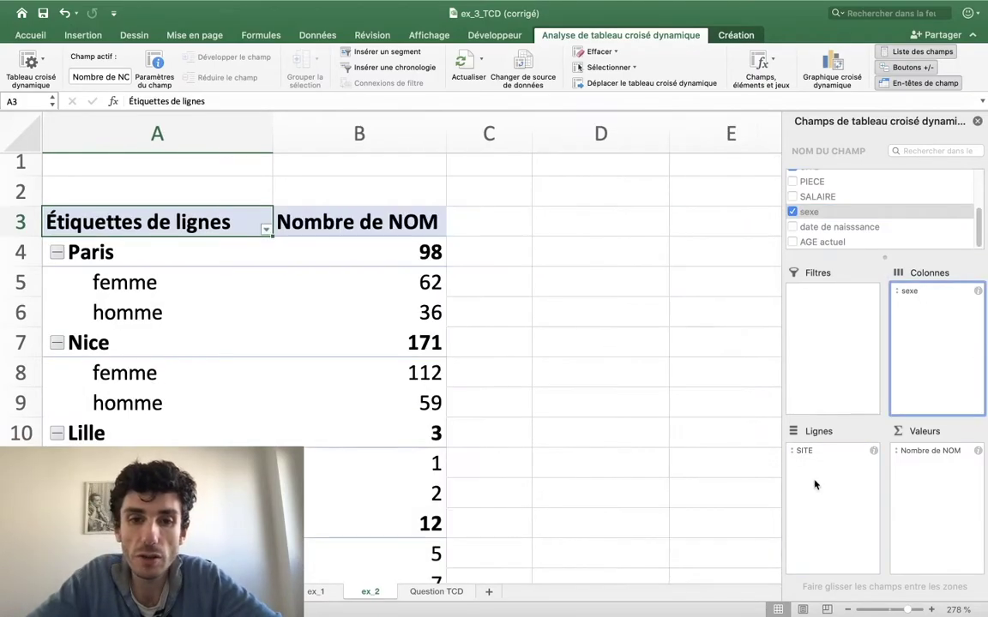
{"action": "scroll", "coordinate": [395, 405], "scroll_direction": "down", "scroll_amount": 3}
{"action": "scroll", "coordinate": [403, 403], "scroll_direction": "up", "scroll_amount": 2}
{"action": "scroll", "coordinate": [405, 402], "scroll_direction": "down", "scroll_amount": 2}
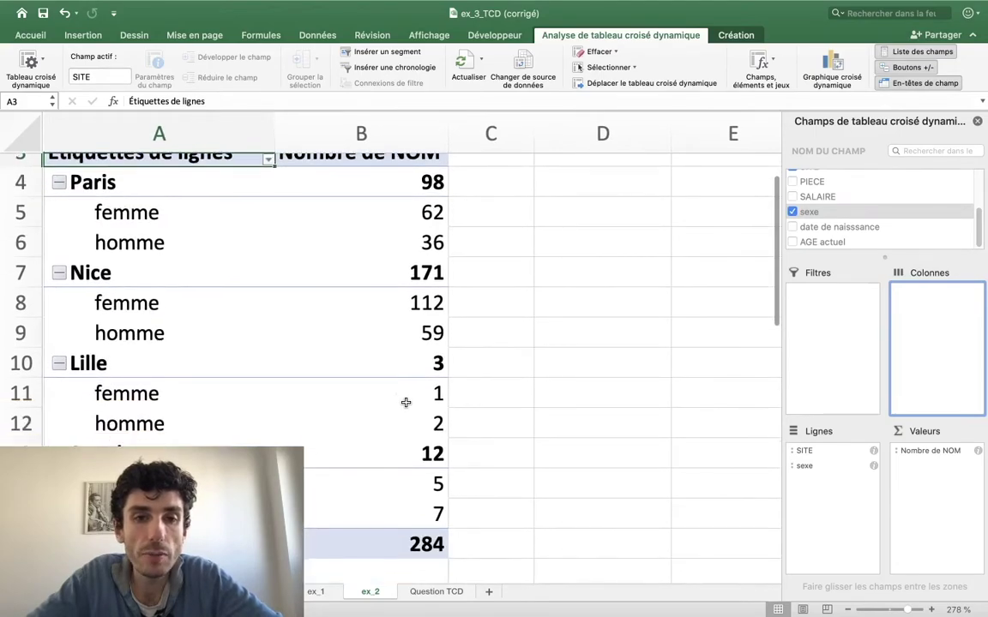
{"action": "scroll", "coordinate": [404, 403], "scroll_direction": "up", "scroll_amount": 1}
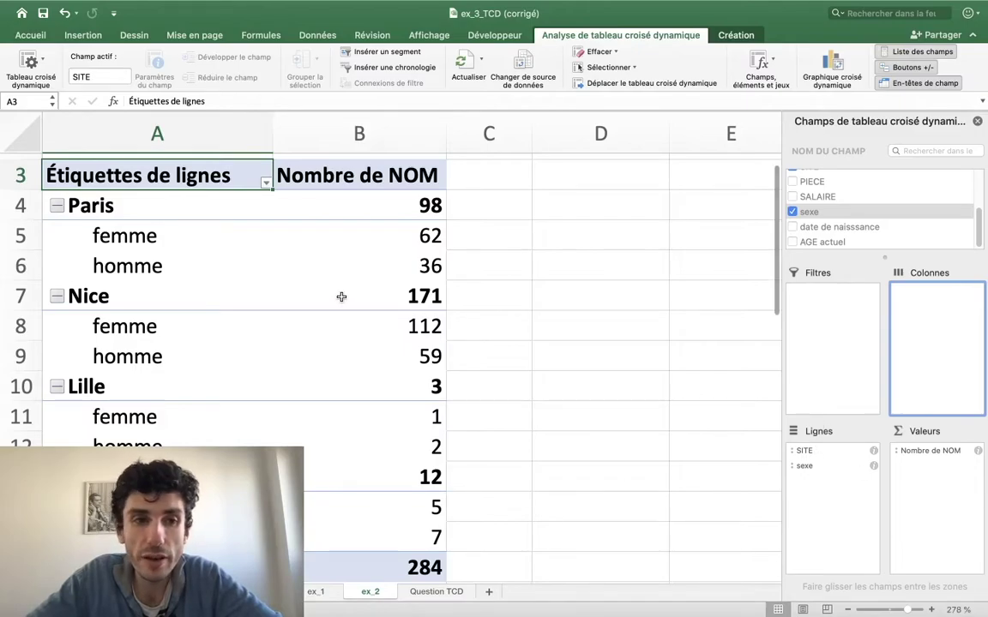
{"action": "left_click", "coordinate": [56, 206]}
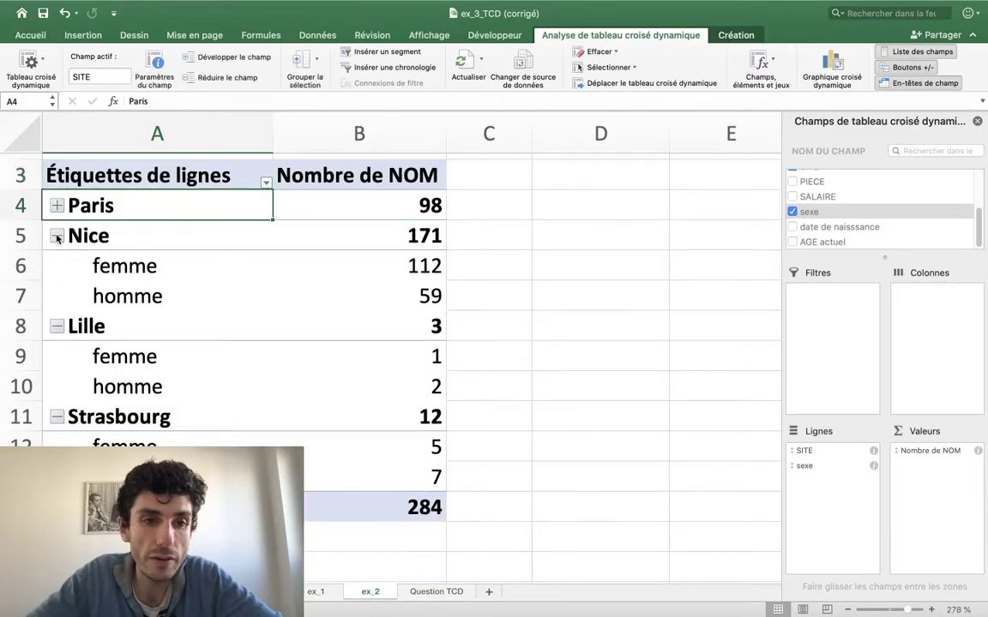
{"action": "left_click", "coordinate": [56, 237]}
{"action": "left_click", "coordinate": [57, 237]}
{"action": "left_click", "coordinate": [57, 237]}
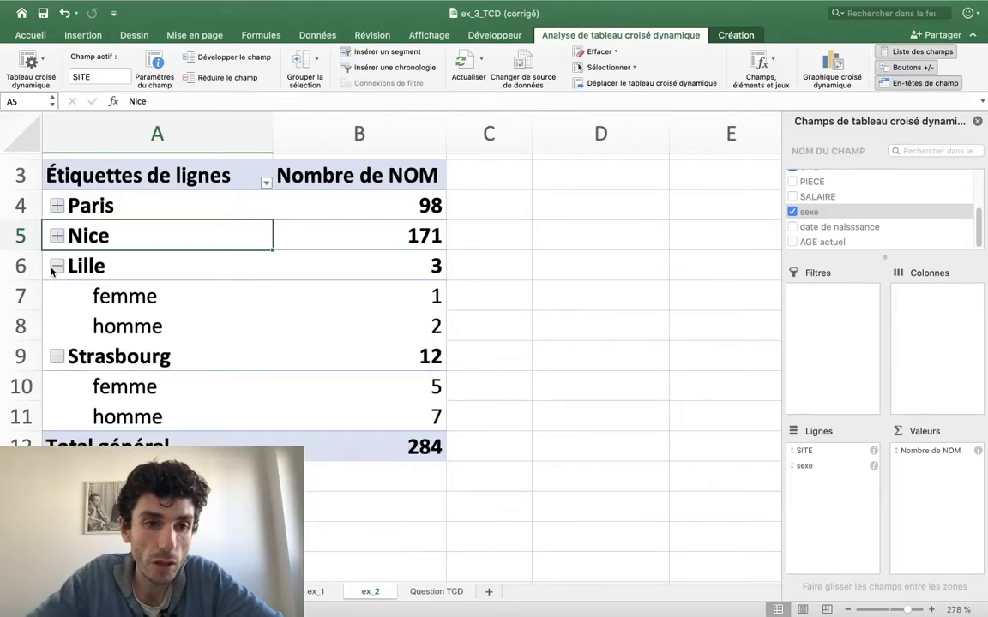
{"action": "left_click", "coordinate": [57, 266]}
{"action": "left_click", "coordinate": [57, 296]}
{"action": "left_click", "coordinate": [57, 295]}
{"action": "left_click", "coordinate": [57, 266]}
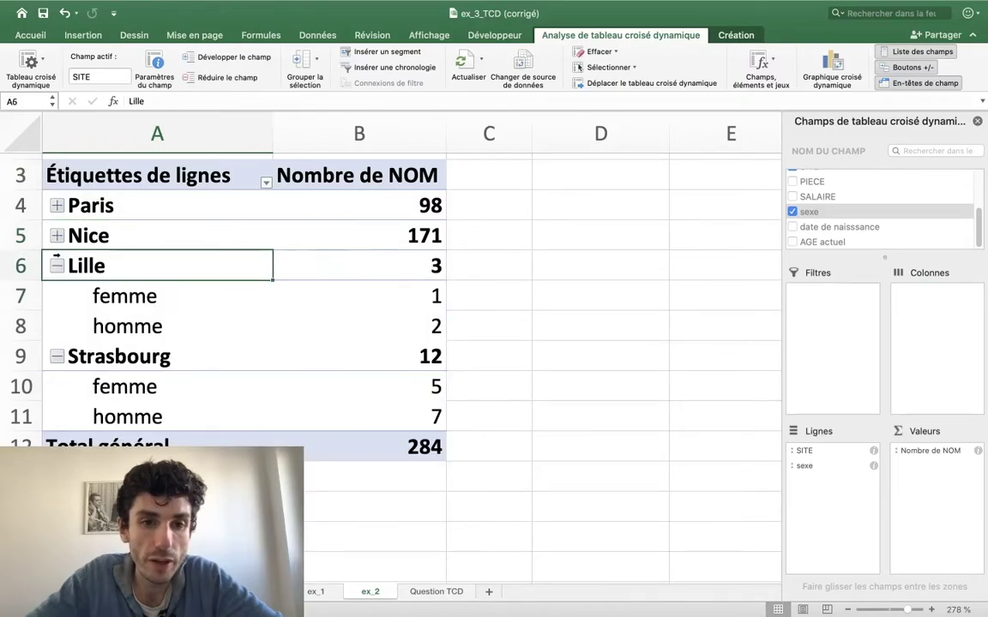
{"action": "left_click", "coordinate": [57, 236]}
{"action": "left_click", "coordinate": [56, 205]}
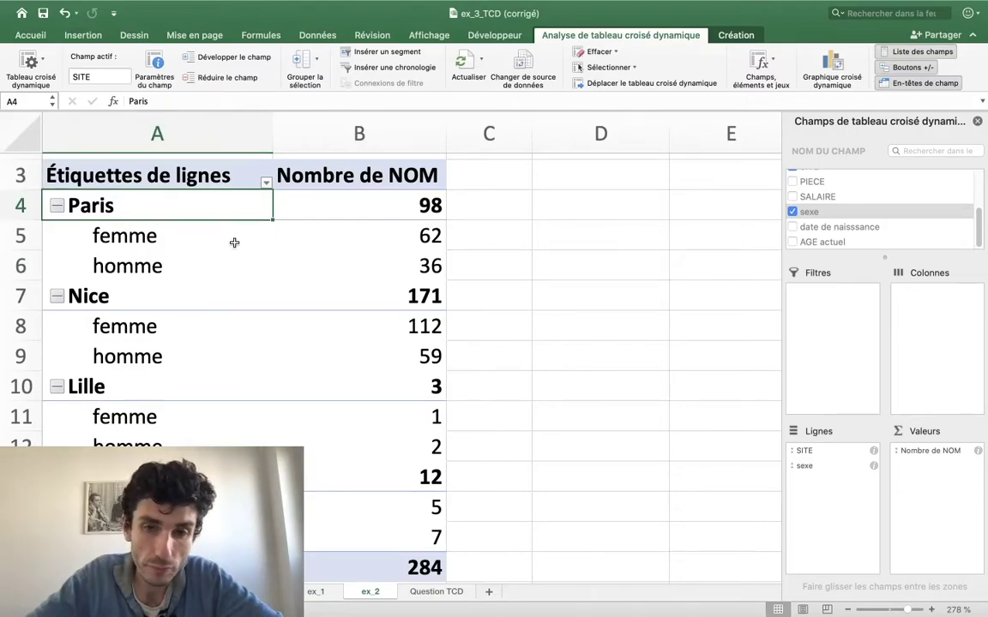
Move the sexe field from rows to columns so femme and homme counts sit side by side per site
{"action": "left_click_drag", "start_coordinate": [804, 466], "coordinate": [929, 335]}
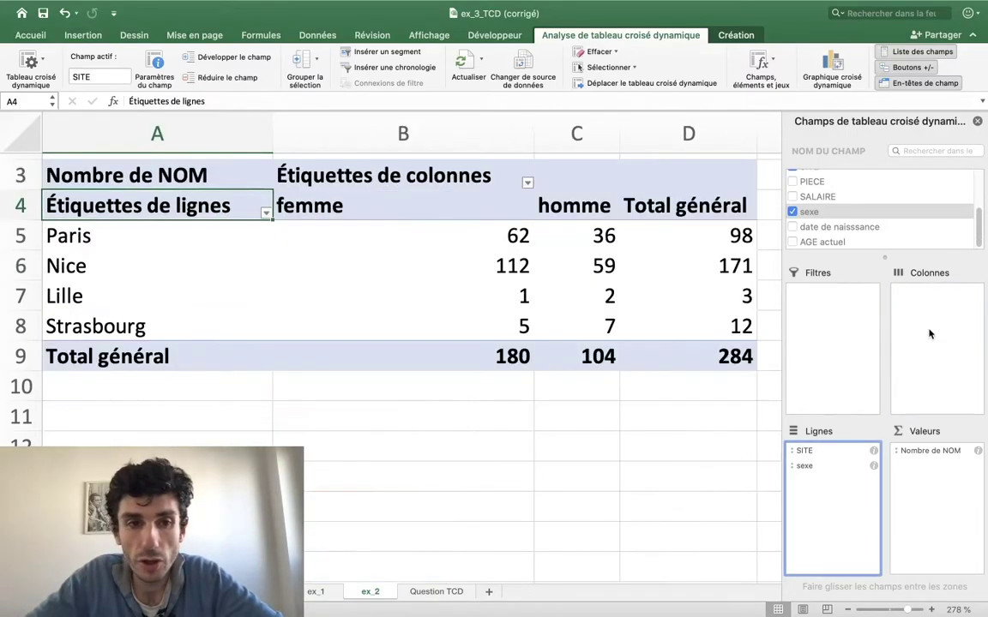
{"action": "scroll", "coordinate": [533, 310], "scroll_direction": "down", "scroll_amount": 1}
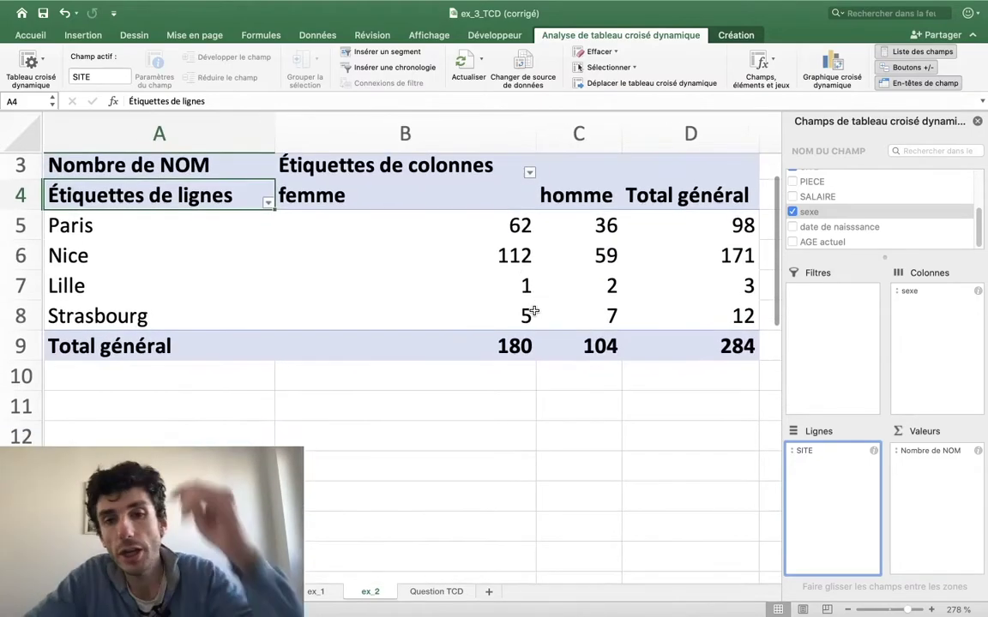
{"action": "scroll", "coordinate": [533, 312], "scroll_direction": "up", "scroll_amount": 1}
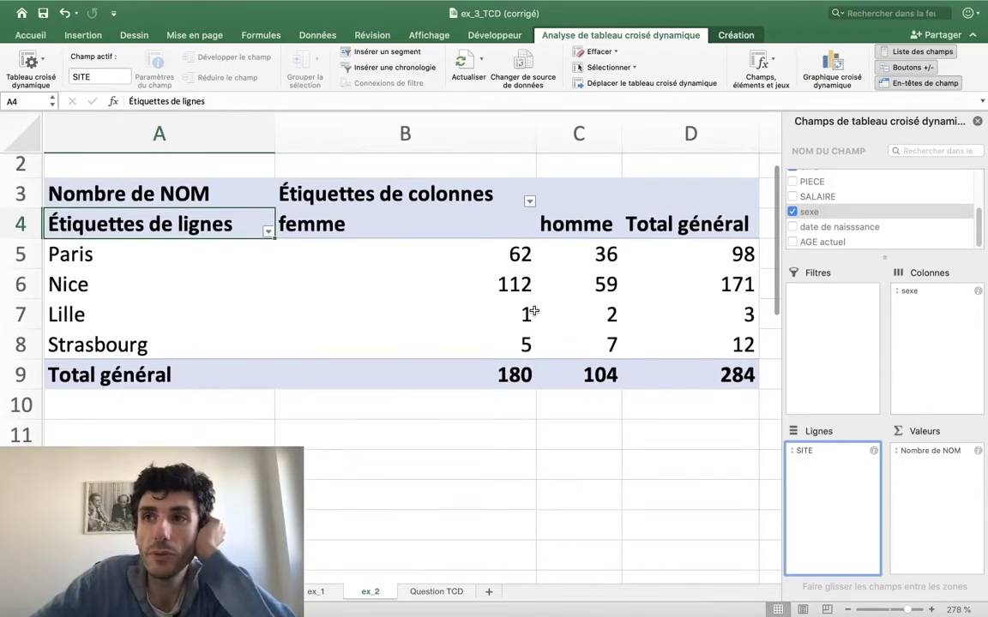
{"action": "scroll", "coordinate": [533, 310], "scroll_direction": "up", "scroll_amount": 1}
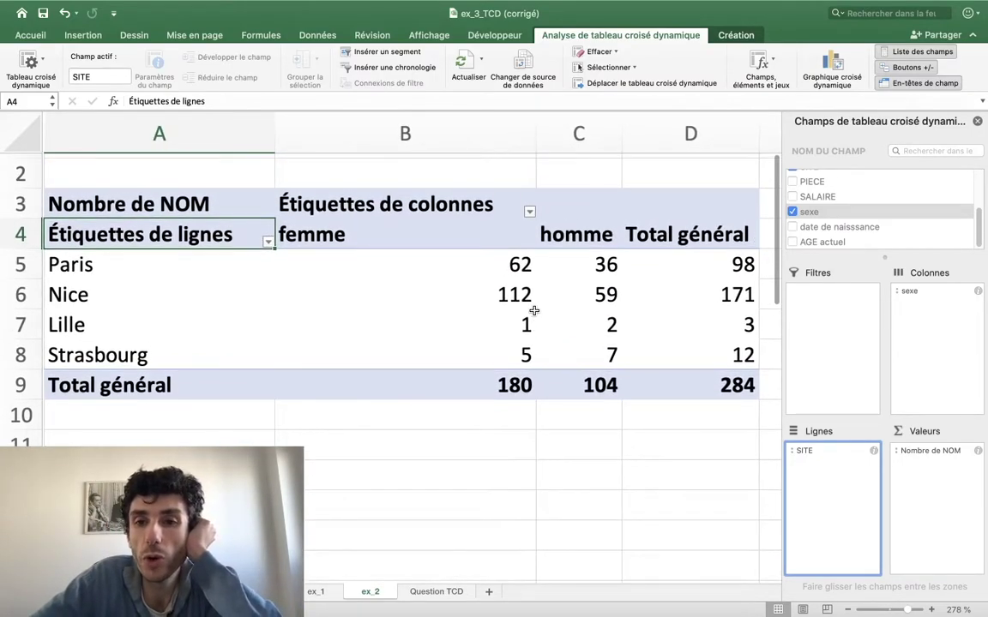
{"action": "scroll", "coordinate": [534, 310], "scroll_direction": "right", "scroll_amount": 1}
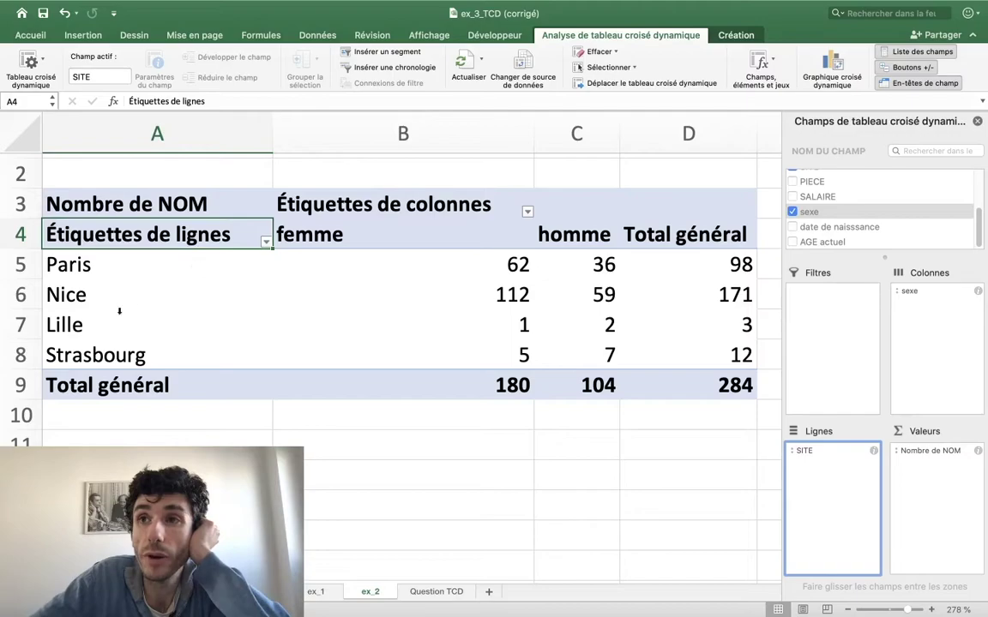
{"action": "left_click", "coordinate": [127, 198]}
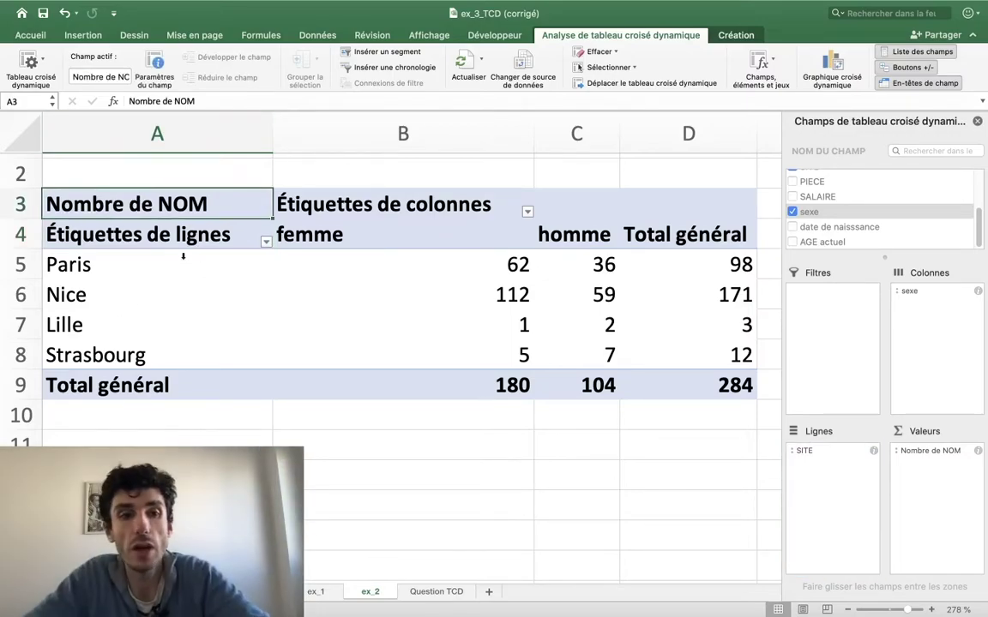
Rename the pivot's row labels header to 'Sites'
{"action": "left_click", "coordinate": [184, 227]}
{"action": "triple_click", "coordinate": [193, 101]}
{"action": "type", "text": "S"}
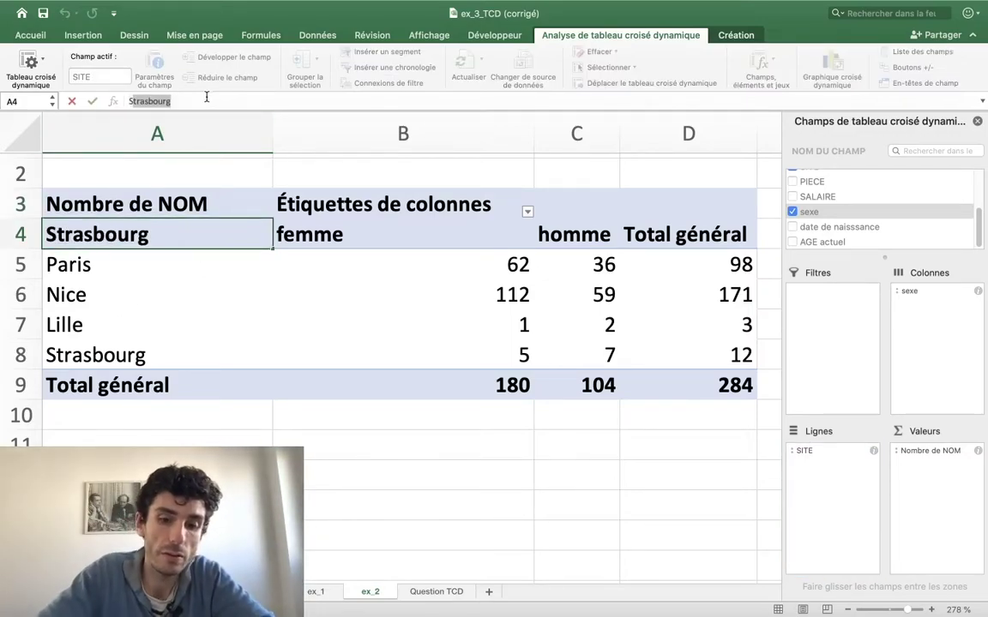
{"action": "type", "text": "ut"}
{"action": "key", "text": "BackSpace"}
{"action": "key", "text": "BackSpace"}
{"action": "type", "text": "iti"}
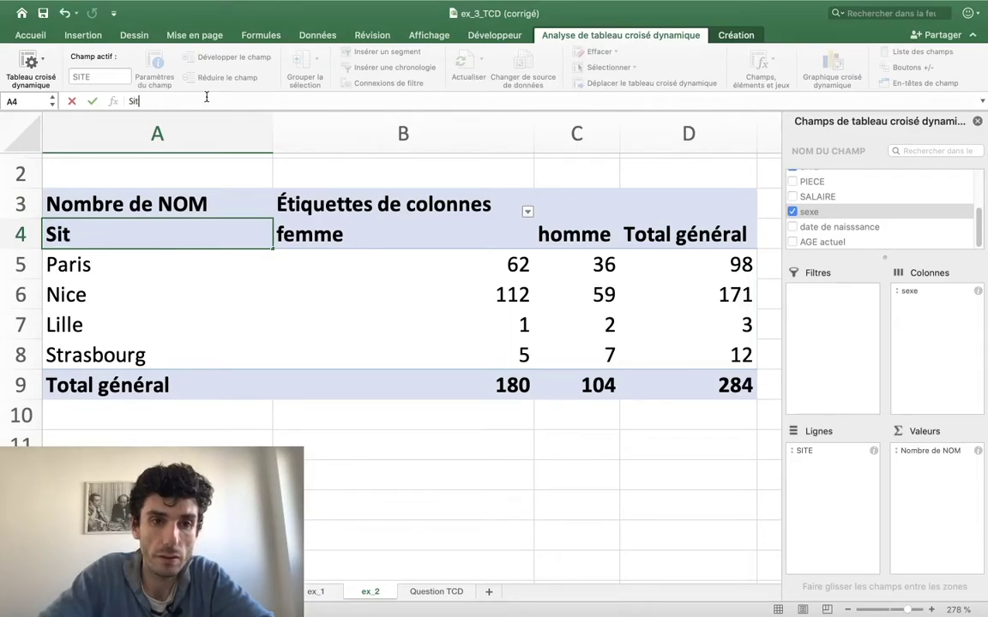
{"action": "key", "text": "Return"}
{"action": "key", "text": "Up"}
{"action": "key", "text": "Right"}
{"action": "key", "text": "Right"}
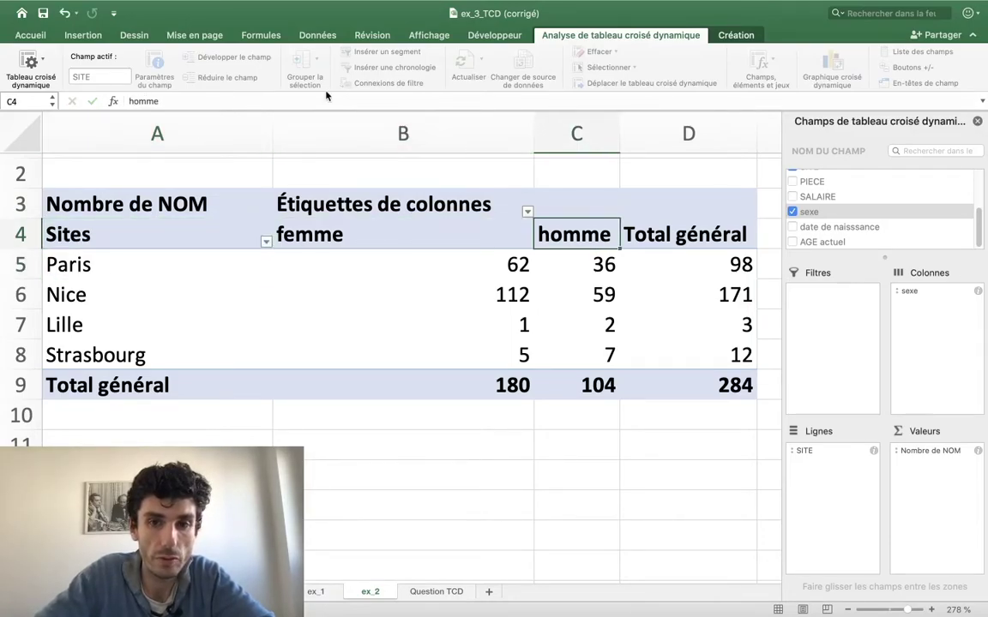
{"action": "key", "text": "Right"}
{"action": "key", "text": "Left"}
{"action": "key", "text": "Left"}
{"action": "key", "text": "Left"}
{"action": "key", "text": "Up"}
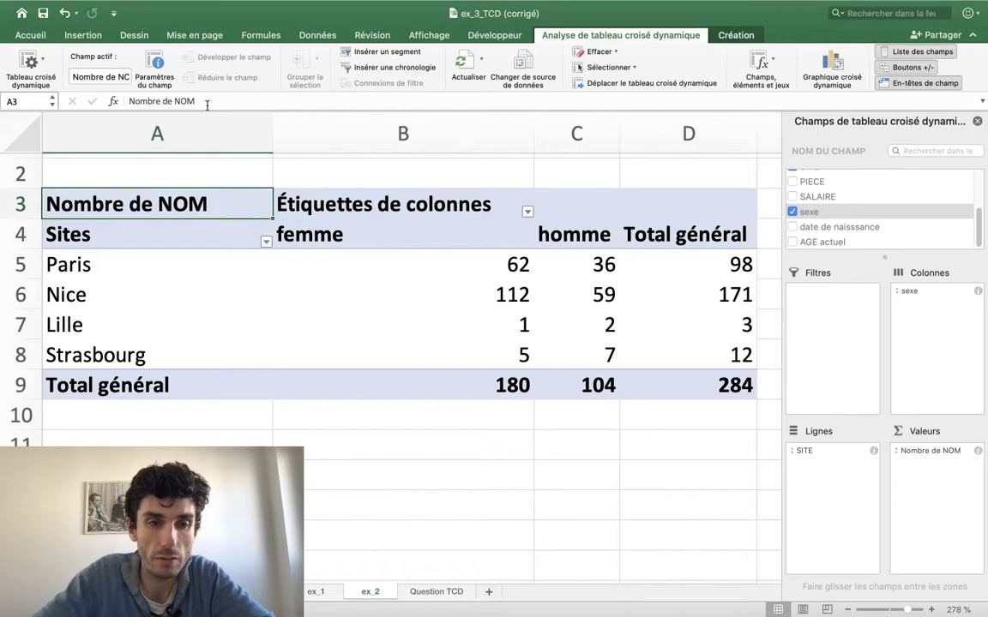
Rename the values header to 'Collaborateurs par sites et sexes' and widen column A to fit
{"action": "left_click_drag", "start_coordinate": [207, 101], "coordinate": [120, 101]}
{"action": "type", "text": "Collaborateu"}
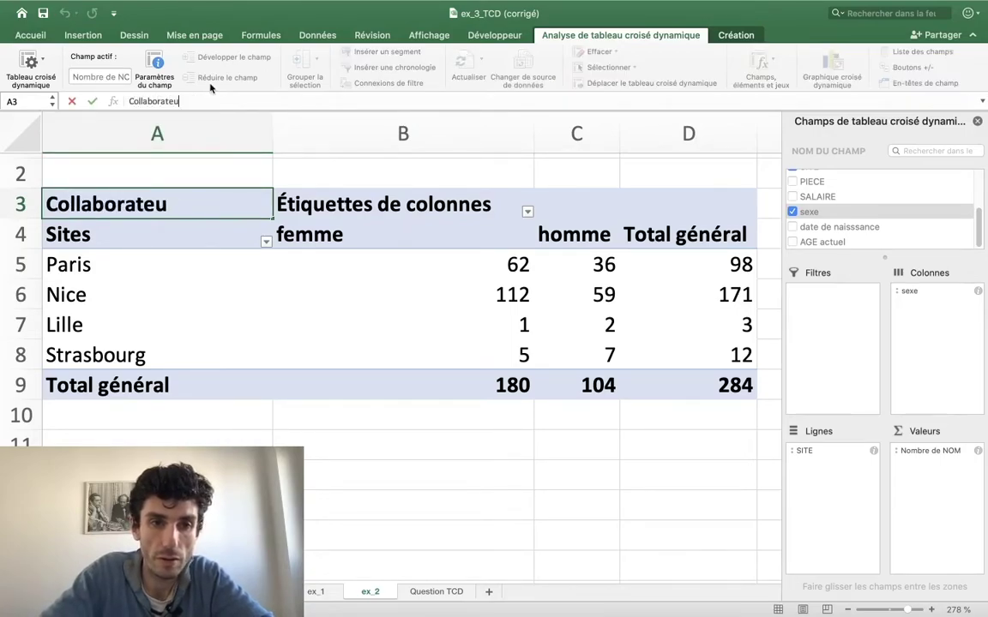
{"action": "type", "text": "rs par ste"}
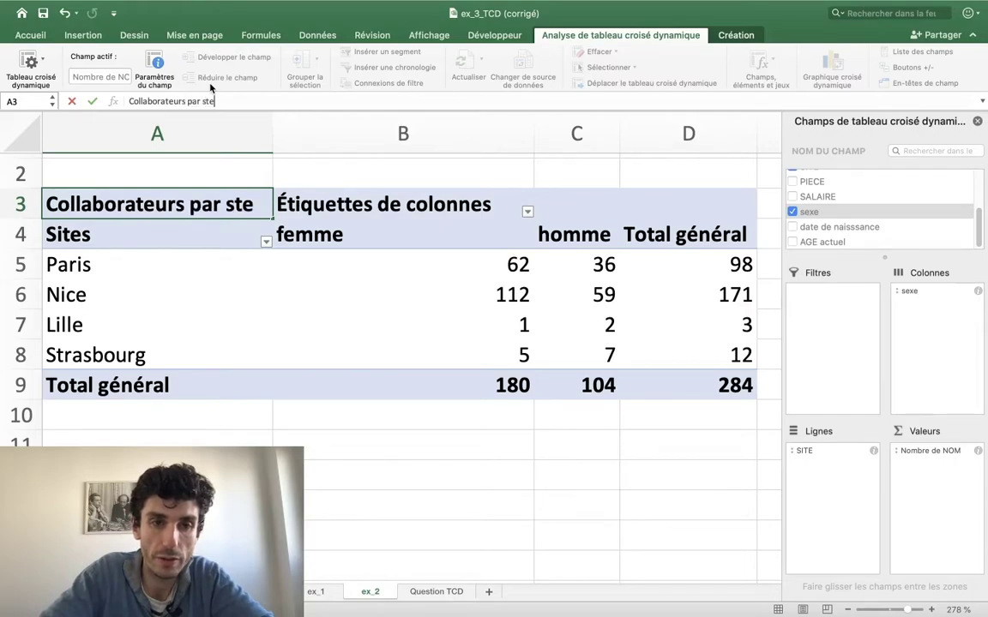
{"action": "type", "text": "s"}
{"action": "key", "text": "BackSpace"}
{"action": "key", "text": "BackSpace"}
{"action": "key", "text": "BackSpace"}
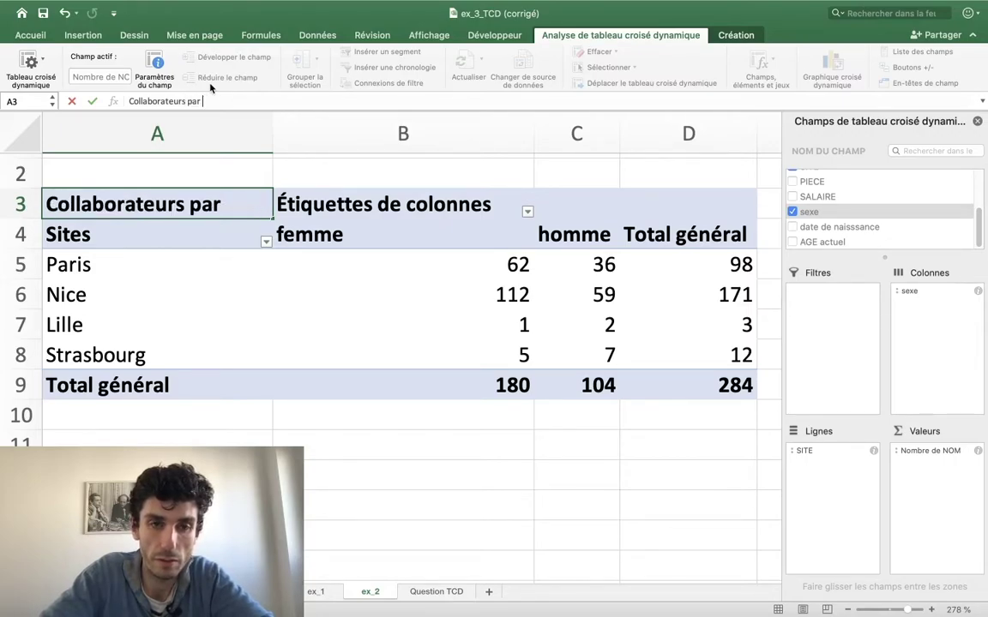
{"action": "type", "text": "sites et"}
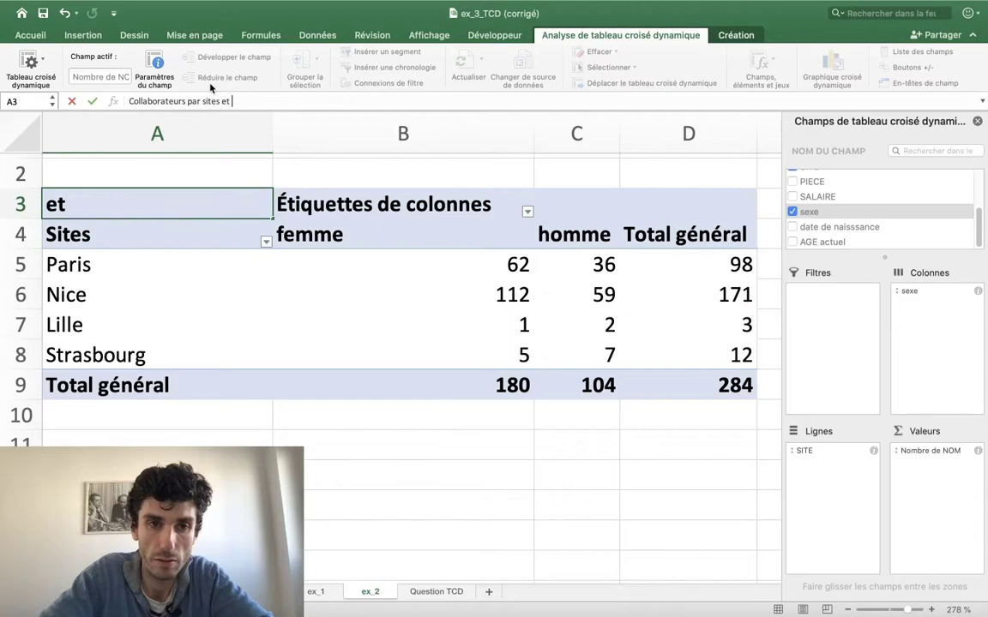
{"action": "type", "text": " sexe"}
{"action": "key", "text": "Return"}
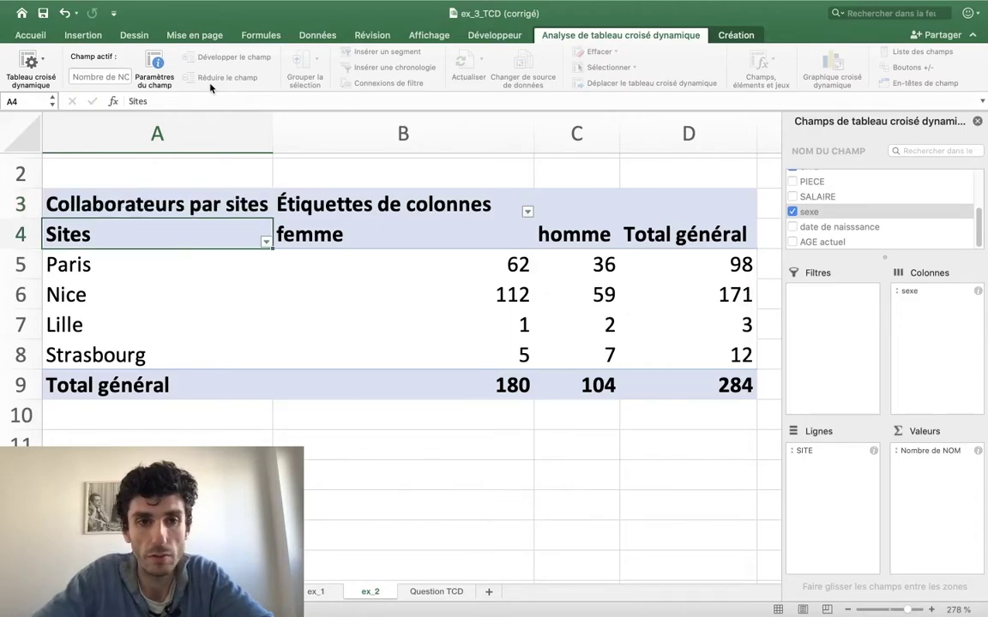
{"action": "left_click_drag", "start_coordinate": [275, 128], "coordinate": [368, 128]}
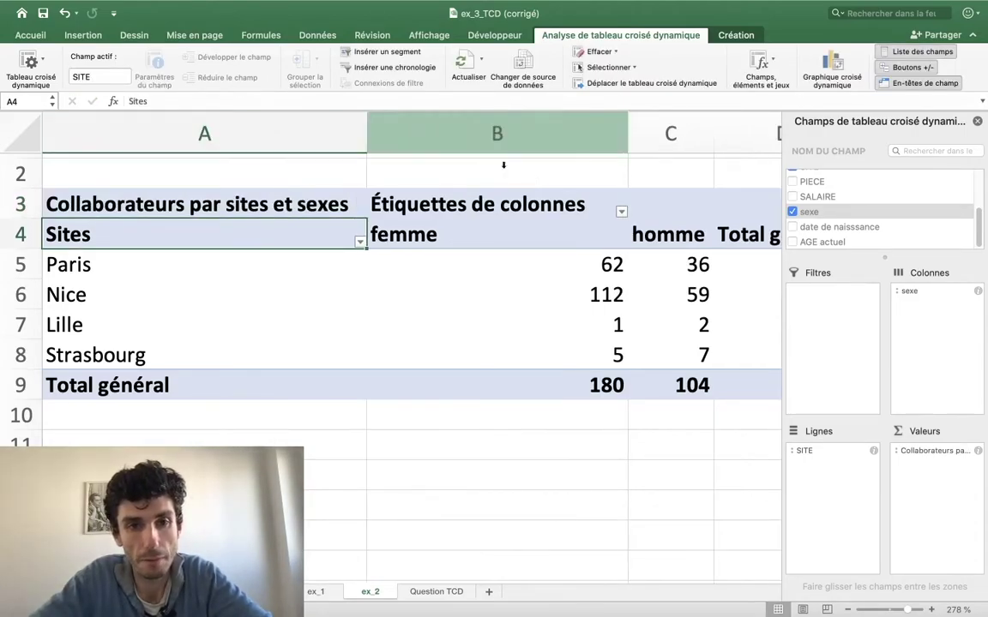
Try the Création tab's subtotal and grand total options, turning grand totals off and back on
{"action": "scroll", "coordinate": [536, 184], "scroll_direction": "right", "scroll_amount": 3}
{"action": "scroll", "coordinate": [540, 187], "scroll_direction": "left", "scroll_amount": 3}
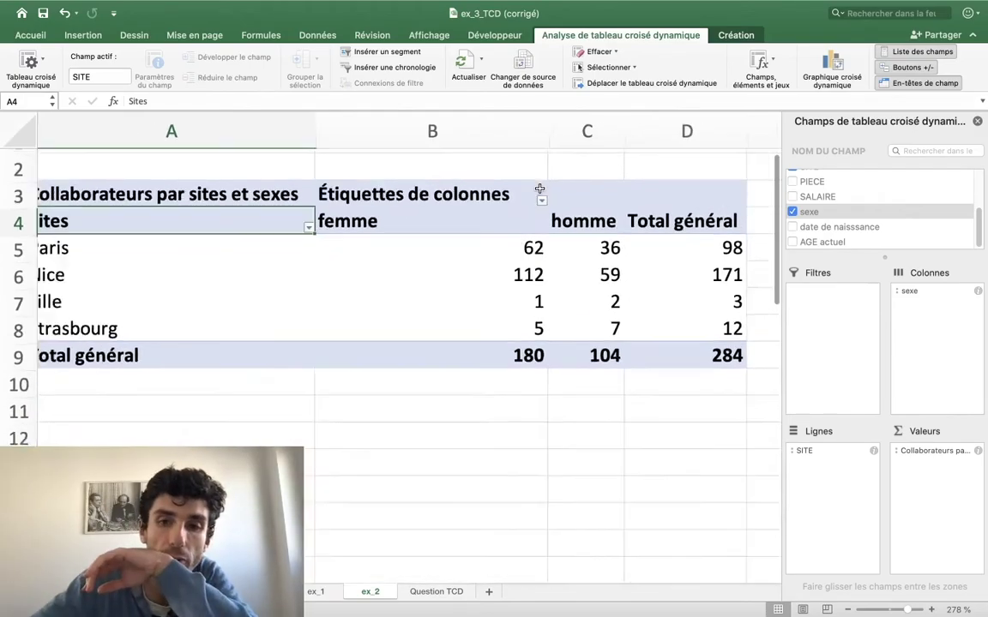
{"action": "scroll", "coordinate": [540, 187], "scroll_direction": "down", "scroll_amount": 5}
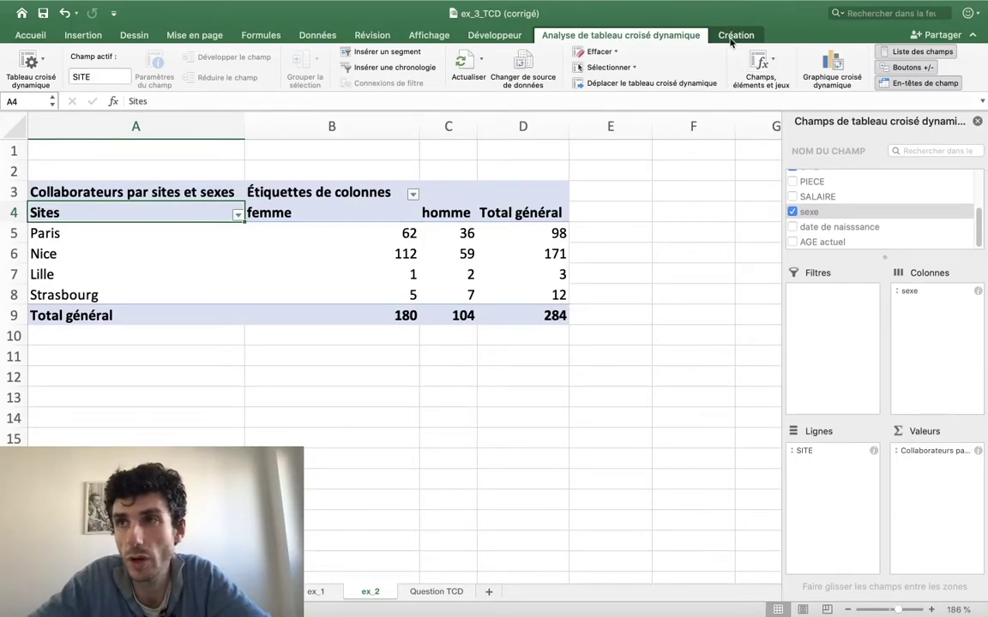
{"action": "left_click", "coordinate": [735, 35]}
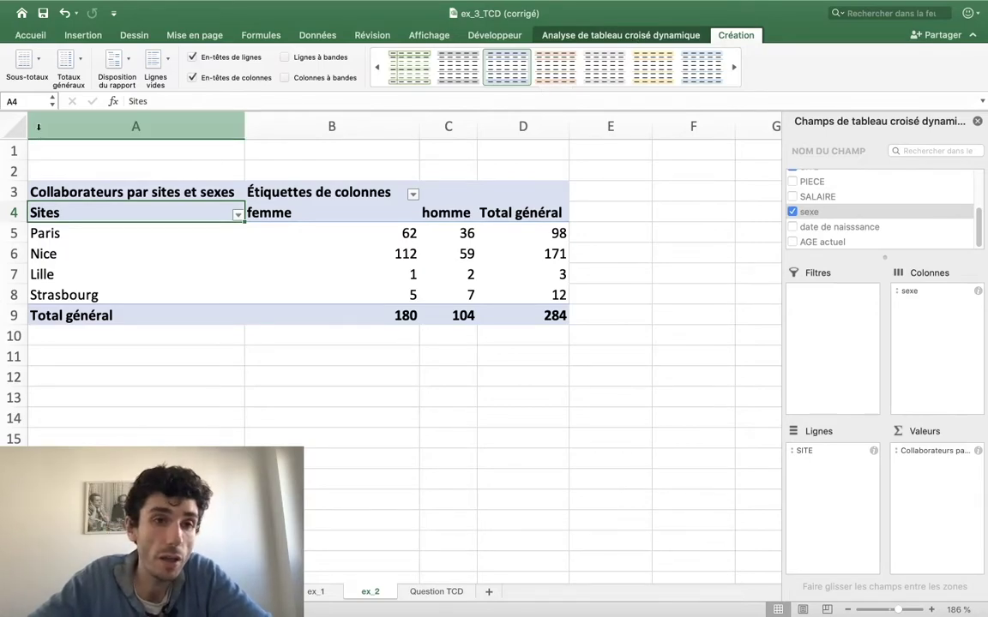
{"action": "left_click", "coordinate": [41, 58]}
{"action": "left_click", "coordinate": [13, 55]}
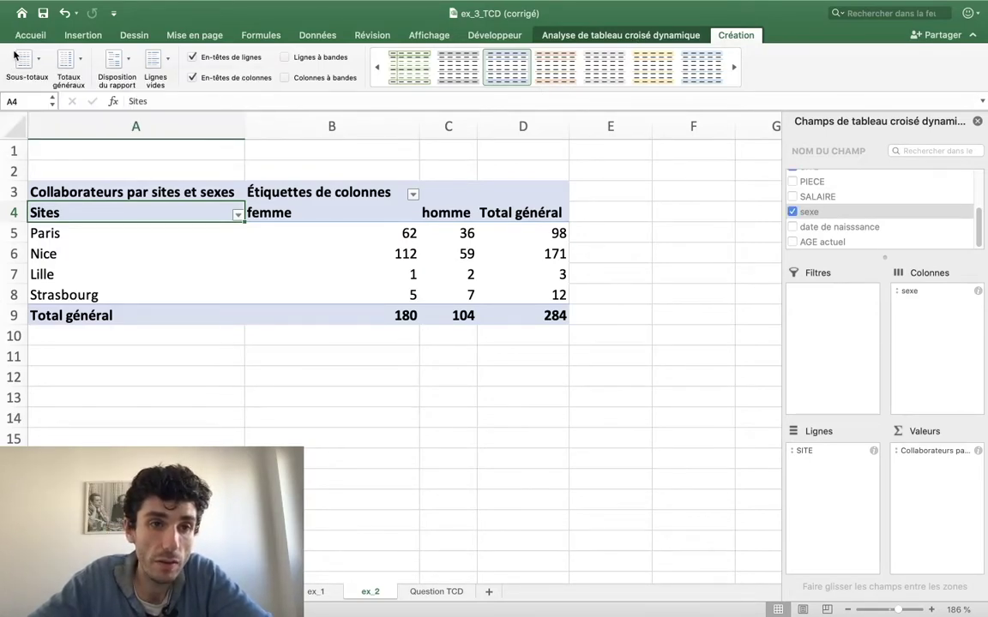
{"action": "left_click", "coordinate": [81, 60]}
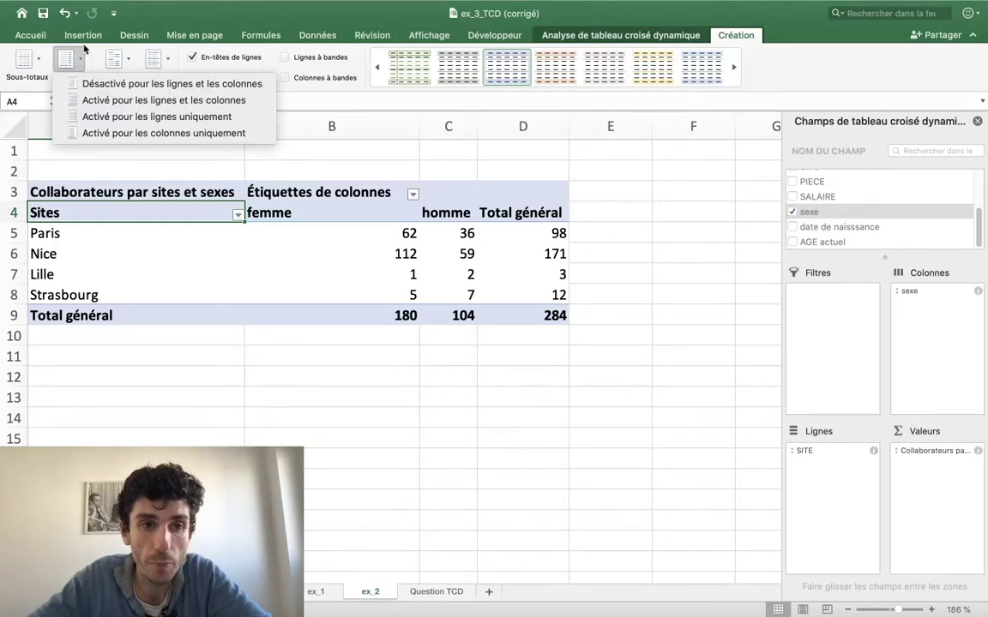
{"action": "left_click", "coordinate": [113, 89]}
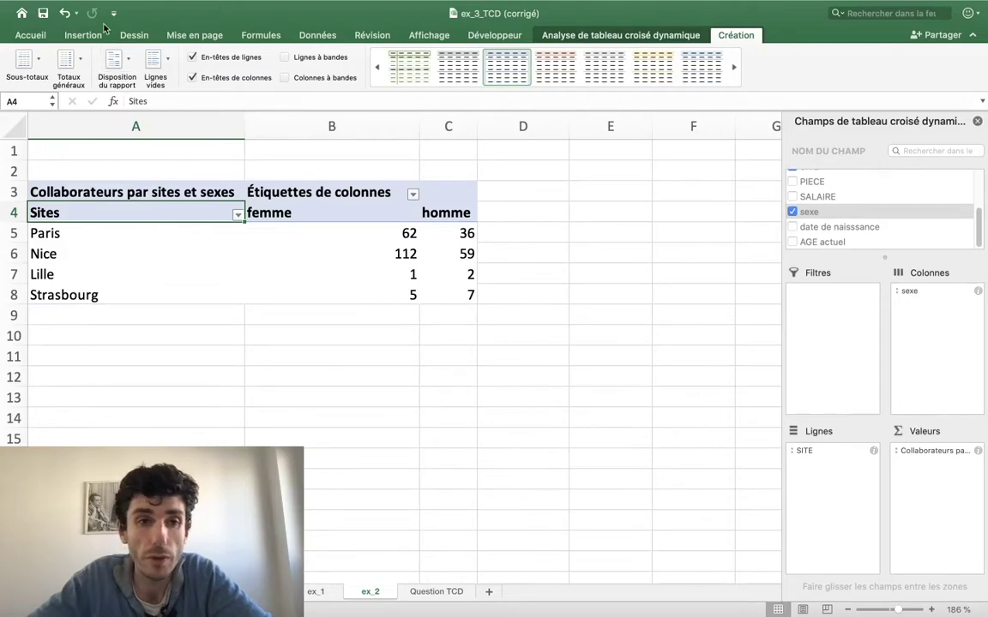
{"action": "left_click", "coordinate": [79, 60]}
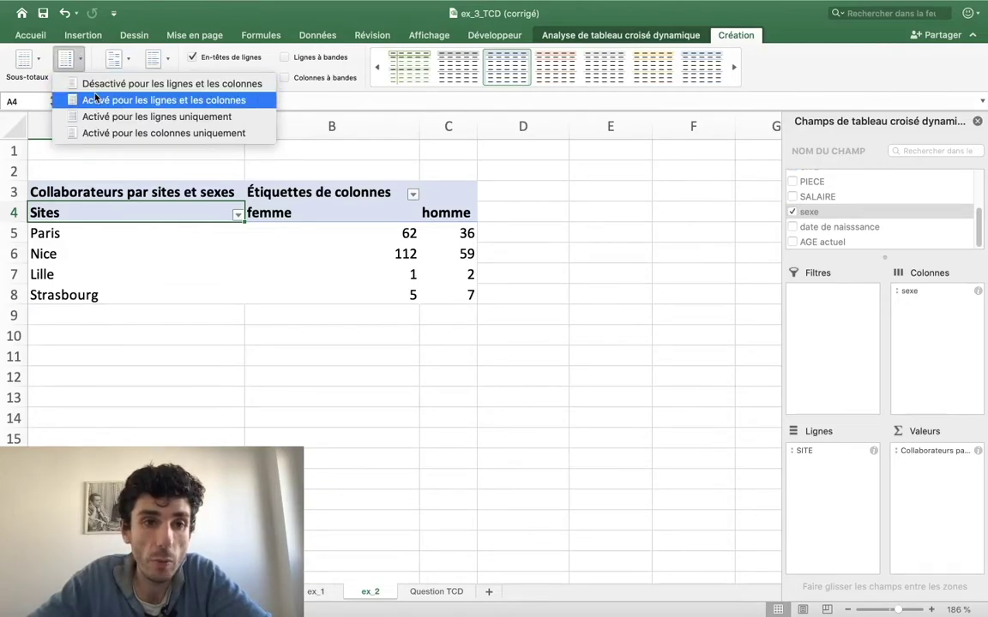
{"action": "left_click", "coordinate": [95, 99]}
After a blocked attempt to delete the Total général row, disable grand totals for rows and columns
{"action": "right_click", "coordinate": [13, 315]}
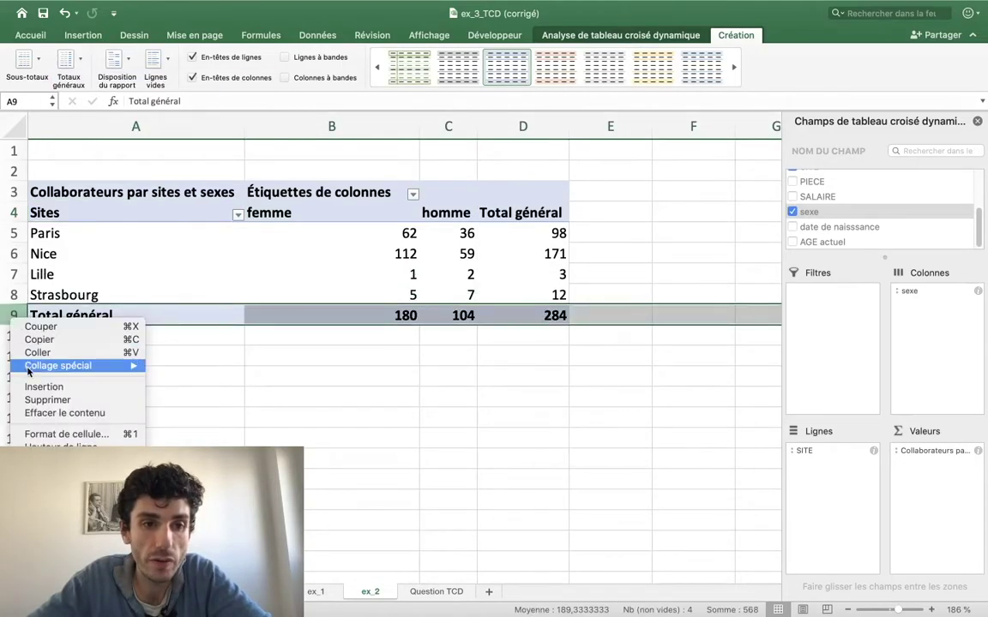
{"action": "left_click", "coordinate": [31, 403]}
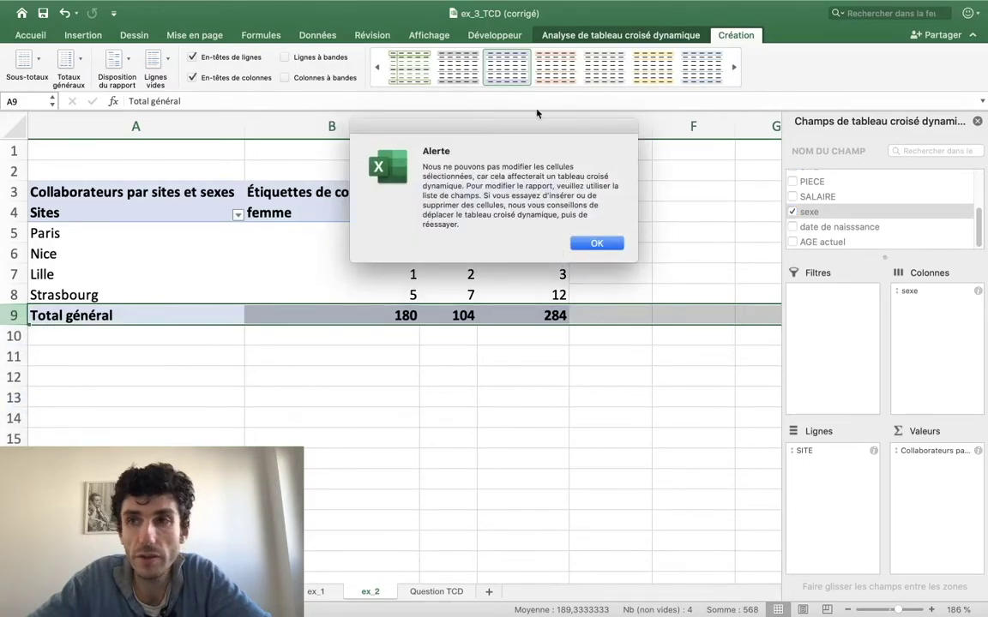
{"action": "left_click", "coordinate": [597, 243]}
{"action": "left_click", "coordinate": [78, 60]}
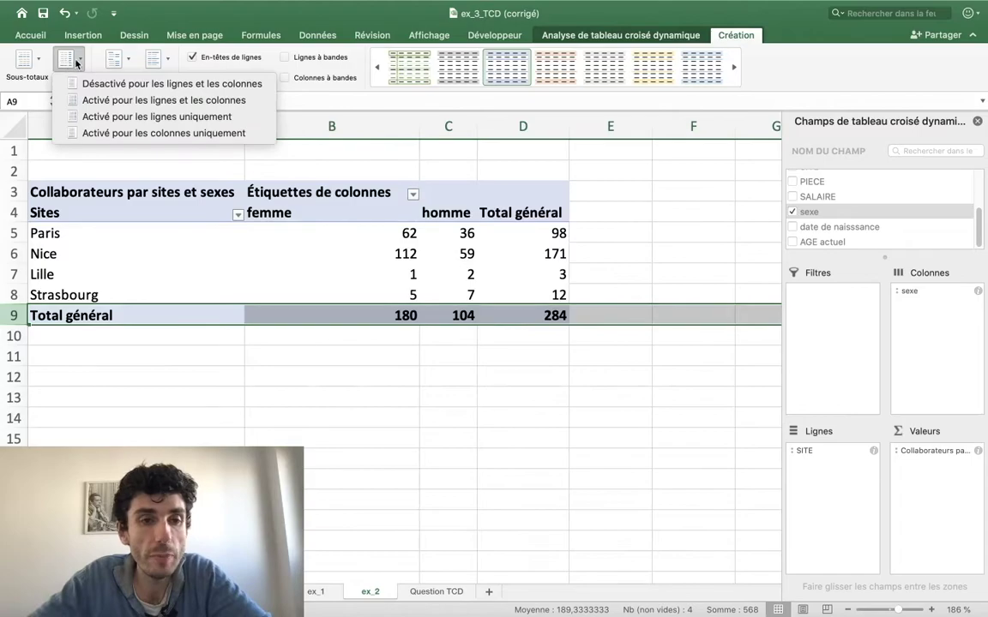
{"action": "left_click", "coordinate": [129, 83]}
{"action": "left_click", "coordinate": [181, 327]}
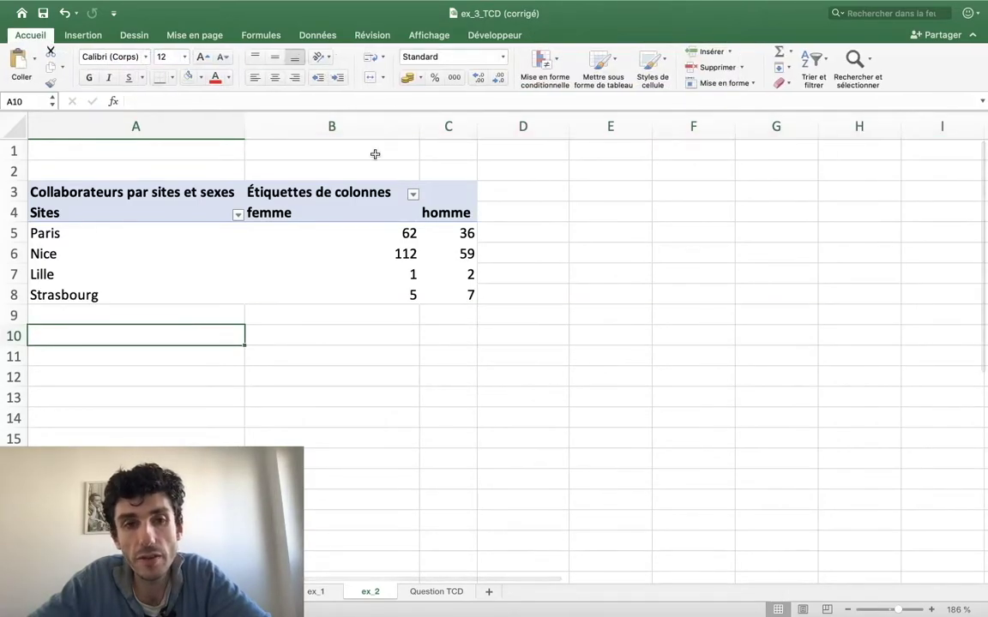
Apply the peach pivot table style to the ex_2 pivot, then move to the Question TCD sheet
{"action": "left_click", "coordinate": [271, 242]}
{"action": "scroll", "coordinate": [274, 244], "scroll_direction": "up", "scroll_amount": 3}
{"action": "scroll", "coordinate": [273, 243], "scroll_direction": "down", "scroll_amount": 3}
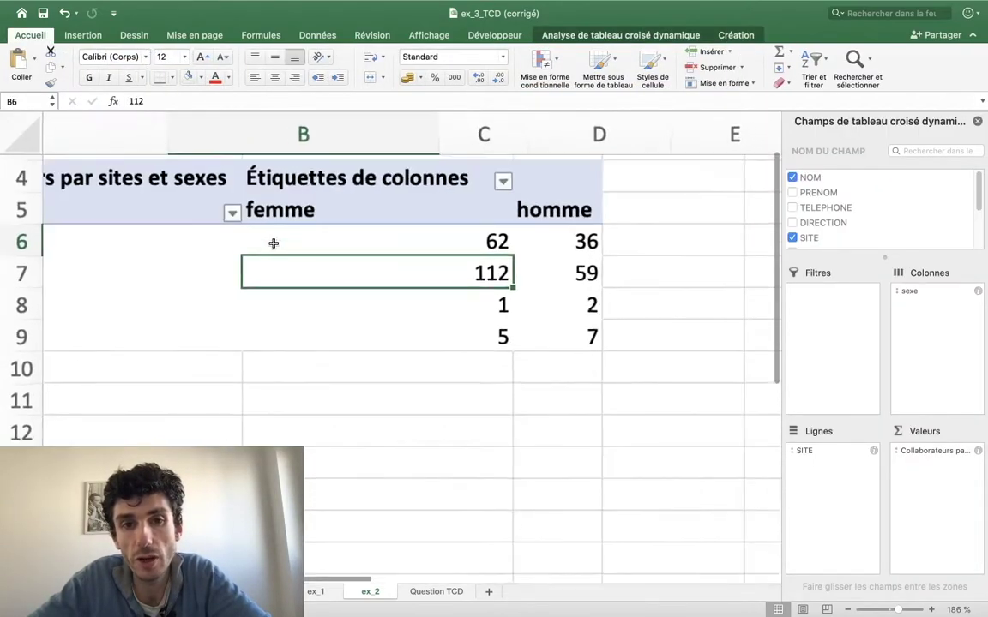
{"action": "scroll", "coordinate": [273, 245], "scroll_direction": "down", "scroll_amount": 2}
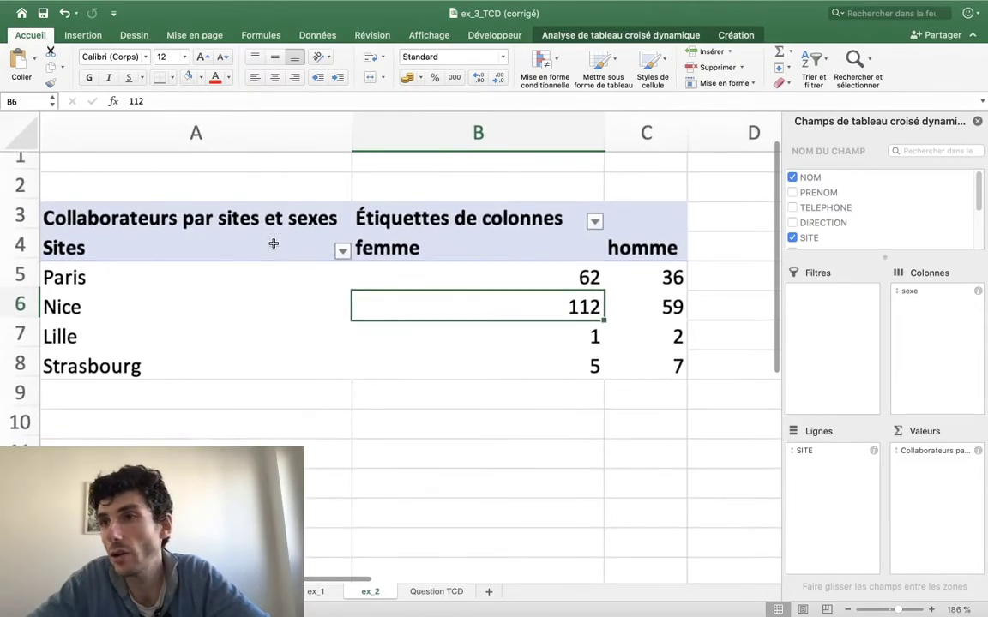
{"action": "scroll", "coordinate": [274, 248], "scroll_direction": "down", "scroll_amount": 2}
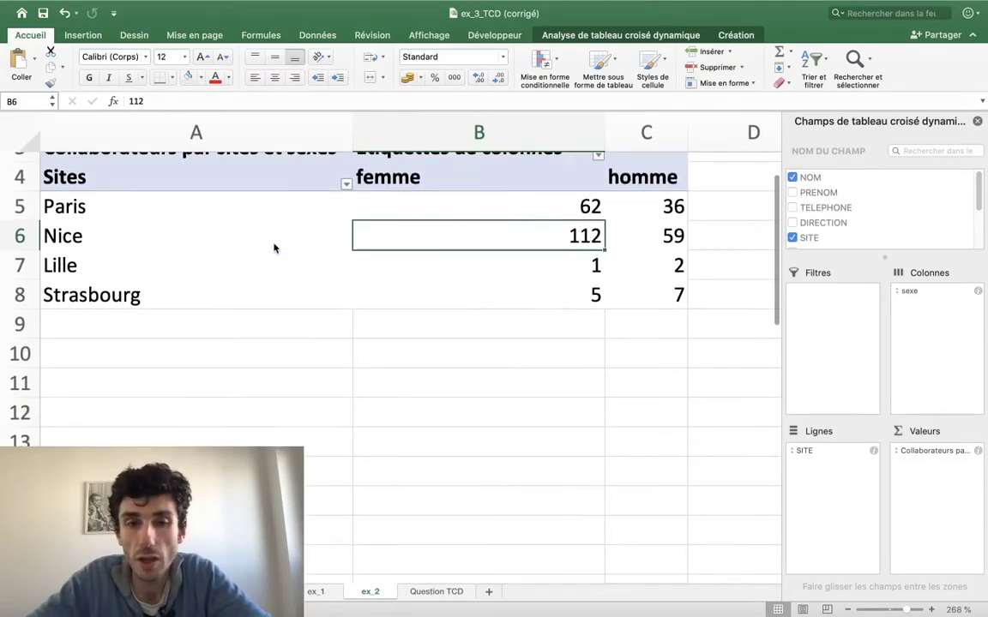
{"action": "scroll", "coordinate": [274, 248], "scroll_direction": "up", "scroll_amount": 1}
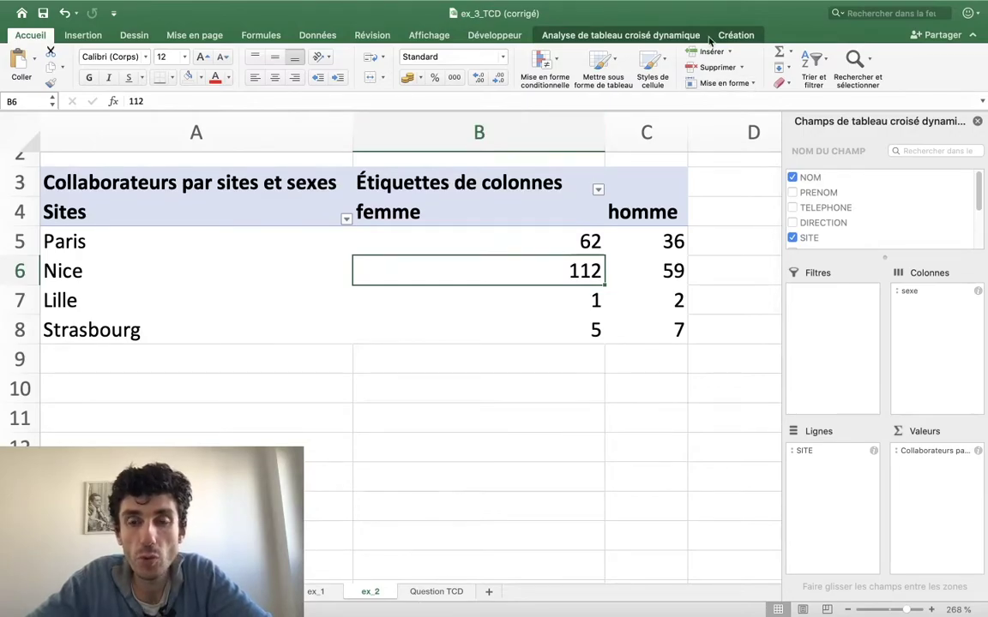
{"action": "left_click", "coordinate": [637, 35]}
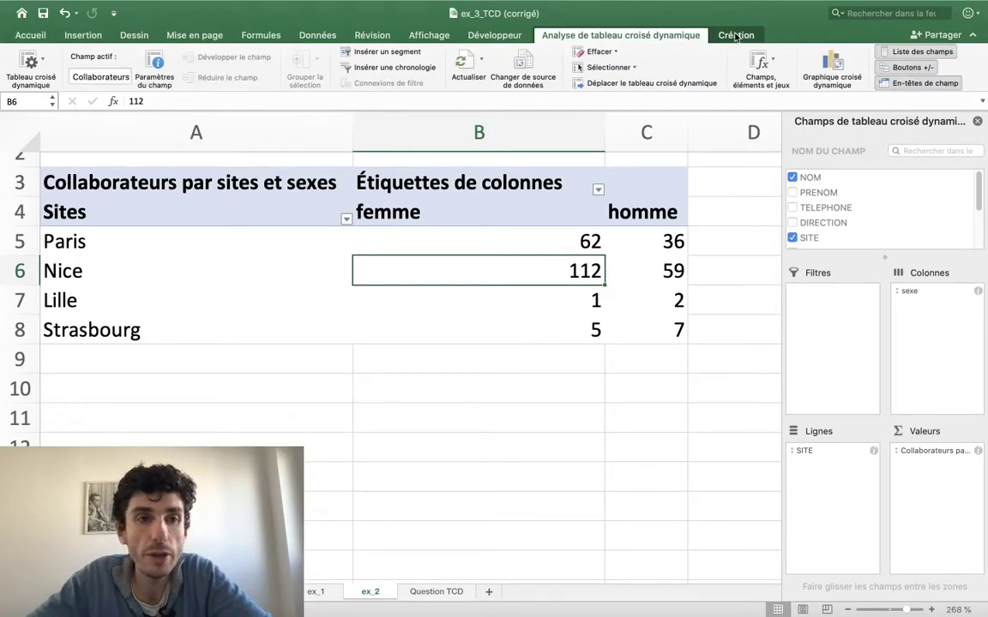
{"action": "left_click", "coordinate": [736, 35]}
{"action": "left_click", "coordinate": [402, 64]}
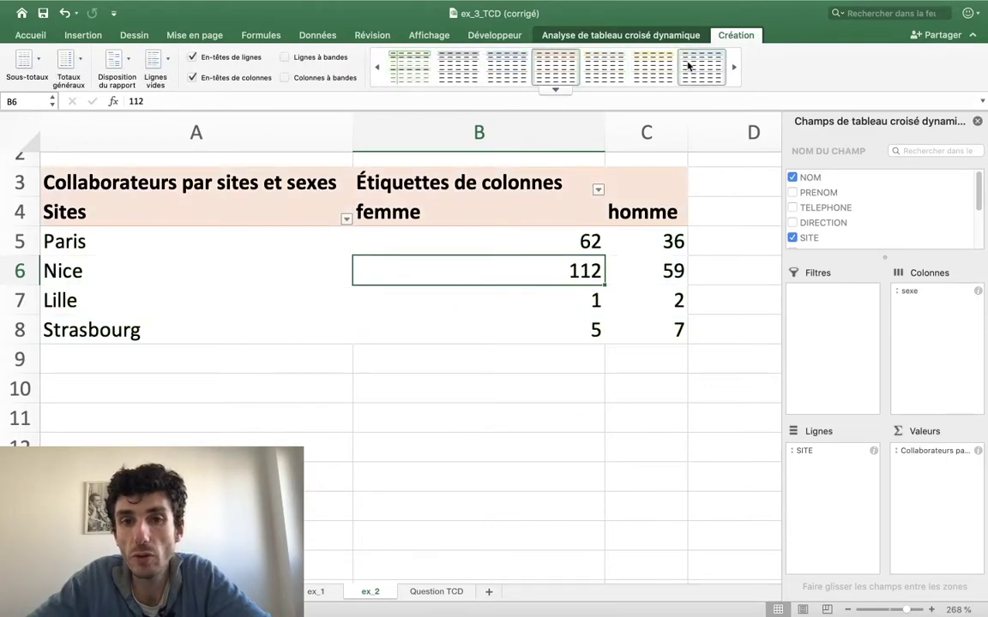
{"action": "left_click", "coordinate": [556, 67]}
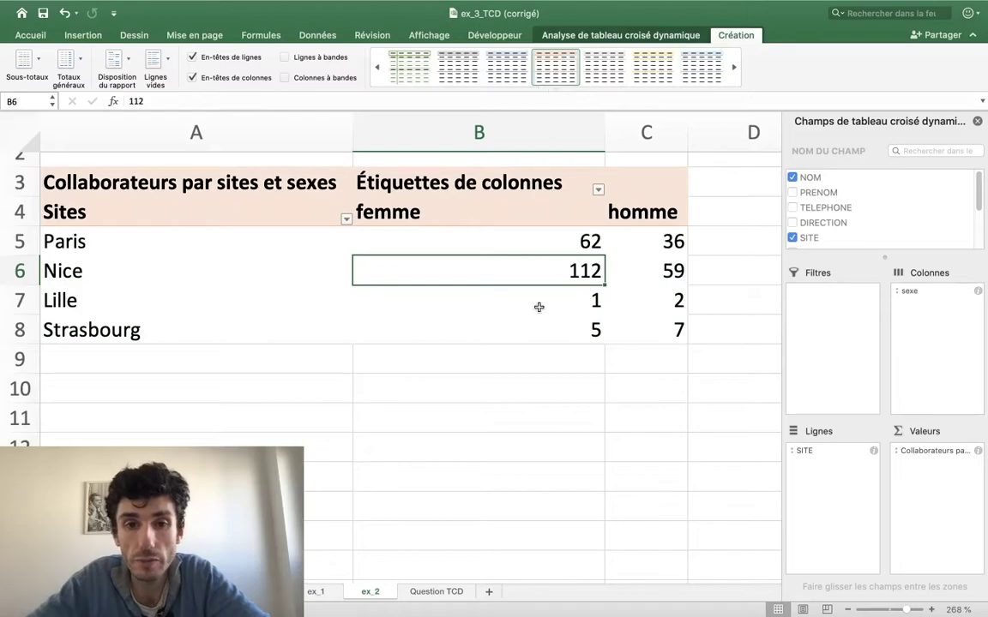
{"action": "scroll", "coordinate": [538, 307], "scroll_direction": "up", "scroll_amount": 1}
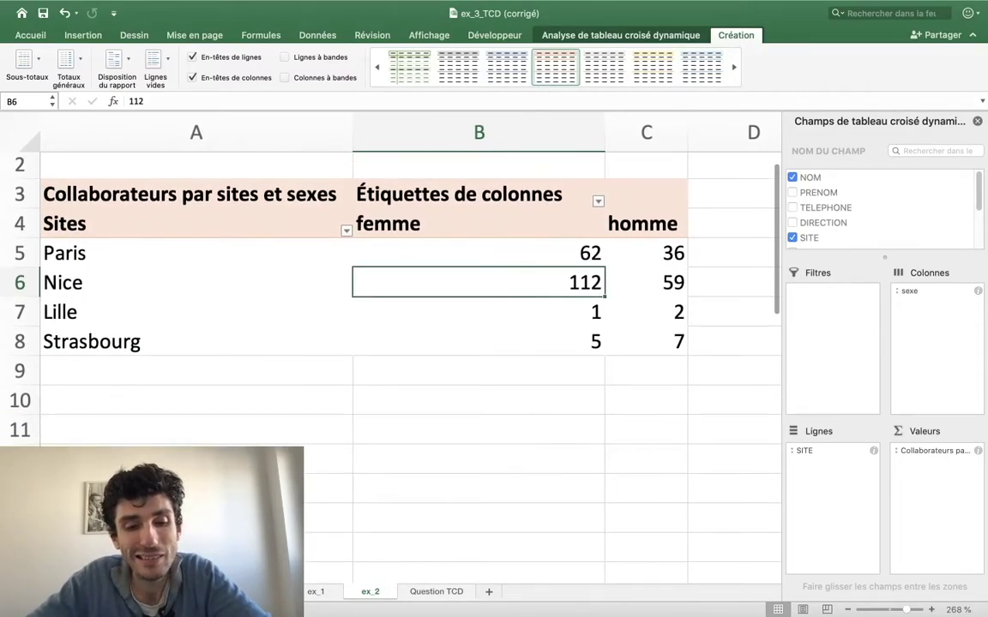
{"action": "left_click", "coordinate": [315, 592]}
Read the third exercise statement on the Question TCD sheet
{"action": "left_click", "coordinate": [433, 592]}
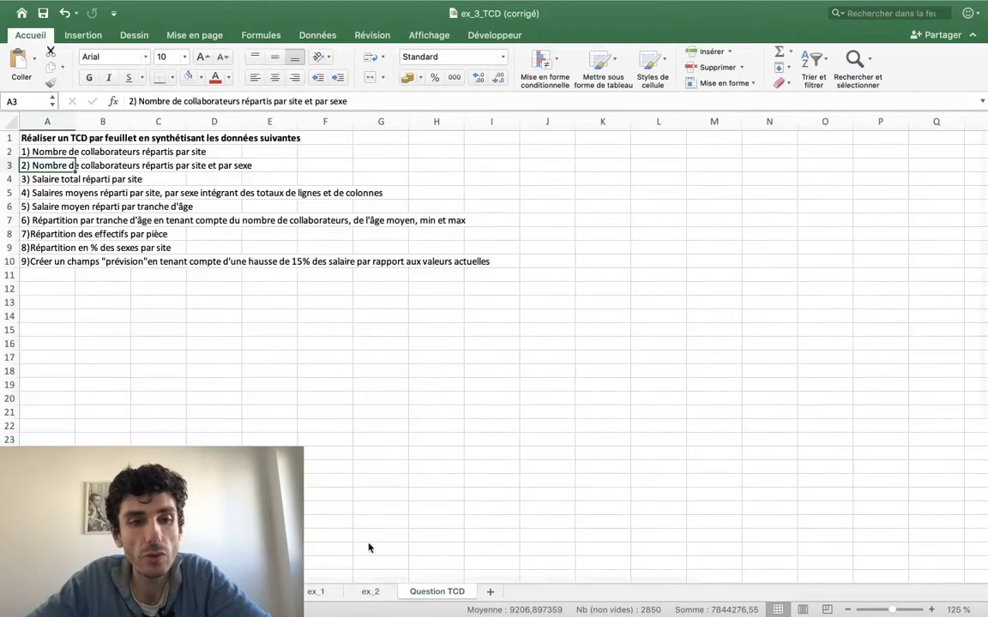
{"action": "left_click", "coordinate": [43, 180]}
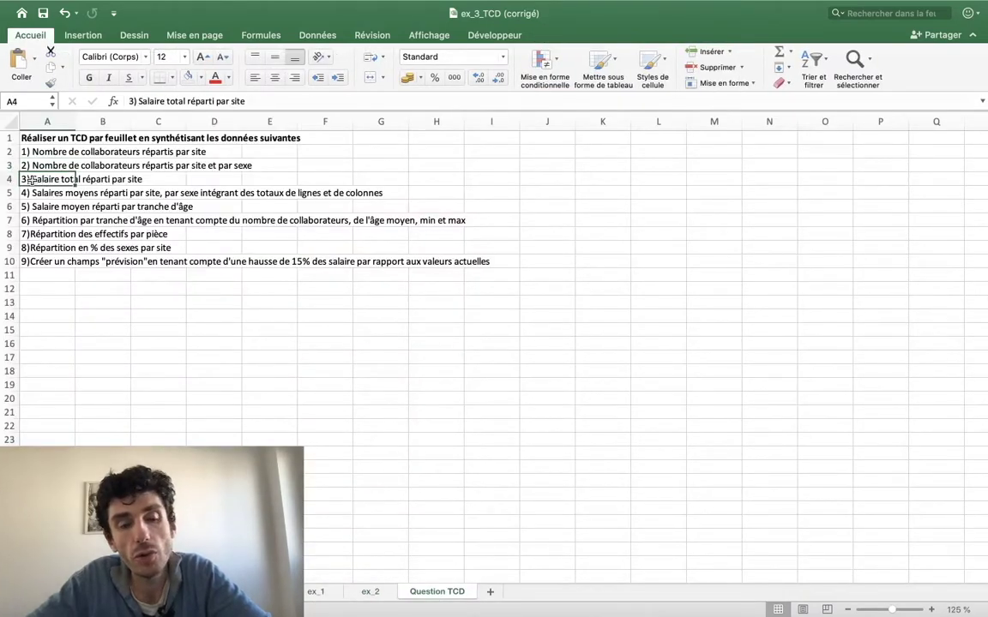
{"action": "left_click_drag", "start_coordinate": [78, 179], "coordinate": [107, 179]}
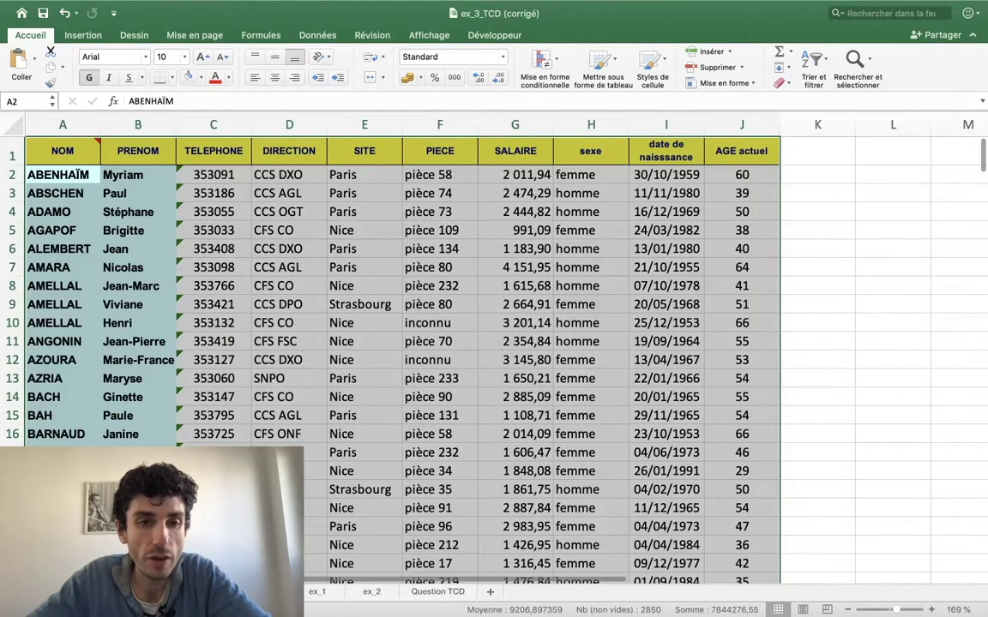
Insert a pivot table from the employee data on a new sheet and name the sheet ex_3
{"action": "left_click", "coordinate": [83, 36]}
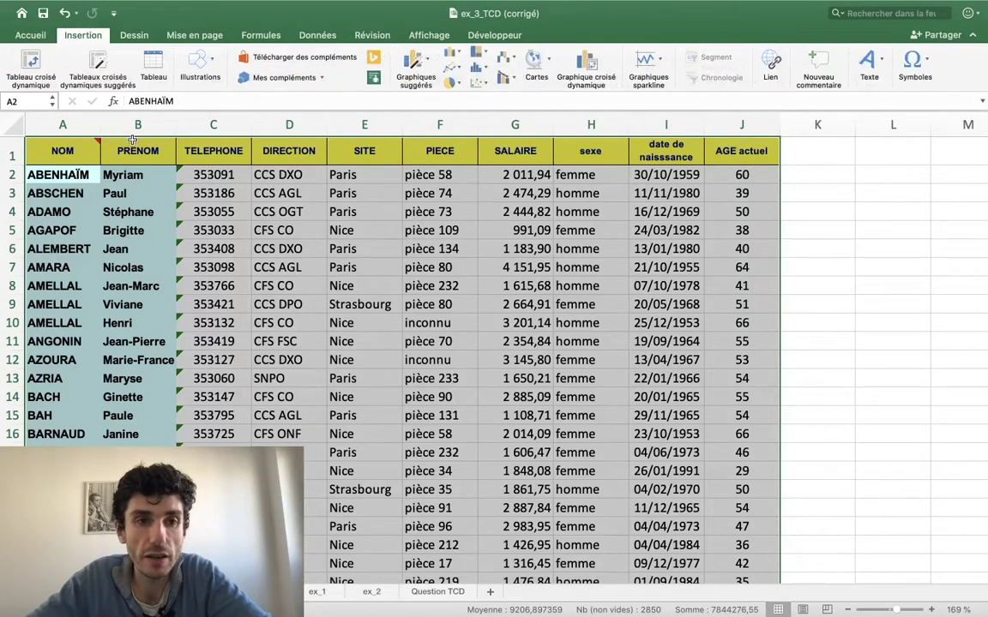
{"action": "left_click", "coordinate": [31, 62]}
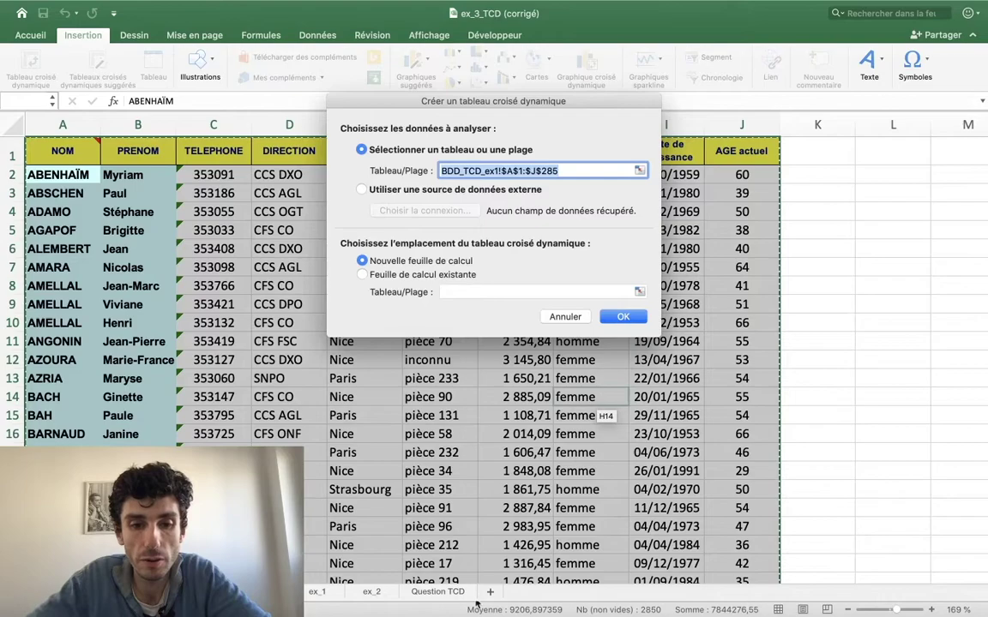
{"action": "key", "text": "Return"}
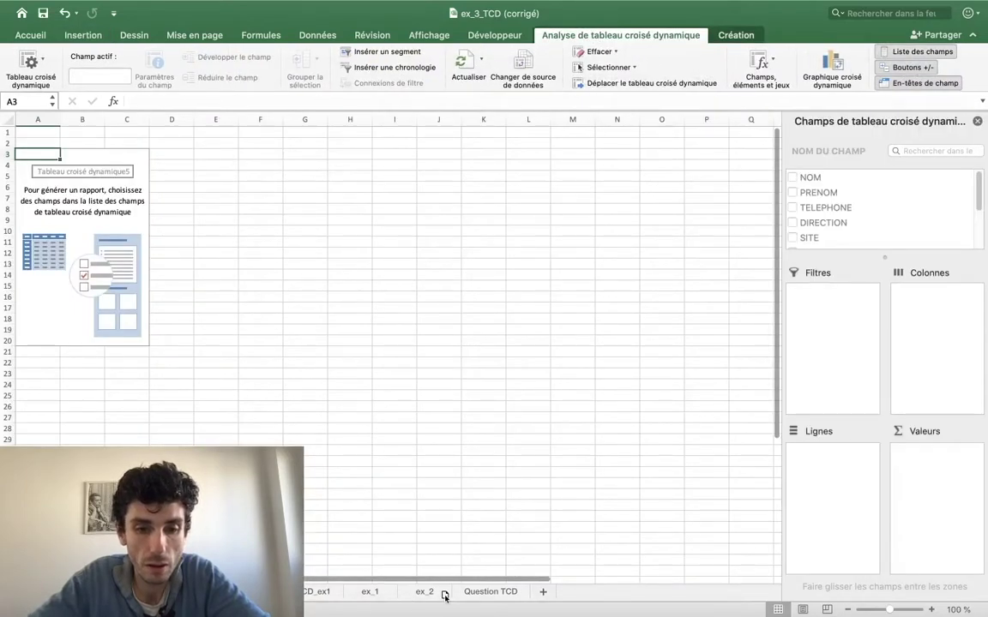
{"action": "double_click", "coordinate": [420, 591]}
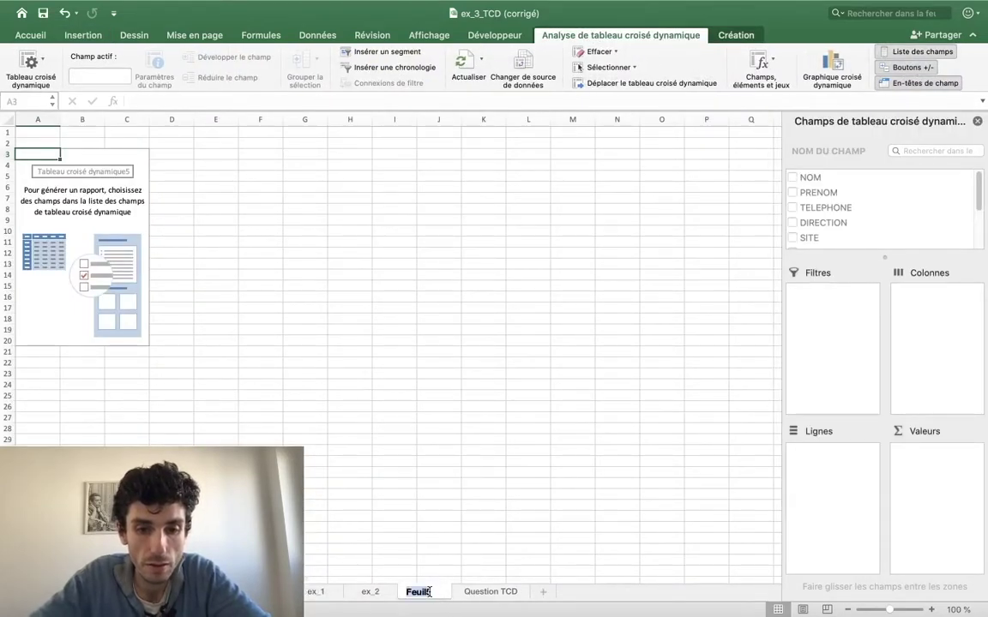
{"action": "type", "text": "ex_3"}
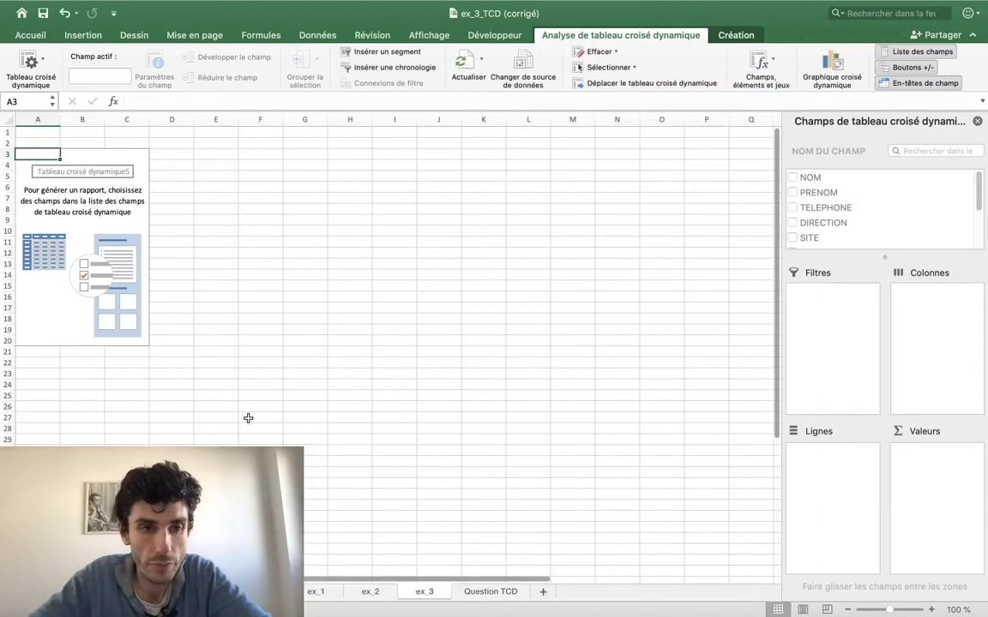
{"action": "left_click", "coordinate": [127, 286]}
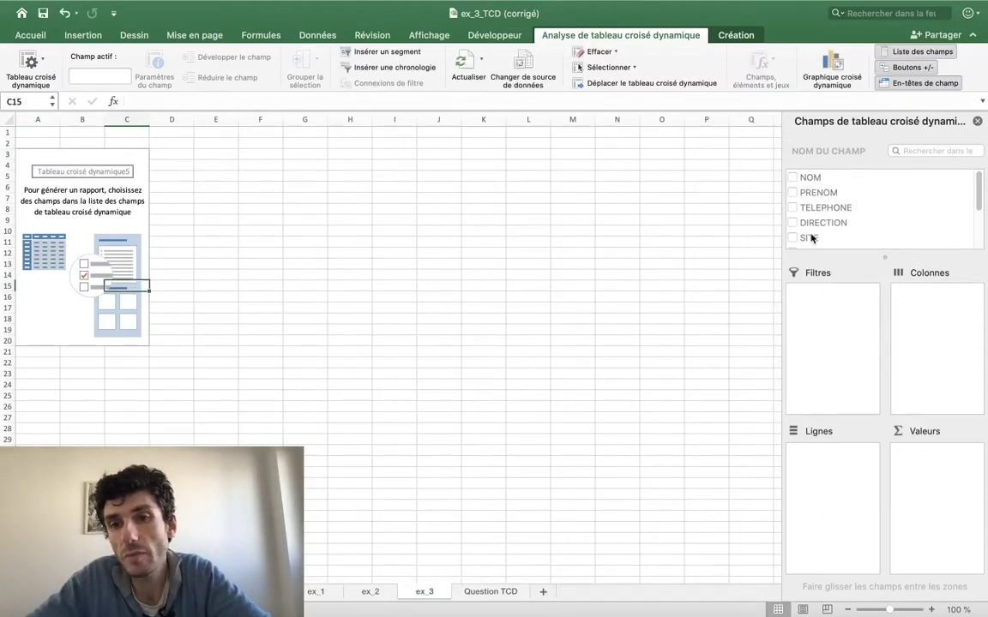
Put SITE in rows and sum SALAIRE in values, giving a total of 588411,55
{"action": "left_click_drag", "start_coordinate": [811, 239], "coordinate": [821, 459]}
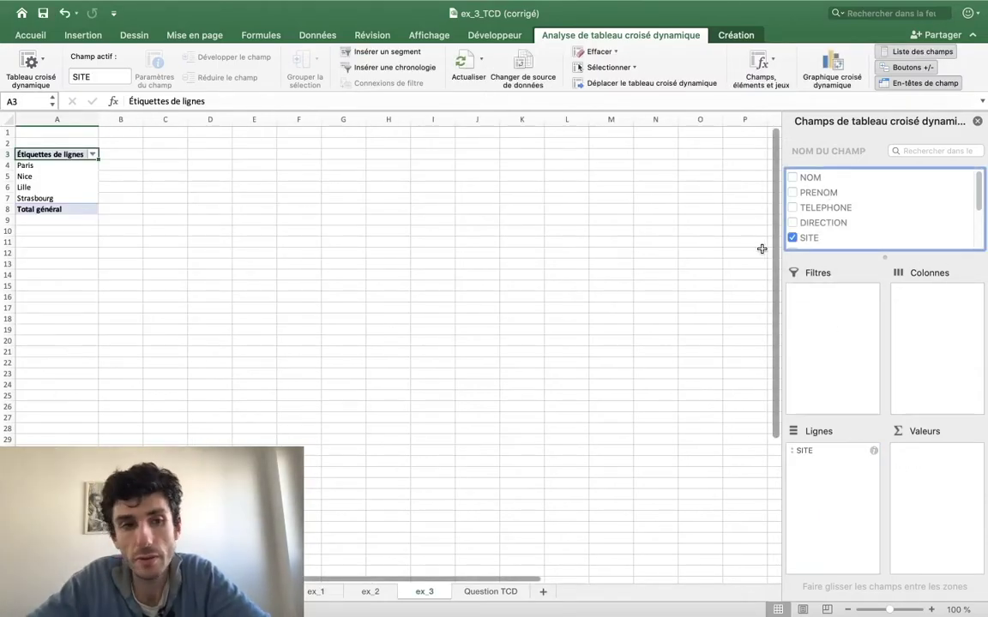
{"action": "scroll", "coordinate": [797, 206], "scroll_direction": "down", "scroll_amount": 3}
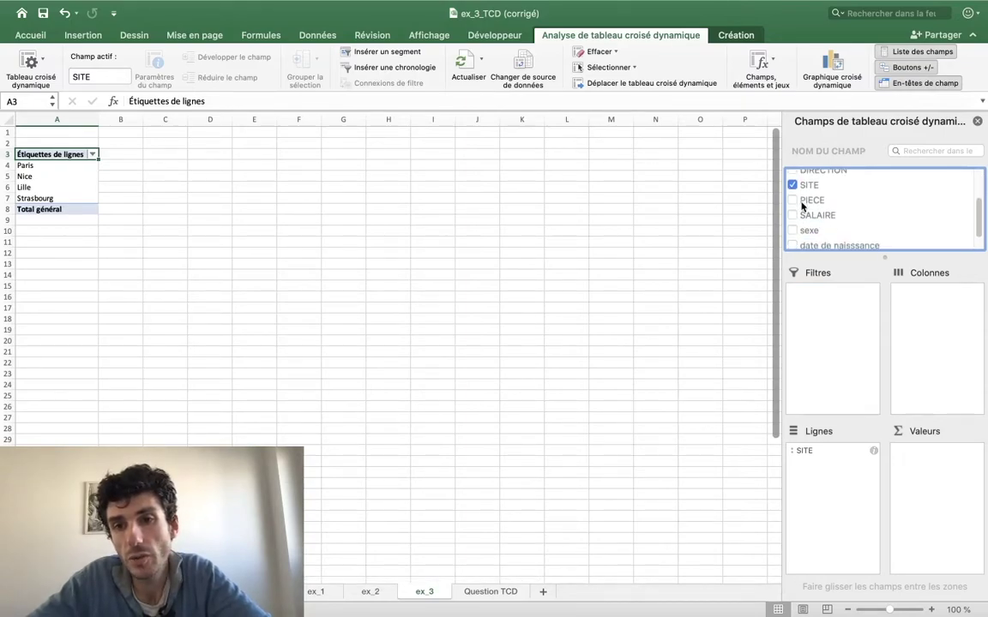
{"action": "left_click_drag", "start_coordinate": [810, 217], "coordinate": [950, 480]}
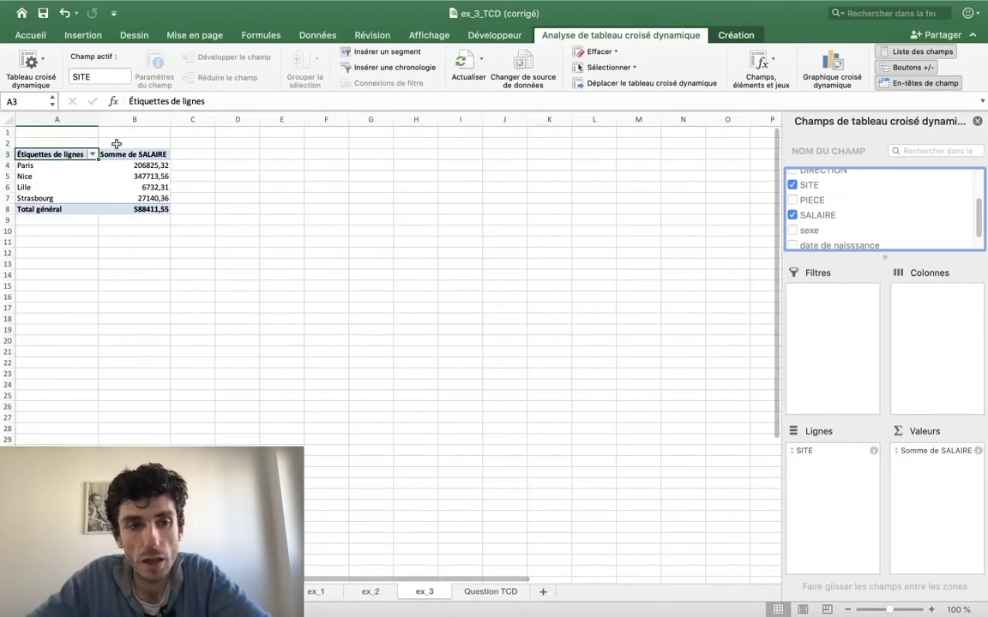
{"action": "left_click_drag", "start_coordinate": [151, 165], "coordinate": [160, 210]}
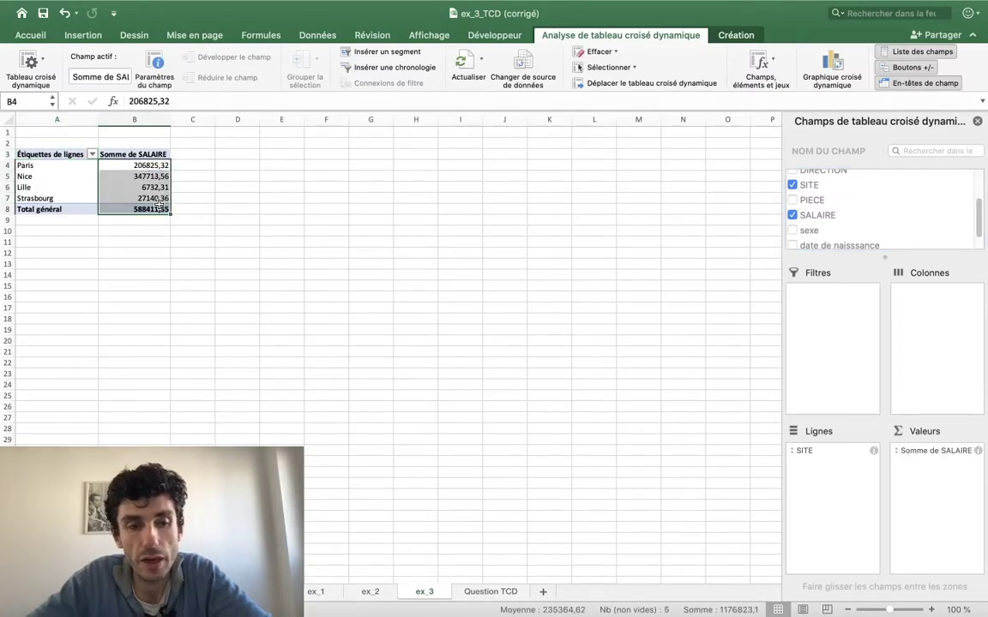
{"action": "scroll", "coordinate": [161, 209], "scroll_direction": "up", "scroll_amount": 3}
{"action": "scroll", "coordinate": [159, 204], "scroll_direction": "up", "scroll_amount": 5}
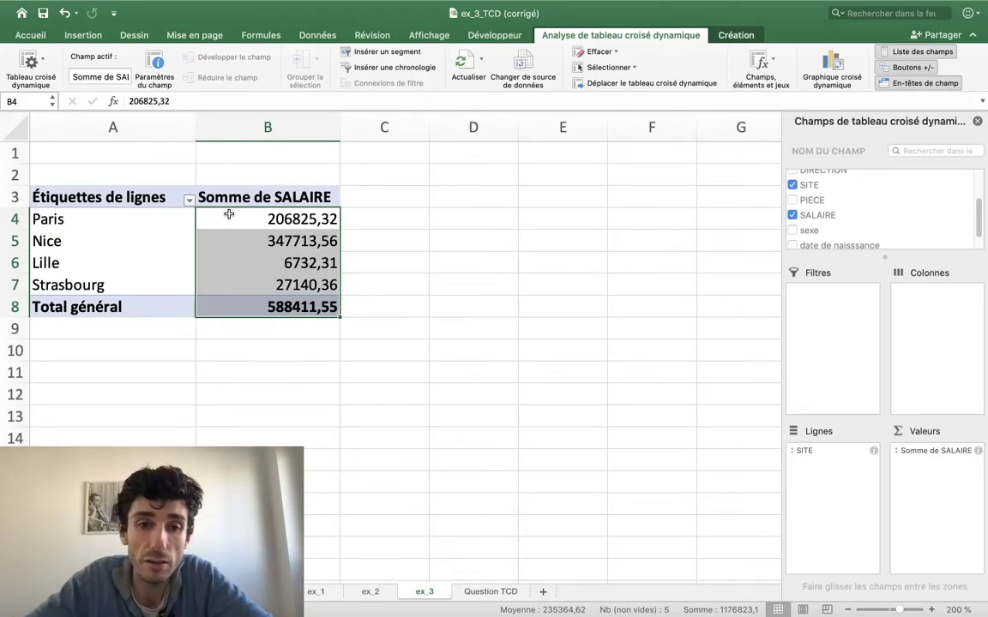
Remove both decimals from the salary totals so the total reads 588412
{"action": "left_click", "coordinate": [31, 35]}
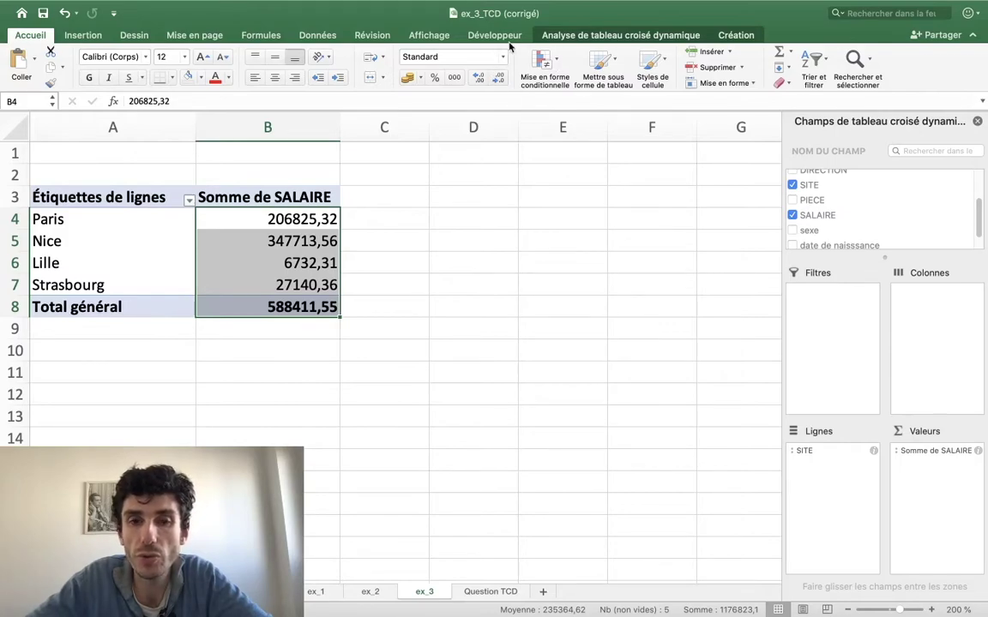
{"action": "left_click", "coordinate": [502, 84]}
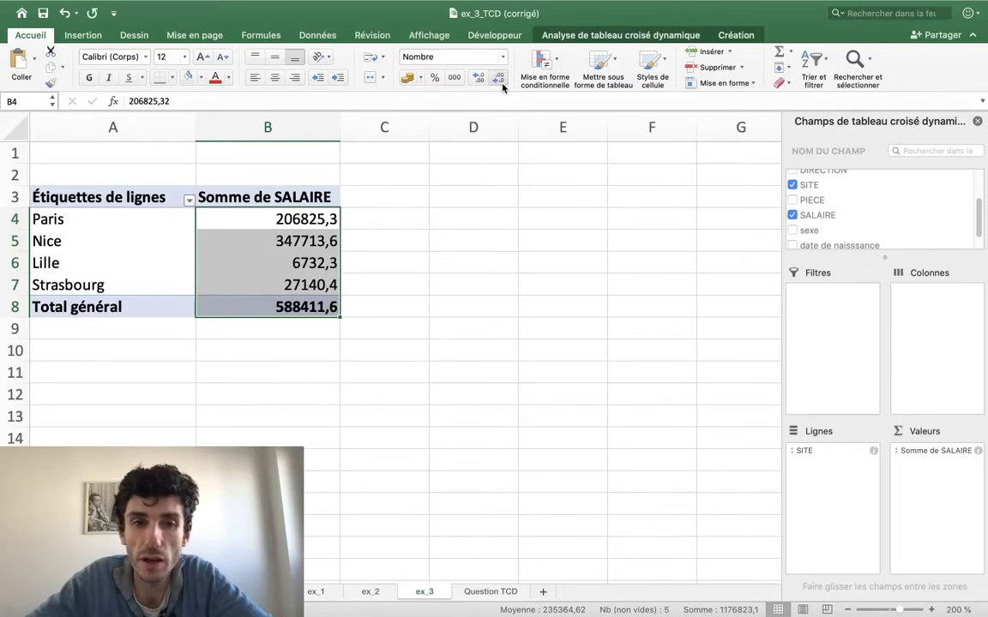
{"action": "left_click", "coordinate": [503, 84]}
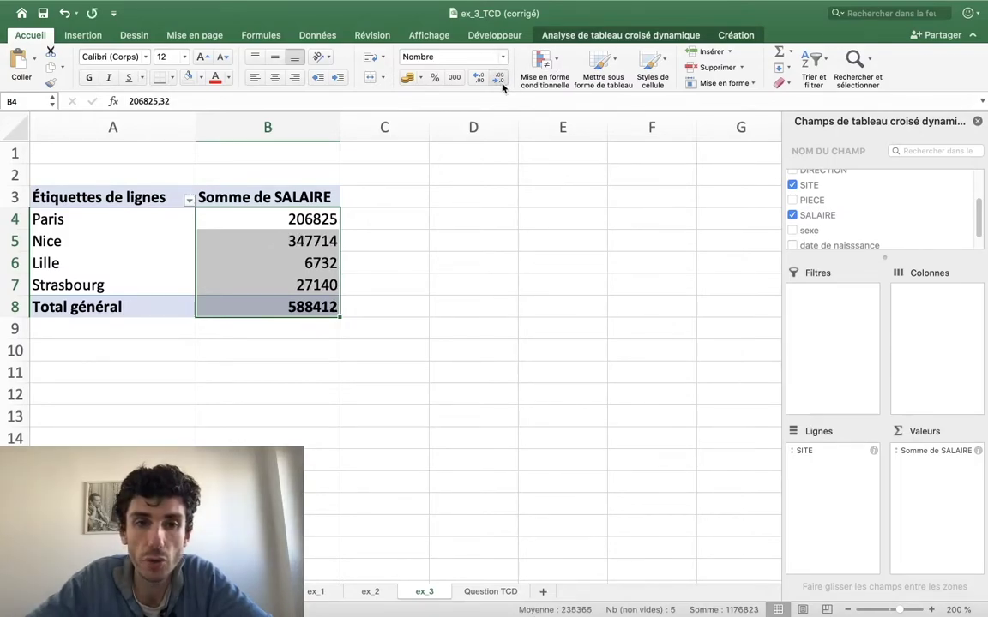
{"action": "left_click", "coordinate": [285, 239]}
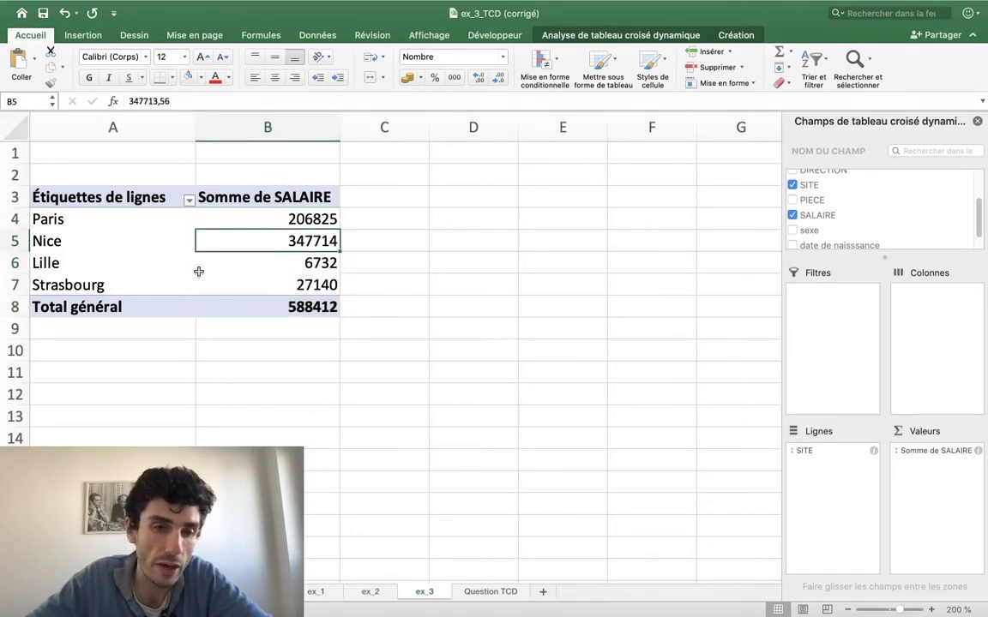
Add sexe as a report filter above the pivot table, set to (Tous)
{"action": "scroll", "coordinate": [393, 475], "scroll_direction": "up", "scroll_amount": 5}
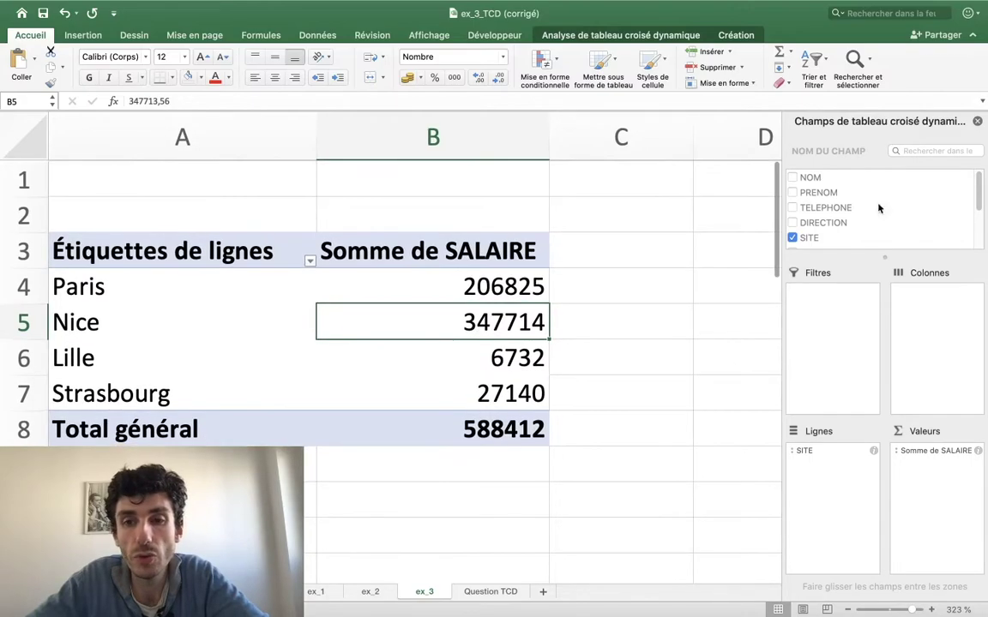
{"action": "scroll", "coordinate": [909, 211], "scroll_direction": "down", "scroll_amount": 3}
{"action": "left_click_drag", "start_coordinate": [806, 213], "coordinate": [807, 217]}
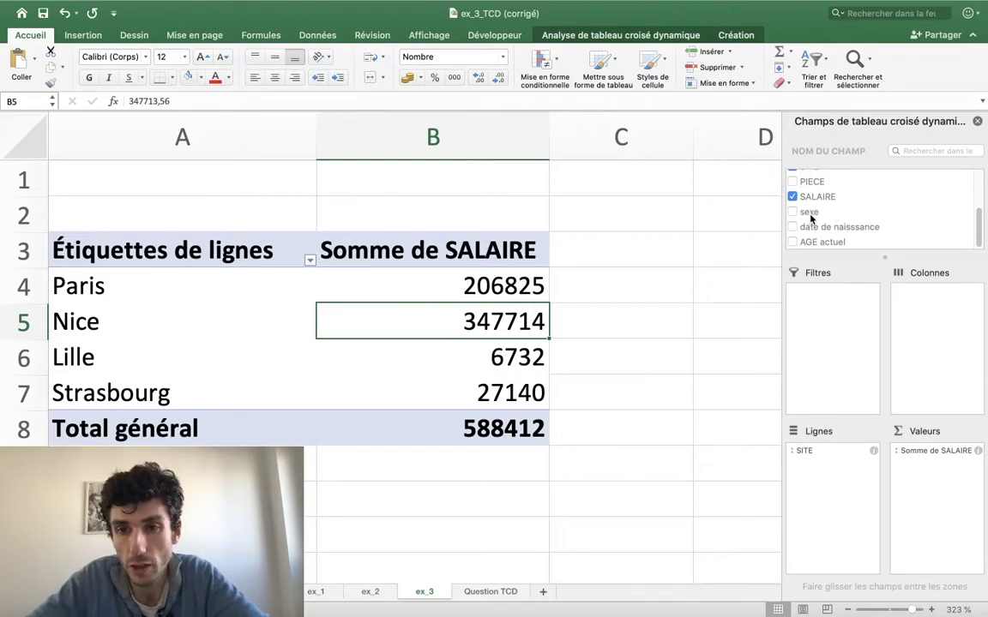
{"action": "left_click_drag", "start_coordinate": [809, 212], "coordinate": [819, 315]}
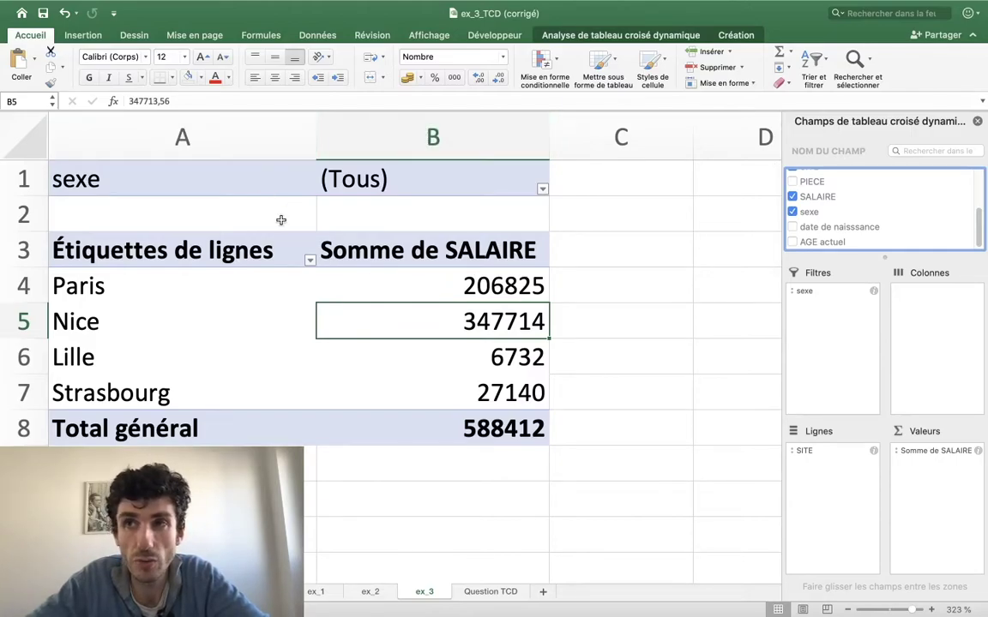
{"action": "left_click", "coordinate": [543, 190]}
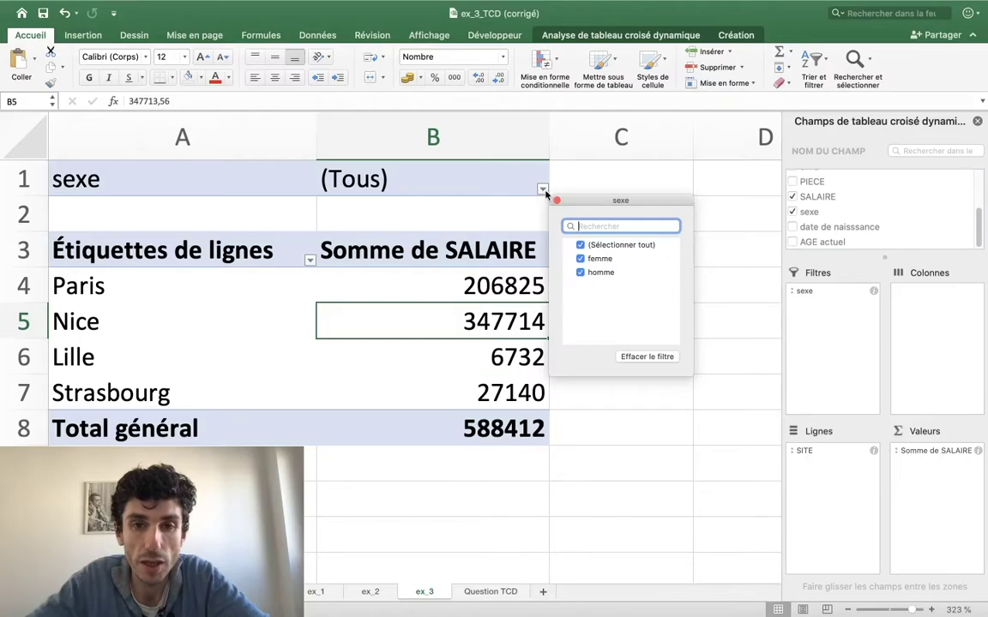
{"action": "left_click", "coordinate": [580, 246]}
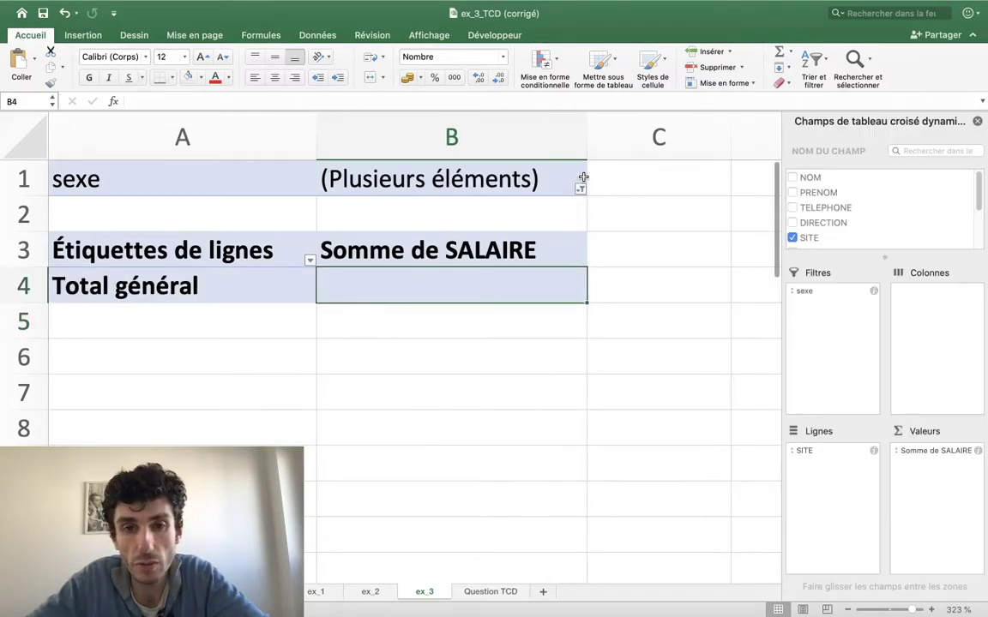
{"action": "left_click", "coordinate": [580, 189]}
{"action": "left_click", "coordinate": [618, 273]}
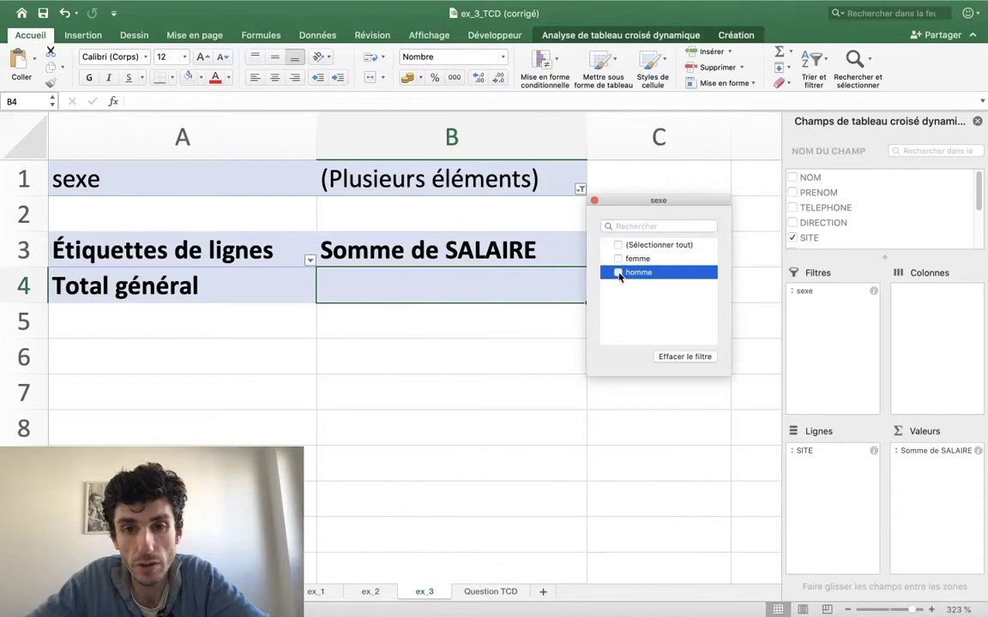
{"action": "left_click", "coordinate": [618, 273]}
{"action": "left_click", "coordinate": [426, 283]}
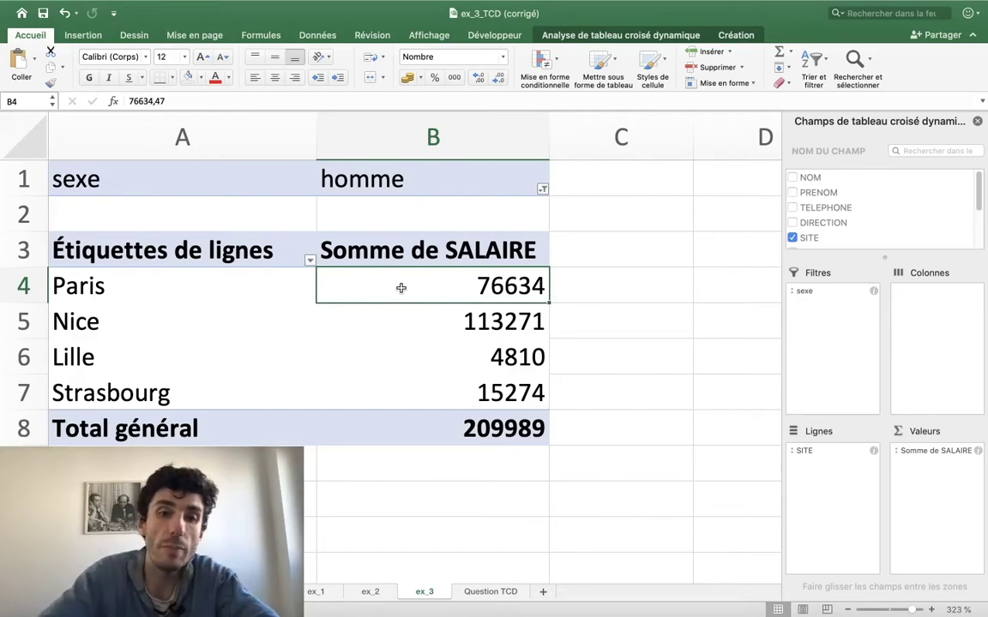
{"action": "left_click", "coordinate": [408, 255]}
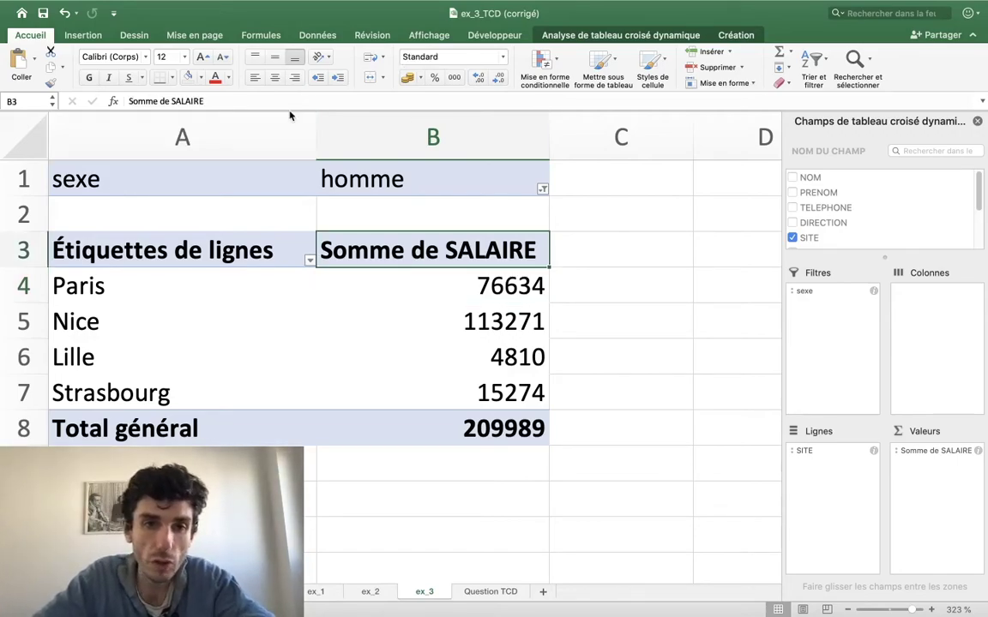
Rename the values header to 'Masse salariale'
{"action": "left_click_drag", "start_coordinate": [290, 101], "coordinate": [125, 101]}
{"action": "type", "text": "Masse salariale"}
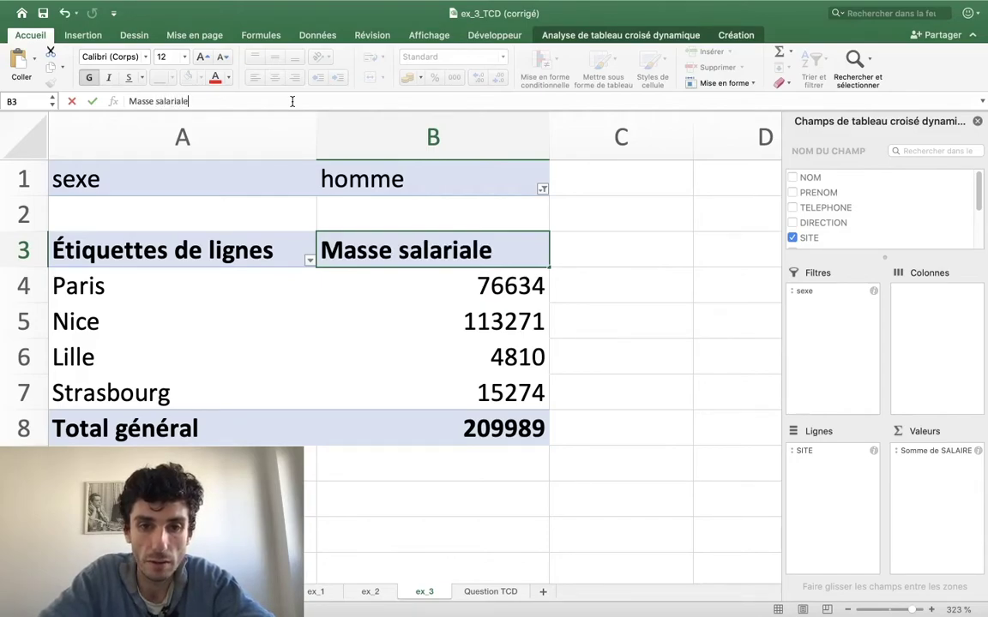
{"action": "key", "text": "Return"}
{"action": "key", "text": "Up"}
{"action": "key", "text": "Left"}
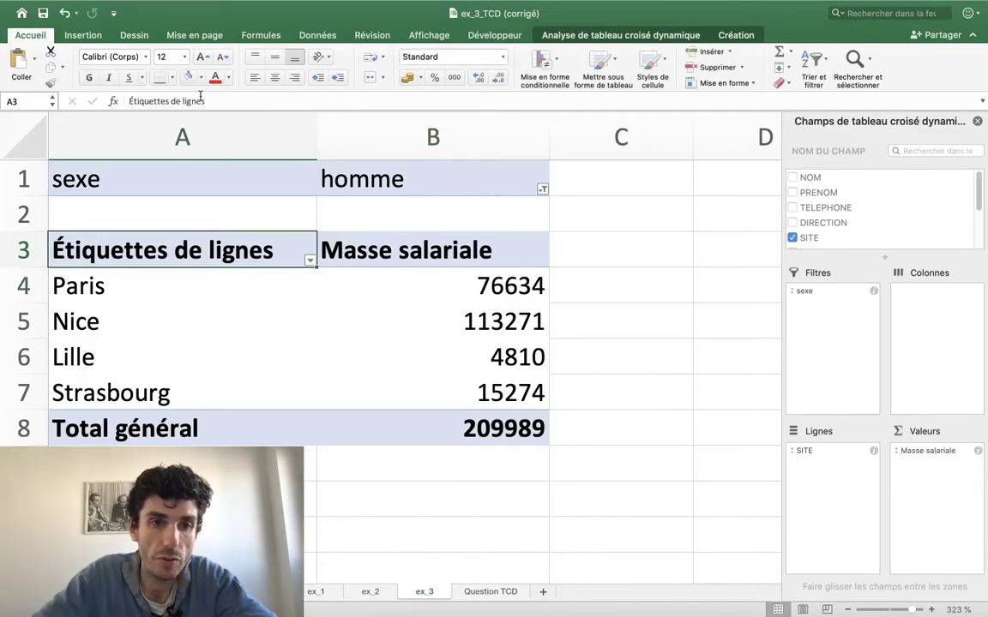
Rename the row labels header to 'Sites' and tick femme in the sexe filter
{"action": "triple_click", "coordinate": [201, 99]}
{"action": "type", "text": "sS"}
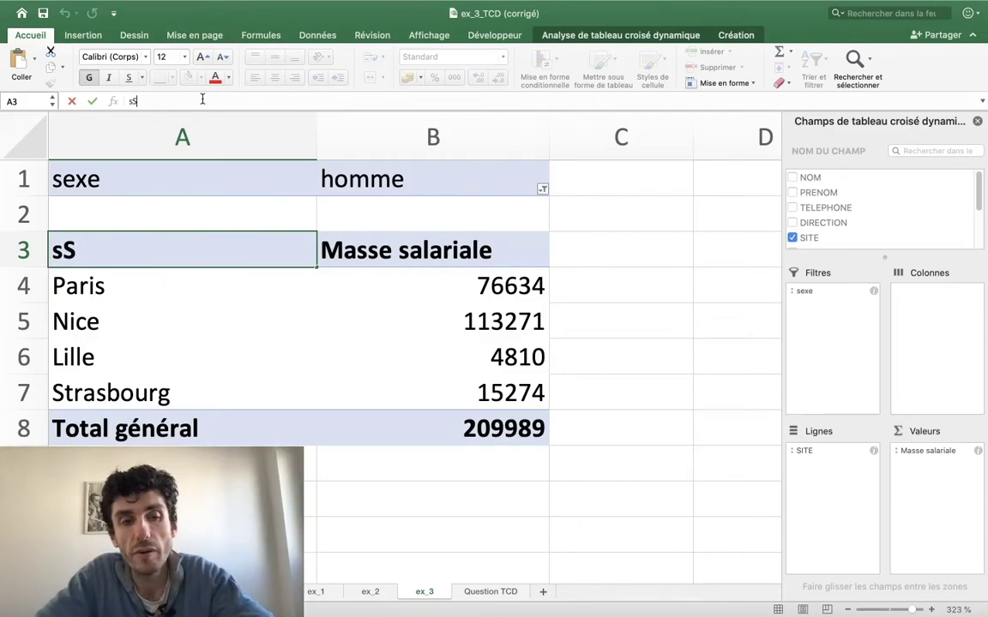
{"action": "key", "text": "BackSpace"}
{"action": "key", "text": "BackSpace"}
{"action": "type", "text": "Sites"}
{"action": "key", "text": "Return"}
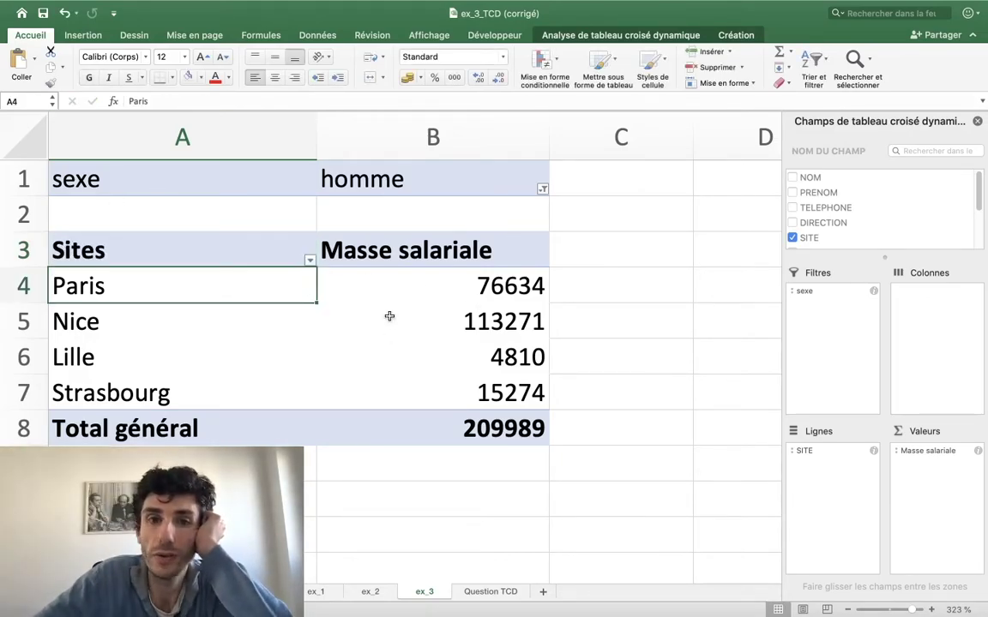
{"action": "left_click", "coordinate": [542, 189]}
{"action": "left_click", "coordinate": [587, 259]}
Filter sexe to femme only, then switch the filter to show only homme
{"action": "left_click", "coordinate": [588, 272]}
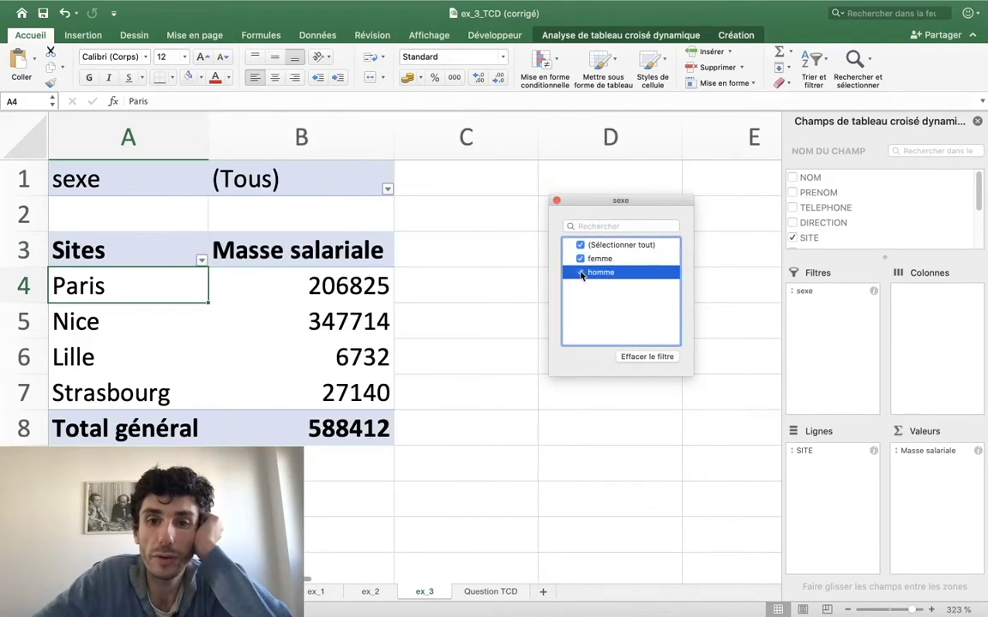
{"action": "left_click", "coordinate": [556, 200]}
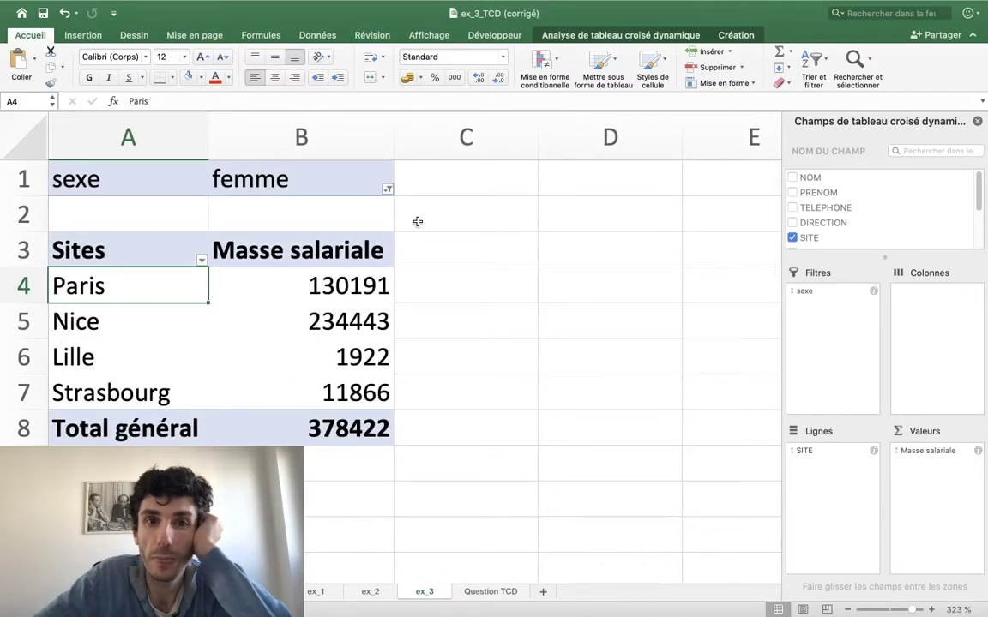
{"action": "left_click", "coordinate": [388, 189]}
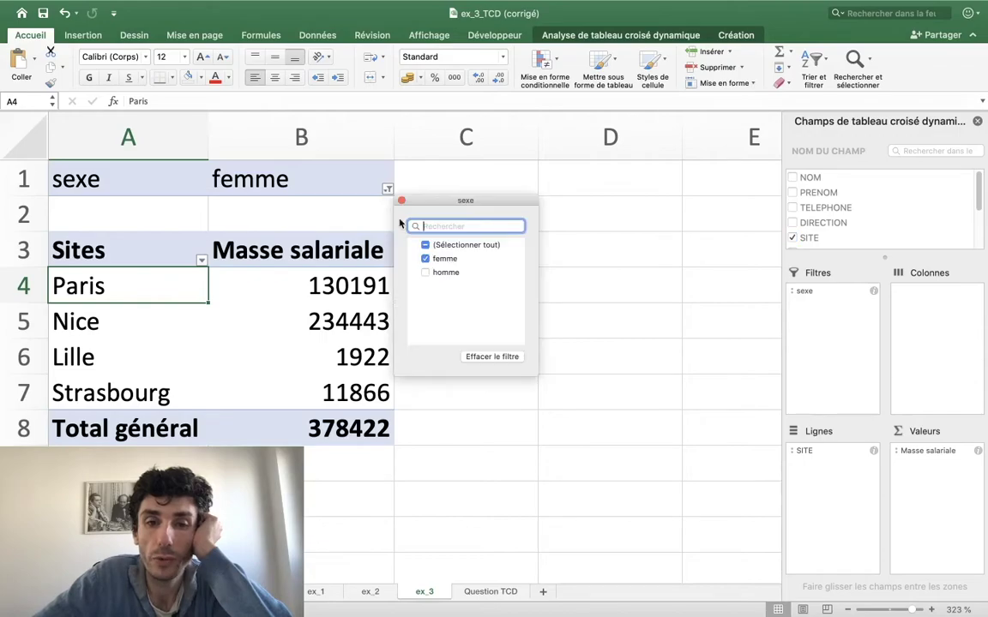
{"action": "left_click", "coordinate": [425, 259]}
{"action": "left_click", "coordinate": [446, 272]}
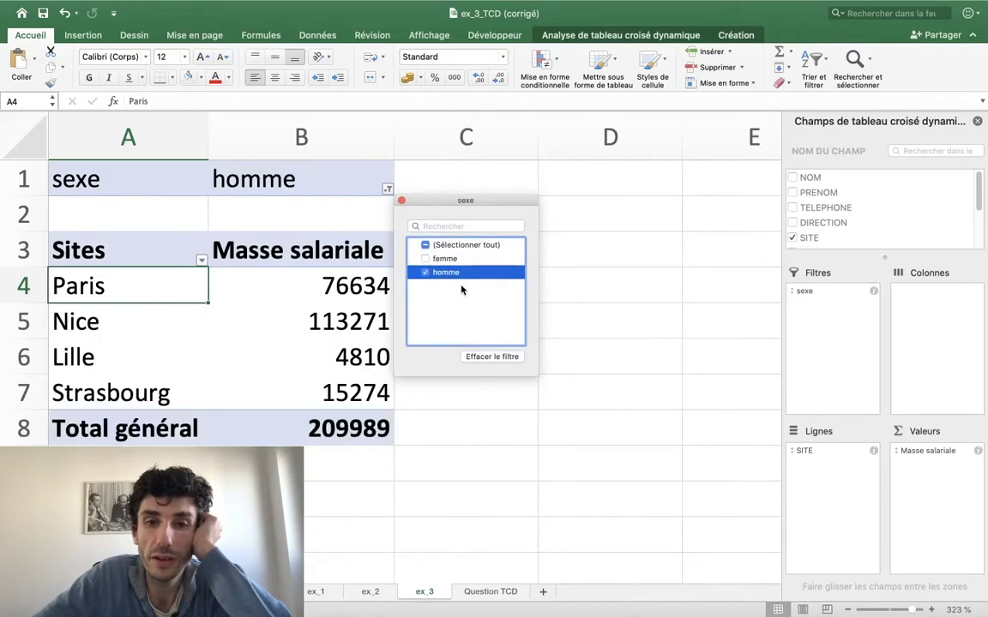
{"action": "left_click", "coordinate": [401, 200]}
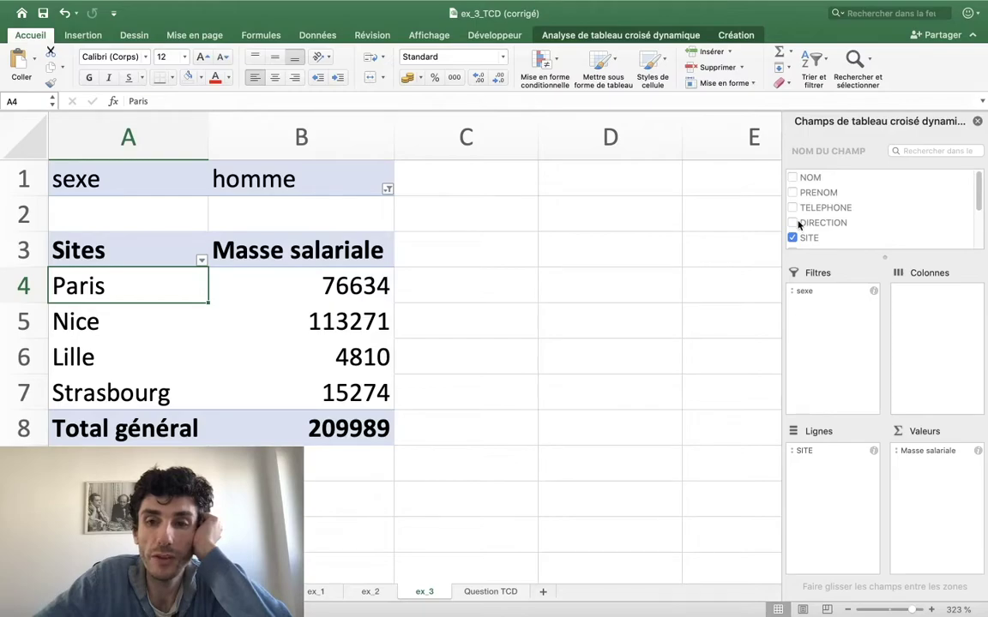
Undo the last change and switch to the CONTRAT employee sheet
{"action": "scroll", "coordinate": [841, 240], "scroll_direction": "down", "scroll_amount": 3}
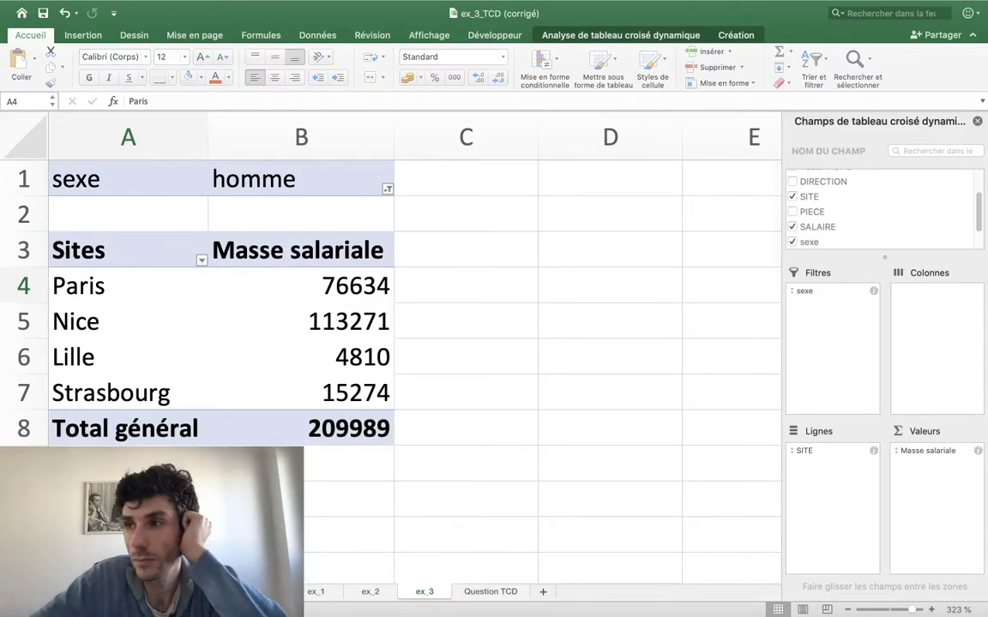
{"action": "key", "text": "ctrl+z"}
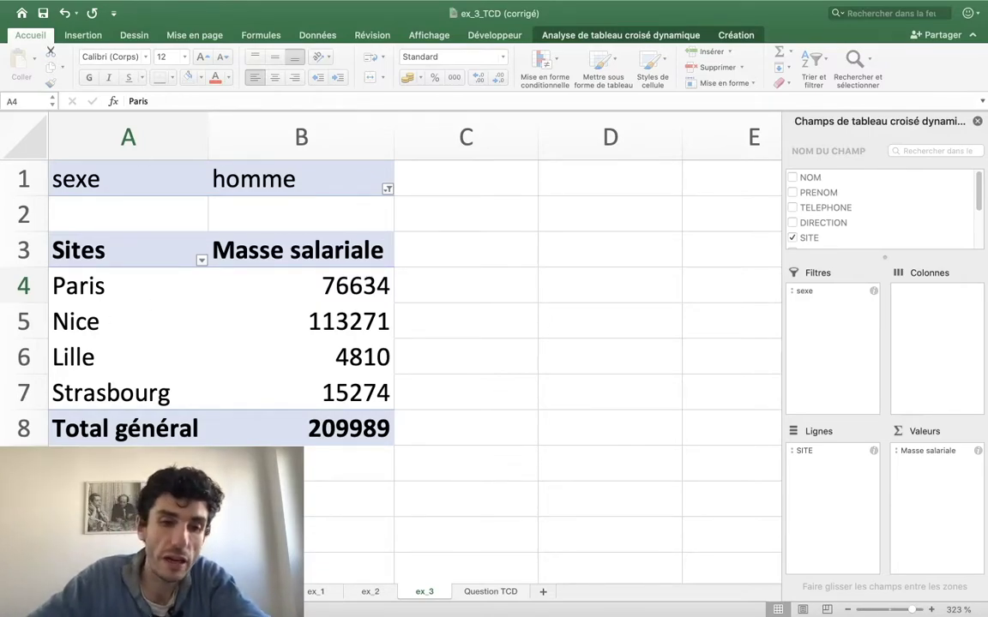
{"action": "left_click", "coordinate": [128, 286]}
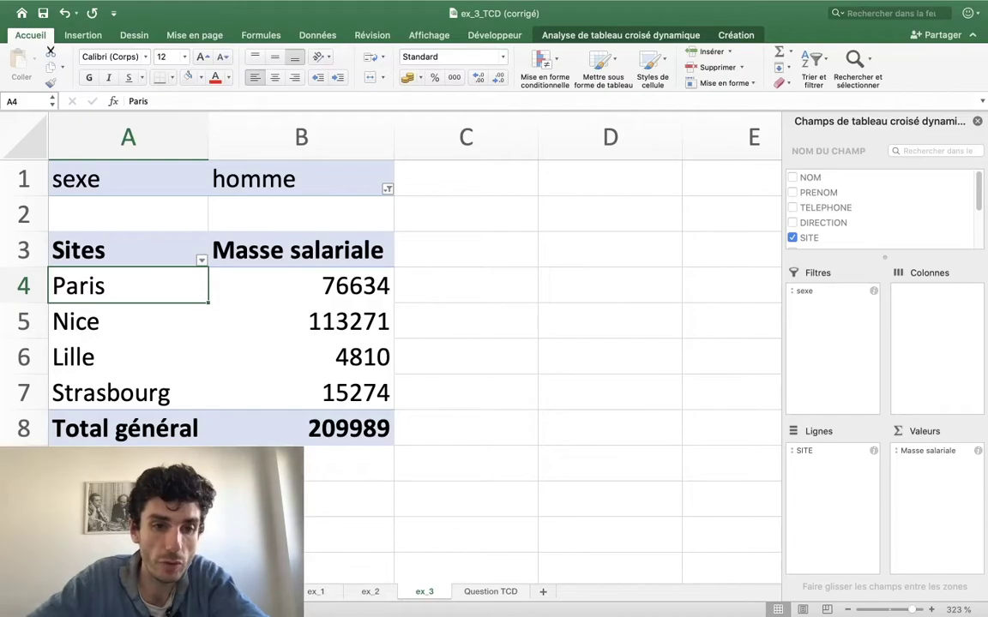
{"action": "key", "text": "ctrl+Page_Up"}
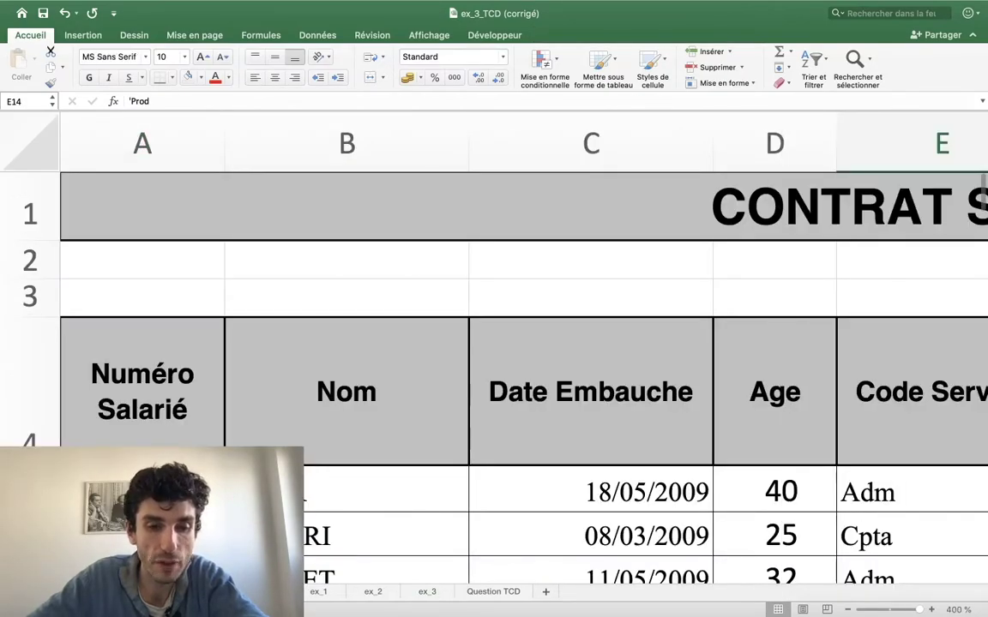
Review questions 4 and 5 about average salaries on the Question TCD sheet
{"action": "key", "text": "ctrl+Page_Up"}
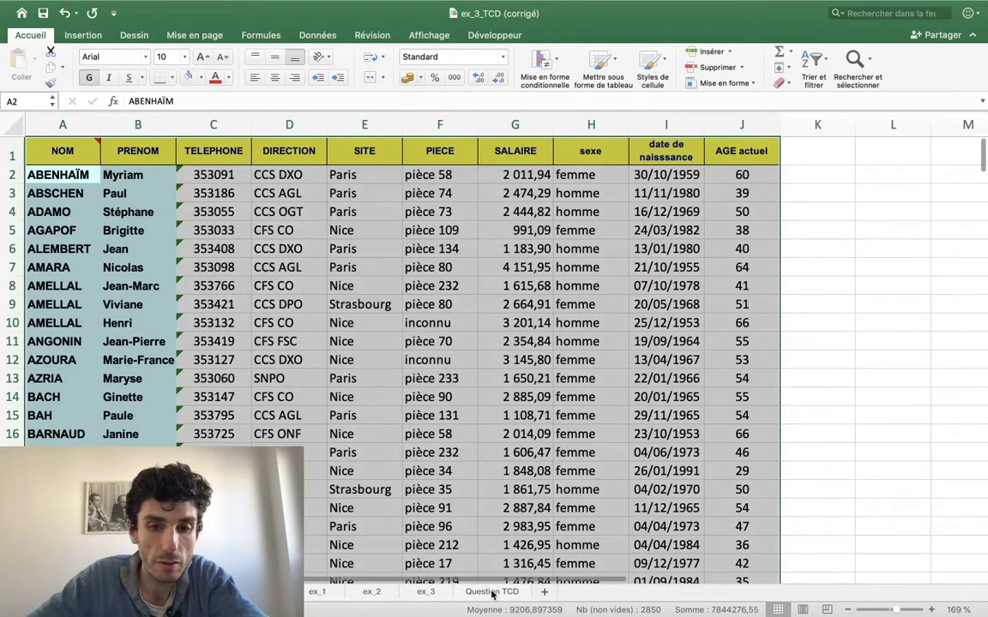
{"action": "left_click", "coordinate": [493, 592]}
{"action": "left_click", "coordinate": [38, 206]}
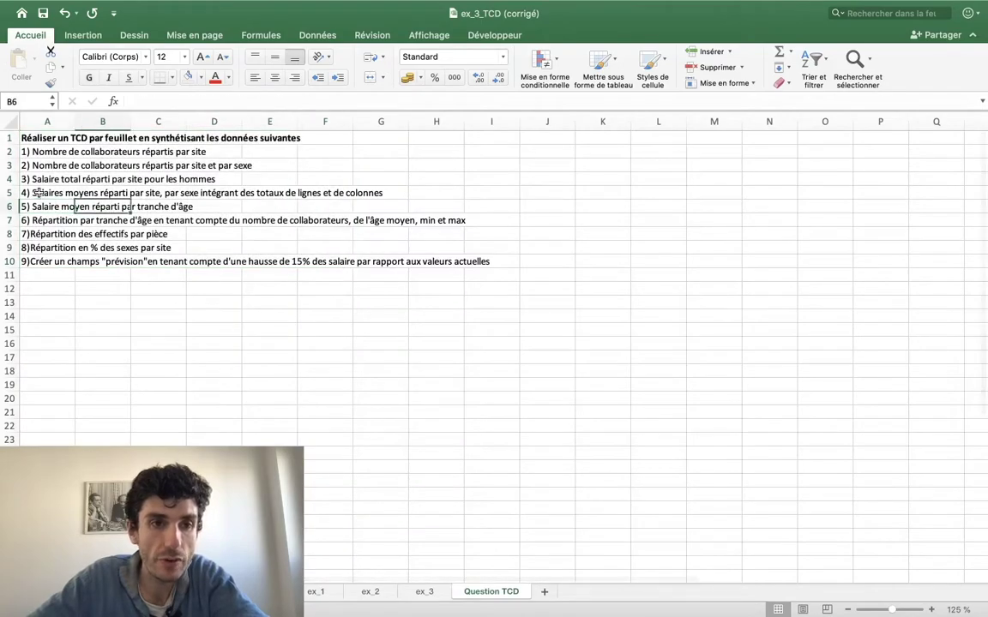
{"action": "left_click", "coordinate": [37, 194]}
{"action": "key", "text": "Right"}
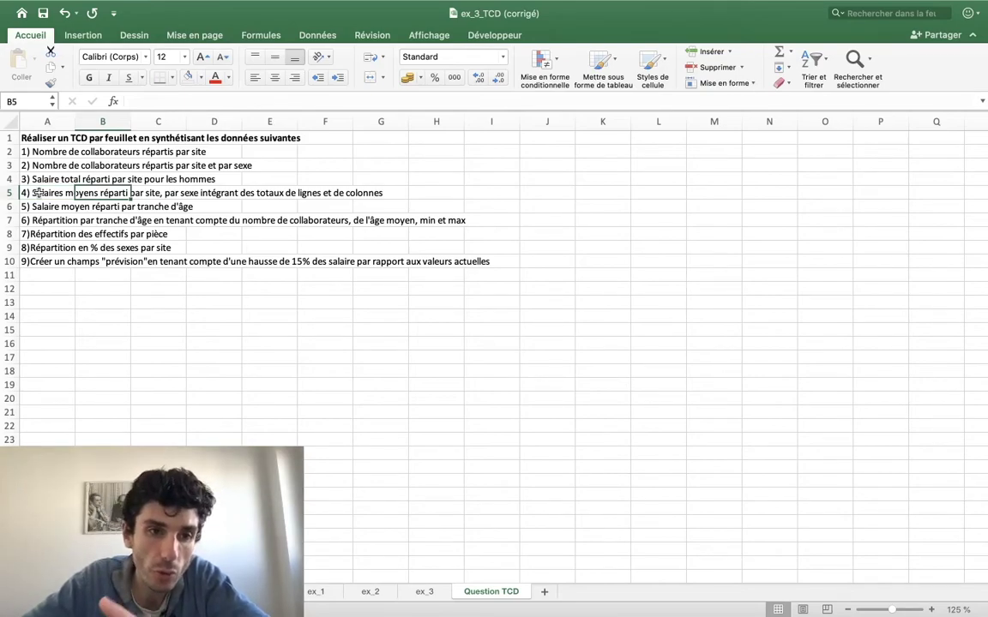
{"action": "left_click", "coordinate": [39, 193]}
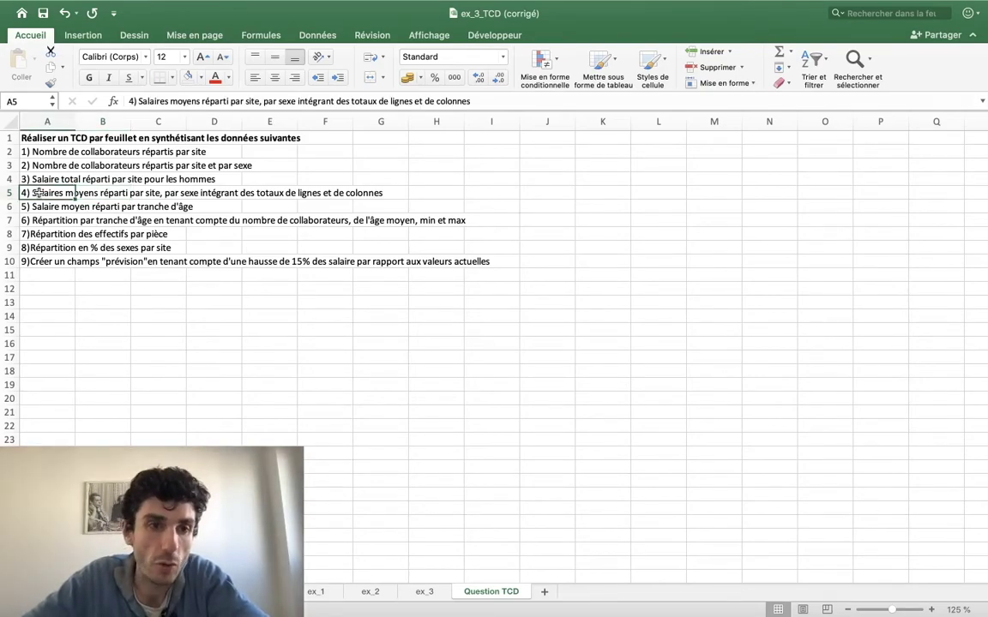
{"action": "key", "text": "Right"}
{"action": "key", "text": "Right"}
{"action": "key", "text": "Right"}
{"action": "key", "text": "Right"}
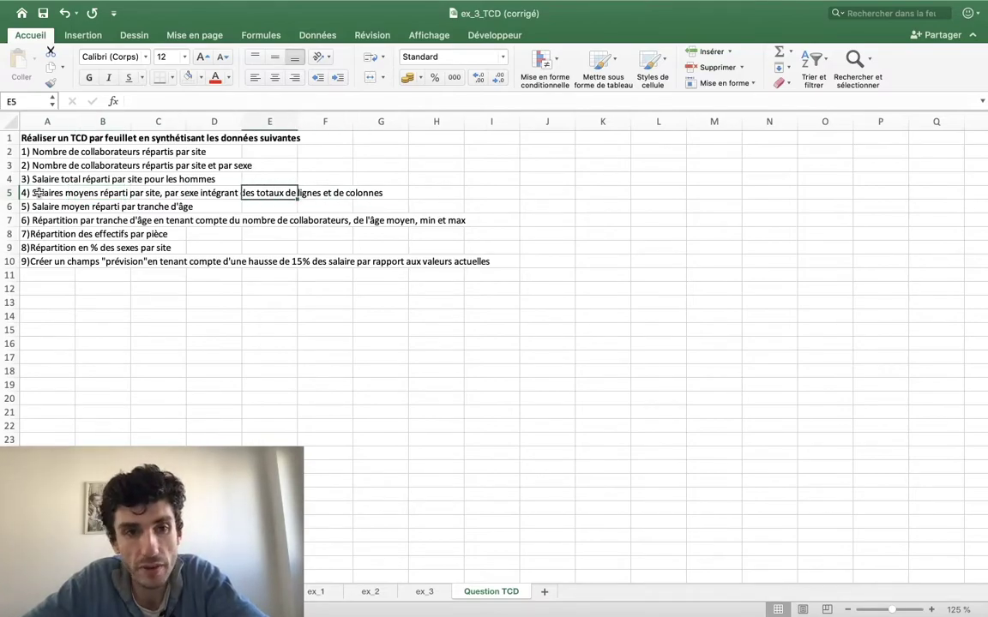
{"action": "left_click", "coordinate": [79, 193]}
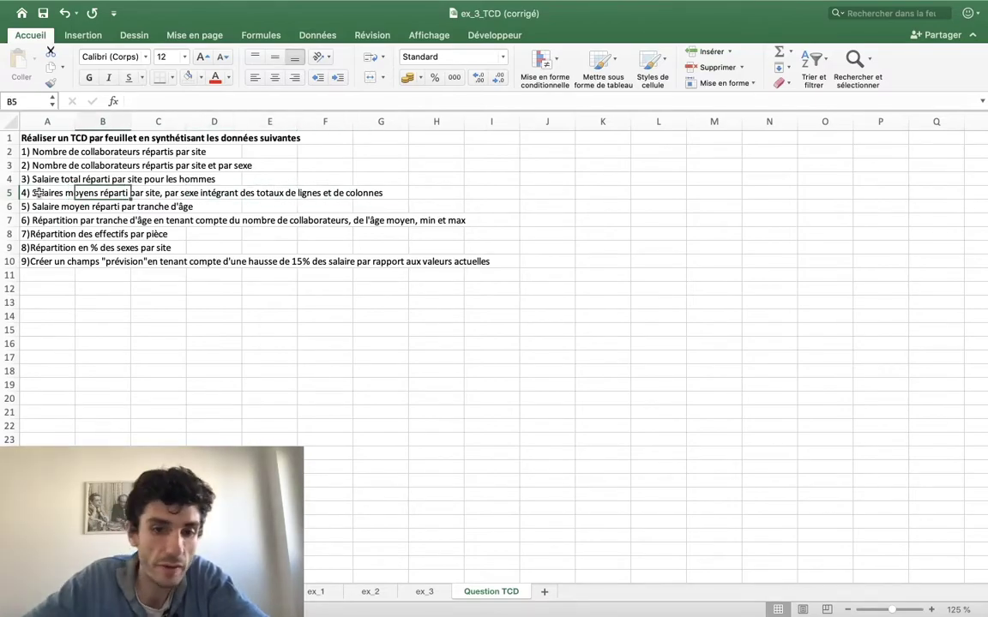
Return to the employee data sheet with columns NOM through AGE actuel
{"action": "left_click", "coordinate": [424, 591]}
{"action": "left_click", "coordinate": [317, 592]}
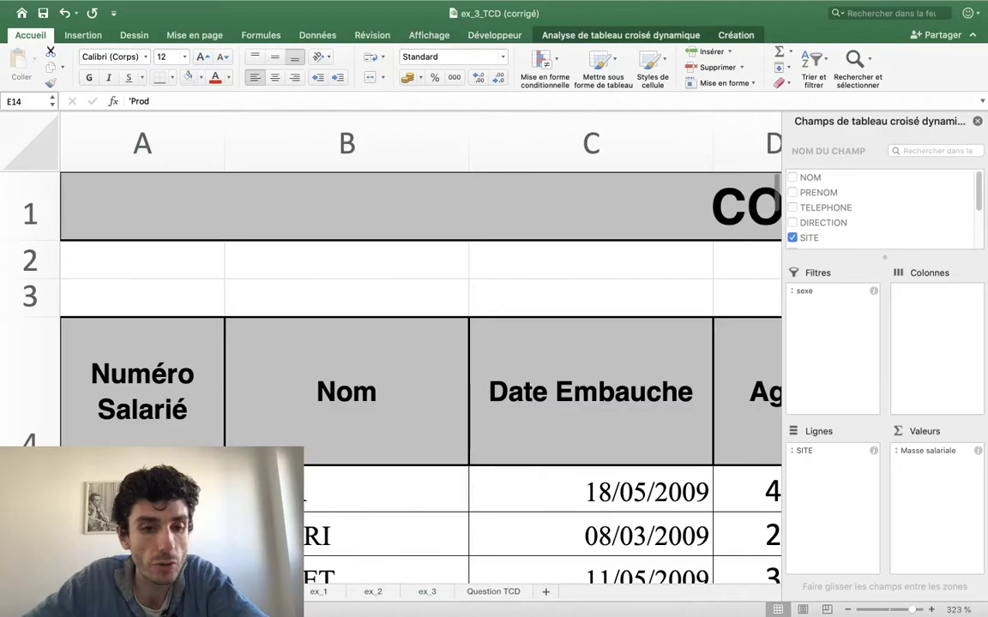
{"action": "key", "text": "ctrl+Page_Up"}
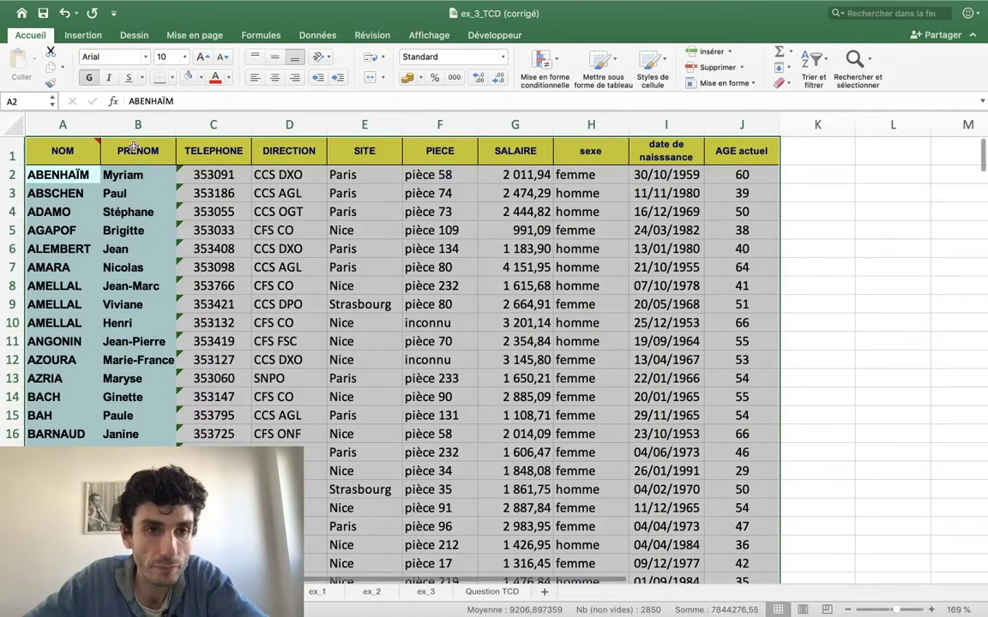
Insert a pivot table of the employee data on a new sheet, moved after ex_3 and named ex_4
{"action": "left_click", "coordinate": [88, 40]}
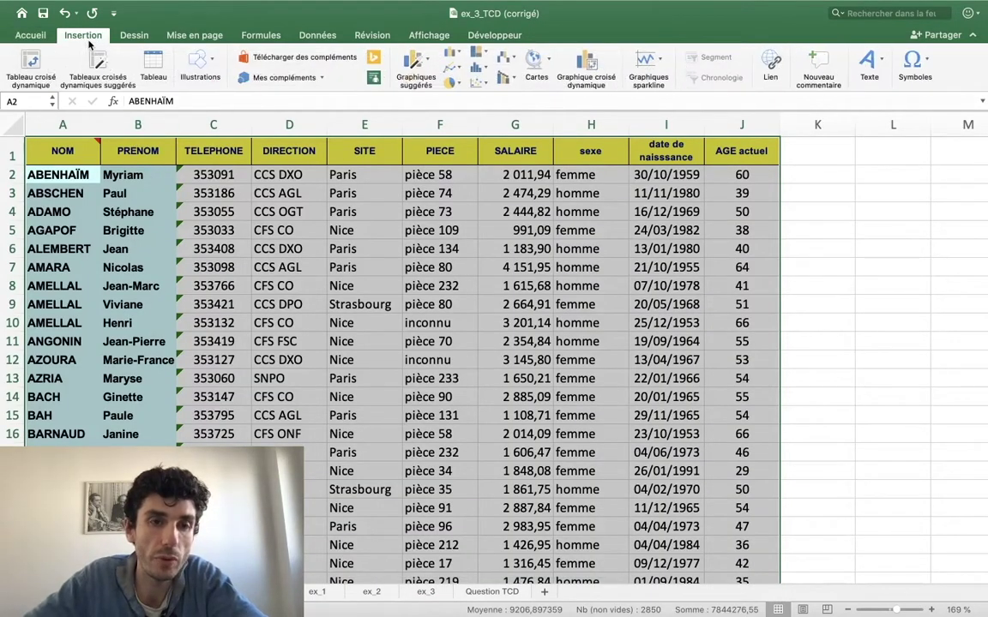
{"action": "left_click", "coordinate": [30, 62]}
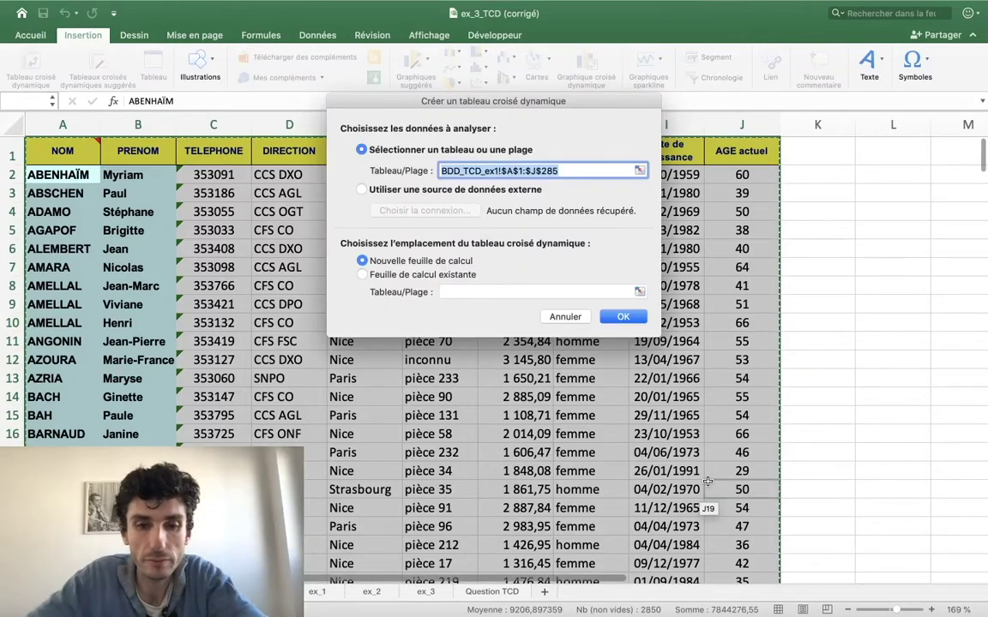
{"action": "key", "text": "Return"}
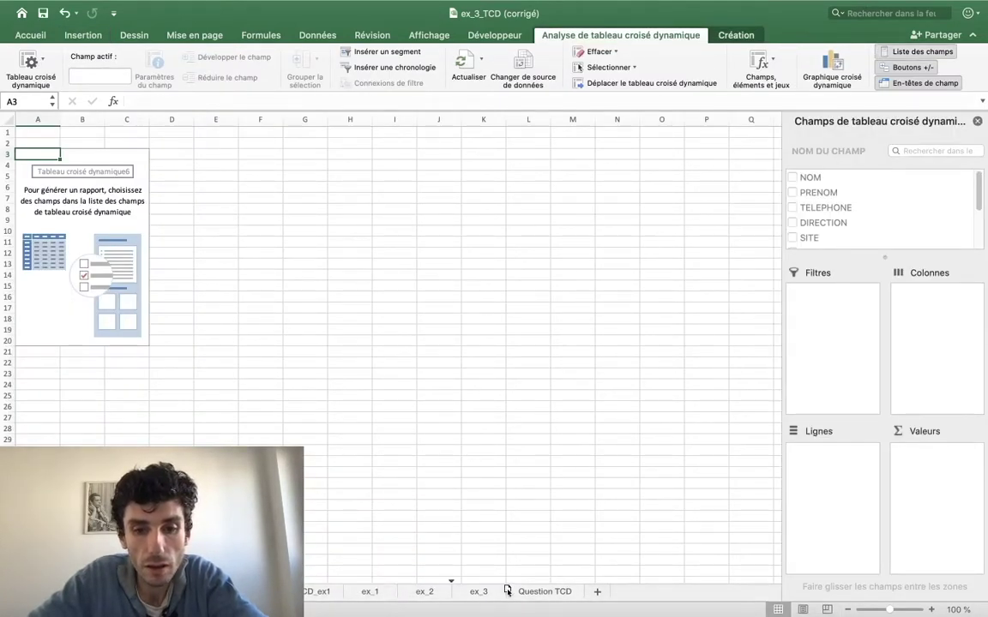
{"action": "left_click_drag", "start_coordinate": [520, 588], "coordinate": [518, 594]}
{"action": "double_click", "coordinate": [479, 592]}
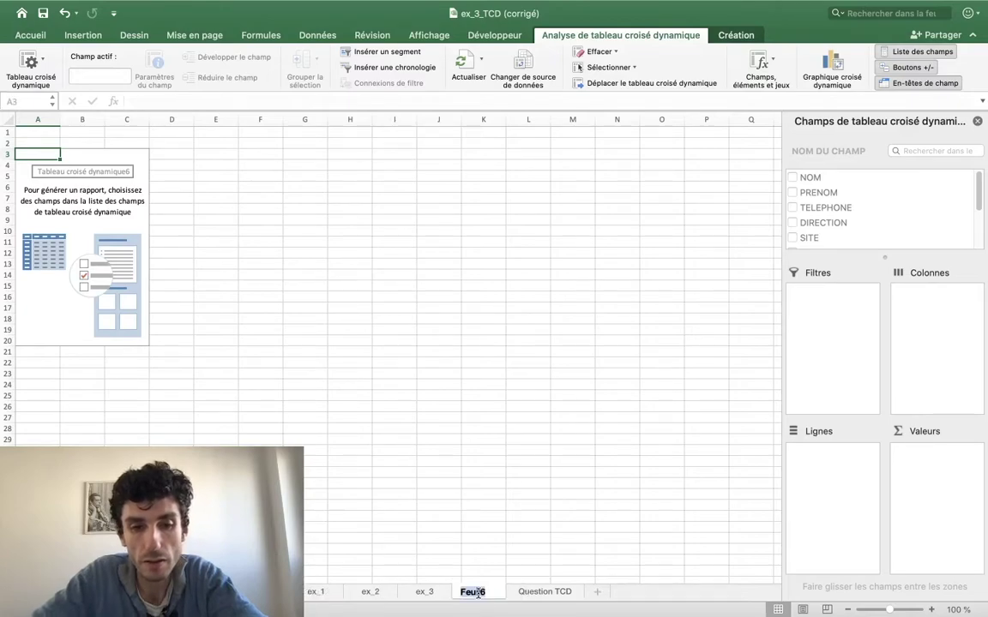
{"action": "type", "text": "ex_4"}
{"action": "key", "text": "Return"}
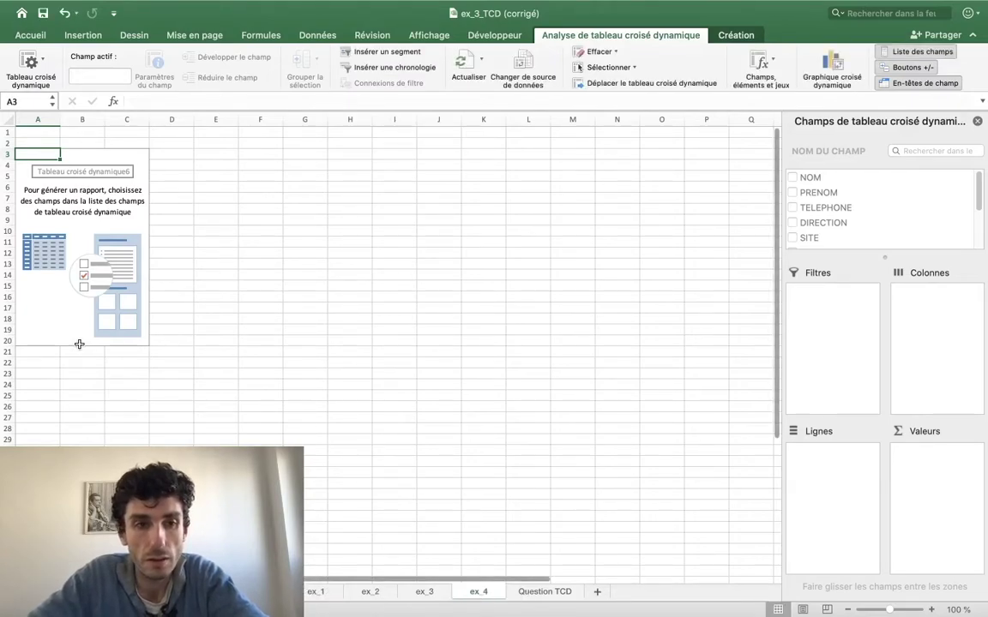
{"action": "left_click", "coordinate": [37, 297]}
Add SALAIRE to the pivot's Valeurs so it sums to 588411,55
{"action": "scroll", "coordinate": [927, 237], "scroll_direction": "down", "scroll_amount": 1}
{"action": "scroll", "coordinate": [857, 223], "scroll_direction": "down", "scroll_amount": 3}
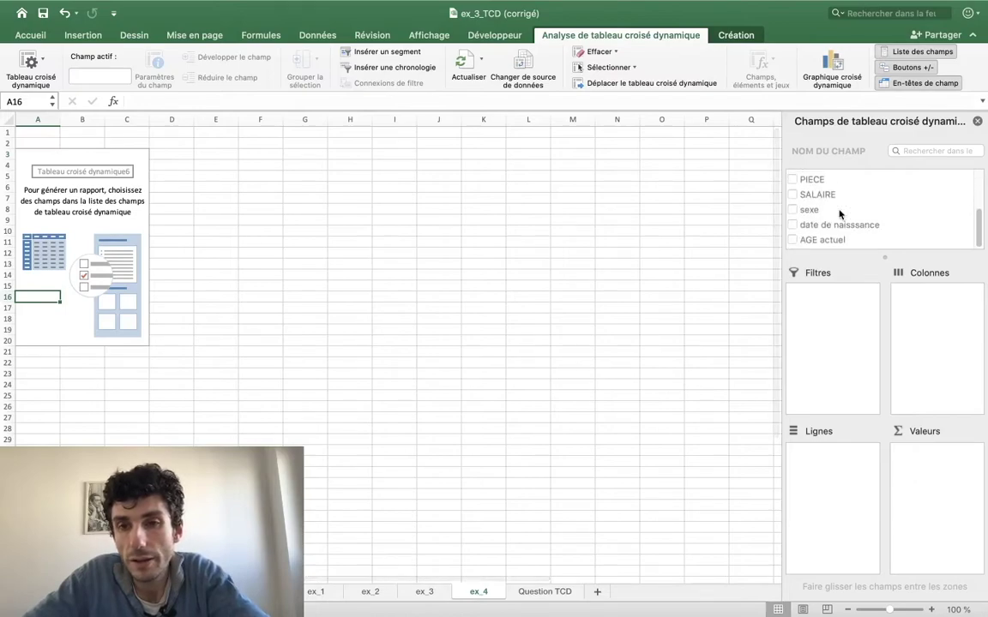
{"action": "scroll", "coordinate": [838, 214], "scroll_direction": "up", "scroll_amount": 3}
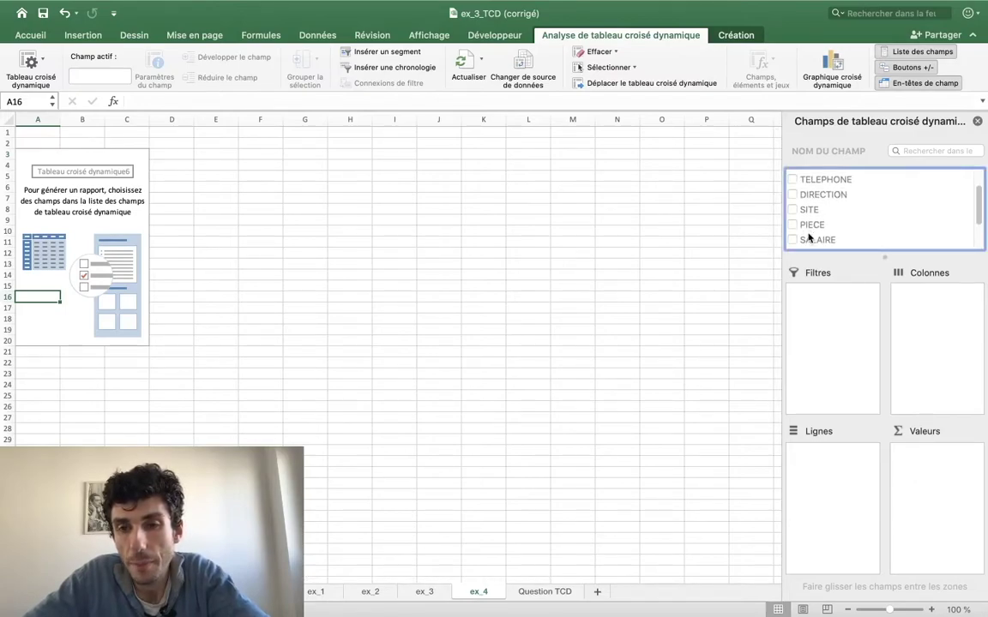
{"action": "scroll", "coordinate": [810, 243], "scroll_direction": "down", "scroll_amount": 3}
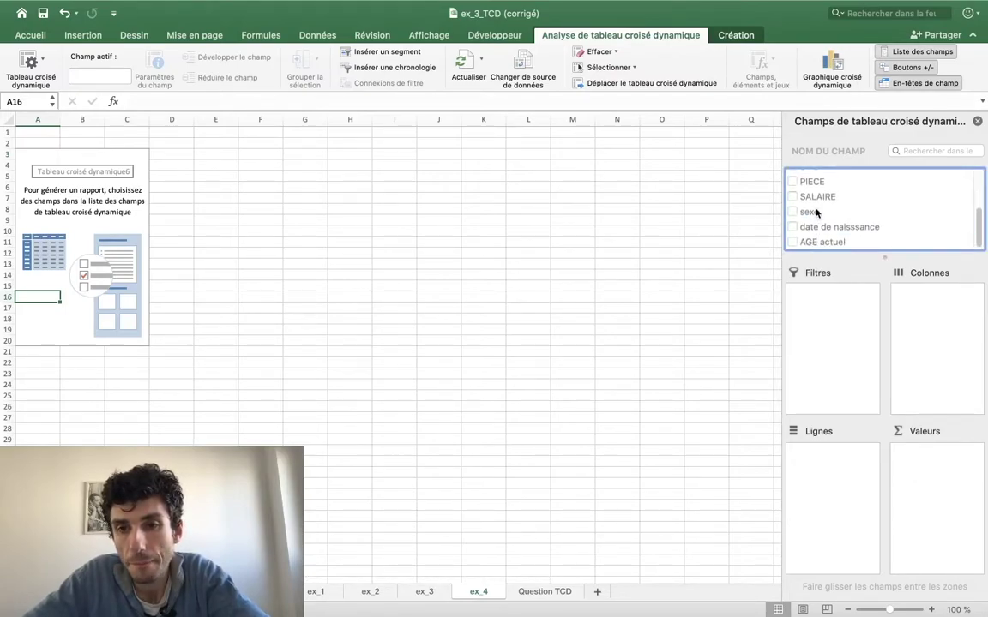
{"action": "left_click", "coordinate": [820, 199]}
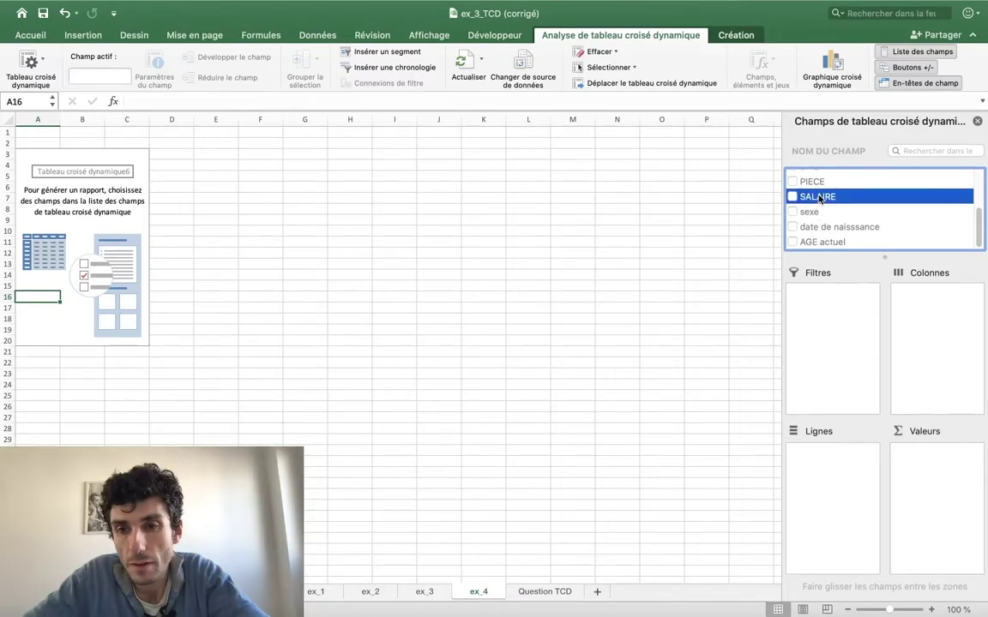
{"action": "left_click_drag", "start_coordinate": [820, 199], "coordinate": [944, 493]}
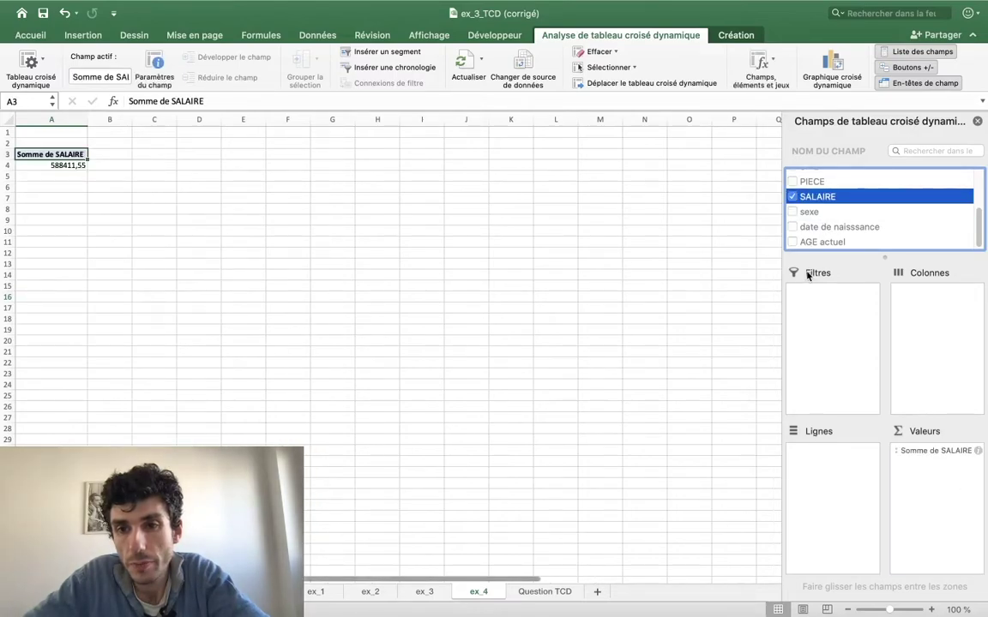
Put SITE in Lignes and sexe in Colonnes, giving femme 378422,14 and homme 209989,41
{"action": "scroll", "coordinate": [858, 210], "scroll_direction": "up", "scroll_amount": 5}
{"action": "left_click_drag", "start_coordinate": [809, 238], "coordinate": [836, 470]}
{"action": "scroll", "coordinate": [798, 233], "scroll_direction": "down", "scroll_amount": 5}
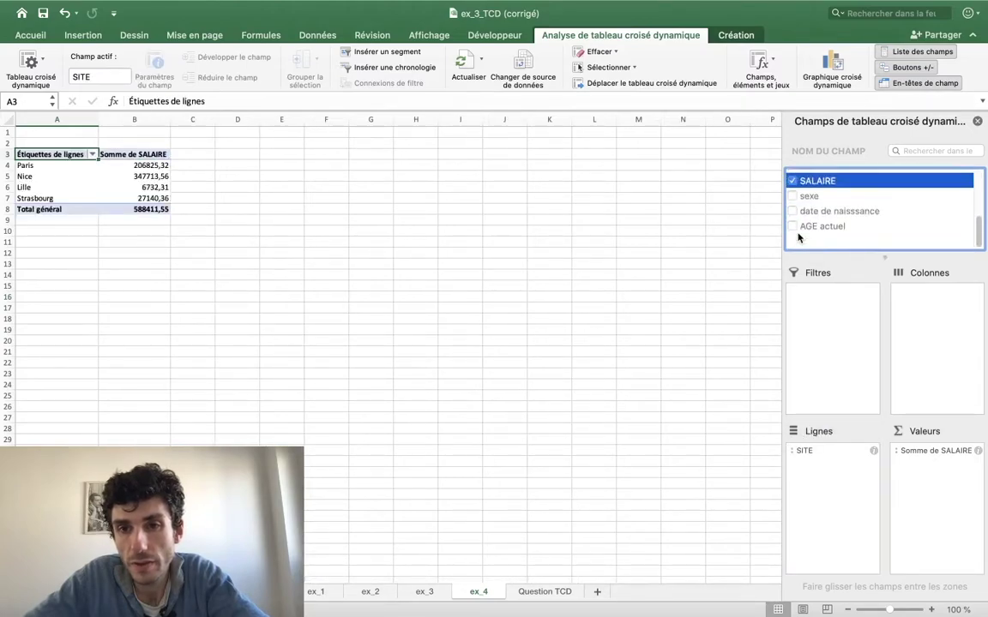
{"action": "scroll", "coordinate": [798, 233], "scroll_direction": "up", "scroll_amount": 2}
{"action": "left_click", "coordinate": [808, 237]}
{"action": "scroll", "coordinate": [816, 231], "scroll_direction": "down", "scroll_amount": 2}
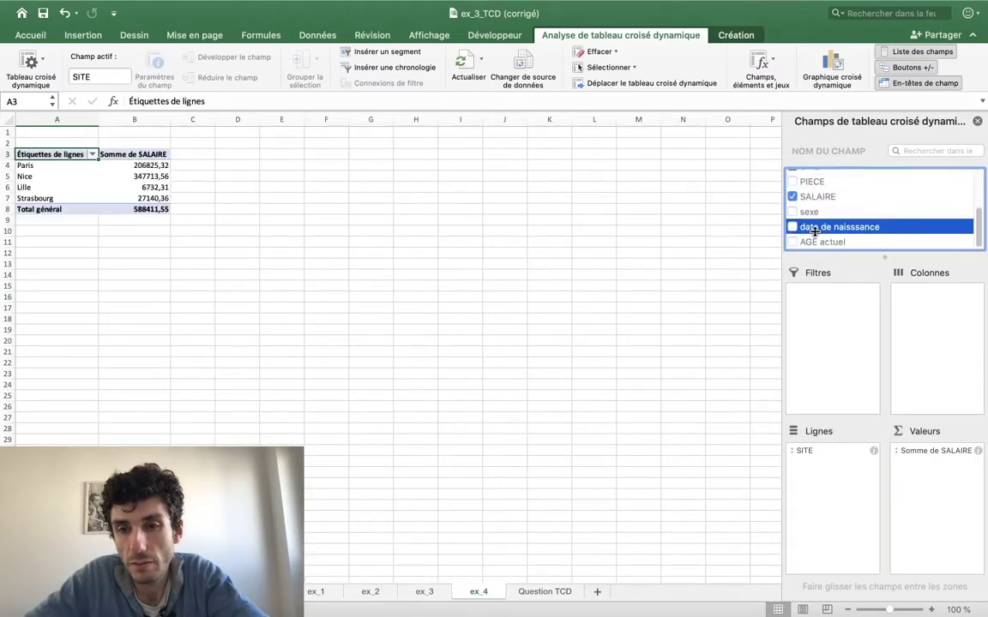
{"action": "left_click_drag", "start_coordinate": [812, 217], "coordinate": [926, 342]}
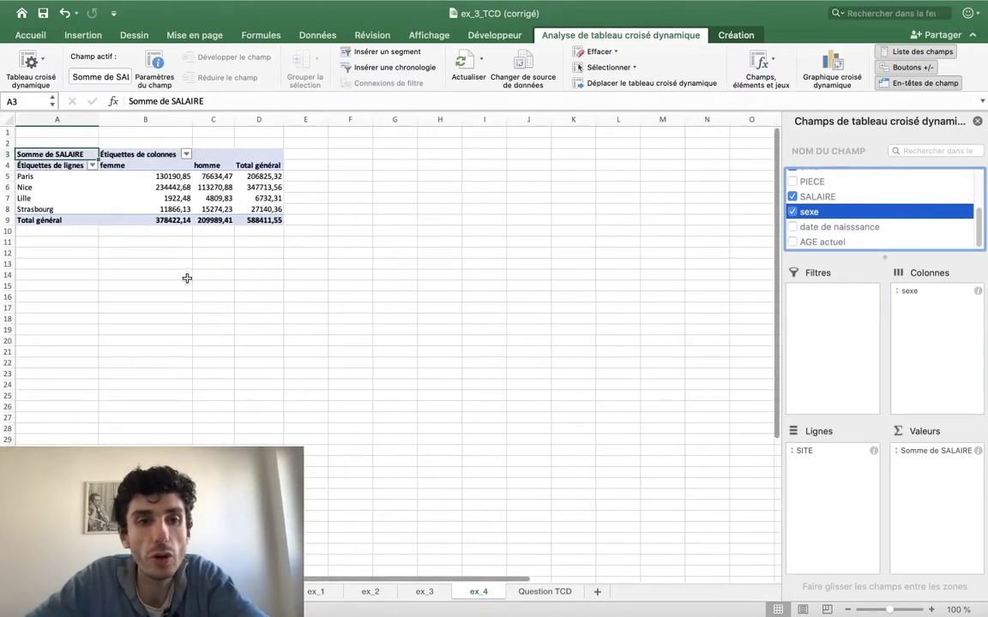
{"action": "scroll", "coordinate": [148, 286], "scroll_direction": "up", "scroll_amount": 5}
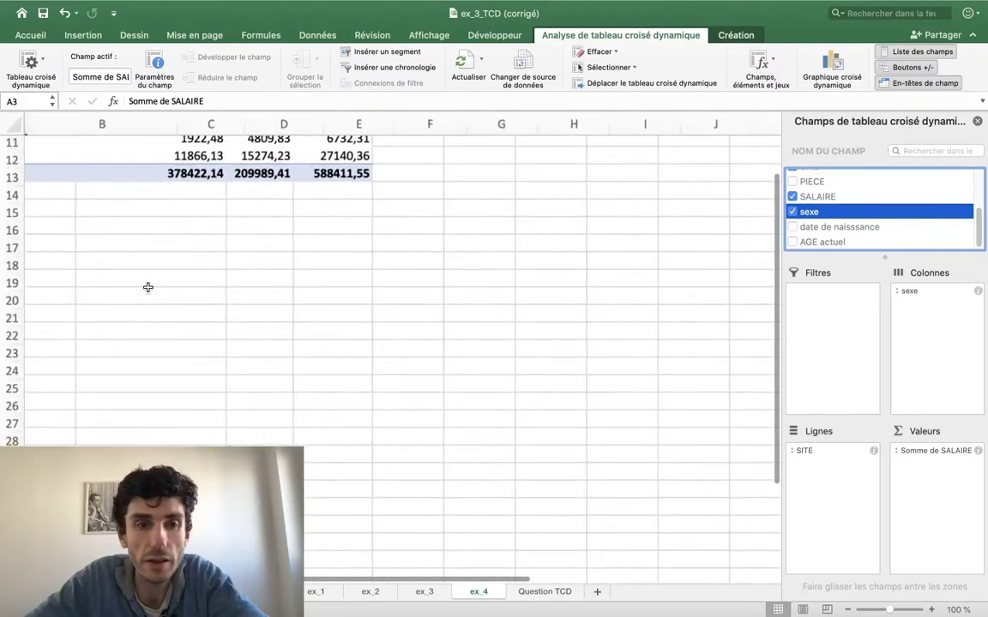
{"action": "scroll", "coordinate": [147, 286], "scroll_direction": "up", "scroll_amount": 5}
{"action": "scroll", "coordinate": [147, 287], "scroll_direction": "up", "scroll_amount": 3}
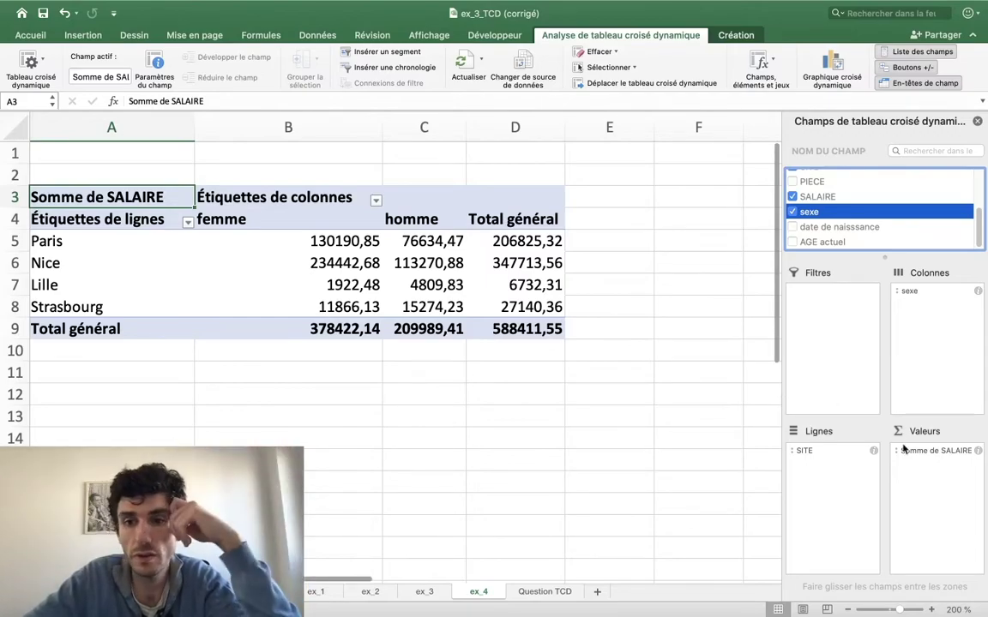
{"action": "left_click", "coordinate": [977, 452]}
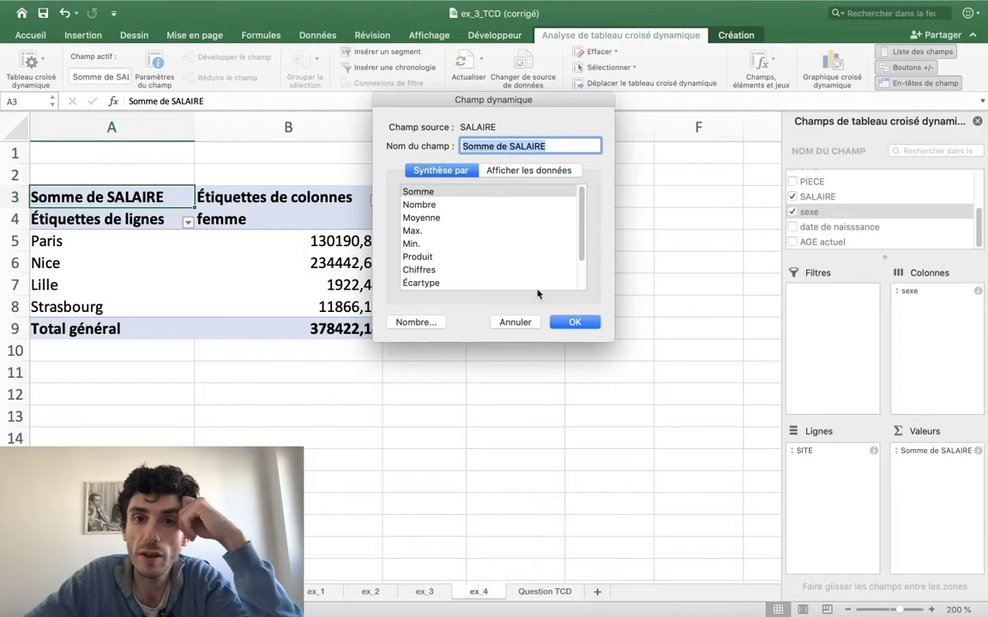
{"action": "left_click", "coordinate": [506, 323]}
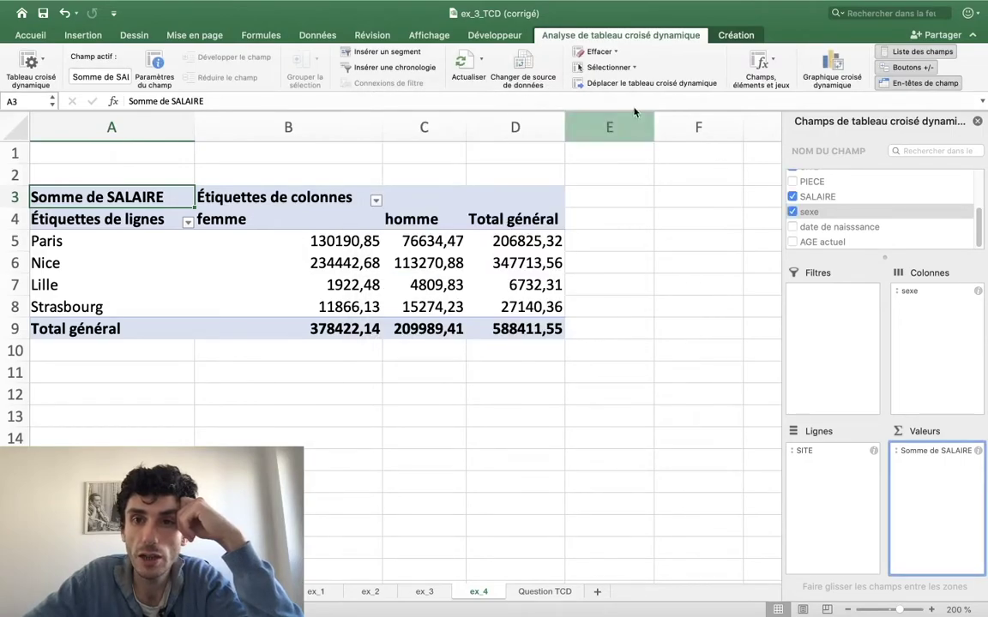
{"action": "left_click", "coordinate": [759, 76]}
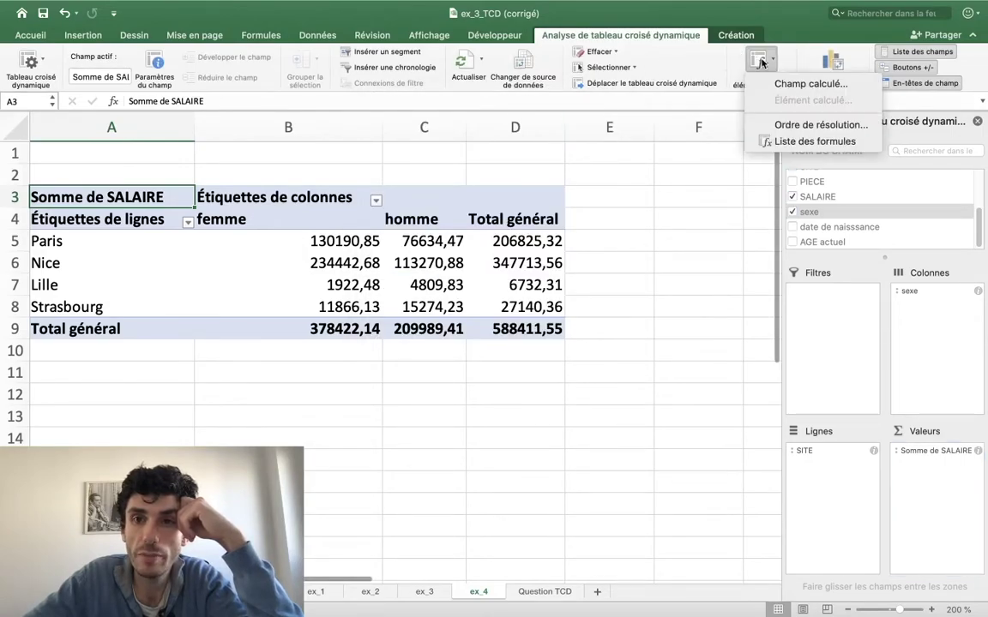
{"action": "left_click", "coordinate": [759, 79]}
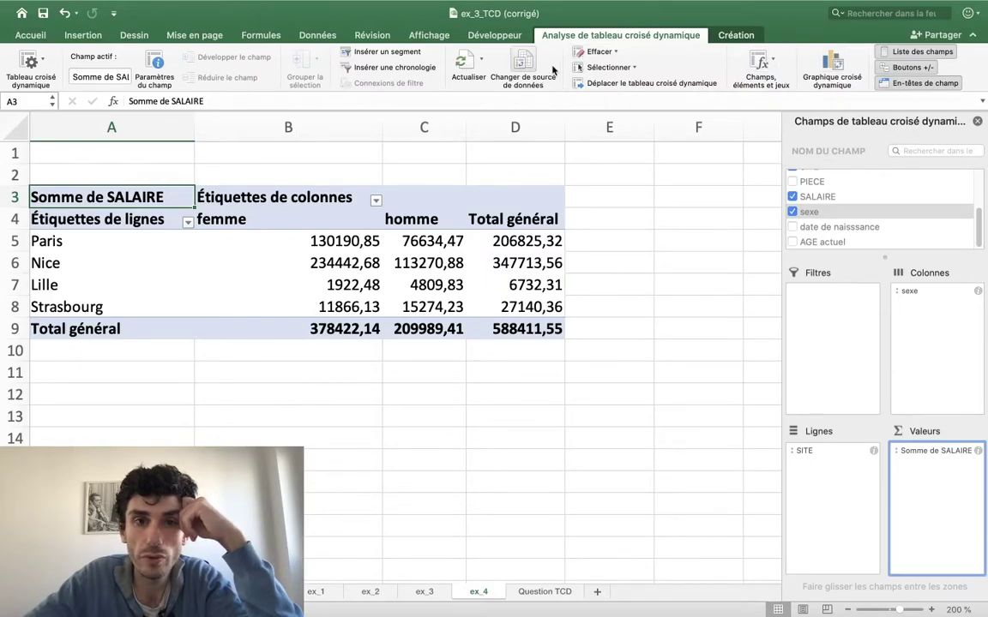
{"action": "right_click", "coordinate": [100, 254]}
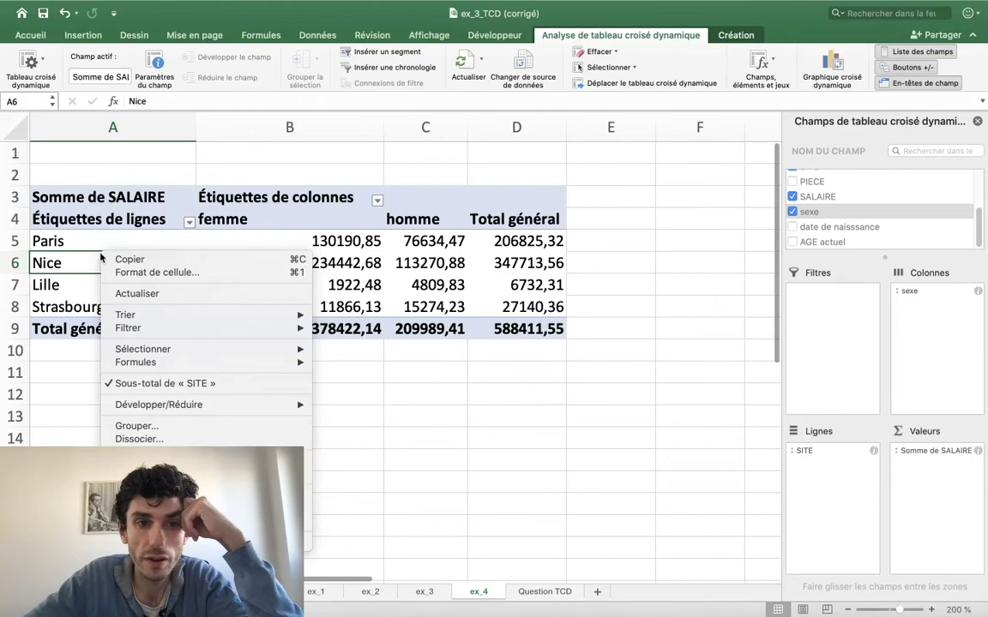
{"action": "mouse_move", "coordinate": [141, 361]}
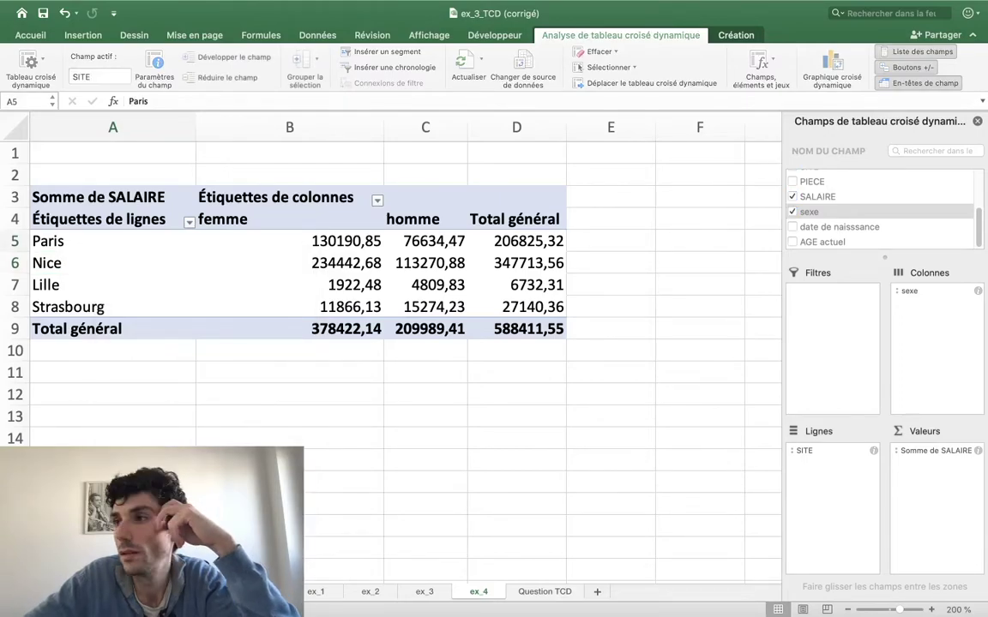
{"action": "left_click", "coordinate": [48, 241]}
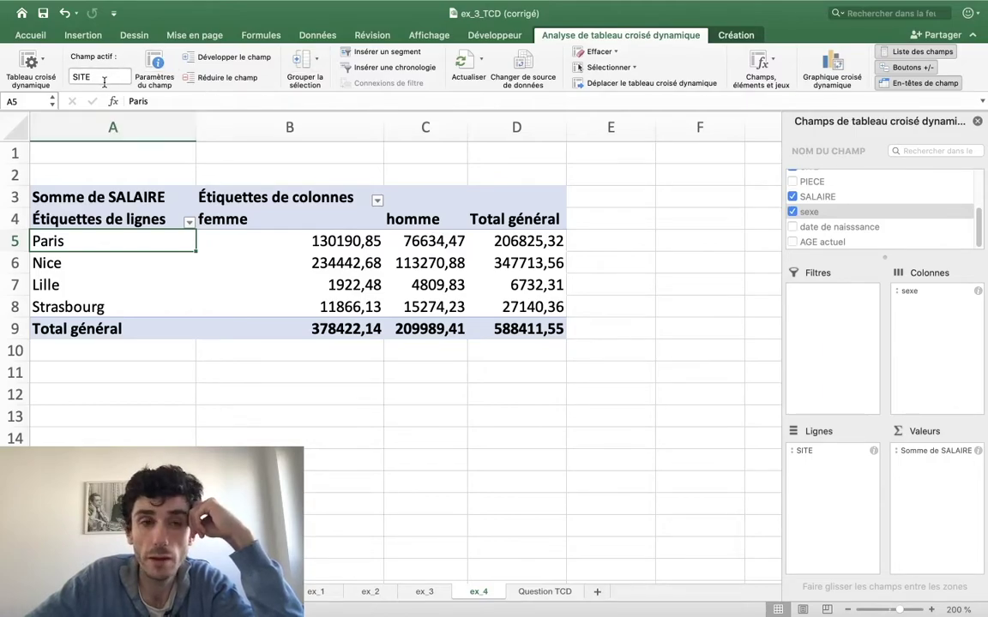
{"action": "left_click", "coordinate": [156, 64]}
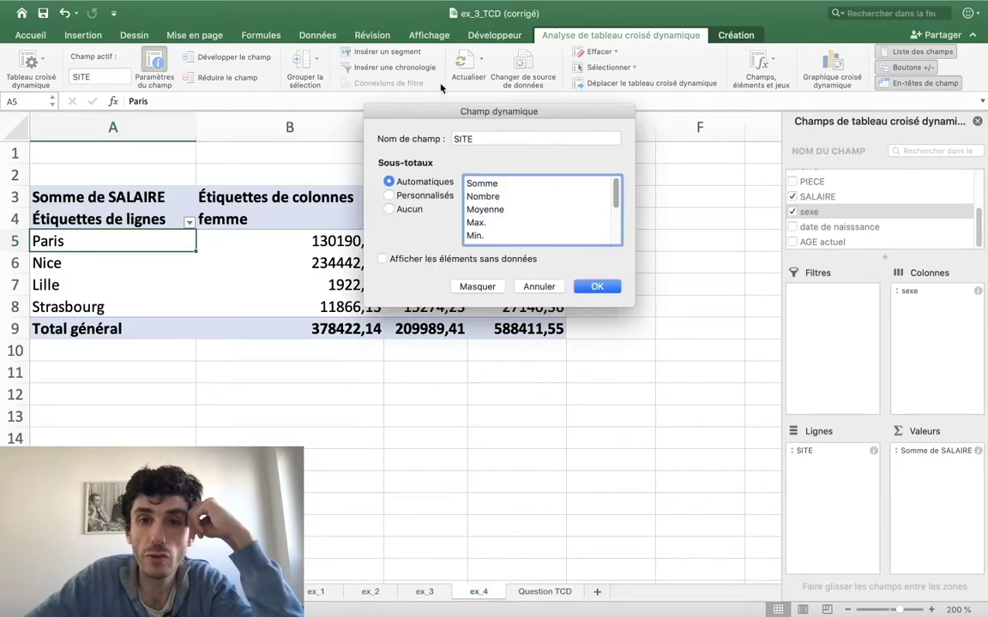
{"action": "left_click", "coordinate": [540, 287]}
{"action": "right_click", "coordinate": [86, 285]}
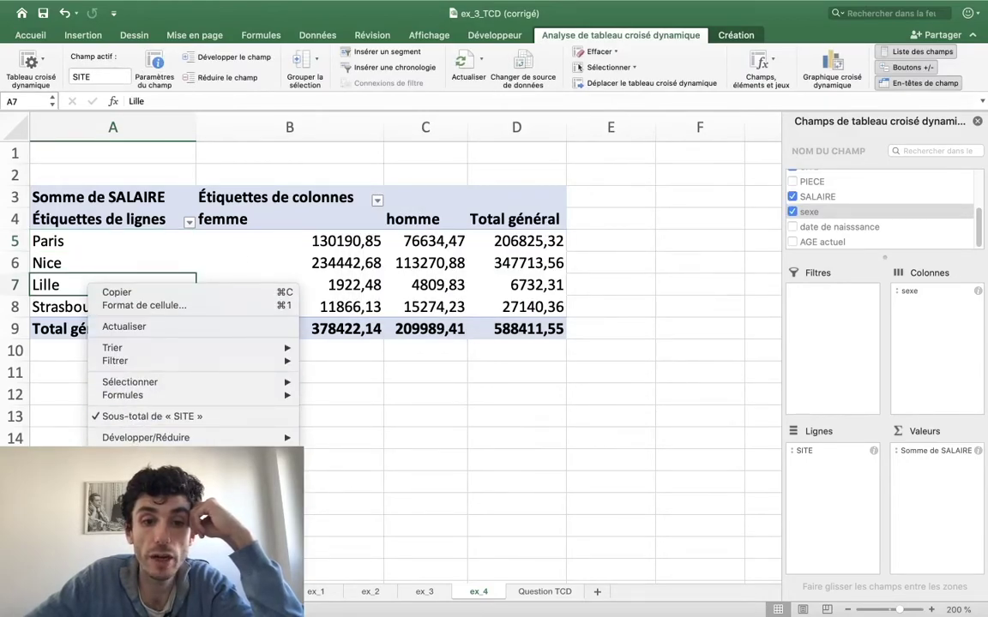
{"action": "left_click", "coordinate": [206, 464]}
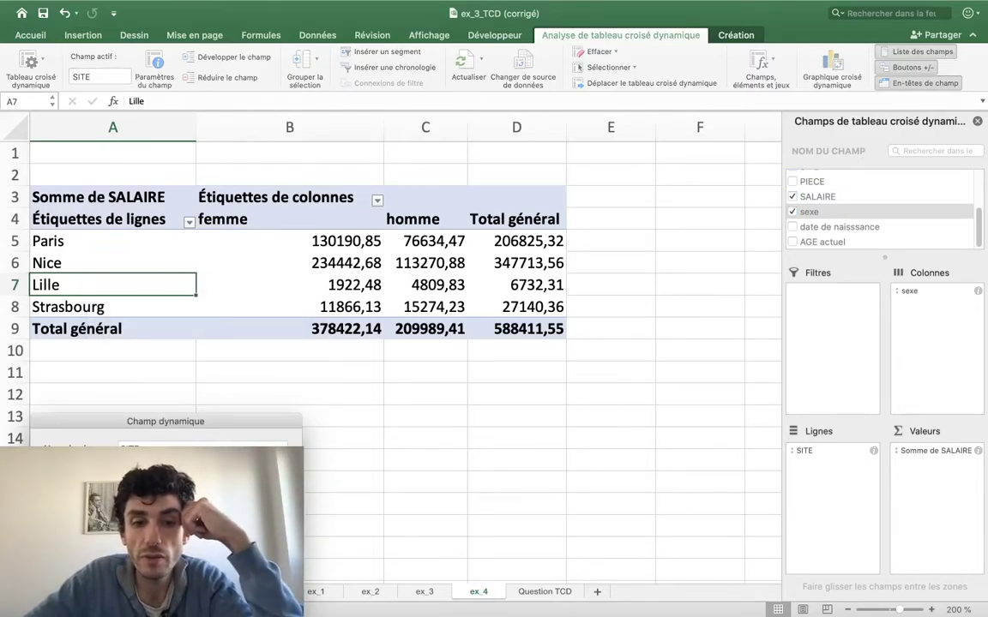
{"action": "key", "text": "Escape"}
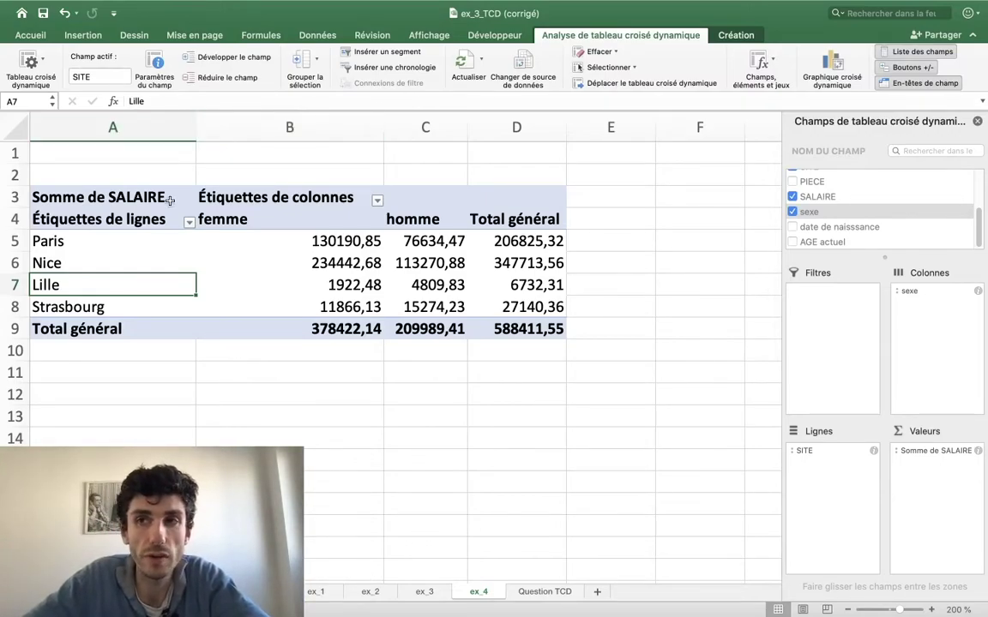
{"action": "left_click_drag", "start_coordinate": [129, 241], "coordinate": [132, 251]}
{"action": "left_click", "coordinate": [120, 226]}
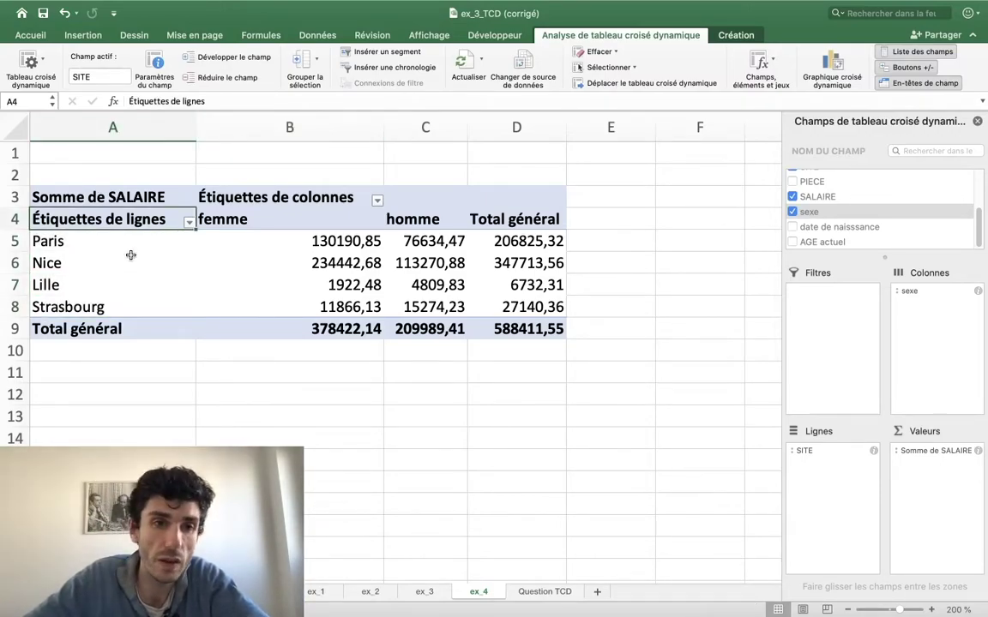
{"action": "left_click", "coordinate": [165, 258]}
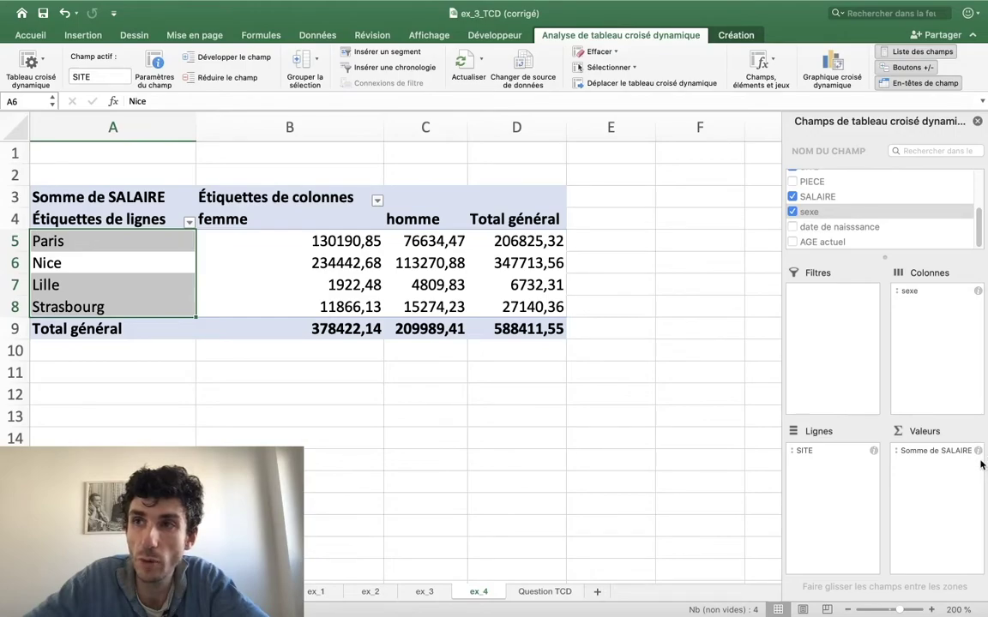
{"action": "left_click", "coordinate": [155, 68]}
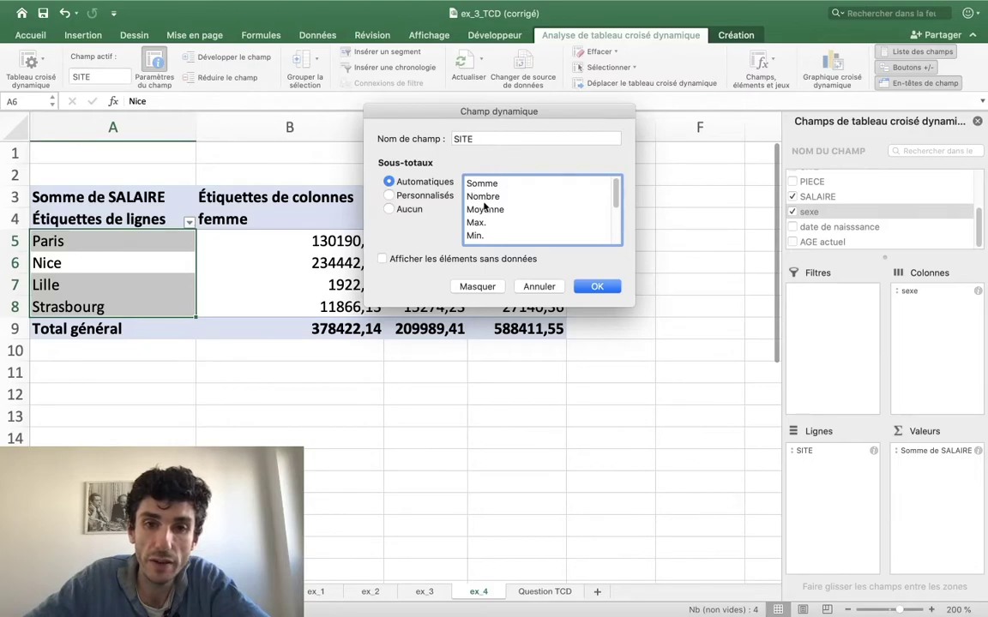
{"action": "left_click", "coordinate": [483, 209]}
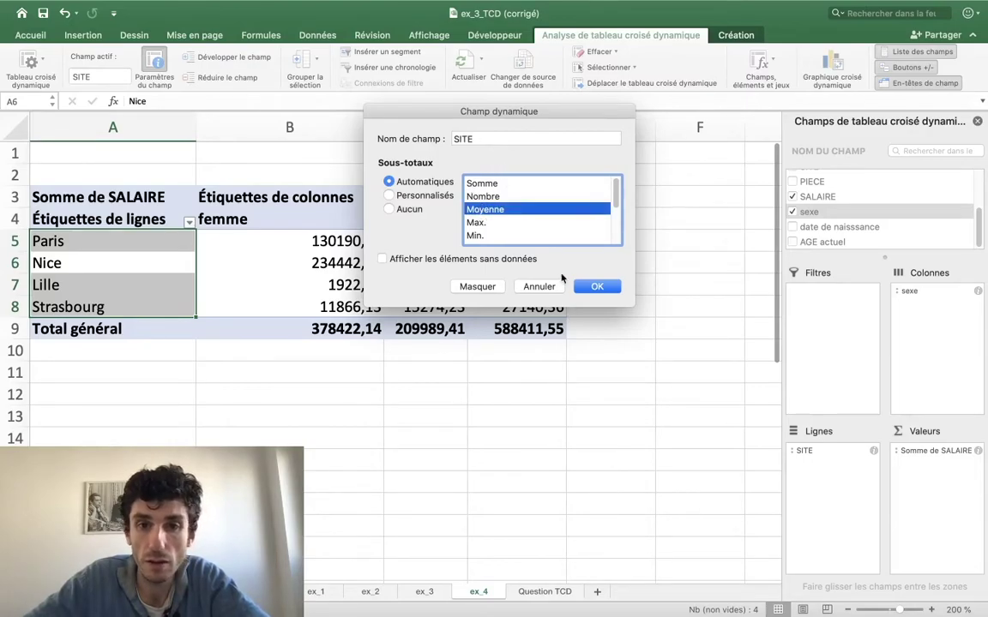
{"action": "left_click", "coordinate": [611, 284]}
{"action": "left_click", "coordinate": [187, 210]}
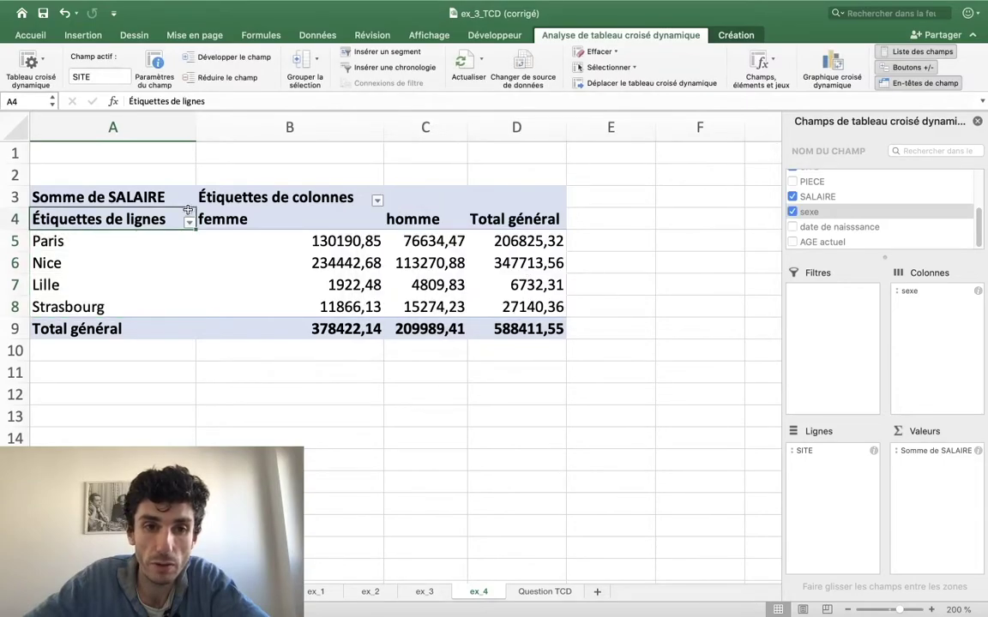
Change the SALAIRE value field's summary from Somme to Moyenne
{"action": "left_click", "coordinate": [212, 286]}
{"action": "left_click", "coordinate": [154, 67]}
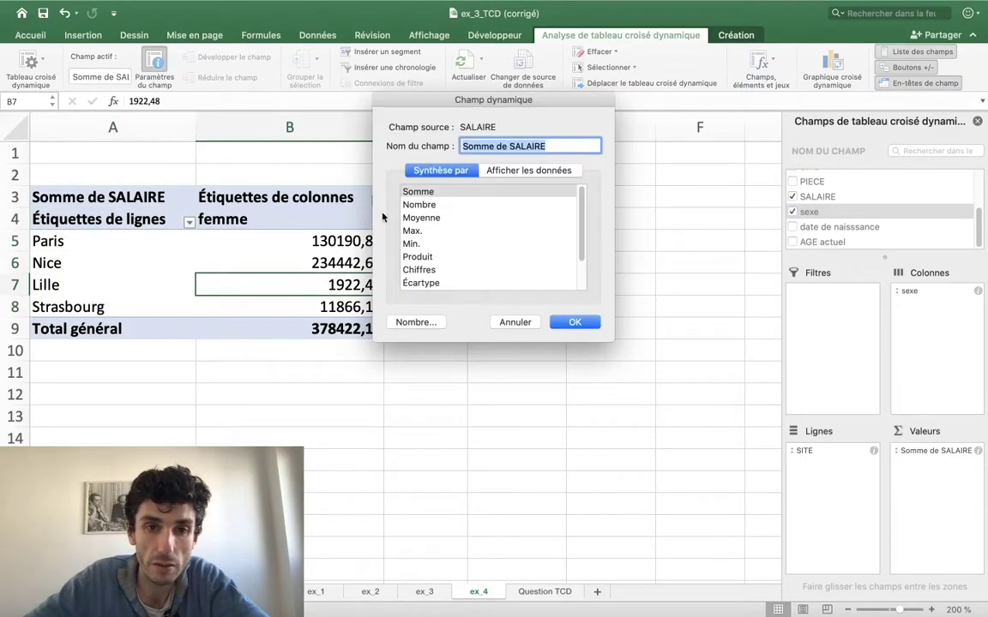
{"action": "left_click", "coordinate": [421, 218]}
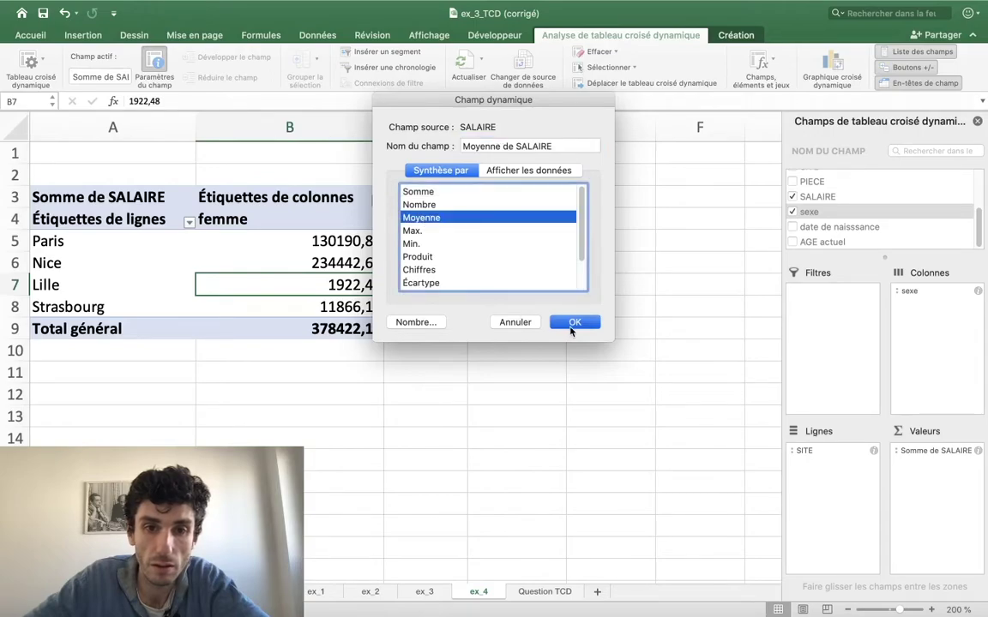
{"action": "left_click", "coordinate": [574, 323]}
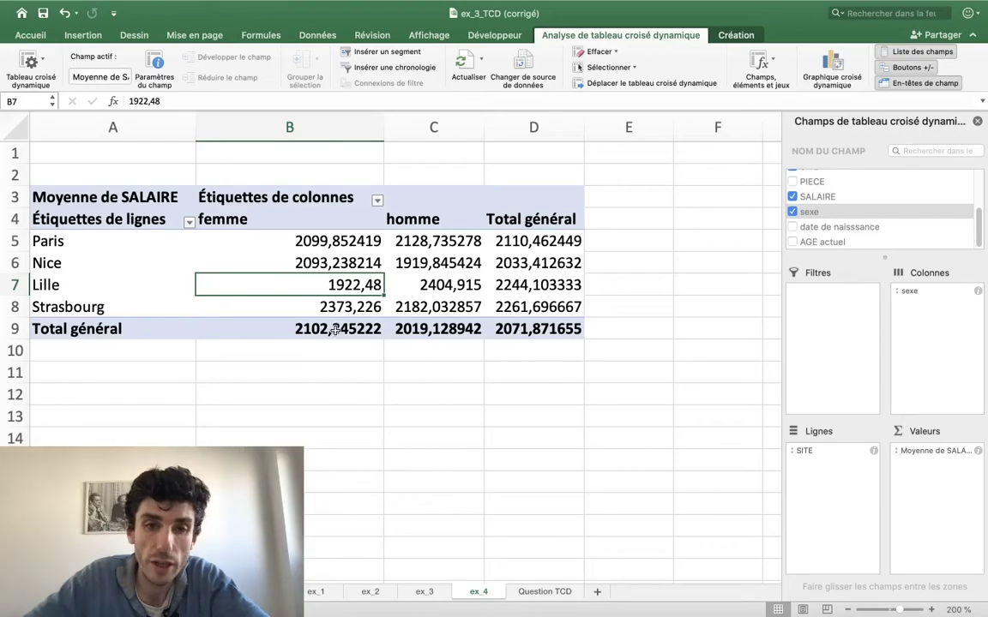
Review the average field's display and number format options, cancelling without changes
{"action": "left_click_drag", "start_coordinate": [344, 248], "coordinate": [528, 329]}
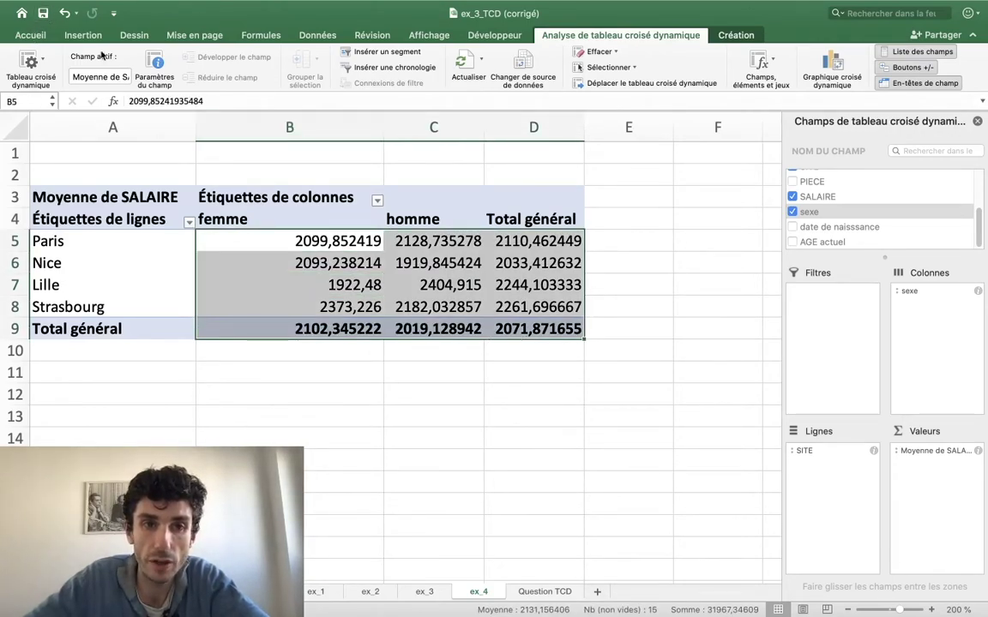
{"action": "left_click", "coordinate": [152, 78]}
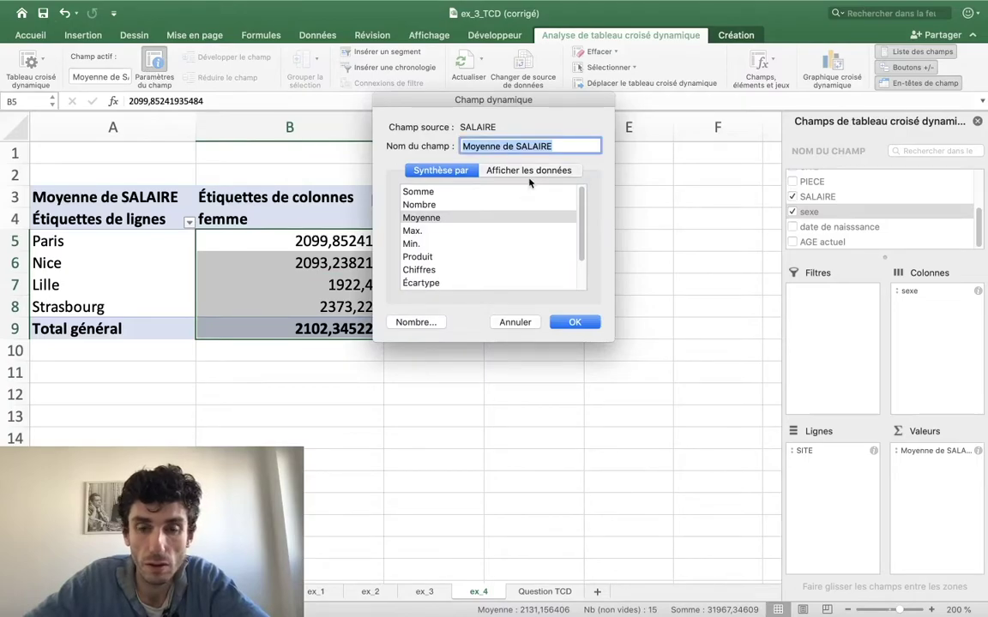
{"action": "left_click", "coordinate": [529, 172]}
{"action": "left_click", "coordinate": [564, 323]}
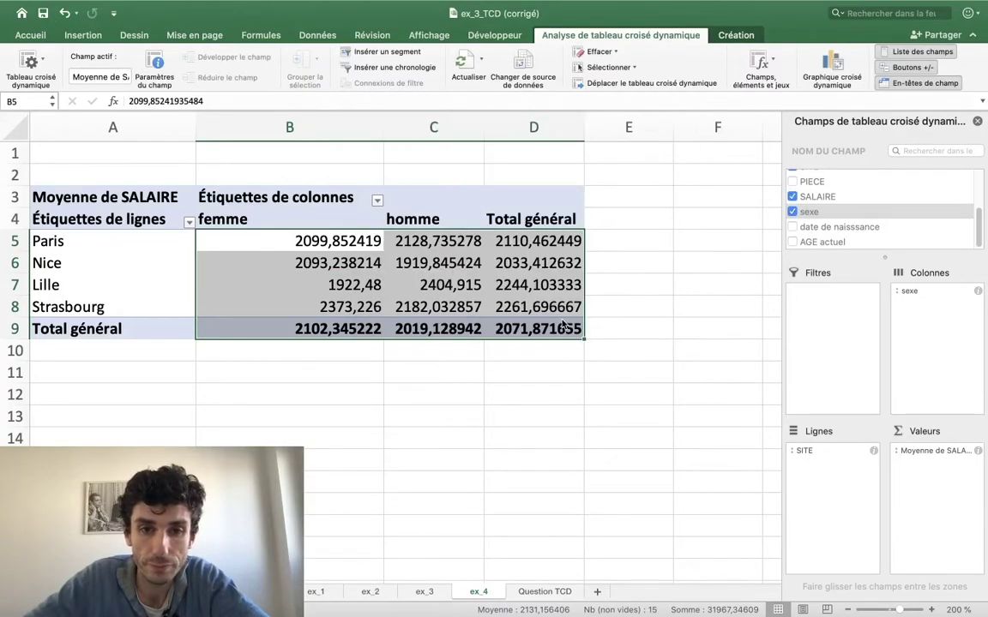
{"action": "left_click", "coordinate": [153, 69]}
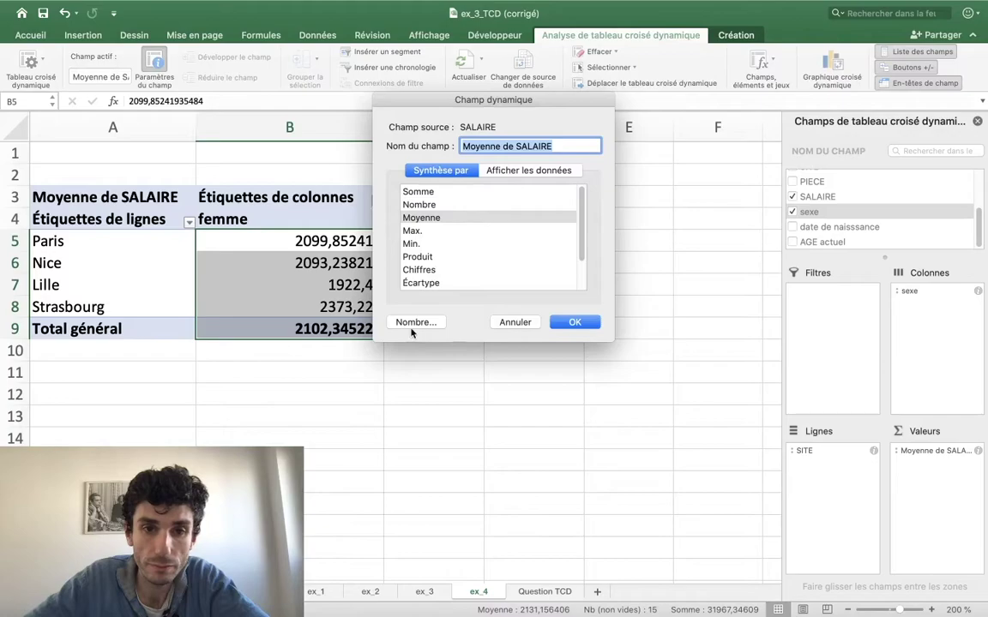
{"action": "left_click", "coordinate": [412, 327]}
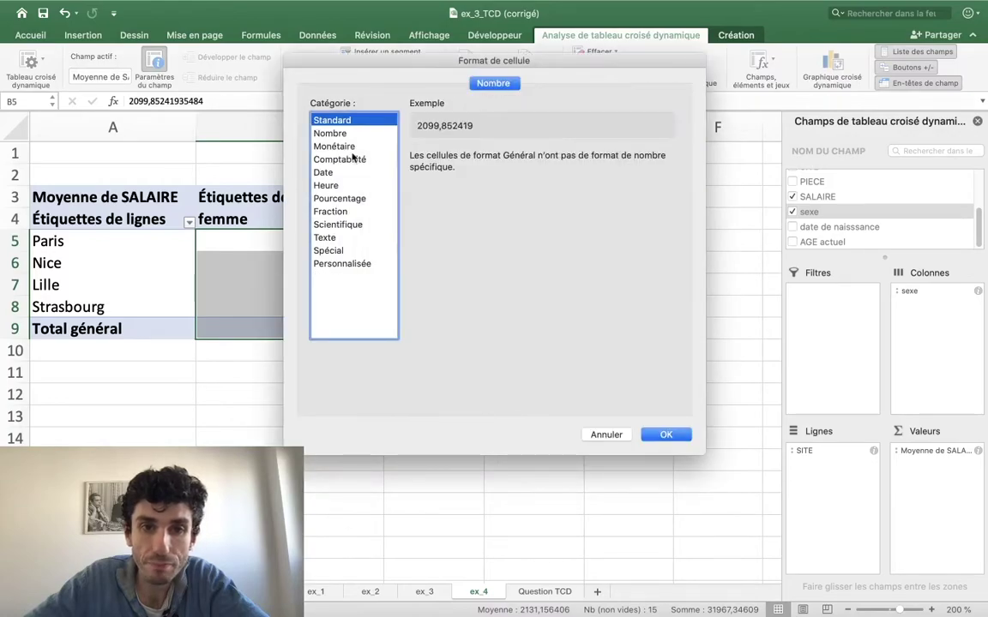
{"action": "left_click", "coordinate": [604, 438]}
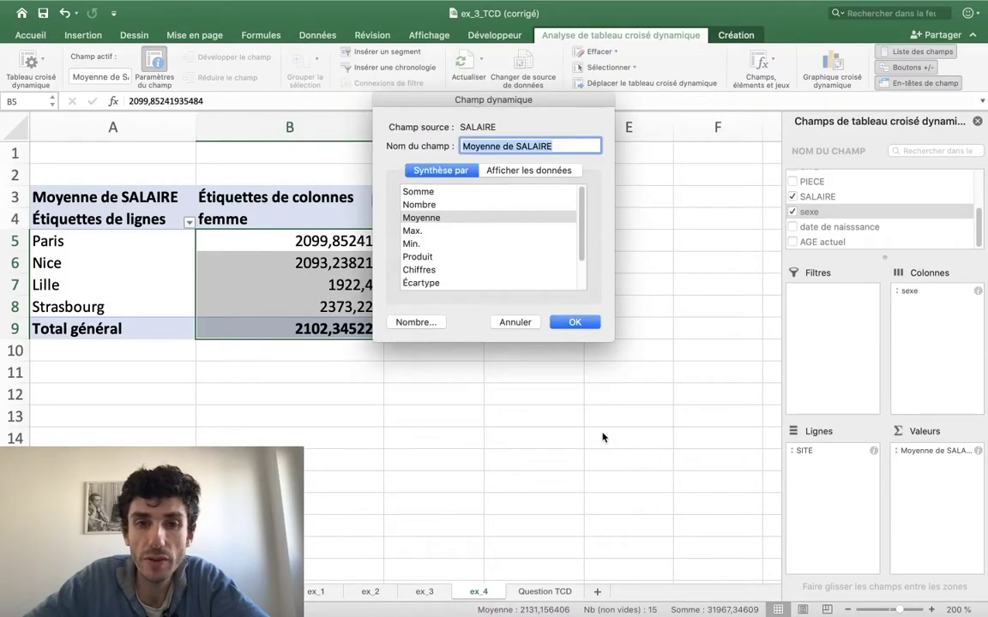
{"action": "left_click", "coordinate": [515, 322]}
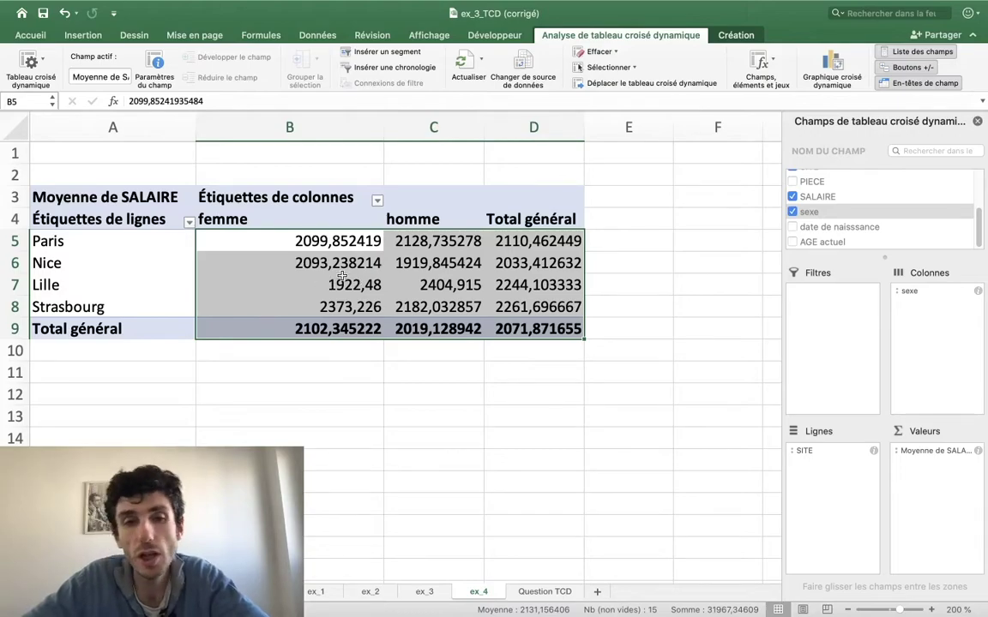
Format the average salaries as Nombre with 0 decimals, e.g. femme 2102, Lille 2244
{"action": "right_click", "coordinate": [366, 295]}
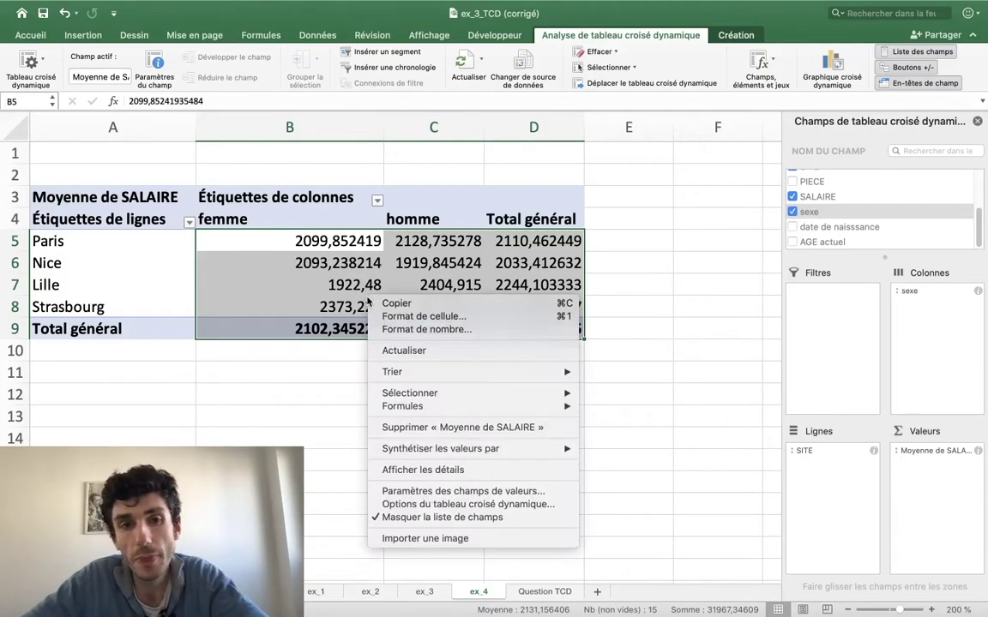
{"action": "left_click", "coordinate": [258, 284]}
{"action": "left_click", "coordinate": [152, 77]}
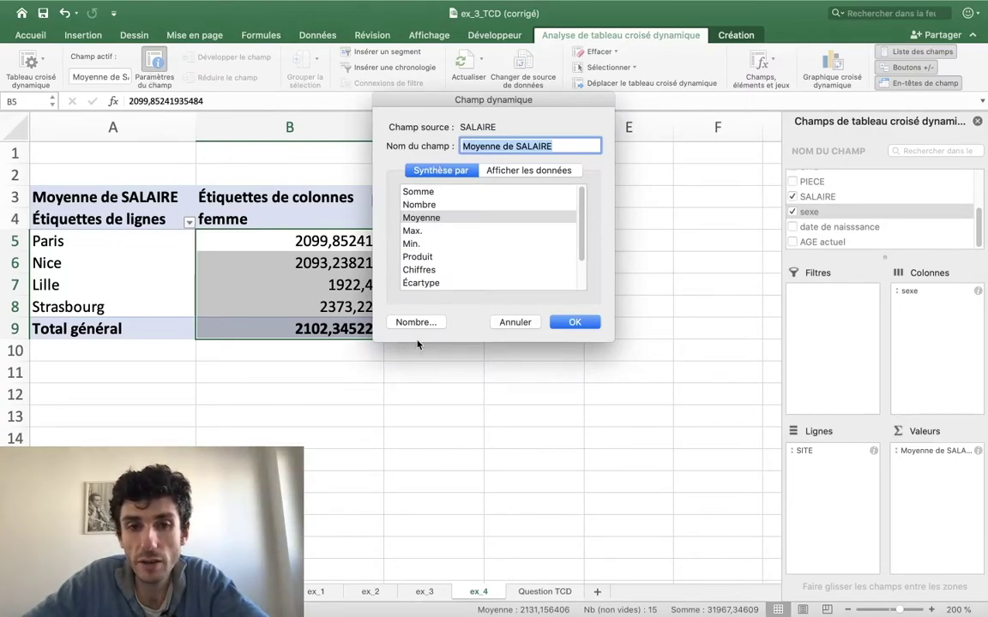
{"action": "left_click", "coordinate": [416, 322]}
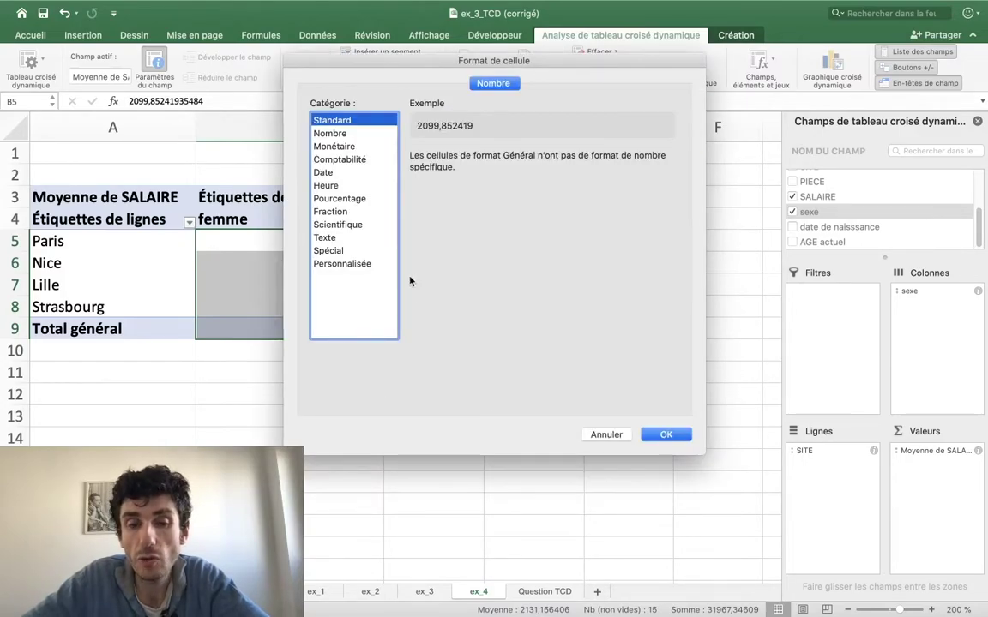
{"action": "left_click", "coordinate": [347, 133]}
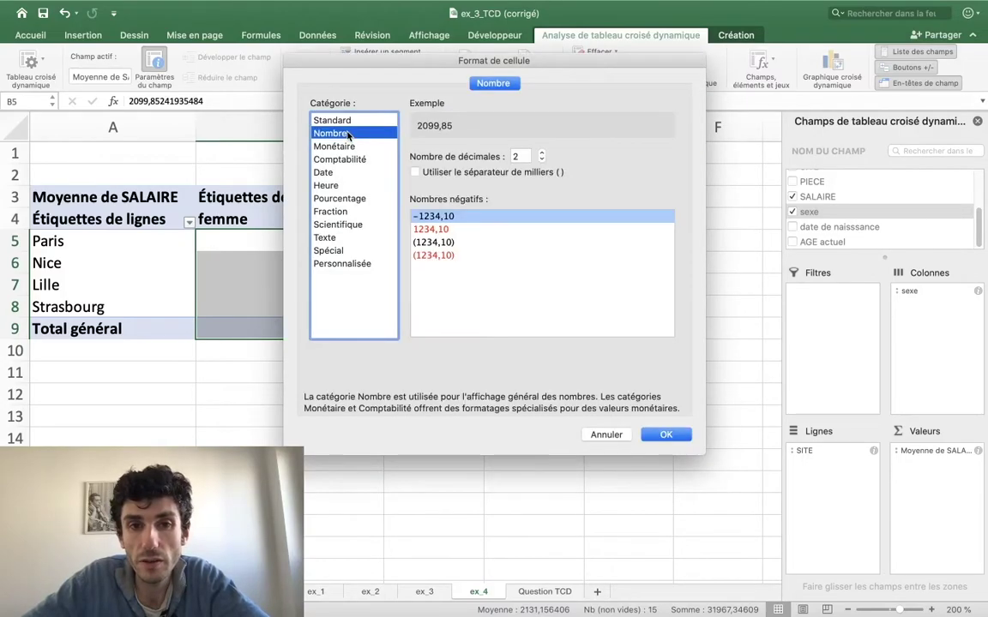
{"action": "left_click", "coordinate": [542, 160]}
{"action": "left_click", "coordinate": [542, 159]}
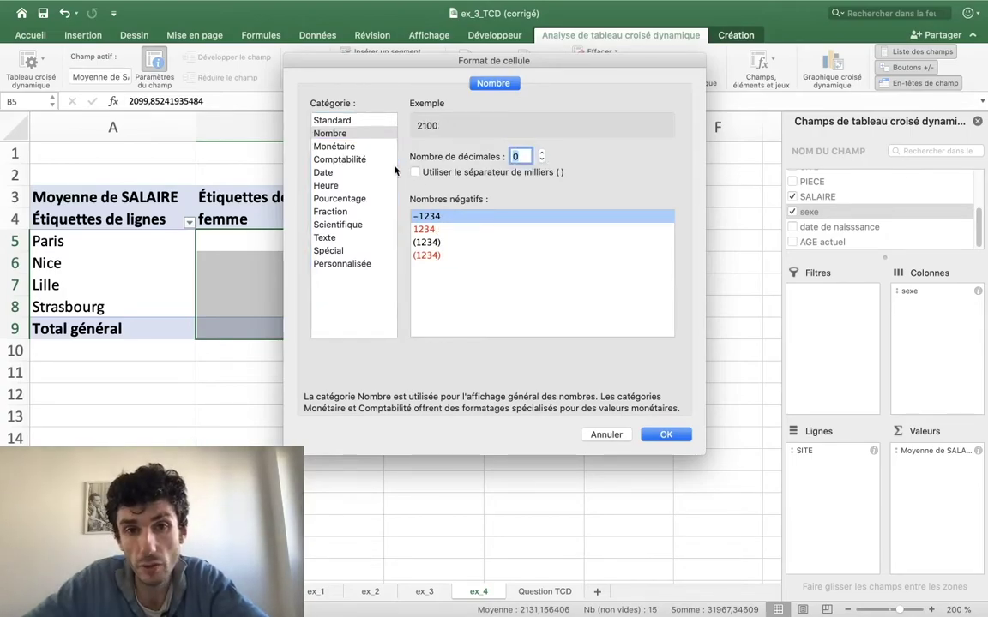
{"action": "left_click", "coordinate": [661, 436]}
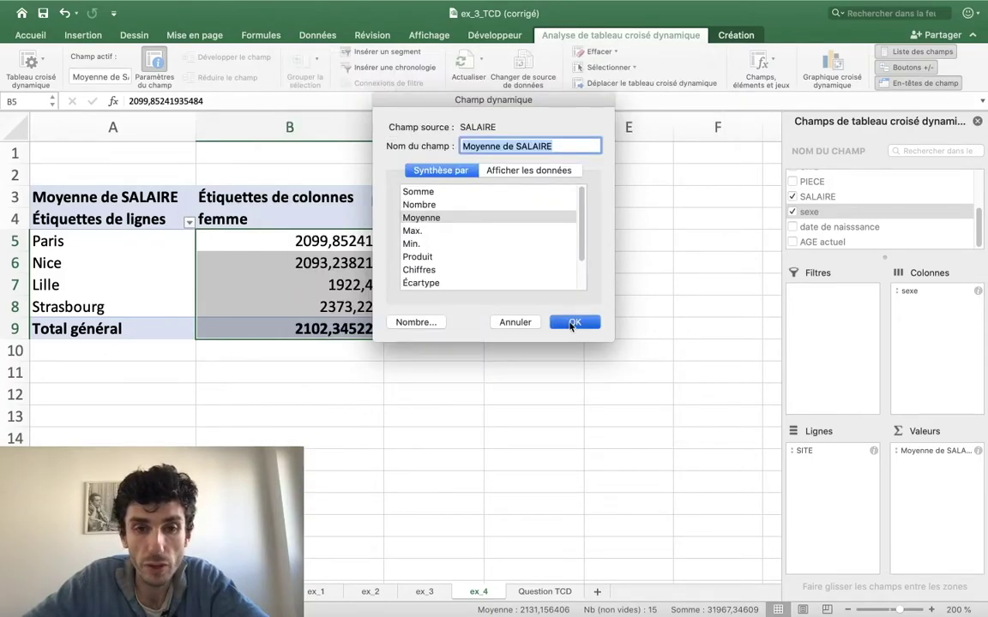
{"action": "left_click", "coordinate": [572, 324]}
{"action": "left_click", "coordinate": [458, 286]}
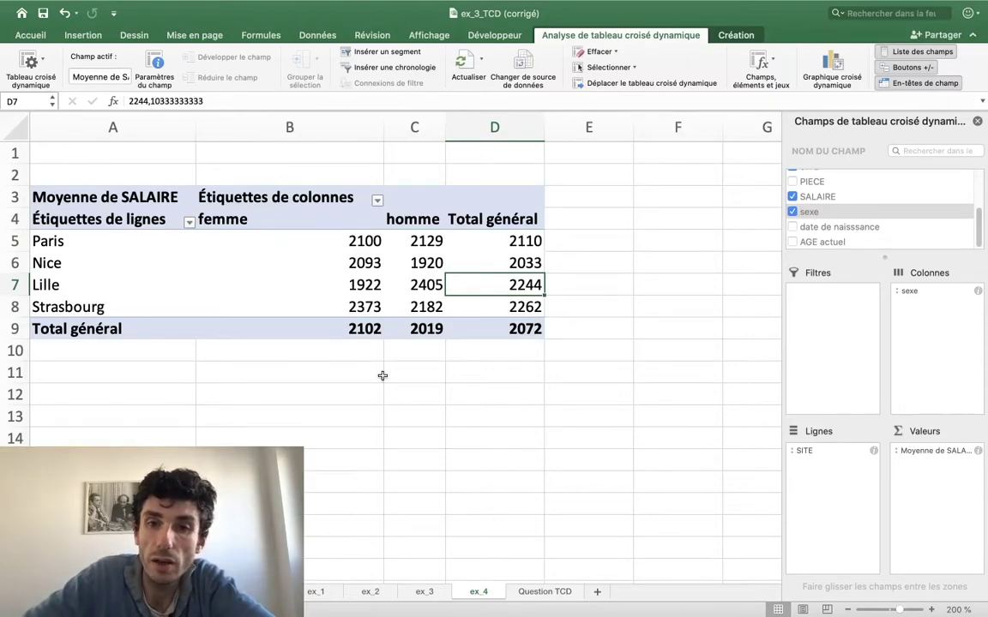
Review the whole-number average salaries per site in the ex_4 pivot
{"action": "left_click", "coordinate": [317, 246]}
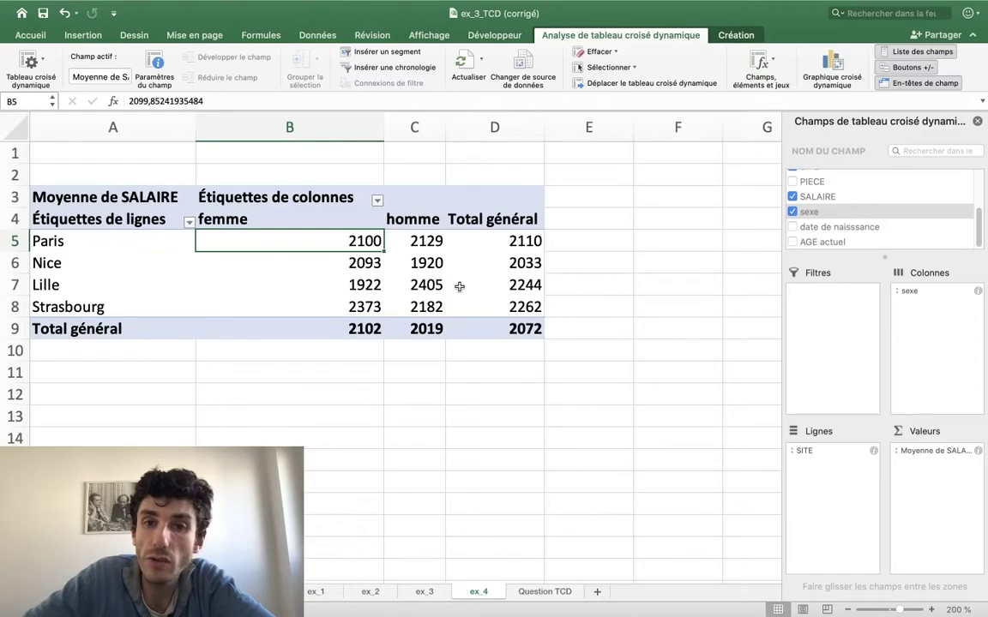
{"action": "scroll", "coordinate": [475, 219], "scroll_direction": "down", "scroll_amount": 3}
{"action": "scroll", "coordinate": [478, 219], "scroll_direction": "down", "scroll_amount": 2}
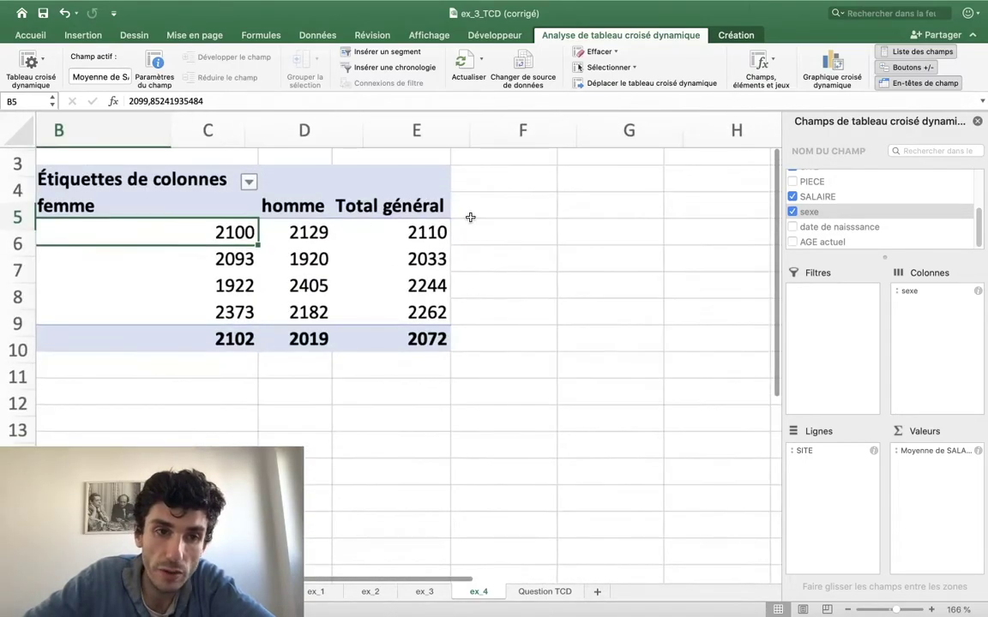
{"action": "scroll", "coordinate": [478, 223], "scroll_direction": "up", "scroll_amount": 5}
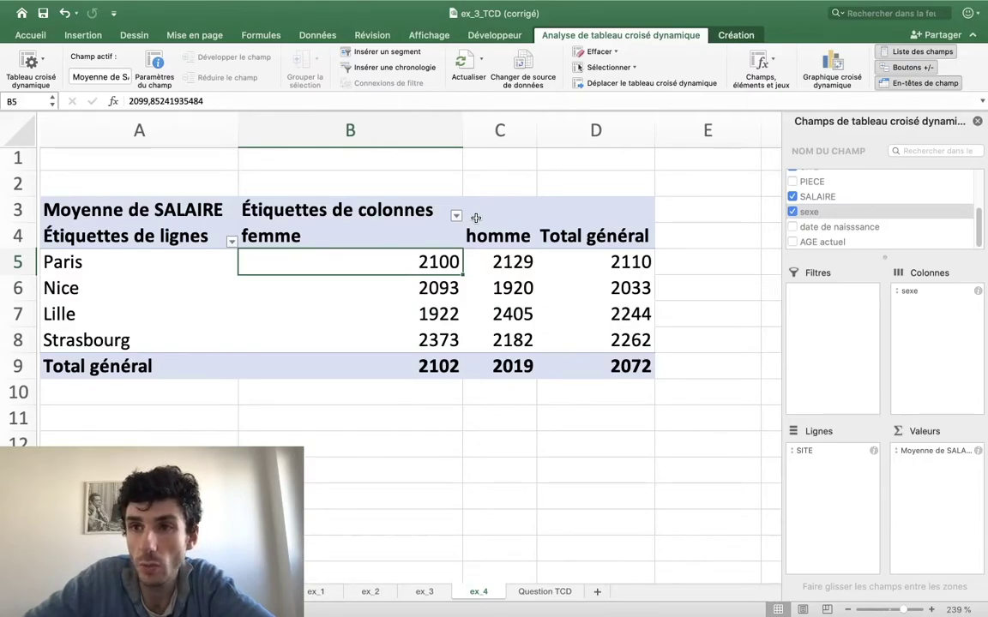
{"action": "scroll", "coordinate": [476, 218], "scroll_direction": "right", "scroll_amount": 1}
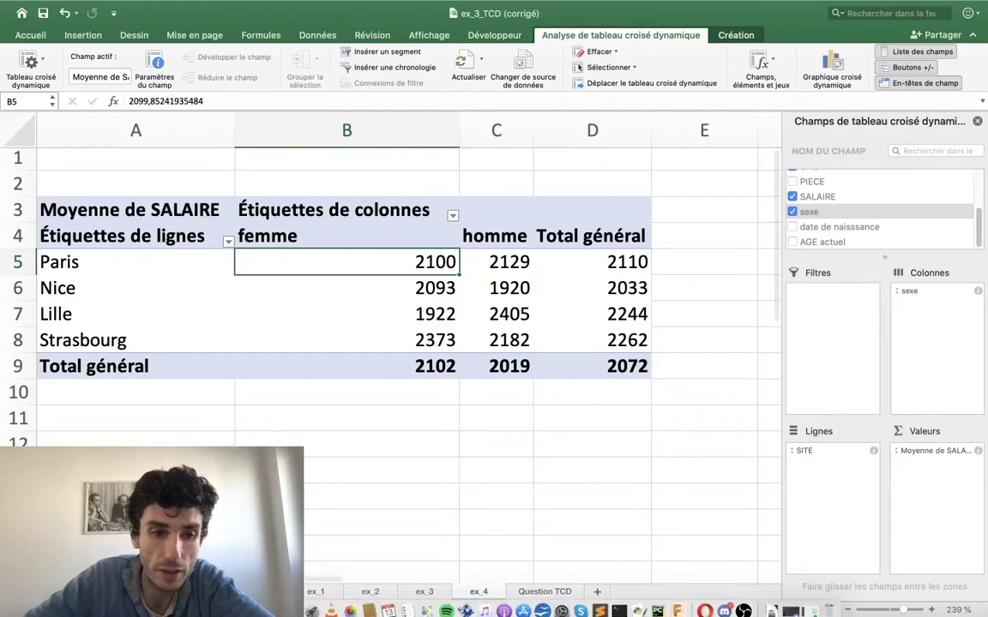
Read question 5 on the Question TCD sheet, then return to ex_4
{"action": "key", "text": "ctrl+Page_Up"}
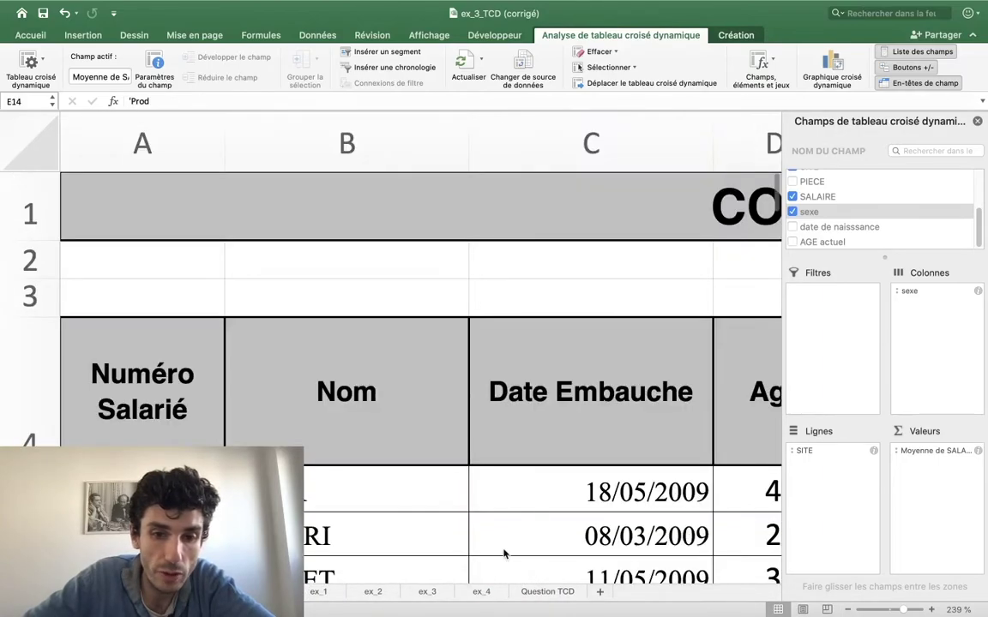
{"action": "left_click", "coordinate": [549, 592]}
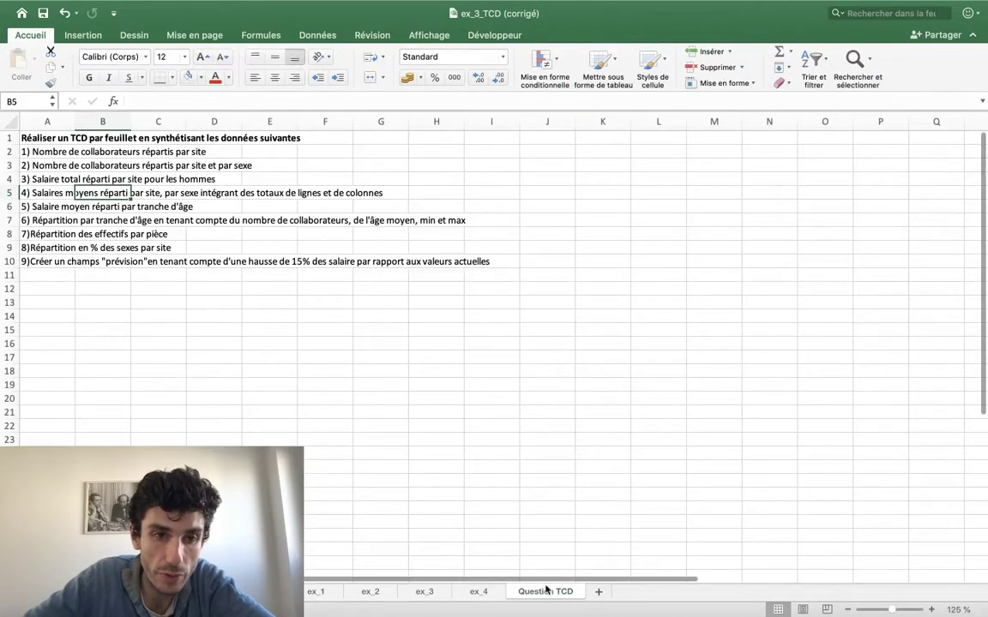
{"action": "left_click", "coordinate": [41, 211]}
{"action": "key", "text": "Right"}
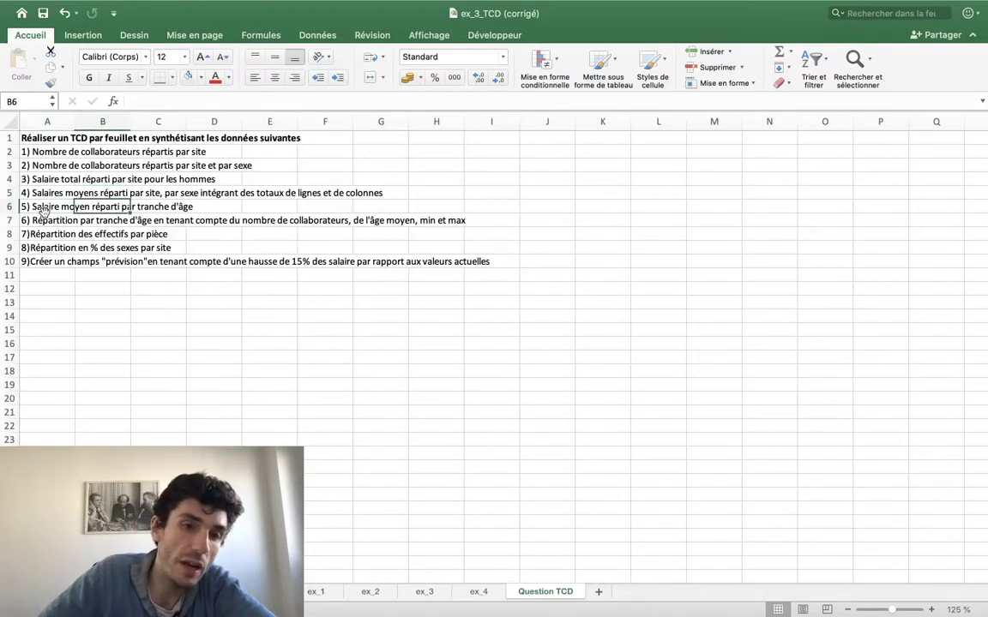
{"action": "left_click", "coordinate": [43, 210]}
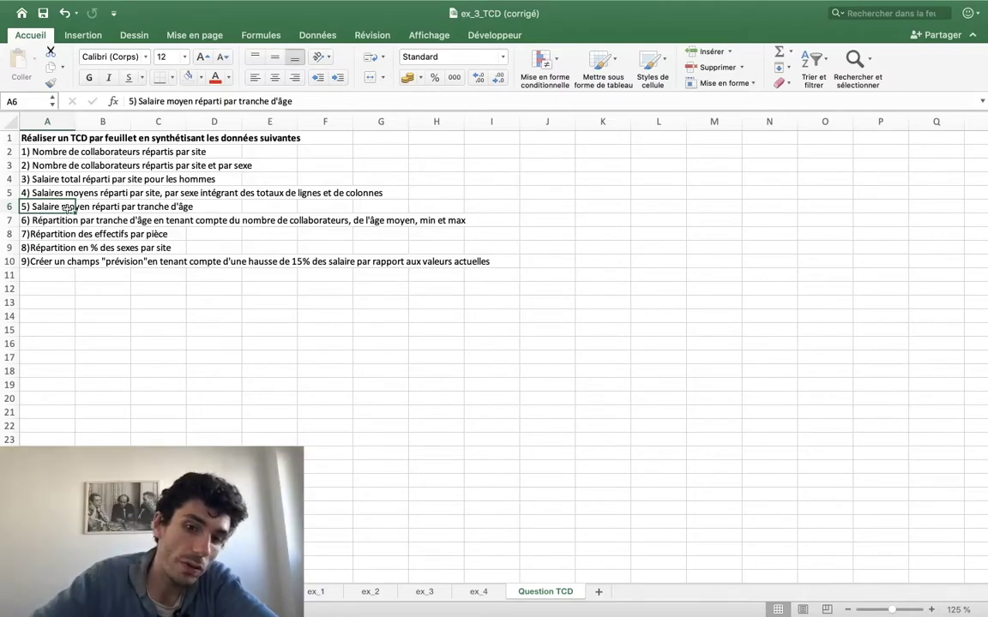
{"action": "left_click", "coordinate": [478, 591]}
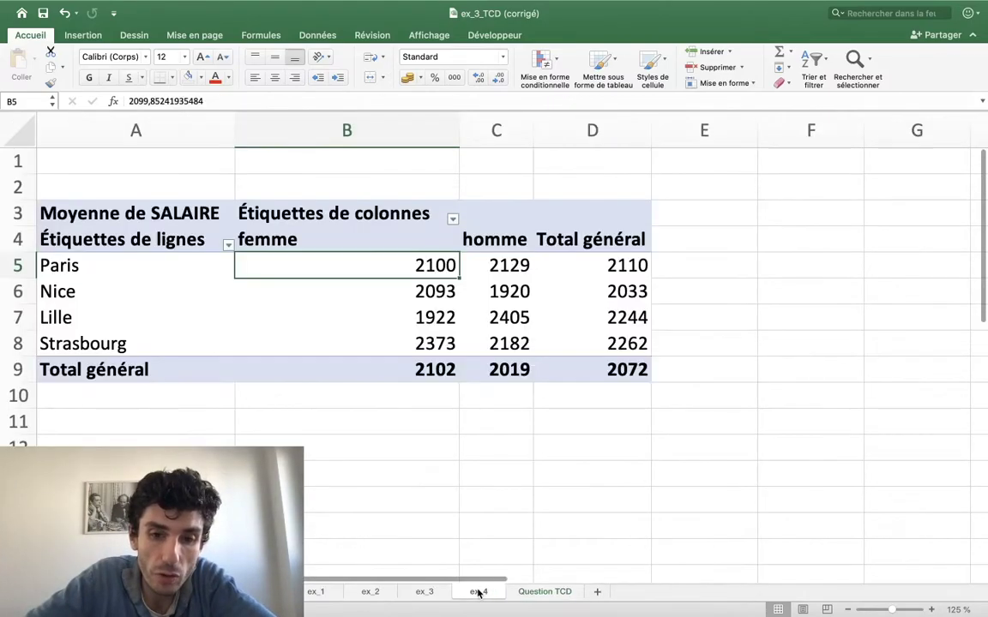
Scroll through the source employee data sheet to review the AGE actuel column
{"action": "left_click", "coordinate": [430, 590]}
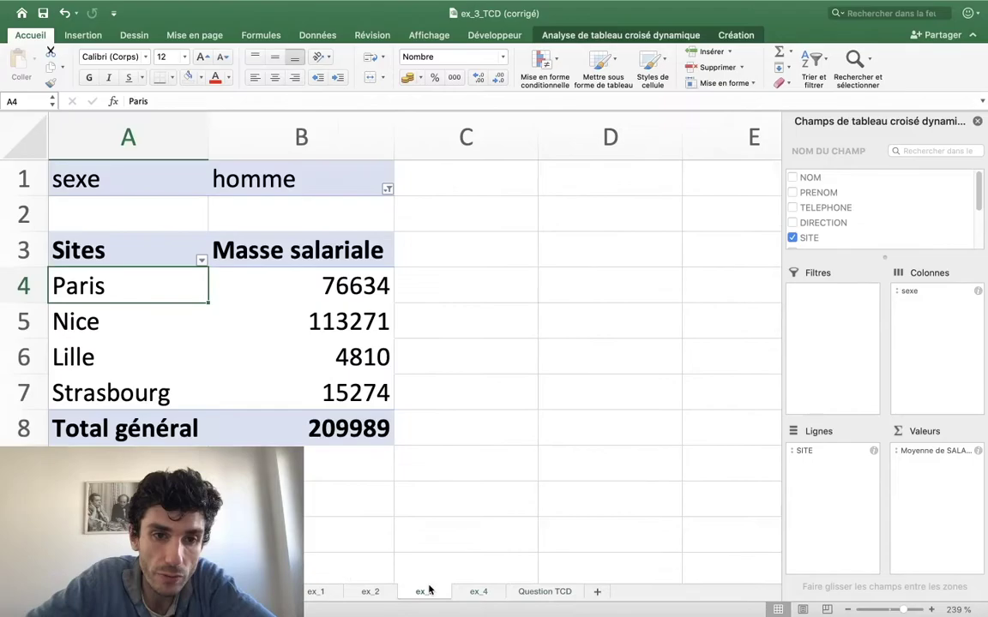
{"action": "left_click", "coordinate": [257, 591]}
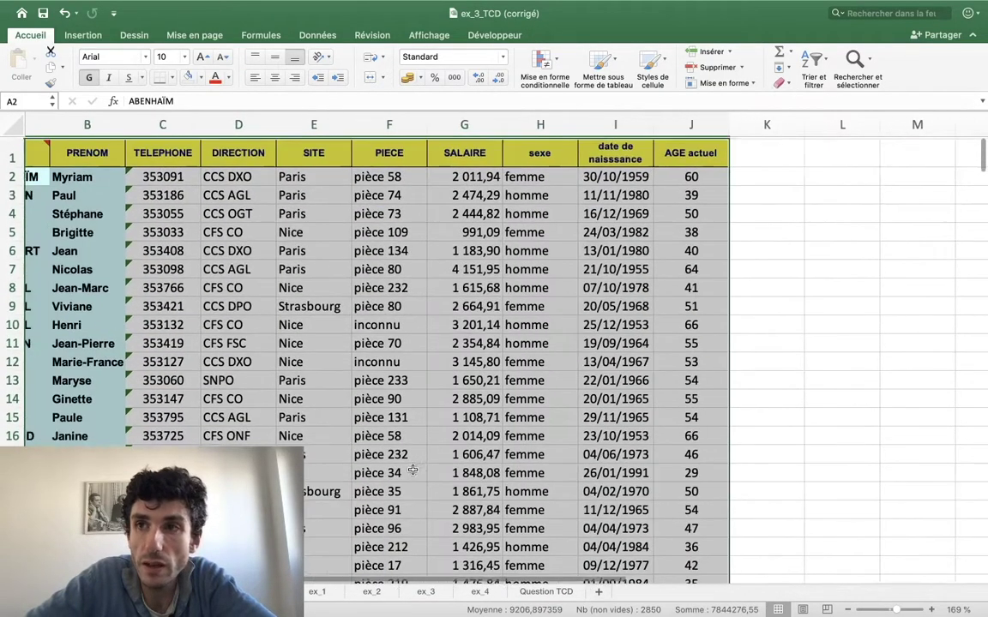
{"action": "scroll", "coordinate": [417, 469], "scroll_direction": "down", "scroll_amount": 3}
{"action": "scroll", "coordinate": [417, 469], "scroll_direction": "up", "scroll_amount": 3}
{"action": "scroll", "coordinate": [515, 412], "scroll_direction": "down", "scroll_amount": 1}
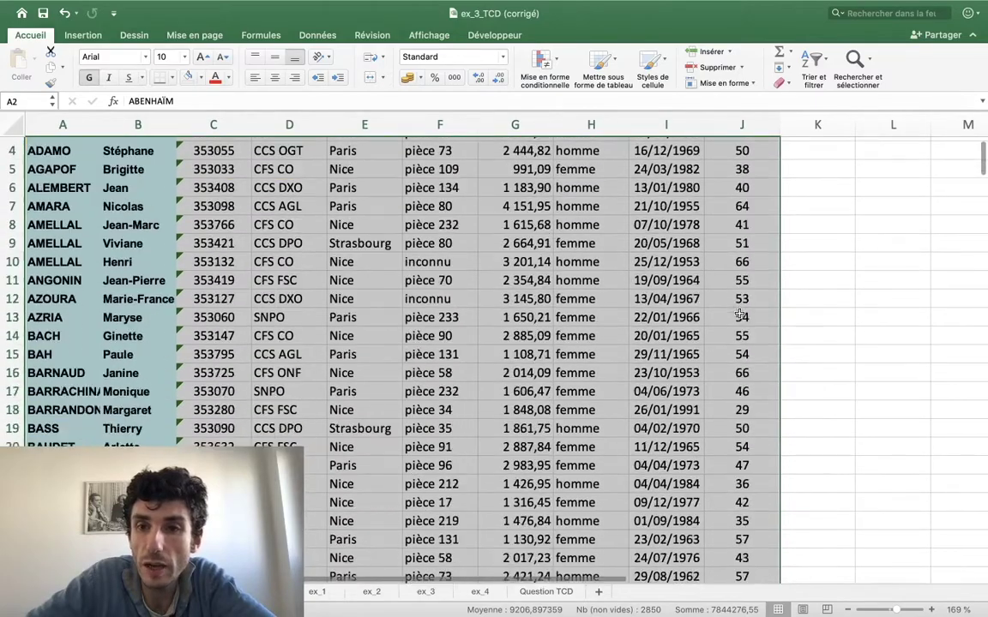
{"action": "scroll", "coordinate": [741, 315], "scroll_direction": "down", "scroll_amount": 9}
{"action": "scroll", "coordinate": [741, 314], "scroll_direction": "down", "scroll_amount": 5}
{"action": "scroll", "coordinate": [741, 315], "scroll_direction": "up", "scroll_amount": 15}
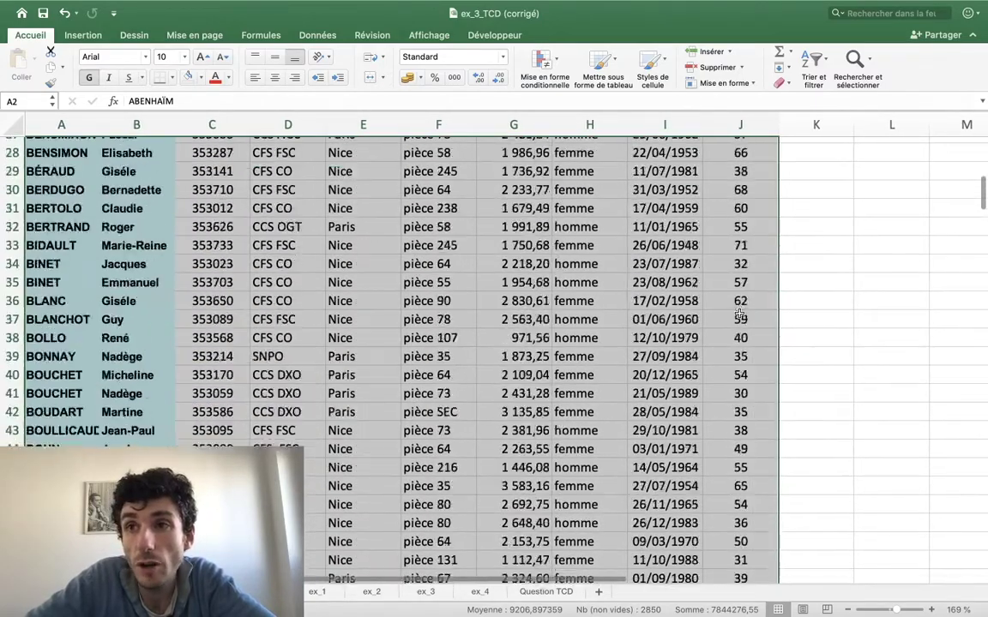
{"action": "scroll", "coordinate": [739, 314], "scroll_direction": "down", "scroll_amount": 5}
{"action": "scroll", "coordinate": [739, 315], "scroll_direction": "down", "scroll_amount": 9}
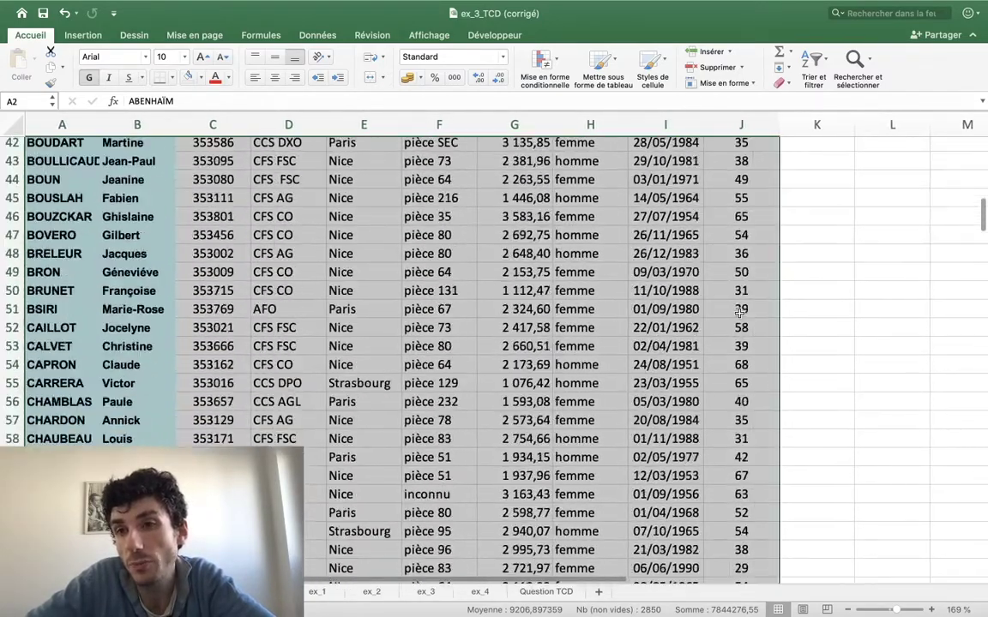
{"action": "scroll", "coordinate": [740, 314], "scroll_direction": "down", "scroll_amount": 5}
{"action": "scroll", "coordinate": [739, 314], "scroll_direction": "up", "scroll_amount": 15}
{"action": "scroll", "coordinate": [741, 314], "scroll_direction": "down", "scroll_amount": 6}
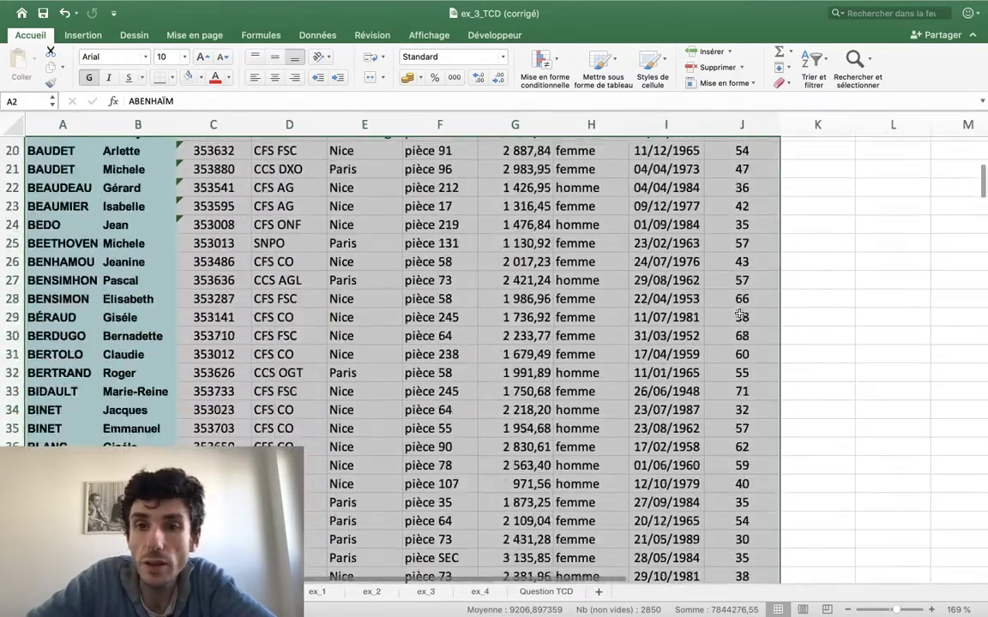
{"action": "scroll", "coordinate": [741, 315], "scroll_direction": "down", "scroll_amount": 9}
{"action": "scroll", "coordinate": [741, 315], "scroll_direction": "down", "scroll_amount": 7}
{"action": "scroll", "coordinate": [740, 314], "scroll_direction": "down", "scroll_amount": 12}
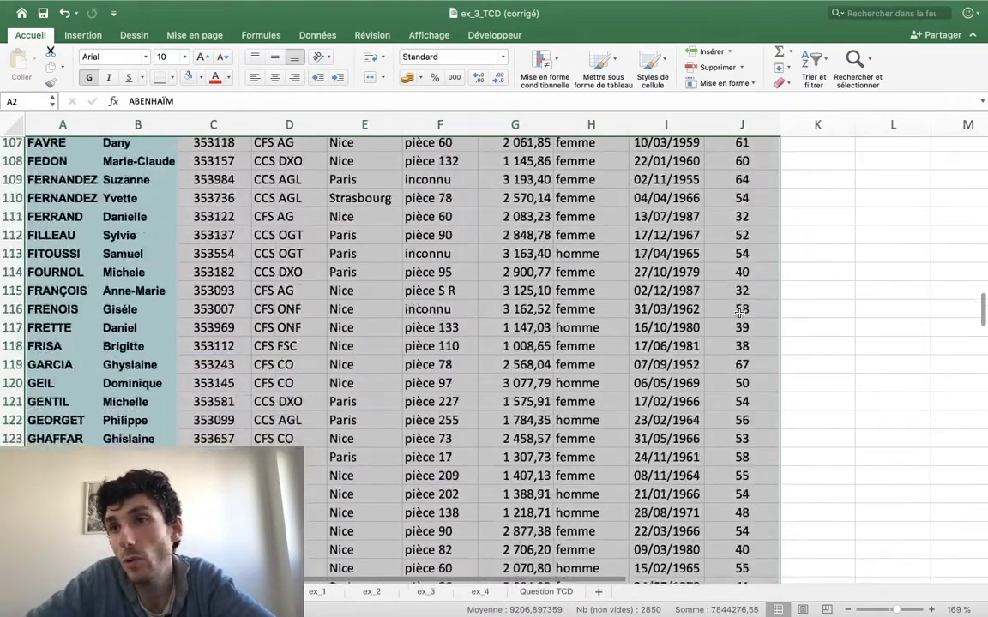
{"action": "scroll", "coordinate": [739, 314], "scroll_direction": "down", "scroll_amount": 7}
{"action": "scroll", "coordinate": [739, 314], "scroll_direction": "down", "scroll_amount": 6}
{"action": "scroll", "coordinate": [739, 313], "scroll_direction": "up", "scroll_amount": 19}
{"action": "scroll", "coordinate": [739, 314], "scroll_direction": "up", "scroll_amount": 14}
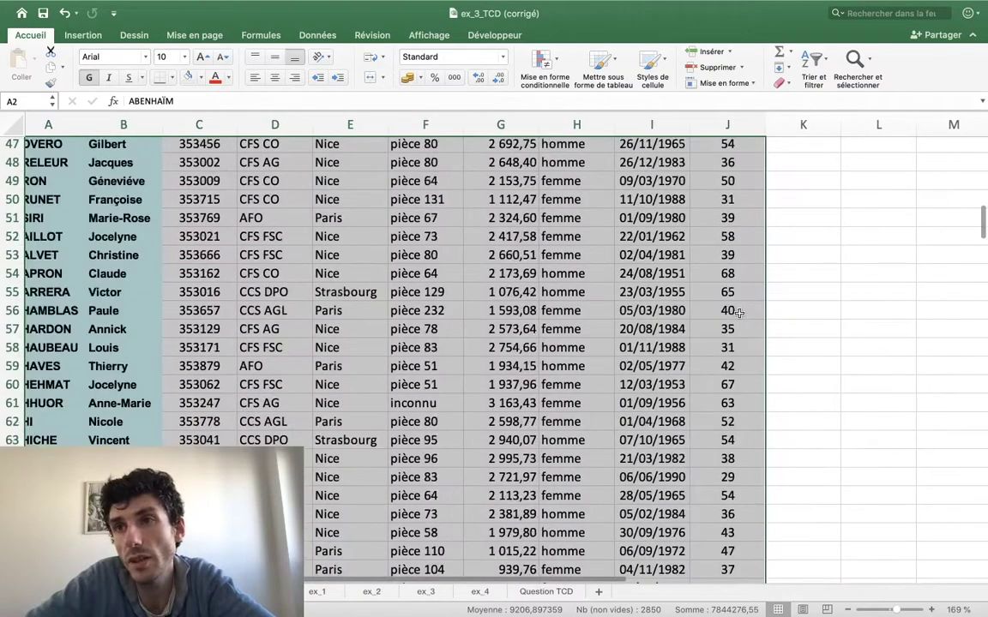
{"action": "scroll", "coordinate": [739, 314], "scroll_direction": "up", "scroll_amount": 15}
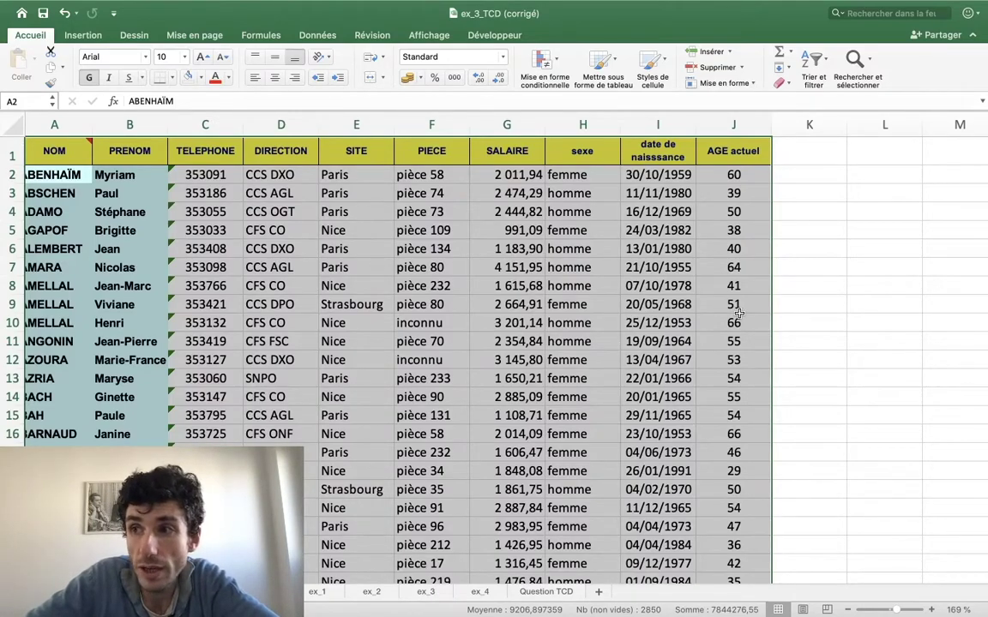
{"action": "scroll", "coordinate": [735, 310], "scroll_direction": "left", "scroll_amount": 1}
{"action": "scroll", "coordinate": [735, 310], "scroll_direction": "down", "scroll_amount": 5}
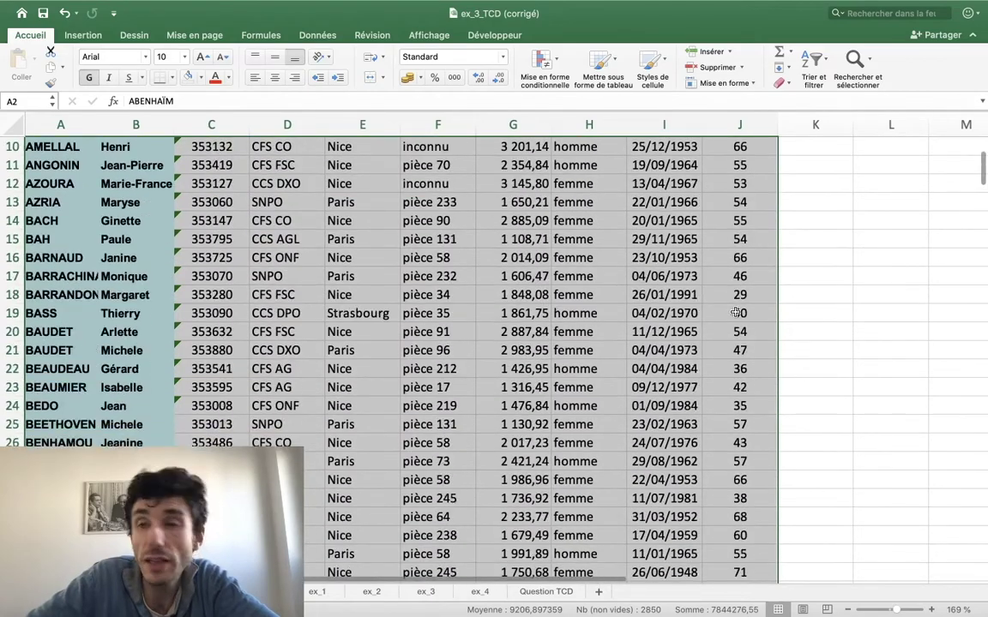
{"action": "scroll", "coordinate": [735, 311], "scroll_direction": "down", "scroll_amount": 5}
{"action": "scroll", "coordinate": [735, 311], "scroll_direction": "up", "scroll_amount": 10}
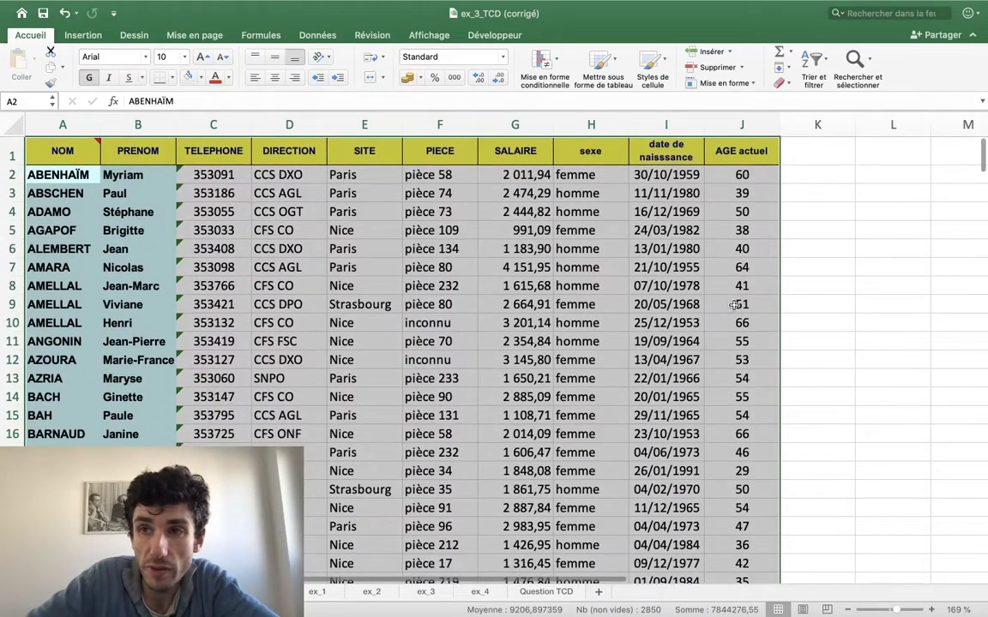
{"action": "scroll", "coordinate": [733, 378], "scroll_direction": "down", "scroll_amount": 3}
{"action": "scroll", "coordinate": [733, 378], "scroll_direction": "up", "scroll_amount": 3}
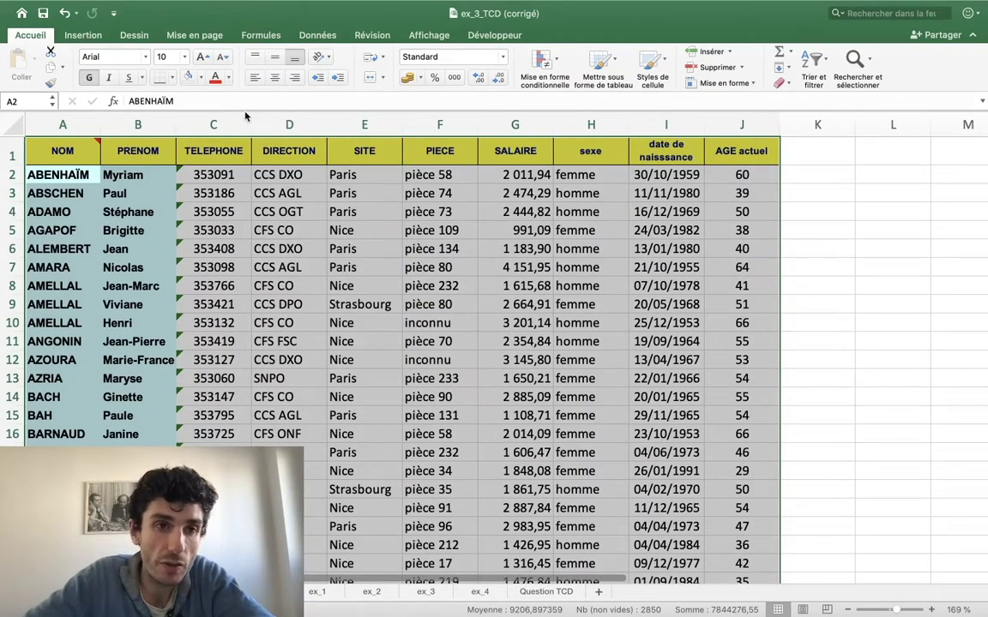
{"action": "left_click", "coordinate": [83, 35]}
{"action": "left_click", "coordinate": [39, 60]}
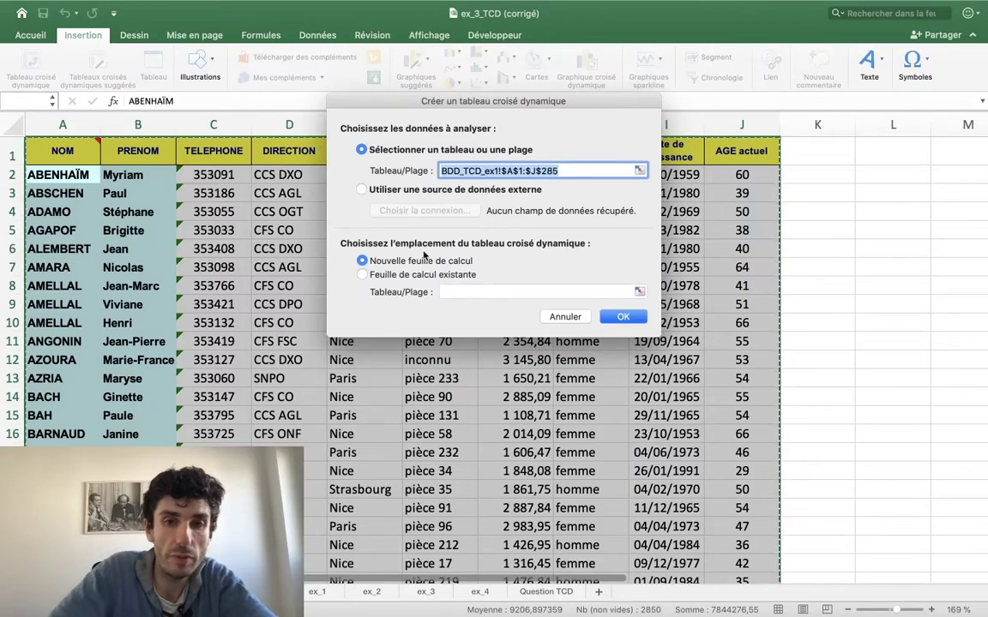
{"action": "key", "text": "Return"}
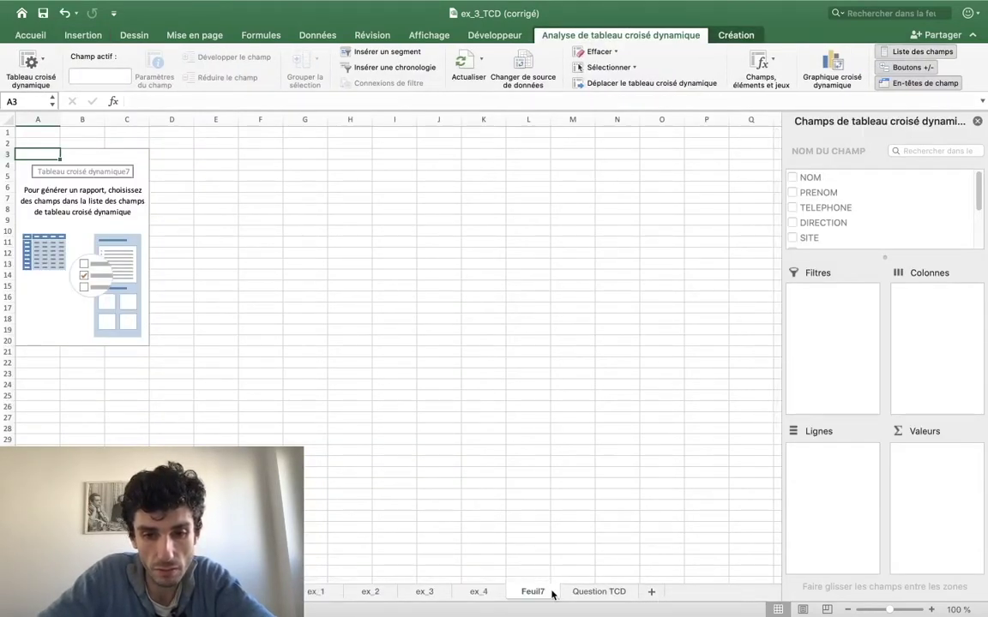
{"action": "key", "text": "BackSpace"}
{"action": "type", "text": "x_5"}
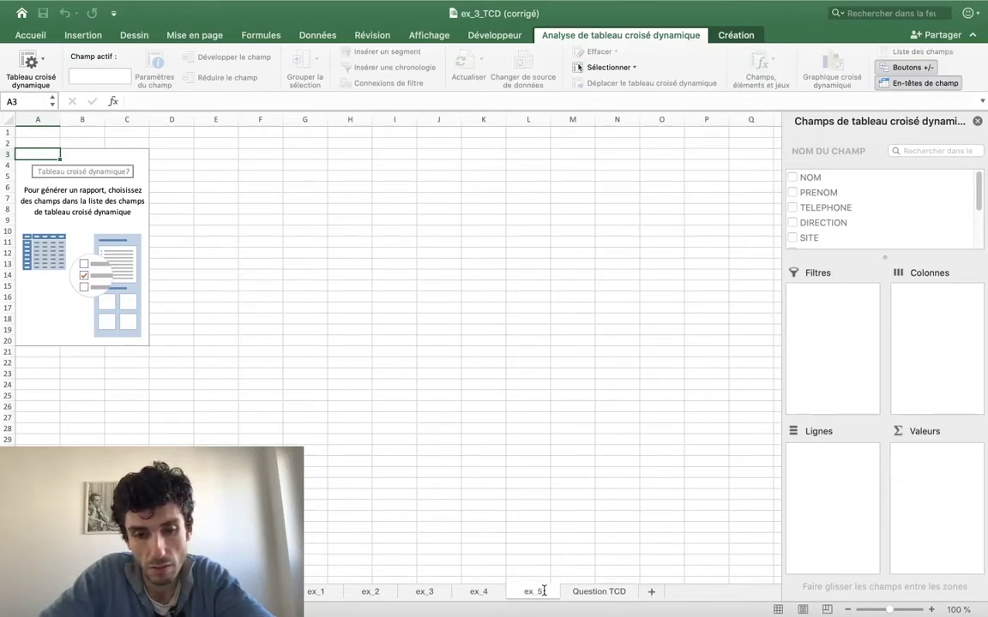
{"action": "key", "text": "Return"}
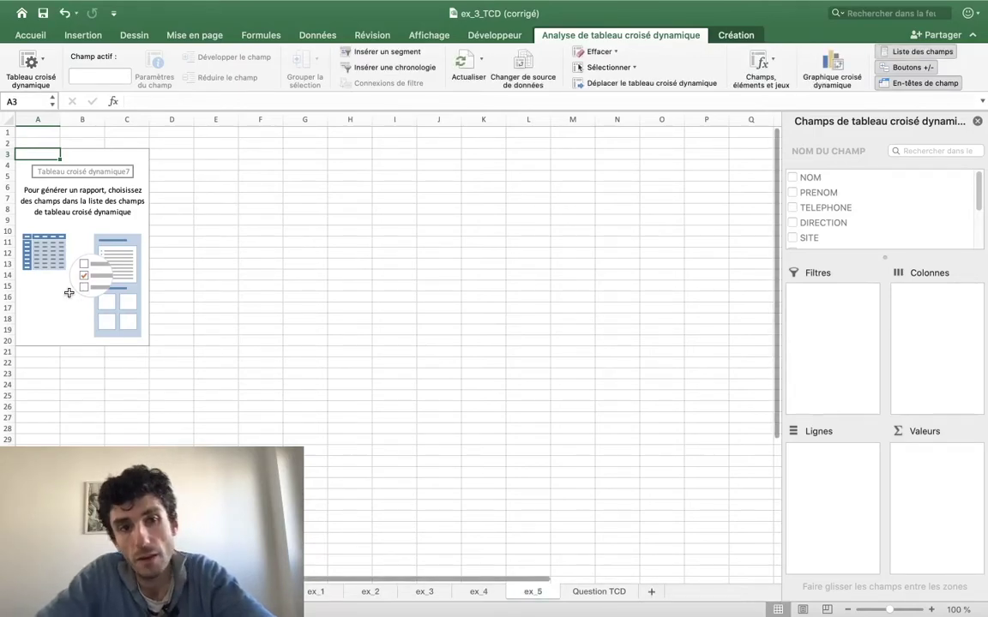
{"action": "left_click", "coordinate": [69, 293]}
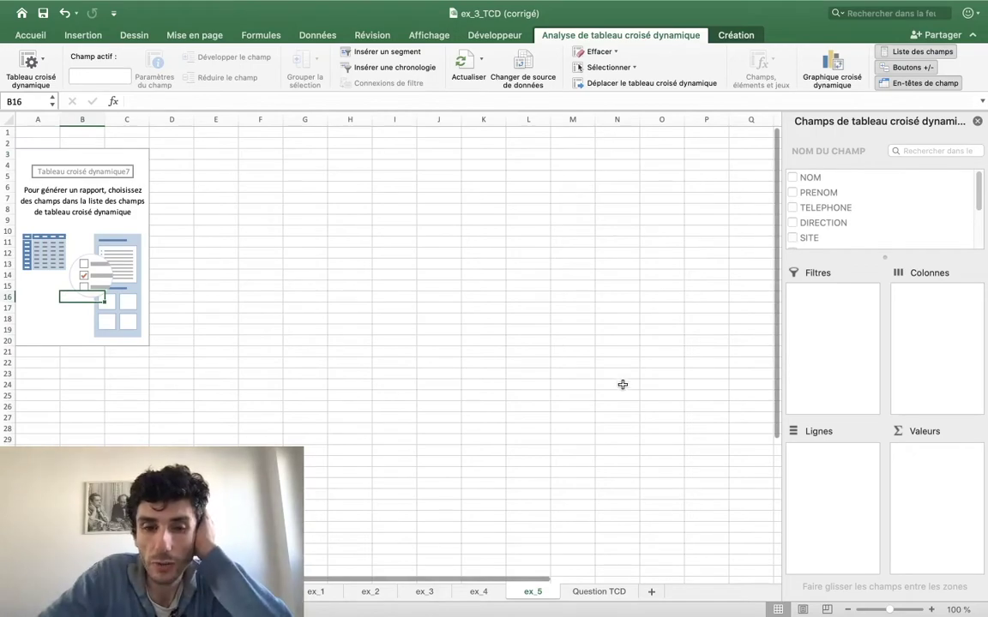
{"action": "left_click", "coordinate": [598, 592]}
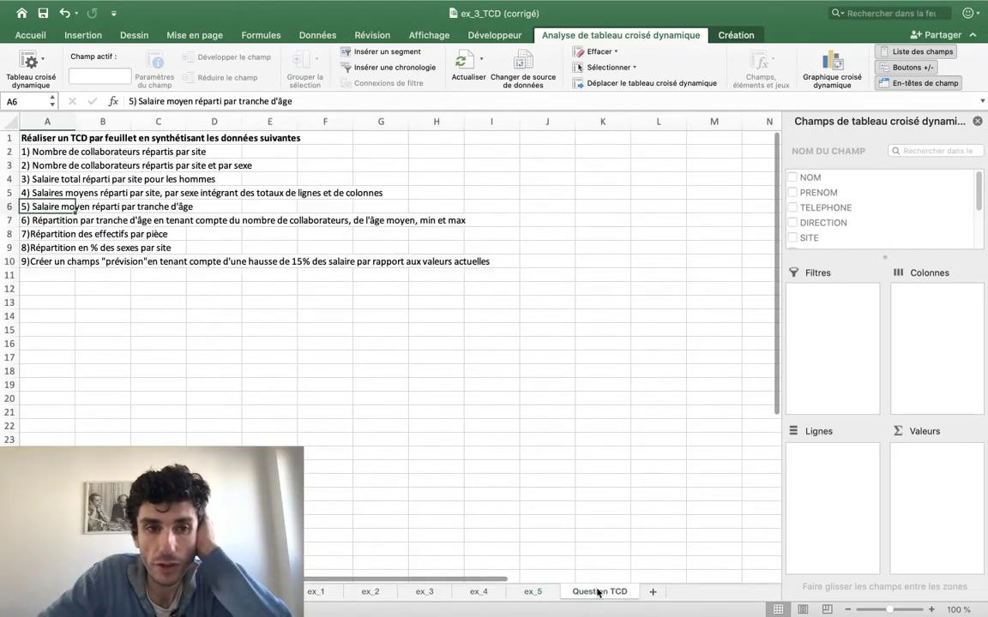
{"action": "left_click", "coordinate": [547, 592]}
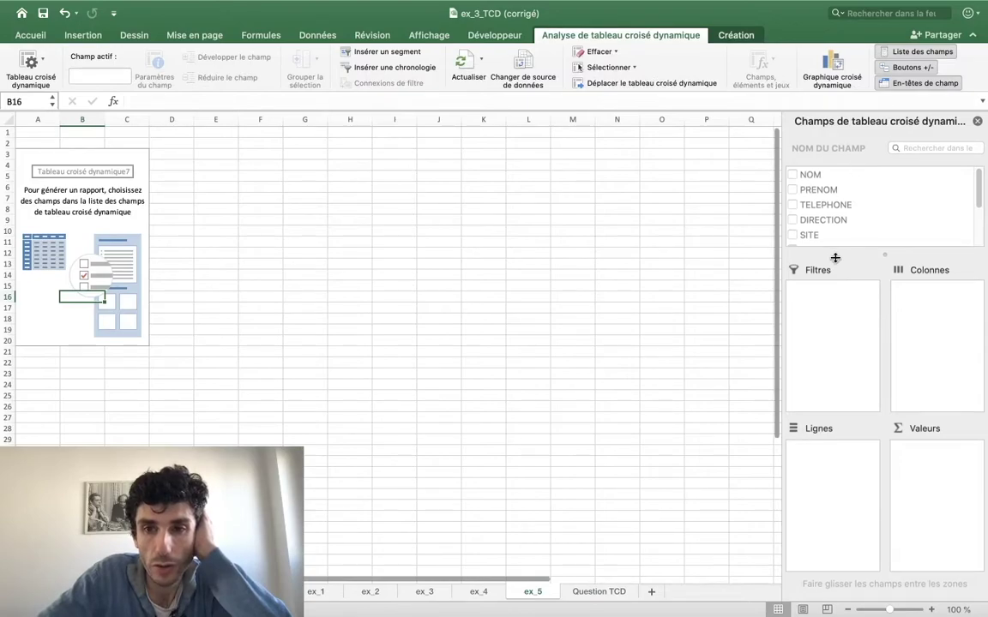
Add SALAIRE to the ex_5 values as Moyenne, Nombre format with 1 decimal, showing 2072
{"action": "scroll", "coordinate": [843, 223], "scroll_direction": "down", "scroll_amount": 3}
{"action": "left_click_drag", "start_coordinate": [815, 196], "coordinate": [939, 456]}
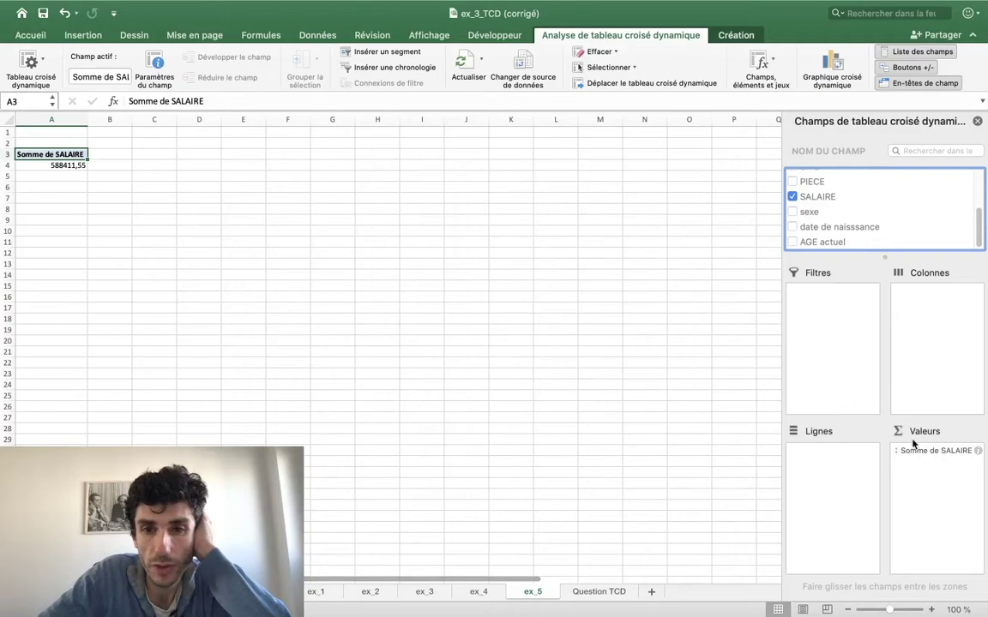
{"action": "left_click", "coordinate": [978, 452]}
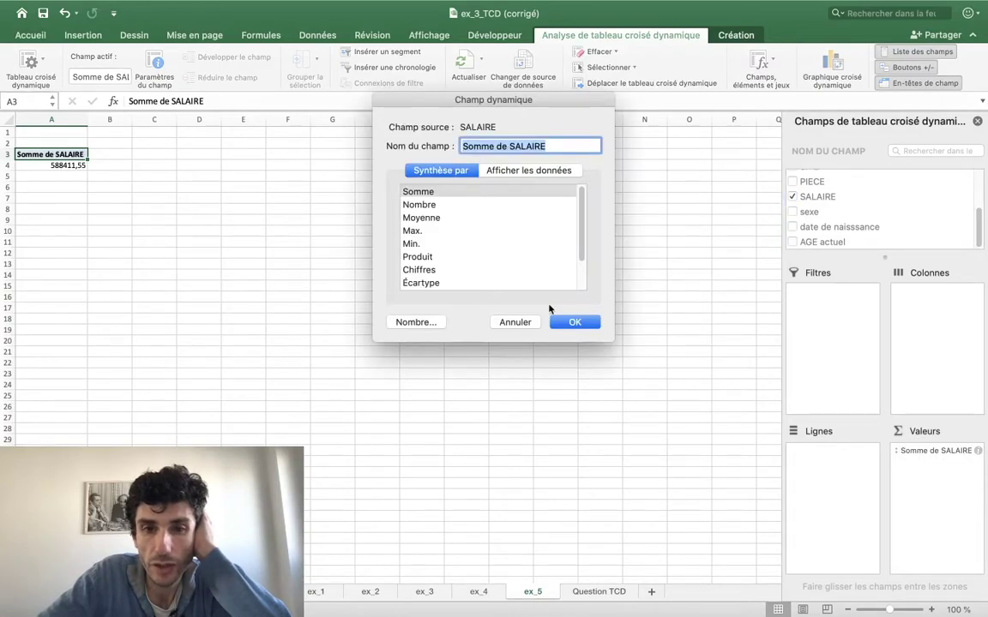
{"action": "left_click", "coordinate": [442, 217]}
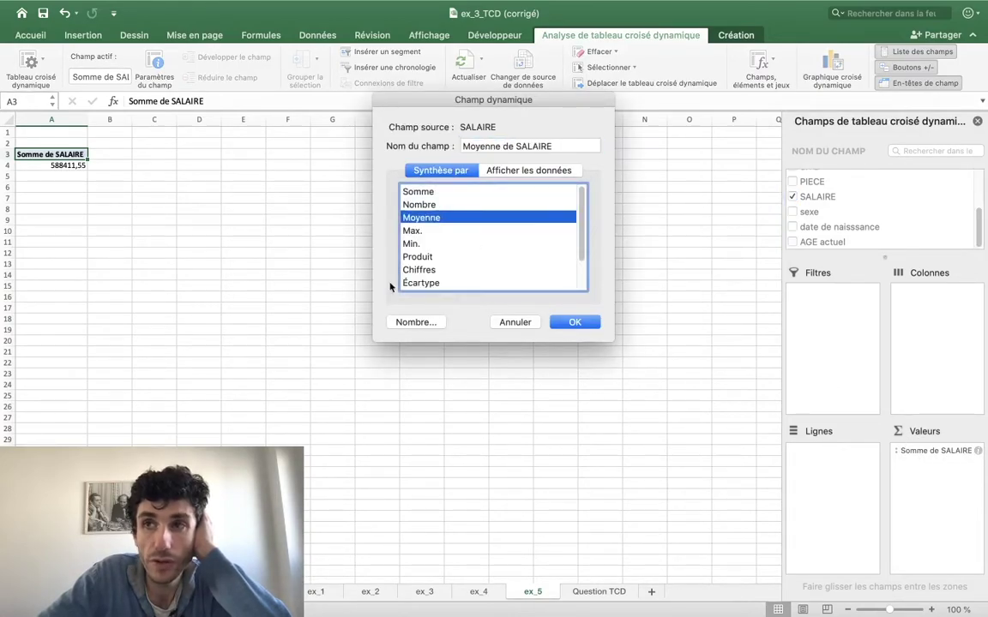
{"action": "left_click", "coordinate": [400, 322]}
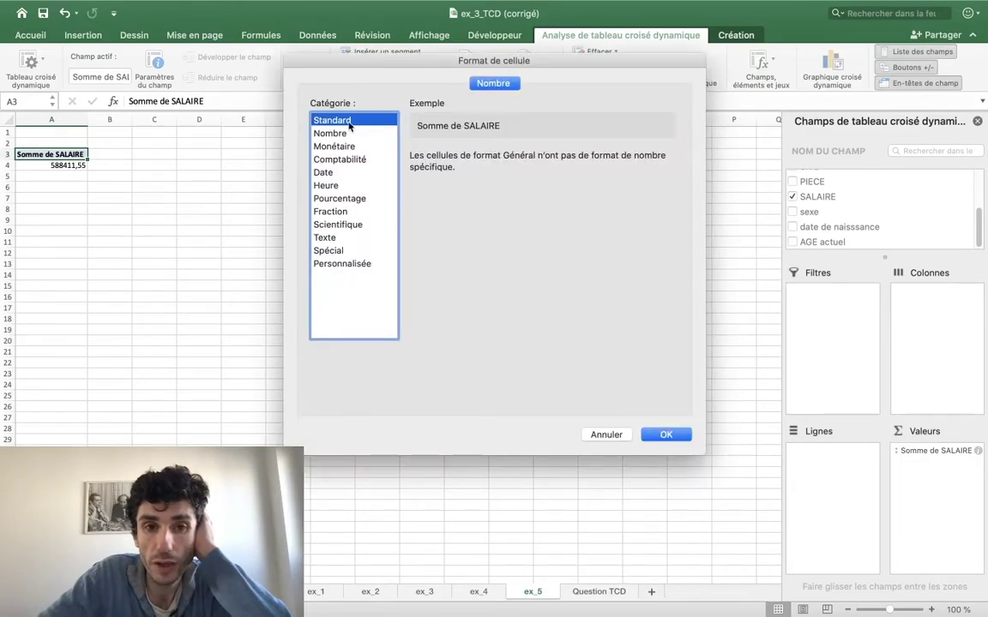
{"action": "left_click", "coordinate": [346, 135]}
{"action": "left_click", "coordinate": [541, 160]}
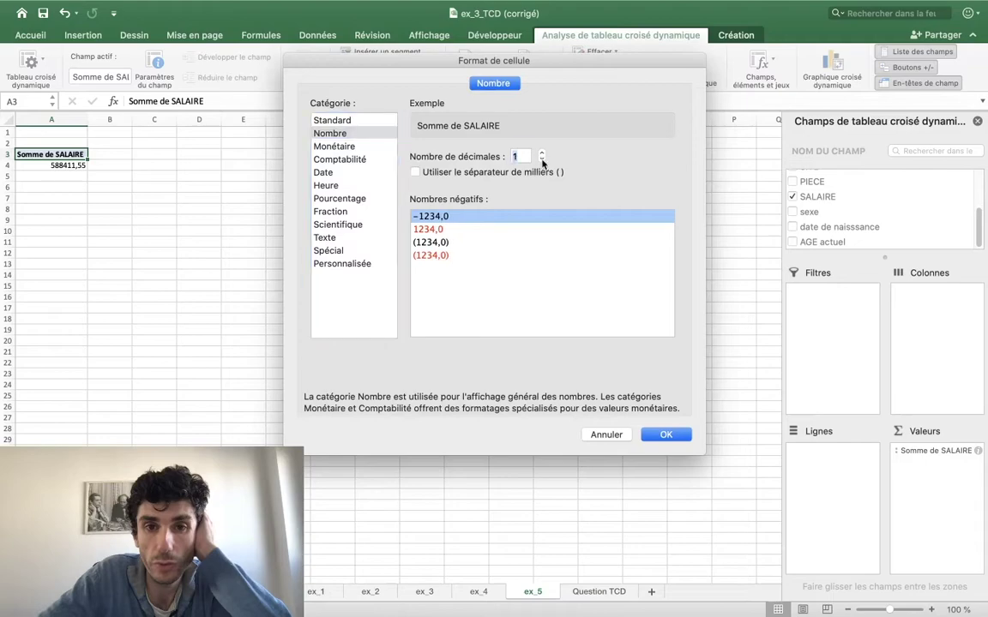
{"action": "left_click", "coordinate": [684, 441]}
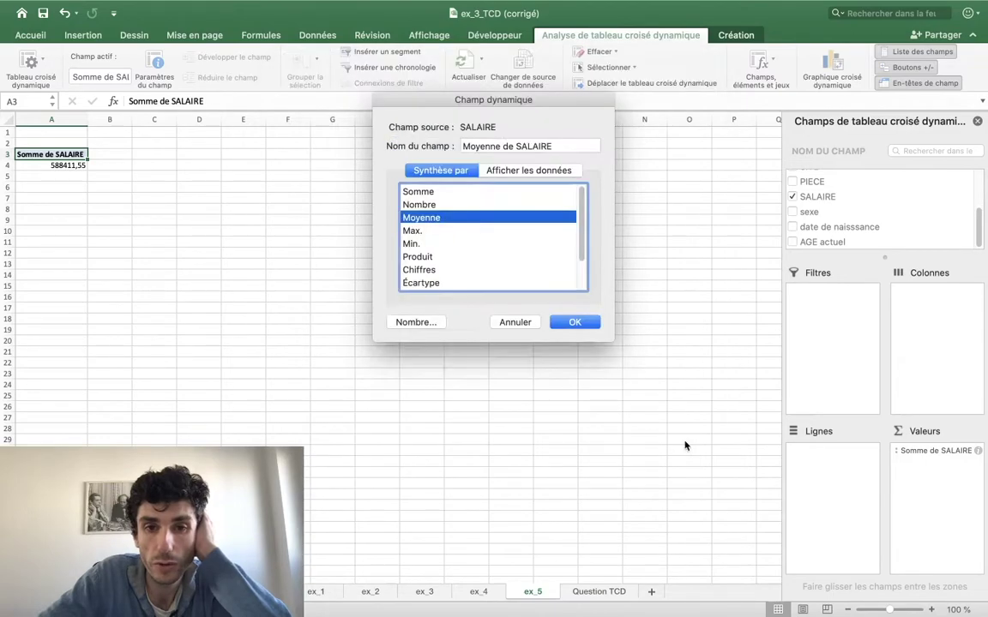
{"action": "left_click", "coordinate": [576, 322]}
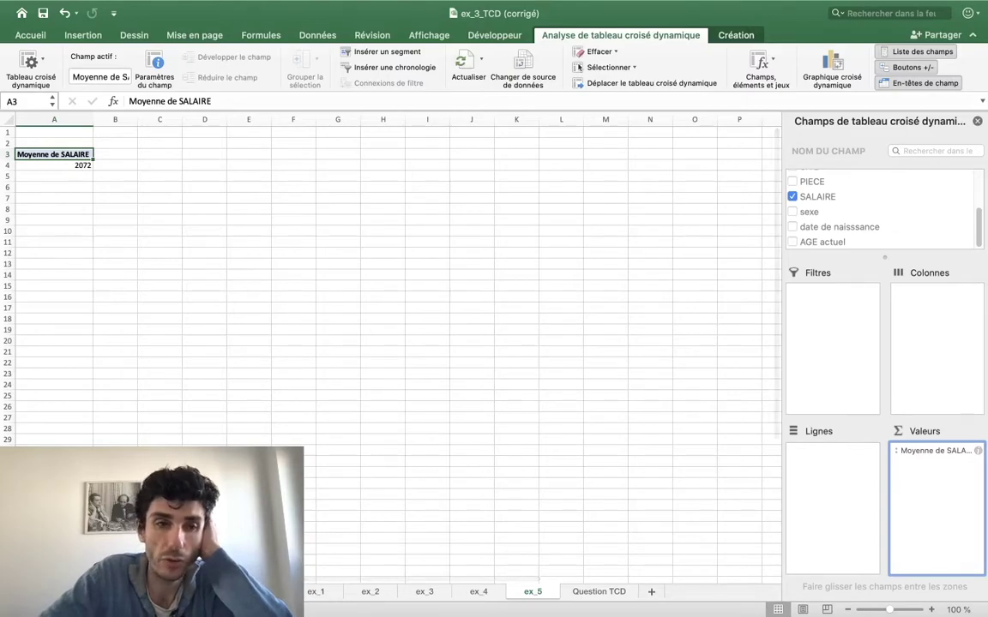
Put AGE actuel in Lignes so each current age gets its average salary row
{"action": "scroll", "coordinate": [146, 203], "scroll_direction": "up", "scroll_amount": 5}
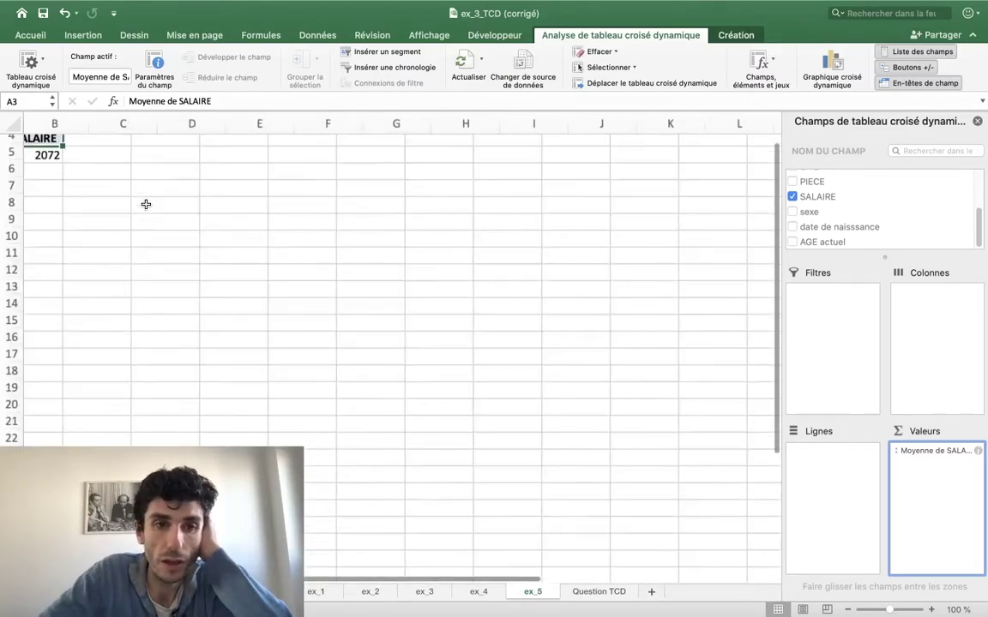
{"action": "scroll", "coordinate": [146, 204], "scroll_direction": "up", "scroll_amount": 3}
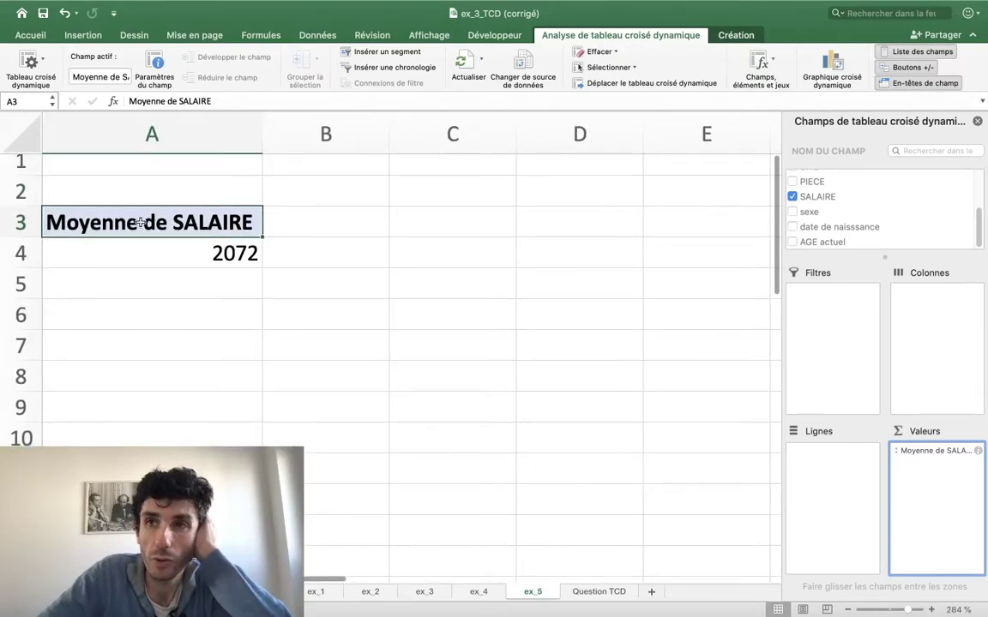
{"action": "scroll", "coordinate": [141, 223], "scroll_direction": "up", "scroll_amount": 1}
{"action": "scroll", "coordinate": [141, 223], "scroll_direction": "up", "scroll_amount": 1}
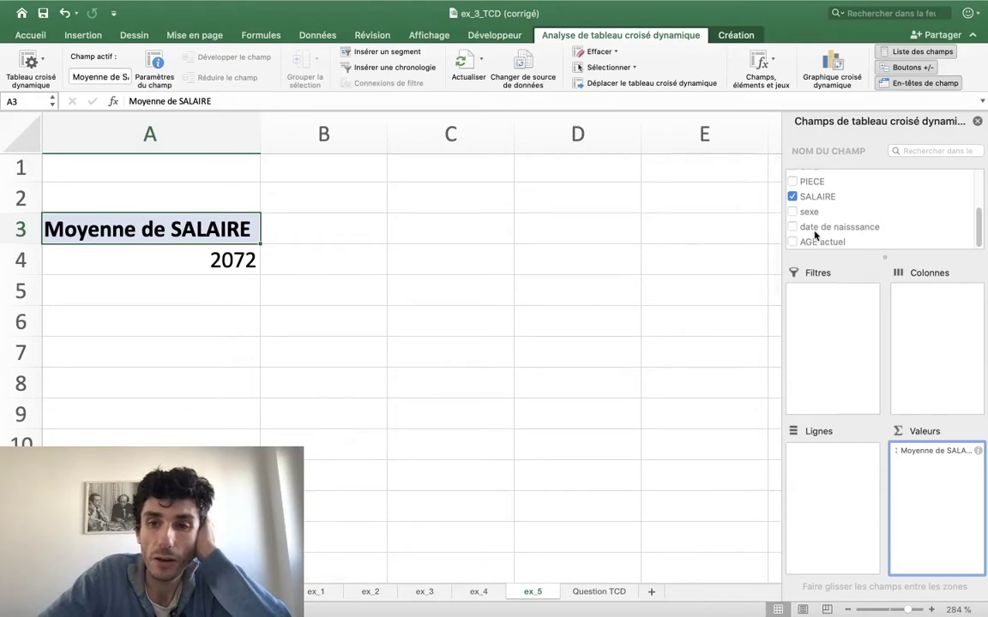
{"action": "left_click_drag", "start_coordinate": [819, 242], "coordinate": [831, 471]}
{"action": "scroll", "coordinate": [417, 459], "scroll_direction": "down", "scroll_amount": 5}
{"action": "scroll", "coordinate": [409, 489], "scroll_direction": "down", "scroll_amount": 5}
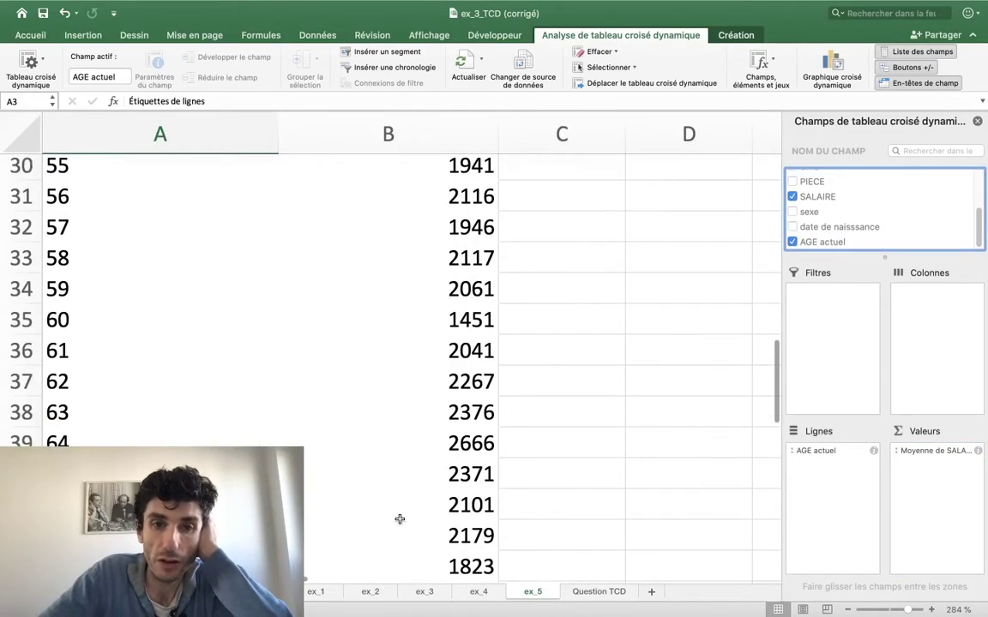
{"action": "scroll", "coordinate": [393, 447], "scroll_direction": "down", "scroll_amount": 3}
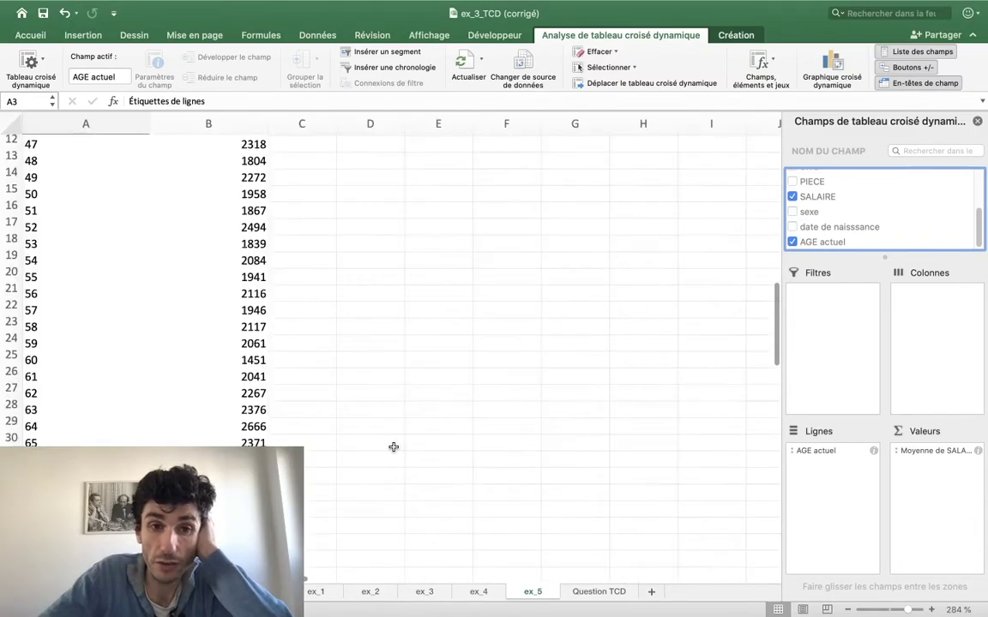
{"action": "scroll", "coordinate": [394, 448], "scroll_direction": "down", "scroll_amount": 2}
{"action": "scroll", "coordinate": [394, 448], "scroll_direction": "down", "scroll_amount": 2}
{"action": "scroll", "coordinate": [394, 447], "scroll_direction": "up", "scroll_amount": 3}
{"action": "scroll", "coordinate": [393, 448], "scroll_direction": "down", "scroll_amount": 2}
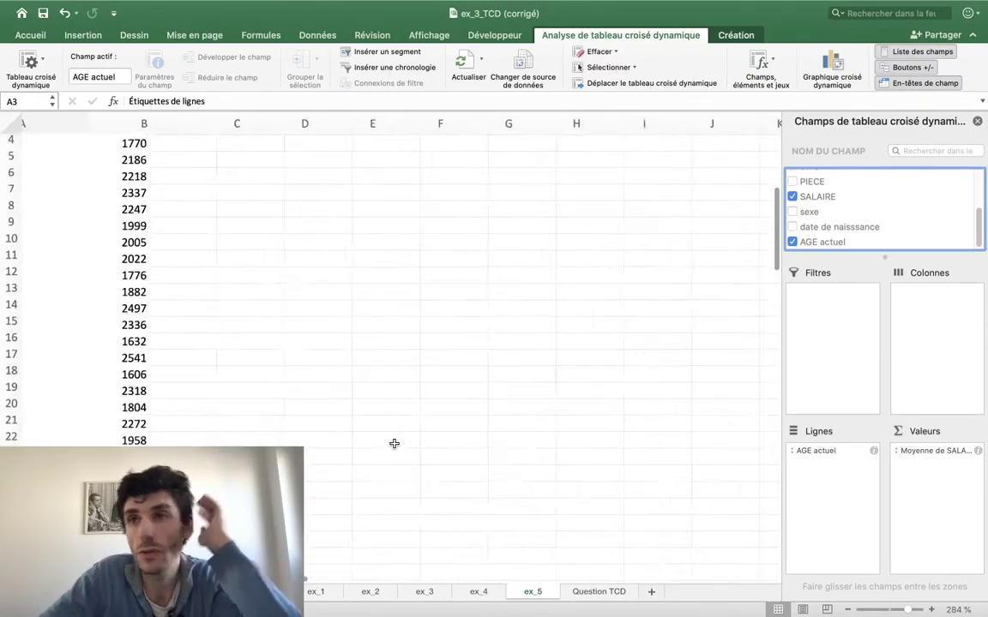
{"action": "scroll", "coordinate": [394, 447], "scroll_direction": "down", "scroll_amount": 1}
{"action": "scroll", "coordinate": [394, 444], "scroll_direction": "up", "scroll_amount": 5}
{"action": "scroll", "coordinate": [393, 444], "scroll_direction": "down", "scroll_amount": 1}
{"action": "scroll", "coordinate": [394, 443], "scroll_direction": "up", "scroll_amount": 3}
{"action": "scroll", "coordinate": [394, 446], "scroll_direction": "up", "scroll_amount": 3}
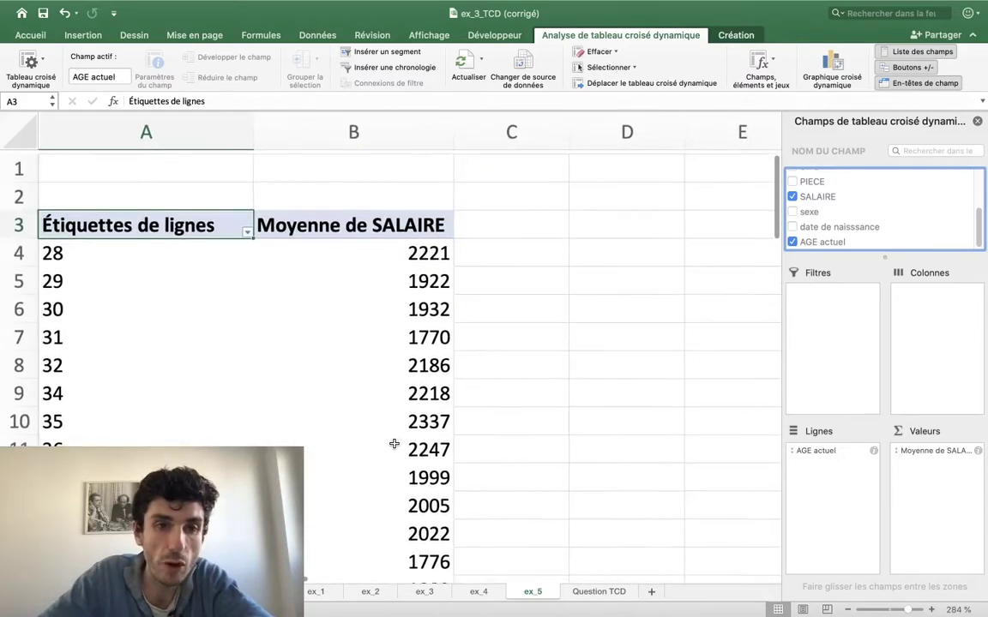
Step through the age rows: 28 at 2221, 29 at 1922, 30 at 1932
{"action": "left_click", "coordinate": [159, 254]}
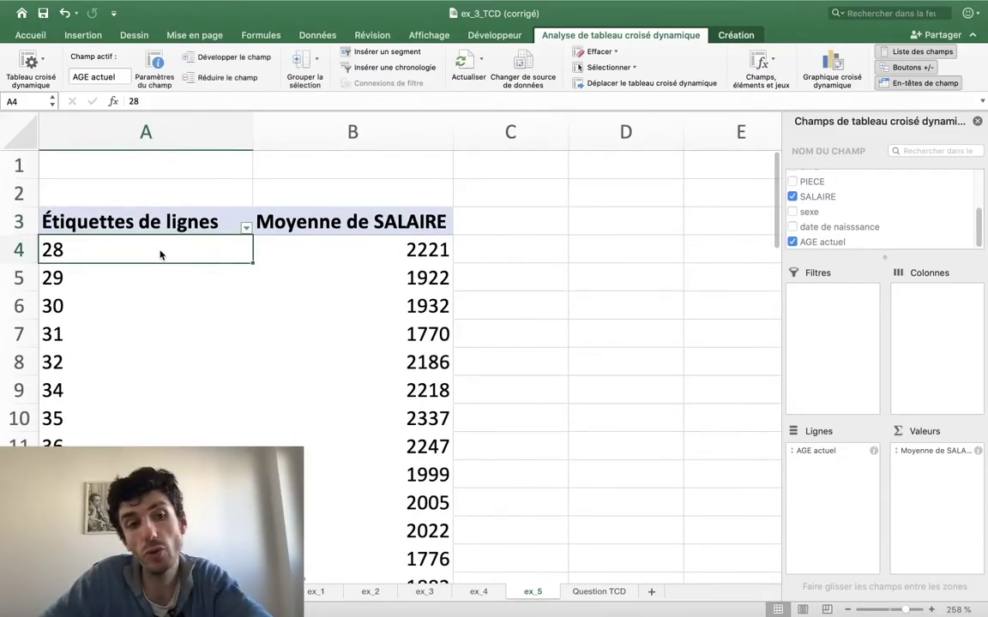
{"action": "key", "text": "Down"}
{"action": "key", "text": "Down"}
{"action": "key", "text": "Down"}
{"action": "key", "text": "Down"}
{"action": "key", "text": "Down"}
{"action": "key", "text": "Down"}
{"action": "key", "text": "Down"}
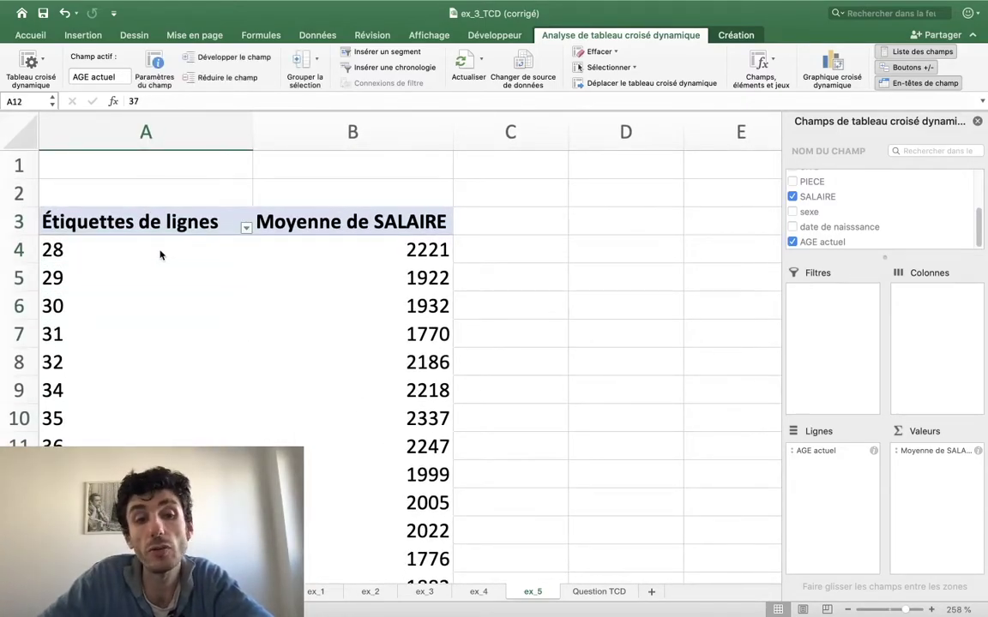
{"action": "key", "text": "Up"}
{"action": "key", "text": "Up"}
{"action": "key", "text": "Up"}
{"action": "key", "text": "Down"}
{"action": "key", "text": "Down"}
{"action": "key", "text": "Down"}
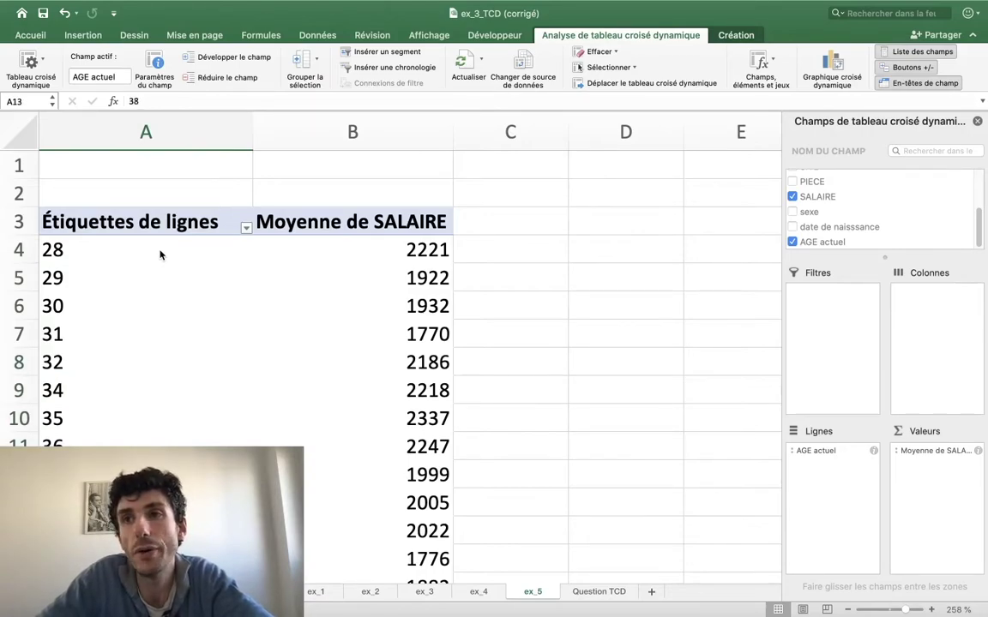
{"action": "key", "text": "Down"}
{"action": "key", "text": "Down"}
{"action": "key", "text": "Up"}
{"action": "key", "text": "Up"}
{"action": "key", "text": "Up"}
{"action": "key", "text": "Down"}
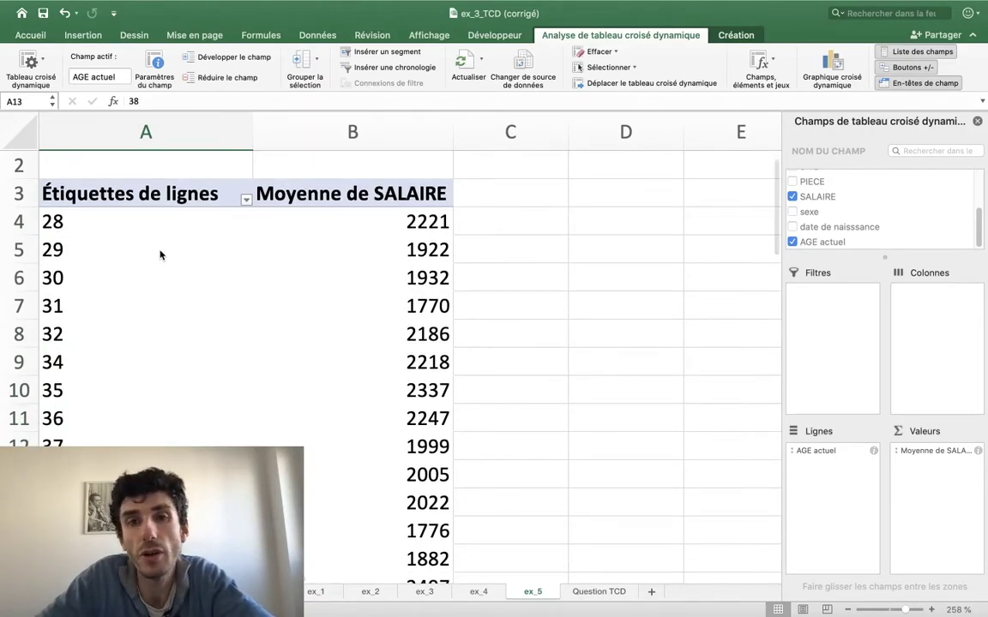
{"action": "key", "text": "Up"}
{"action": "key", "text": "Up"}
{"action": "key", "text": "Up"}
{"action": "key", "text": "Up"}
{"action": "key", "text": "Up"}
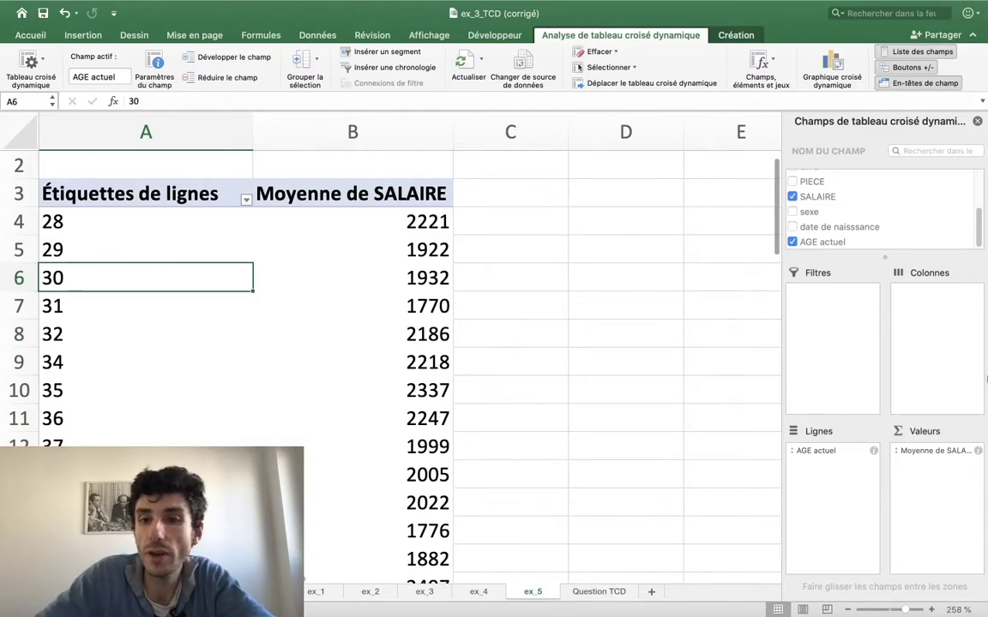
{"action": "scroll", "coordinate": [857, 206], "scroll_direction": "up", "scroll_amount": 5}
{"action": "mouse_move", "coordinate": [809, 177]}
{"action": "left_mouse_down"}
{"action": "mouse_move", "coordinate": [922, 363]}
{"action": "mouse_move", "coordinate": [939, 454]}
{"action": "left_mouse_up"}
{"action": "scroll", "coordinate": [587, 257], "scroll_direction": "down", "scroll_amount": 2}
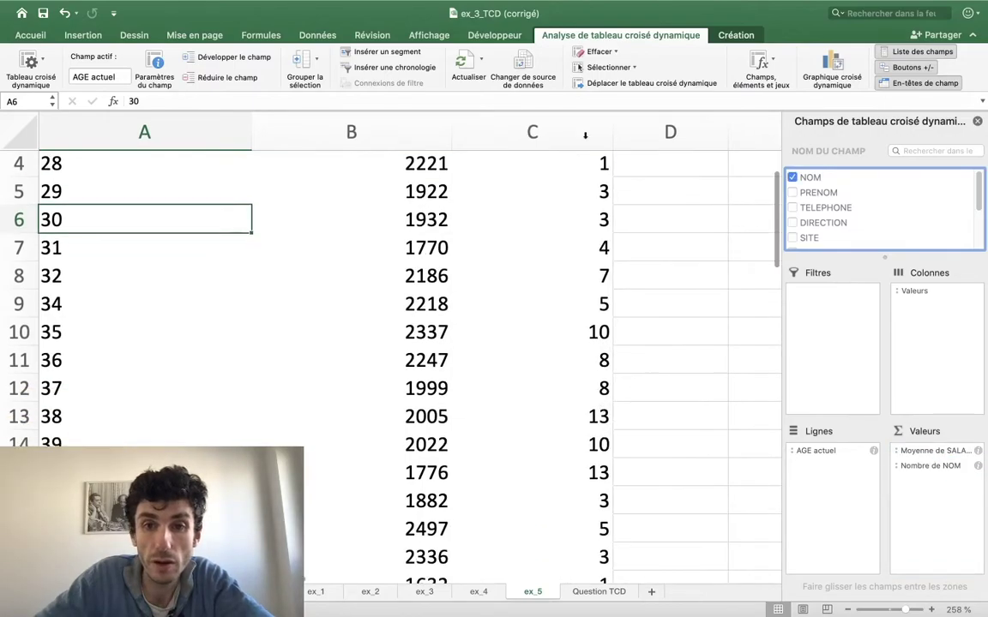
{"action": "scroll", "coordinate": [586, 189], "scroll_direction": "down", "scroll_amount": 1}
{"action": "scroll", "coordinate": [588, 229], "scroll_direction": "down", "scroll_amount": 2}
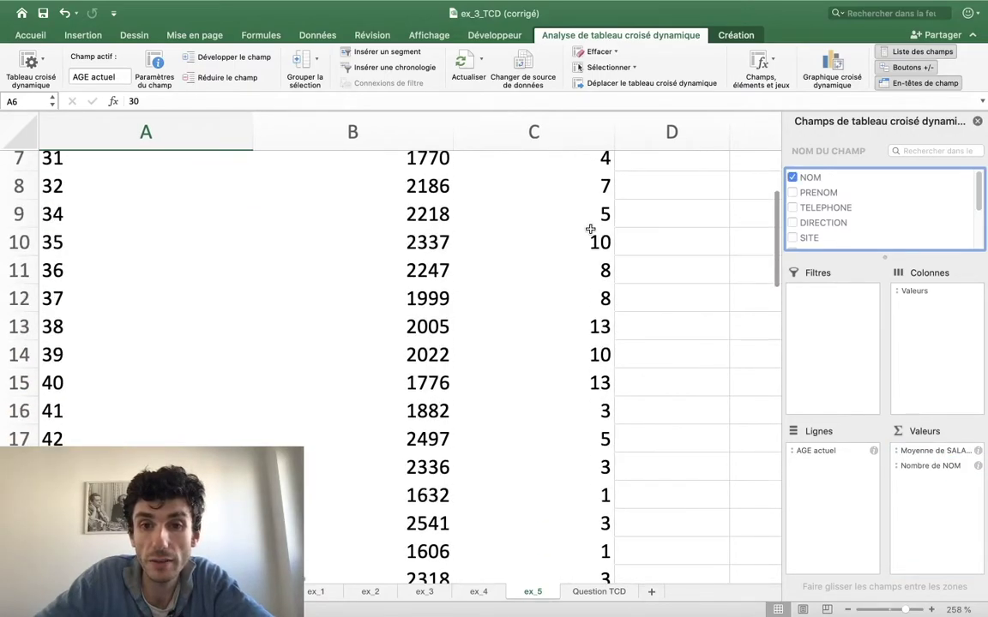
{"action": "left_click_drag", "start_coordinate": [946, 471], "coordinate": [893, 225]}
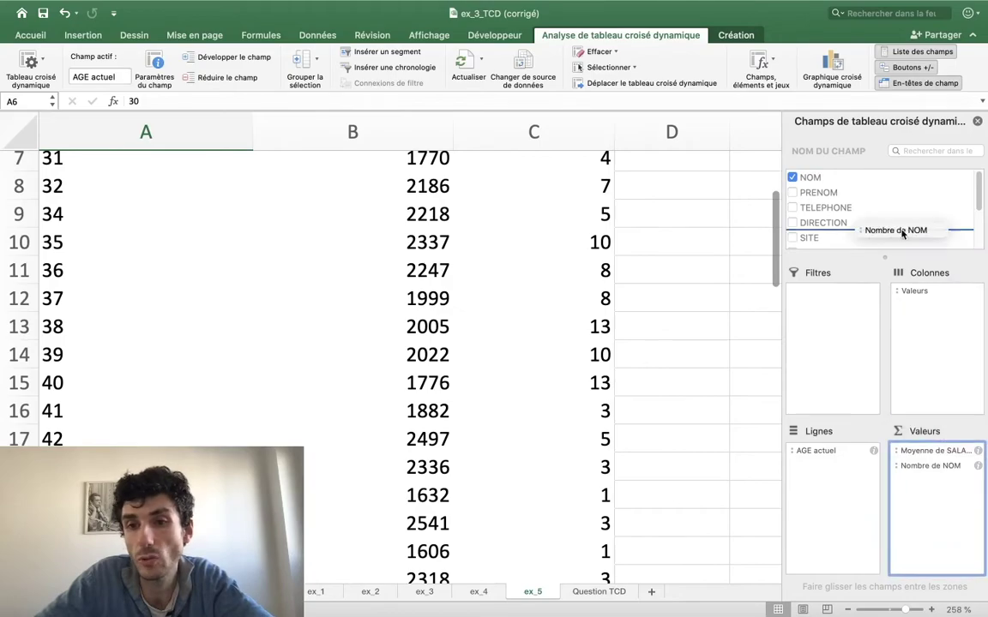
{"action": "scroll", "coordinate": [585, 290], "scroll_direction": "up", "scroll_amount": 5}
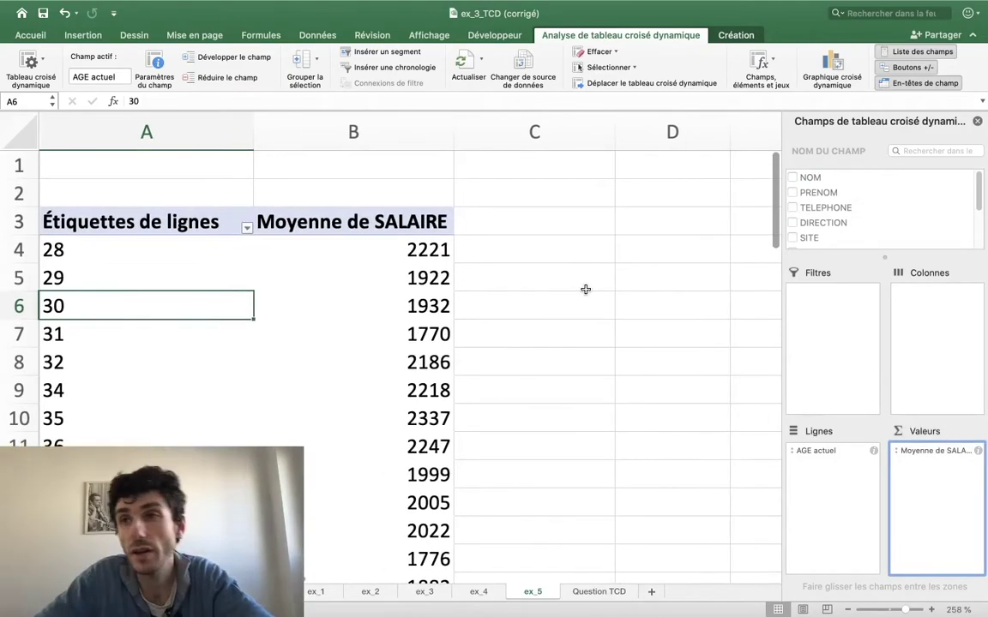
{"action": "scroll", "coordinate": [585, 290], "scroll_direction": "down", "scroll_amount": 1}
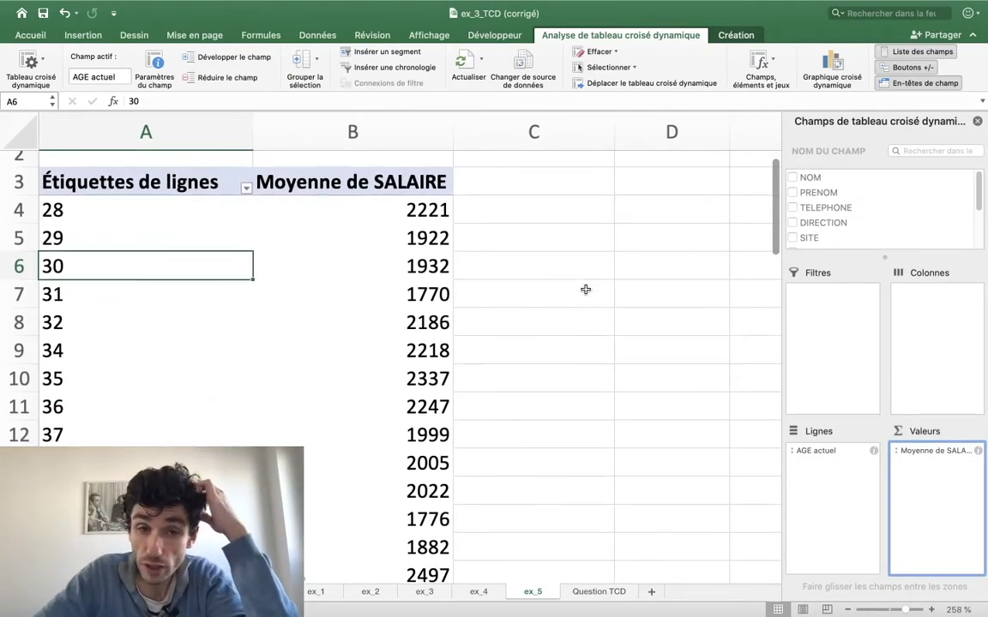
{"action": "scroll", "coordinate": [585, 290], "scroll_direction": "up", "scroll_amount": 1}
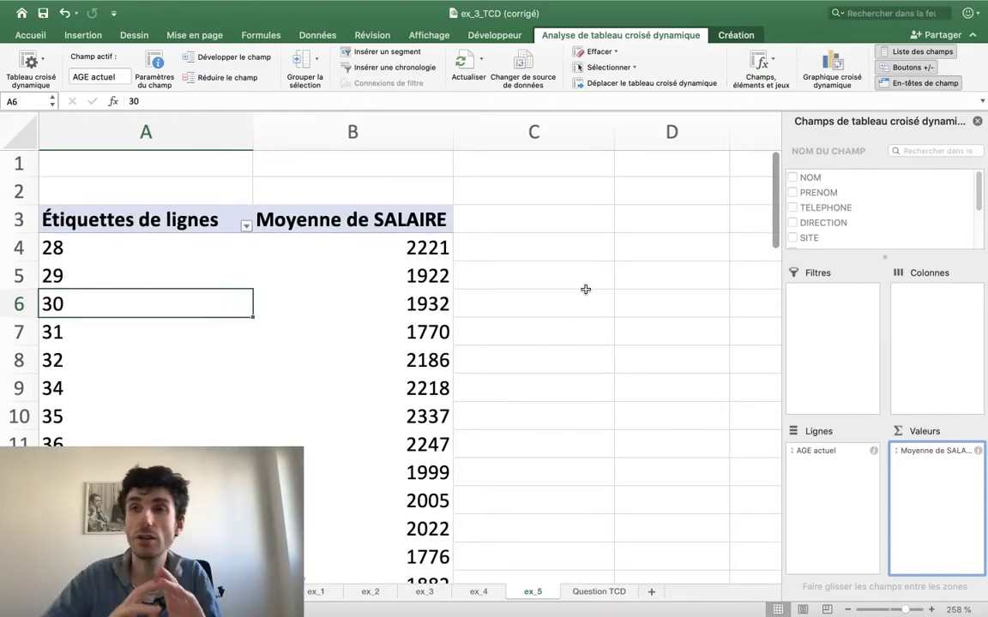
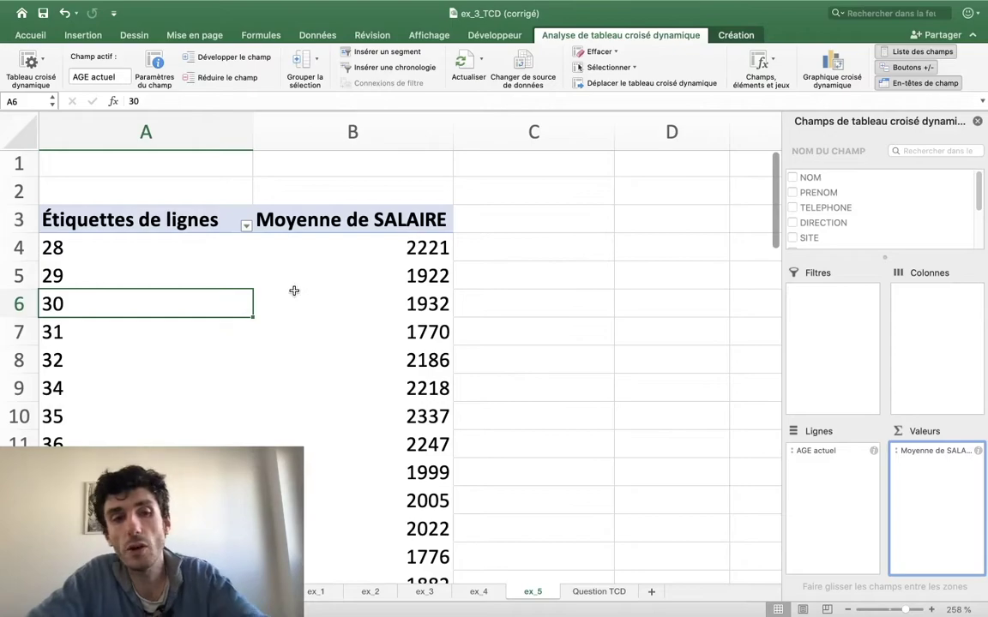
Review the ages listed in the pivot, such as 28 and 34
{"action": "left_click", "coordinate": [203, 255]}
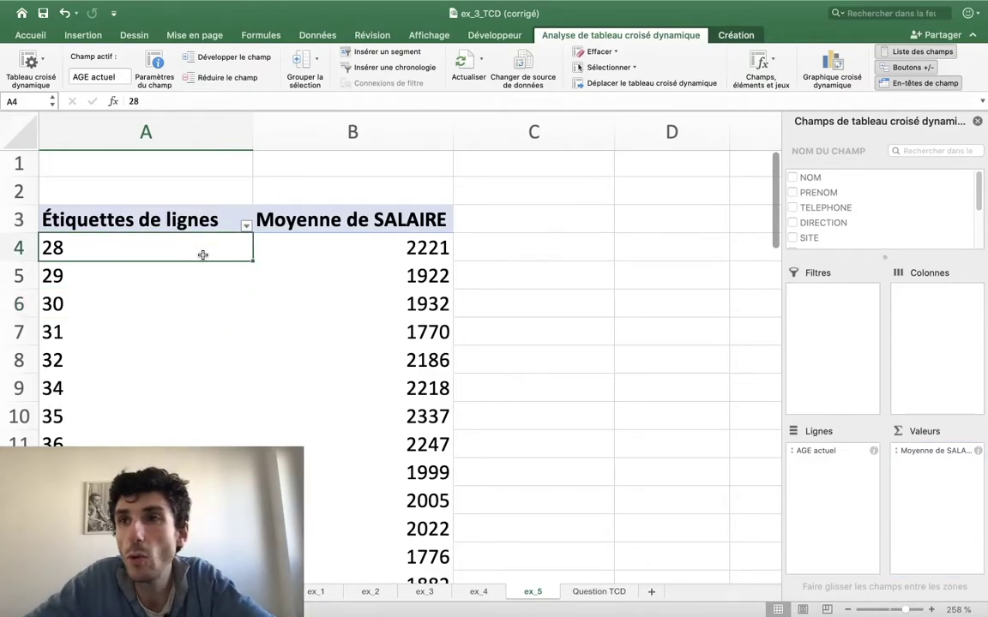
{"action": "left_click", "coordinate": [99, 375]}
{"action": "left_click", "coordinate": [142, 254]}
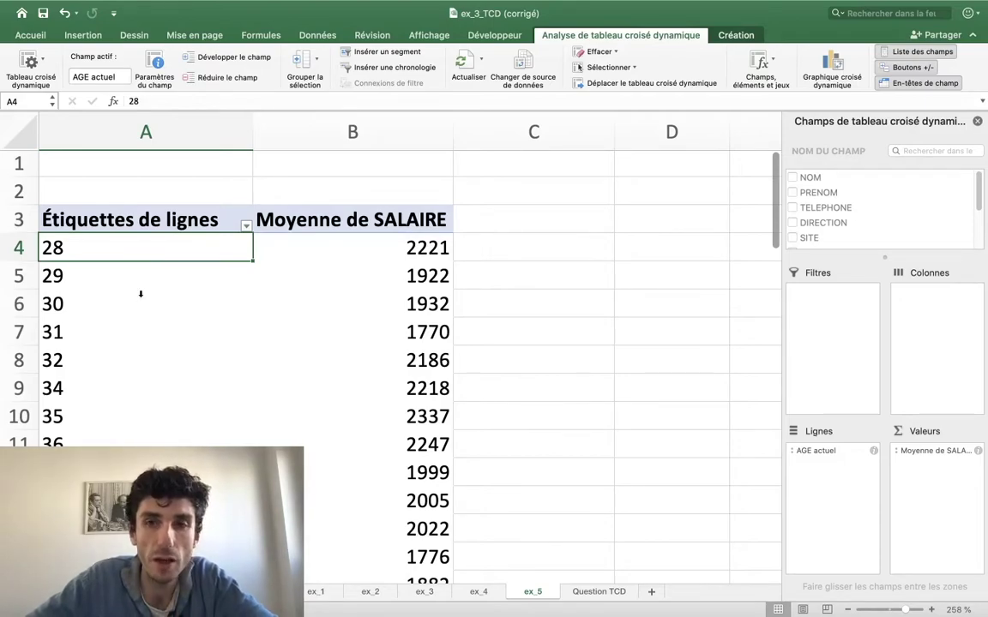
{"action": "scroll", "coordinate": [140, 302], "scroll_direction": "up", "scroll_amount": 3}
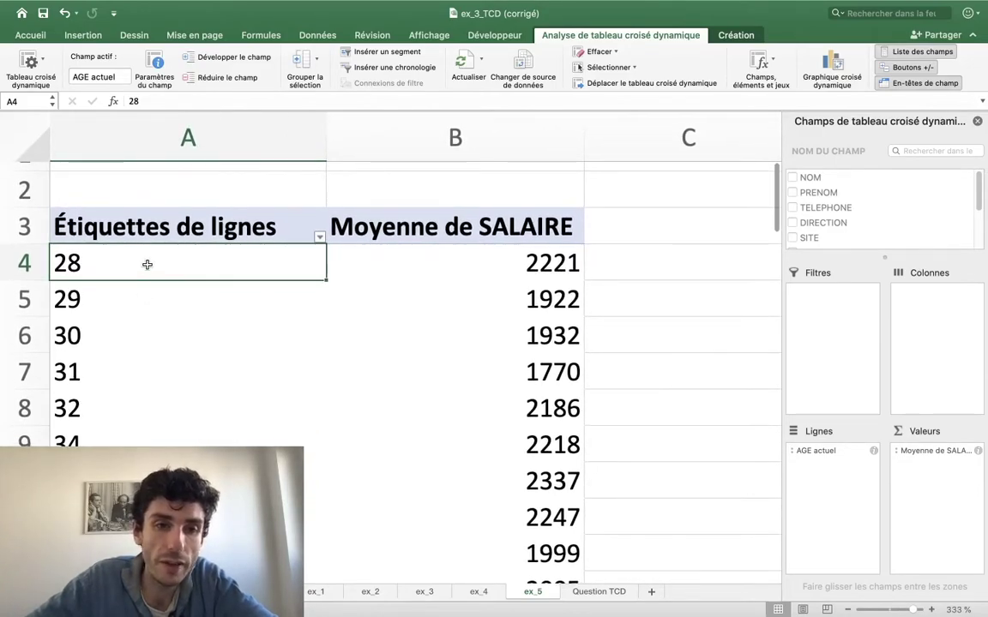
{"action": "scroll", "coordinate": [154, 250], "scroll_direction": "down", "scroll_amount": 5}
{"action": "scroll", "coordinate": [154, 251], "scroll_direction": "down", "scroll_amount": 8}
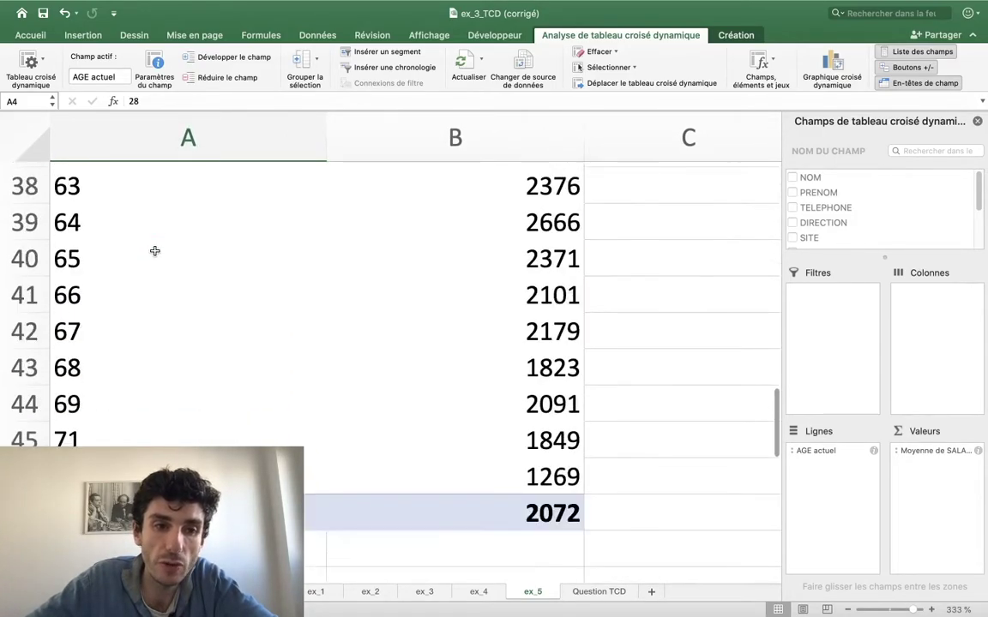
{"action": "scroll", "coordinate": [154, 251], "scroll_direction": "down", "scroll_amount": 2}
{"action": "scroll", "coordinate": [155, 250], "scroll_direction": "up", "scroll_amount": 15}
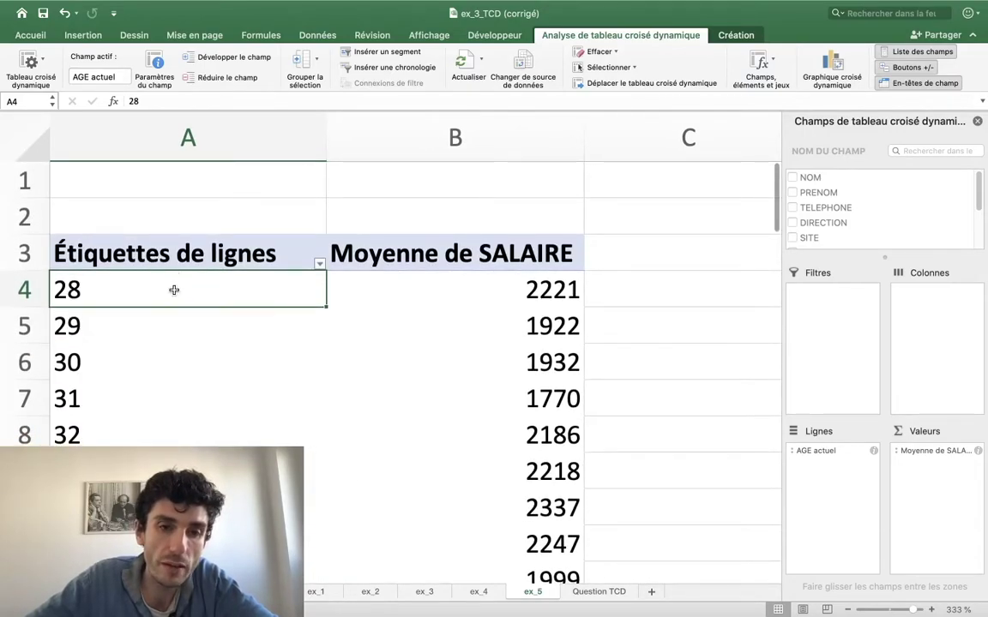
Rename the pivot's row labels header to 'âges'
{"action": "left_click", "coordinate": [167, 240]}
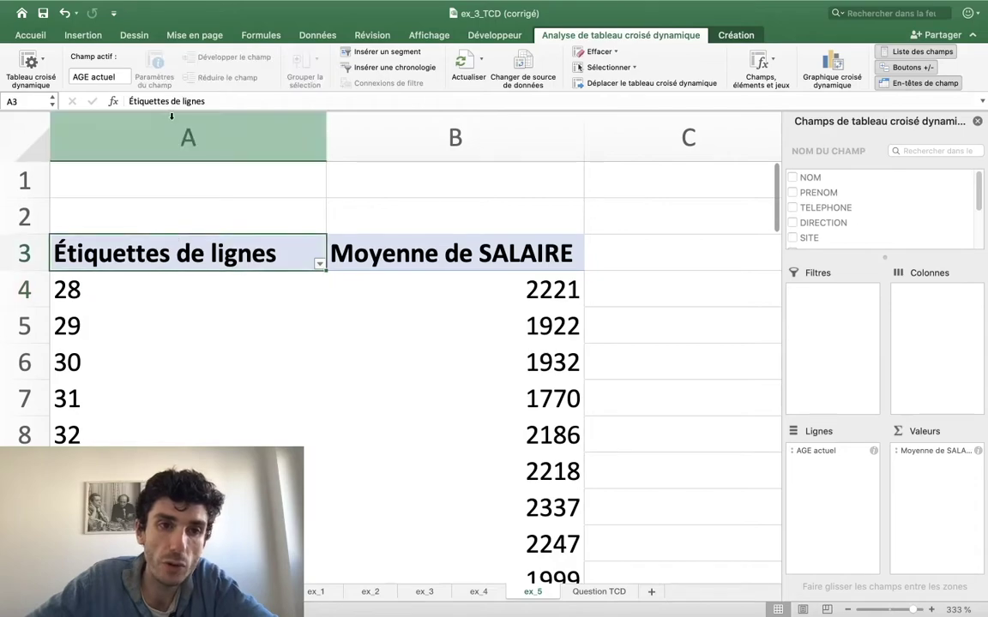
{"action": "type", "text": "â"}
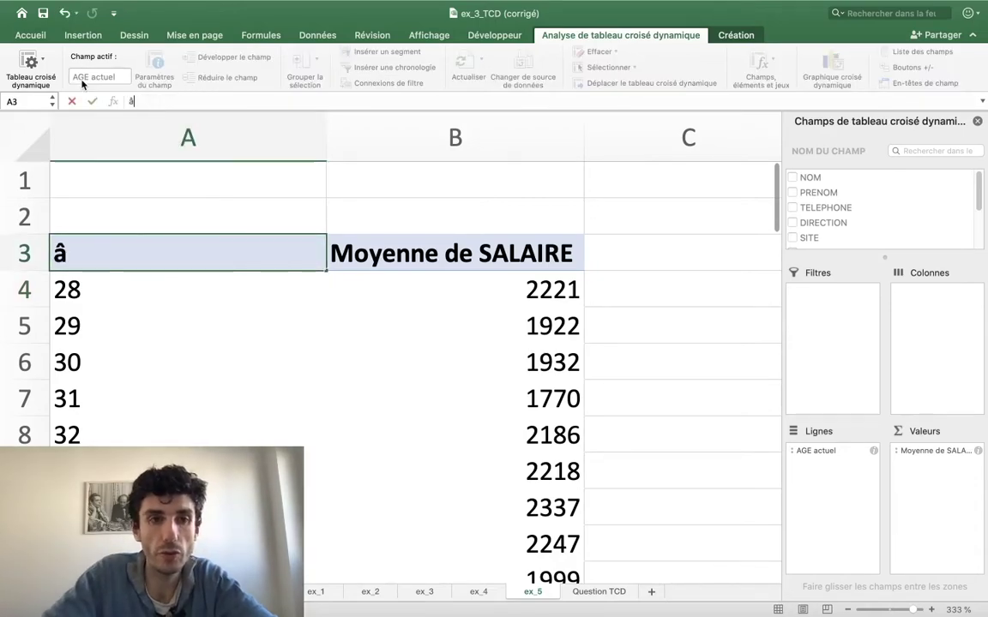
{"action": "type", "text": "ges"}
{"action": "key", "text": "Return"}
{"action": "key", "text": "Up"}
Rename the average salary value header to 'salaire moyen'
{"action": "key", "text": "Right"}
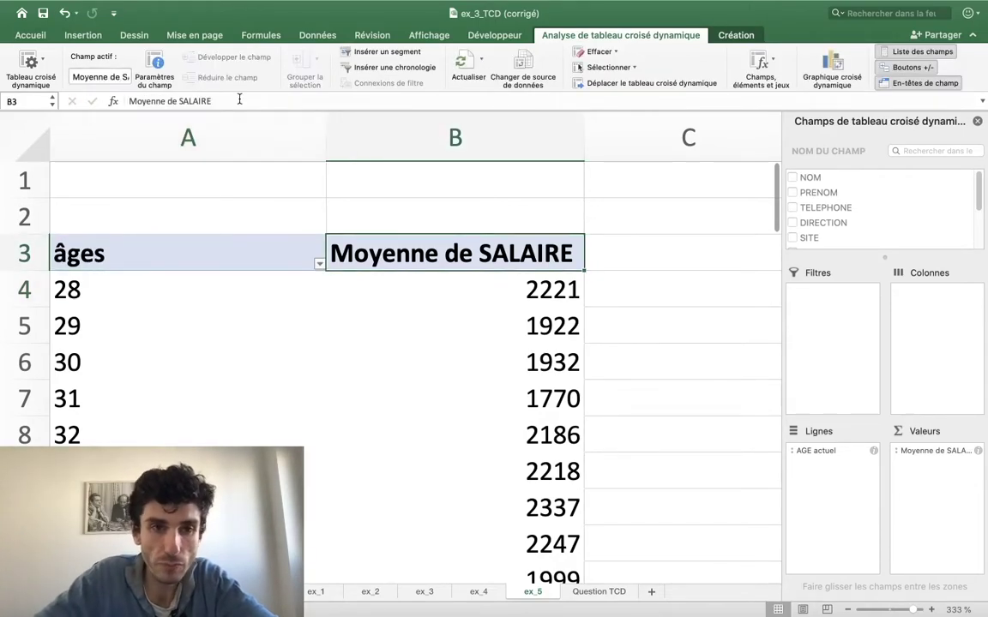
{"action": "type", "text": "slal"}
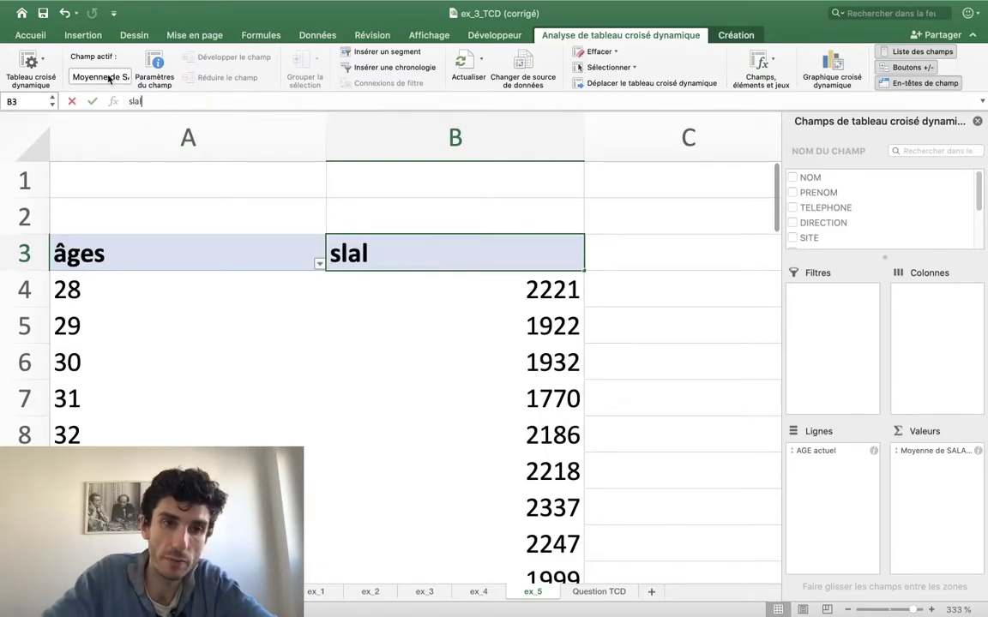
{"action": "key", "text": "BackSpace"}
{"action": "key", "text": "BackSpace"}
{"action": "key", "text": "BackSpace"}
{"action": "type", "text": "alare"}
{"action": "key", "text": "BackSpace"}
{"action": "key", "text": "BackSpace"}
{"action": "type", "text": "ir"}
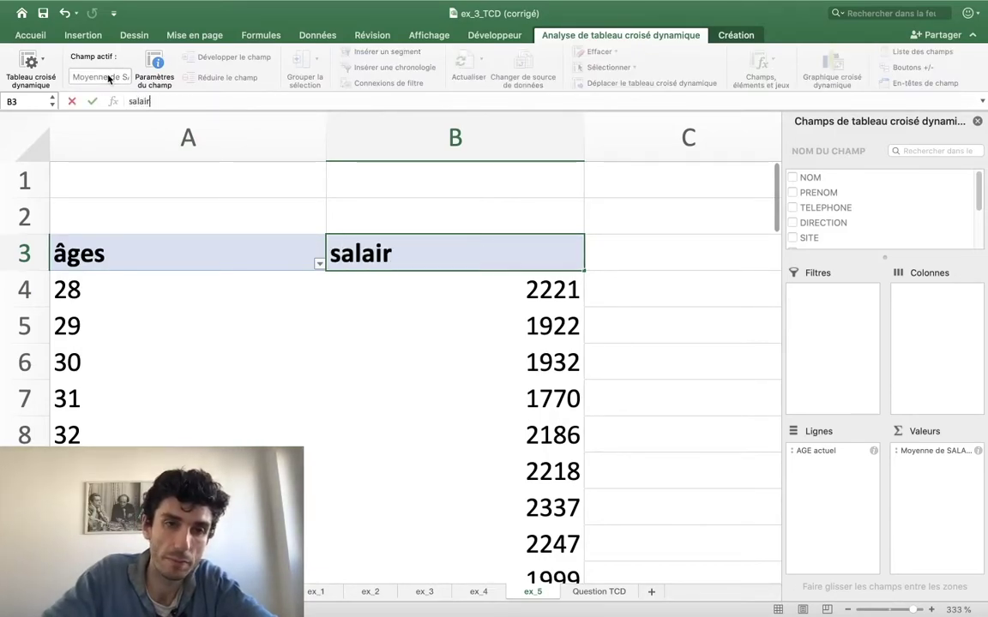
{"action": "type", "text": "e moyen"}
{"action": "key", "text": "Return"}
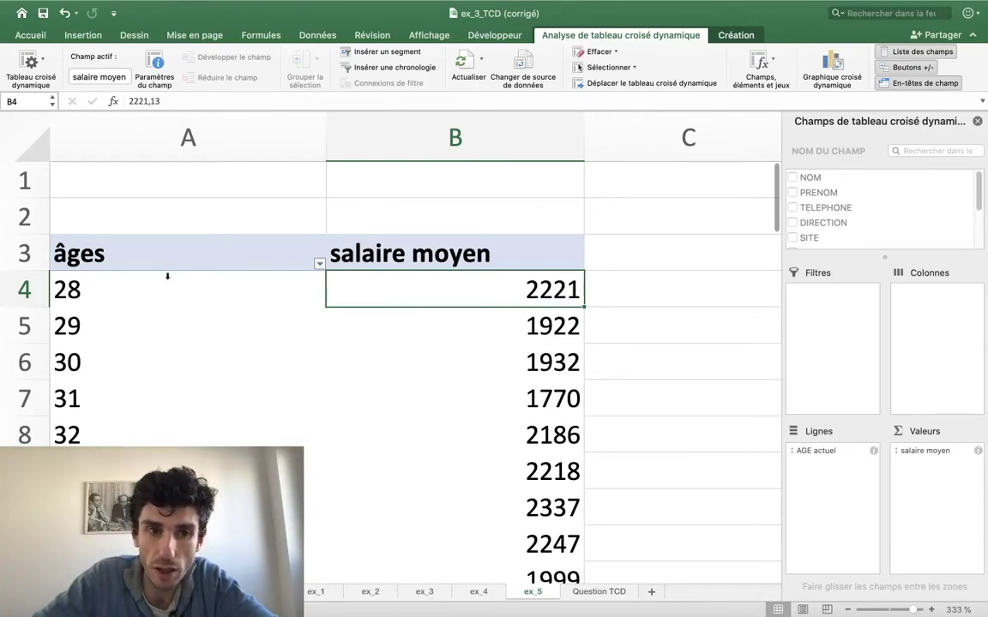
{"action": "left_click", "coordinate": [168, 275]}
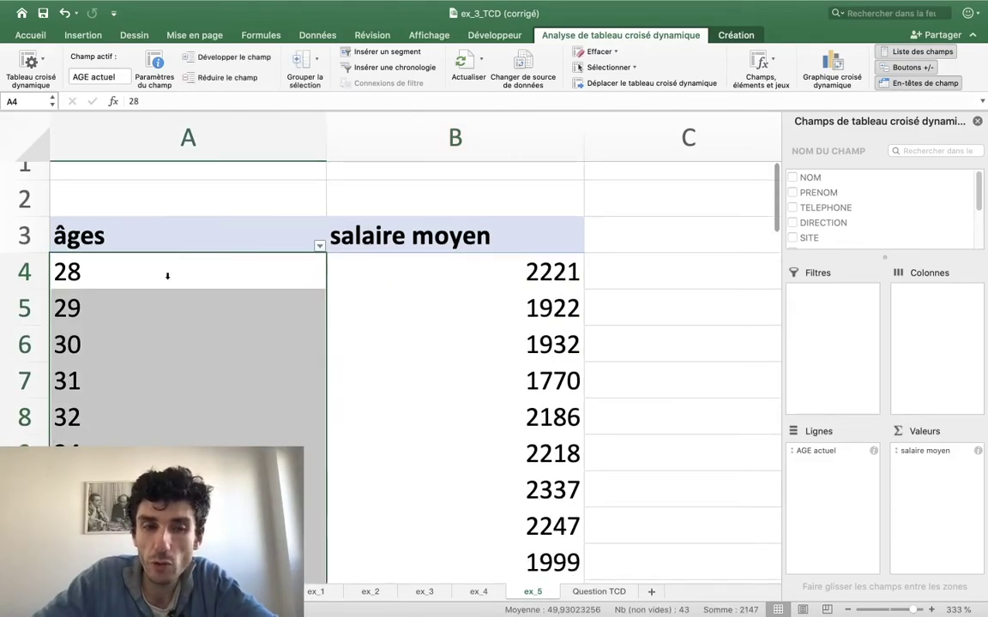
{"action": "scroll", "coordinate": [167, 275], "scroll_direction": "down", "scroll_amount": 1}
{"action": "scroll", "coordinate": [167, 275], "scroll_direction": "up", "scroll_amount": 1}
{"action": "scroll", "coordinate": [167, 275], "scroll_direction": "right", "scroll_amount": 1}
{"action": "scroll", "coordinate": [199, 278], "scroll_direction": "left", "scroll_amount": 1}
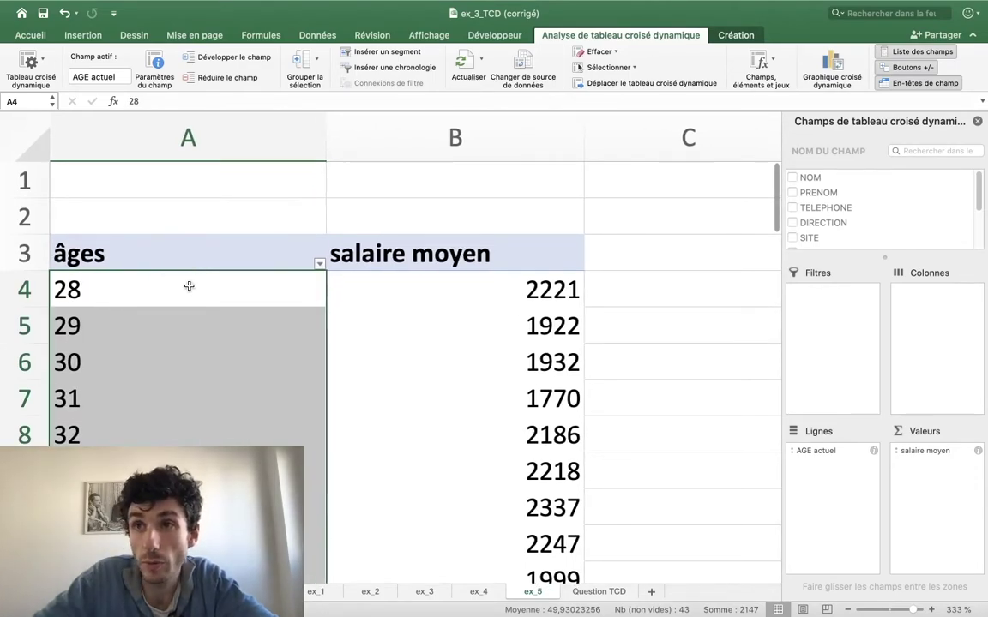
{"action": "scroll", "coordinate": [188, 286], "scroll_direction": "down", "scroll_amount": 3}
{"action": "scroll", "coordinate": [189, 285], "scroll_direction": "down", "scroll_amount": 3}
{"action": "scroll", "coordinate": [189, 285], "scroll_direction": "down", "scroll_amount": 6}
{"action": "scroll", "coordinate": [189, 283], "scroll_direction": "down", "scroll_amount": 5}
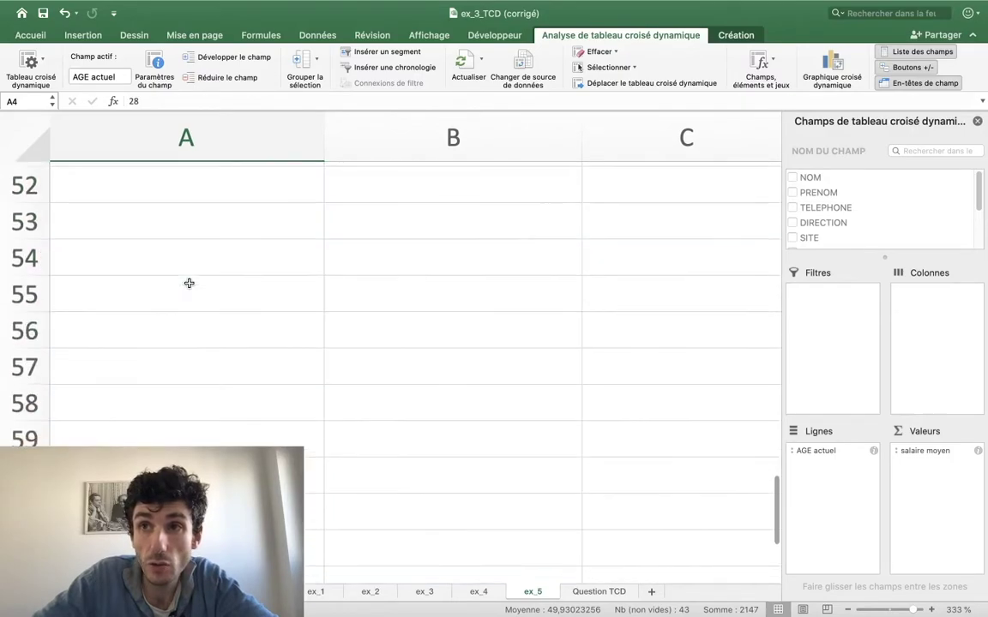
{"action": "scroll", "coordinate": [188, 283], "scroll_direction": "up", "scroll_amount": 5}
{"action": "scroll", "coordinate": [189, 285], "scroll_direction": "up", "scroll_amount": 6}
{"action": "scroll", "coordinate": [188, 286], "scroll_direction": "up", "scroll_amount": 3}
{"action": "scroll", "coordinate": [189, 292], "scroll_direction": "up", "scroll_amount": 2}
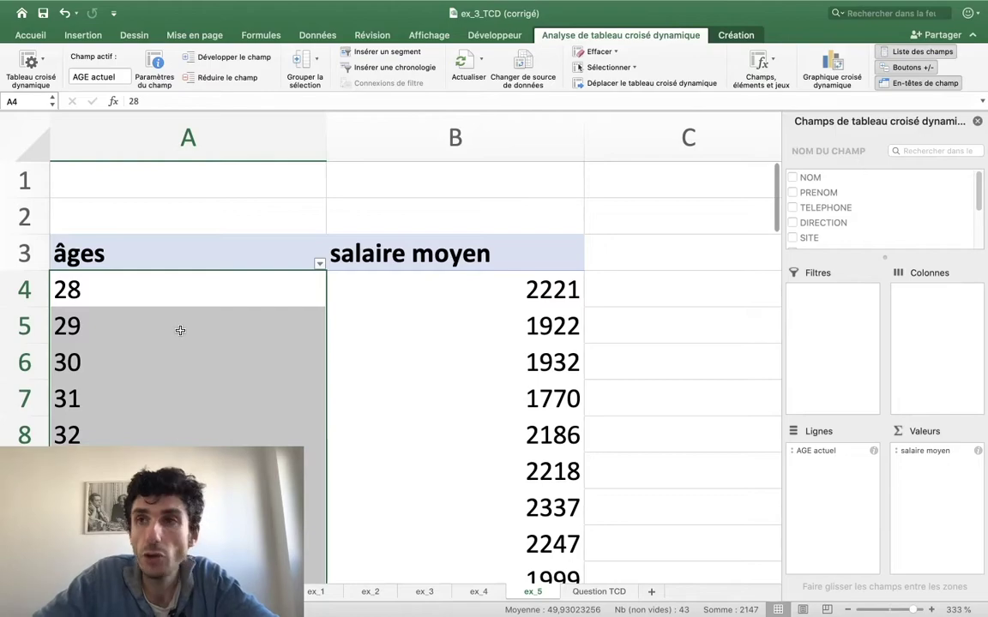
{"action": "right_click", "coordinate": [180, 332]}
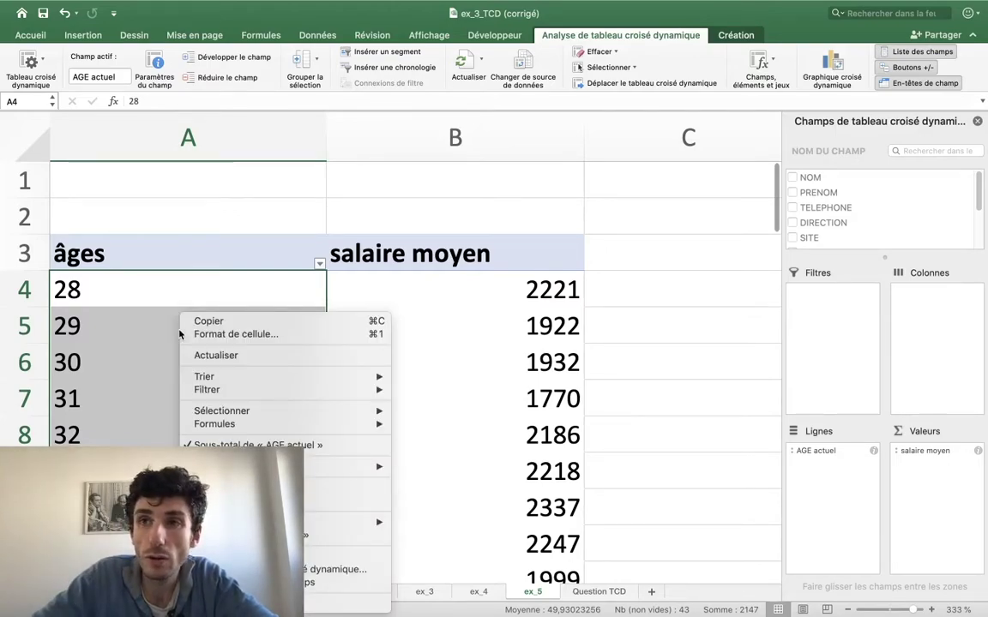
{"action": "right_click", "coordinate": [159, 284]}
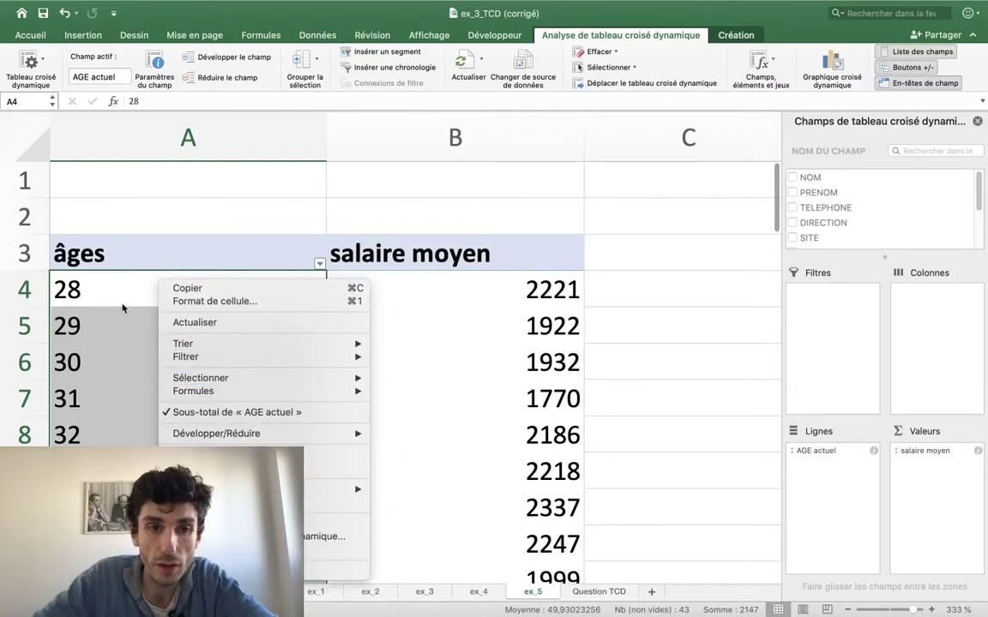
{"action": "right_click", "coordinate": [119, 383]}
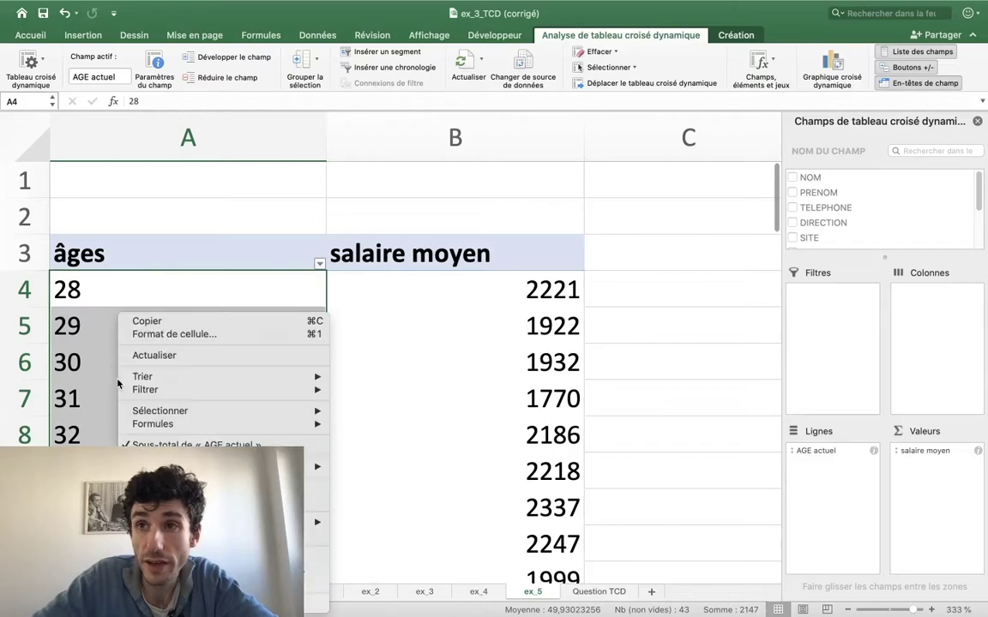
{"action": "left_click", "coordinate": [132, 289]}
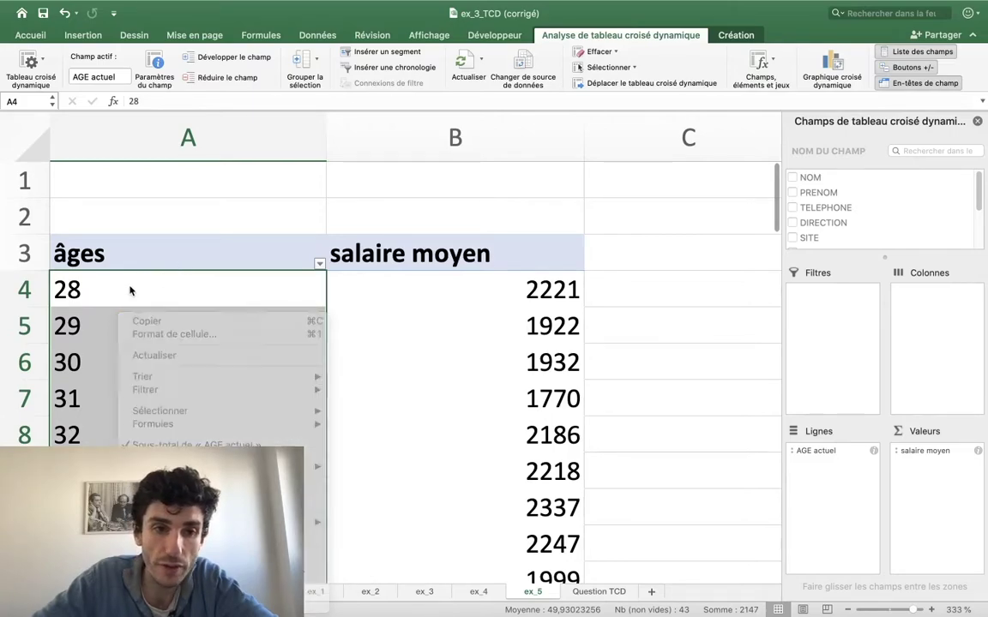
{"action": "left_click", "coordinate": [160, 256]}
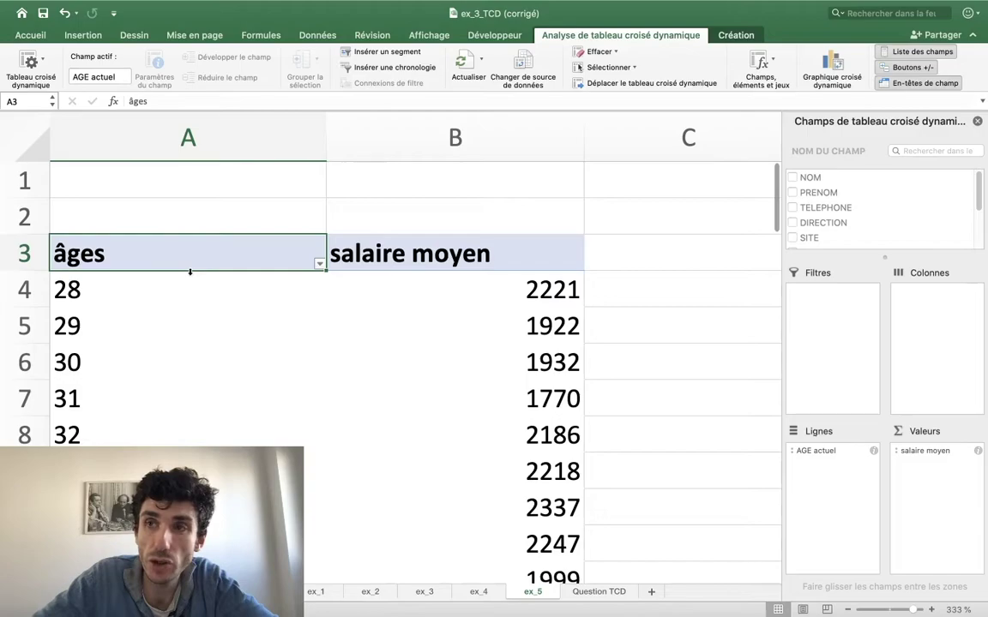
{"action": "left_click", "coordinate": [189, 272]}
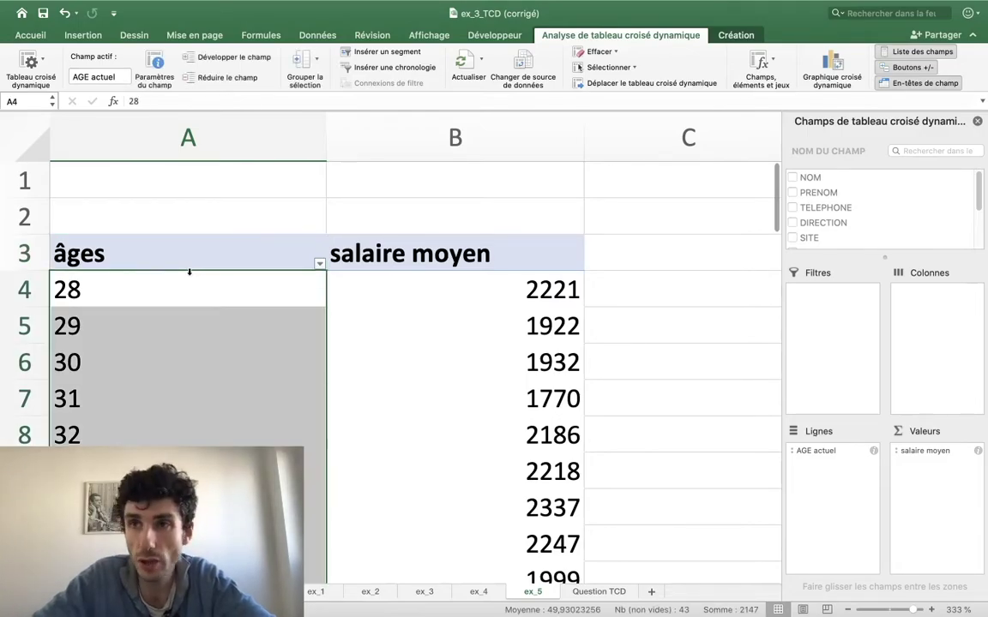
{"action": "scroll", "coordinate": [189, 399], "scroll_direction": "down", "scroll_amount": 5}
{"action": "scroll", "coordinate": [191, 399], "scroll_direction": "down", "scroll_amount": 7}
{"action": "scroll", "coordinate": [191, 398], "scroll_direction": "down", "scroll_amount": 5}
{"action": "scroll", "coordinate": [191, 399], "scroll_direction": "up", "scroll_amount": 15}
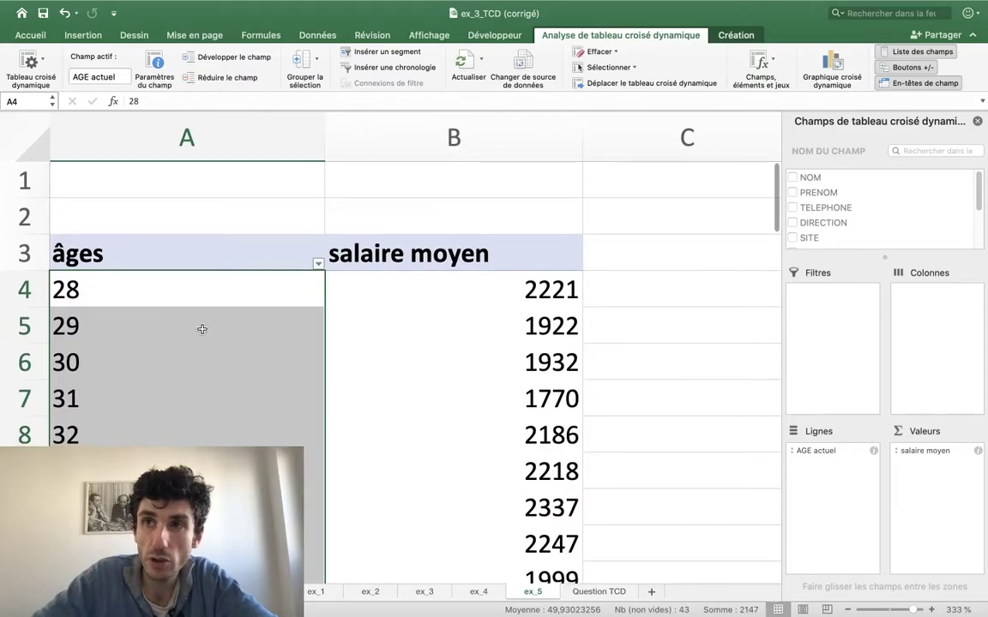
{"action": "right_click", "coordinate": [183, 347]}
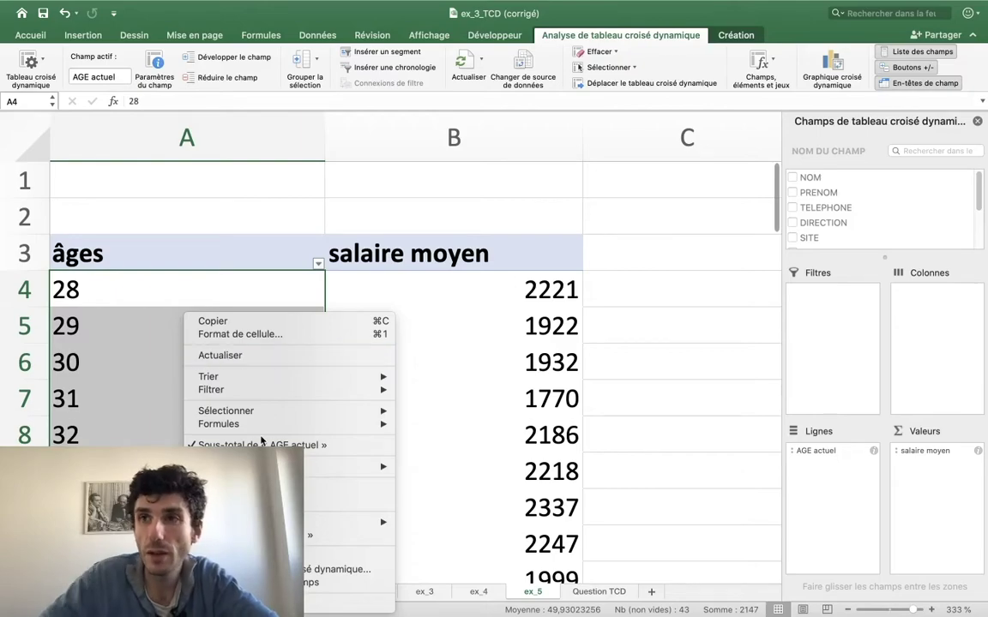
{"action": "left_click", "coordinate": [851, 238]}
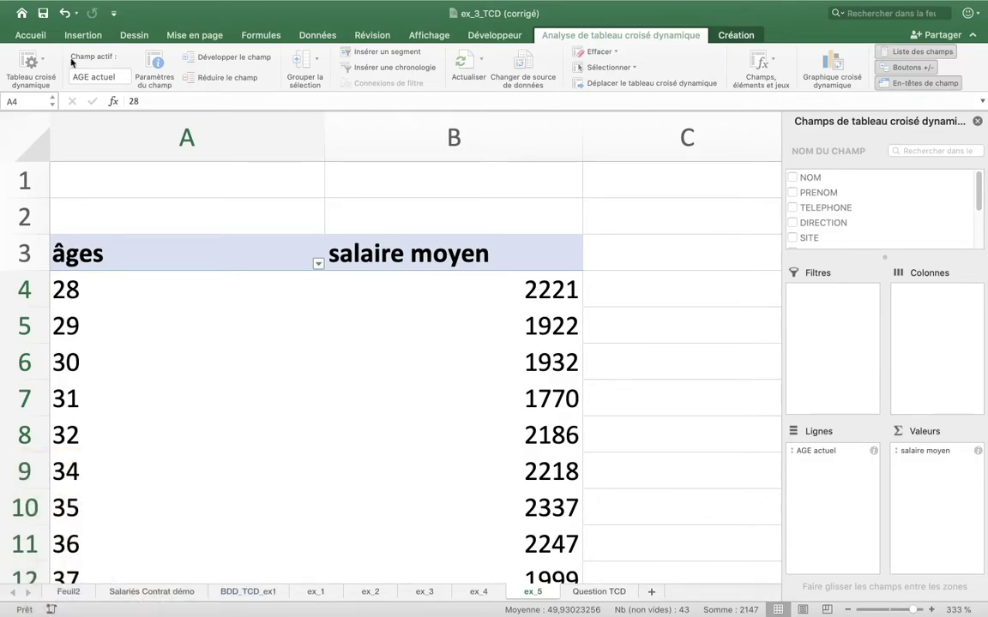
{"action": "left_click", "coordinate": [144, 273]}
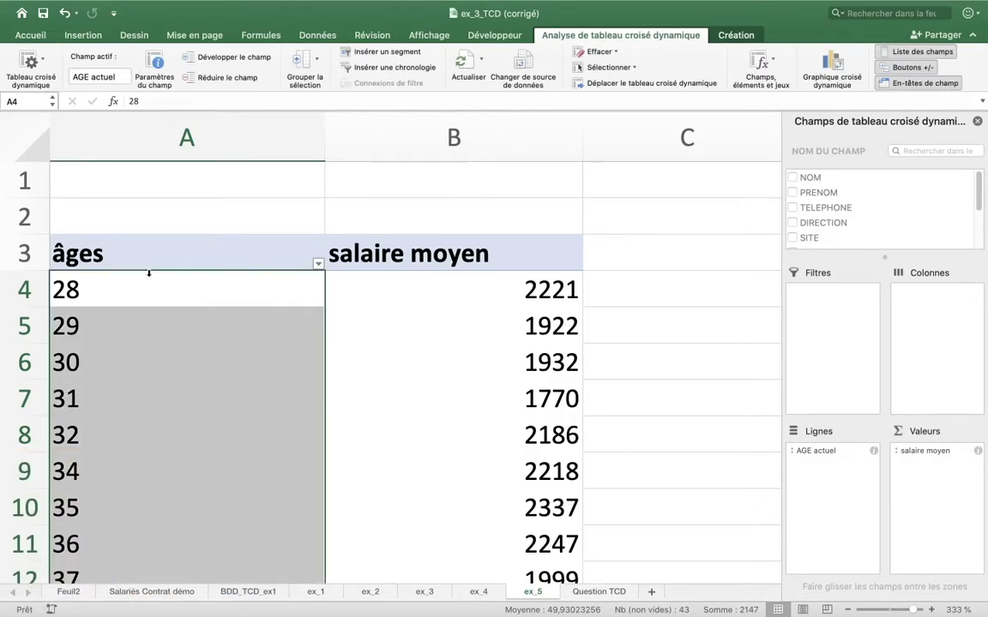
Group the pivot's ages into ten-year bands starting at 20 and ending at 72
{"action": "right_click", "coordinate": [161, 315]}
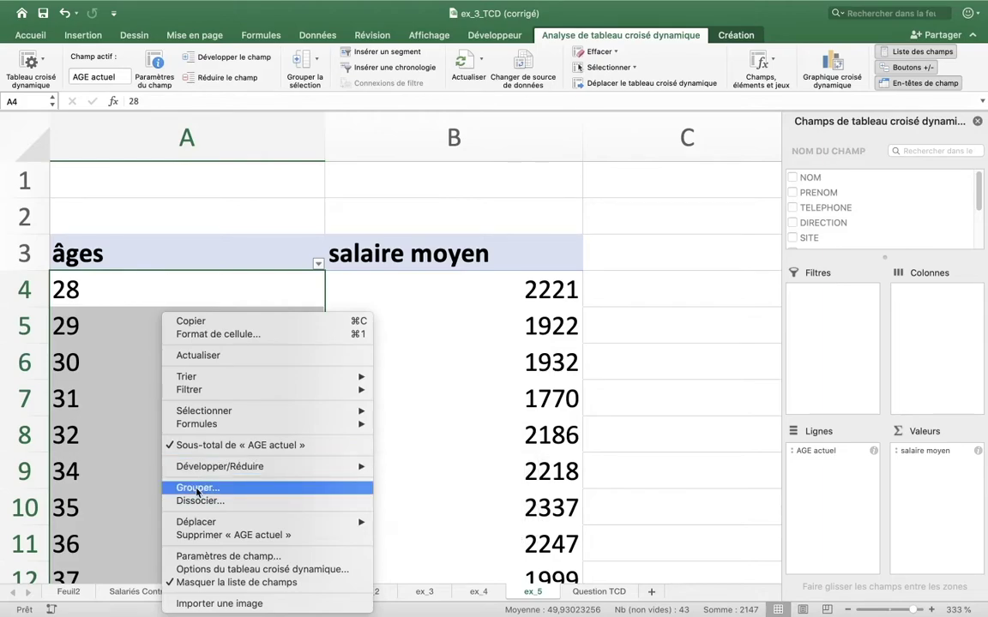
{"action": "left_click", "coordinate": [198, 489]}
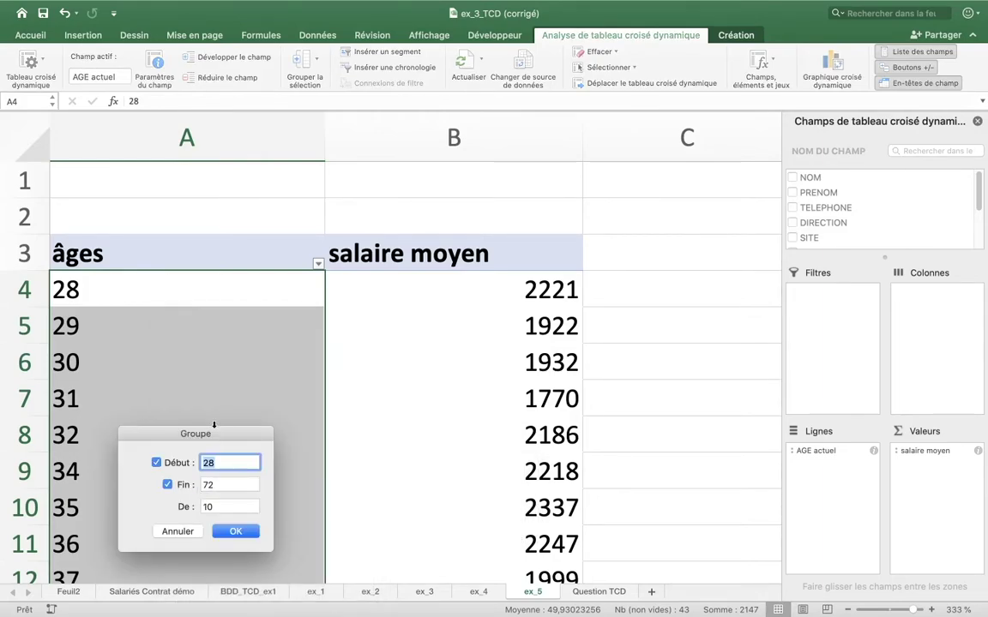
{"action": "left_click_drag", "start_coordinate": [213, 425], "coordinate": [530, 149]}
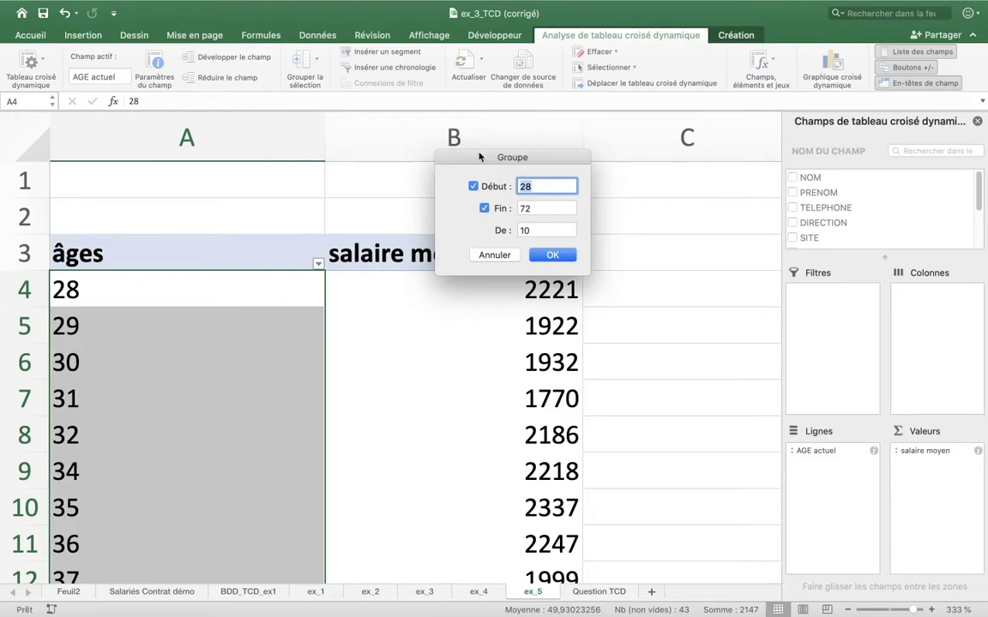
{"action": "left_click_drag", "start_coordinate": [497, 160], "coordinate": [350, 130]}
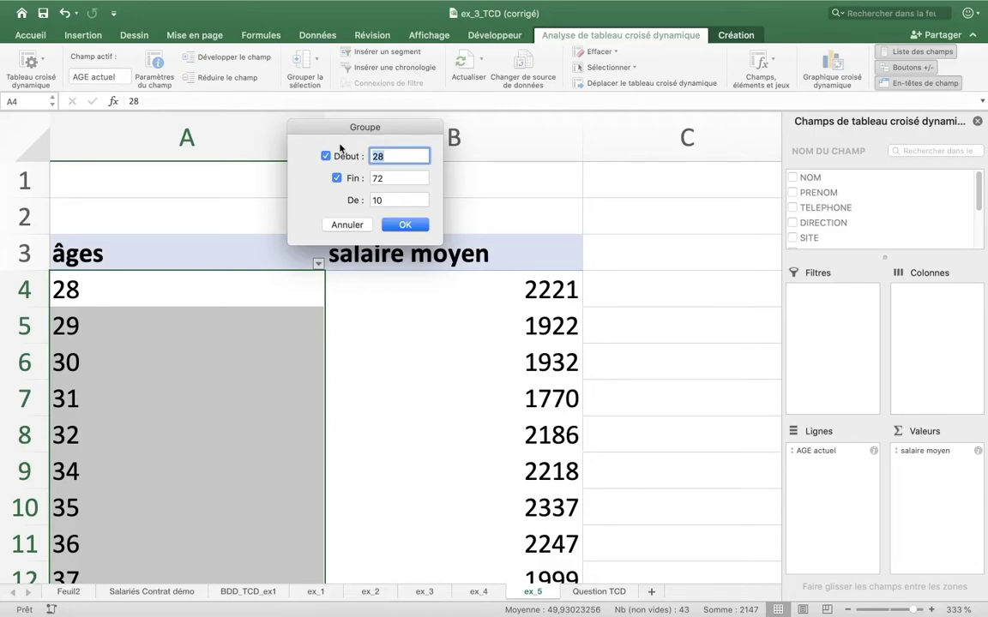
{"action": "type", "text": "20"}
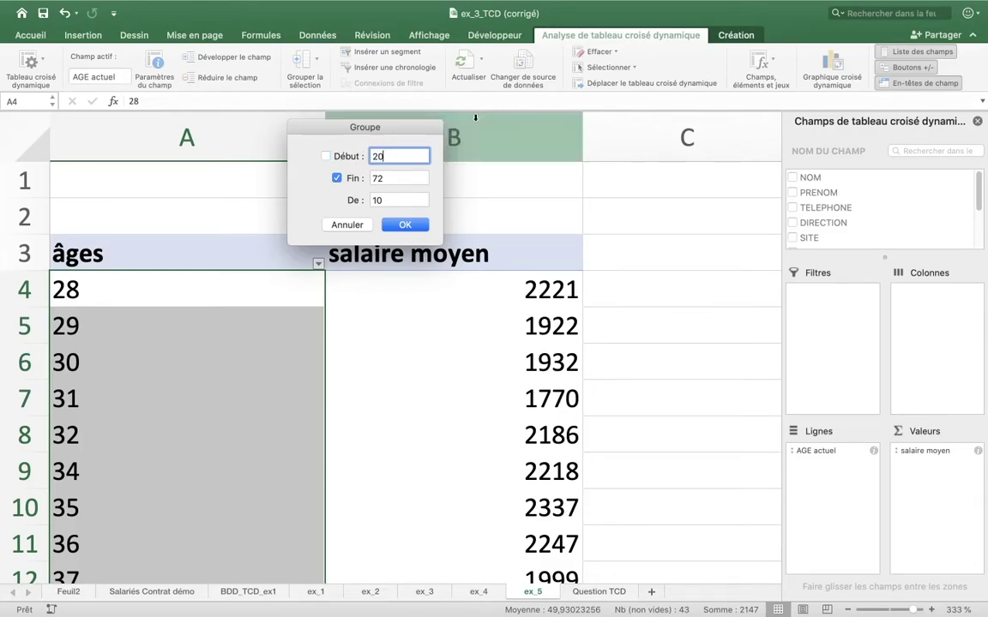
{"action": "left_click", "coordinate": [385, 178]}
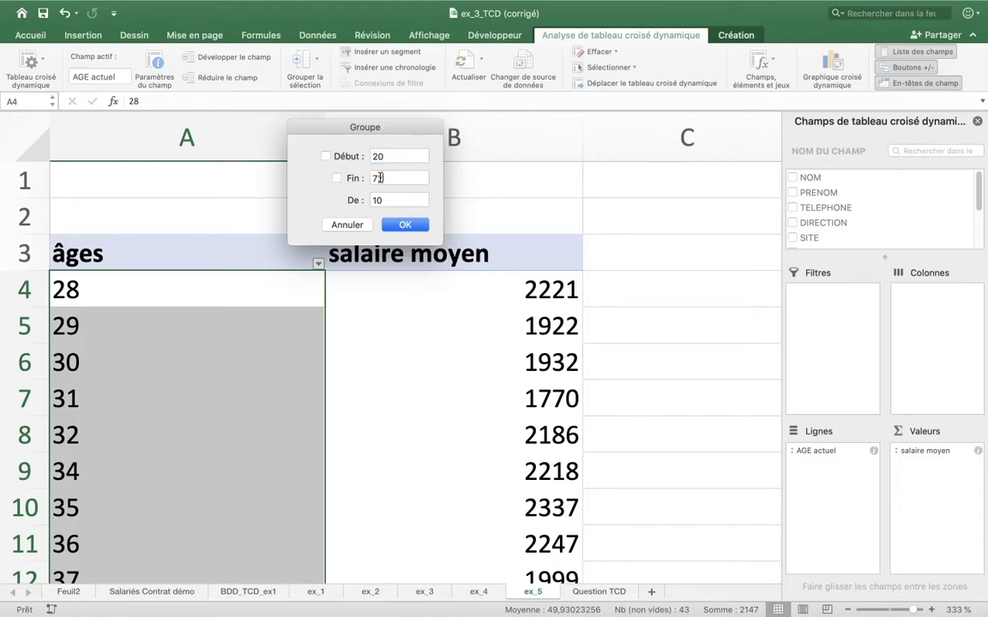
{"action": "key", "text": "Return"}
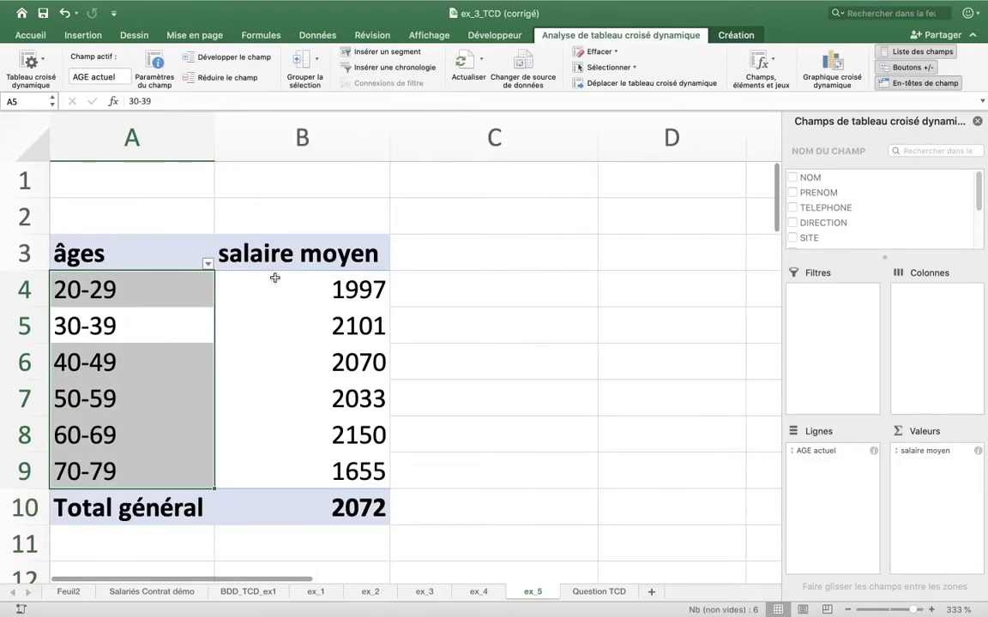
Regroup the age bands so the grouping ends at 70
{"action": "right_click", "coordinate": [165, 299]}
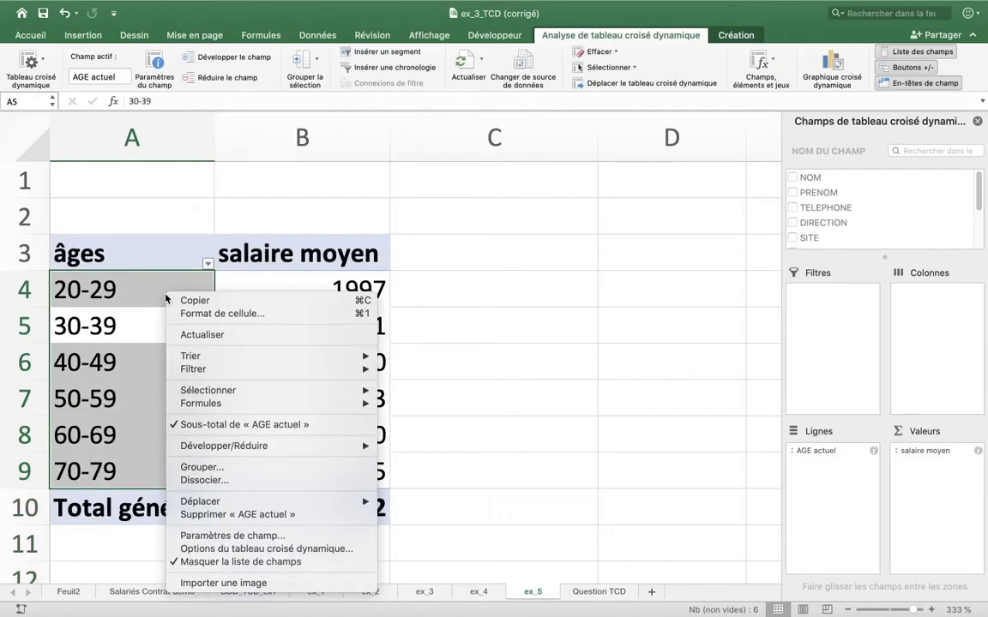
{"action": "left_click", "coordinate": [199, 467]}
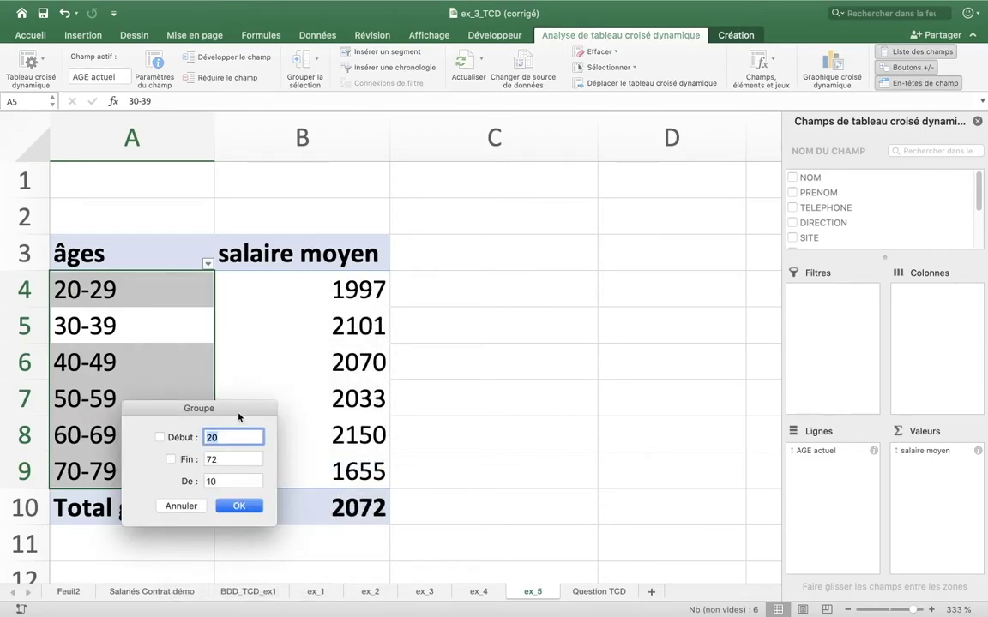
{"action": "mouse_move", "coordinate": [238, 414]}
{"action": "left_mouse_down"}
{"action": "mouse_move", "coordinate": [434, 171]}
{"action": "mouse_move", "coordinate": [511, 161]}
{"action": "left_mouse_up"}
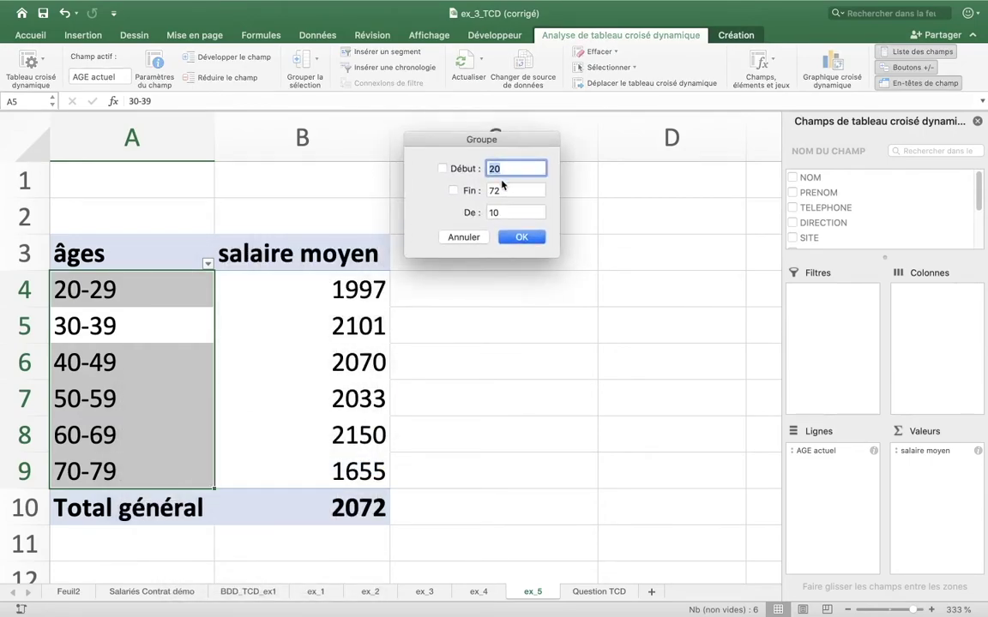
{"action": "left_click", "coordinate": [498, 191]}
{"action": "type", "text": "70"}
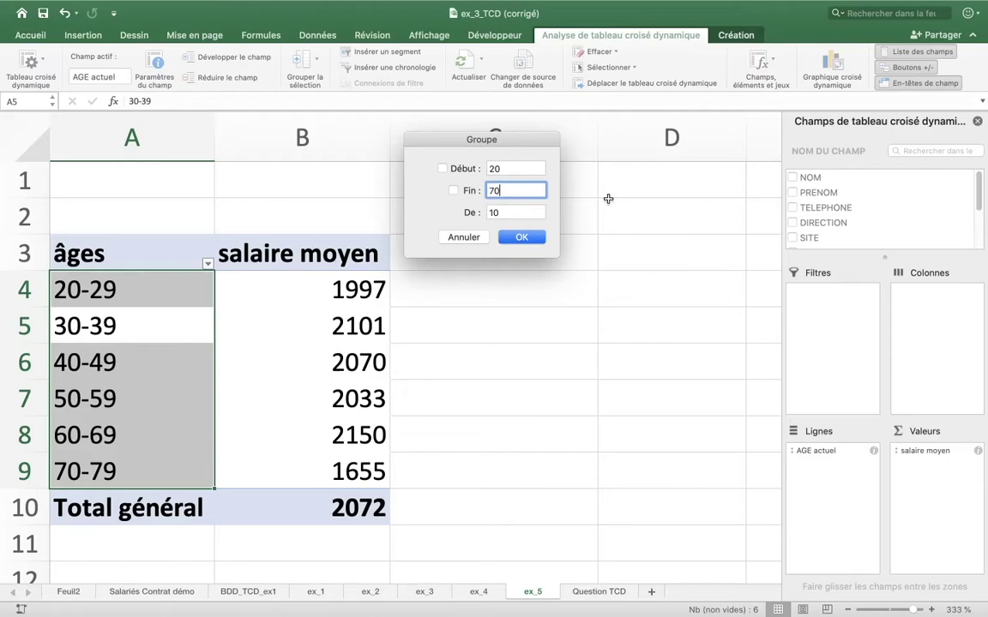
{"action": "left_click", "coordinate": [501, 212]}
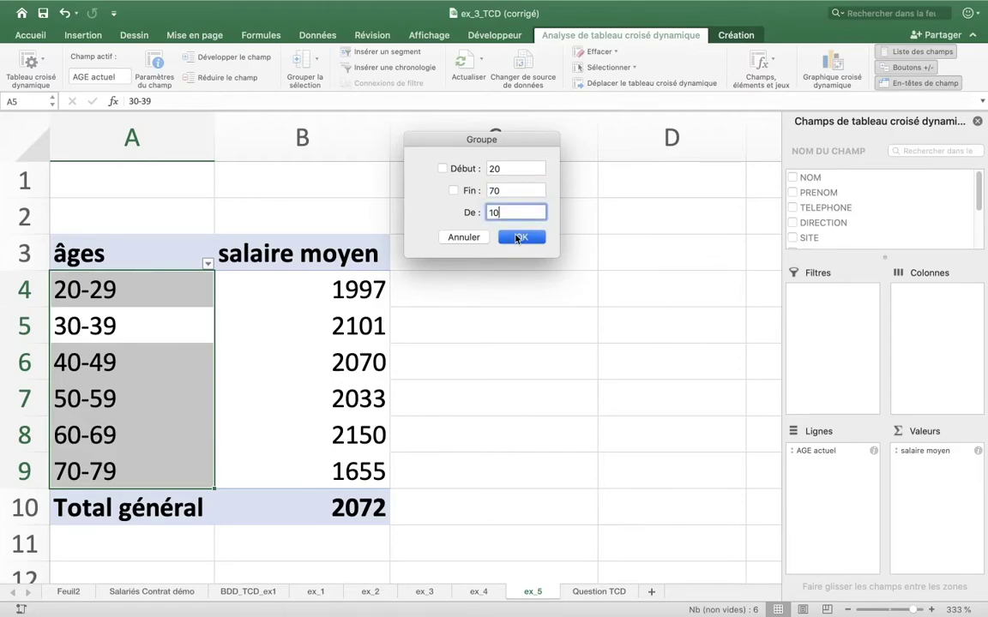
{"action": "left_click", "coordinate": [520, 237]}
Go through the band labels 20-29 to 60-70 to review the new grouping
{"action": "scroll", "coordinate": [144, 312], "scroll_direction": "down", "scroll_amount": 2}
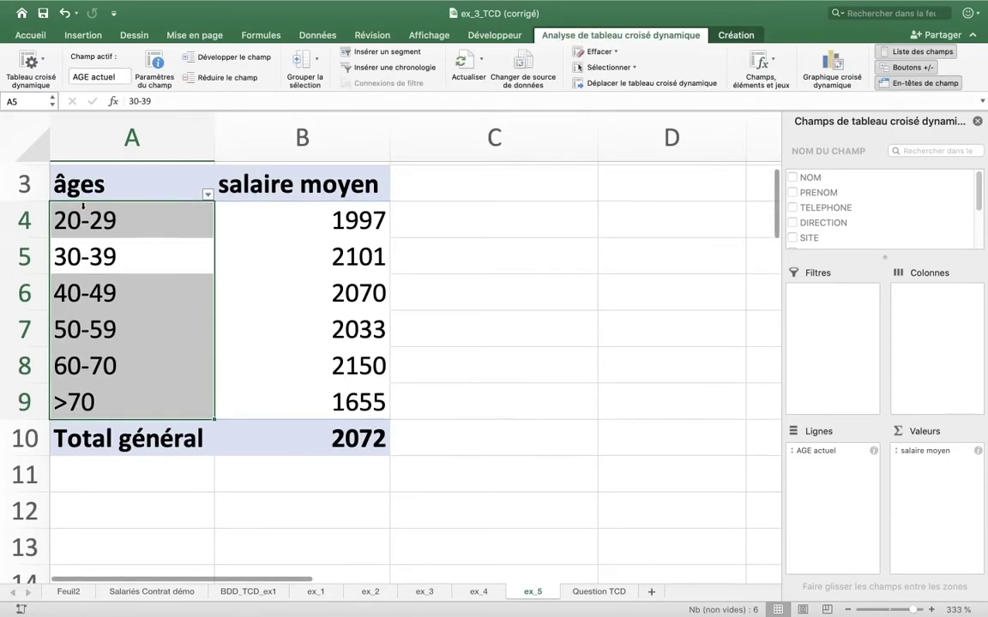
{"action": "left_click", "coordinate": [58, 220]}
{"action": "key", "text": "shift+Right"}
{"action": "left_click", "coordinate": [144, 210]}
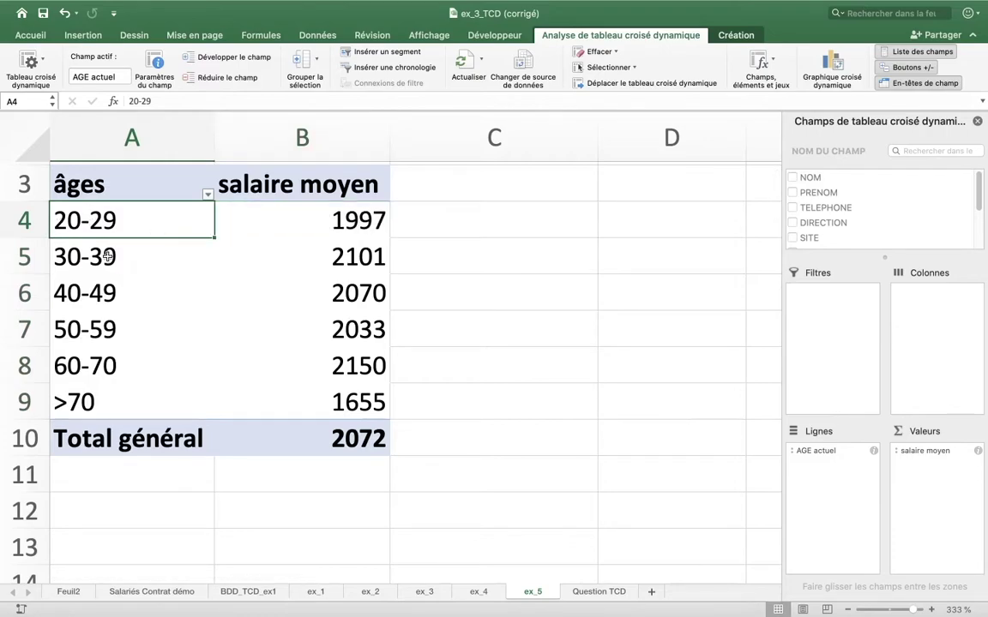
{"action": "left_click", "coordinate": [104, 257]}
{"action": "left_click", "coordinate": [125, 291]}
{"action": "left_click", "coordinate": [109, 329]}
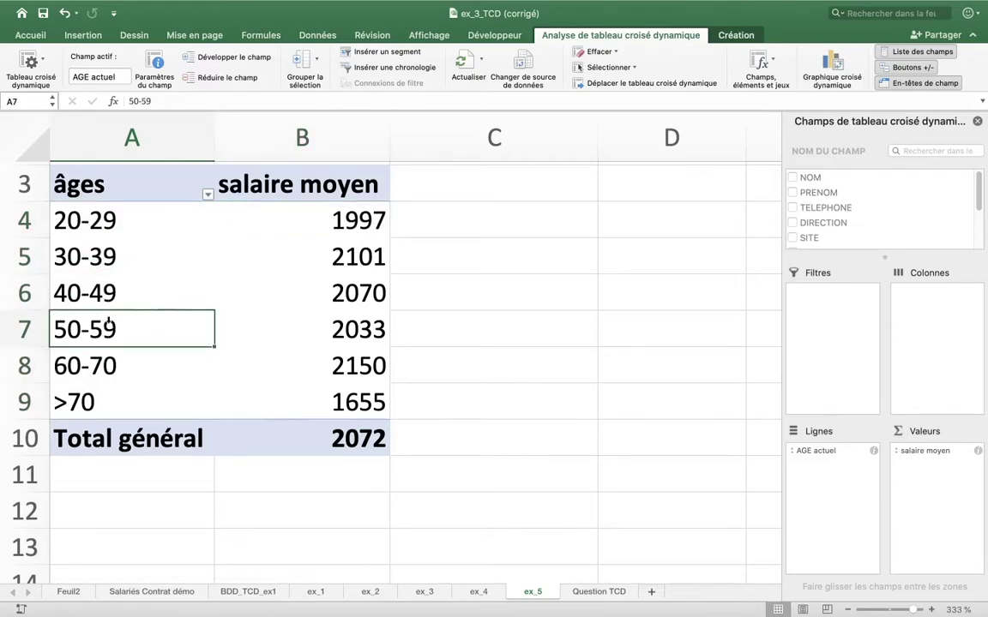
{"action": "key", "text": "Down"}
{"action": "left_click", "coordinate": [111, 214]}
{"action": "left_click", "coordinate": [110, 254]}
{"action": "left_click", "coordinate": [108, 291]}
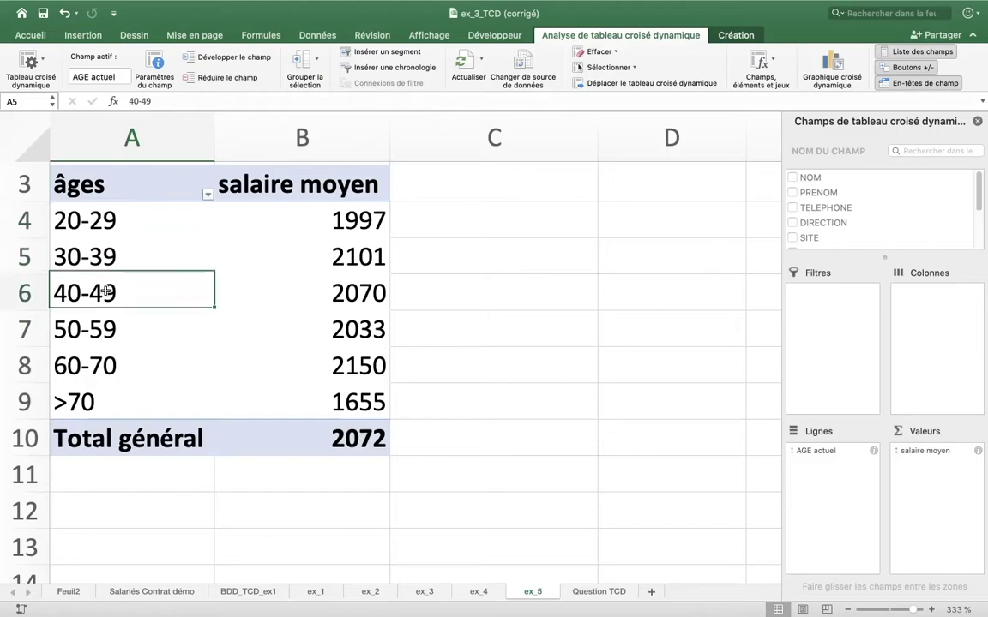
{"action": "left_click", "coordinate": [104, 321]}
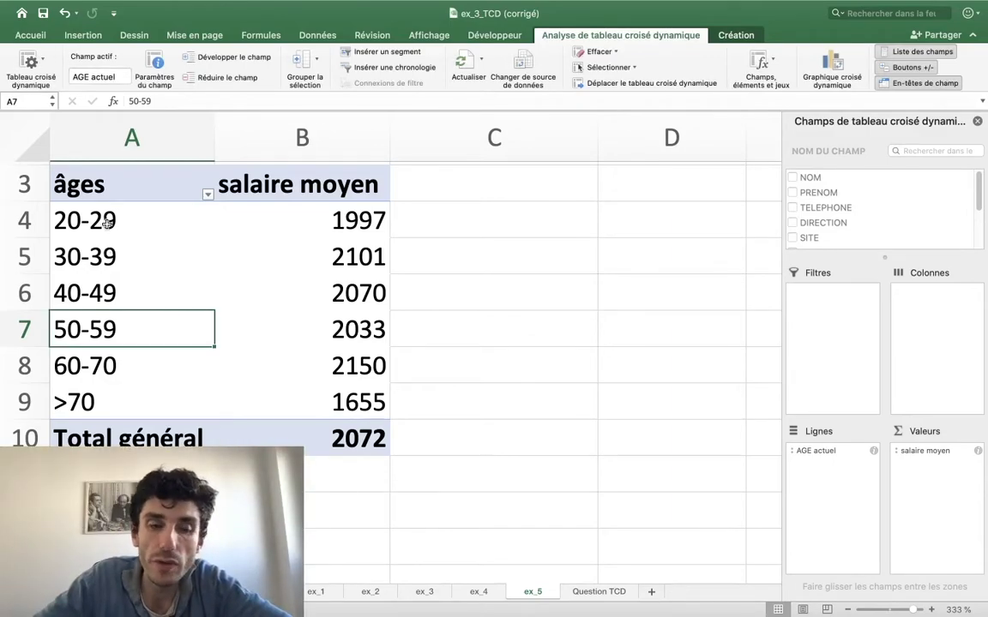
Check the unrounded average salaries of the 20-29 and 30-39 bands
{"action": "left_click", "coordinate": [101, 189]}
{"action": "left_click", "coordinate": [104, 219]}
{"action": "key", "text": "Right"}
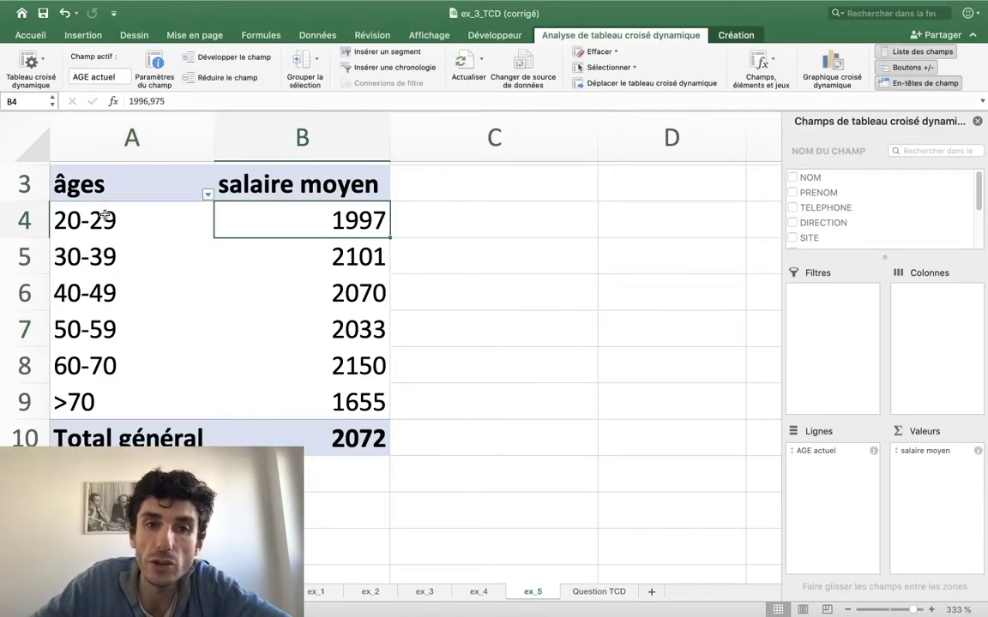
{"action": "key", "text": "Left"}
{"action": "key", "text": "Right"}
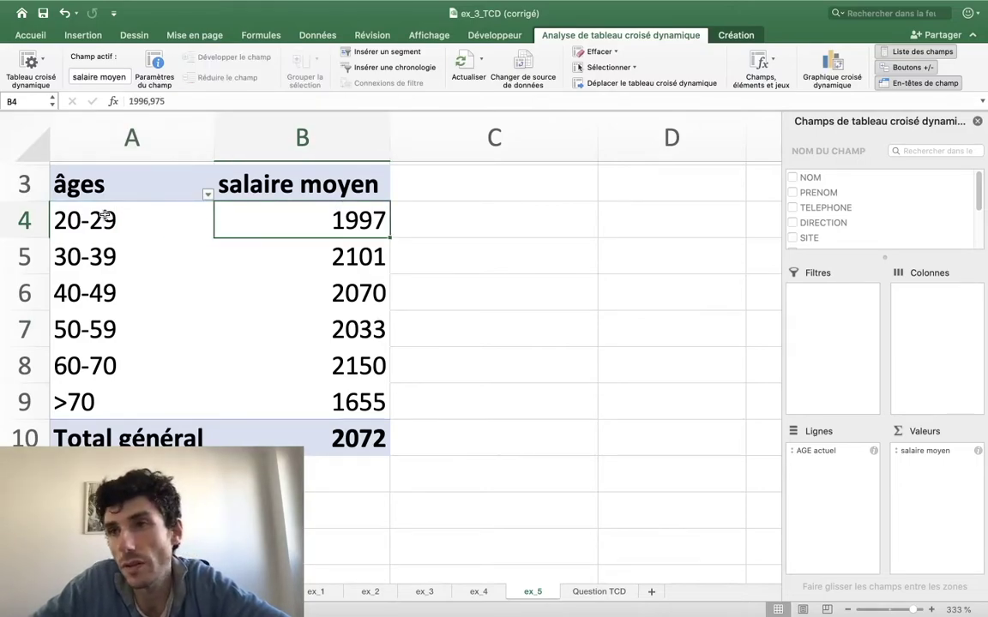
{"action": "key", "text": "Down"}
{"action": "key", "text": "Left"}
{"action": "key", "text": "Right"}
Step through the average salaries of the age bands
{"action": "key", "text": "Down"}
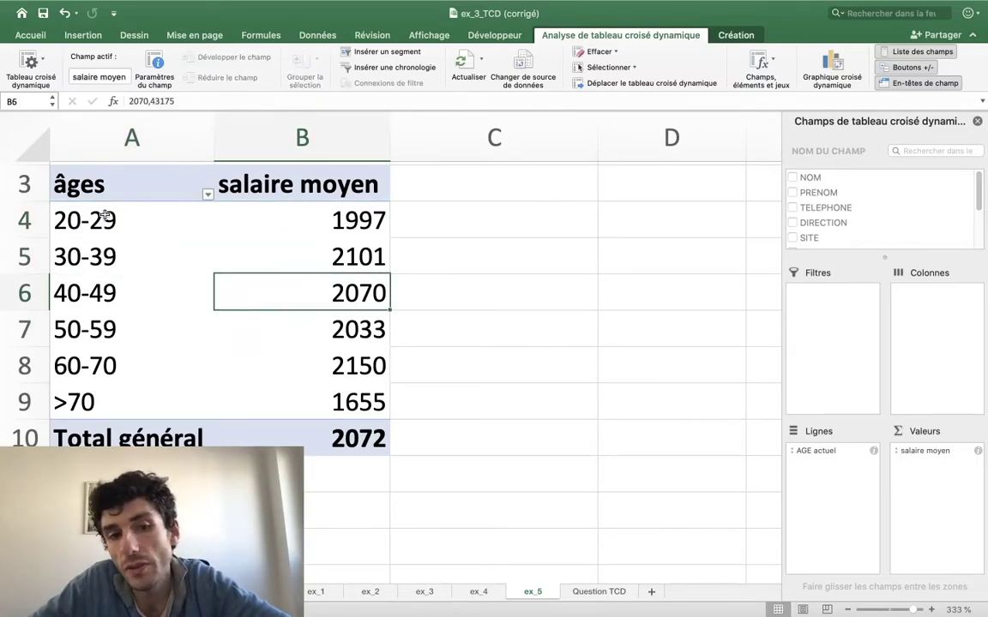
{"action": "key", "text": "Down"}
{"action": "key", "text": "Down"}
{"action": "key", "text": "Down"}
{"action": "key", "text": "Up"}
{"action": "key", "text": "Up"}
{"action": "key", "text": "Up"}
{"action": "key", "text": "Up"}
{"action": "key", "text": "Up"}
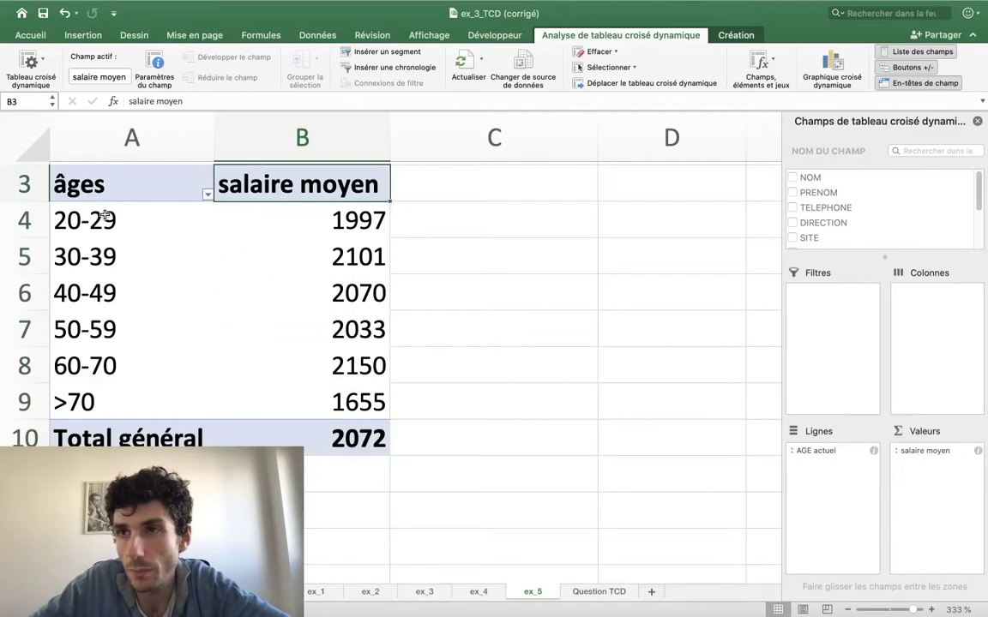
{"action": "key", "text": "Up"}
{"action": "key", "text": "Down"}
{"action": "key", "text": "Down"}
{"action": "key", "text": "Down"}
Switch to the Question TCD employee data sheet
{"action": "scroll", "coordinate": [104, 215], "scroll_direction": "down", "scroll_amount": 4}
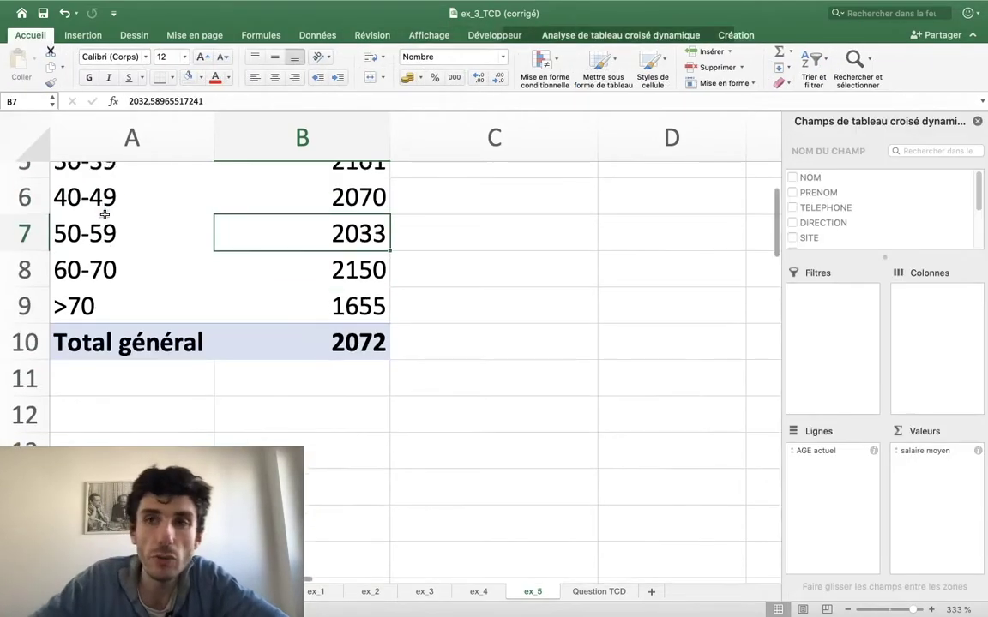
{"action": "scroll", "coordinate": [104, 215], "scroll_direction": "down", "scroll_amount": 3}
{"action": "scroll", "coordinate": [103, 215], "scroll_direction": "up", "scroll_amount": 5}
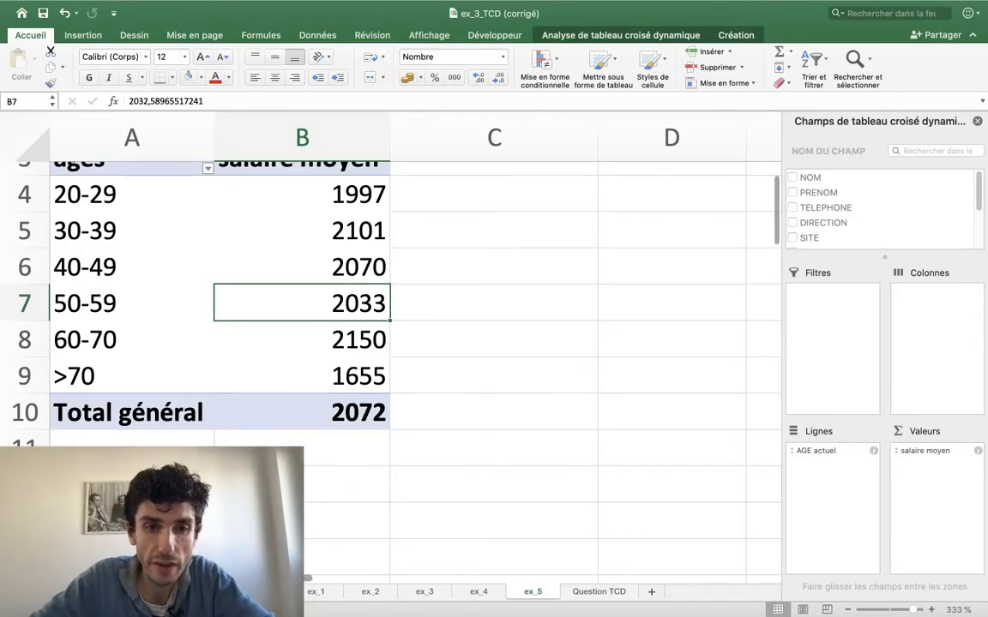
{"action": "left_click", "coordinate": [597, 592]}
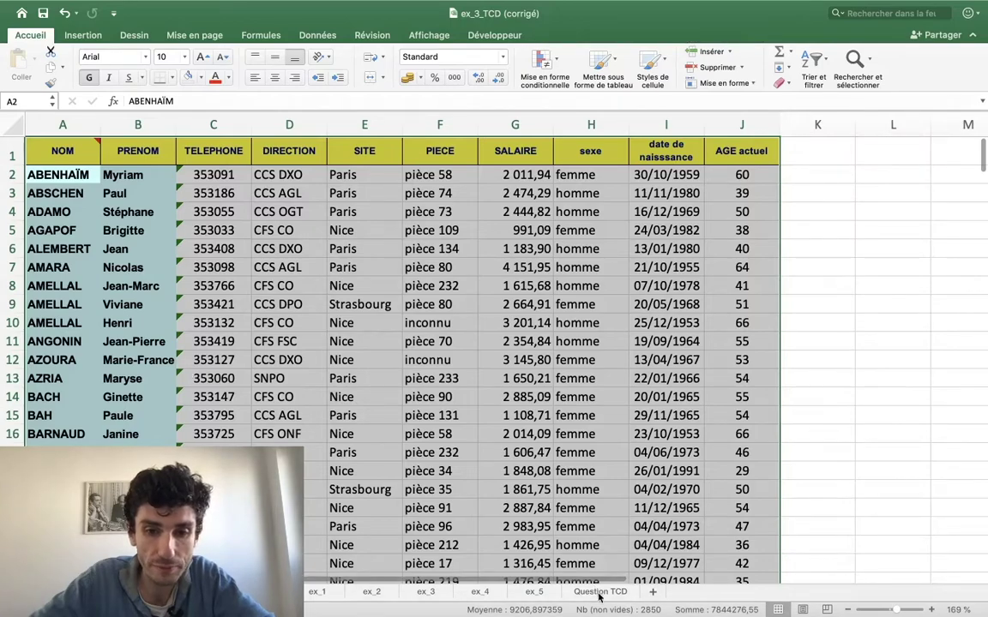
{"action": "left_click", "coordinate": [598, 591]}
{"action": "left_click", "coordinate": [51, 233]}
{"action": "left_click", "coordinate": [52, 220]}
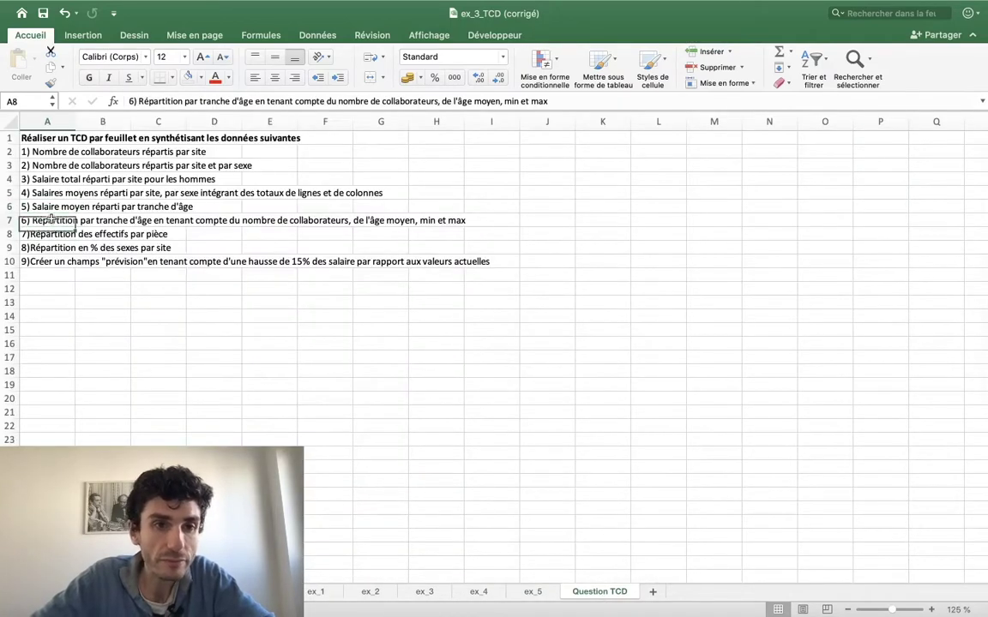
{"action": "key", "text": "Right"}
{"action": "key", "text": "Right"}
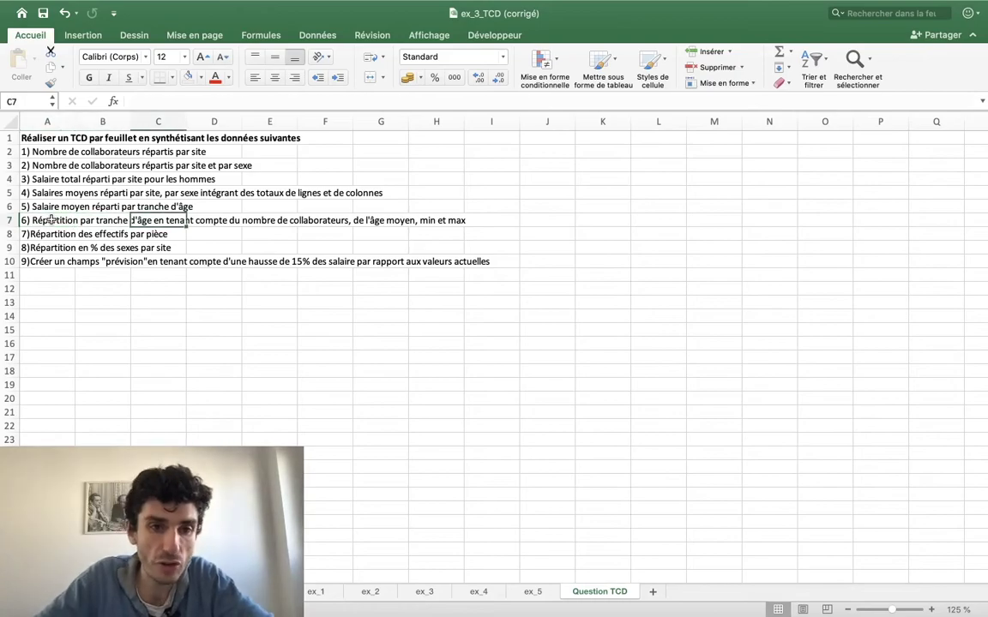
{"action": "key", "text": "Right"}
{"action": "key", "text": "Right"}
{"action": "key", "text": "Right"}
{"action": "key", "text": "Left"}
{"action": "key", "text": "Left"}
{"action": "key", "text": "Left"}
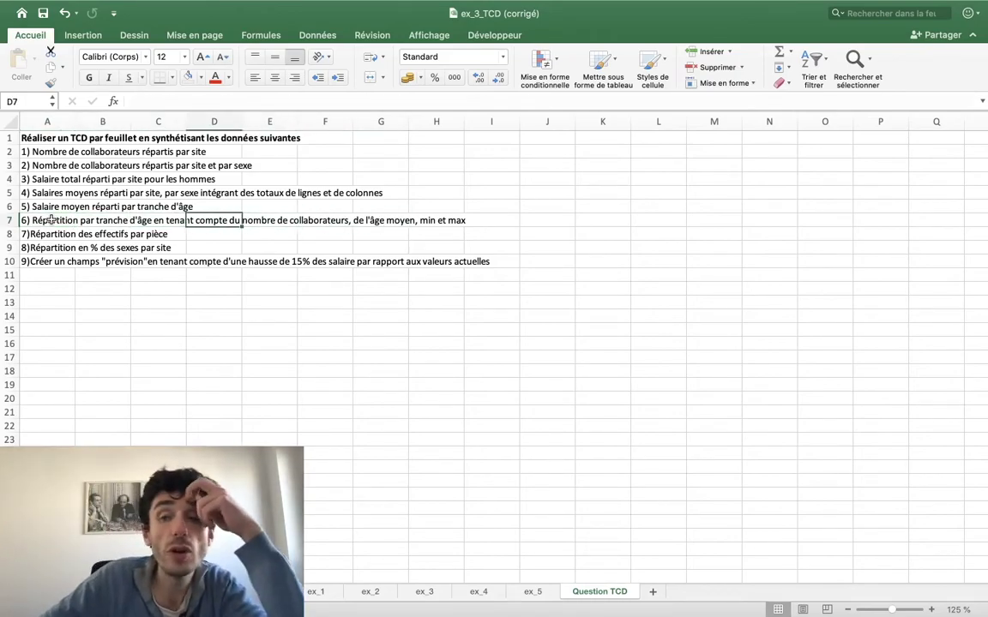
{"action": "key", "text": "Right"}
{"action": "key", "text": "Right"}
{"action": "key", "text": "Right"}
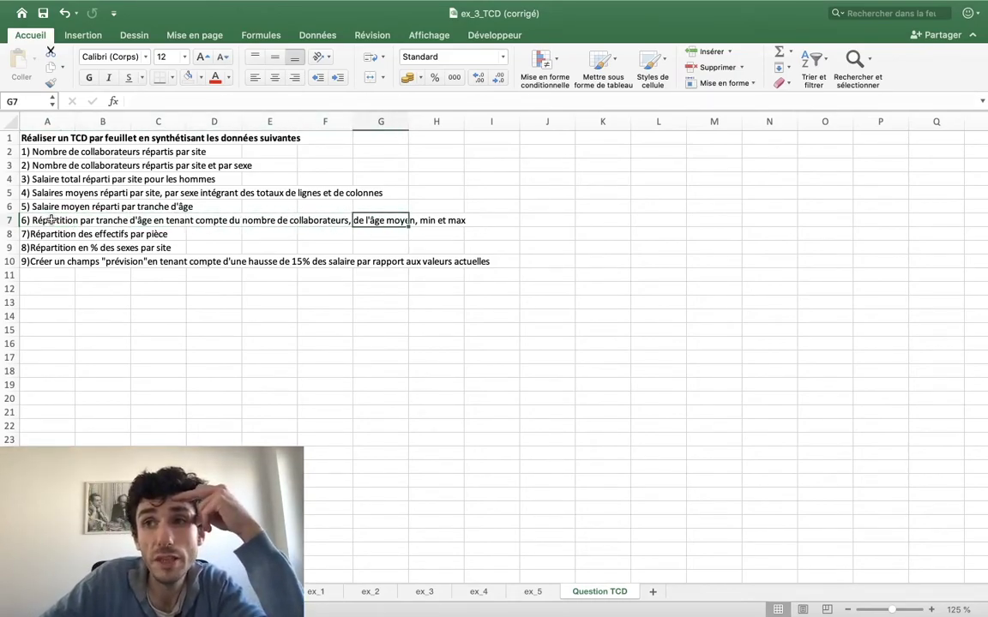
{"action": "key", "text": "Left"}
{"action": "key", "text": "Left"}
{"action": "key", "text": "Left"}
{"action": "key", "text": "Left"}
{"action": "key", "text": "Left"}
{"action": "key", "text": "Left"}
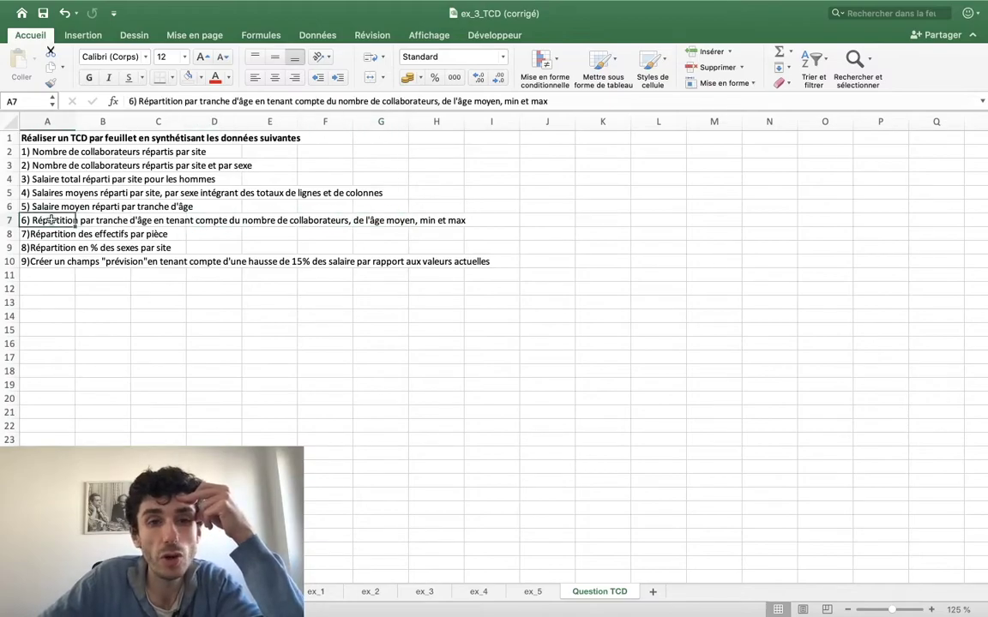
{"action": "scroll", "coordinate": [52, 219], "scroll_direction": "up", "scroll_amount": 1}
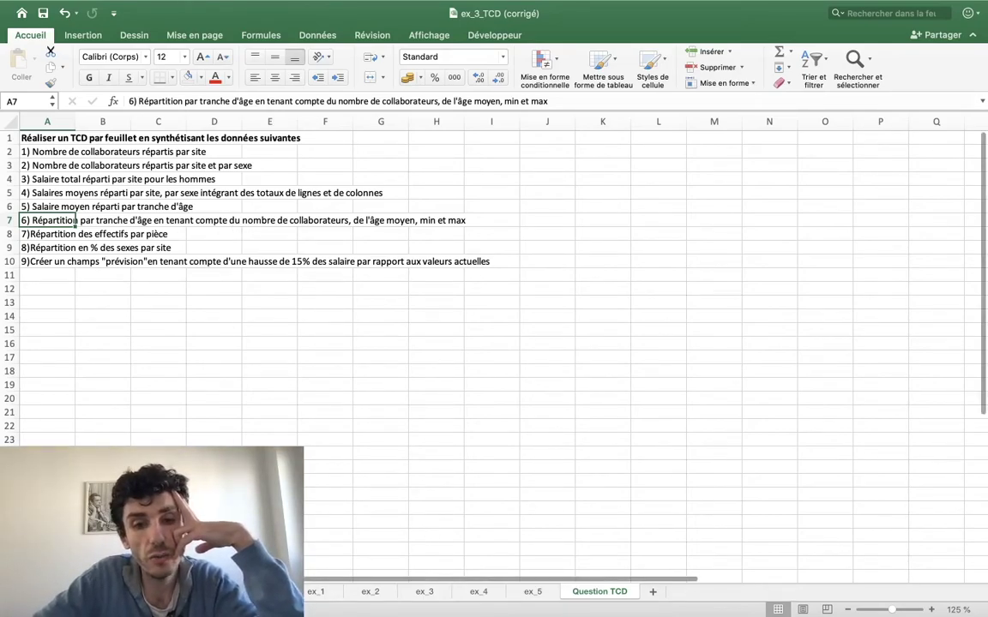
{"action": "key", "text": "ctrl+Page_Up"}
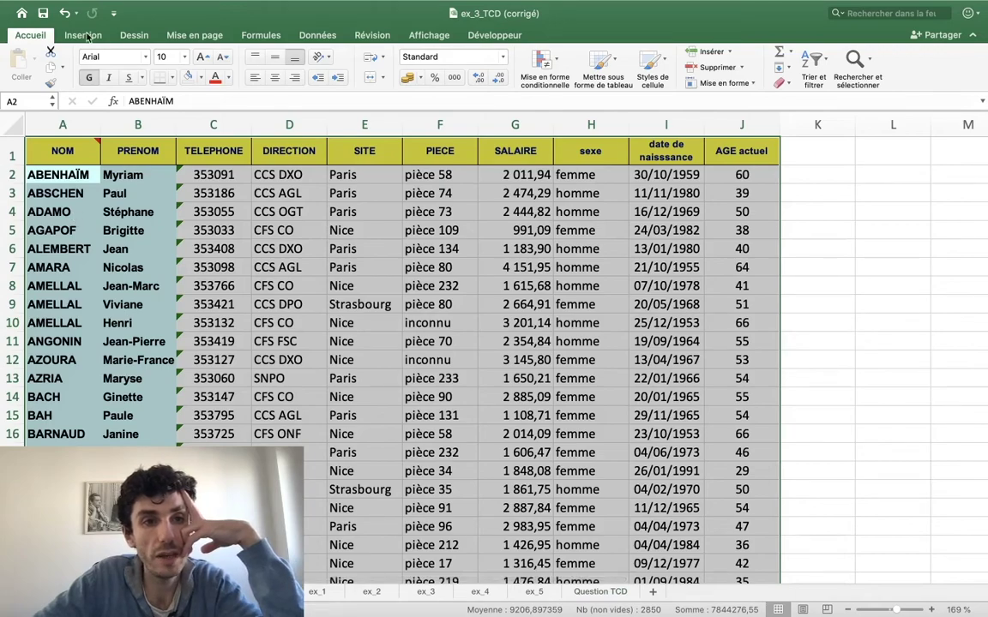
Insert a new pivot table from the employee data on a new sheet after ex_5
{"action": "left_click", "coordinate": [82, 35]}
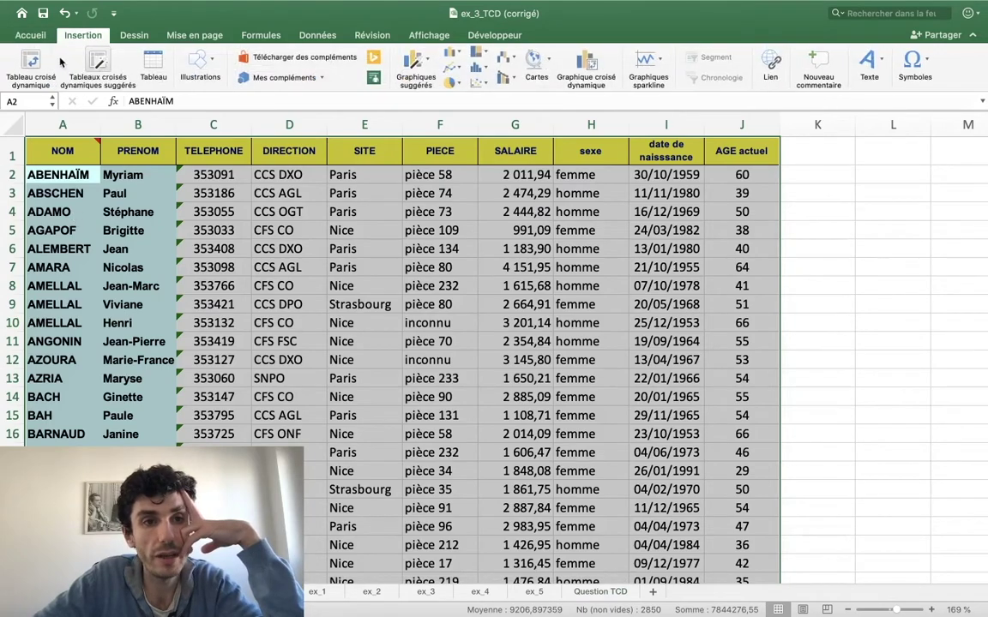
{"action": "left_click", "coordinate": [19, 72]}
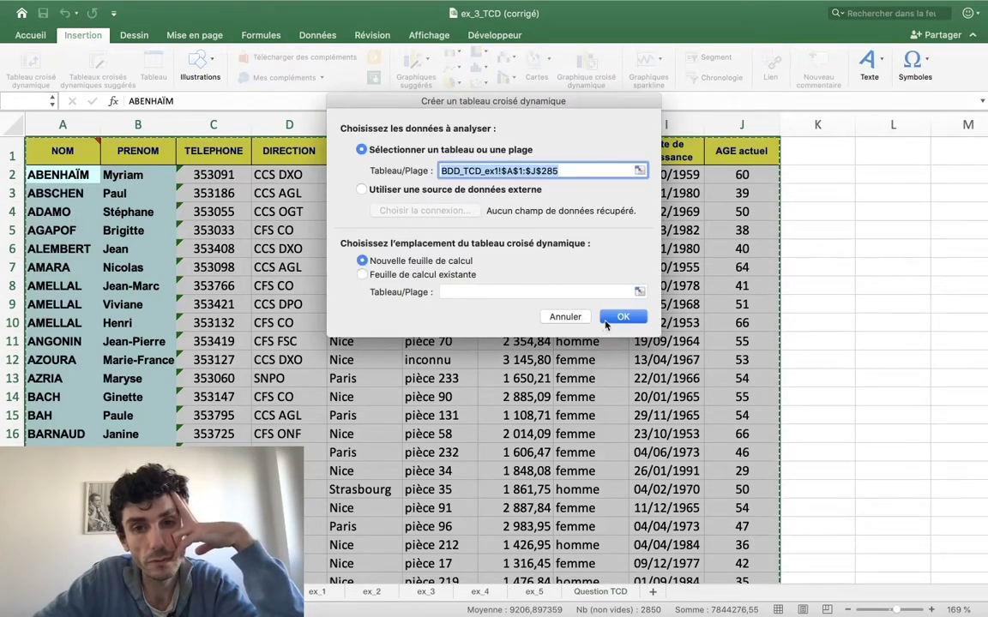
{"action": "left_click", "coordinate": [621, 317]}
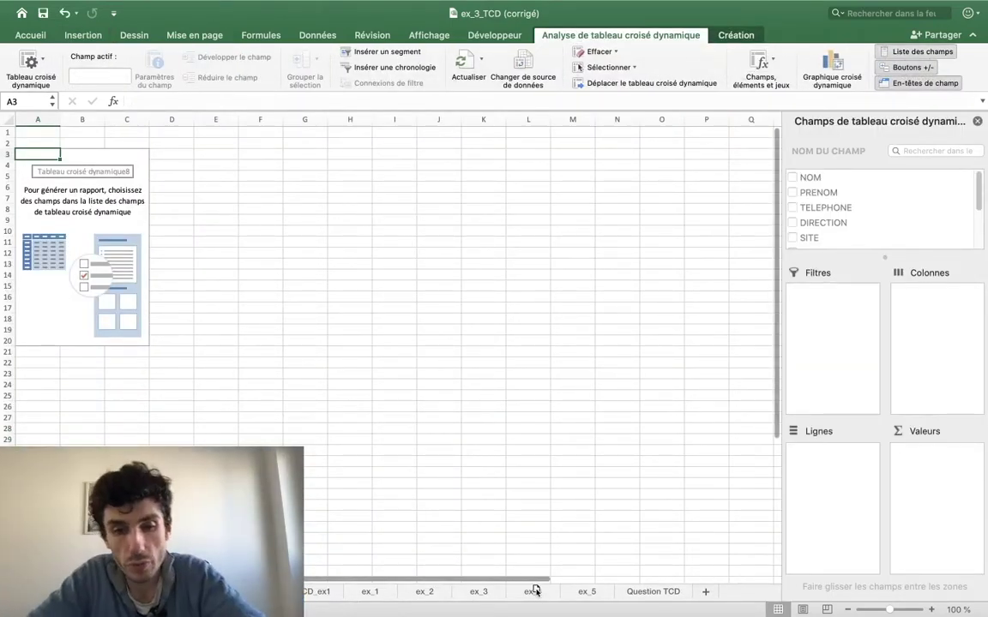
{"action": "left_click_drag", "start_coordinate": [533, 589], "coordinate": [583, 590]}
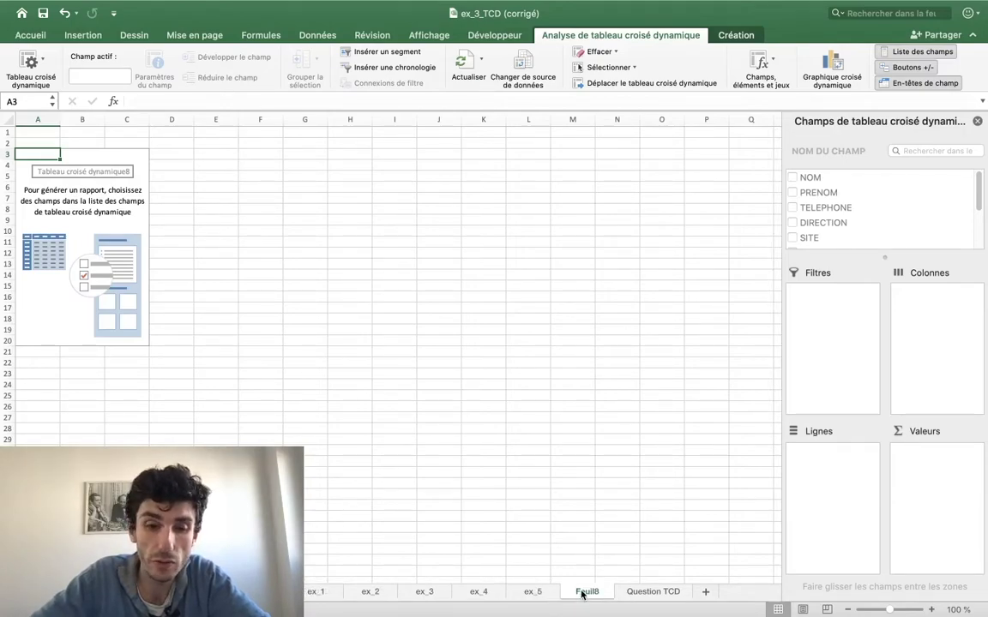
Rename the new Feuil8 sheet to ex_6
{"action": "double_click", "coordinate": [583, 591]}
{"action": "type", "text": "ex_6"}
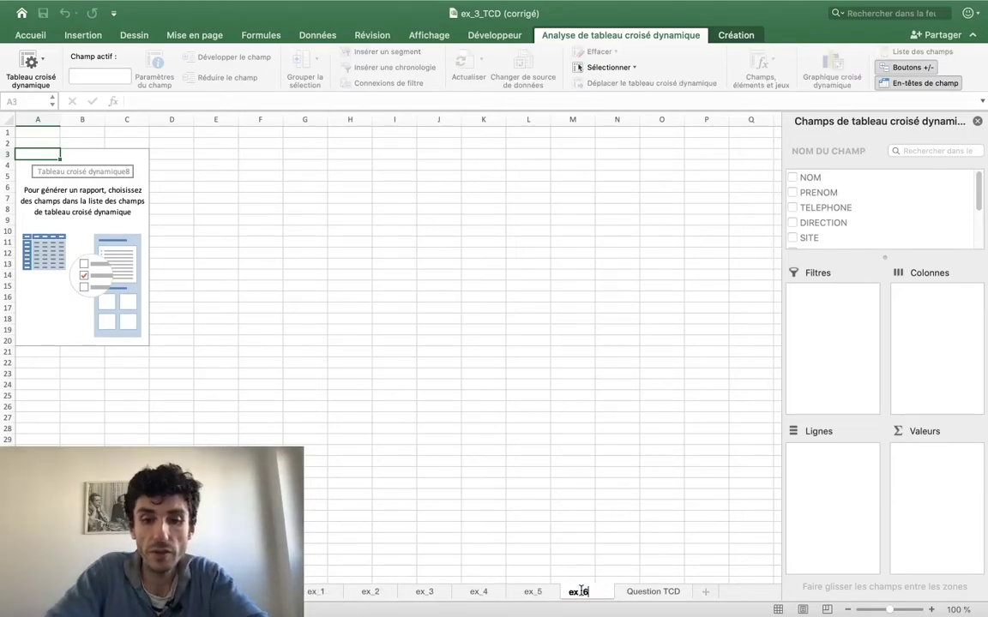
{"action": "key", "text": "Return"}
Select A4 in the pivot, glance at the Question TCD task list, and return to ex_6
{"action": "left_click", "coordinate": [82, 230]}
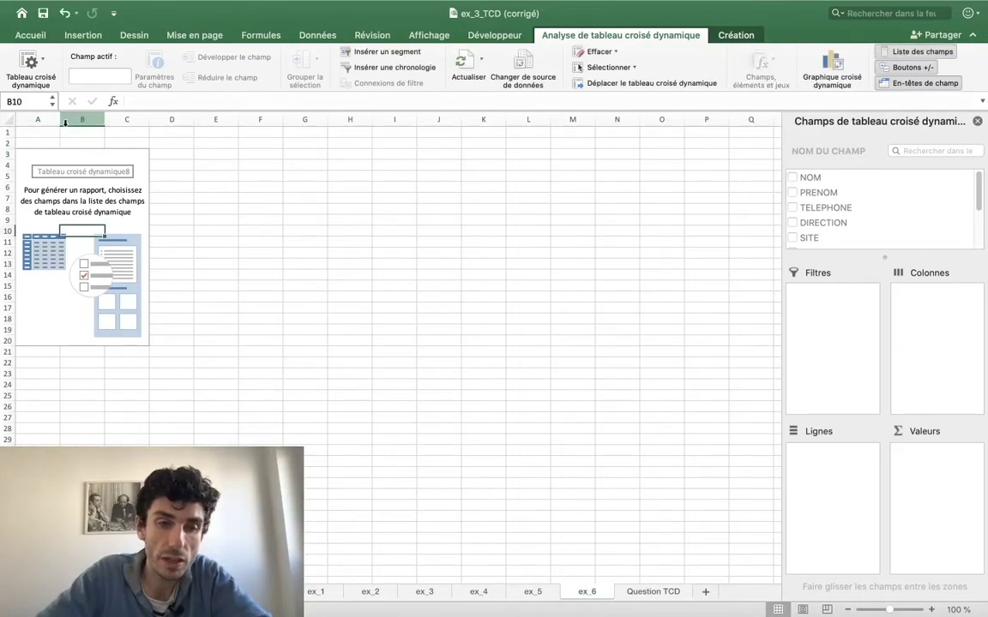
{"action": "left_click", "coordinate": [38, 165]}
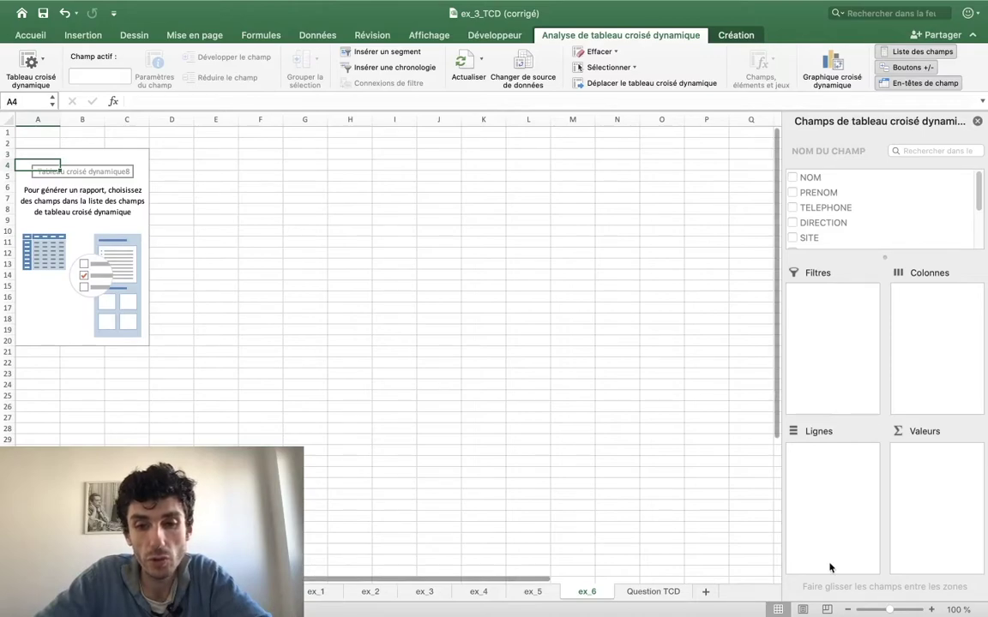
{"action": "left_click", "coordinate": [653, 592]}
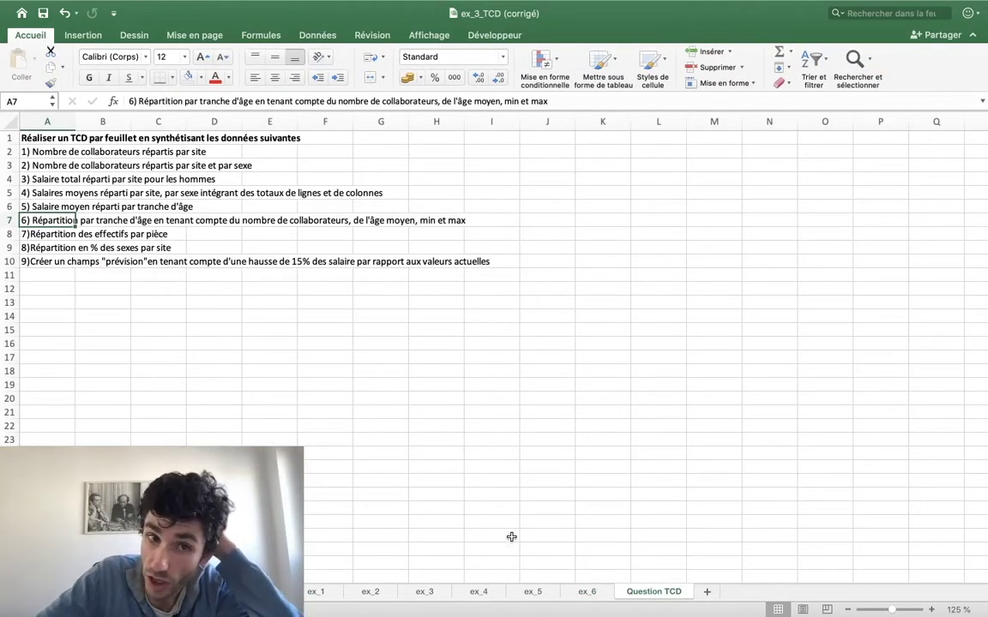
{"action": "left_click", "coordinate": [587, 591]}
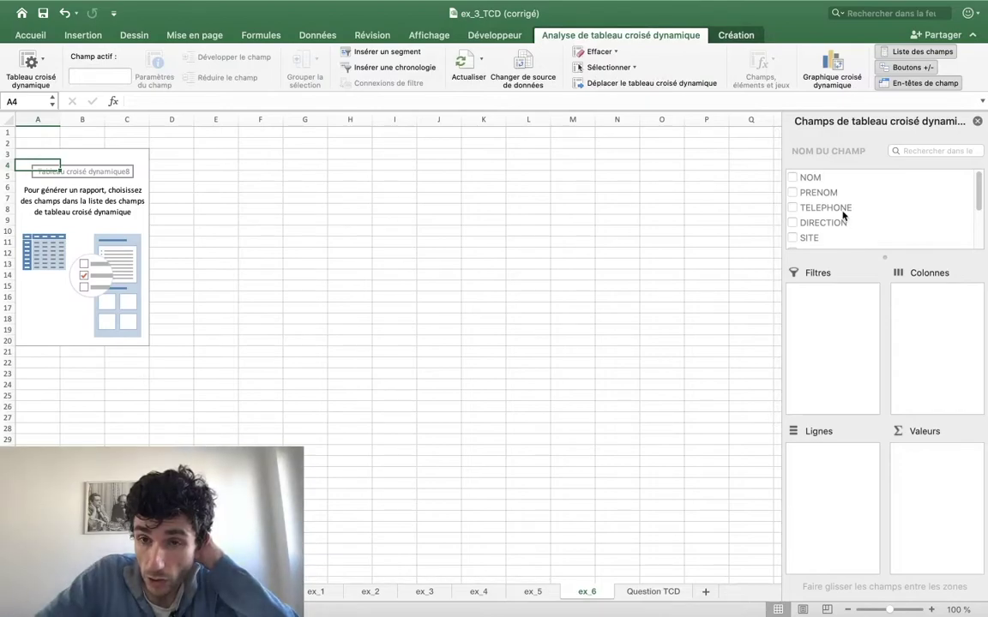
Add AGE actuel as the row labels of the ex_6 pivot
{"action": "scroll", "coordinate": [842, 212], "scroll_direction": "down", "scroll_amount": 5}
{"action": "scroll", "coordinate": [810, 192], "scroll_direction": "up", "scroll_amount": 2}
{"action": "scroll", "coordinate": [809, 192], "scroll_direction": "up", "scroll_amount": 2}
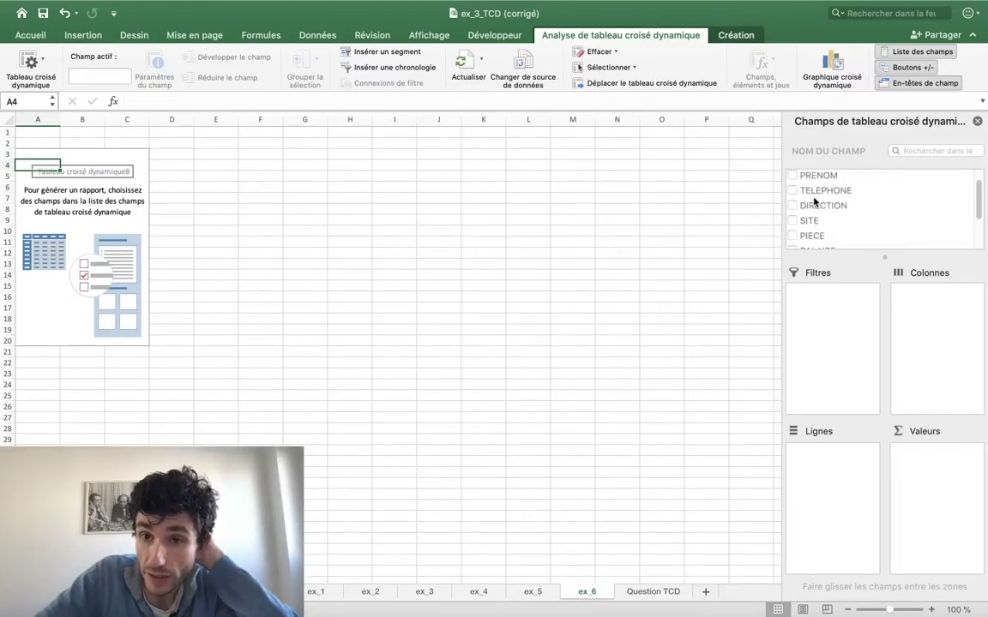
{"action": "scroll", "coordinate": [809, 194], "scroll_direction": "up", "scroll_amount": 1}
{"action": "scroll", "coordinate": [815, 202], "scroll_direction": "down", "scroll_amount": 5}
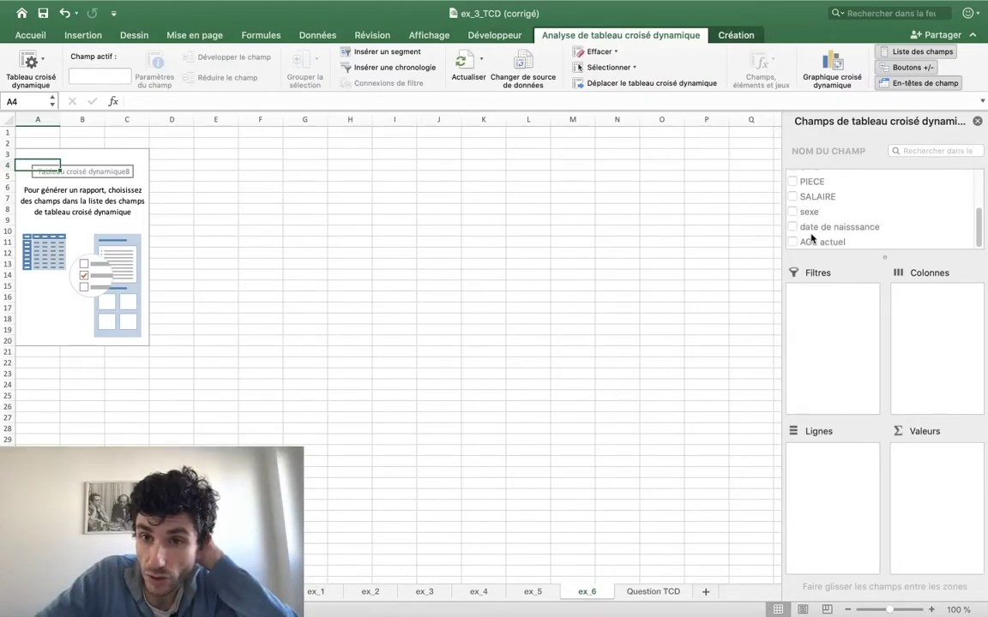
{"action": "mouse_move", "coordinate": [813, 233]}
{"action": "left_mouse_down"}
{"action": "mouse_move", "coordinate": [822, 405]}
{"action": "mouse_move", "coordinate": [838, 474]}
{"action": "left_mouse_up"}
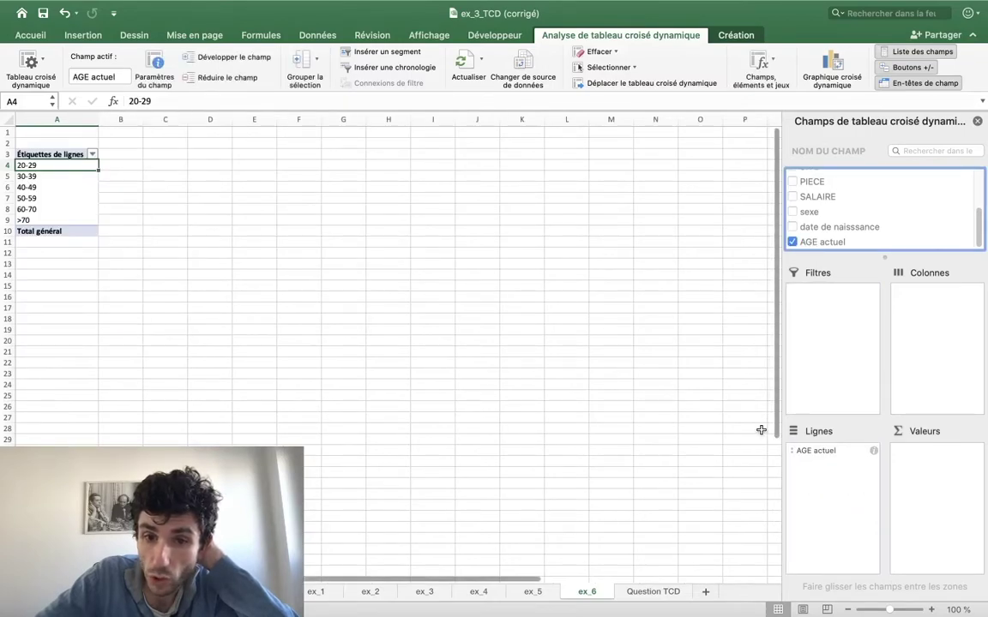
After checking the ex_5 pivot for reference, add AGE actuel to the values as a count
{"action": "left_click", "coordinate": [534, 591]}
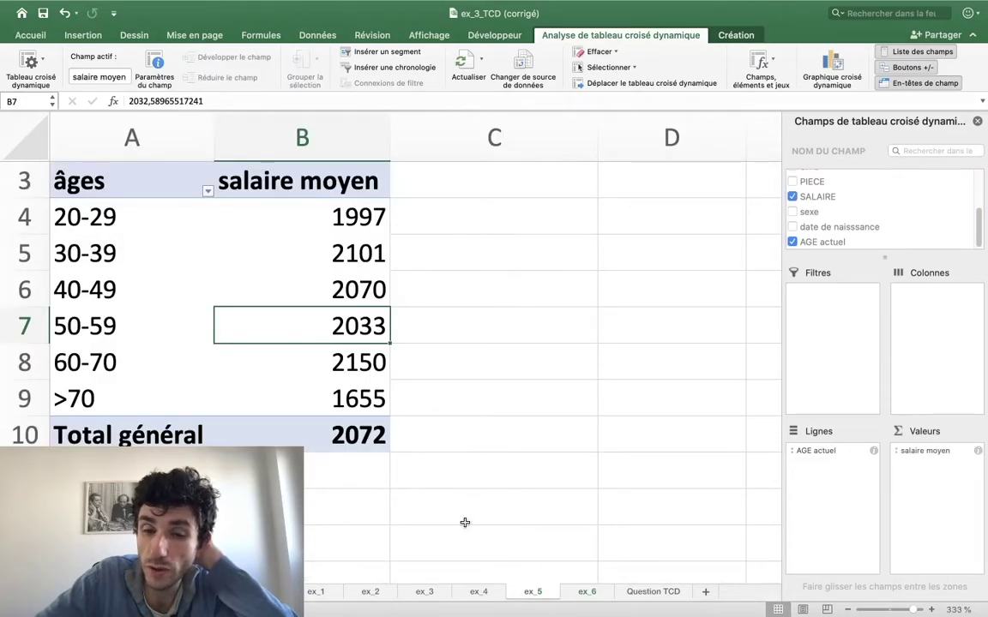
{"action": "left_click", "coordinate": [590, 592]}
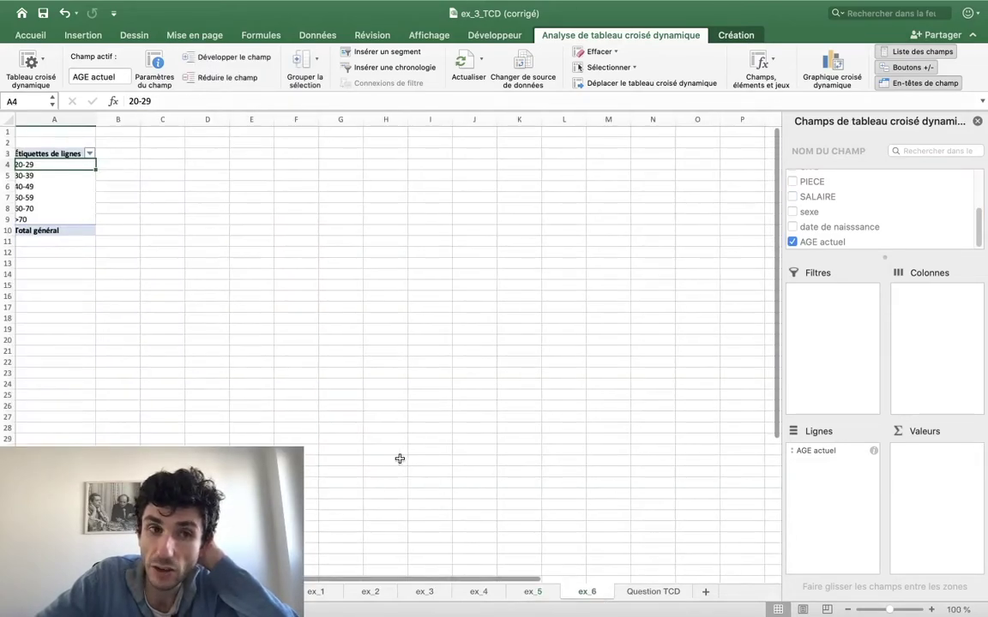
{"action": "scroll", "coordinate": [128, 256], "scroll_direction": "up", "scroll_amount": 5}
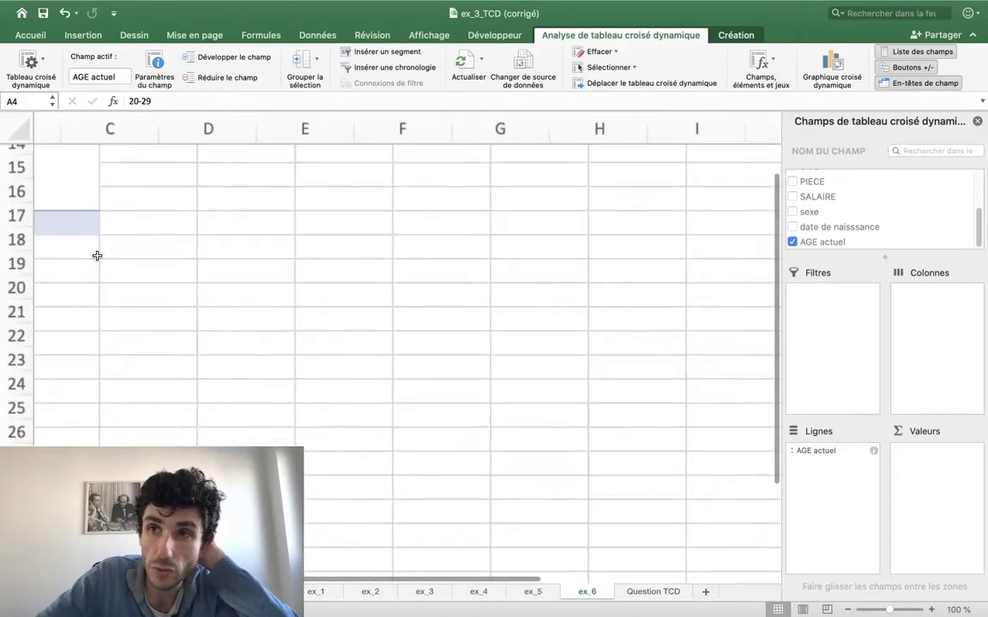
{"action": "scroll", "coordinate": [97, 256], "scroll_direction": "up", "scroll_amount": 5}
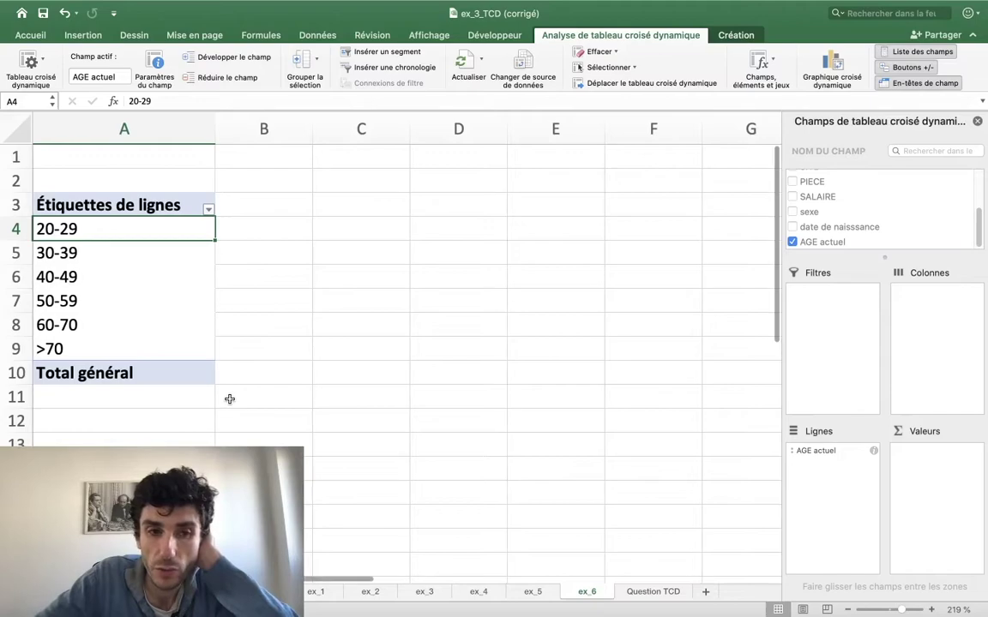
{"action": "scroll", "coordinate": [229, 399], "scroll_direction": "right", "scroll_amount": 2}
{"action": "scroll", "coordinate": [229, 399], "scroll_direction": "left", "scroll_amount": 2}
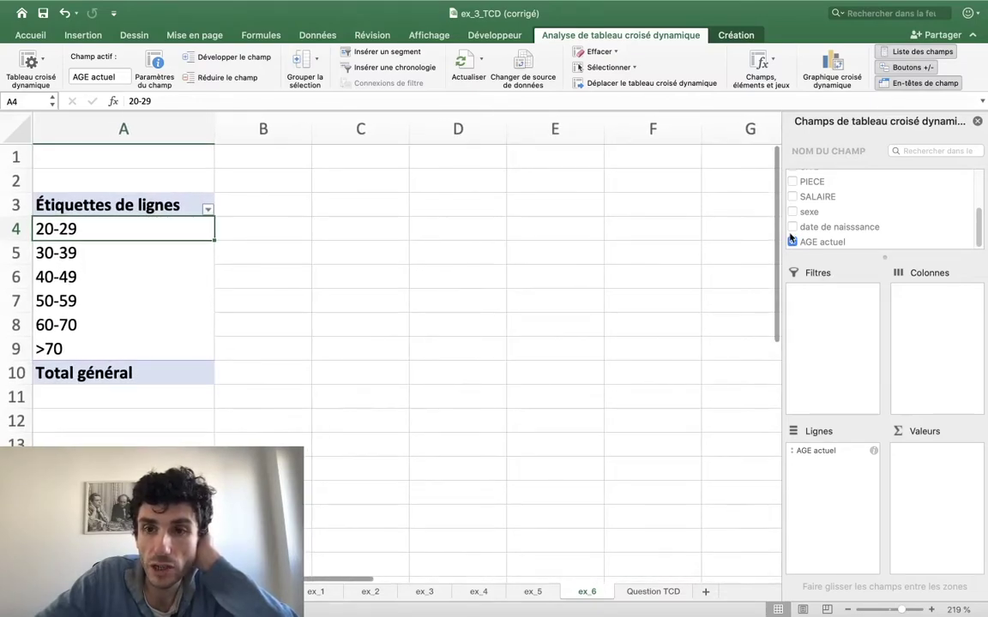
{"action": "scroll", "coordinate": [830, 206], "scroll_direction": "up", "scroll_amount": 2}
{"action": "scroll", "coordinate": [828, 227], "scroll_direction": "down", "scroll_amount": 2}
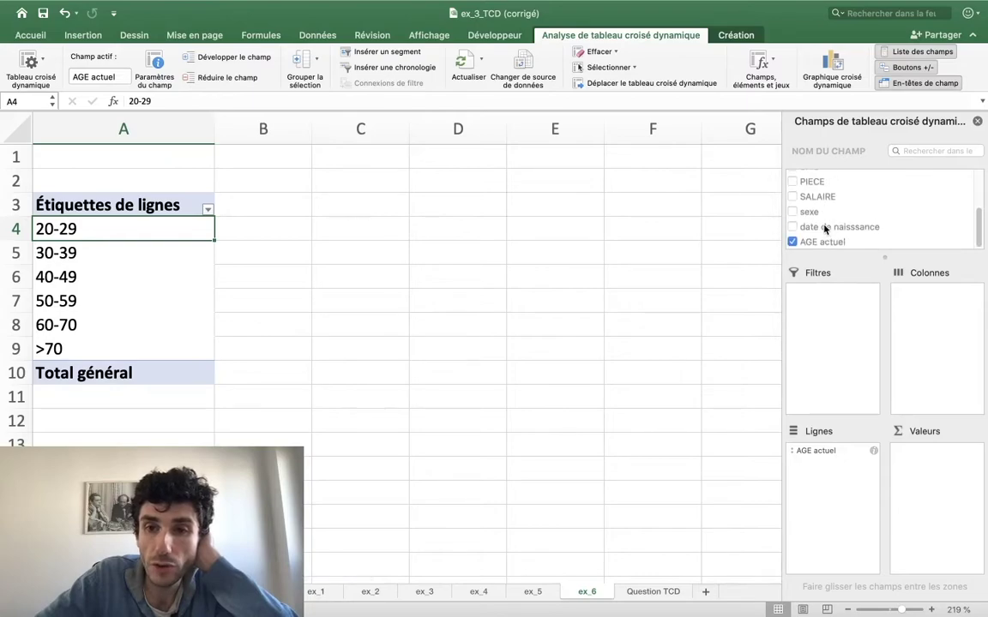
{"action": "left_click_drag", "start_coordinate": [822, 242], "coordinate": [957, 472]}
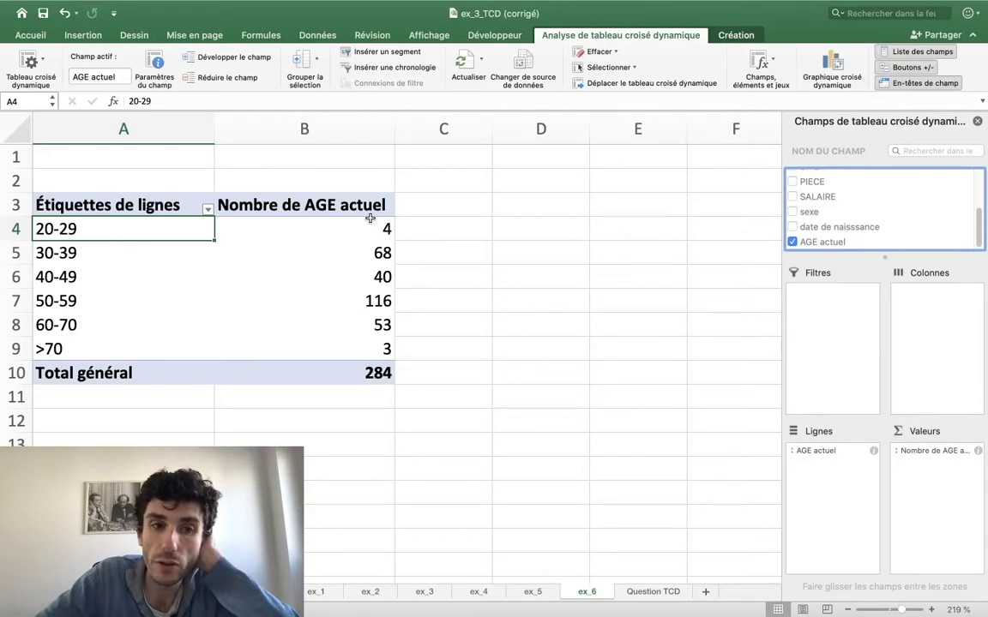
Add AGE actuel to the values a second time
{"action": "left_click", "coordinate": [374, 298]}
{"action": "key", "text": "Left"}
{"action": "key", "text": "Right"}
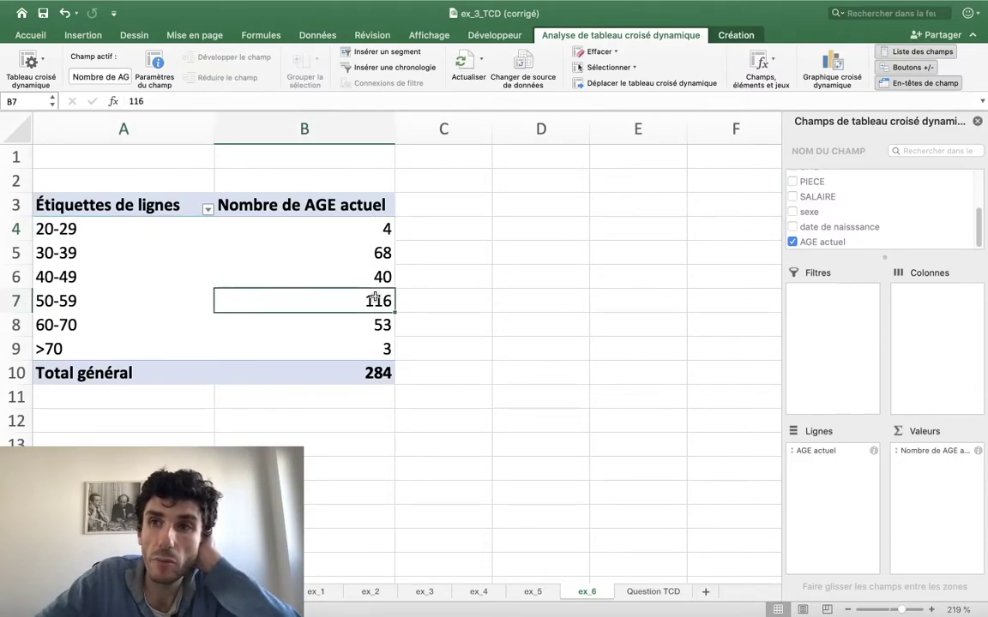
{"action": "key", "text": "Left"}
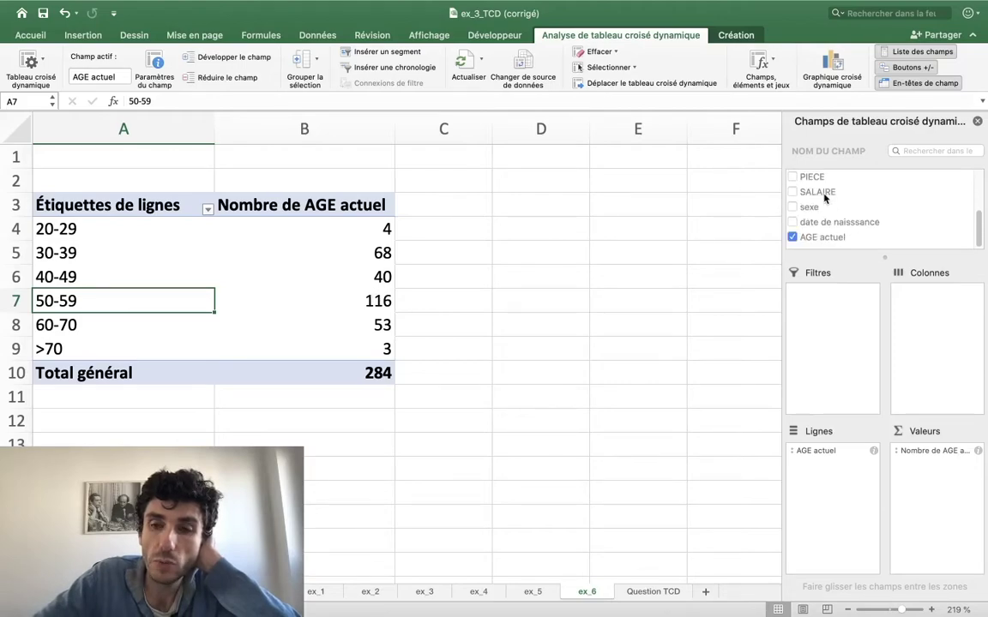
{"action": "left_click_drag", "start_coordinate": [821, 244], "coordinate": [944, 499]}
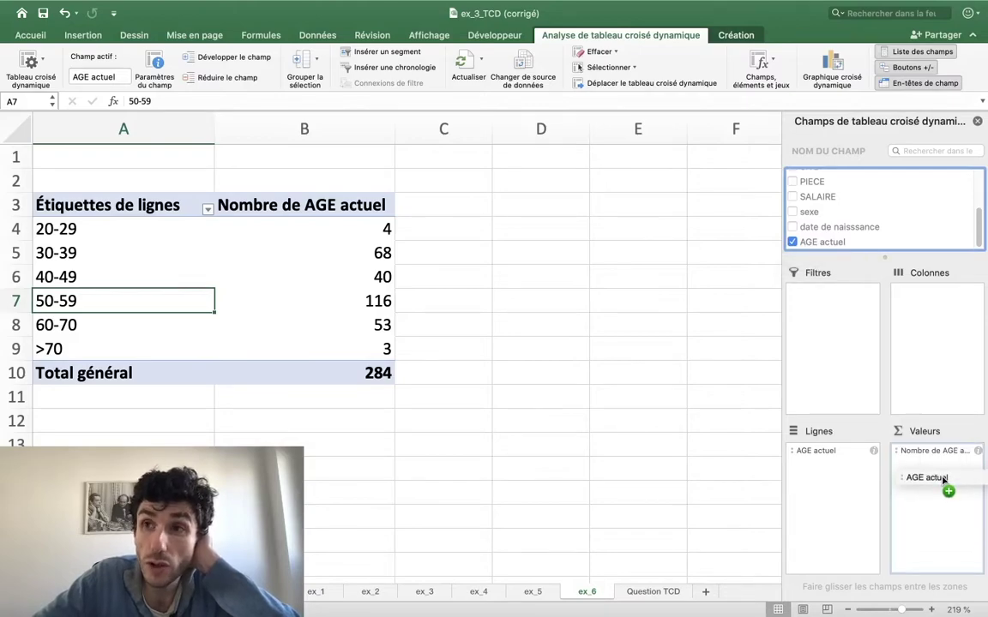
{"action": "mouse_move", "coordinate": [944, 500]}
{"action": "left_mouse_down"}
{"action": "mouse_move", "coordinate": [900, 330]}
{"action": "mouse_move", "coordinate": [935, 458]}
{"action": "left_mouse_up"}
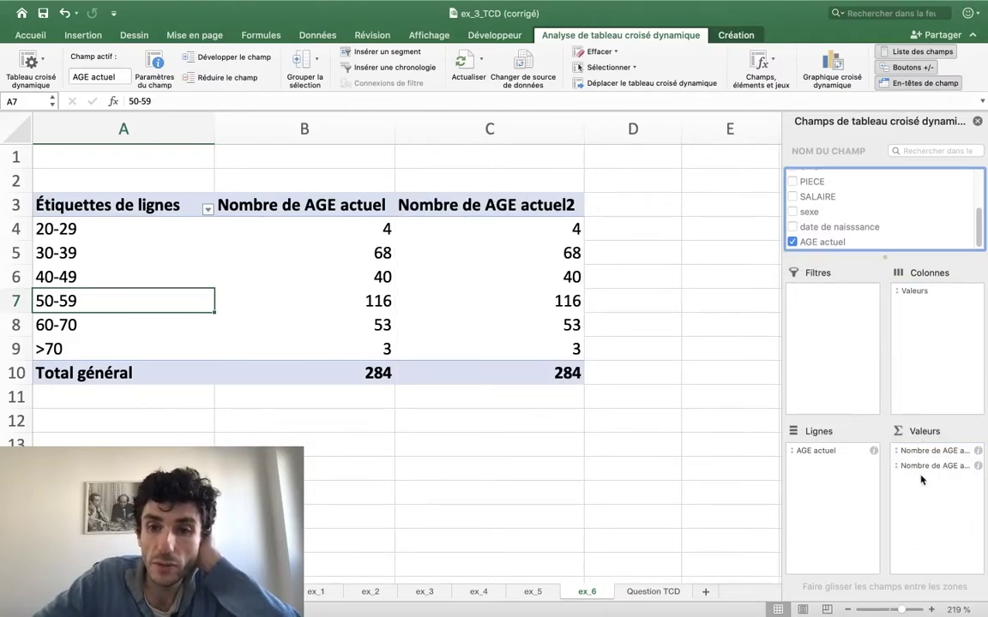
Set the second AGE actuel value field to summarise by Min
{"action": "left_click", "coordinate": [977, 466]}
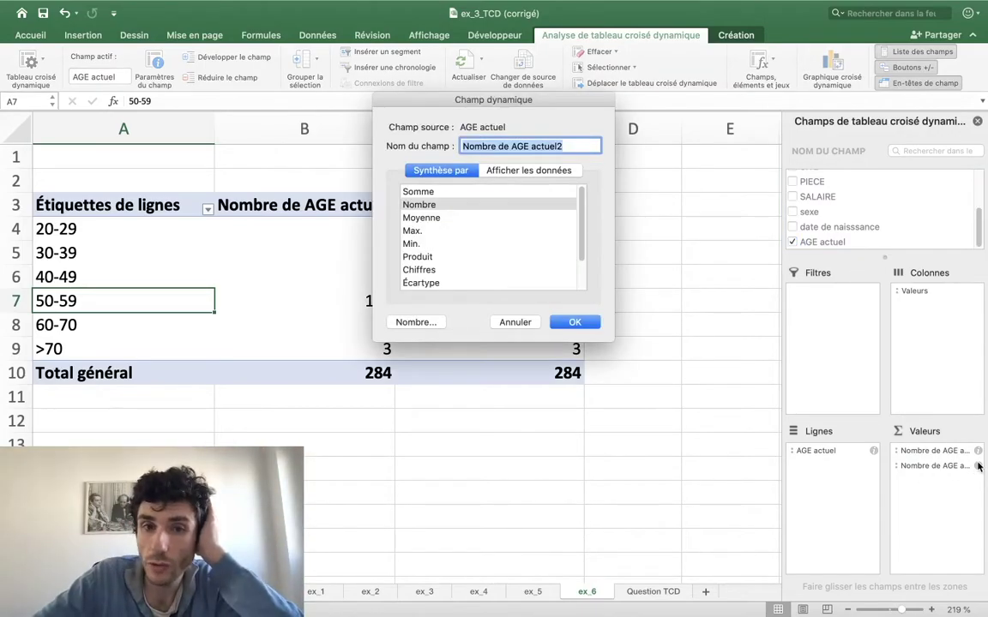
{"action": "left_click", "coordinate": [514, 322]}
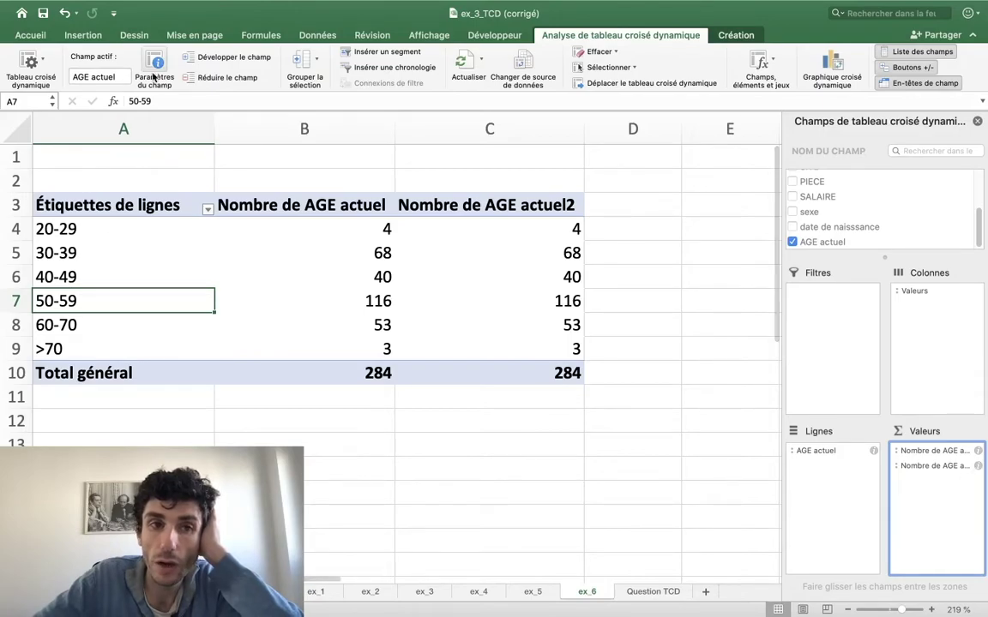
{"action": "left_click", "coordinate": [977, 468]}
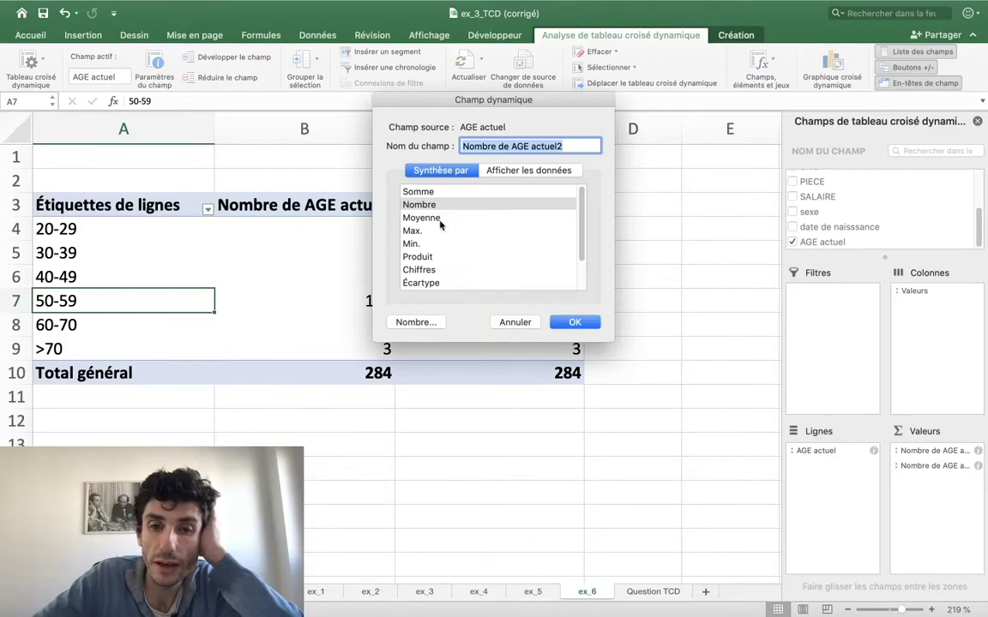
{"action": "left_click", "coordinate": [416, 244]}
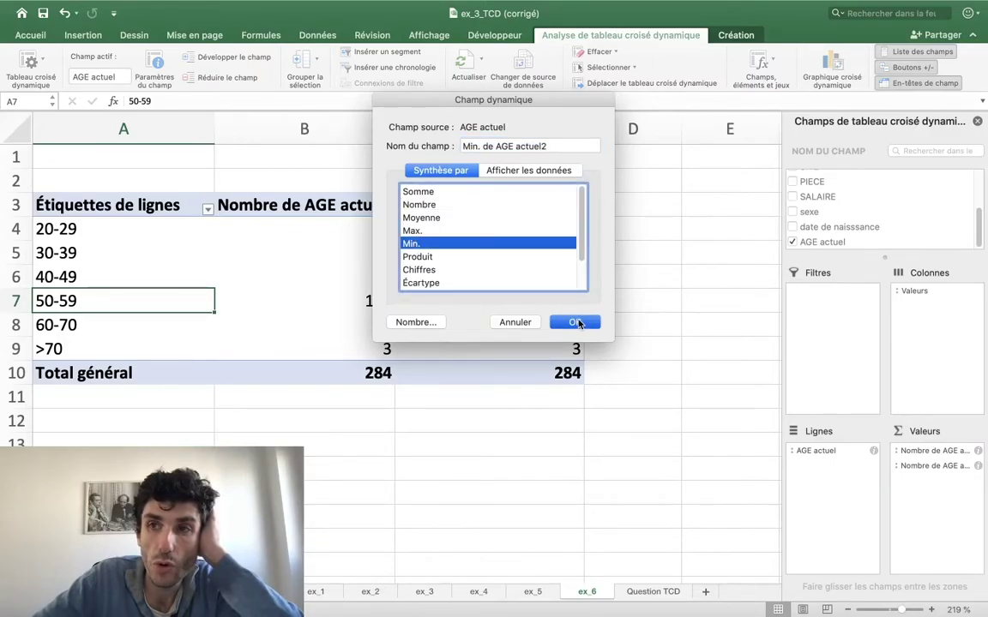
{"action": "left_click", "coordinate": [576, 322]}
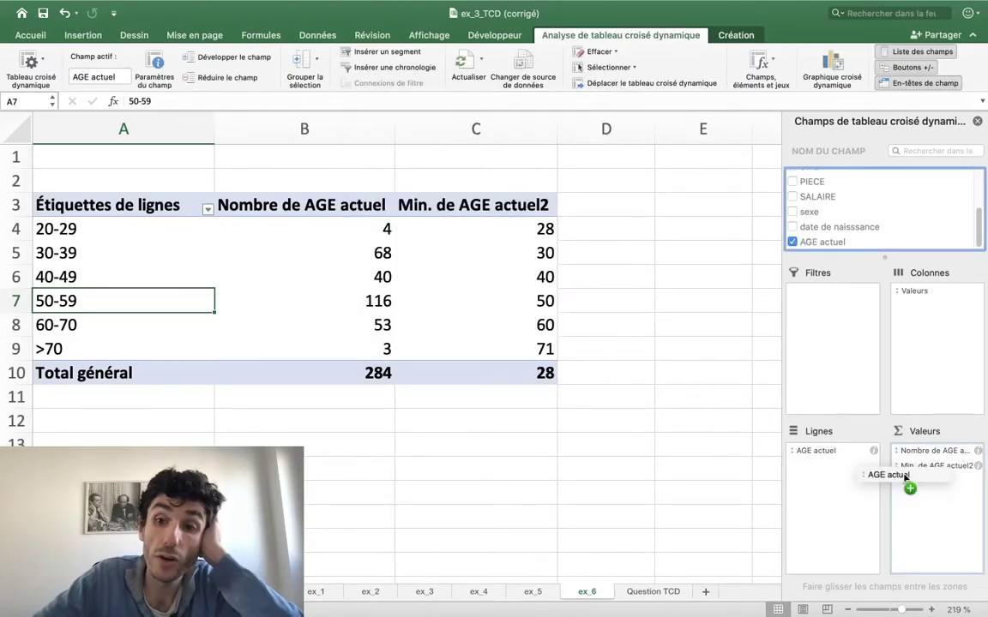
{"action": "left_click_drag", "start_coordinate": [802, 241], "coordinate": [883, 489]}
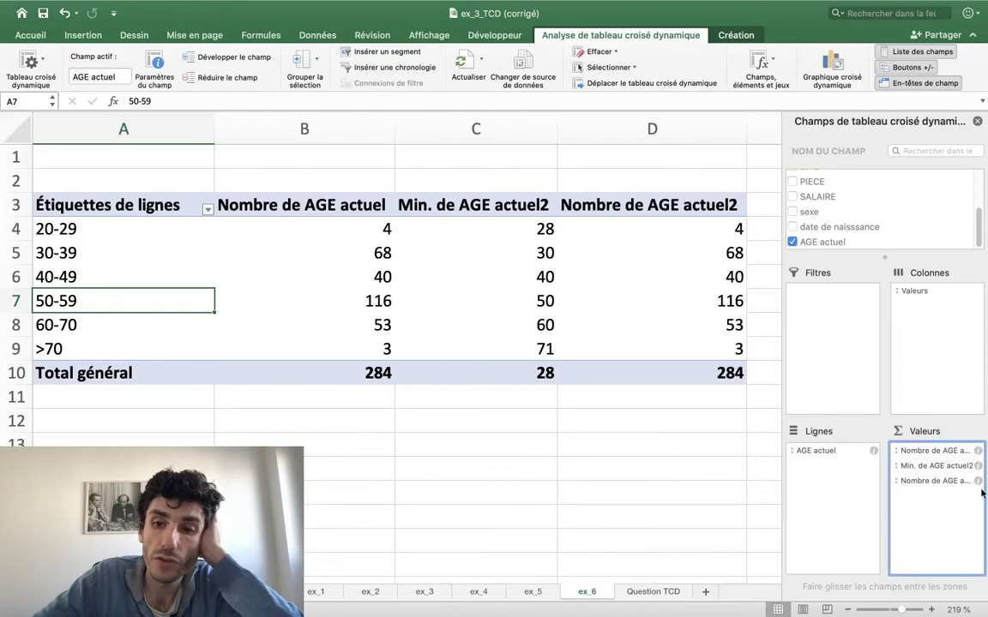
{"action": "left_click", "coordinate": [978, 481]}
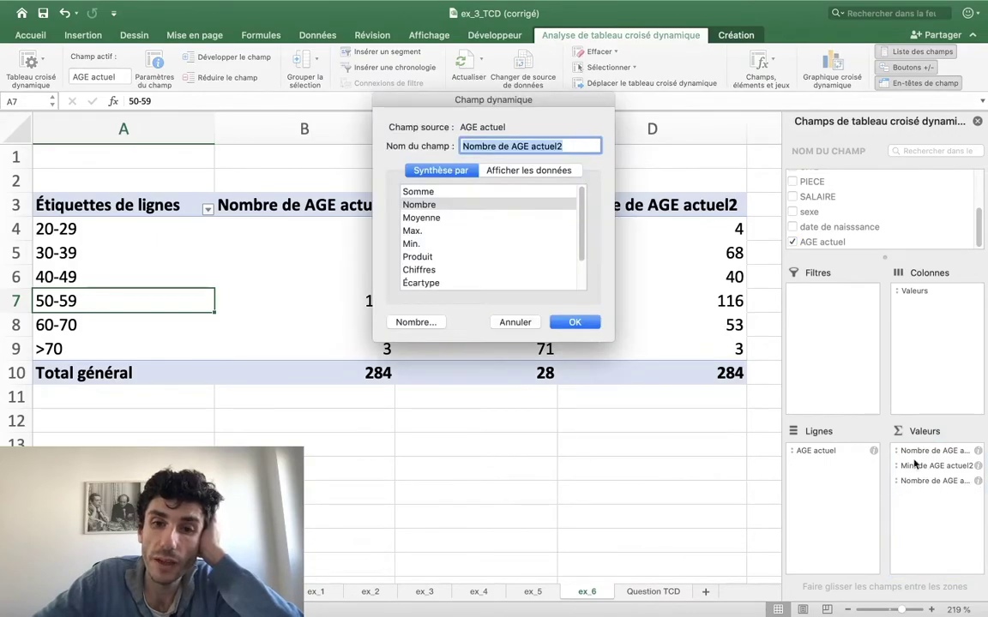
{"action": "left_click", "coordinate": [413, 230]}
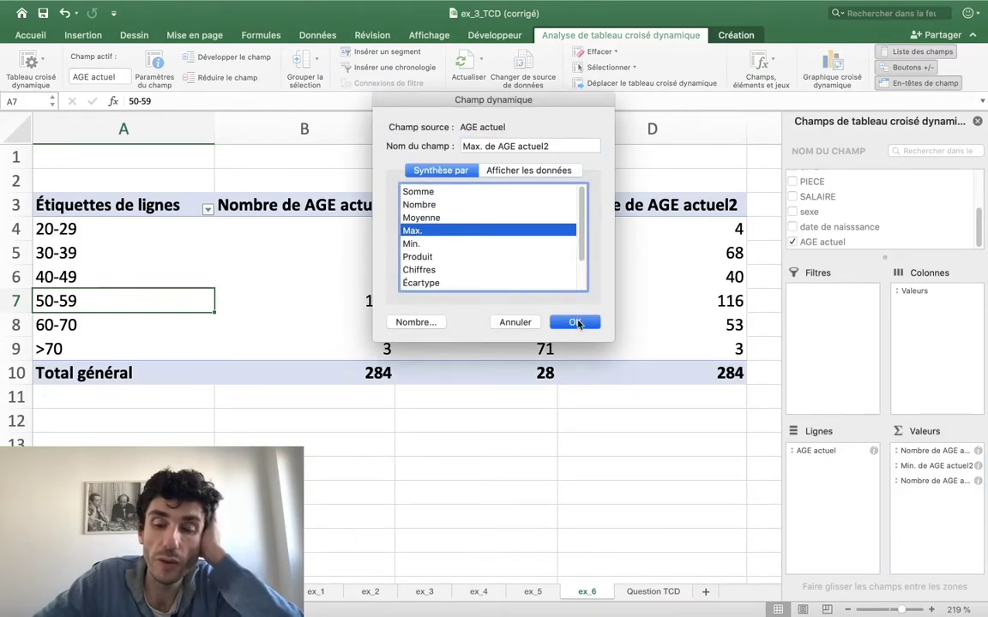
{"action": "left_click", "coordinate": [573, 321]}
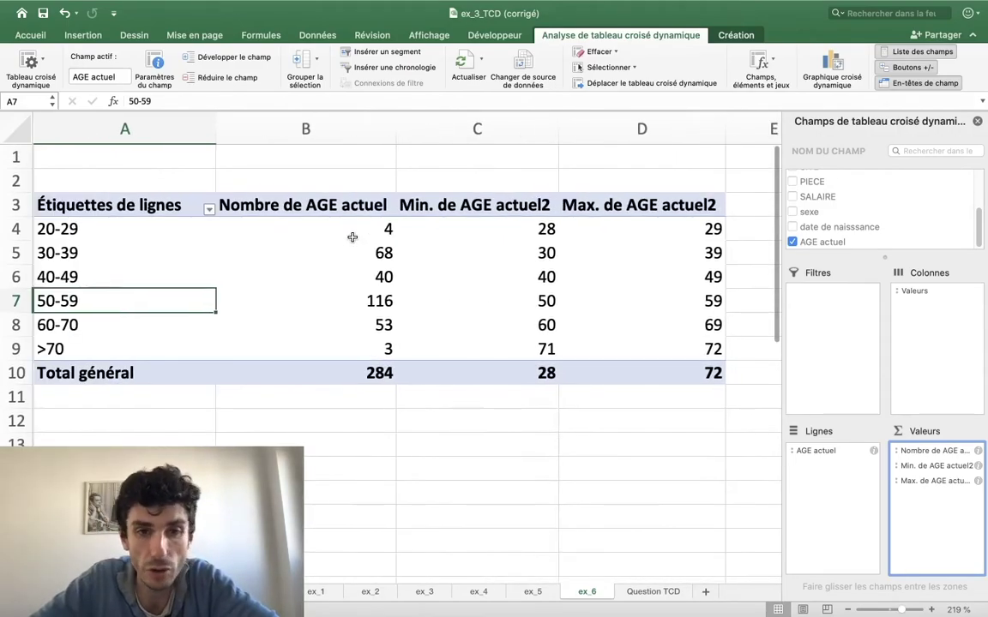
{"action": "scroll", "coordinate": [353, 237], "scroll_direction": "up", "scroll_amount": 5}
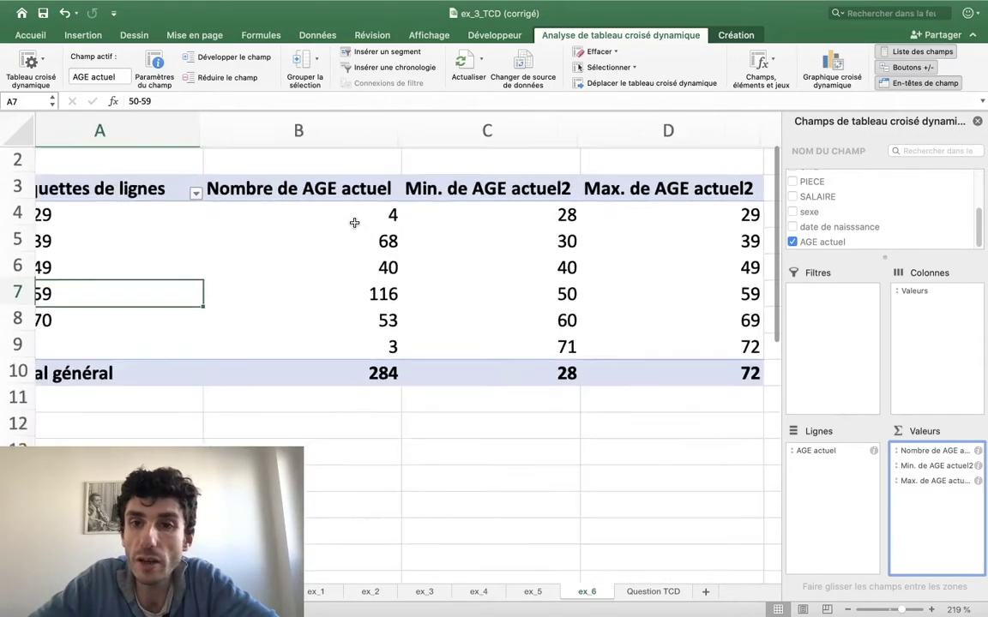
{"action": "scroll", "coordinate": [353, 223], "scroll_direction": "down", "scroll_amount": 5}
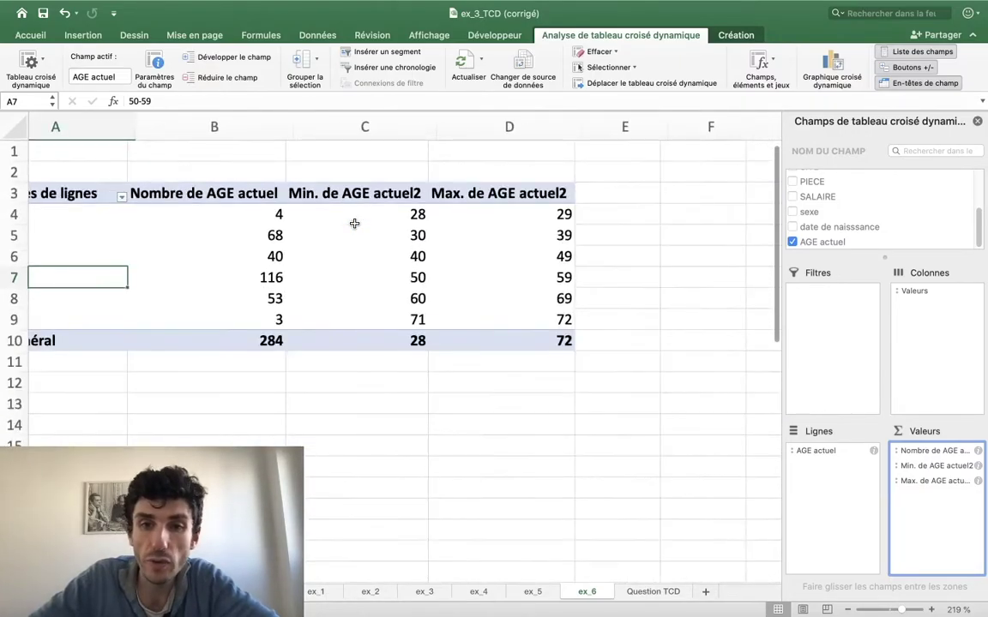
{"action": "scroll", "coordinate": [353, 223], "scroll_direction": "up", "scroll_amount": 5}
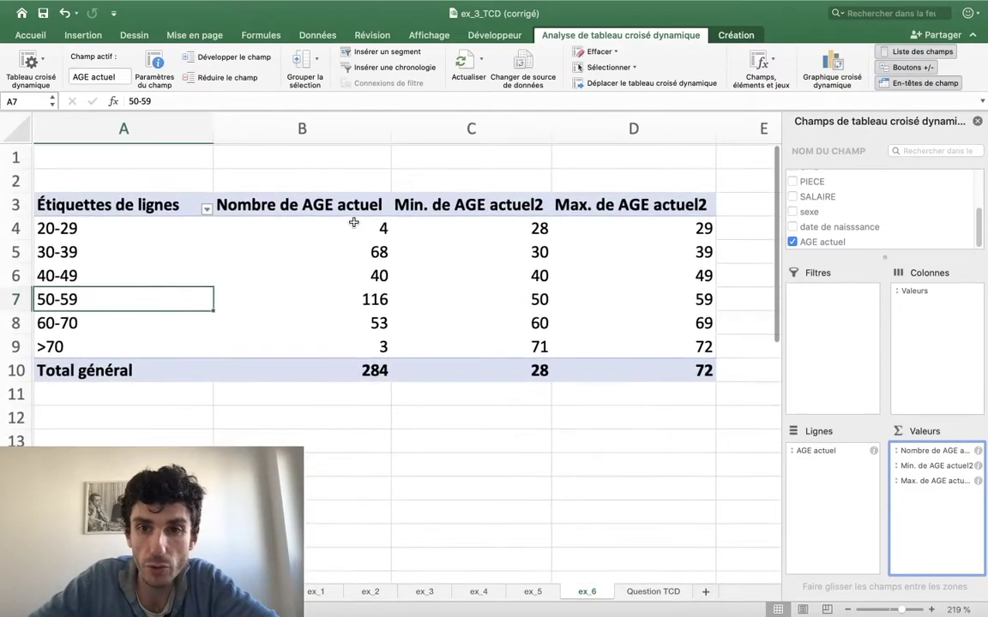
{"action": "scroll", "coordinate": [354, 223], "scroll_direction": "down", "scroll_amount": 1}
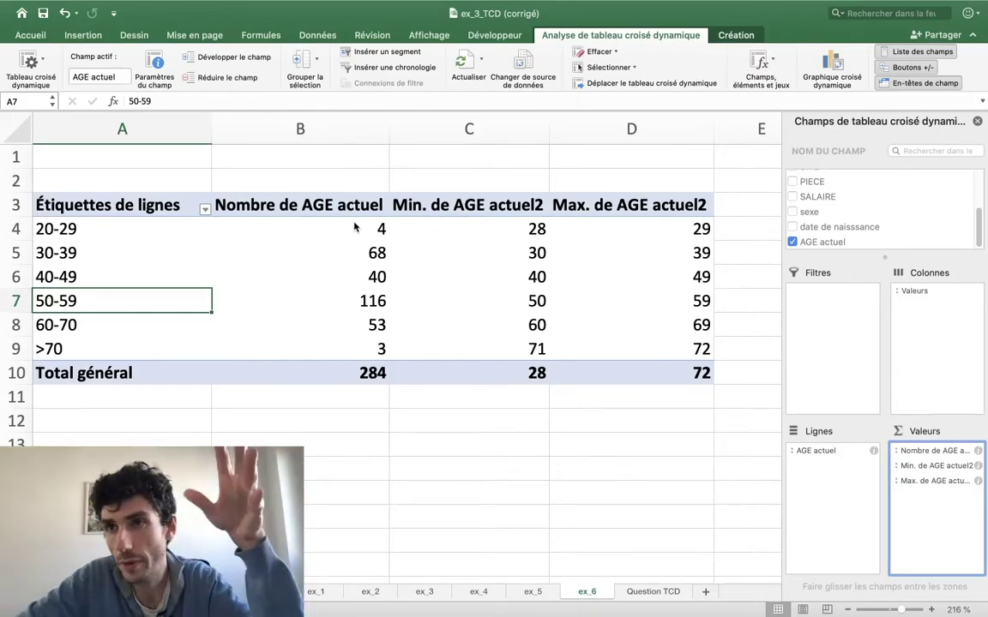
{"action": "scroll", "coordinate": [431, 285], "scroll_direction": "up", "scroll_amount": 2}
{"action": "scroll", "coordinate": [430, 285], "scroll_direction": "down", "scroll_amount": 2}
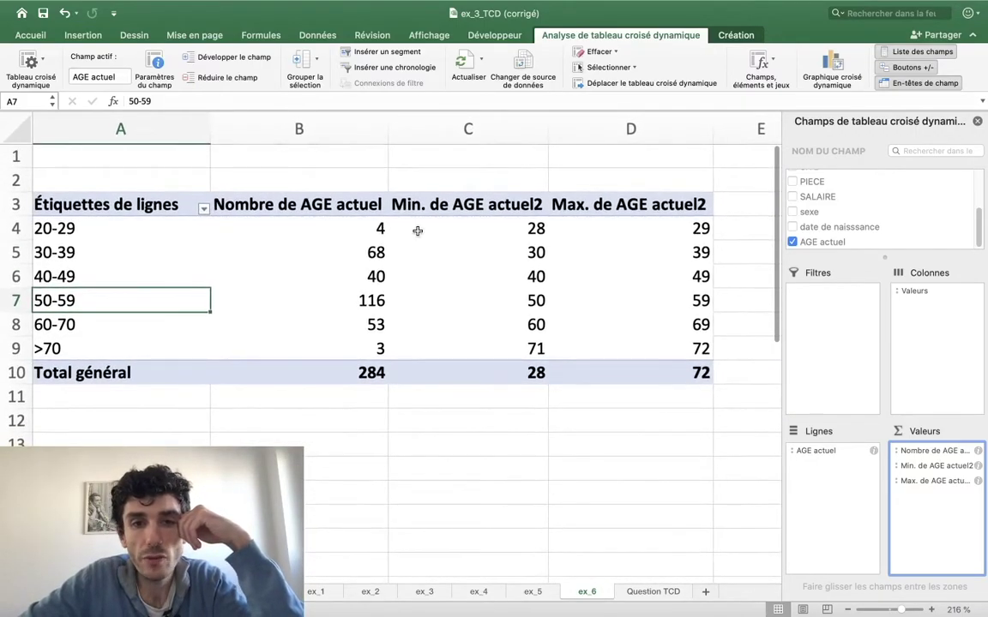
{"action": "scroll", "coordinate": [302, 274], "scroll_direction": "up", "scroll_amount": 1}
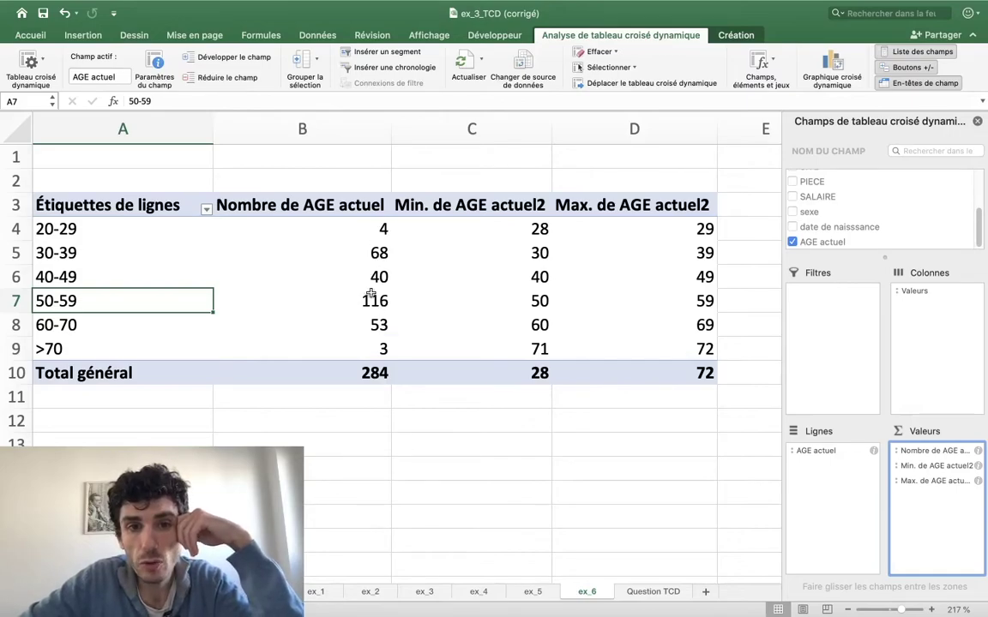
{"action": "left_click_drag", "start_coordinate": [115, 296], "coordinate": [470, 295]}
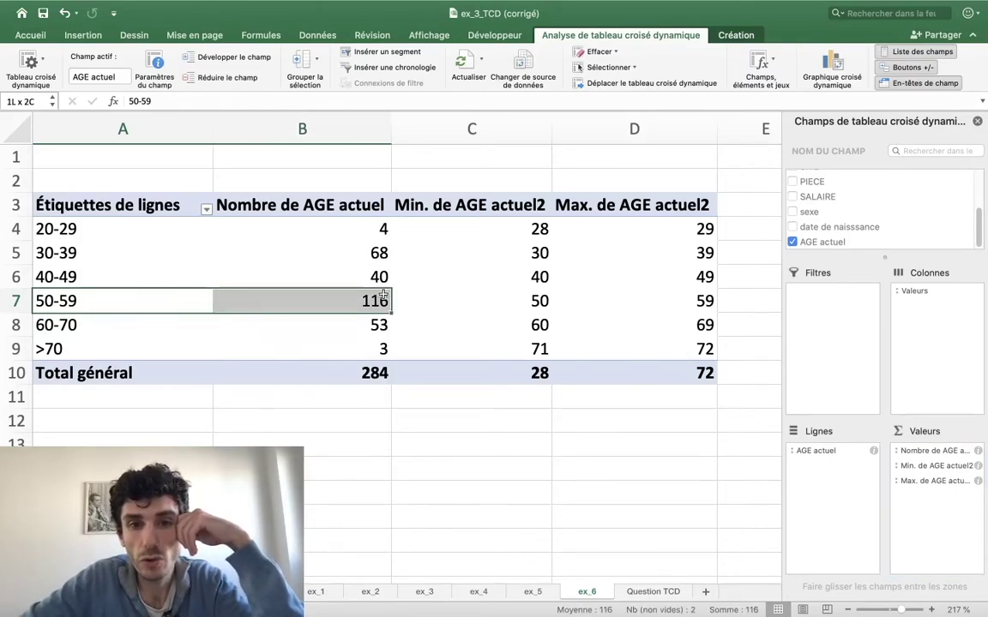
{"action": "left_click_drag", "start_coordinate": [546, 300], "coordinate": [657, 311]}
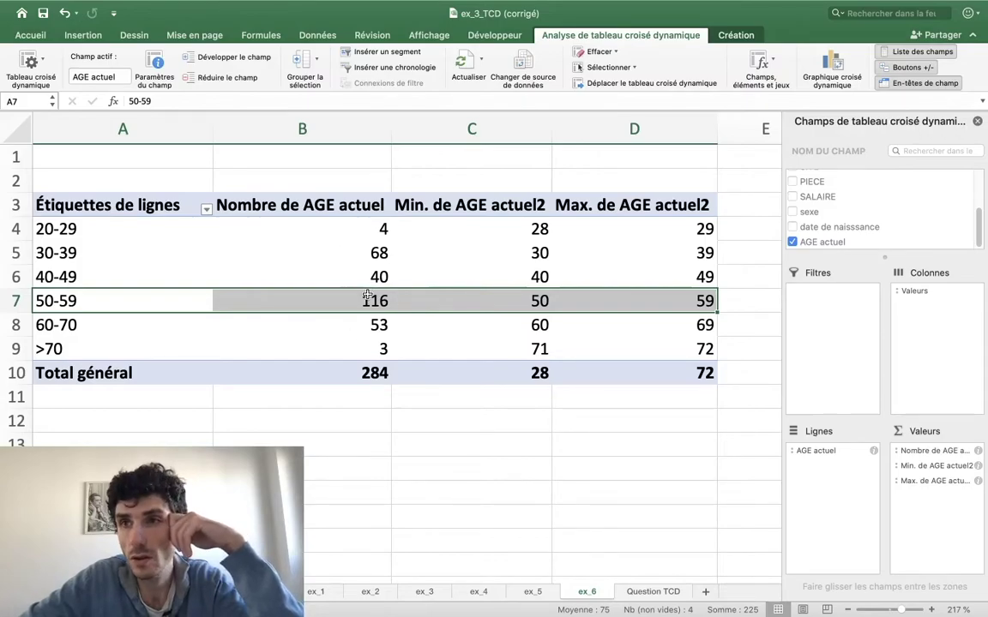
{"action": "left_click", "coordinate": [369, 323]}
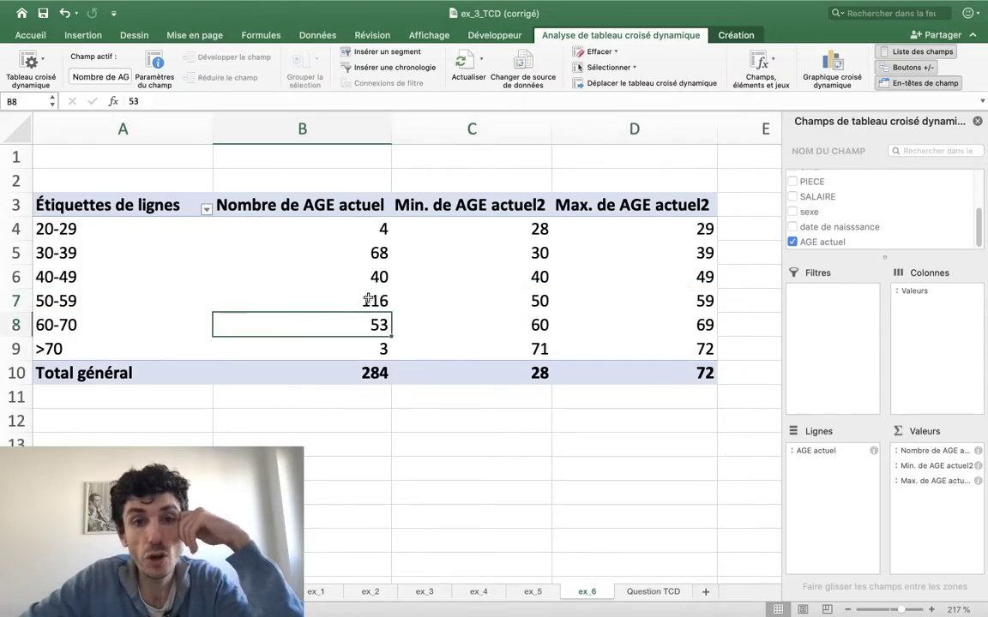
{"action": "left_click_drag", "start_coordinate": [368, 299], "coordinate": [369, 326]}
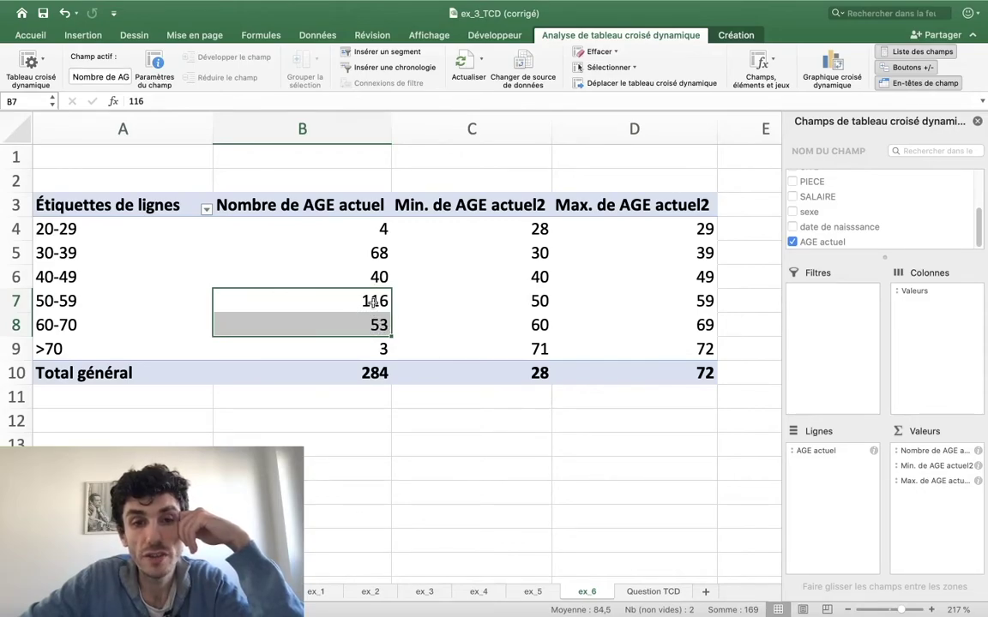
{"action": "left_click", "coordinate": [115, 325]}
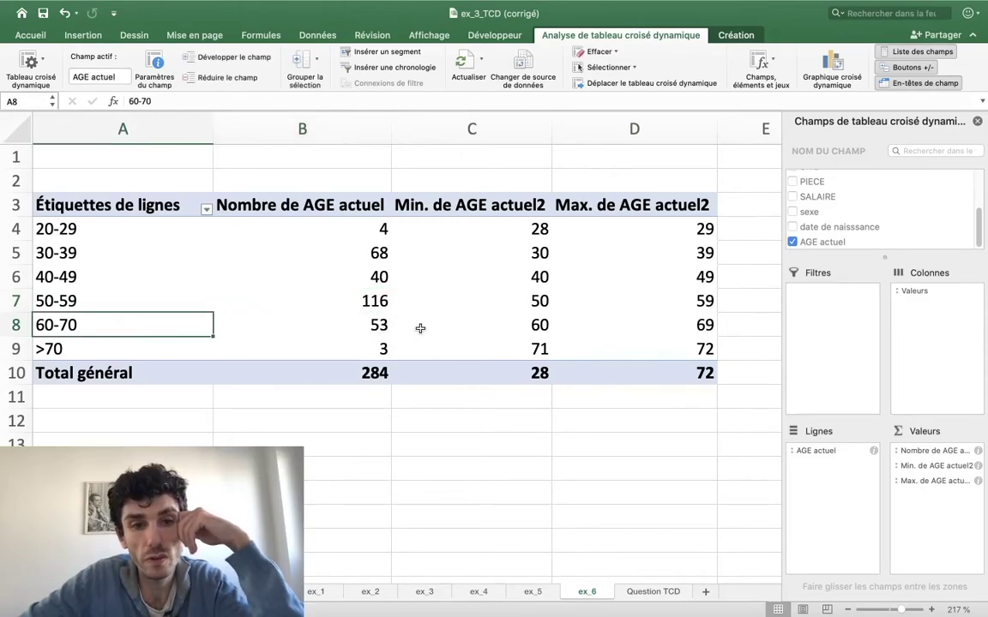
{"action": "left_click_drag", "start_coordinate": [385, 297], "coordinate": [378, 349]}
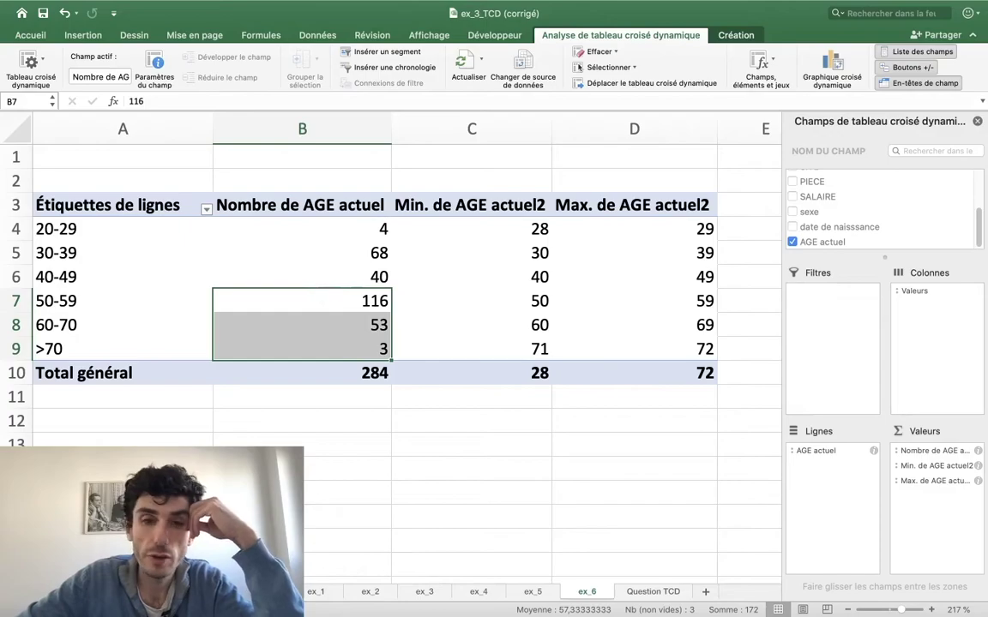
{"action": "left_click", "coordinate": [305, 445]}
Enter =116+53+3 in B13 to total the over-50 counts as 172
{"action": "type", "text": "="}
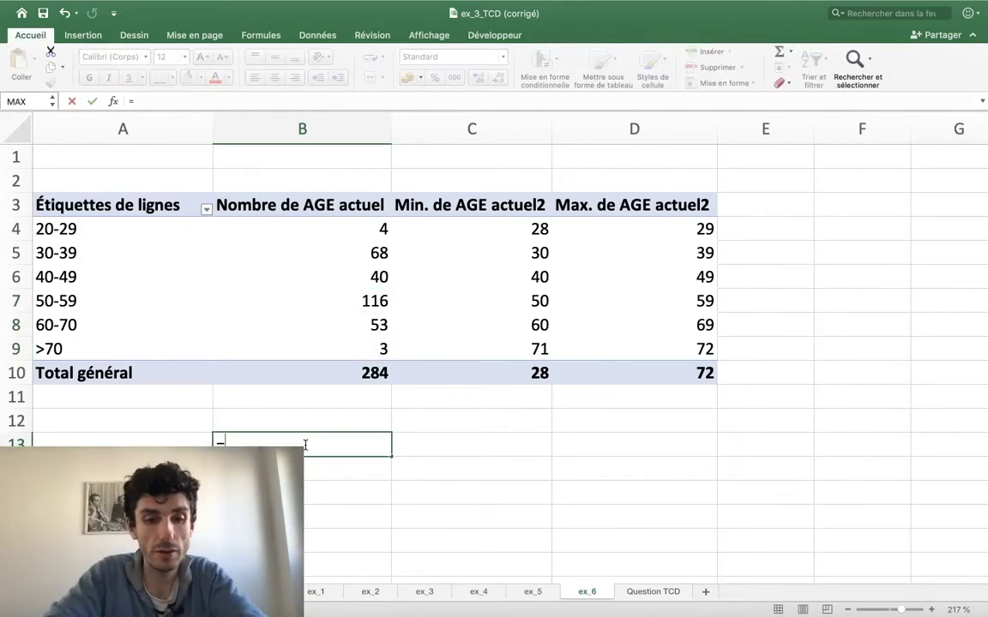
{"action": "type", "text": "116+53+3"}
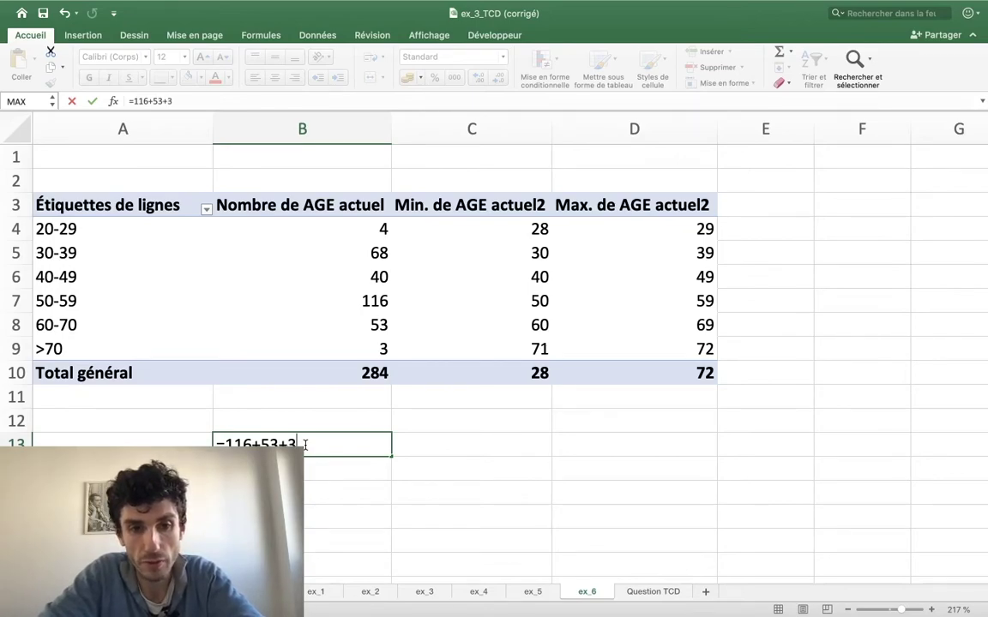
{"action": "key", "text": "Return"}
{"action": "left_click", "coordinate": [305, 448]}
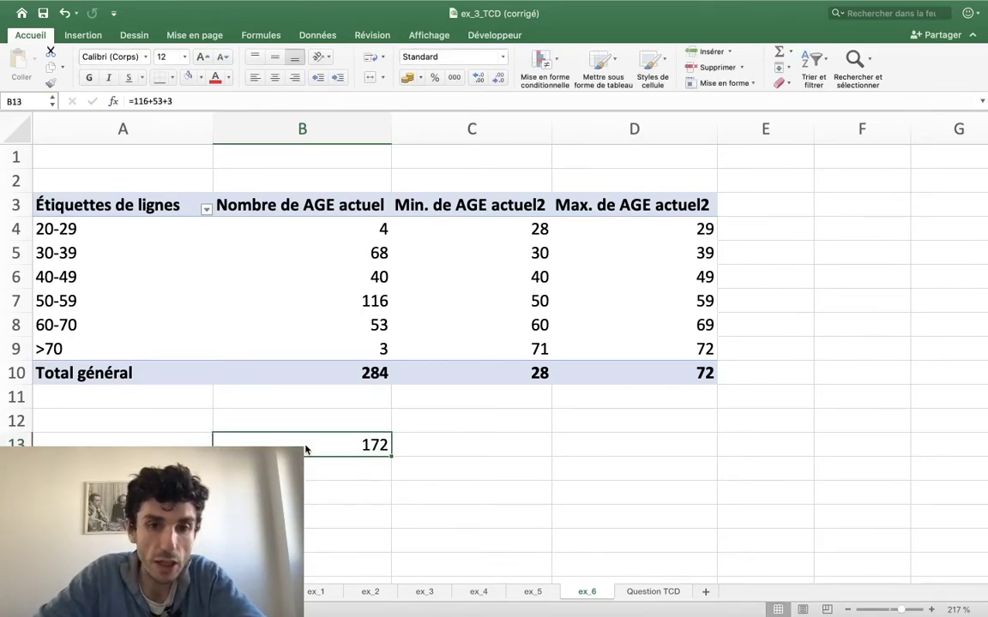
{"action": "key", "text": "Up"}
{"action": "key", "text": "Up"}
{"action": "key", "text": "Down"}
{"action": "key", "text": "Down"}
{"action": "key", "text": "Down"}
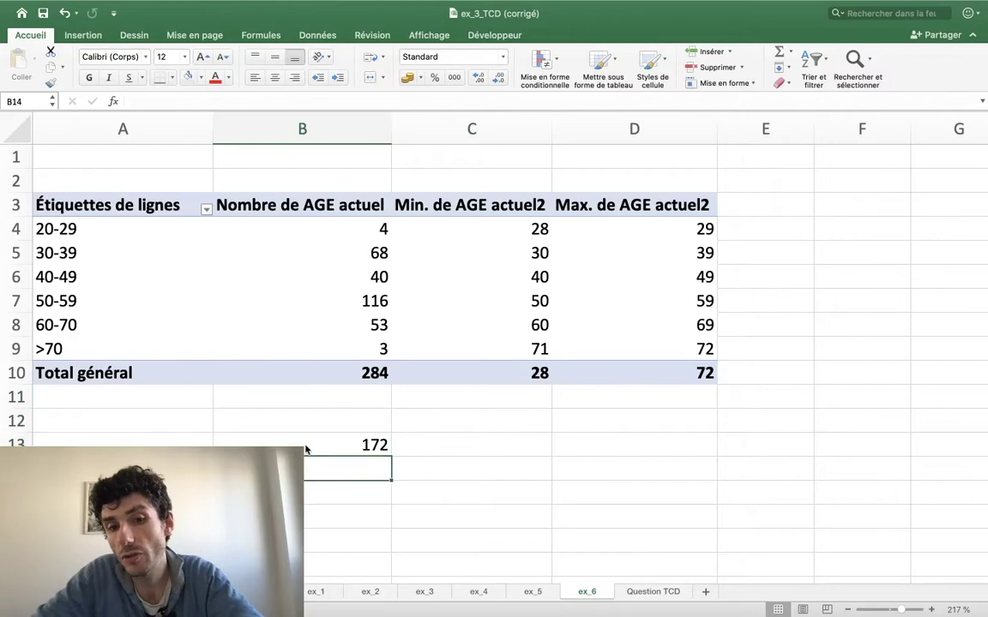
Enter =B13/284*100 in C13 to get the over-50 share as a percentage
{"action": "type", "text": "="}
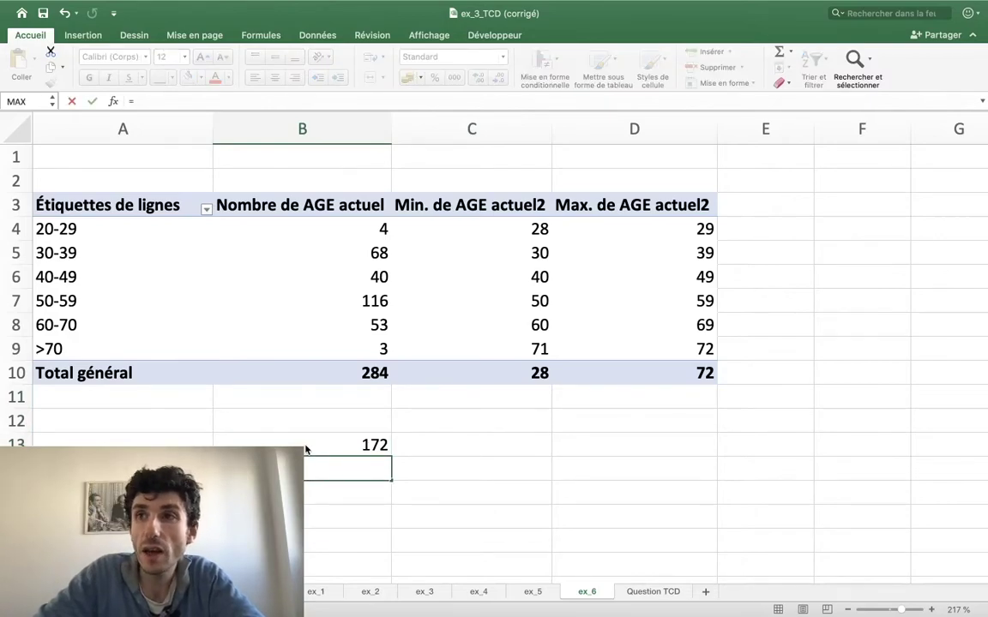
{"action": "key", "text": "Escape"}
{"action": "key", "text": "Up"}
{"action": "key", "text": "Right"}
{"action": "key", "text": "Right"}
{"action": "key", "text": "Left"}
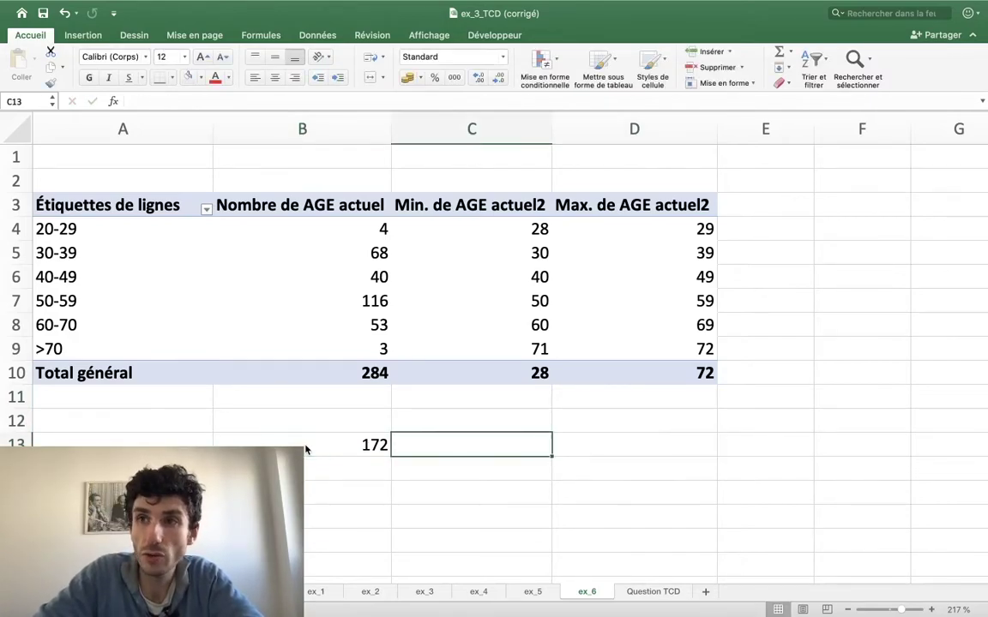
{"action": "type", "text": "="}
{"action": "key", "text": "Left"}
{"action": "key", "text": "Up"}
{"action": "key", "text": "Down"}
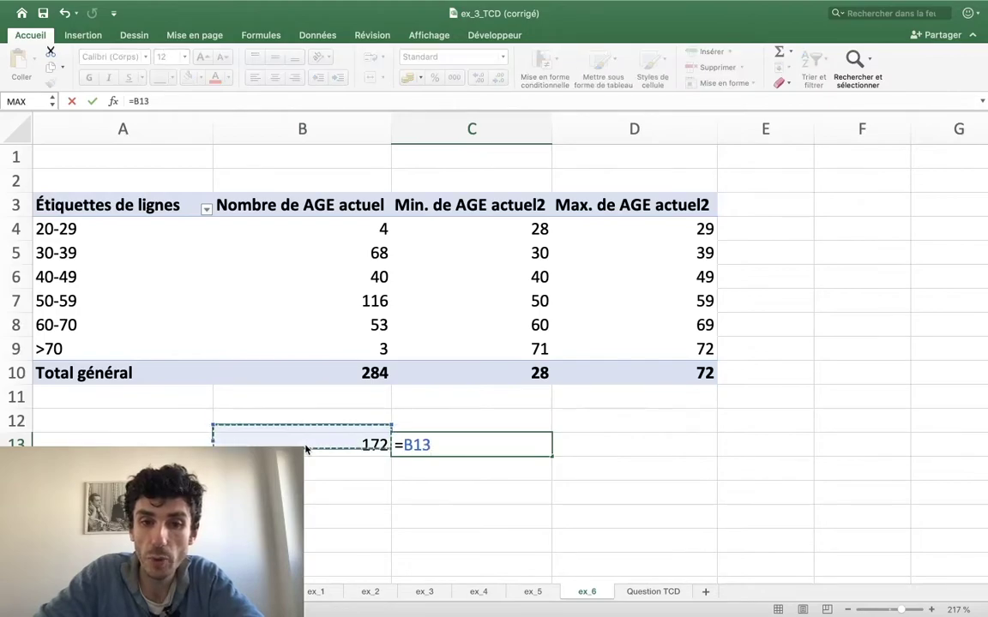
{"action": "type", "text": "+2"}
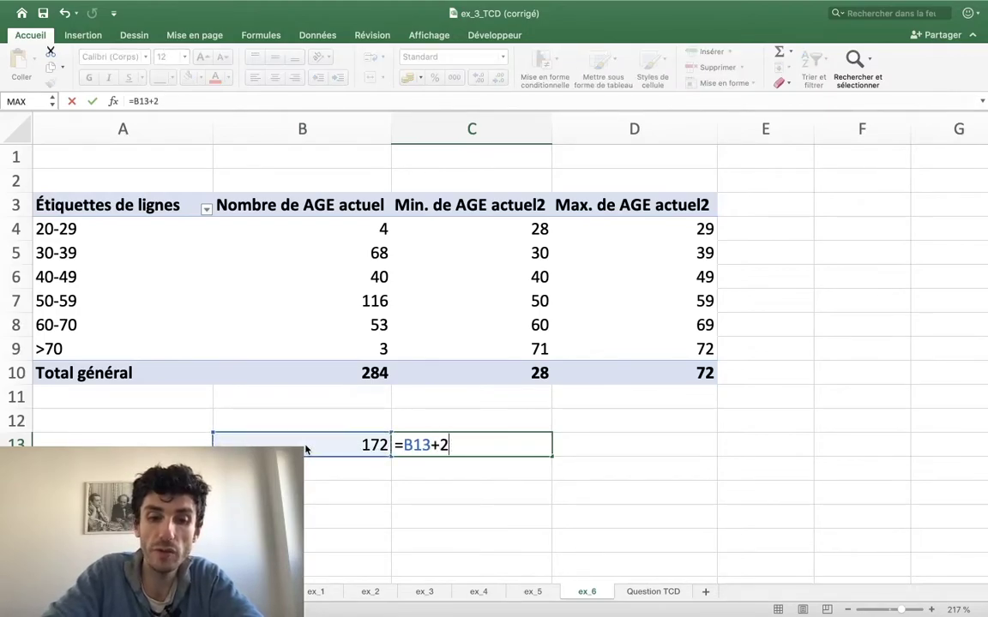
{"action": "type", "text": "84"}
{"action": "key", "text": "BackSpace"}
{"action": "key", "text": "BackSpace"}
{"action": "key", "text": "BackSpace"}
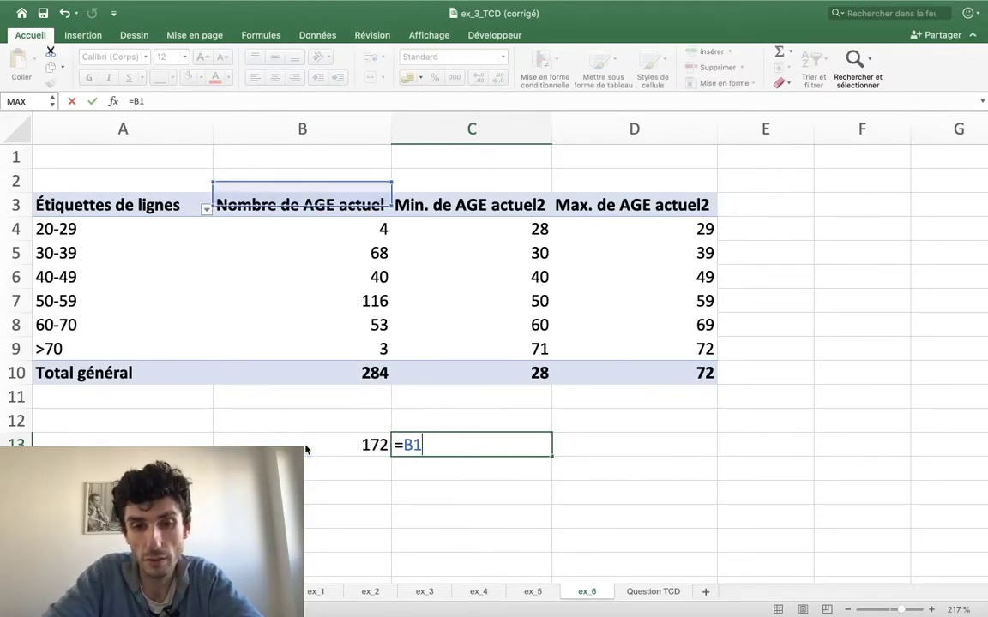
{"action": "type", "text": "3/"}
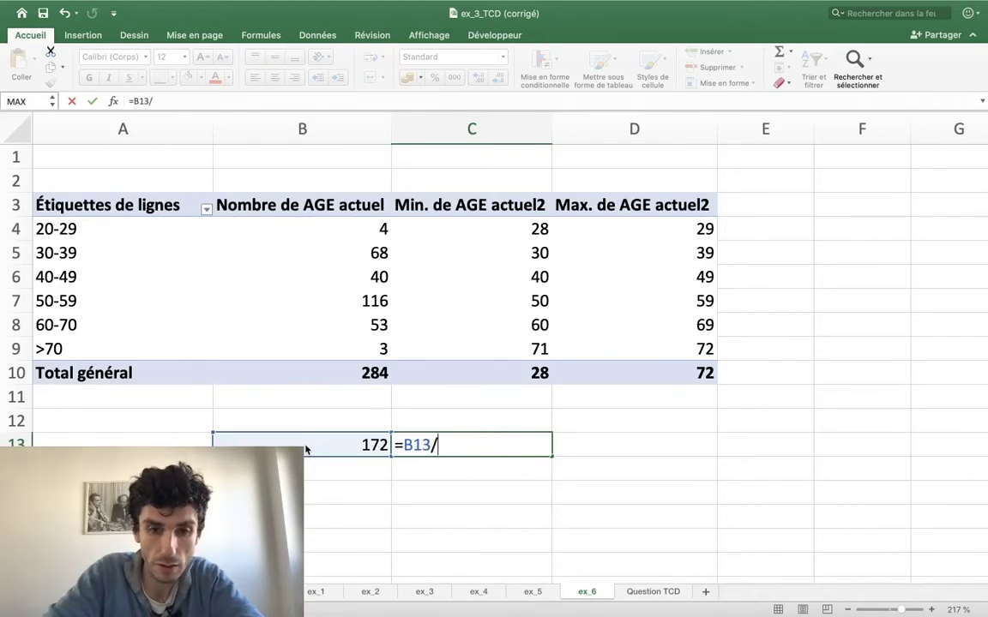
{"action": "type", "text": "284"}
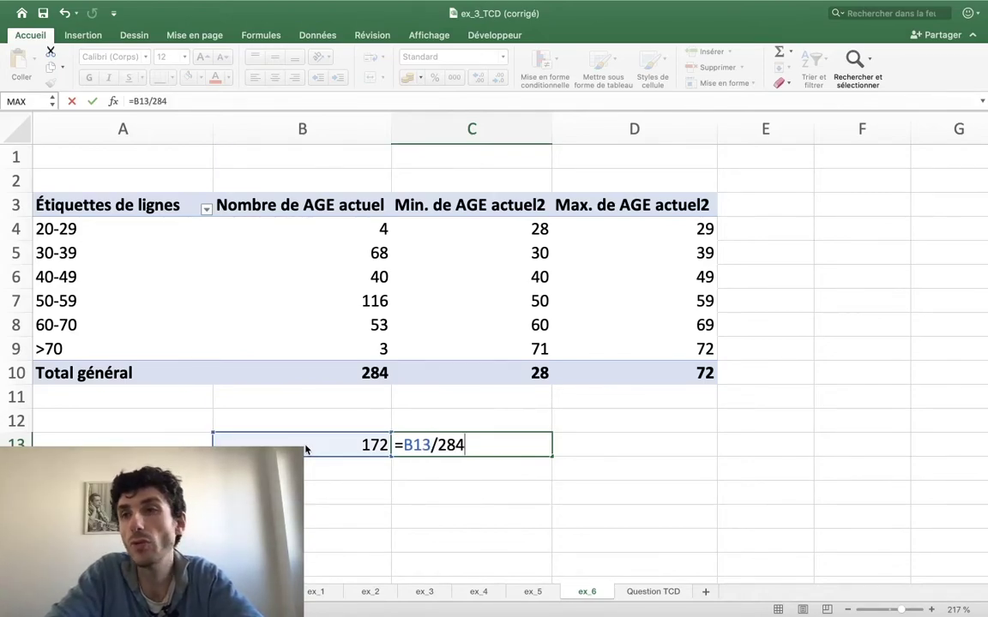
{"action": "type", "text": "*10"}
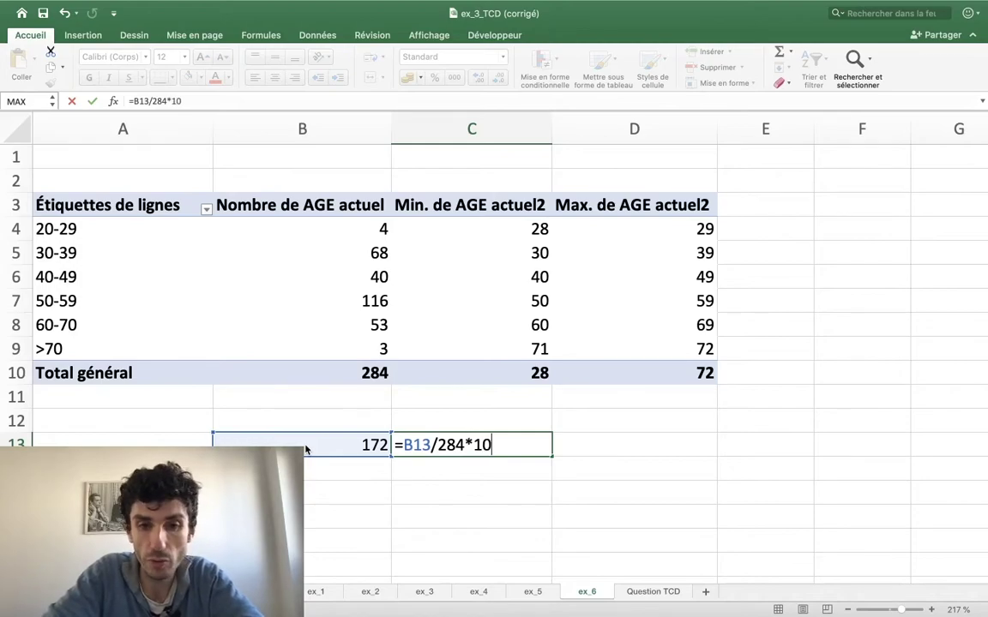
{"action": "type", "text": "0"}
{"action": "key", "text": "Return"}
Select B13:C13 holding the total and percentage
{"action": "key", "text": "Up"}
{"action": "left_click", "coordinate": [306, 448]}
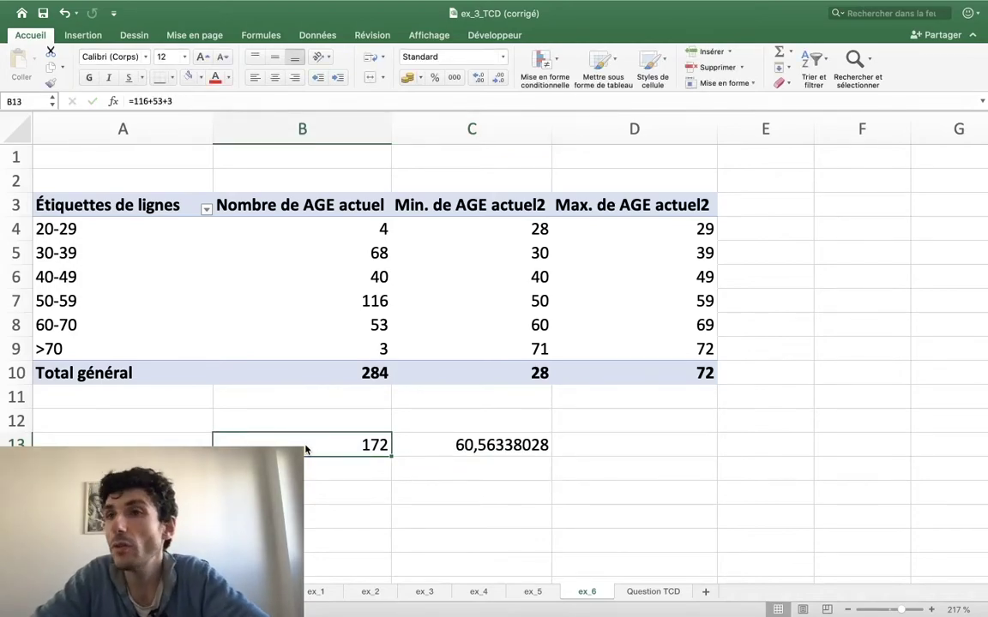
{"action": "key", "text": "Right"}
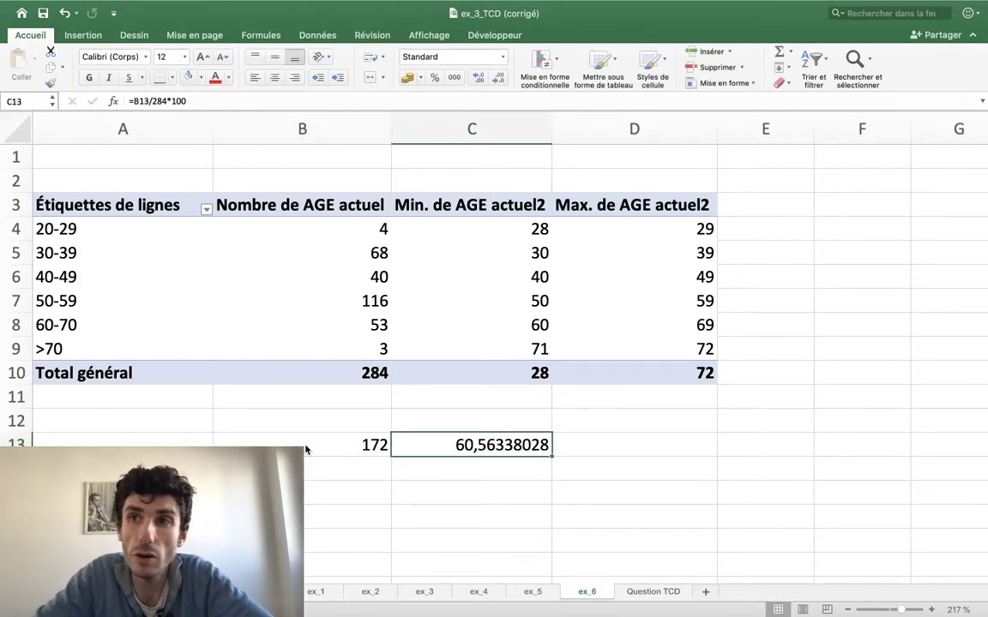
{"action": "key", "text": "shift+Left"}
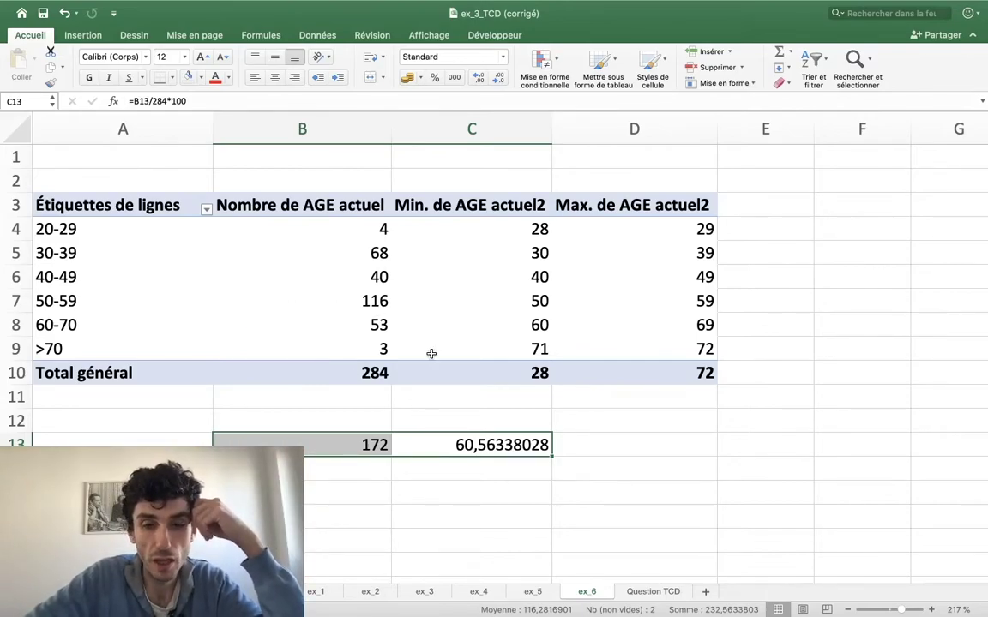
Delete the 172 total and 60,56338028 percentage from B13:C13
{"action": "scroll", "coordinate": [401, 321], "scroll_direction": "down", "scroll_amount": 1}
{"action": "scroll", "coordinate": [401, 322], "scroll_direction": "up", "scroll_amount": 1}
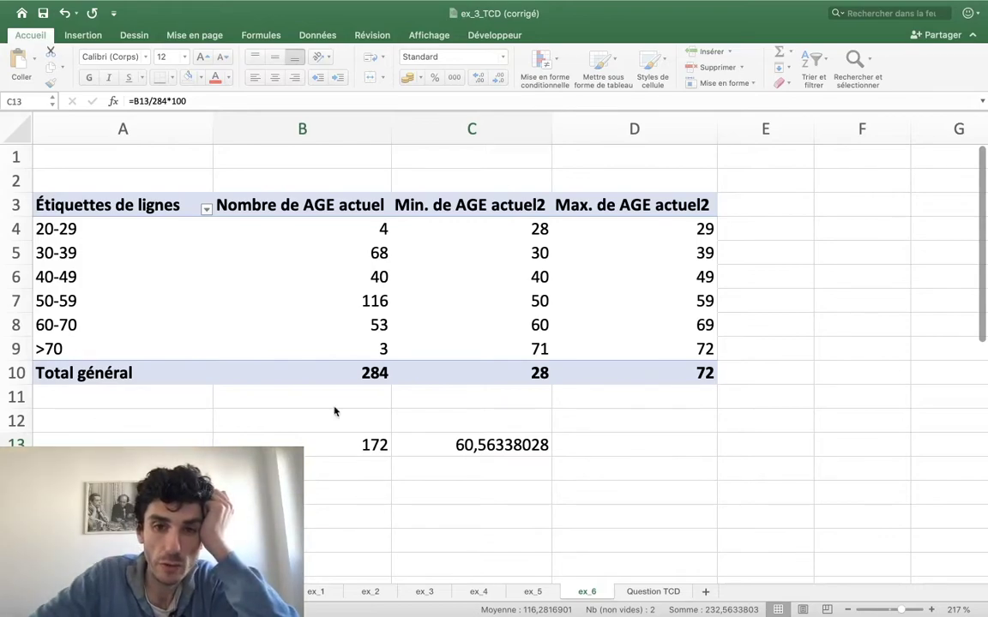
{"action": "key", "text": "shift+Left"}
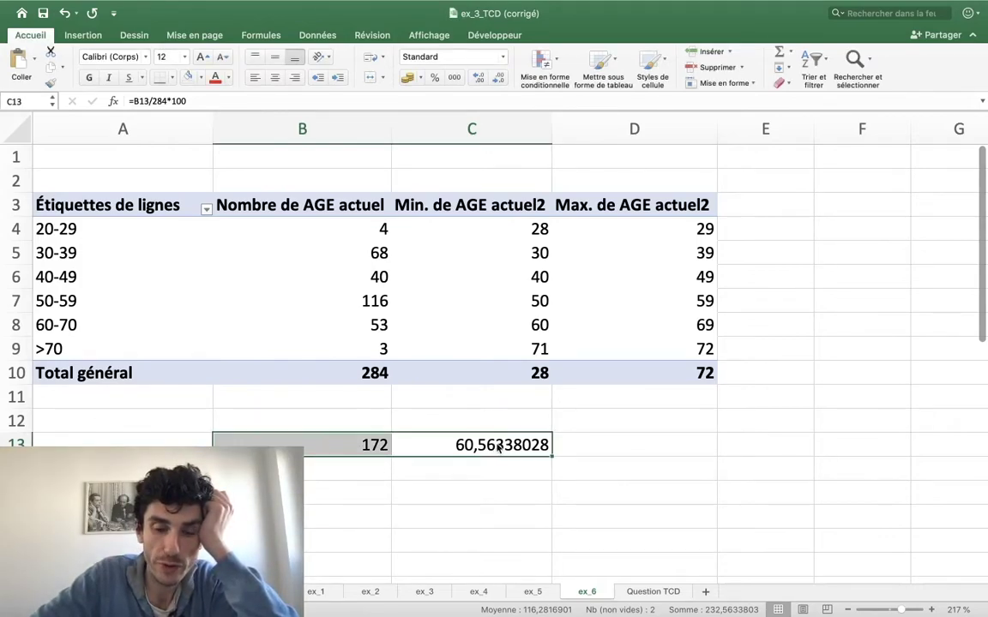
{"action": "key", "text": "Delete"}
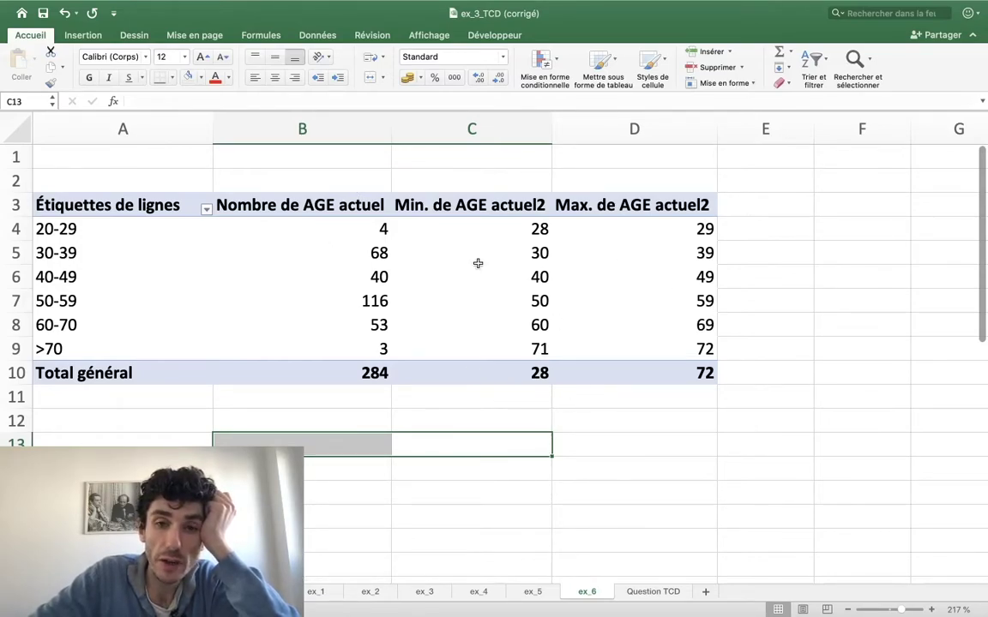
Select the age-band counts from 20-29 to 60-70 in the pivot
{"action": "left_click", "coordinate": [342, 226]}
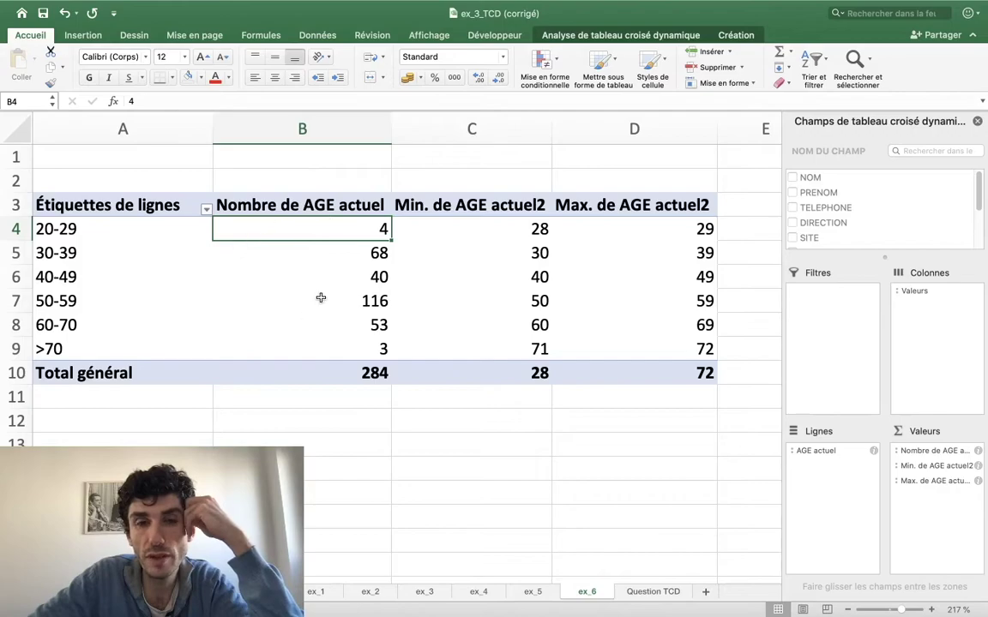
{"action": "mouse_move", "coordinate": [327, 234]}
{"action": "left_mouse_down"}
{"action": "mouse_move", "coordinate": [331, 321]}
{"action": "mouse_move", "coordinate": [347, 349]}
{"action": "left_mouse_up"}
{"action": "left_click", "coordinate": [337, 319]}
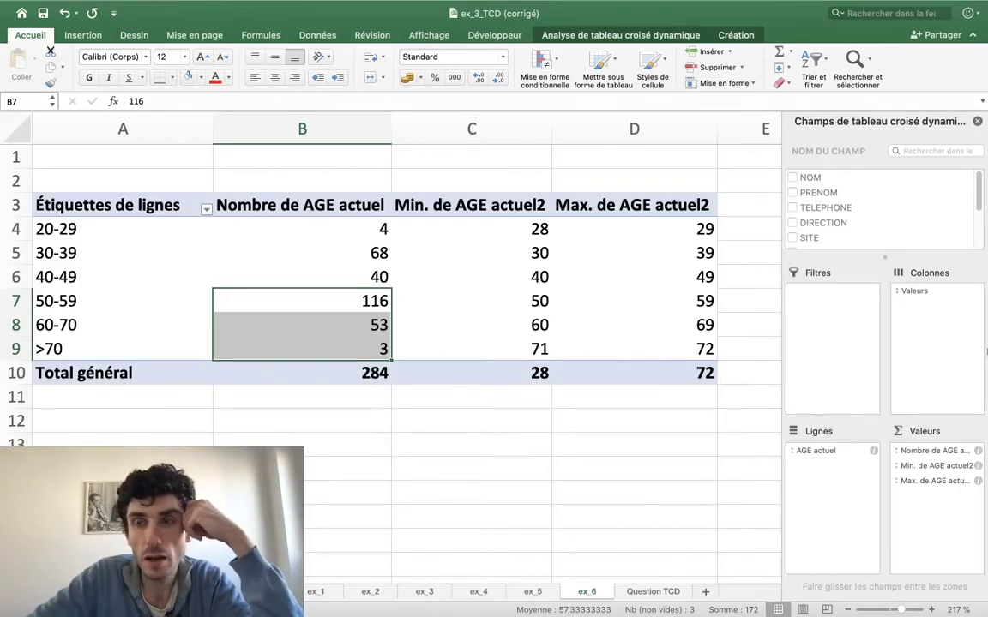
{"action": "scroll", "coordinate": [842, 247], "scroll_direction": "down", "scroll_amount": 3}
{"action": "scroll", "coordinate": [841, 247], "scroll_direction": "down", "scroll_amount": 3}
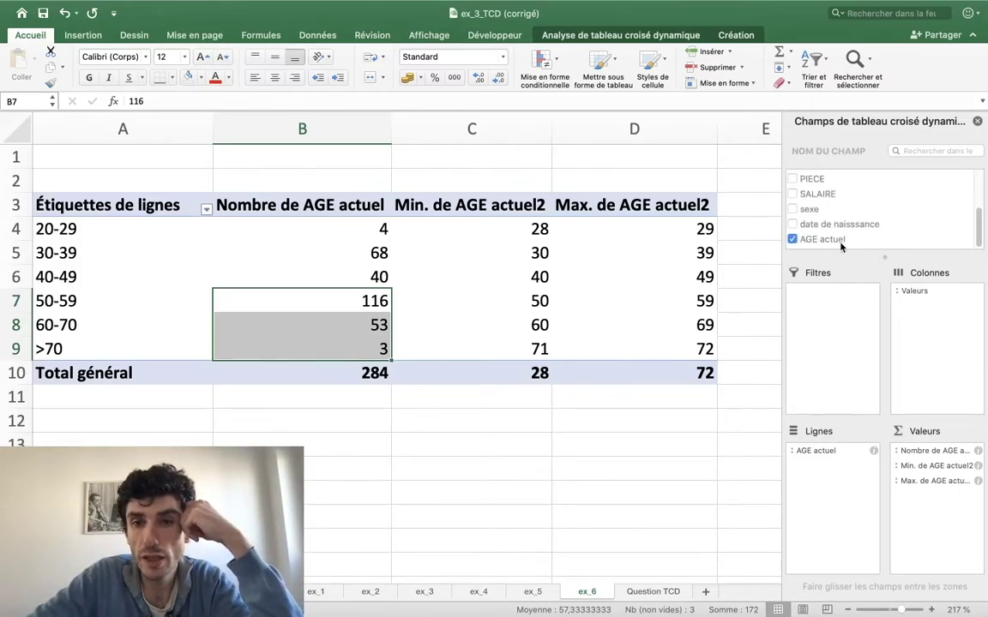
{"action": "scroll", "coordinate": [841, 247], "scroll_direction": "up", "scroll_amount": 2}
{"action": "scroll", "coordinate": [842, 247], "scroll_direction": "up", "scroll_amount": 2}
{"action": "scroll", "coordinate": [840, 225], "scroll_direction": "up", "scroll_amount": 1}
{"action": "scroll", "coordinate": [841, 227], "scroll_direction": "down", "scroll_amount": 3}
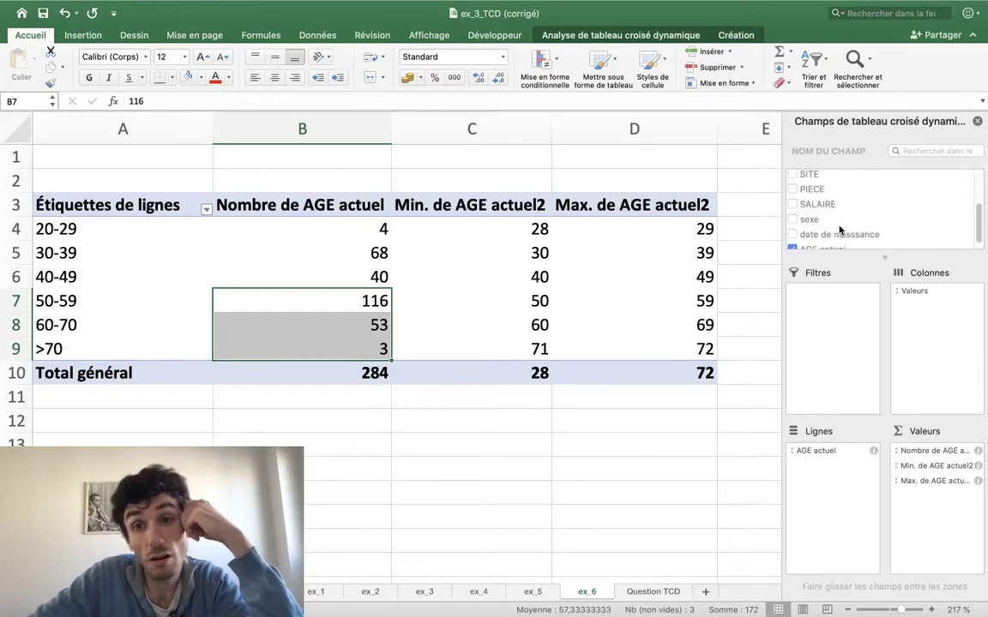
{"action": "scroll", "coordinate": [840, 228], "scroll_direction": "down", "scroll_amount": 1}
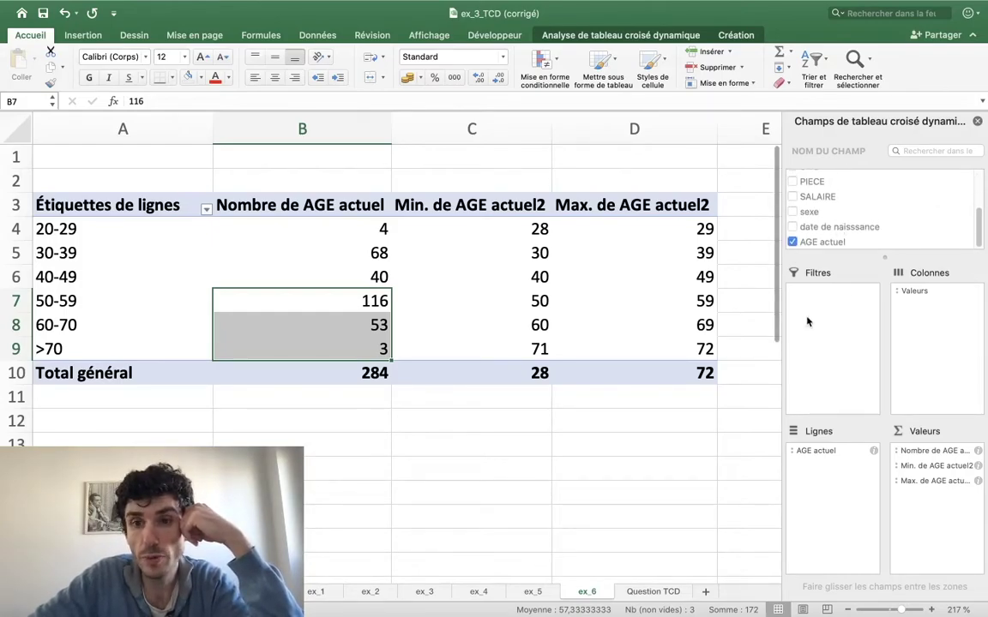
Add AGE actuel to the values as another count and move it to second position
{"action": "right_click", "coordinate": [828, 247]}
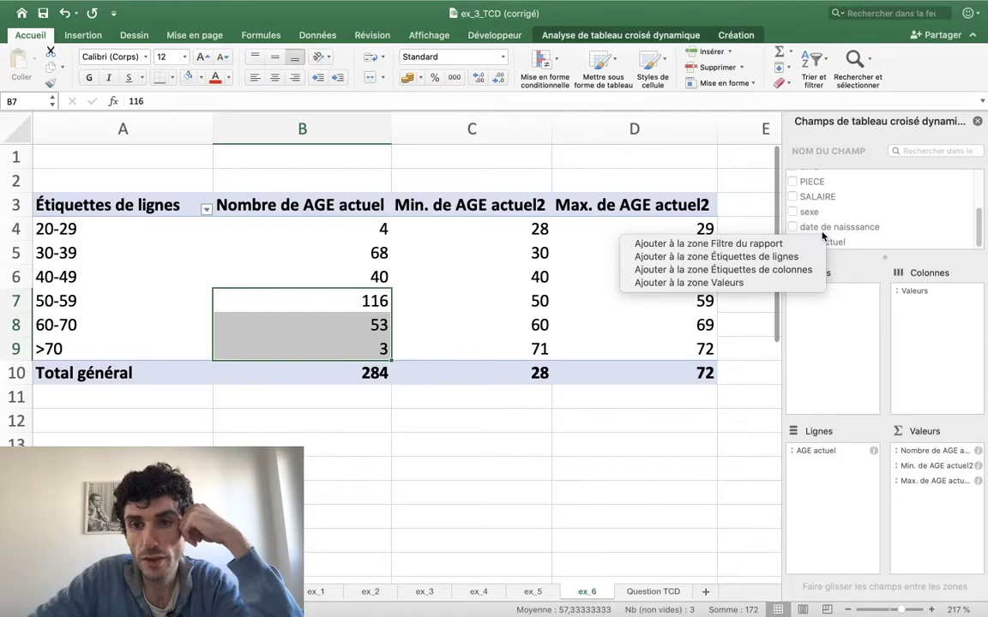
{"action": "left_click_drag", "start_coordinate": [830, 242], "coordinate": [934, 450]}
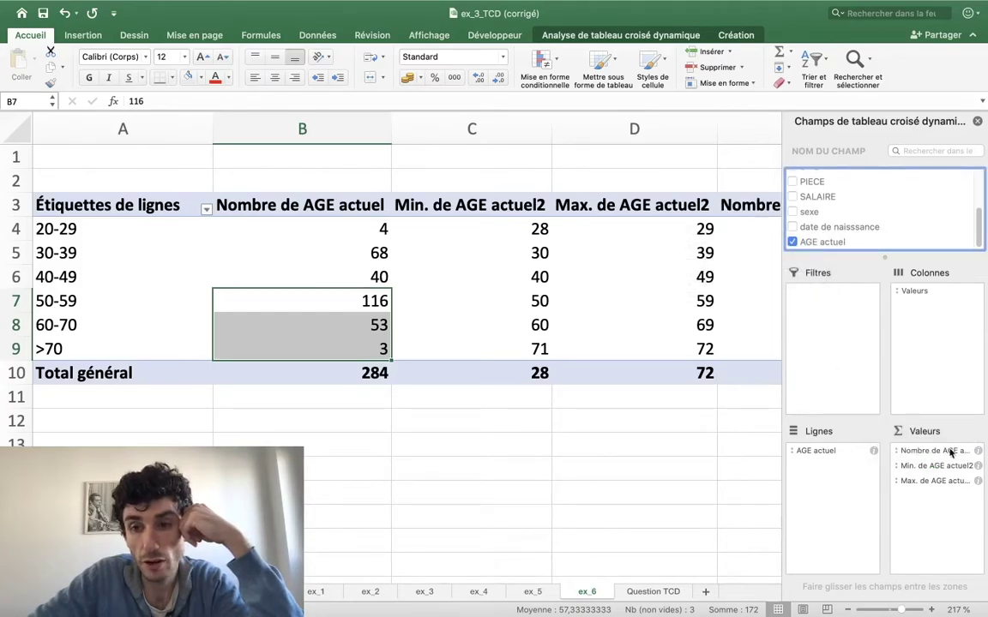
{"action": "left_click_drag", "start_coordinate": [922, 494], "coordinate": [952, 452]}
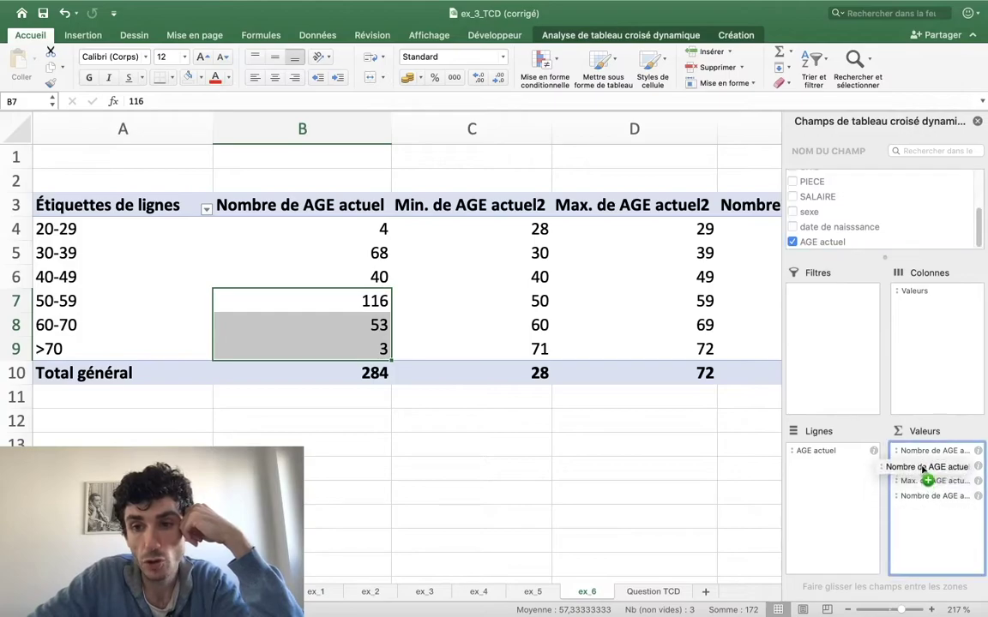
{"action": "left_click", "coordinate": [449, 271]}
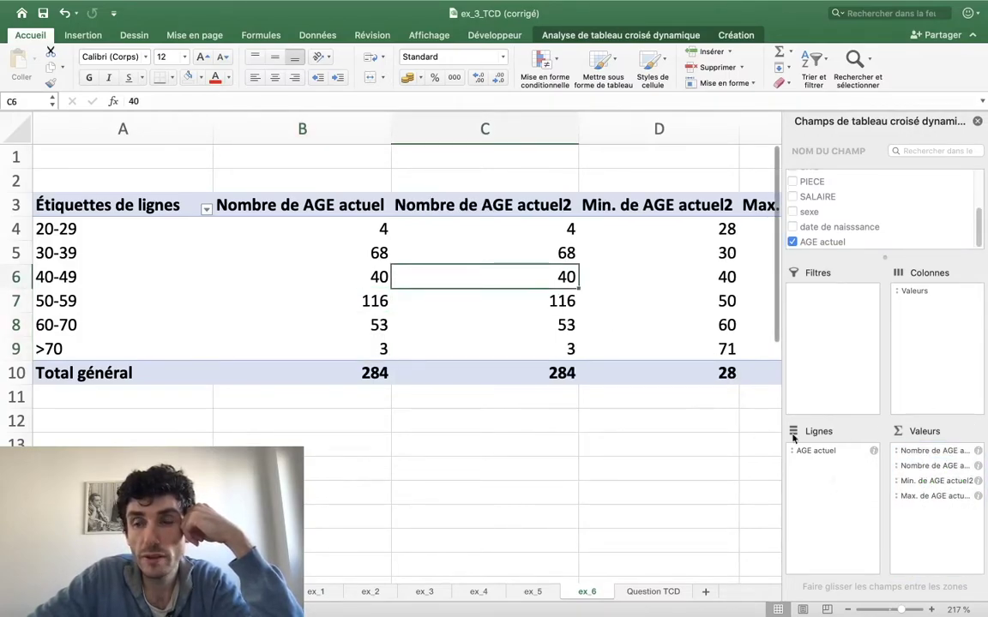
Rename the first two value headers to 'nombre de collaborateurs' and 'répartition en %'
{"action": "left_click", "coordinate": [301, 251]}
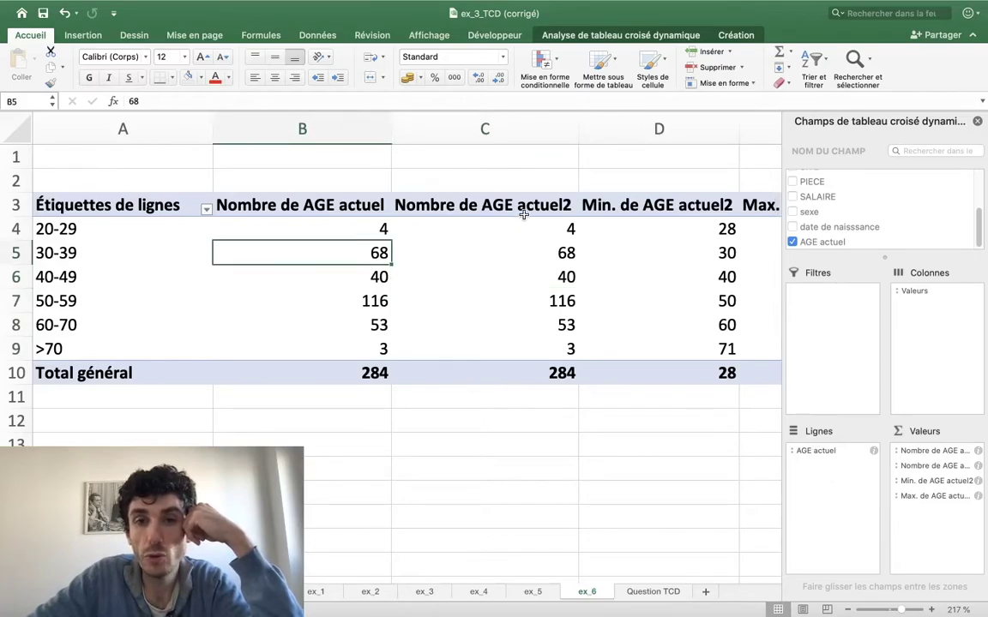
{"action": "left_click", "coordinate": [300, 205]}
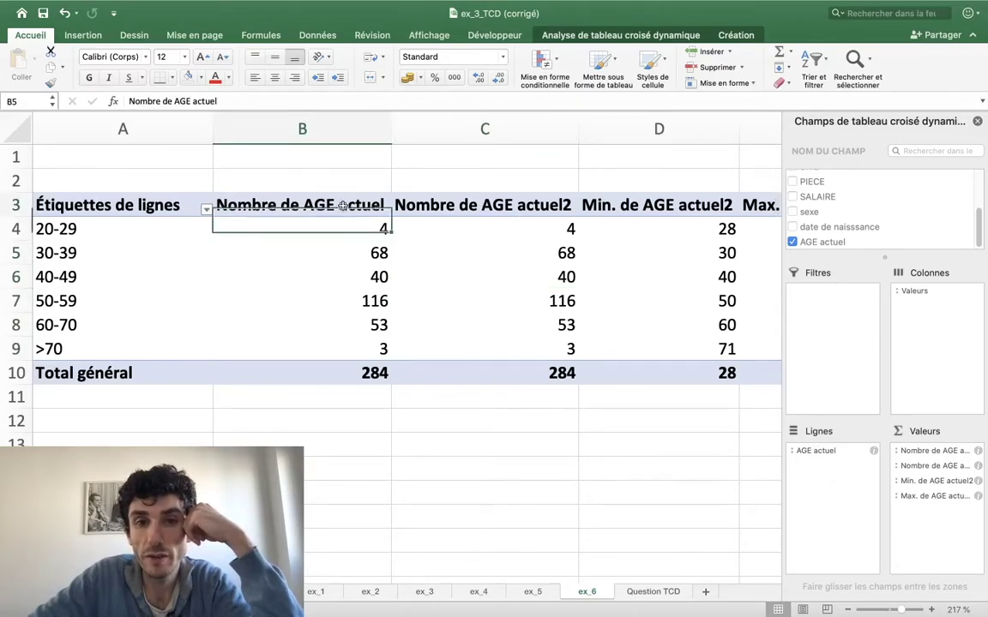
{"action": "left_click", "coordinate": [285, 96]}
{"action": "triple_click", "coordinate": [286, 96]}
{"action": "type", "text": "no"}
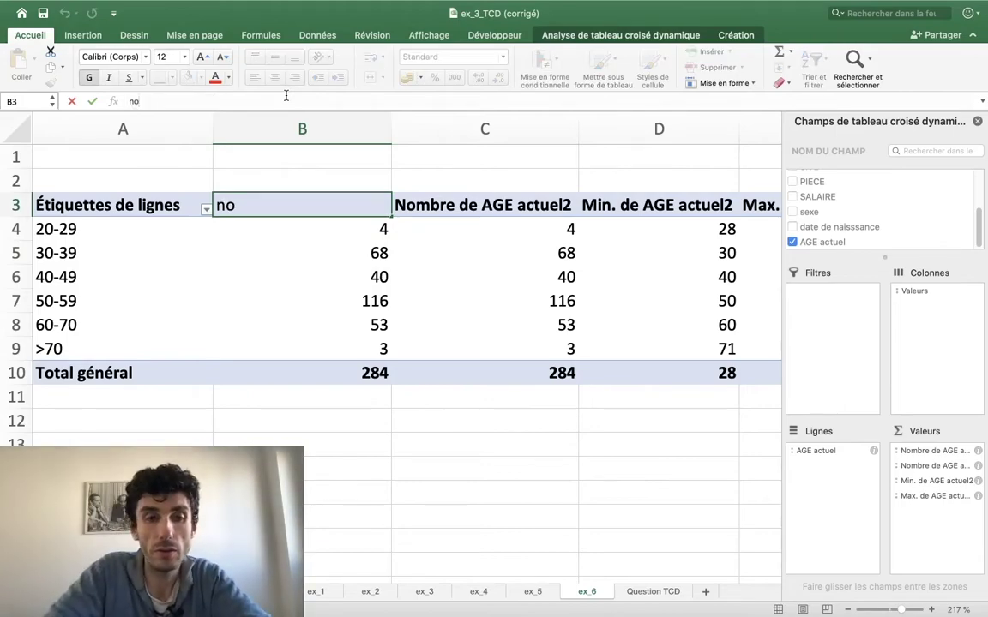
{"action": "type", "text": "mbte"}
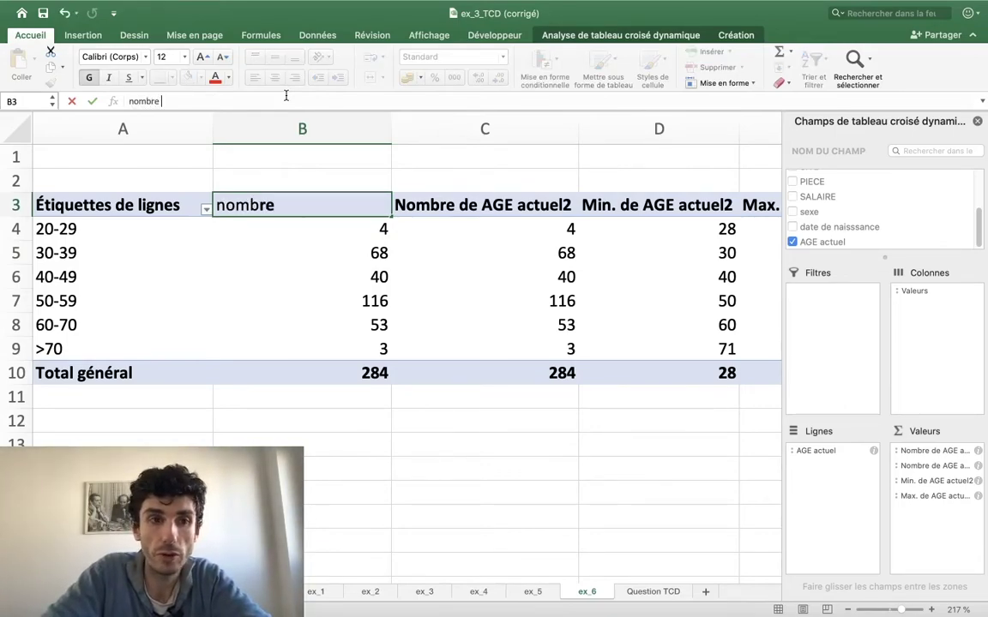
{"action": "type", "text": "llabo"}
{"action": "type", "text": "rateu"}
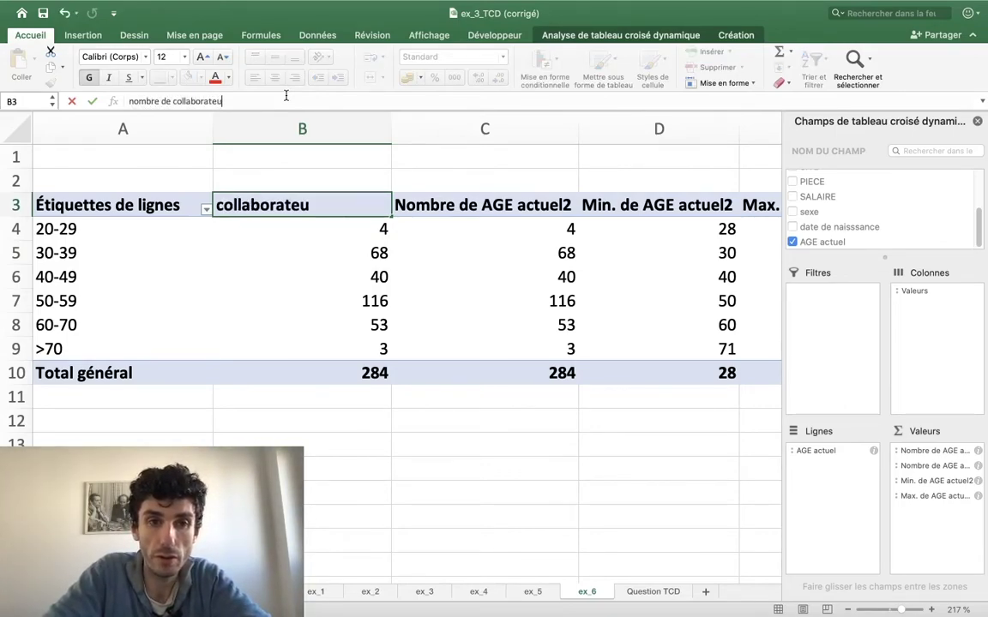
{"action": "type", "text": "rs"}
{"action": "key", "text": "Return"}
{"action": "key", "text": "Return"}
{"action": "key", "text": "Up"}
{"action": "key", "text": "Up"}
{"action": "key", "text": "Right"}
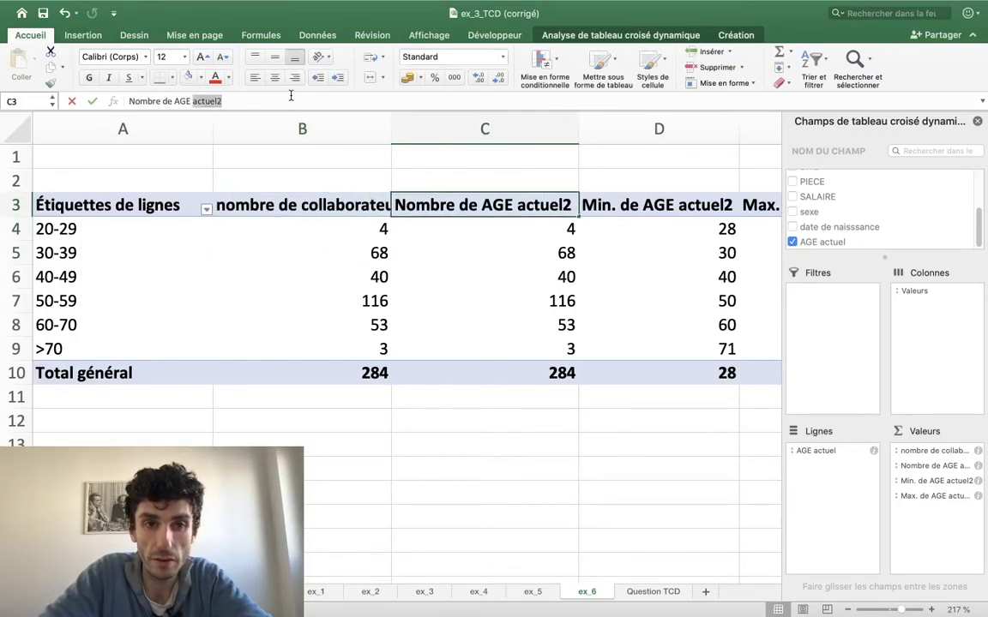
{"action": "type", "text": "répartition en"}
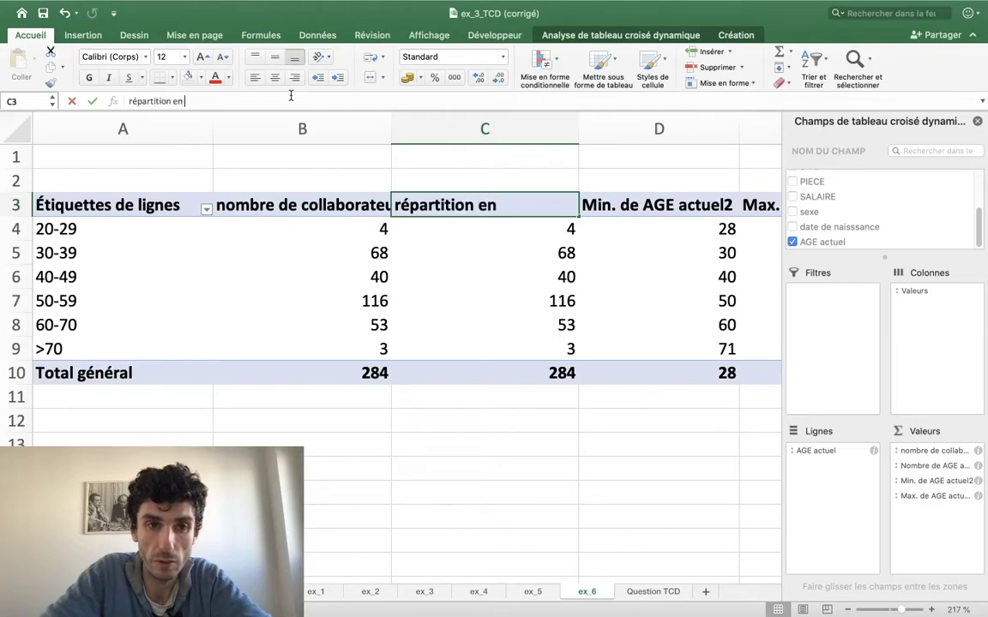
{"action": "type", "text": "%"}
{"action": "key", "text": "Return"}
Rename the age headers to 'Age minimum' and 'Age Maximum', then widen column B
{"action": "key", "text": "Up"}
{"action": "key", "text": "Right"}
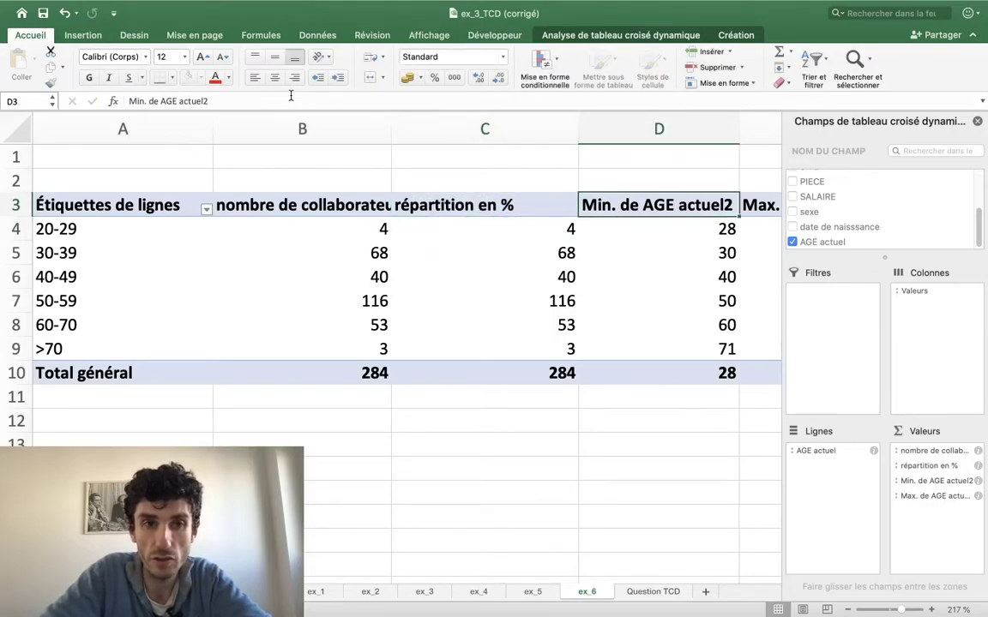
{"action": "type", "text": "Age m"}
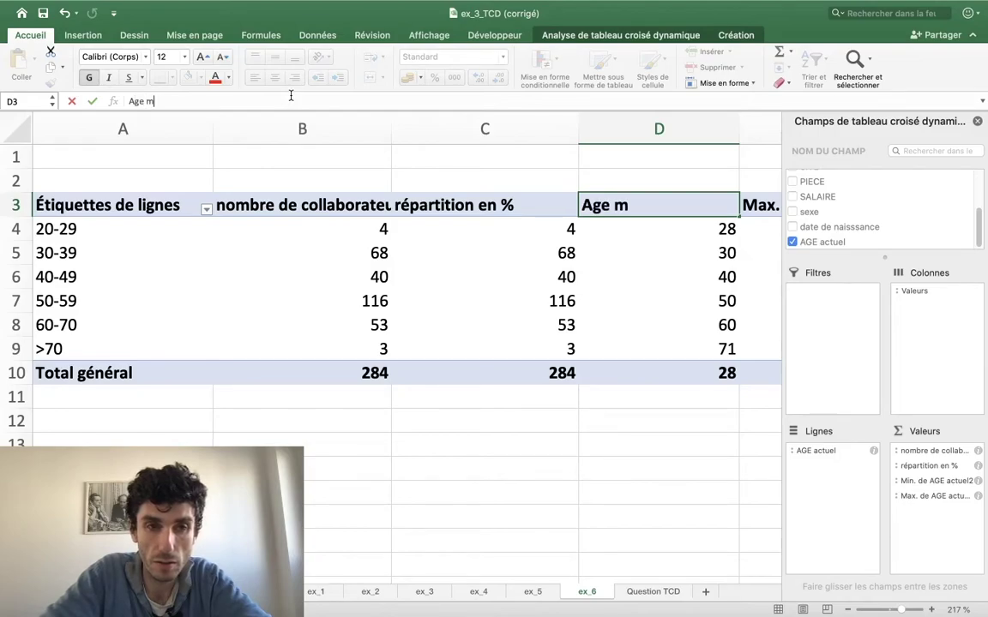
{"action": "type", "text": "inimum"}
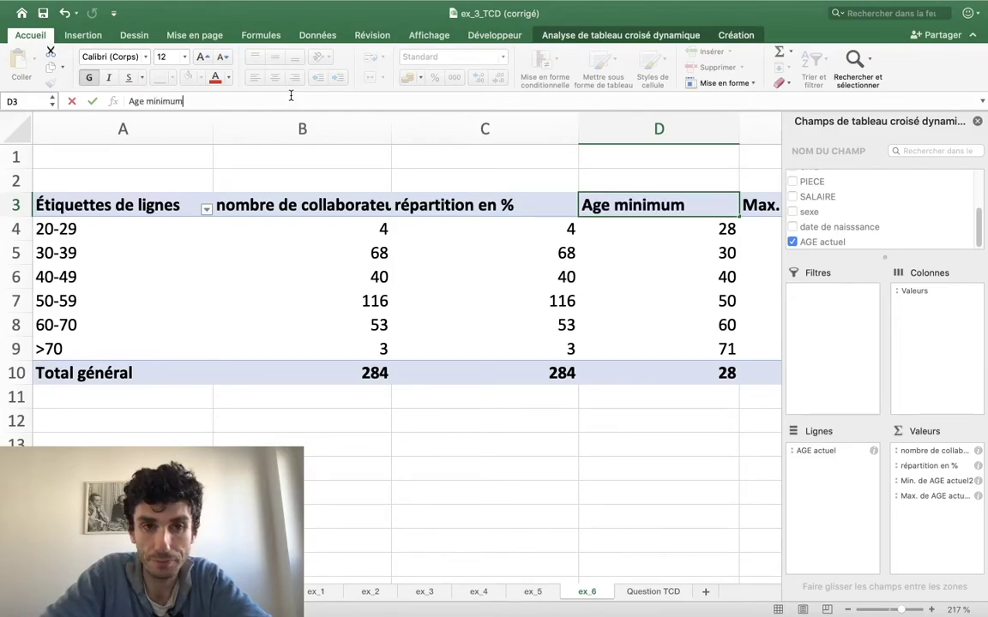
{"action": "key", "text": "Tab"}
{"action": "left_click", "coordinate": [273, 101]}
{"action": "type", "text": "AGE actuel2A"}
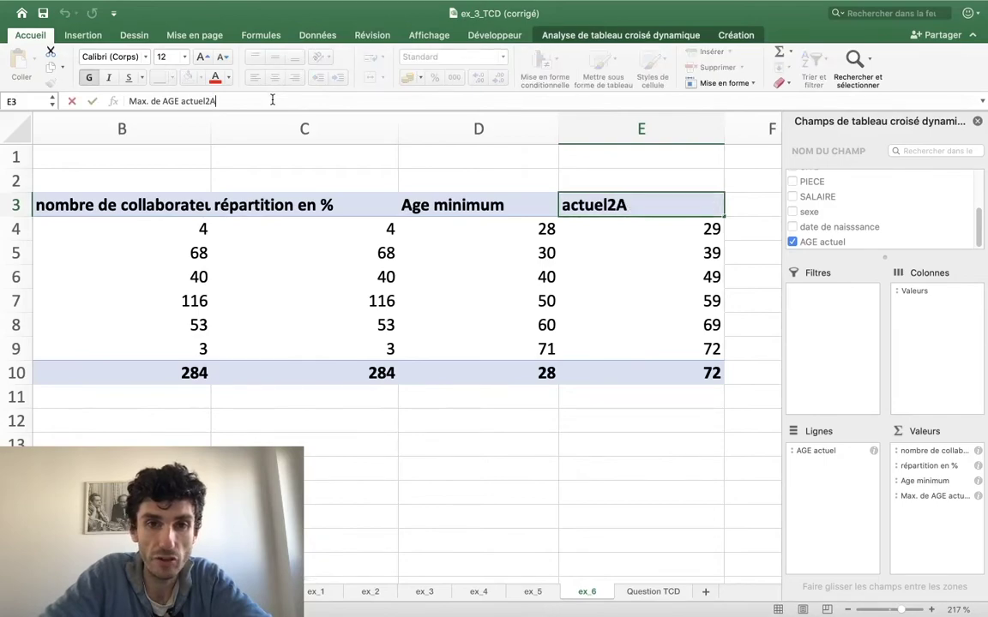
{"action": "type", "text": "gi"}
{"action": "key", "text": "BackSpace"}
{"action": "triple_click", "coordinate": [273, 101]}
{"action": "type", "text": "Age Ma"}
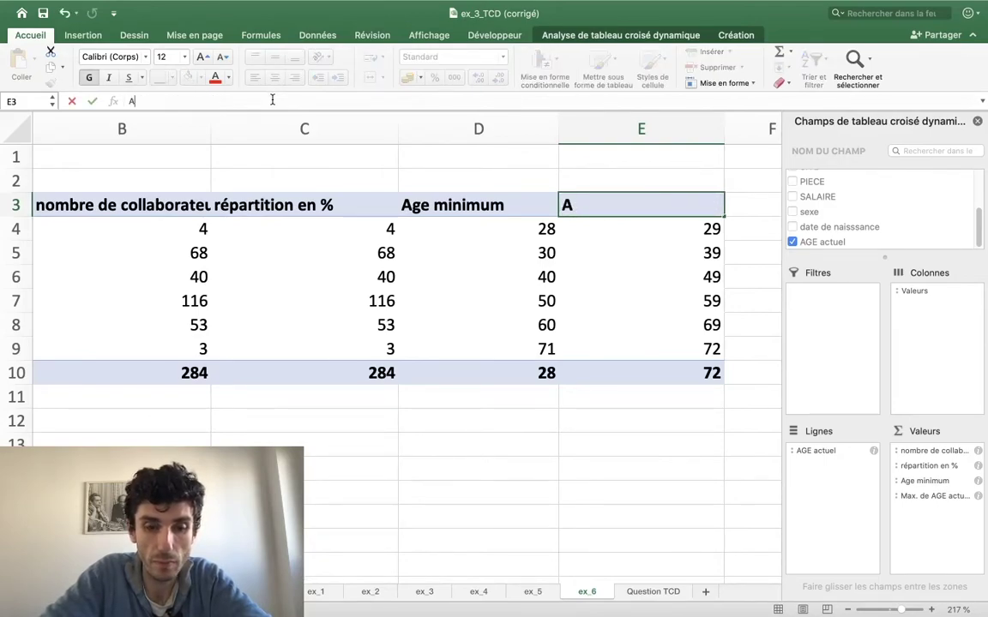
{"action": "type", "text": "ximum"}
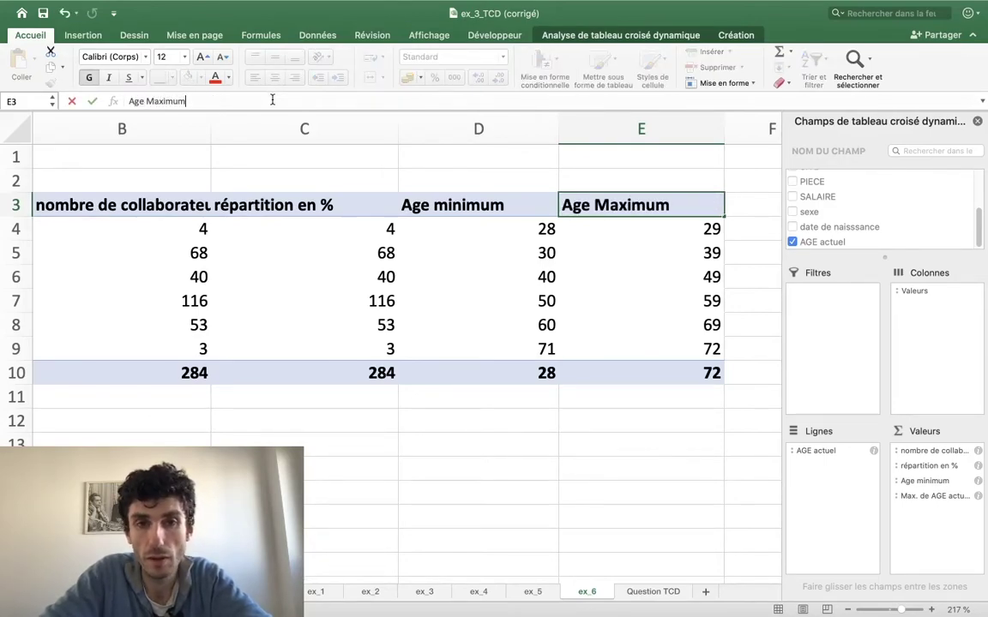
{"action": "key", "text": "Return"}
{"action": "left_click_drag", "start_coordinate": [194, 127], "coordinate": [216, 127]}
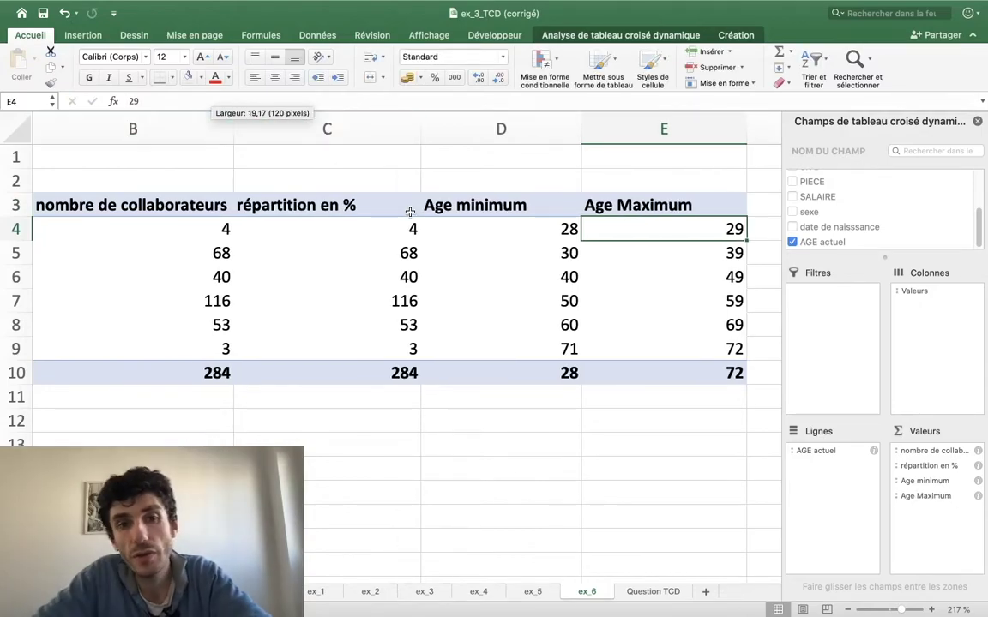
{"action": "left_click", "coordinate": [353, 230]}
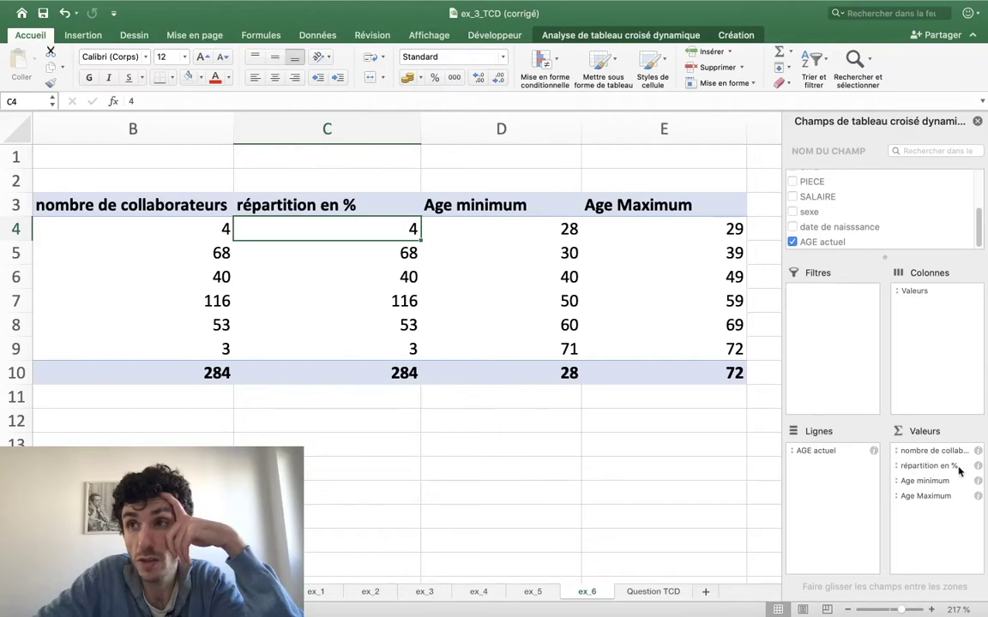
Display répartition en % as '% du total de la colonne', from 1,41% to 100,00%
{"action": "left_click", "coordinate": [978, 467]}
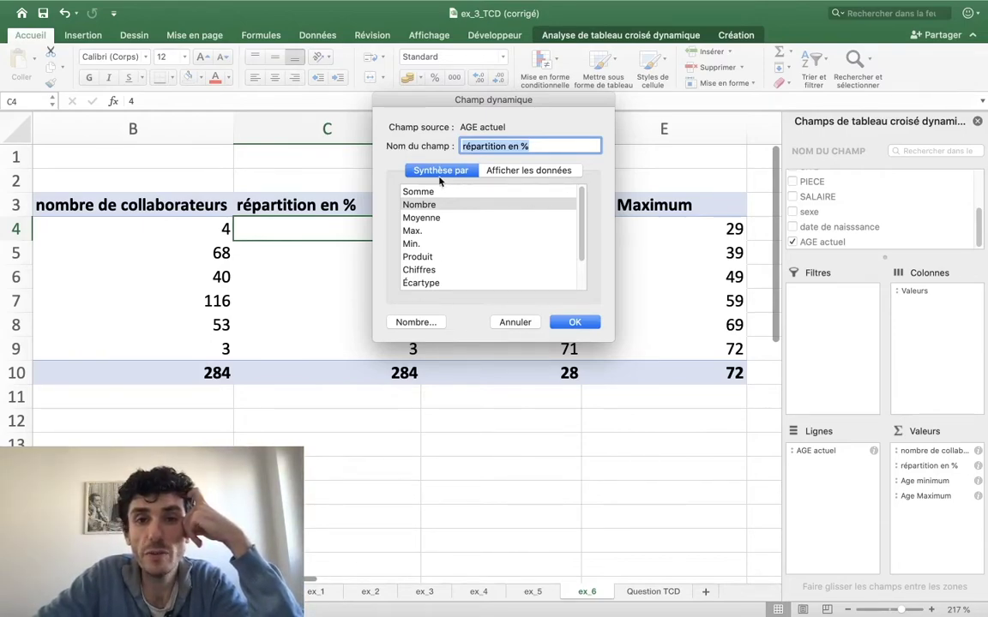
{"action": "scroll", "coordinate": [406, 275], "scroll_direction": "down", "scroll_amount": 2}
{"action": "scroll", "coordinate": [417, 259], "scroll_direction": "up", "scroll_amount": 2}
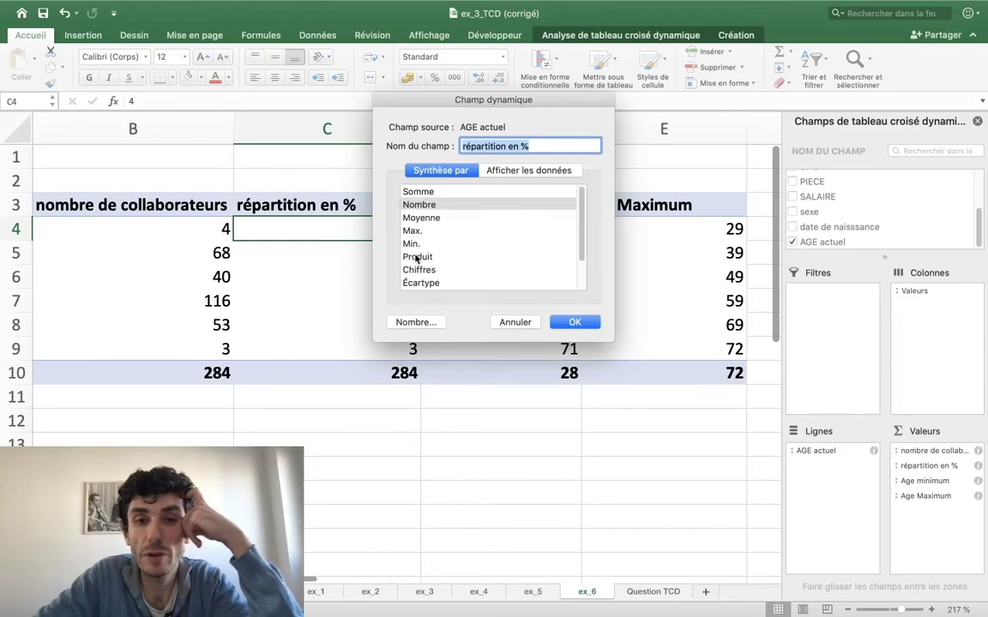
{"action": "scroll", "coordinate": [433, 291], "scroll_direction": "down", "scroll_amount": 2}
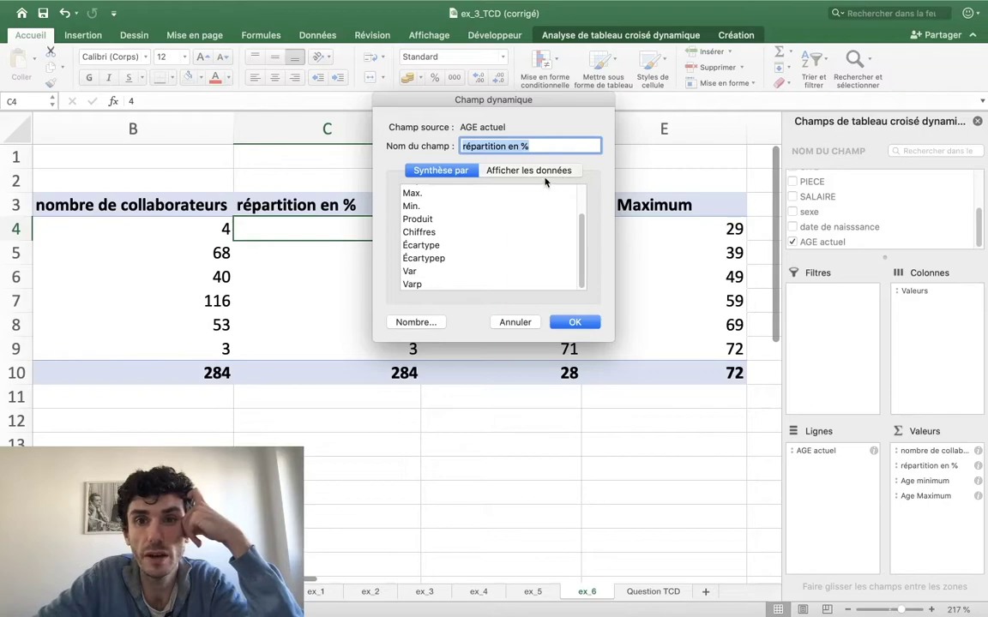
{"action": "left_click", "coordinate": [515, 169]}
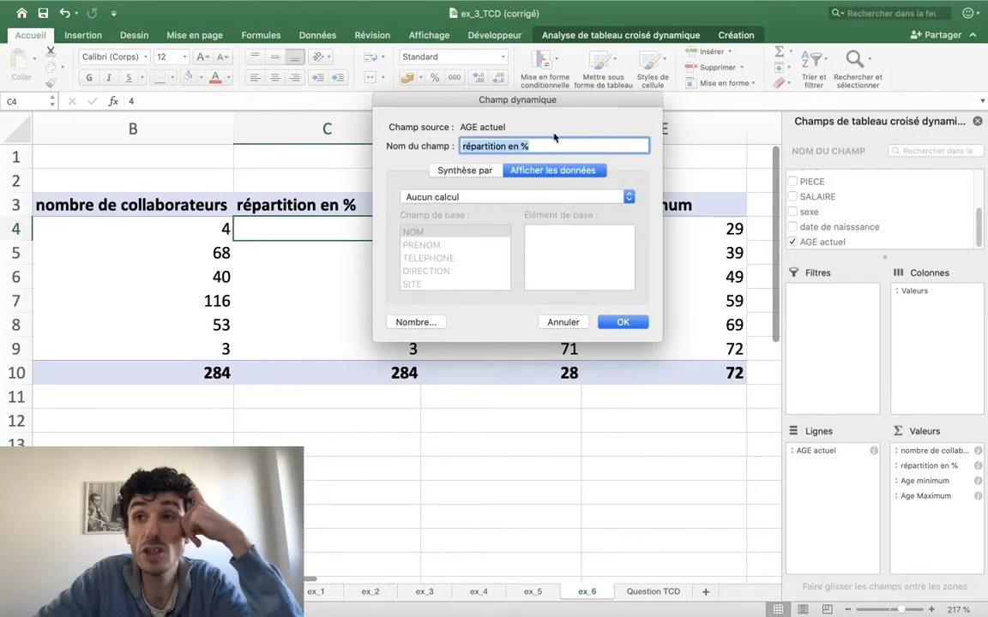
{"action": "left_click", "coordinate": [504, 198]}
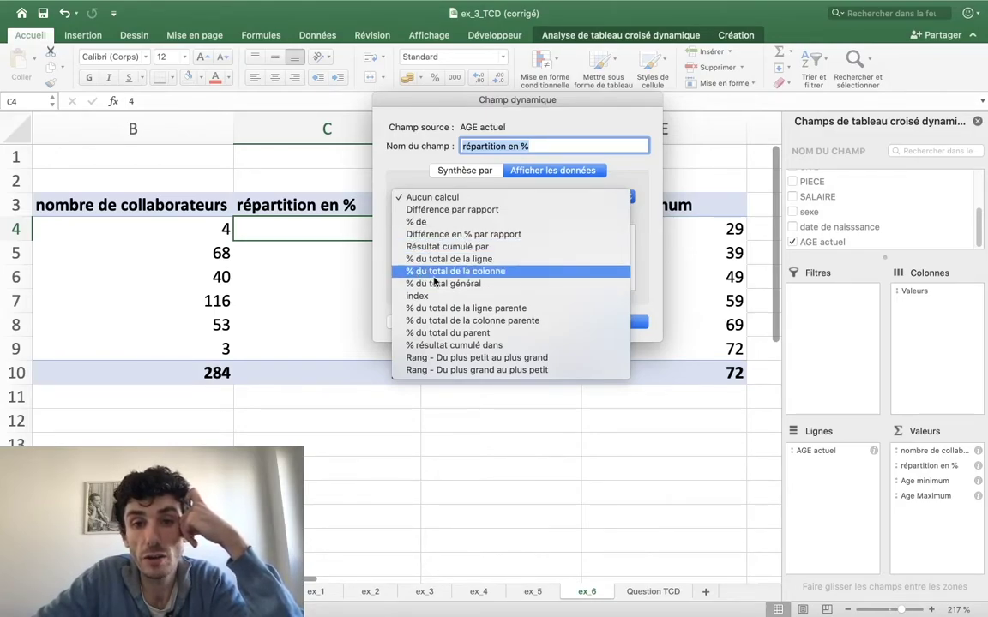
{"action": "left_click", "coordinate": [434, 276]}
{"action": "left_click", "coordinate": [610, 323]}
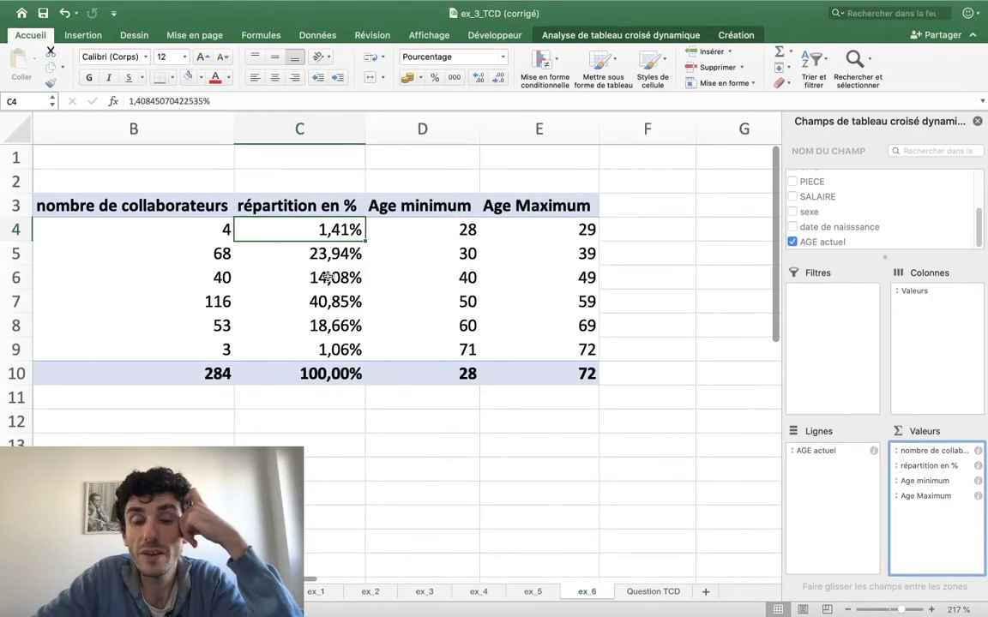
{"action": "scroll", "coordinate": [319, 276], "scroll_direction": "left", "scroll_amount": 2}
{"action": "scroll", "coordinate": [334, 223], "scroll_direction": "down", "scroll_amount": 1}
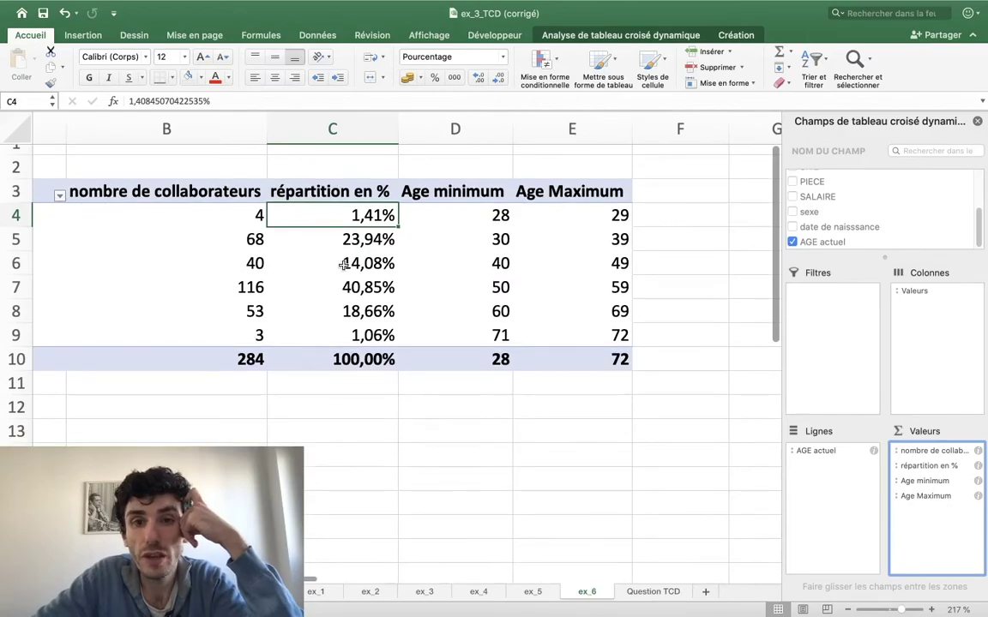
{"action": "scroll", "coordinate": [343, 264], "scroll_direction": "right", "scroll_amount": 2}
{"action": "scroll", "coordinate": [343, 265], "scroll_direction": "down", "scroll_amount": 1}
{"action": "scroll", "coordinate": [343, 265], "scroll_direction": "up", "scroll_amount": 1}
{"action": "scroll", "coordinate": [343, 266], "scroll_direction": "left", "scroll_amount": 3}
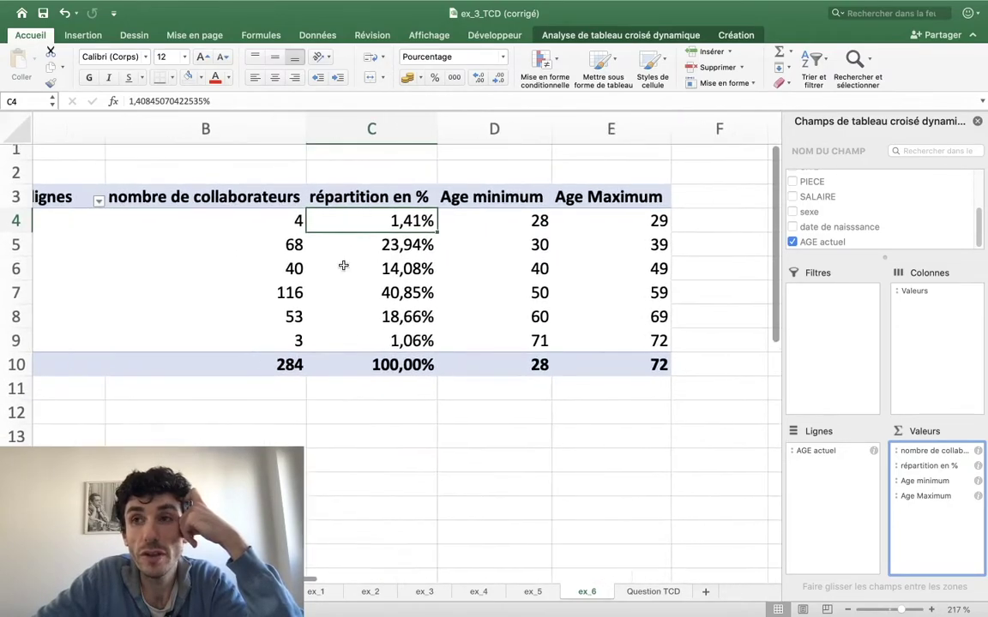
{"action": "scroll", "coordinate": [343, 266], "scroll_direction": "left", "scroll_amount": 3}
{"action": "scroll", "coordinate": [343, 266], "scroll_direction": "right", "scroll_amount": 1}
{"action": "scroll", "coordinate": [343, 266], "scroll_direction": "left", "scroll_amount": 2}
{"action": "scroll", "coordinate": [343, 266], "scroll_direction": "up", "scroll_amount": 1}
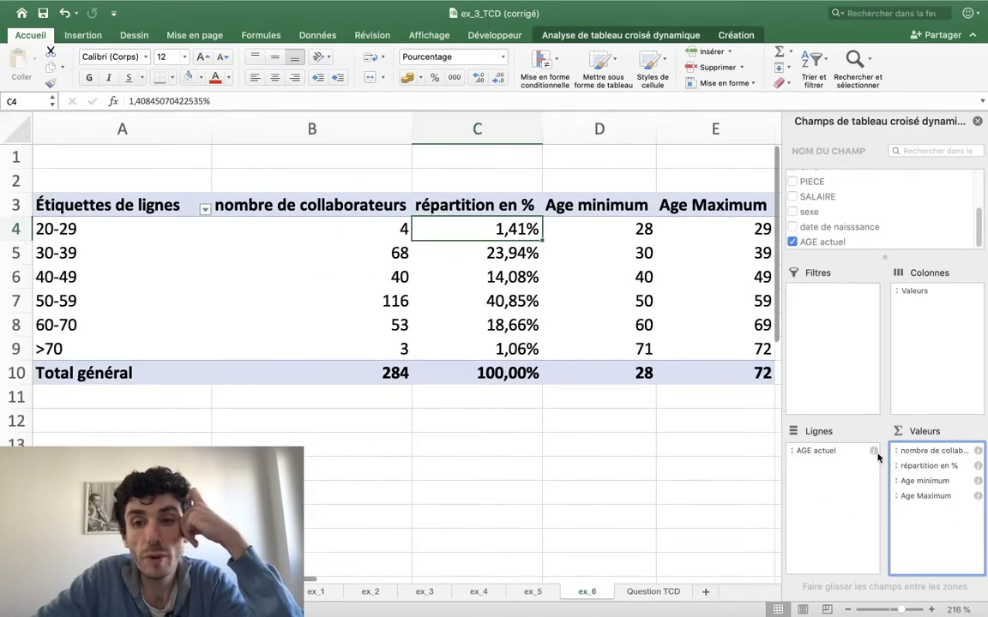
{"action": "left_click", "coordinate": [979, 466]}
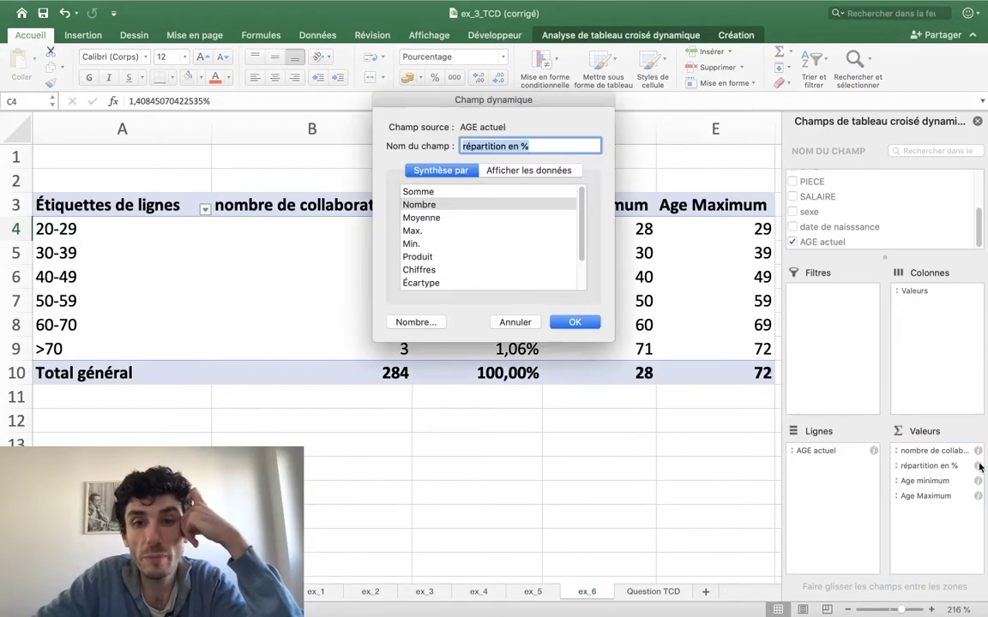
{"action": "left_click", "coordinate": [513, 170]}
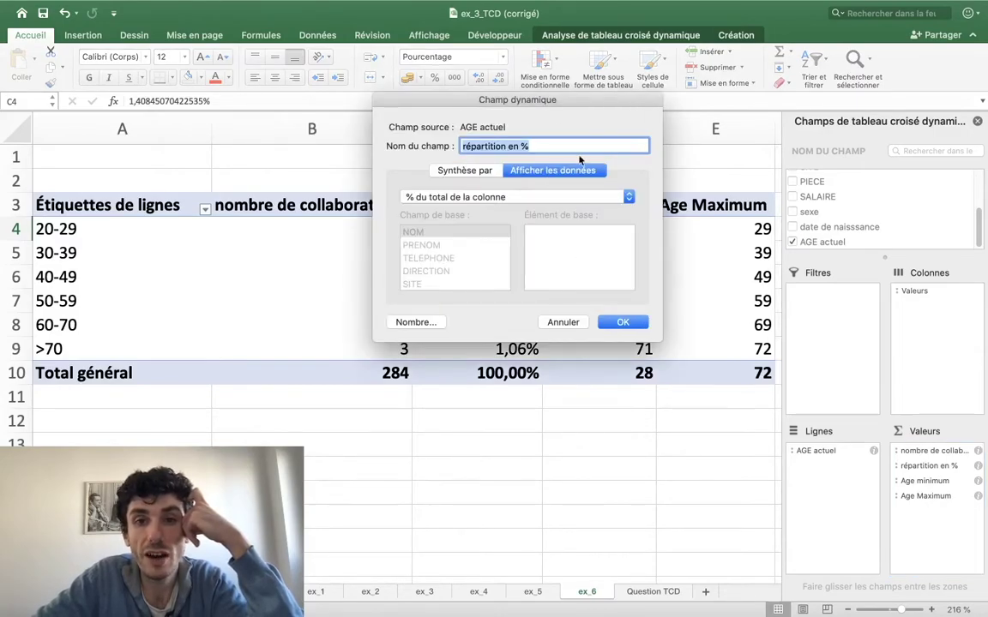
{"action": "left_click", "coordinate": [462, 198]}
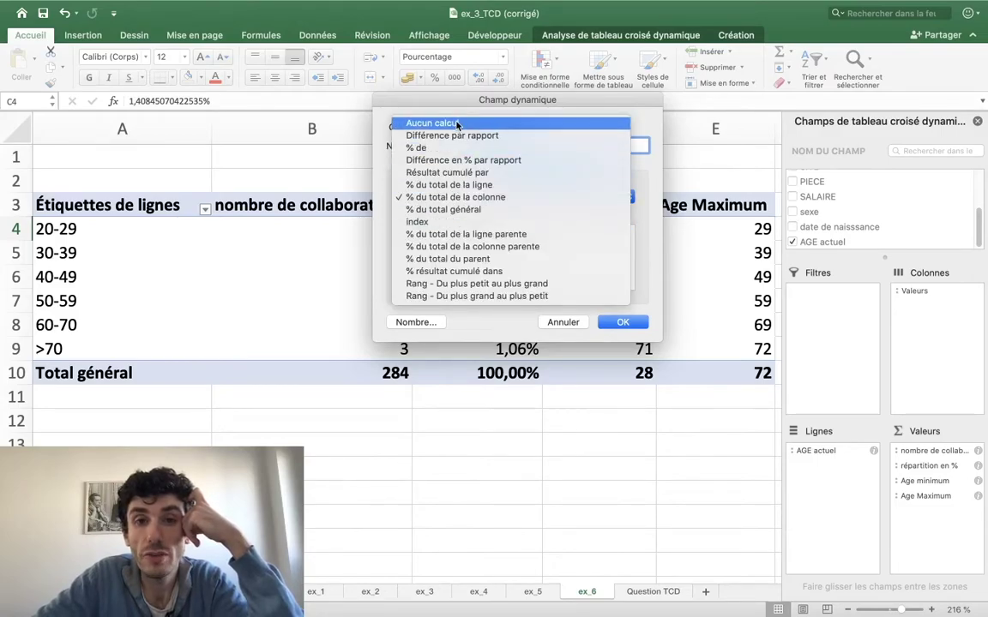
{"action": "left_click", "coordinate": [437, 123]}
{"action": "left_click", "coordinate": [490, 197]}
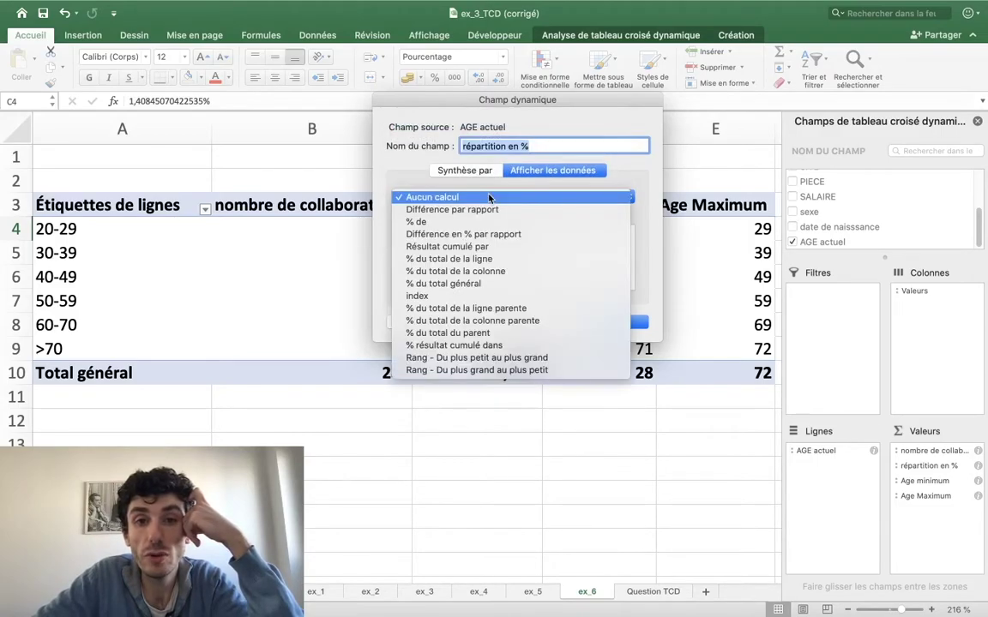
{"action": "left_click", "coordinate": [482, 272]}
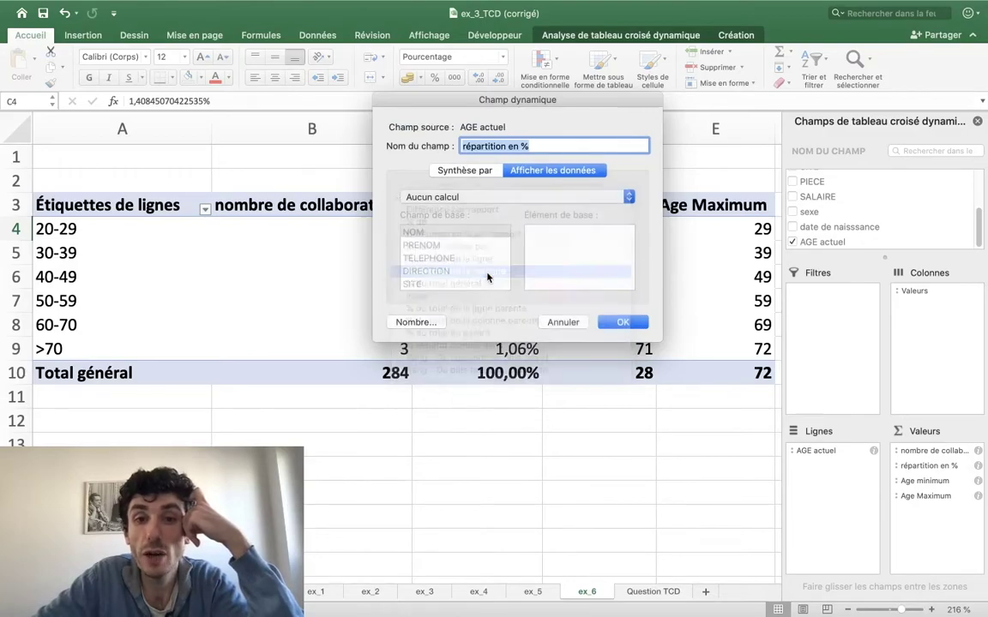
{"action": "left_click", "coordinate": [524, 199]}
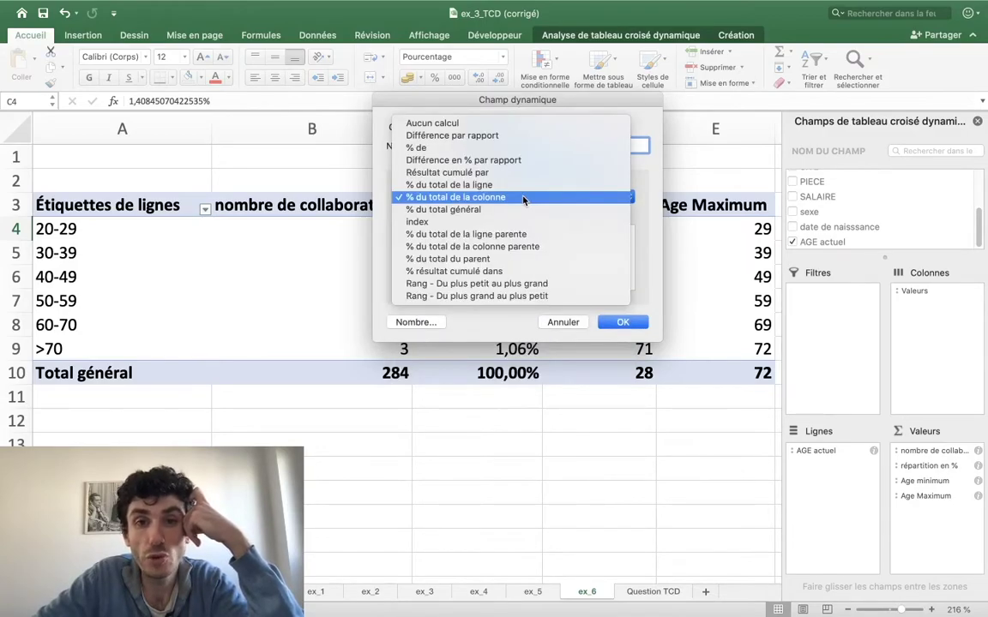
{"action": "left_click", "coordinate": [524, 199]}
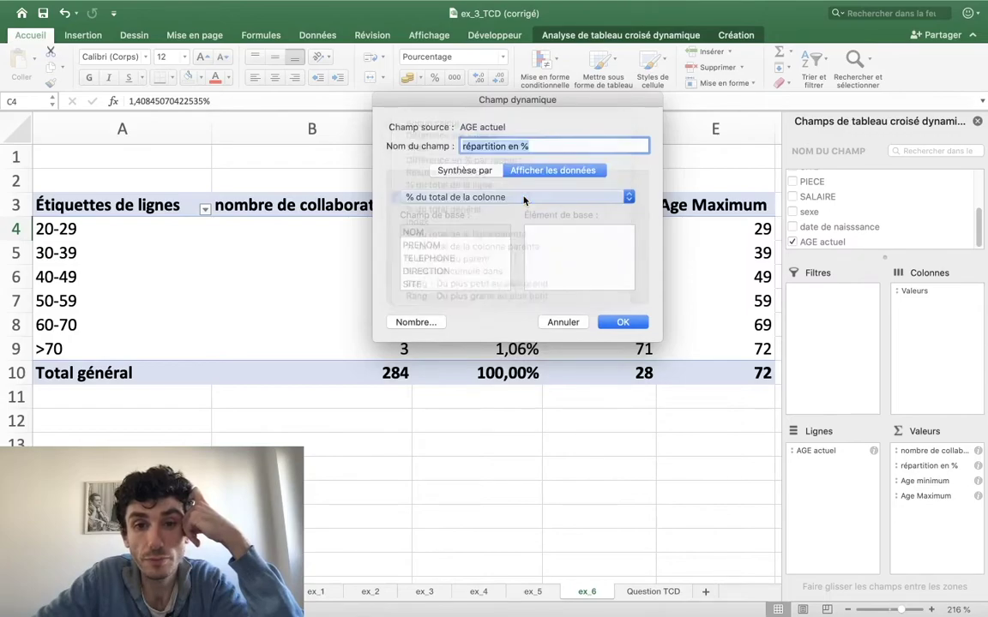
{"action": "left_click", "coordinate": [622, 324]}
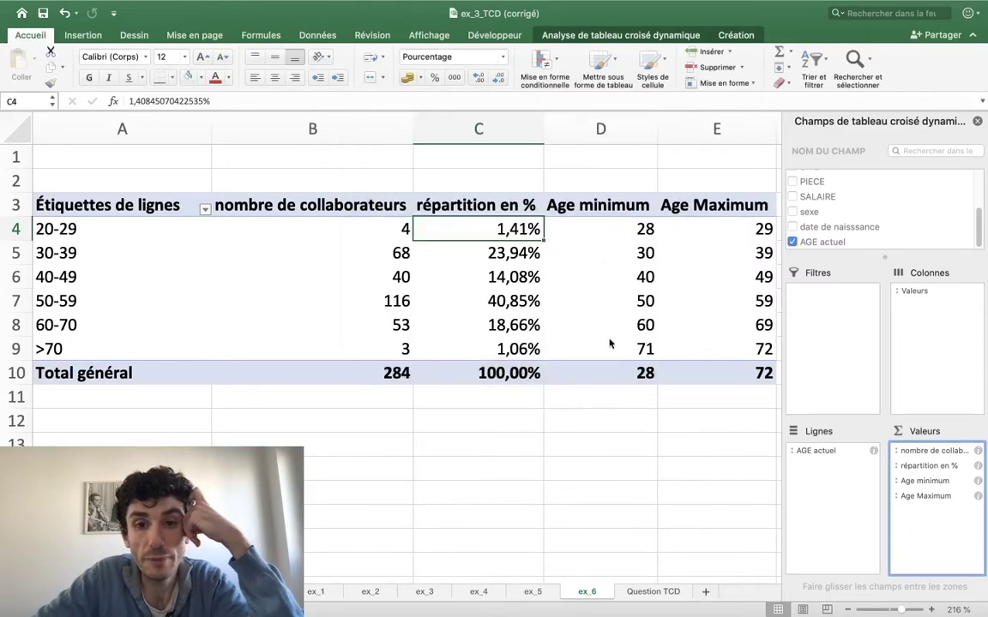
Select the 50-59, 60-70 and >70 shares (C7:C9) to read their 60,56% sum
{"action": "scroll", "coordinate": [496, 244], "scroll_direction": "down", "scroll_amount": 1}
{"action": "scroll", "coordinate": [496, 244], "scroll_direction": "down", "scroll_amount": 1}
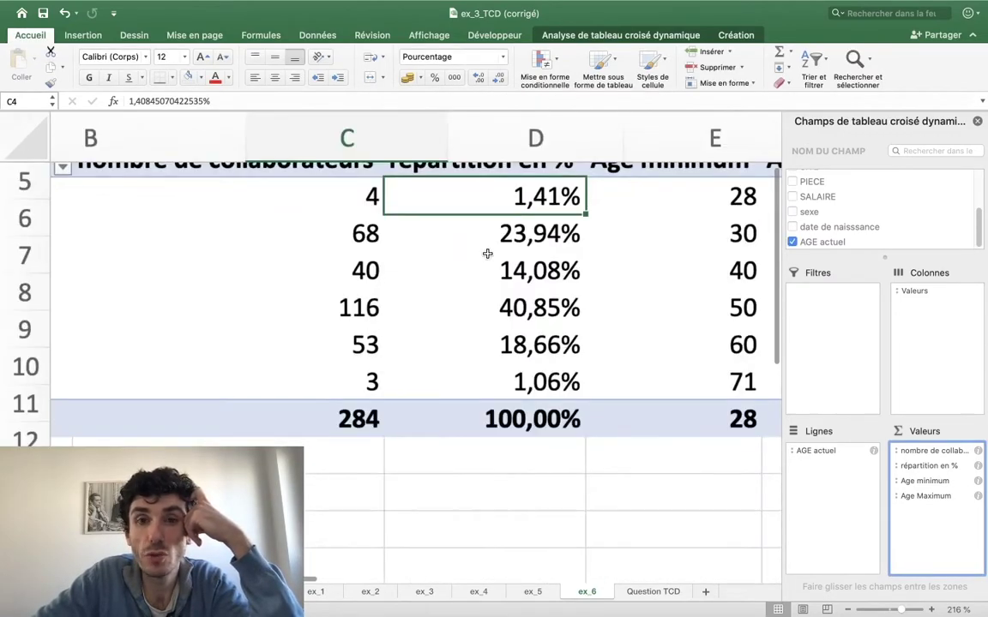
{"action": "scroll", "coordinate": [487, 249], "scroll_direction": "up", "scroll_amount": 3}
{"action": "scroll", "coordinate": [529, 201], "scroll_direction": "up", "scroll_amount": 2}
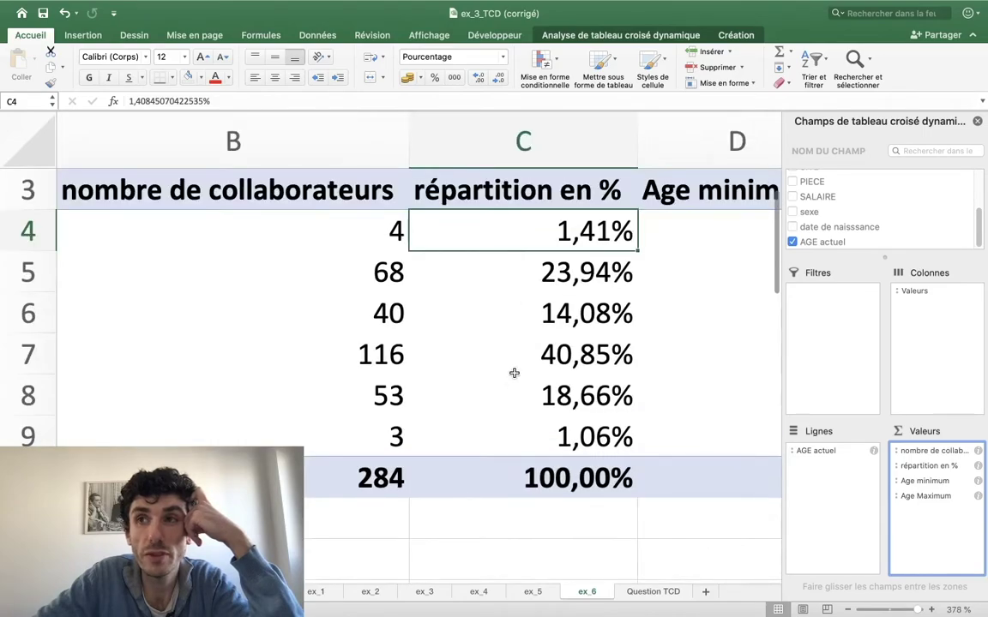
{"action": "scroll", "coordinate": [501, 425], "scroll_direction": "down", "scroll_amount": 2}
{"action": "scroll", "coordinate": [501, 420], "scroll_direction": "up", "scroll_amount": 3}
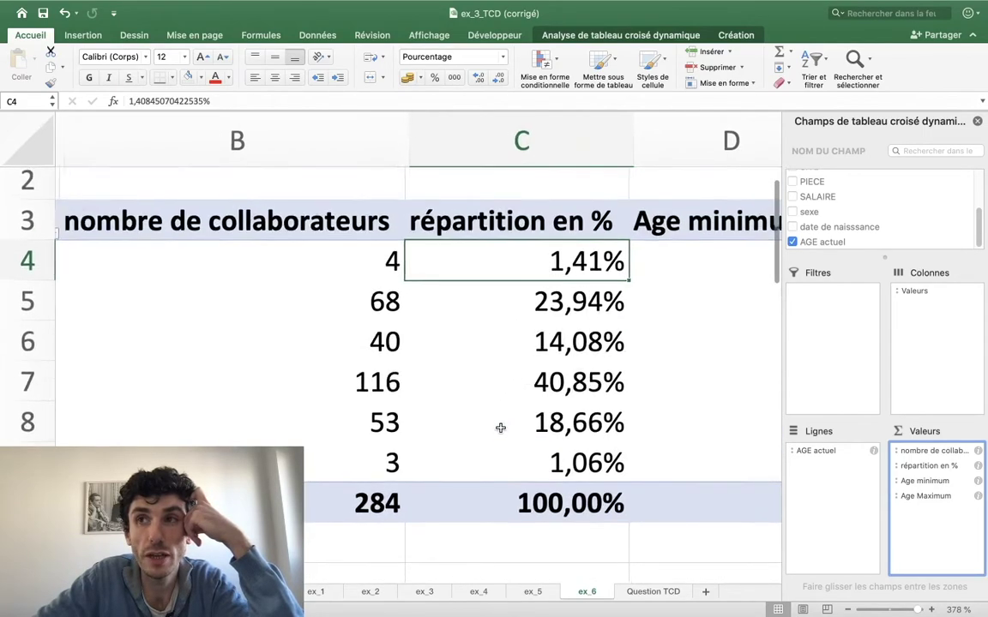
{"action": "scroll", "coordinate": [500, 428], "scroll_direction": "left", "scroll_amount": 3}
{"action": "scroll", "coordinate": [500, 428], "scroll_direction": "left", "scroll_amount": 2}
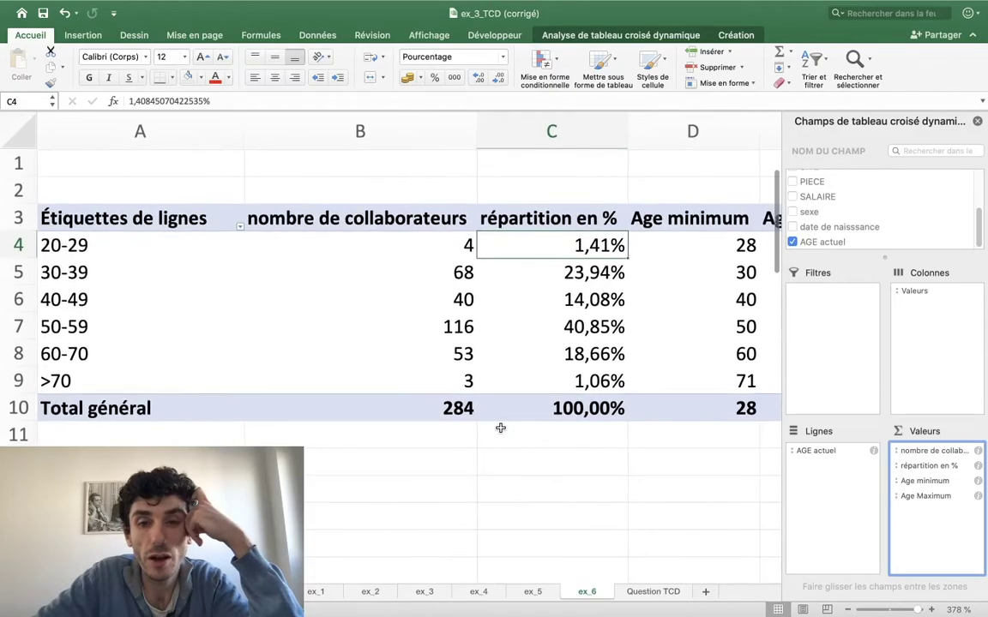
{"action": "scroll", "coordinate": [562, 278], "scroll_direction": "down", "scroll_amount": 3}
{"action": "left_click_drag", "start_coordinate": [566, 328], "coordinate": [570, 382]}
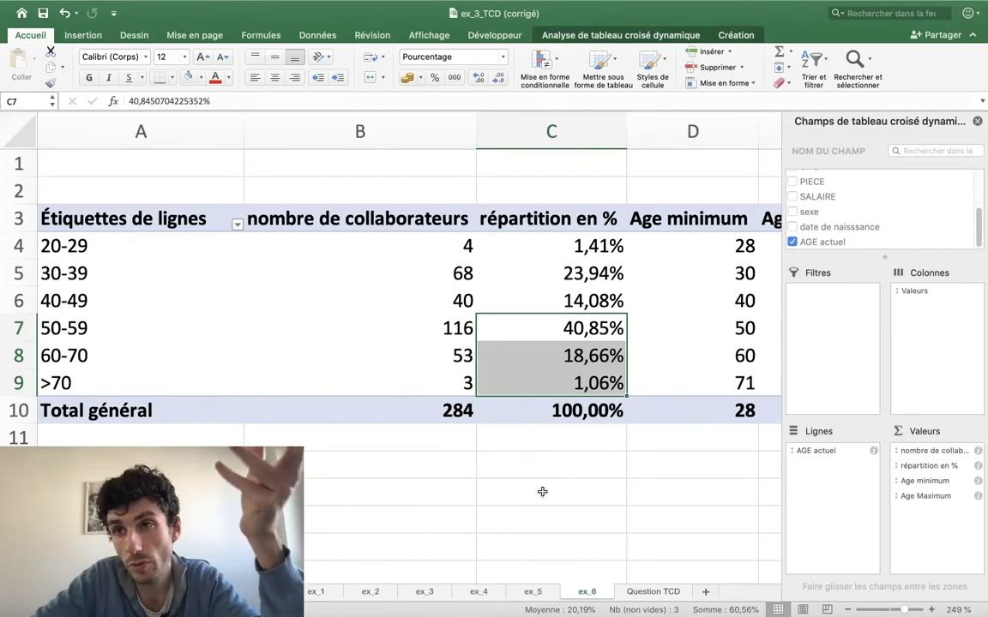
{"action": "scroll", "coordinate": [549, 485], "scroll_direction": "down", "scroll_amount": 3}
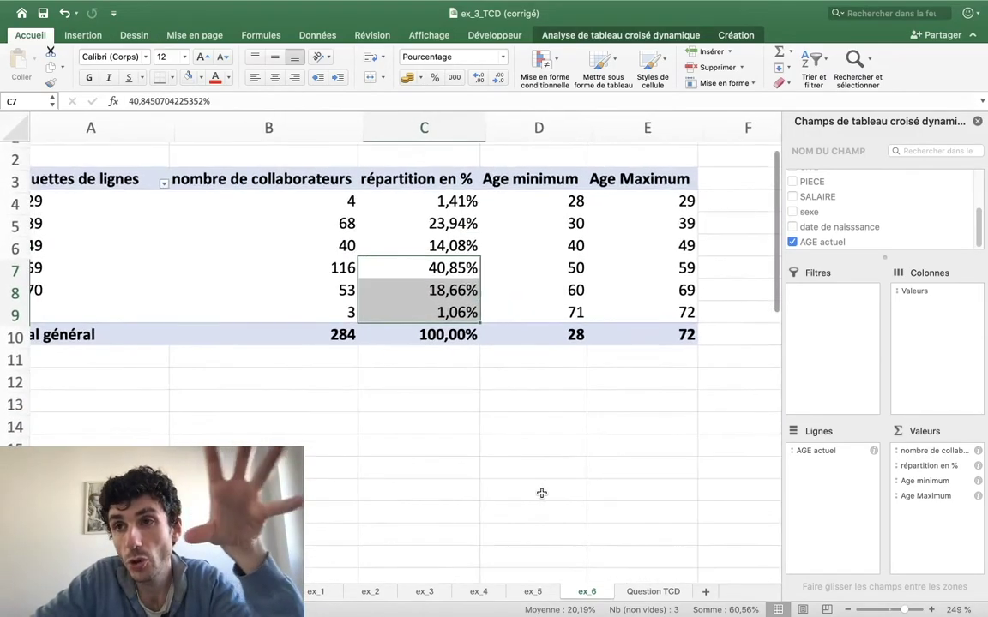
{"action": "scroll", "coordinate": [542, 493], "scroll_direction": "up", "scroll_amount": 1}
{"action": "scroll", "coordinate": [542, 493], "scroll_direction": "left", "scroll_amount": 1}
Scroll the employee data sheet with its NOM, SITE, SALAIRE and AGE actuel columns
{"action": "scroll", "coordinate": [542, 498], "scroll_direction": "down", "scroll_amount": 2}
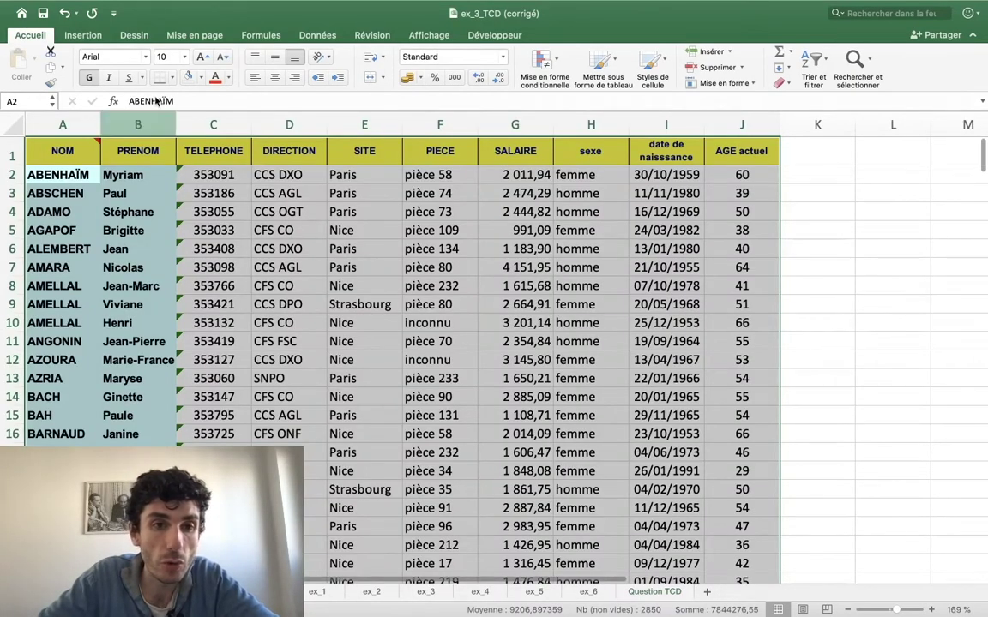
Insert a new pivot table from the employee data range on a new sheet
{"action": "left_click", "coordinate": [91, 34]}
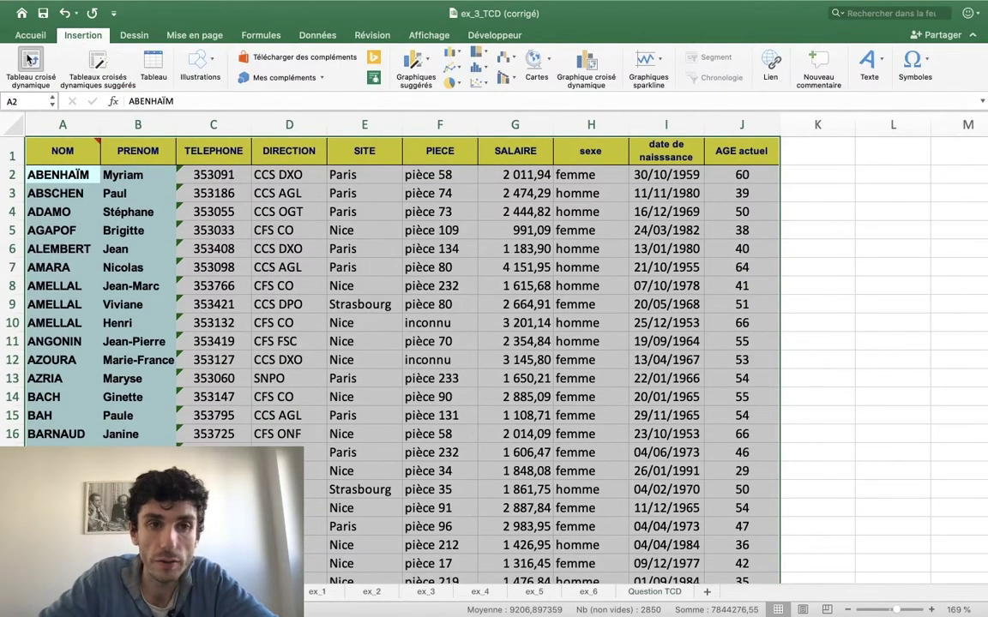
{"action": "left_click", "coordinate": [30, 59]}
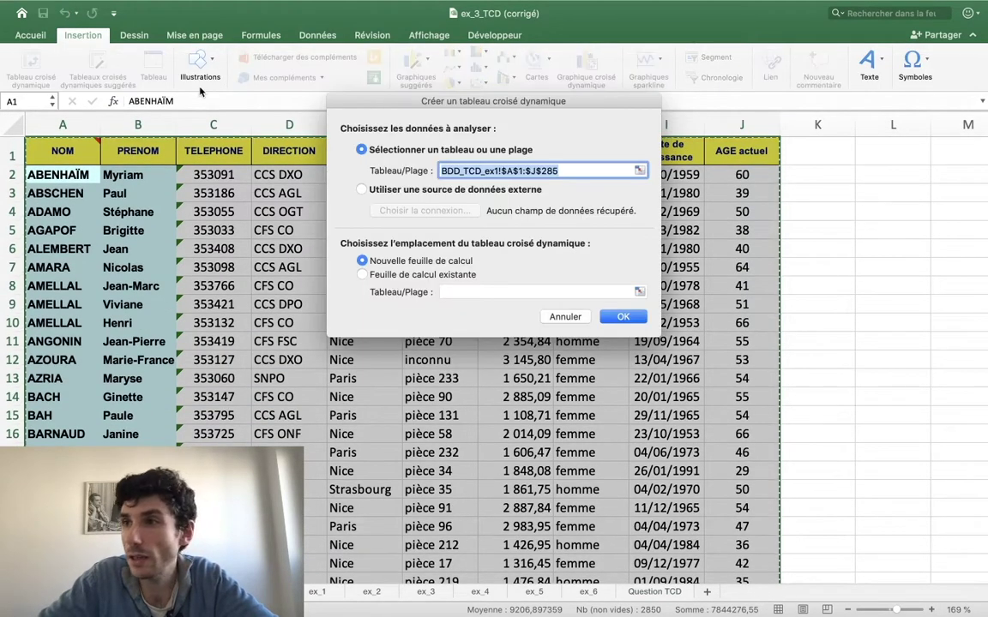
{"action": "left_click", "coordinate": [623, 317]}
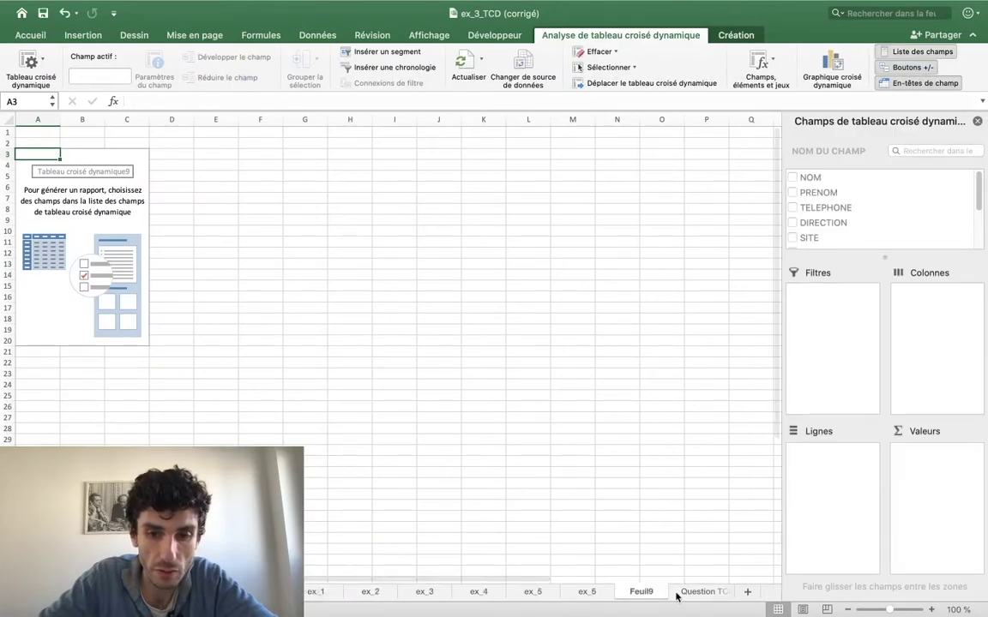
Rename the new pivot sheet to 'ex_7'
{"action": "double_click", "coordinate": [652, 592]}
{"action": "type", "text": "ex"}
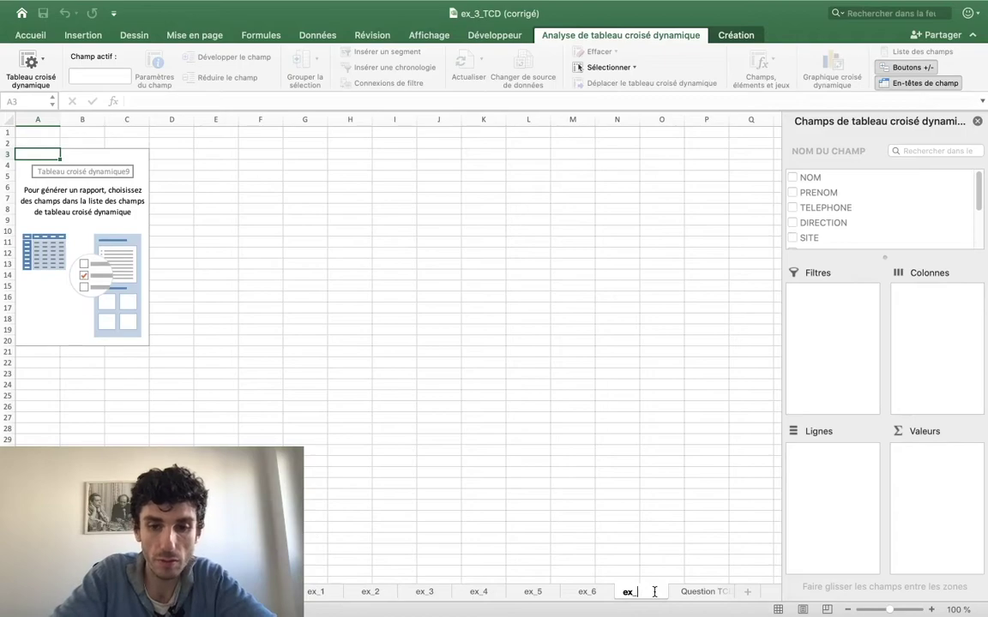
{"action": "type", "text": "_7"}
{"action": "key", "text": "Return"}
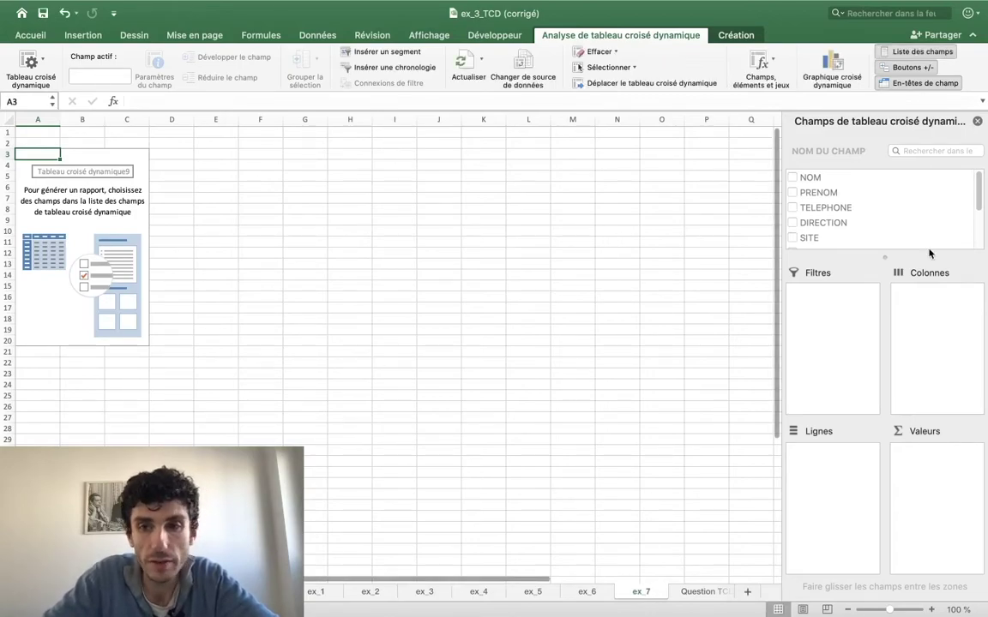
Lay out the pivot with SITE in rows, sexe in columns and the SALAIRE sum as values
{"action": "left_click_drag", "start_coordinate": [808, 238], "coordinate": [917, 464]}
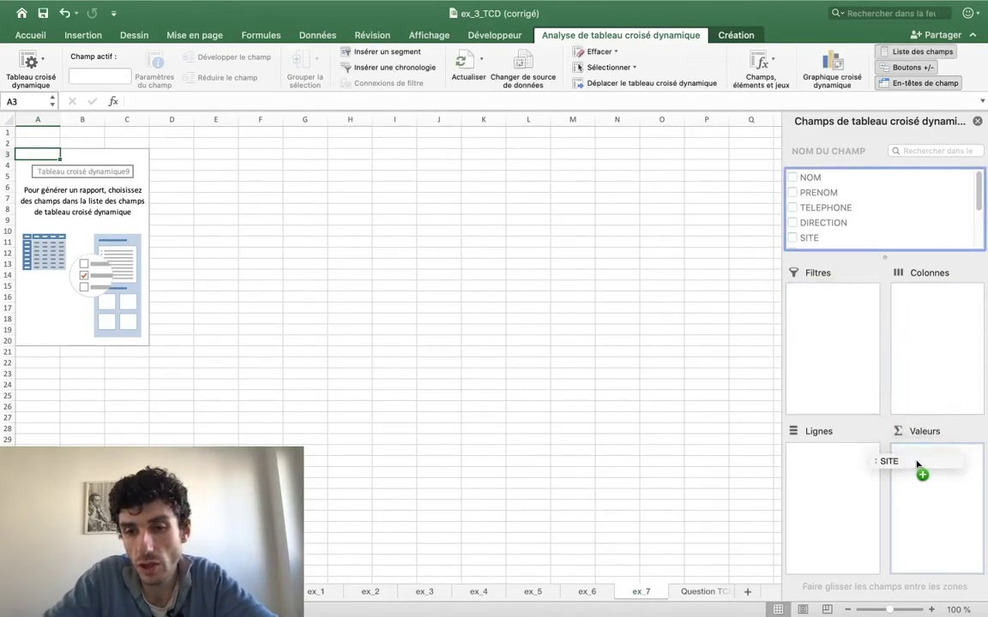
{"action": "left_click_drag", "start_coordinate": [917, 464], "coordinate": [864, 464]}
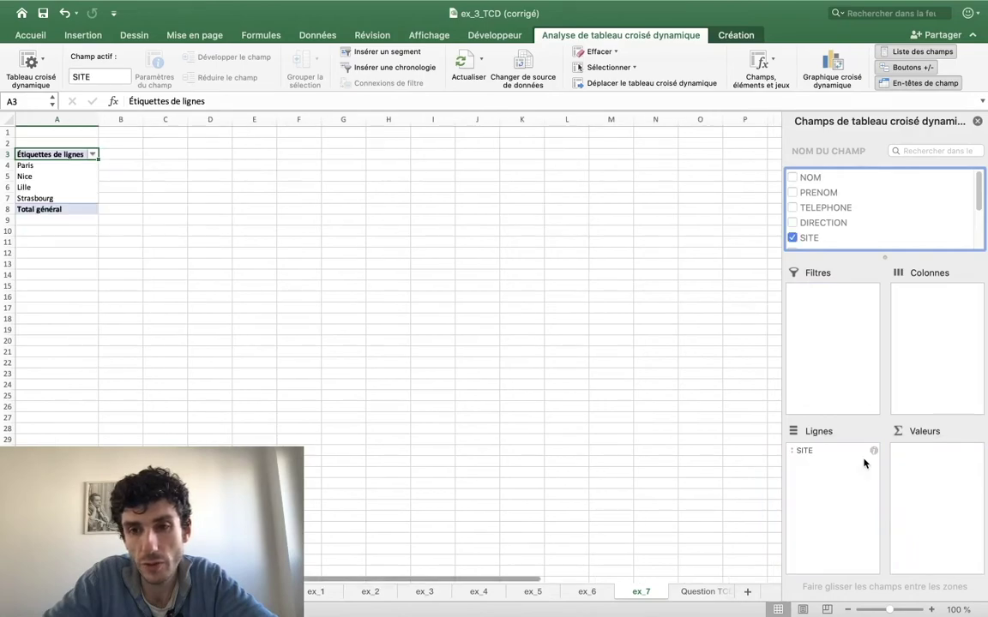
{"action": "scroll", "coordinate": [811, 235], "scroll_direction": "down", "scroll_amount": 4}
{"action": "scroll", "coordinate": [812, 236], "scroll_direction": "up", "scroll_amount": 4}
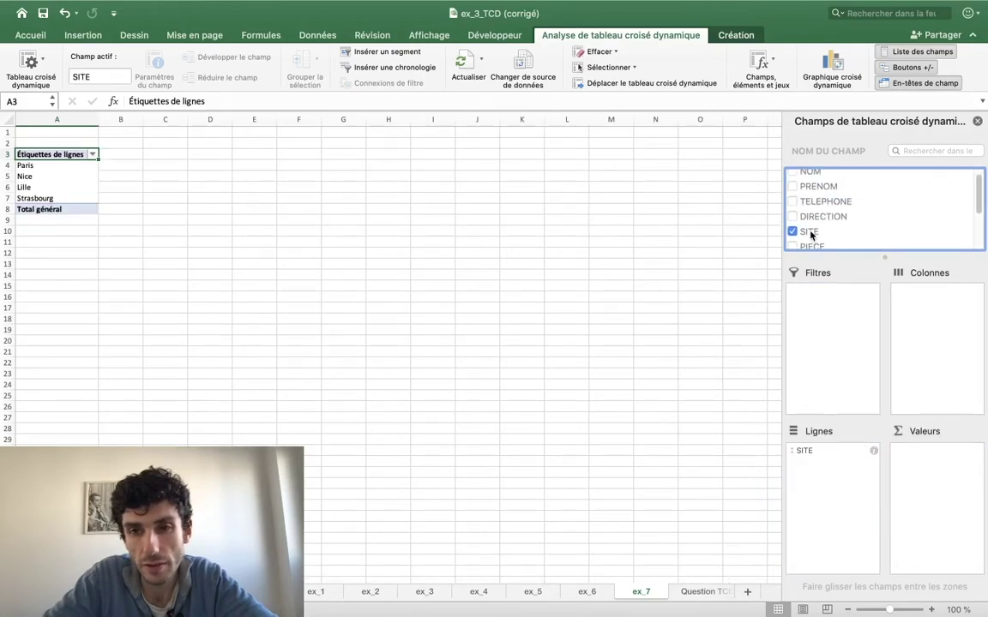
{"action": "scroll", "coordinate": [811, 236], "scroll_direction": "down", "scroll_amount": 5}
{"action": "scroll", "coordinate": [811, 236], "scroll_direction": "up", "scroll_amount": 2}
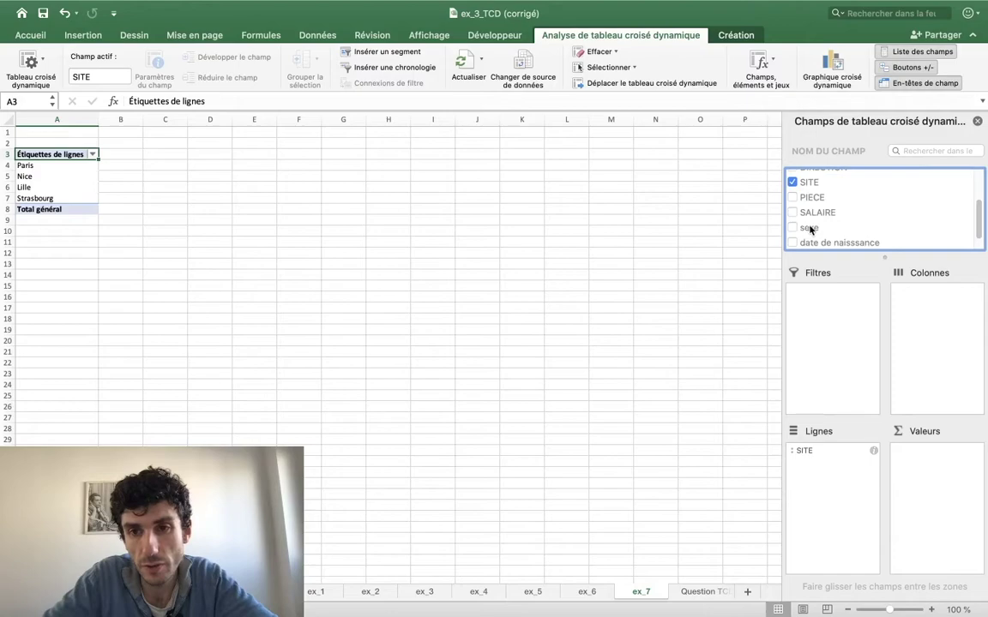
{"action": "left_click_drag", "start_coordinate": [810, 230], "coordinate": [943, 325]}
{"action": "mouse_move", "coordinate": [817, 212]}
{"action": "left_mouse_down"}
{"action": "mouse_move", "coordinate": [822, 244]}
{"action": "mouse_move", "coordinate": [937, 479]}
{"action": "left_mouse_up"}
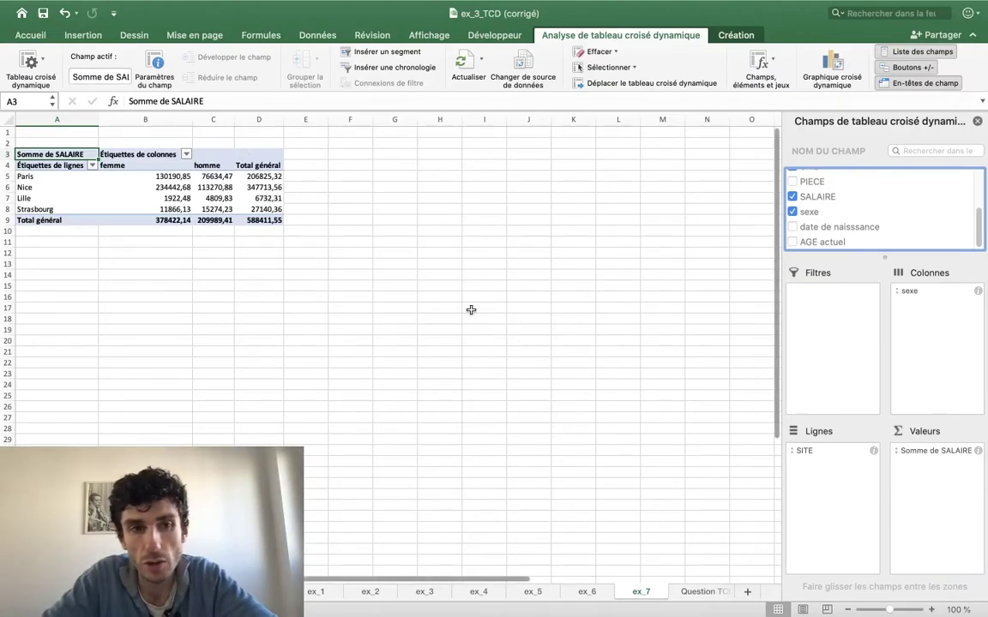
{"action": "scroll", "coordinate": [195, 199], "scroll_direction": "up", "scroll_amount": 3}
{"action": "scroll", "coordinate": [204, 204], "scroll_direction": "left", "scroll_amount": 3}
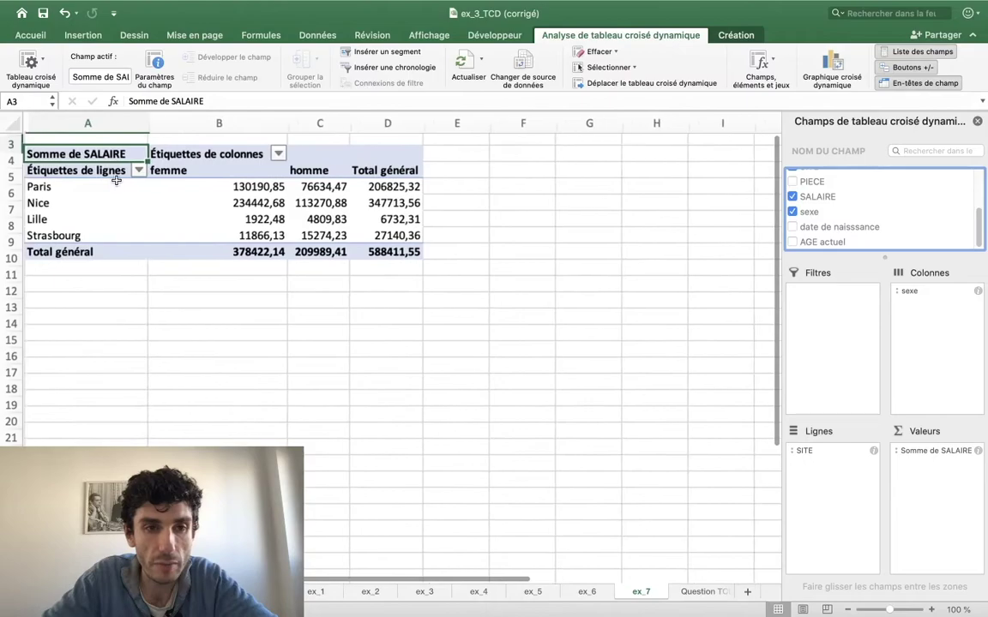
Rename the row header in A4 to 'Sites'
{"action": "left_click", "coordinate": [129, 174]}
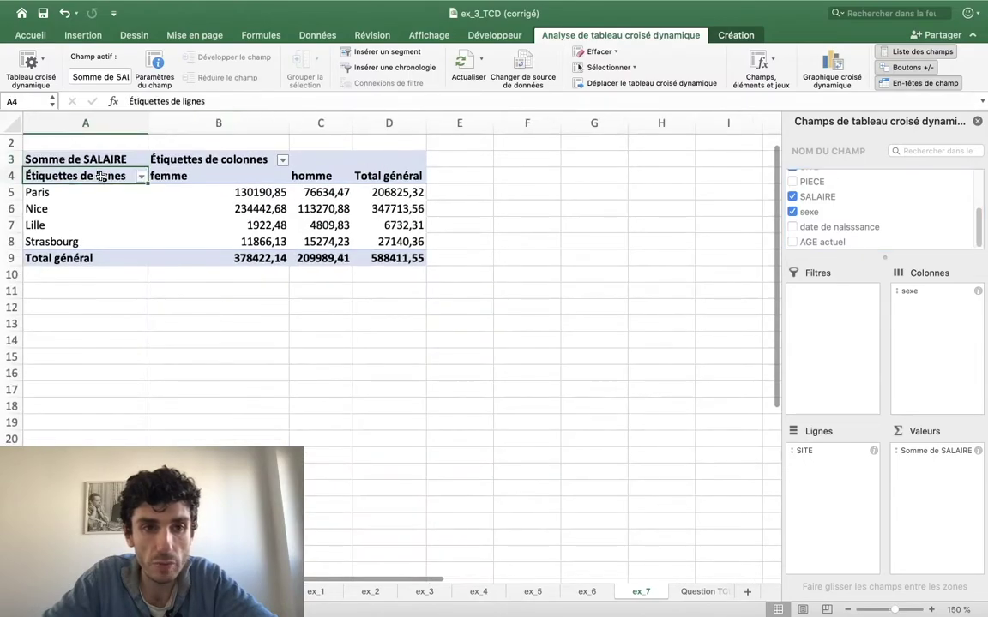
{"action": "triple_click", "coordinate": [260, 97]}
{"action": "type", "text": "sites"}
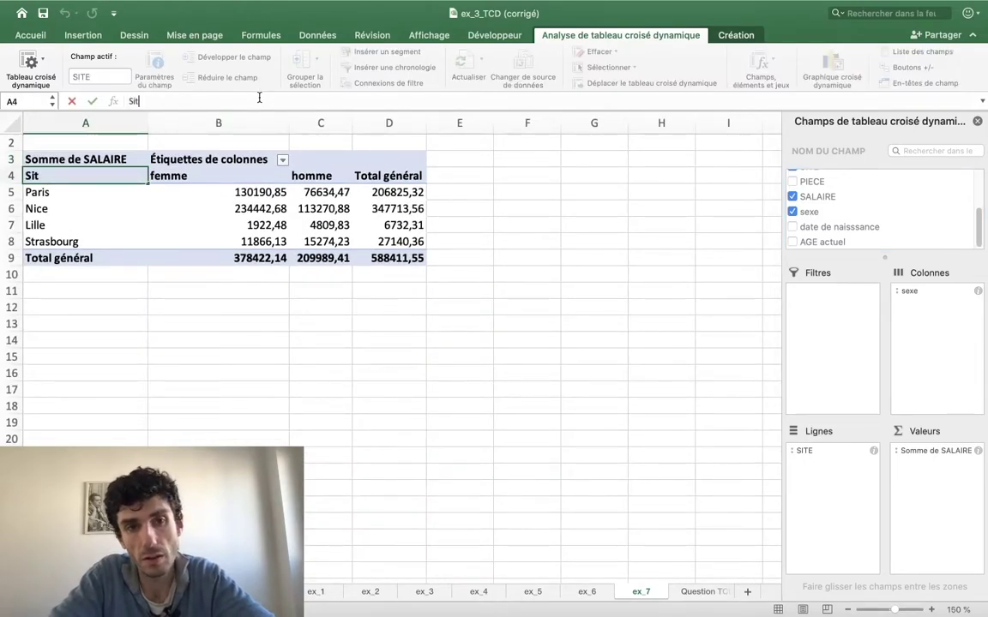
{"action": "key", "text": "Return"}
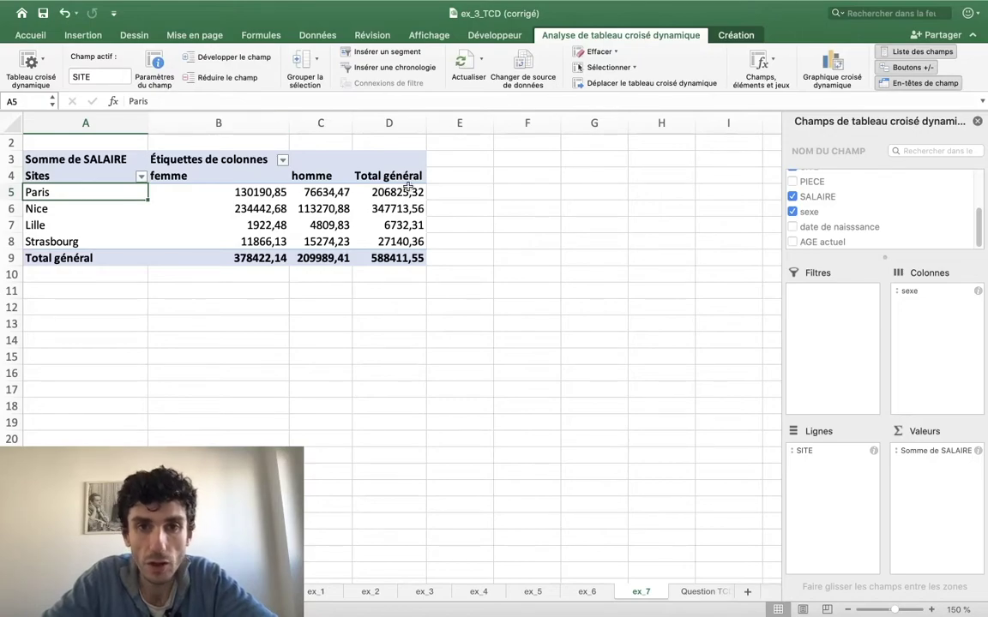
Turn off subtotals and grand totals for rows and columns in the pivot design
{"action": "left_click", "coordinate": [736, 35]}
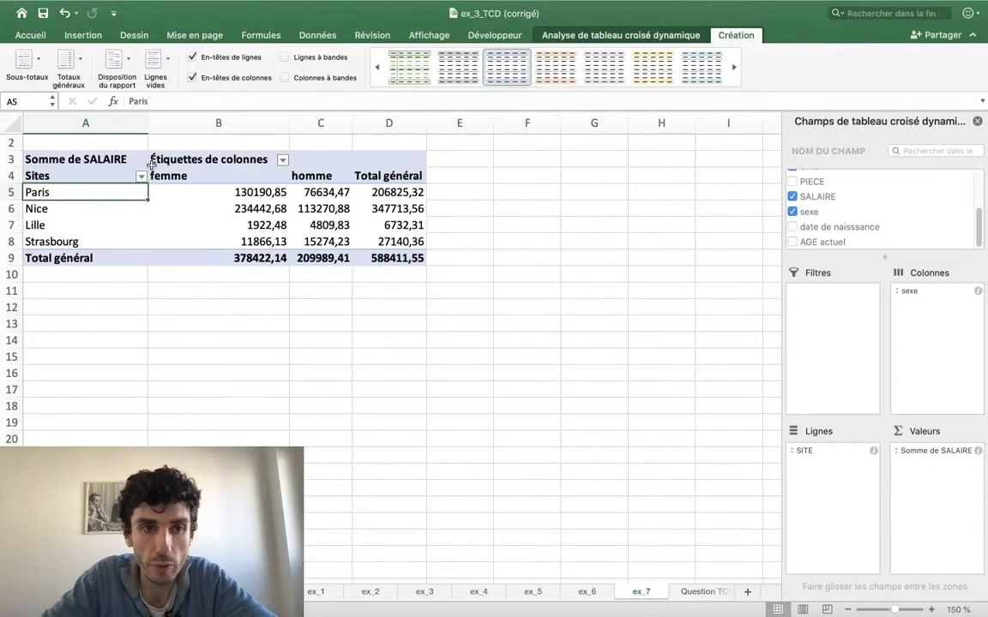
{"action": "left_click", "coordinate": [24, 61]}
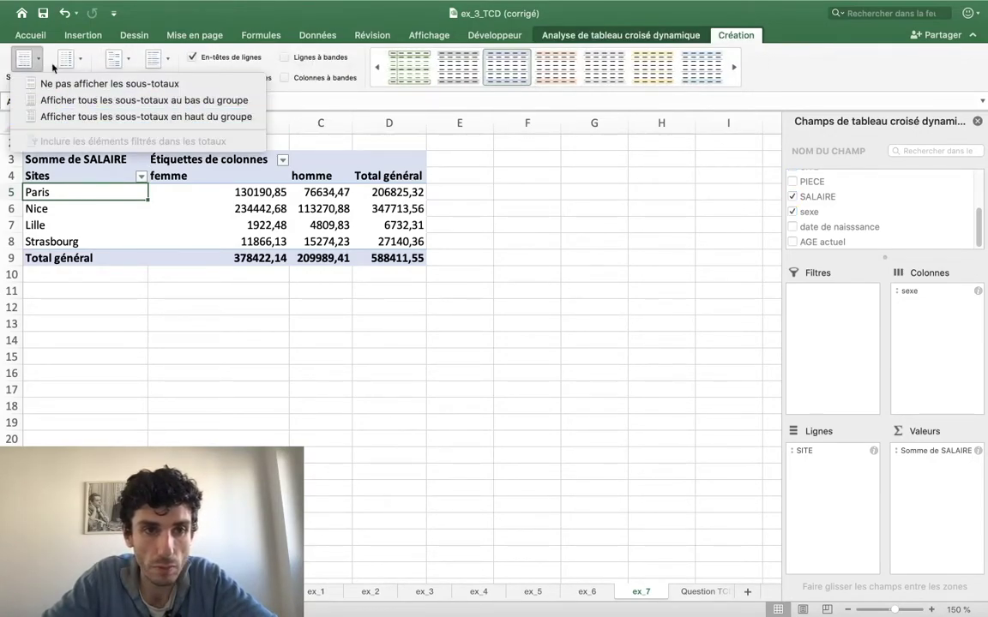
{"action": "left_click", "coordinate": [39, 83]}
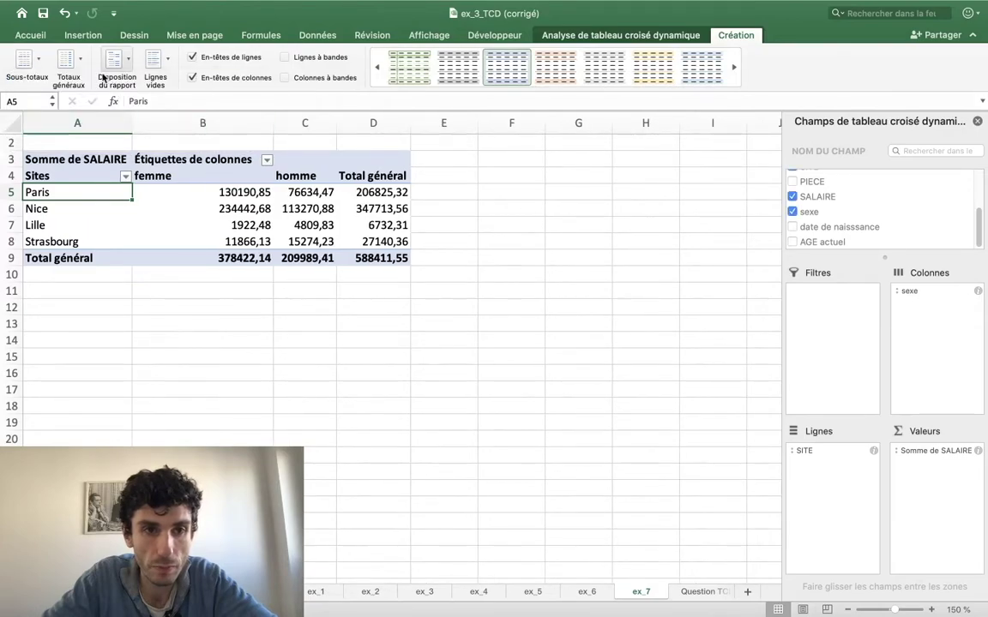
{"action": "left_click", "coordinate": [70, 60]}
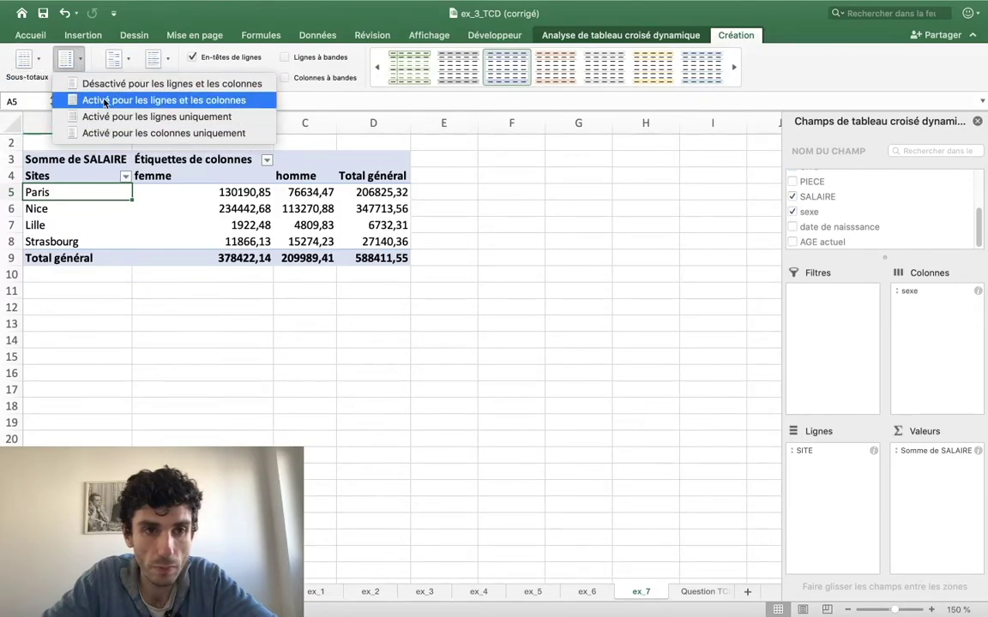
{"action": "left_click", "coordinate": [94, 100]}
{"action": "left_click", "coordinate": [73, 62]}
{"action": "left_click", "coordinate": [93, 84]}
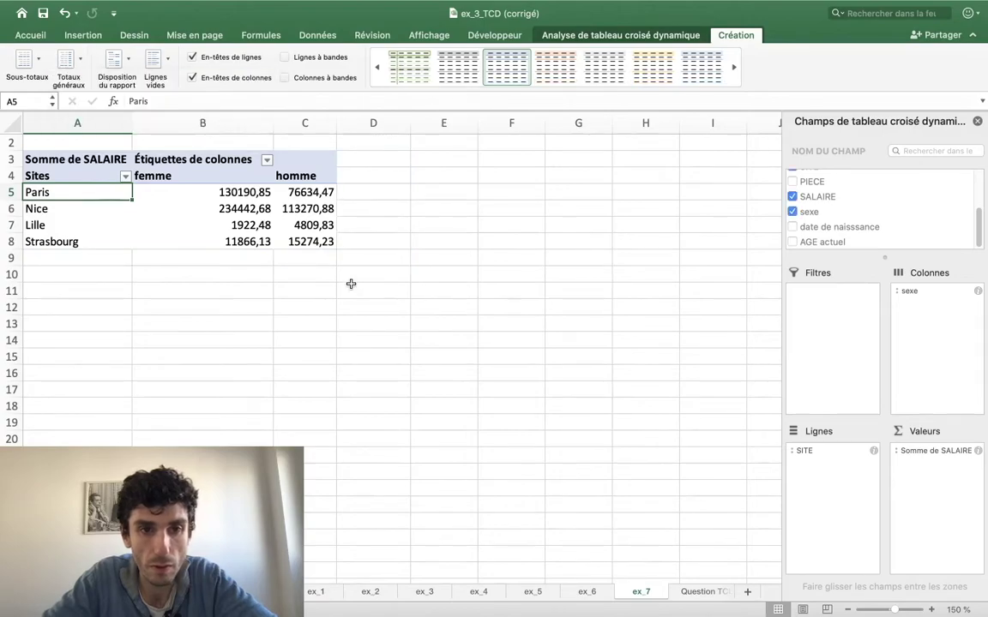
Format the Somme de SALAIRE values as Nombre with 0 decimal places
{"action": "left_click", "coordinate": [202, 204]}
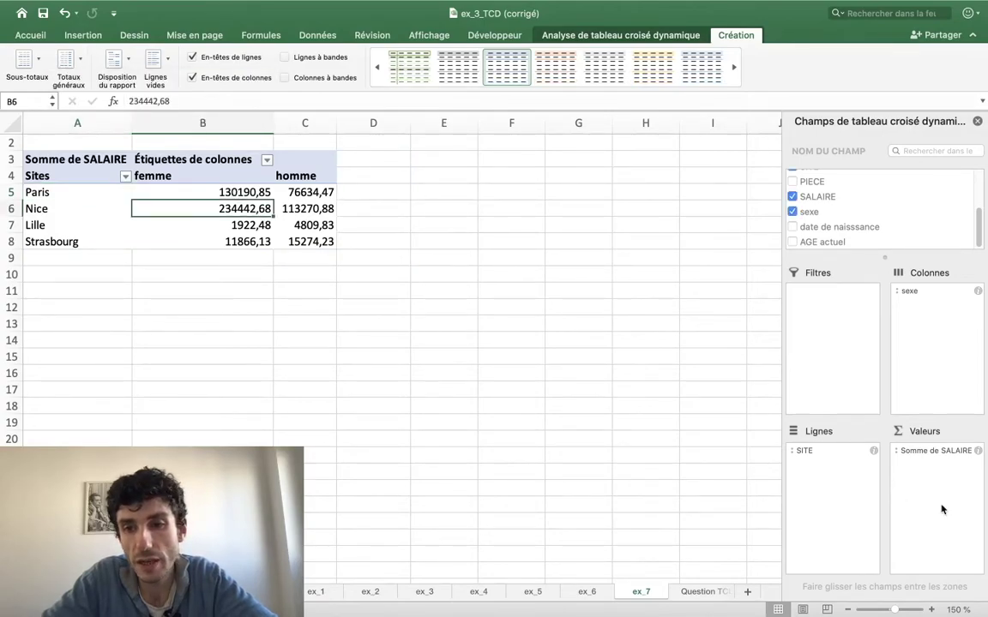
{"action": "left_click", "coordinate": [978, 452]}
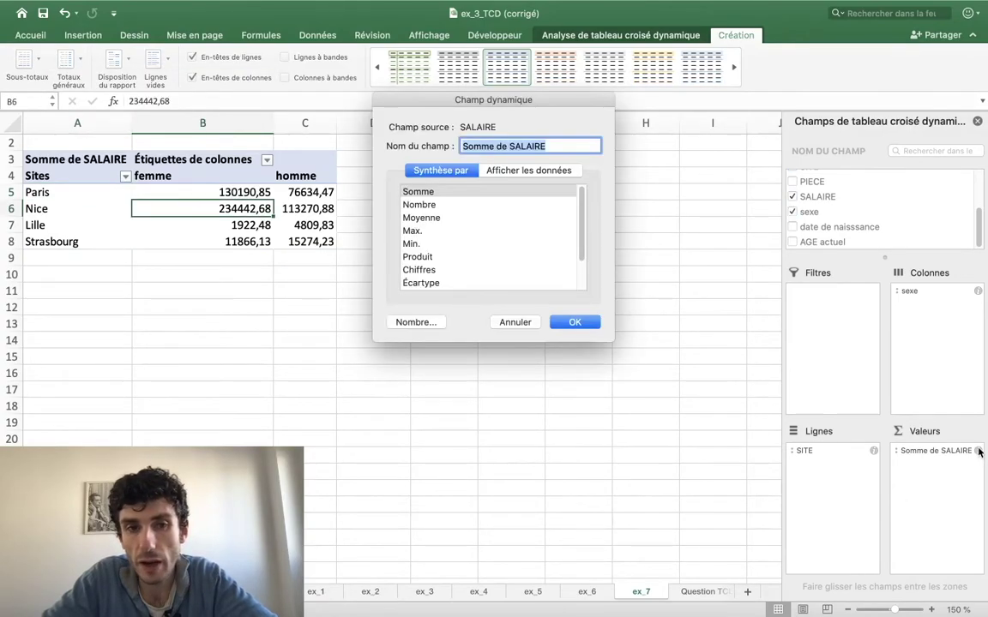
{"action": "left_click", "coordinate": [418, 322]}
{"action": "left_click", "coordinate": [328, 250]}
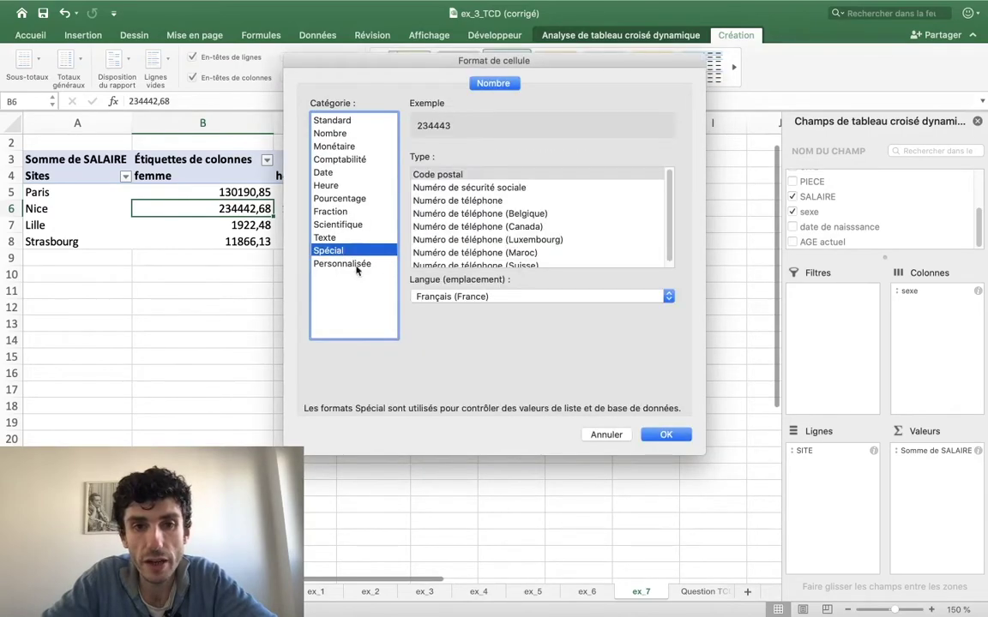
{"action": "left_click", "coordinate": [330, 263]}
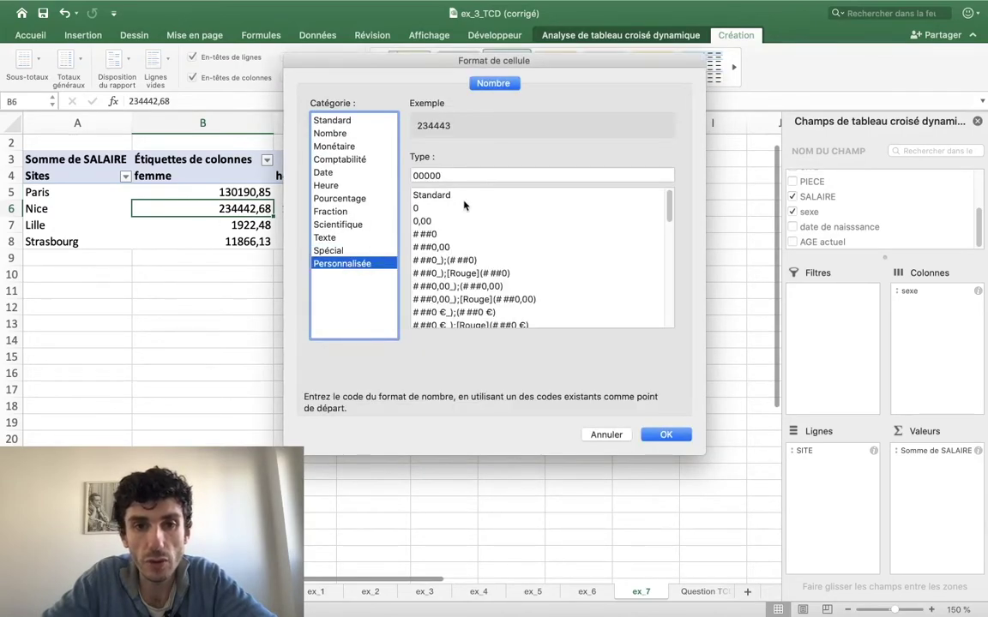
{"action": "left_click", "coordinate": [343, 252]}
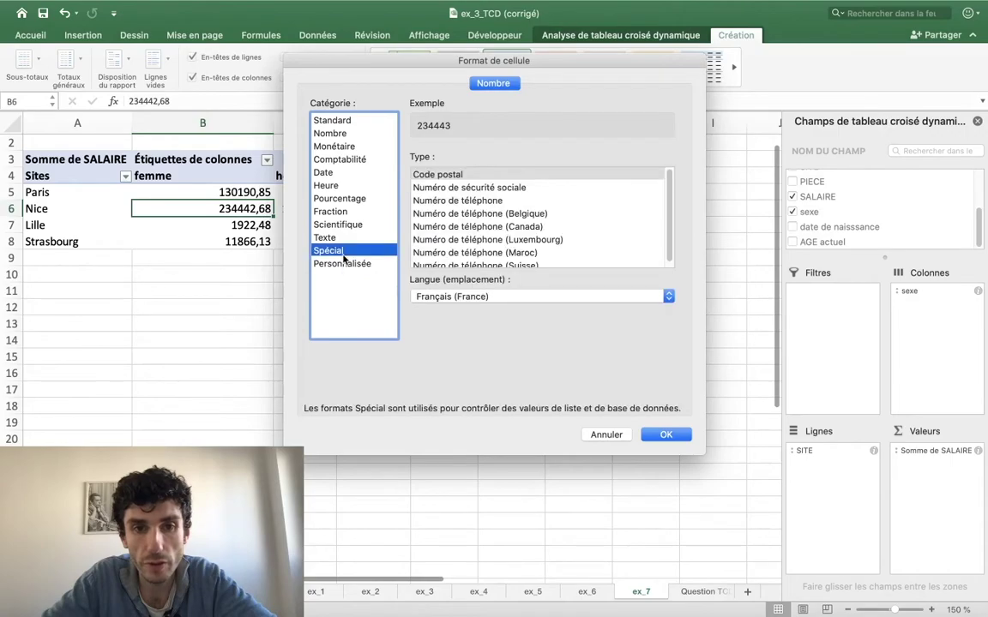
{"action": "left_click", "coordinate": [359, 134]}
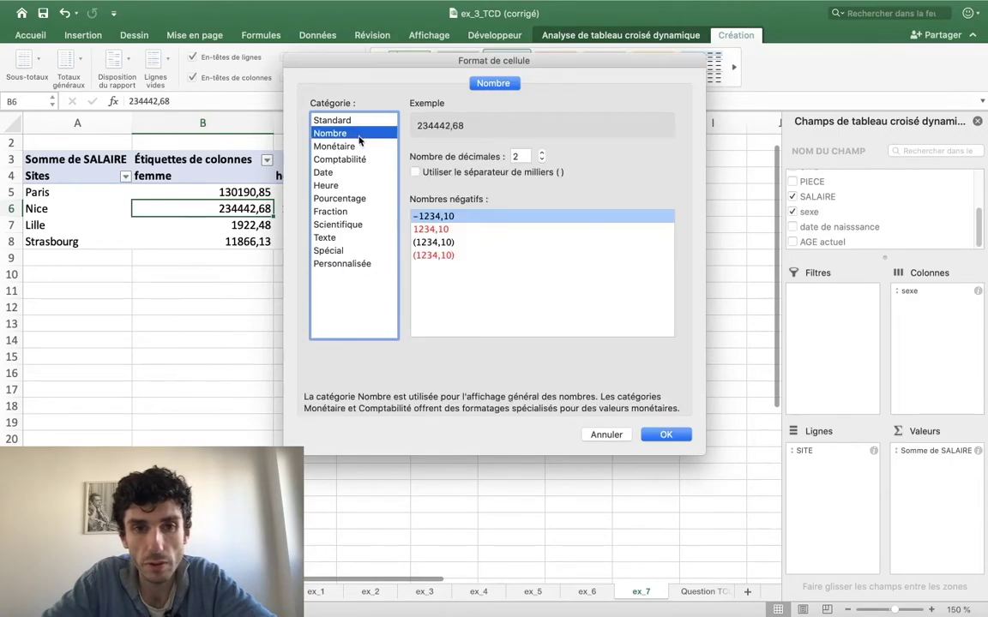
{"action": "left_click", "coordinate": [542, 160]}
{"action": "left_click", "coordinate": [542, 159]}
{"action": "key", "text": "Return"}
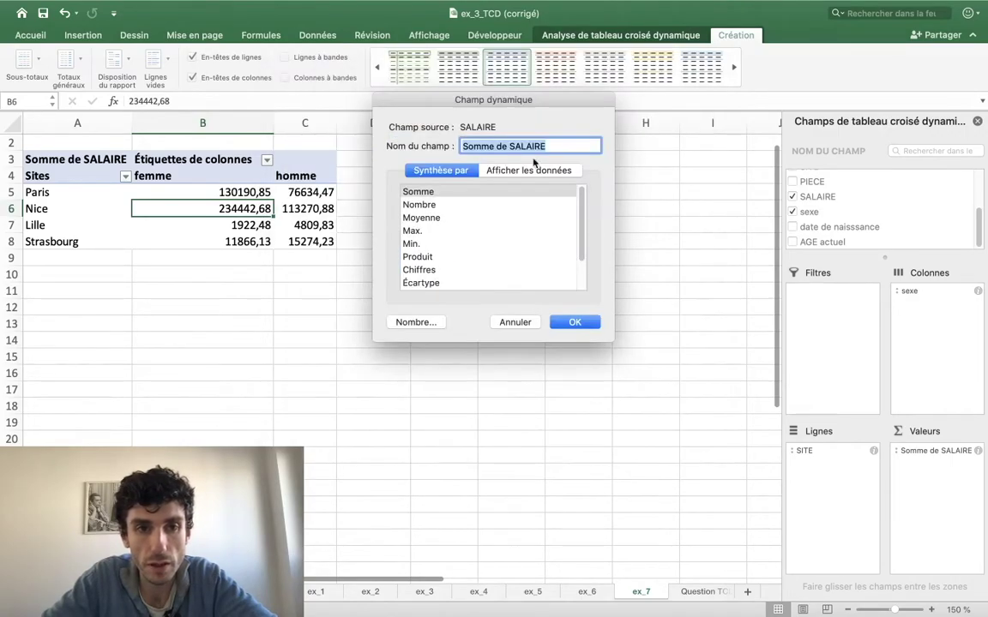
{"action": "left_click", "coordinate": [569, 321]}
{"action": "left_click", "coordinate": [579, 322]}
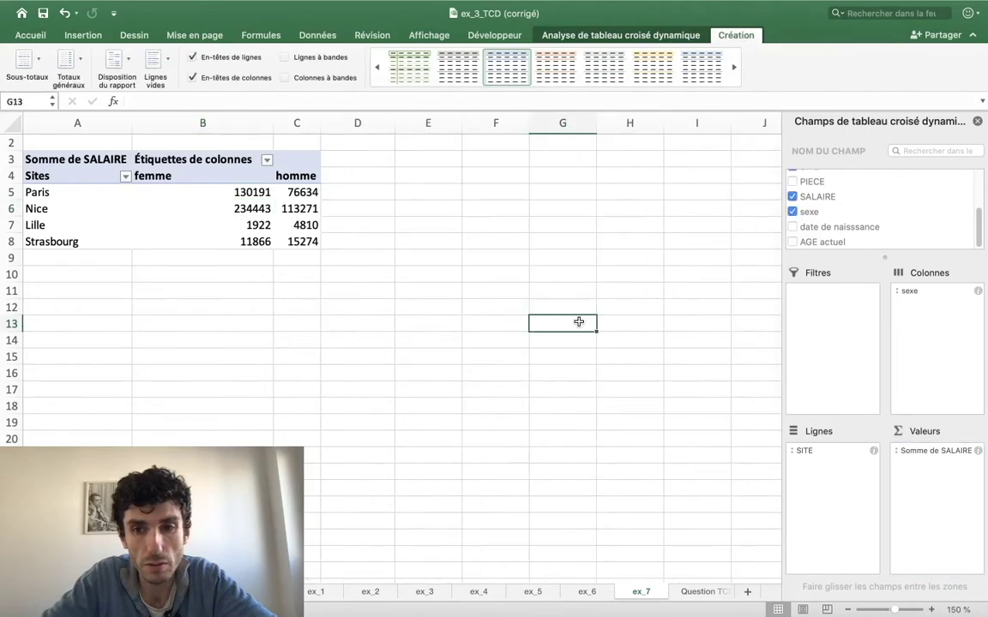
Replace the SALAIRE sum with a count of sexe in the pivot values
{"action": "left_click", "coordinate": [206, 193]}
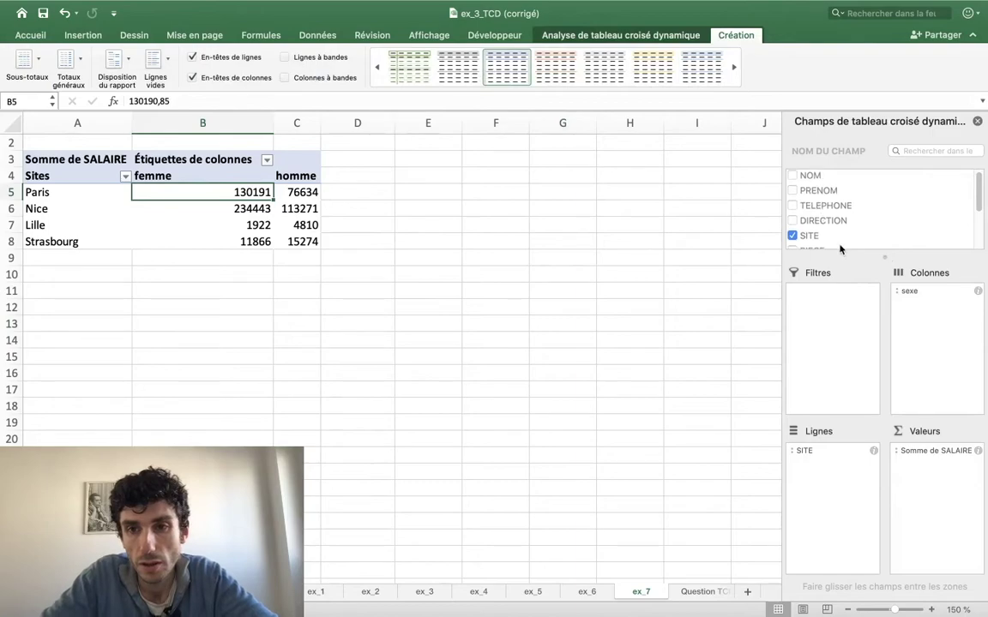
{"action": "scroll", "coordinate": [837, 245], "scroll_direction": "down", "scroll_amount": 3}
{"action": "left_click", "coordinate": [791, 196]}
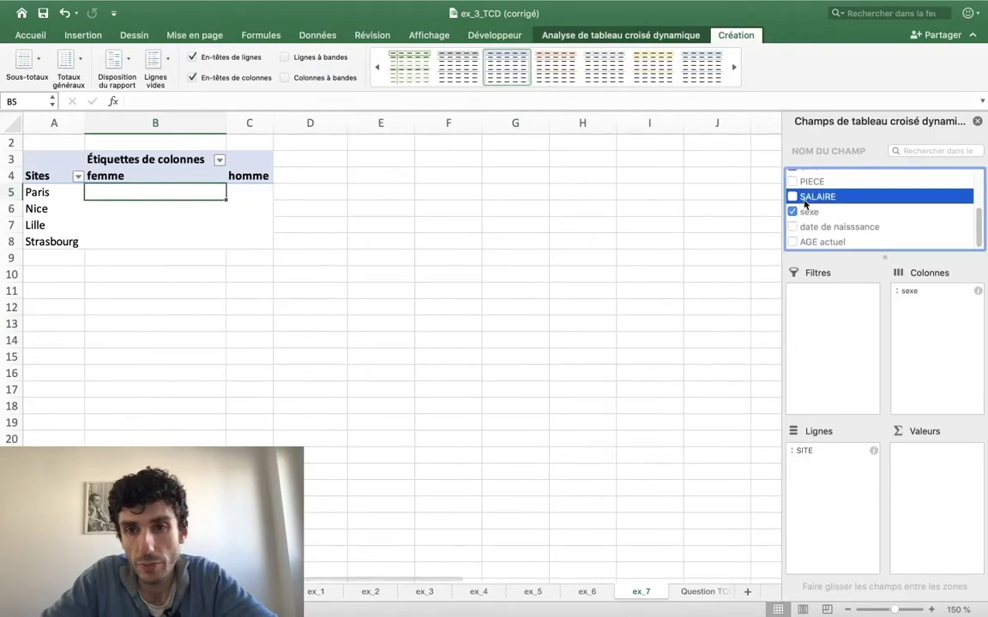
{"action": "mouse_move", "coordinate": [815, 196]}
{"action": "left_mouse_down"}
{"action": "mouse_move", "coordinate": [946, 493]}
{"action": "mouse_move", "coordinate": [930, 487]}
{"action": "left_mouse_up"}
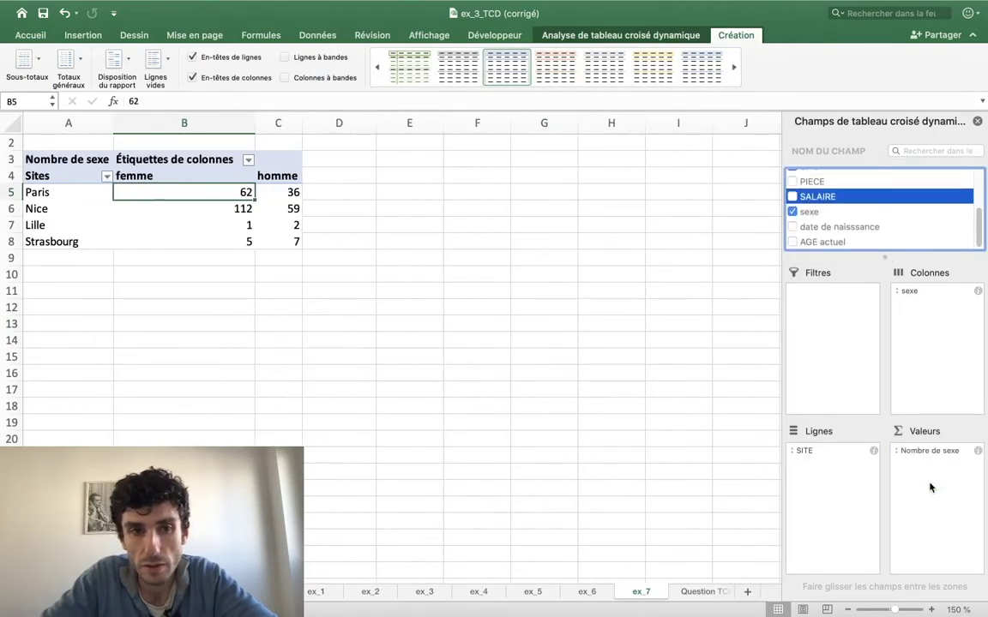
Check the site counts (Paris 62/36, Nice 112/59) and bring up the Nombre de sexe field settings
{"action": "left_click", "coordinate": [279, 268]}
{"action": "left_click", "coordinate": [254, 225]}
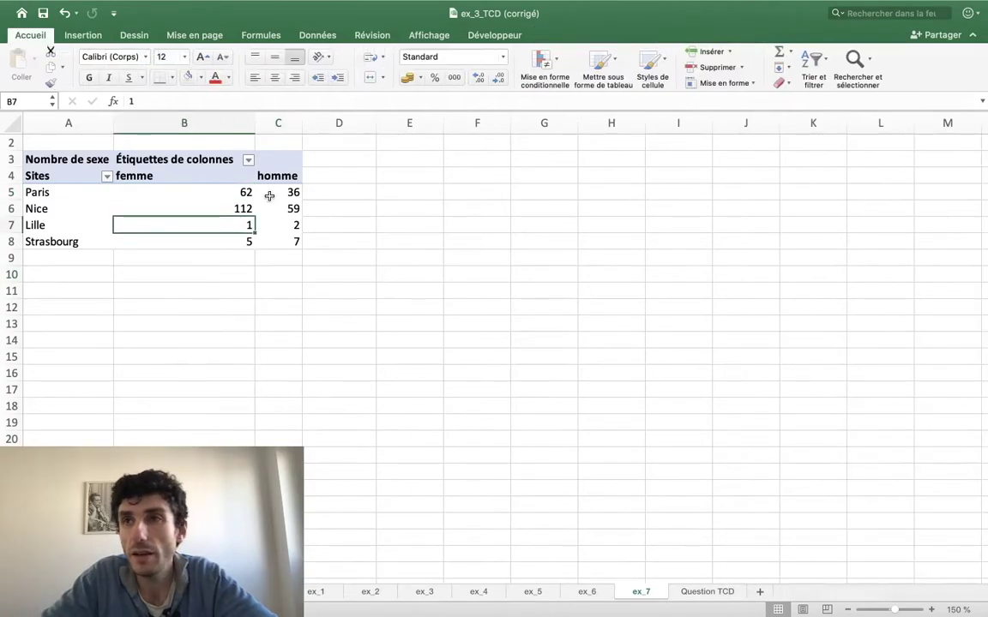
{"action": "left_click", "coordinate": [243, 192]}
{"action": "scroll", "coordinate": [256, 269], "scroll_direction": "up", "scroll_amount": 5, "text": "ctrl"}
{"action": "scroll", "coordinate": [254, 272], "scroll_direction": "up", "scroll_amount": 5}
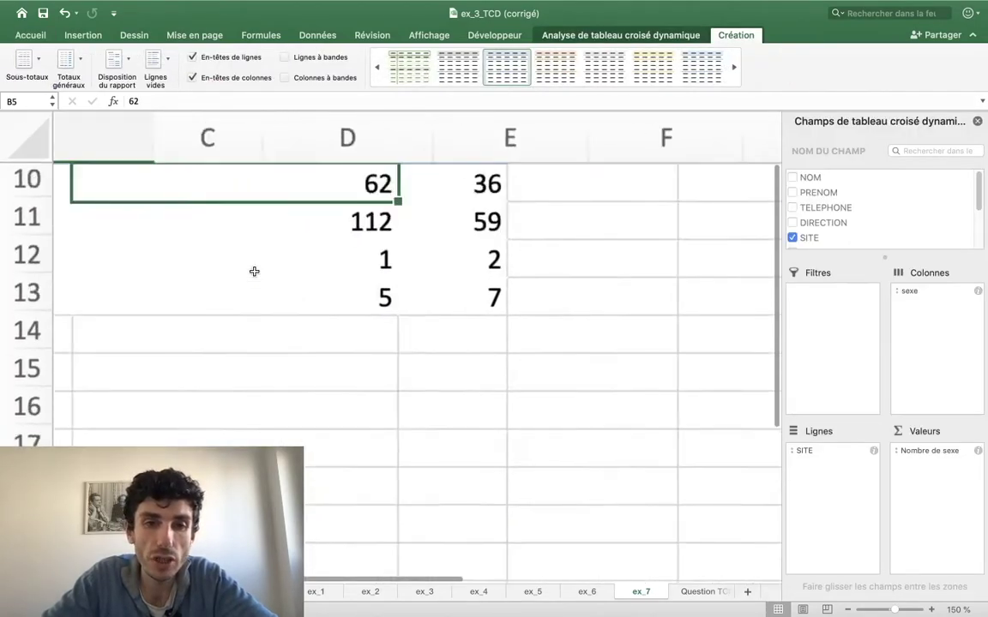
{"action": "scroll", "coordinate": [254, 276], "scroll_direction": "down", "scroll_amount": 5, "text": "ctrl"}
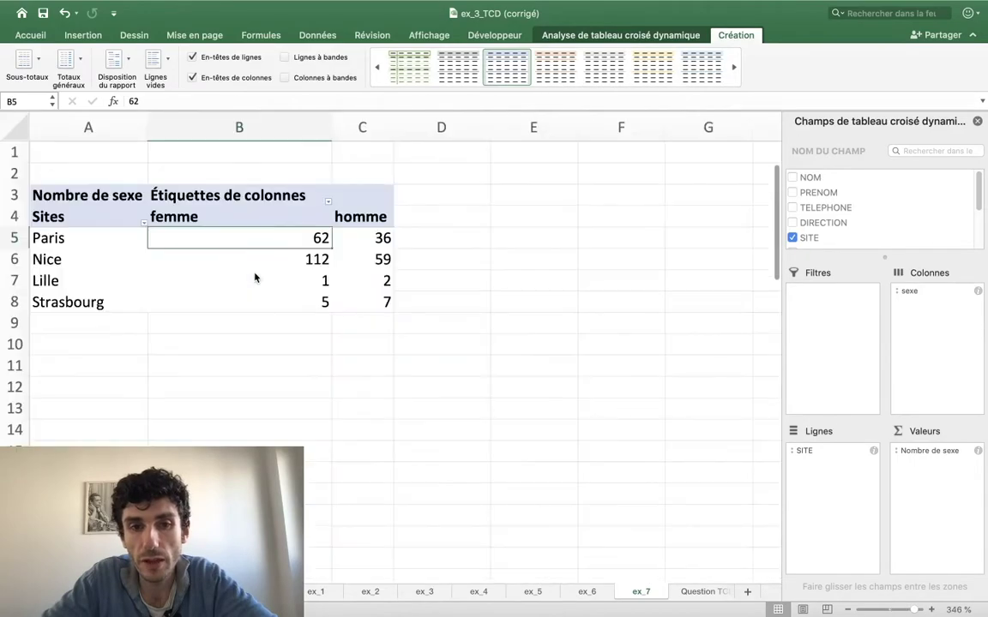
{"action": "scroll", "coordinate": [255, 276], "scroll_direction": "down", "scroll_amount": 3, "text": "ctrl"}
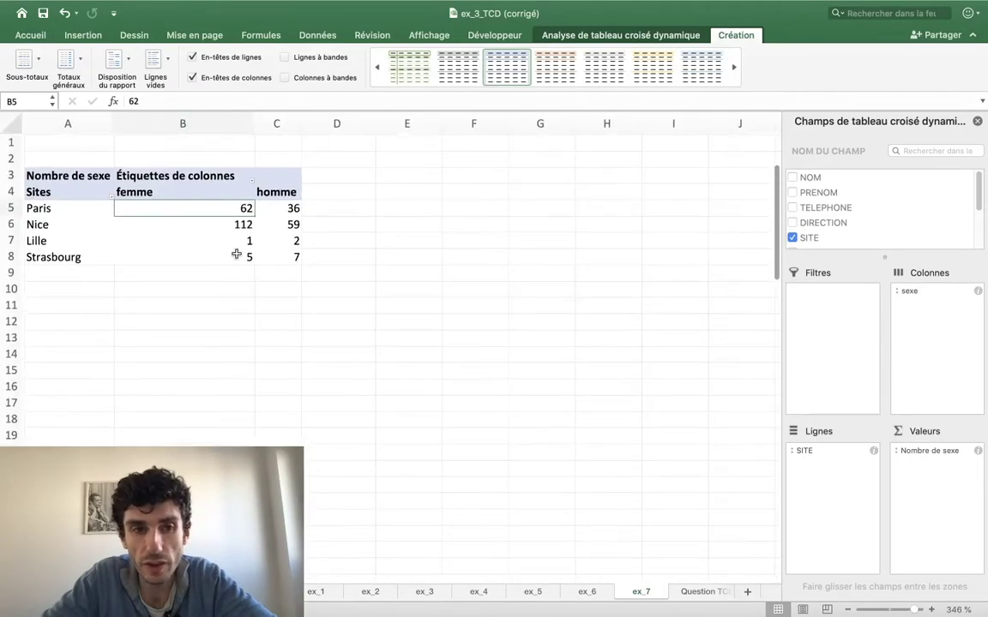
{"action": "scroll", "coordinate": [242, 209], "scroll_direction": "up", "scroll_amount": 3, "text": "ctrl"}
{"action": "scroll", "coordinate": [243, 199], "scroll_direction": "up", "scroll_amount": 5, "text": "ctrl"}
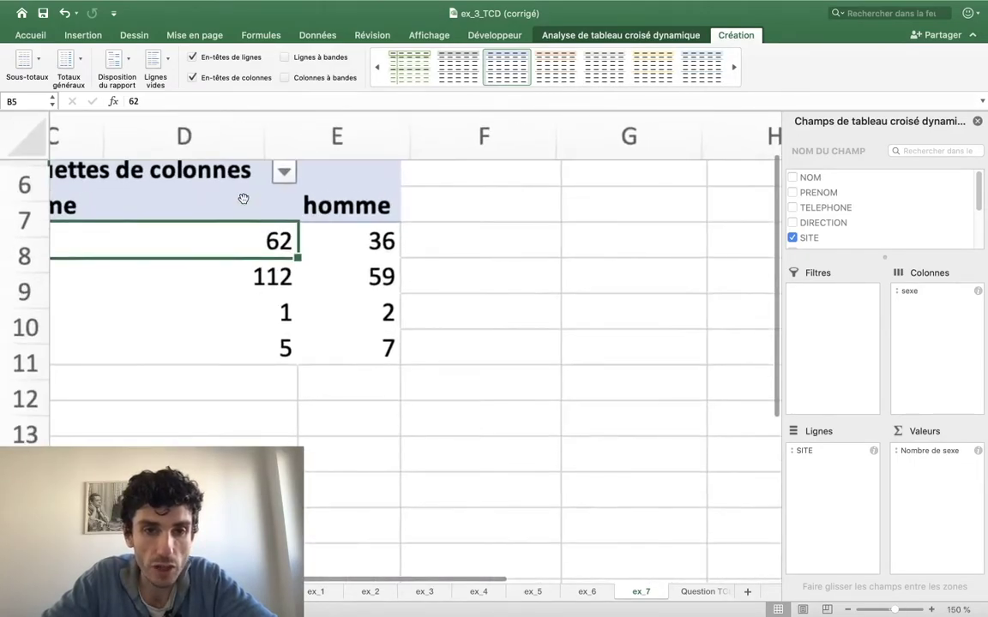
{"action": "scroll", "coordinate": [171, 240], "scroll_direction": "left", "scroll_amount": 3}
{"action": "scroll", "coordinate": [171, 240], "scroll_direction": "up", "scroll_amount": 2}
{"action": "scroll", "coordinate": [137, 257], "scroll_direction": "up", "scroll_amount": 2}
{"action": "left_click_drag", "start_coordinate": [83, 283], "coordinate": [95, 393]}
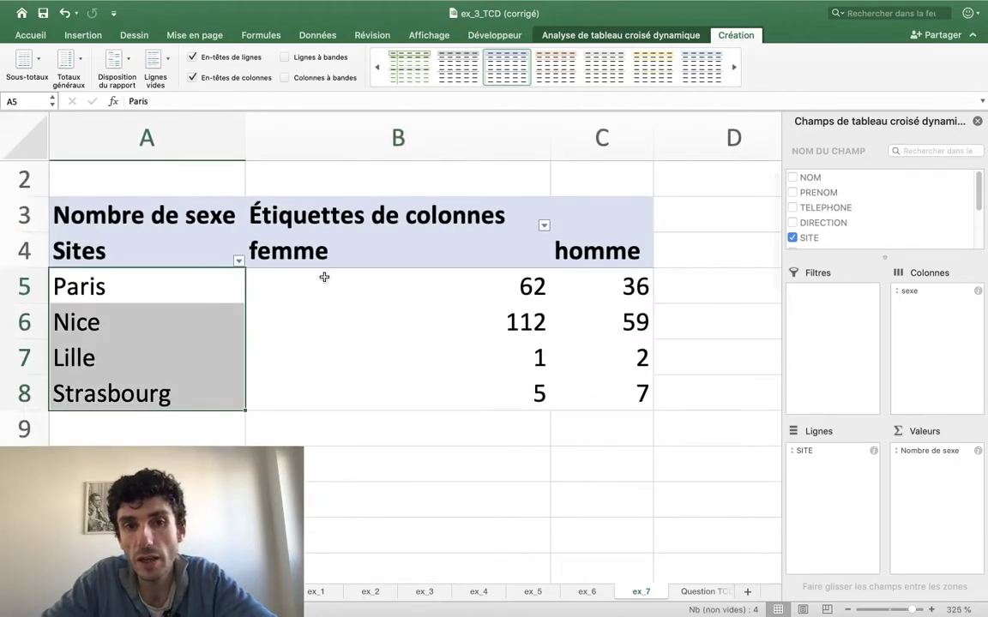
{"action": "left_click", "coordinate": [412, 285]}
{"action": "left_click", "coordinate": [634, 286]}
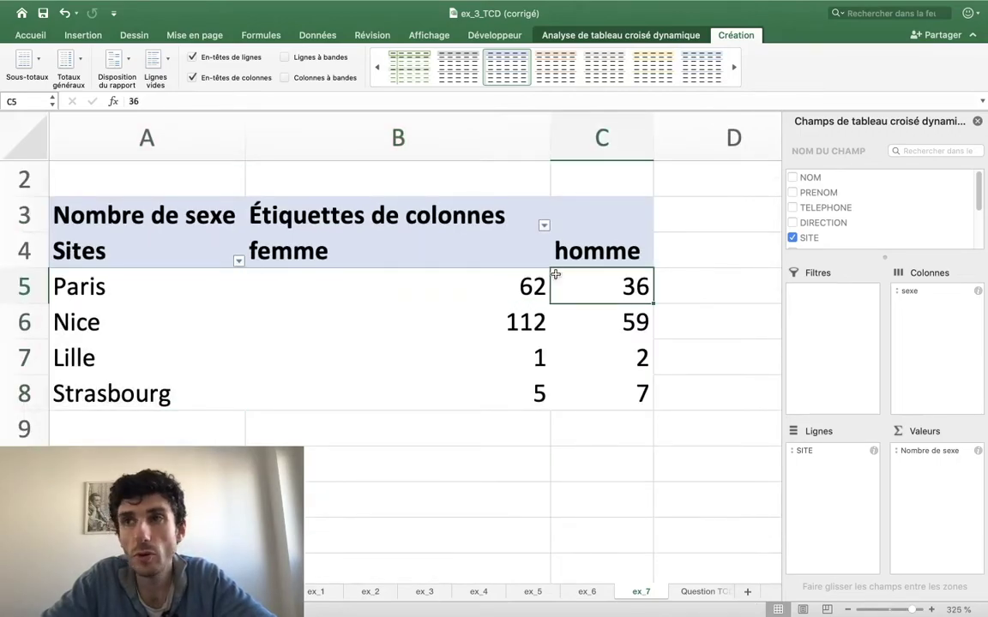
{"action": "left_click", "coordinate": [467, 314]}
{"action": "left_click", "coordinate": [638, 311]}
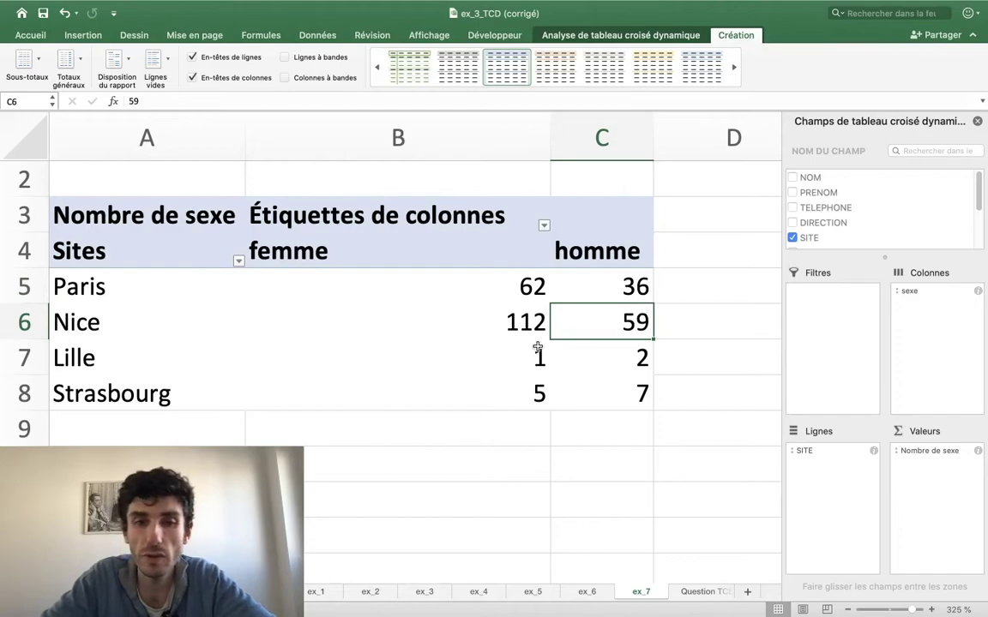
{"action": "left_click_drag", "start_coordinate": [459, 286], "coordinate": [605, 286]}
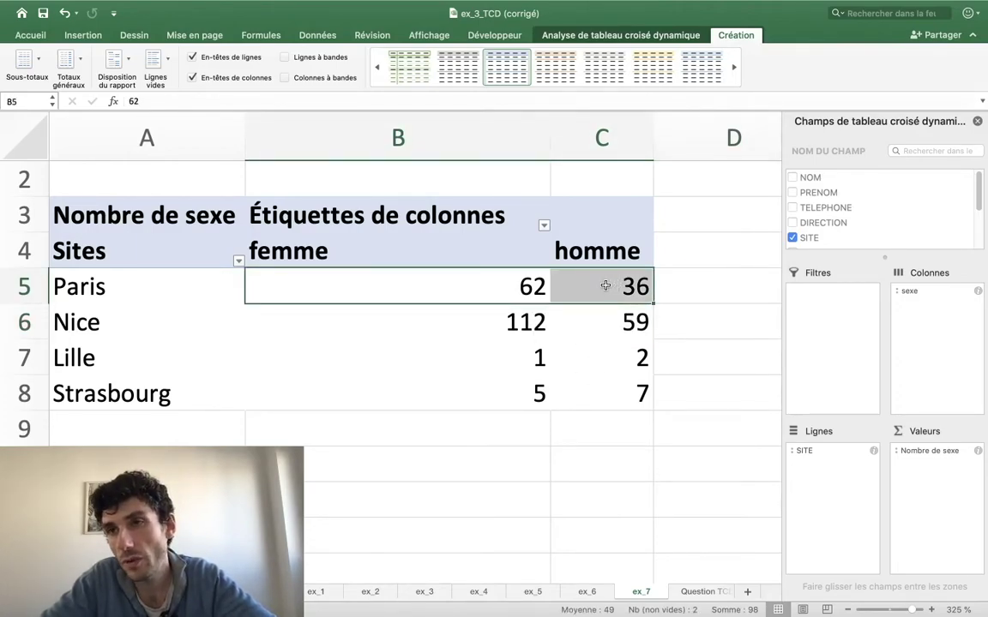
{"action": "left_click", "coordinate": [977, 451]}
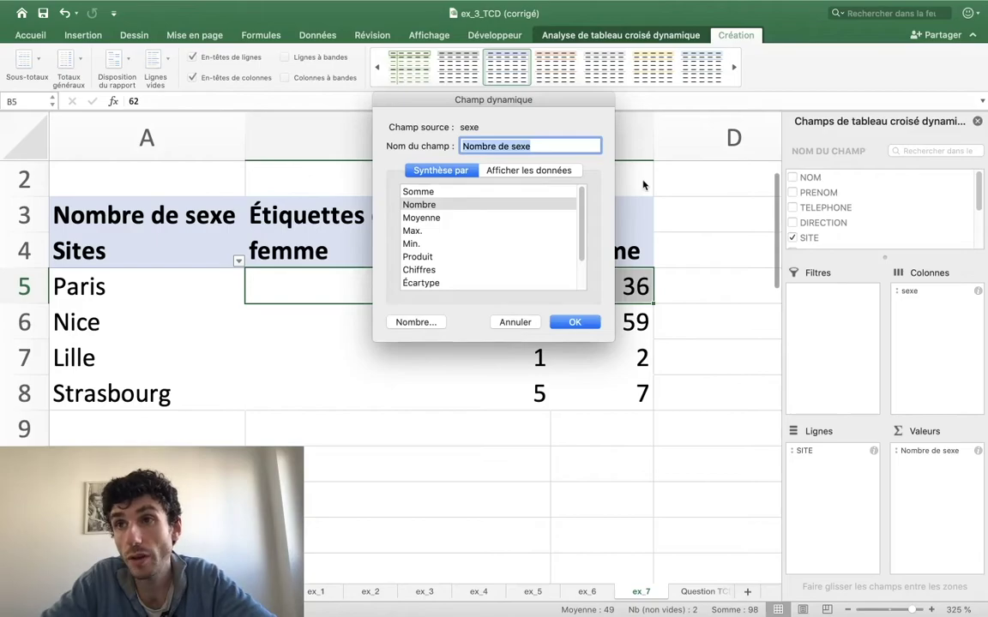
Show the Nombre de sexe counts as % of row total, e.g. Paris 63,27% femme
{"action": "left_click", "coordinate": [538, 170]}
{"action": "left_click", "coordinate": [476, 197]}
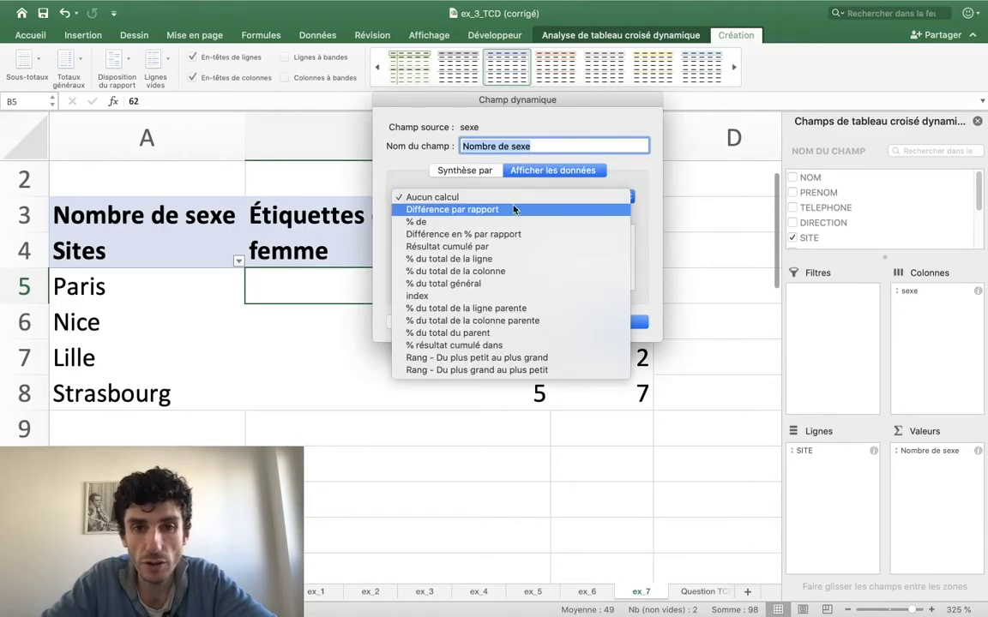
{"action": "left_click", "coordinate": [457, 259]}
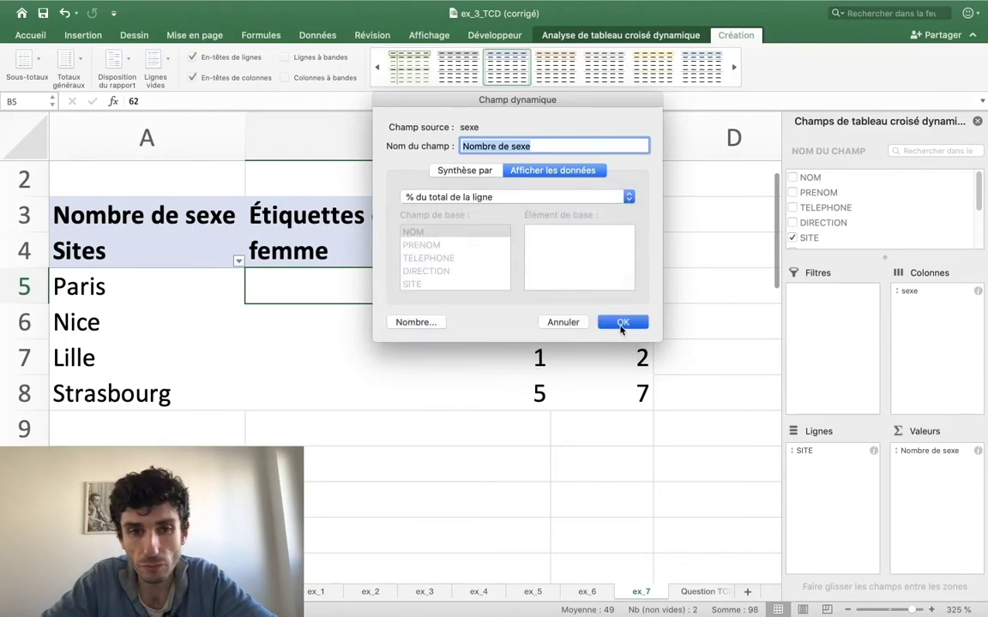
{"action": "left_click", "coordinate": [621, 323]}
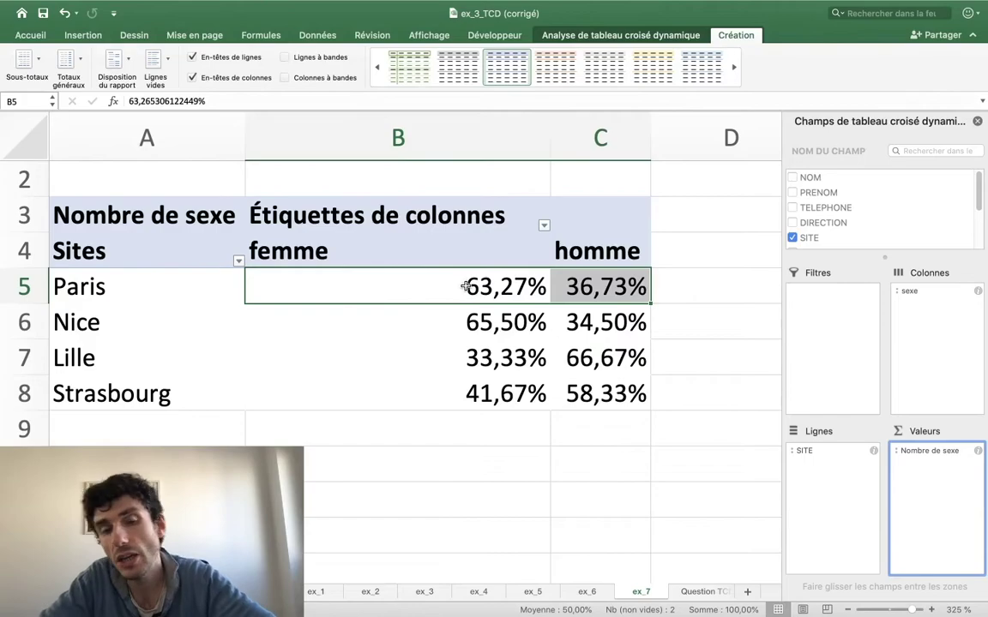
Inspect the Paris and Nice row percentages, then return to the Nombre de sexe field settings
{"action": "left_click", "coordinate": [435, 283]}
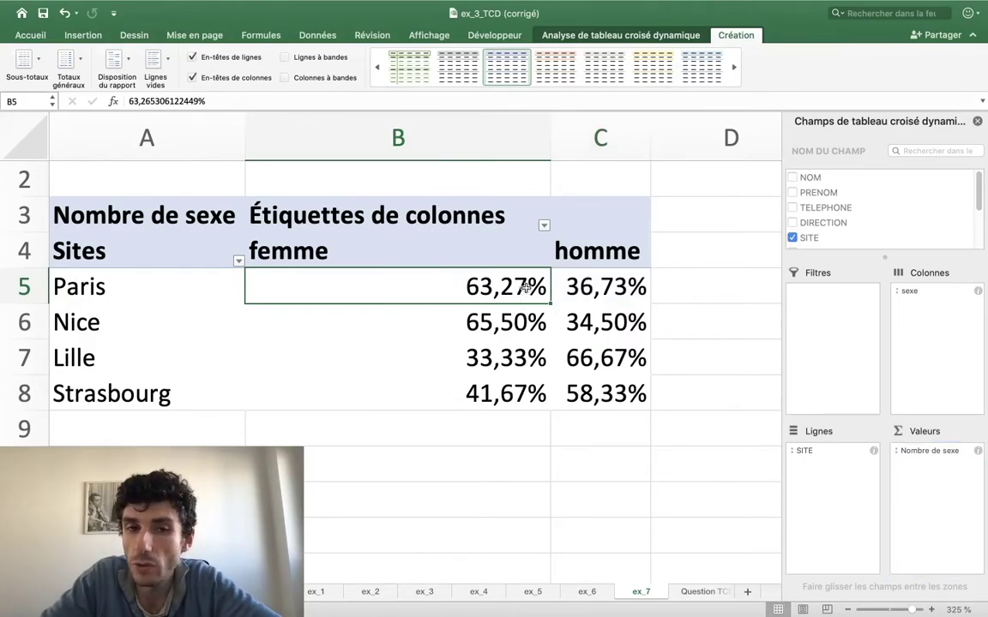
{"action": "left_click", "coordinate": [326, 251]}
{"action": "left_click", "coordinate": [405, 283]}
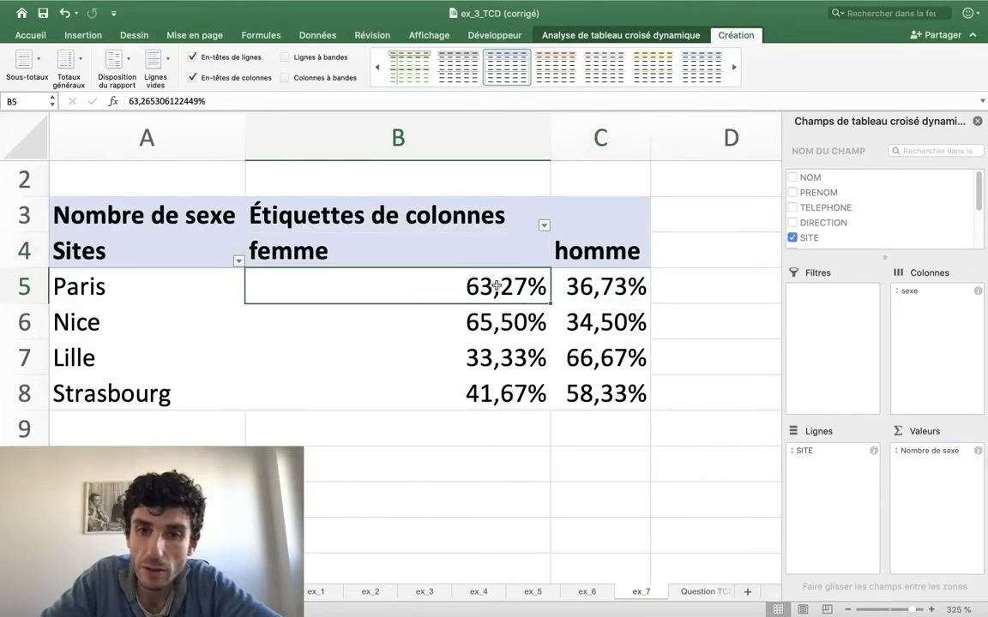
{"action": "left_click", "coordinate": [592, 310]}
{"action": "left_click", "coordinate": [592, 295]}
{"action": "left_click", "coordinate": [514, 296]}
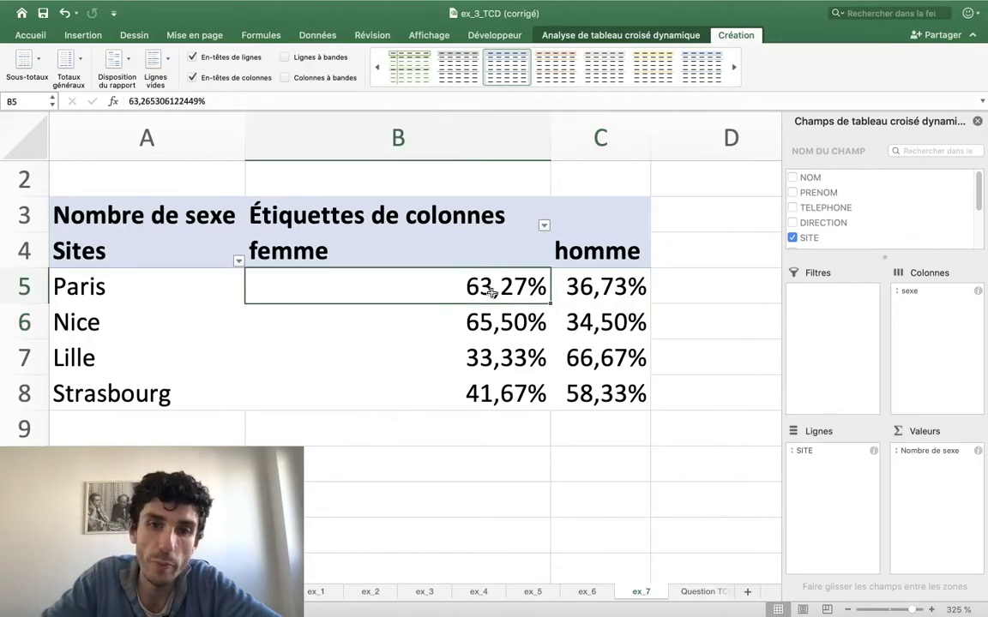
{"action": "left_click", "coordinate": [516, 315]}
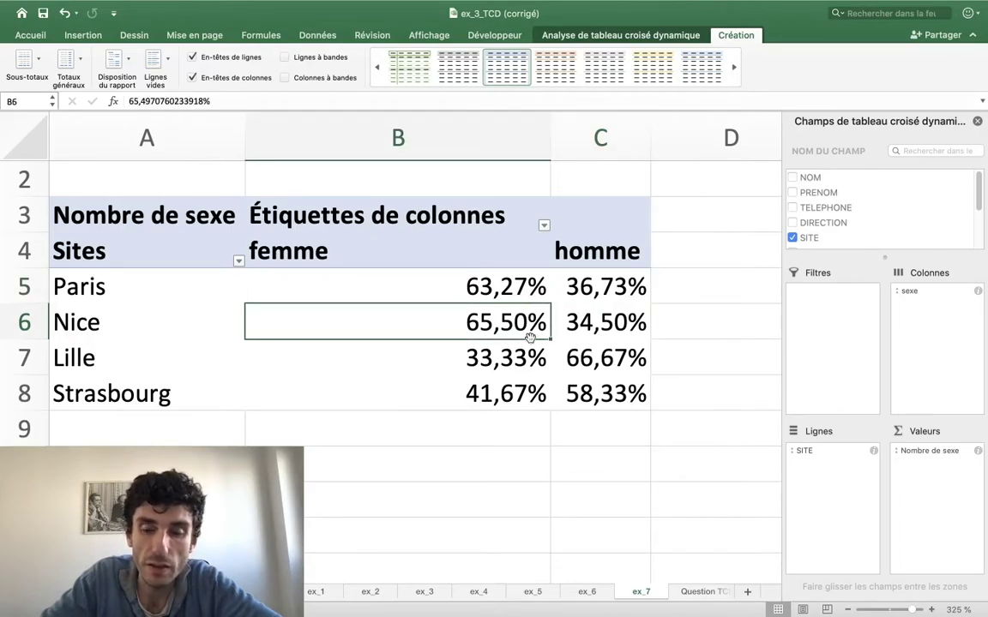
{"action": "left_click", "coordinate": [532, 284]}
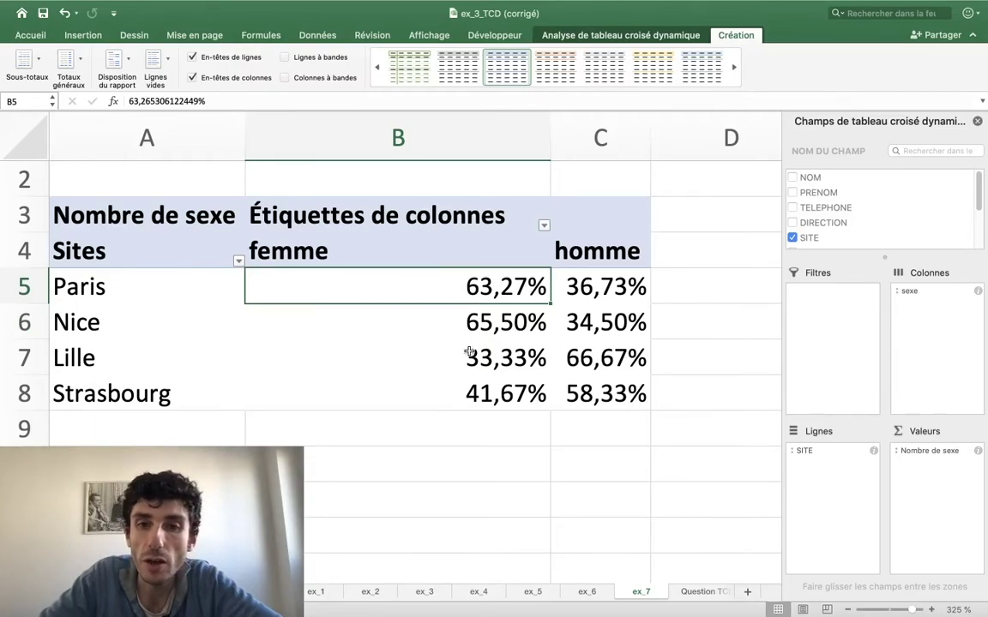
{"action": "left_click", "coordinate": [339, 254]}
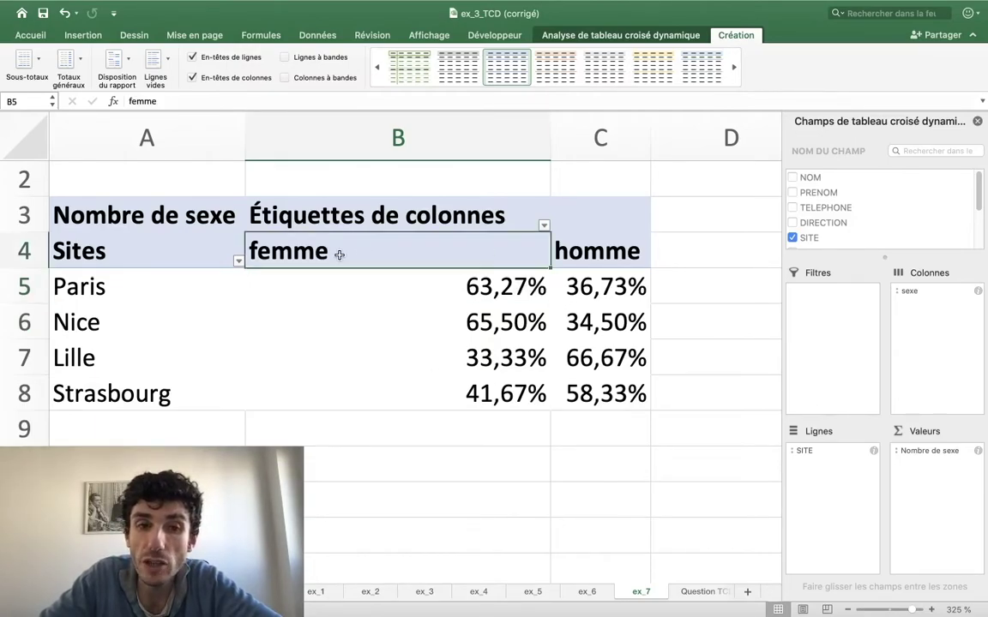
{"action": "left_click", "coordinate": [147, 269]}
{"action": "left_click", "coordinate": [139, 282]}
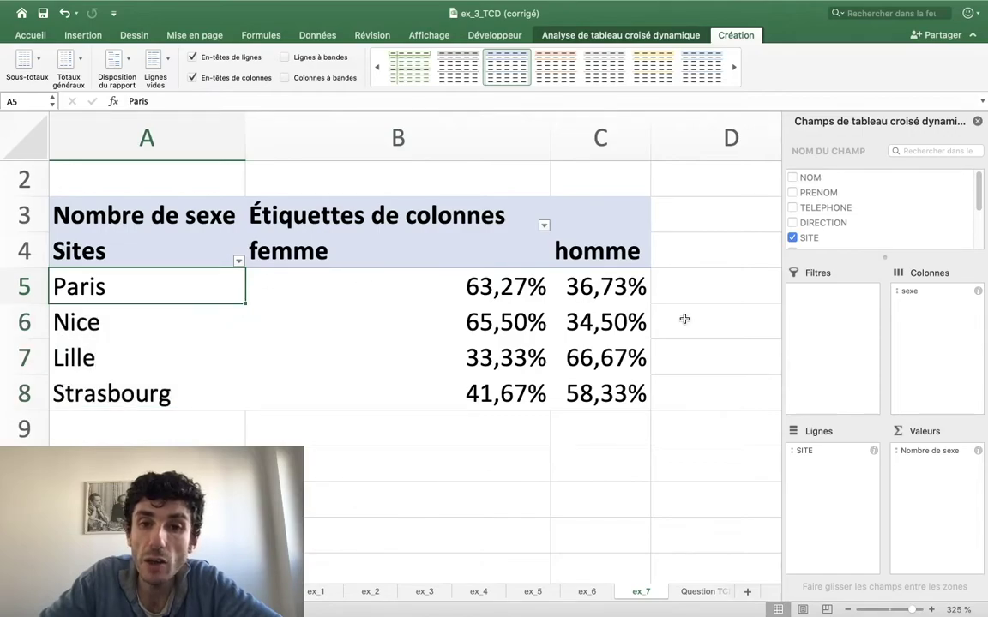
{"action": "left_click", "coordinate": [425, 276]}
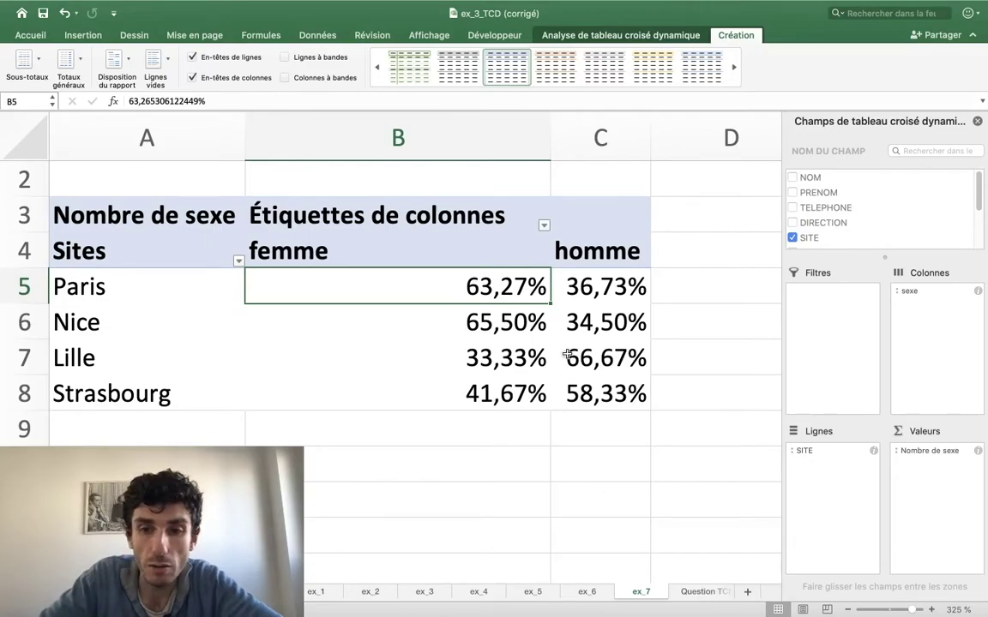
{"action": "left_click", "coordinate": [978, 452]}
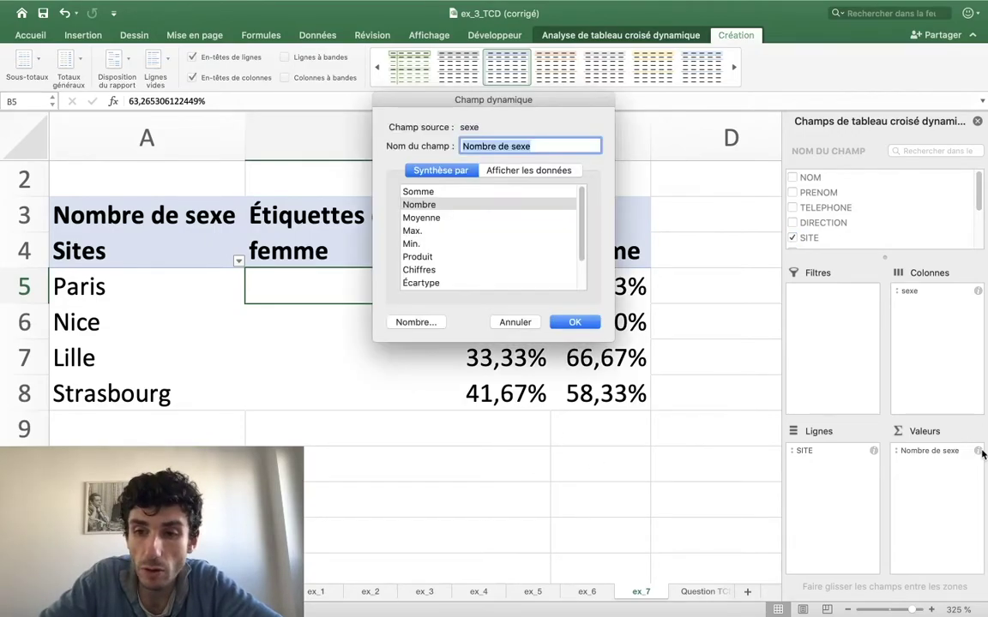
Switch the display to '% du total général', so Paris femme reads 21,83%
{"action": "left_click", "coordinate": [529, 171]}
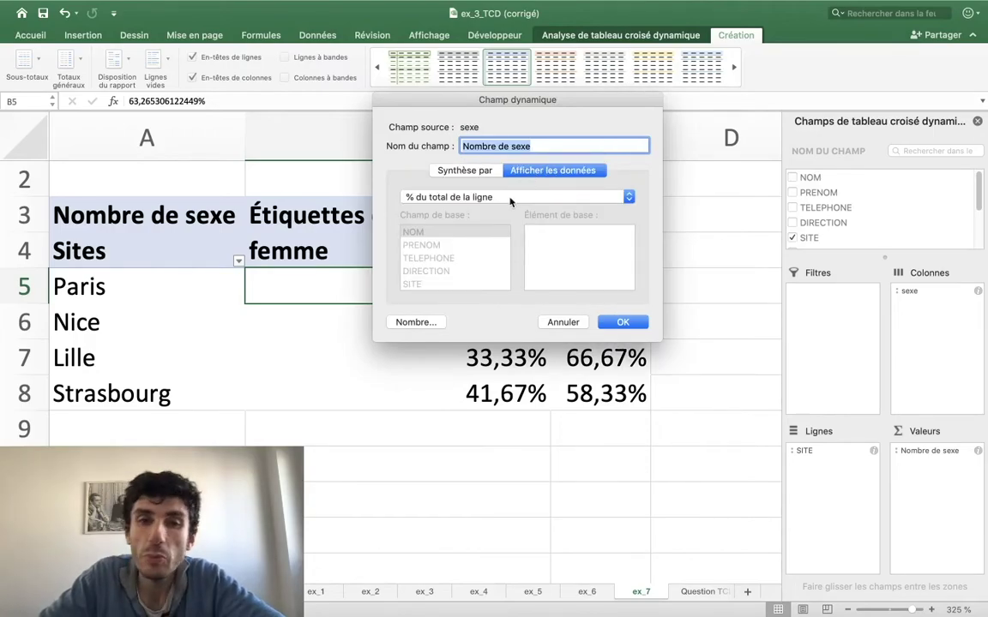
{"action": "left_click", "coordinate": [510, 198]}
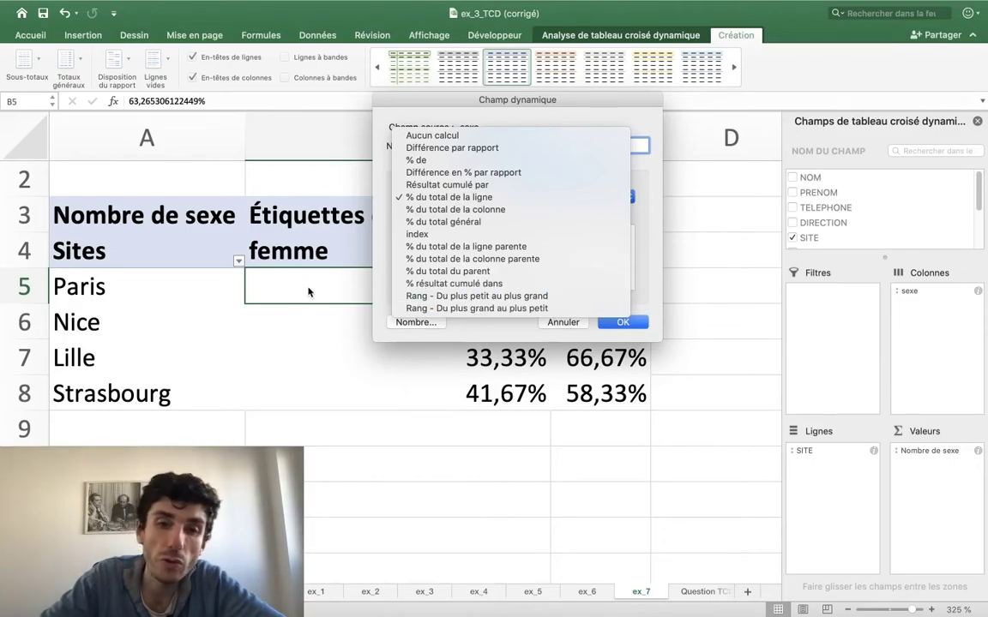
{"action": "left_click", "coordinate": [419, 223]}
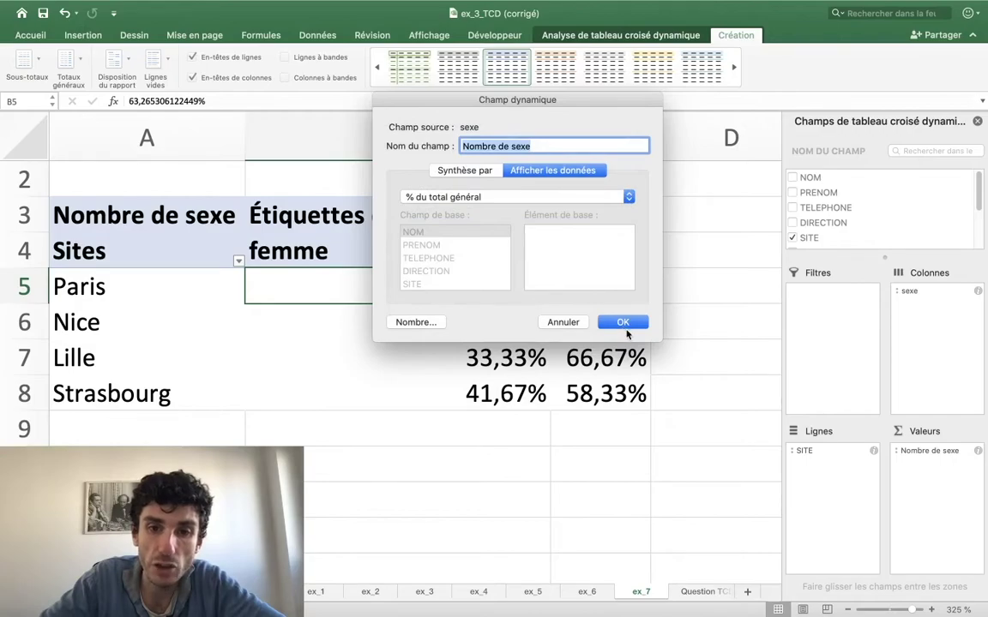
{"action": "left_click", "coordinate": [624, 322]}
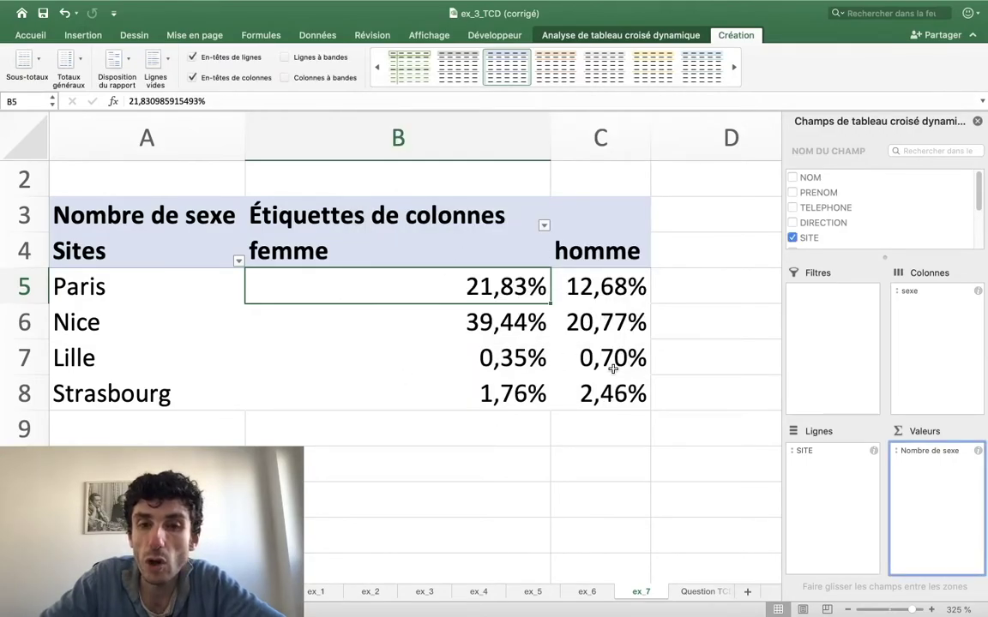
{"action": "left_click", "coordinate": [488, 307]}
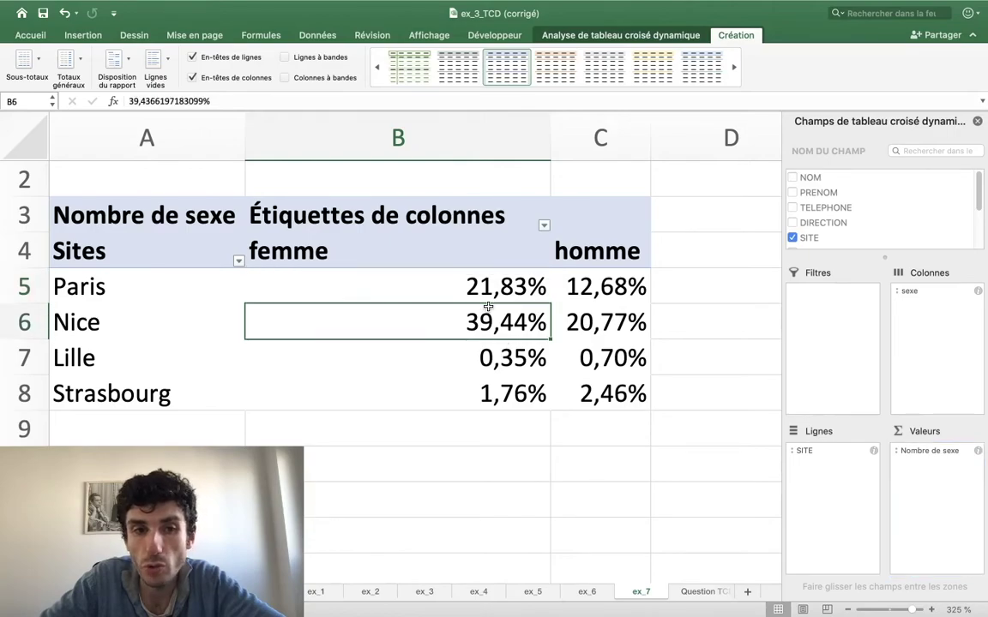
{"action": "left_click", "coordinate": [147, 270]}
{"action": "left_click", "coordinate": [600, 287]}
{"action": "left_click", "coordinate": [498, 279]}
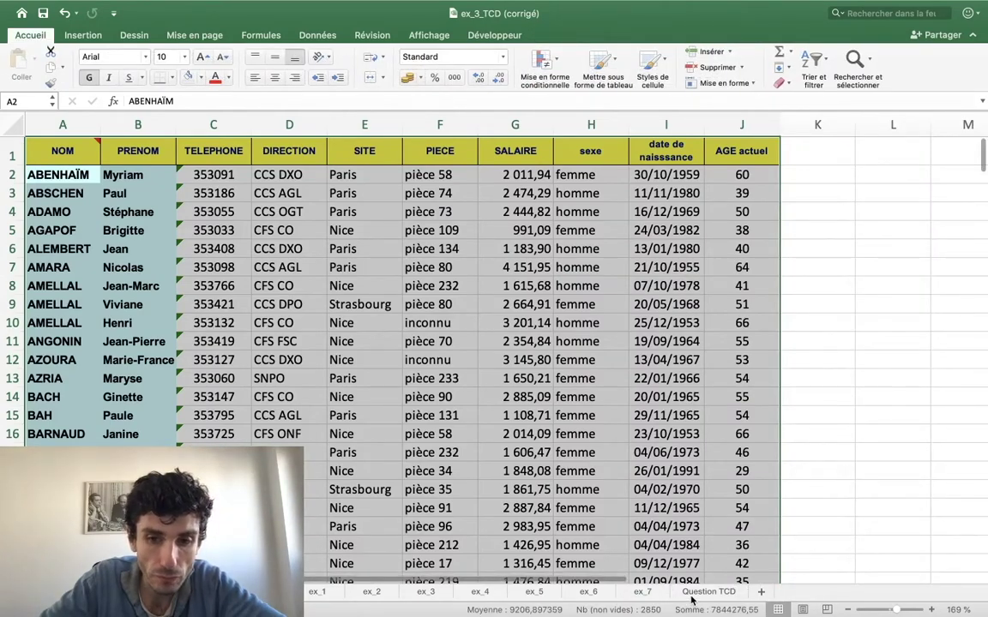
Review question 8 about the 15% forecast on Question TCD, then return to the employee data sheet
{"action": "left_click", "coordinate": [691, 598]}
{"action": "mouse_move", "coordinate": [39, 249]}
{"action": "left_mouse_down"}
{"action": "mouse_move", "coordinate": [123, 267]}
{"action": "mouse_move", "coordinate": [499, 251]}
{"action": "left_mouse_up"}
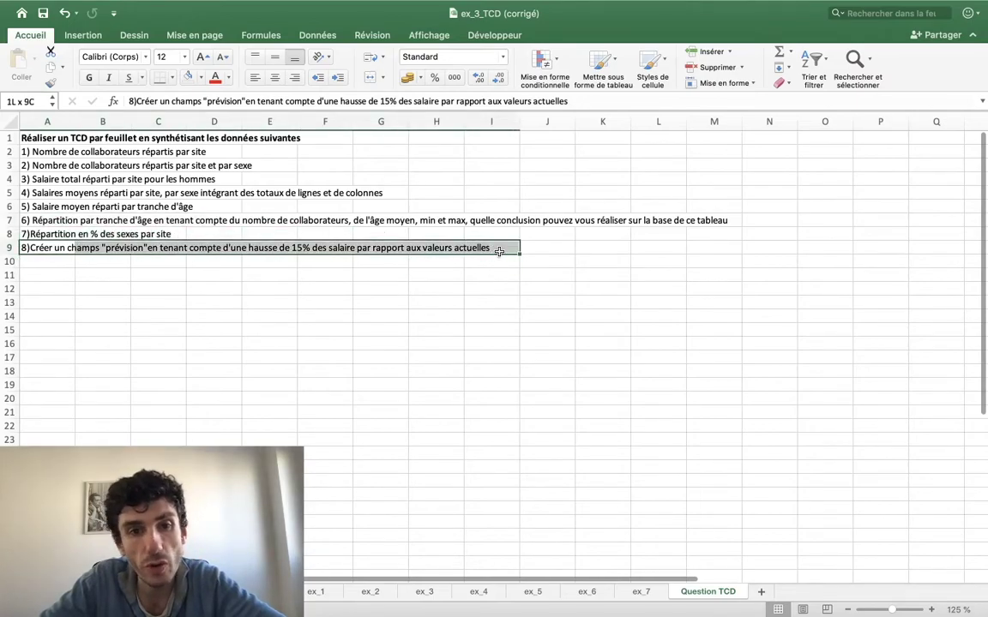
{"action": "left_click", "coordinate": [638, 591]}
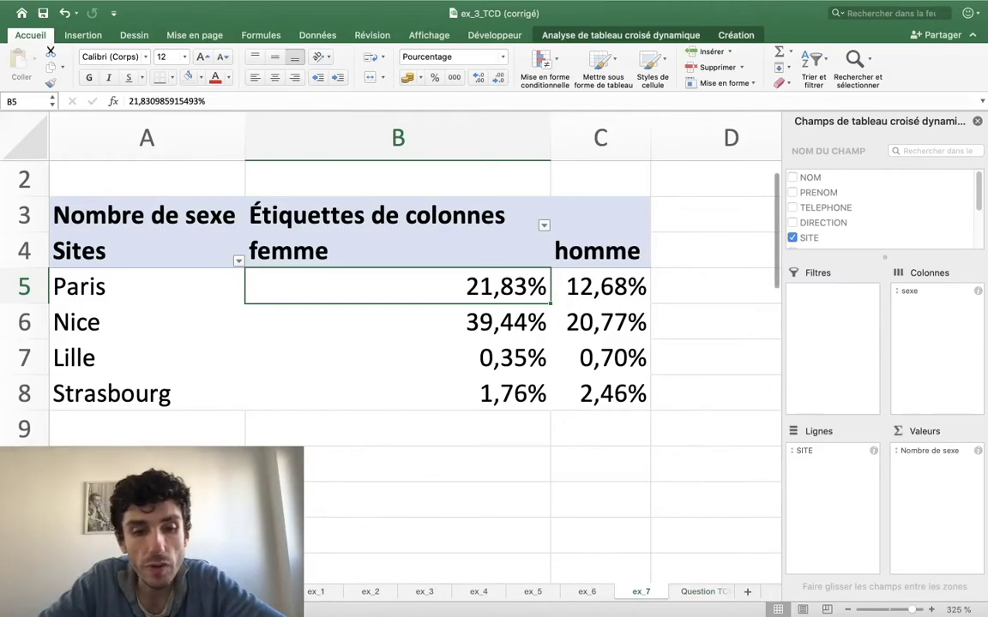
{"action": "key", "text": "ctrl+Page_Up"}
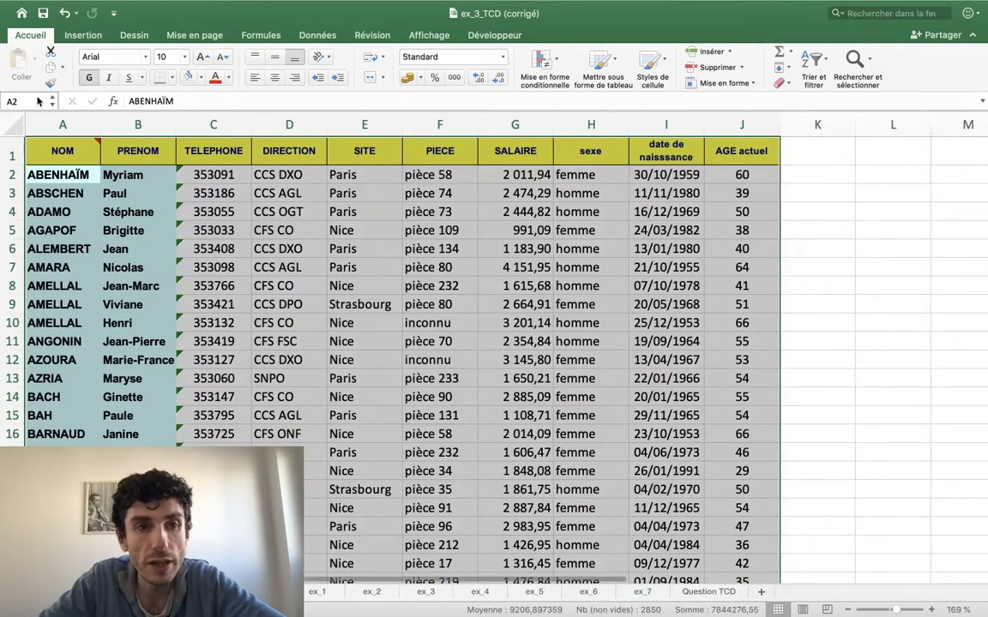
Insert a pivot table from BDD_TCD_ex1!$A$1:$J$285 on a new sheet
{"action": "left_click", "coordinate": [83, 36]}
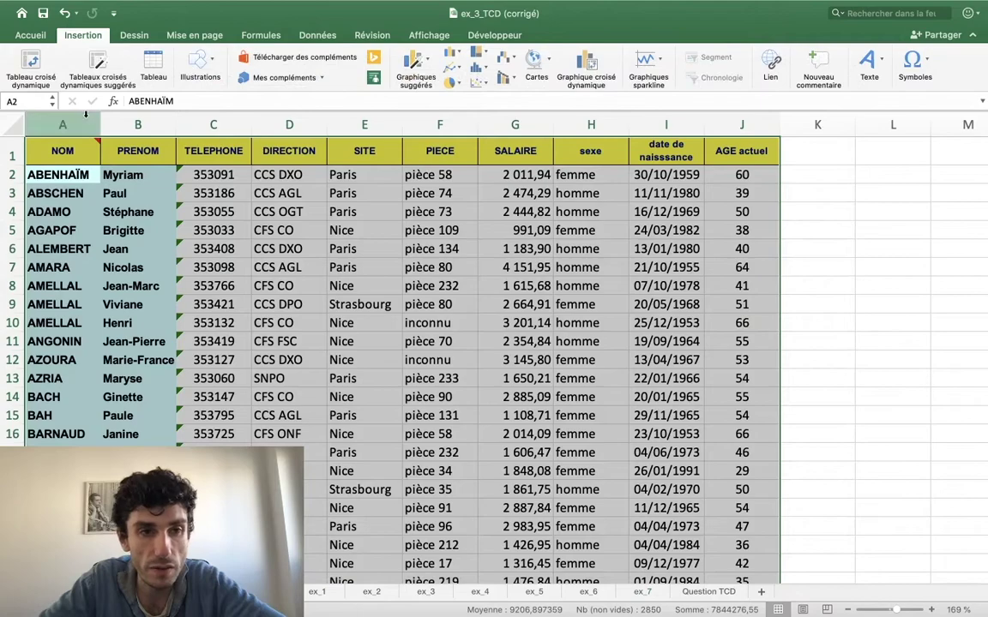
{"action": "left_click", "coordinate": [36, 78]}
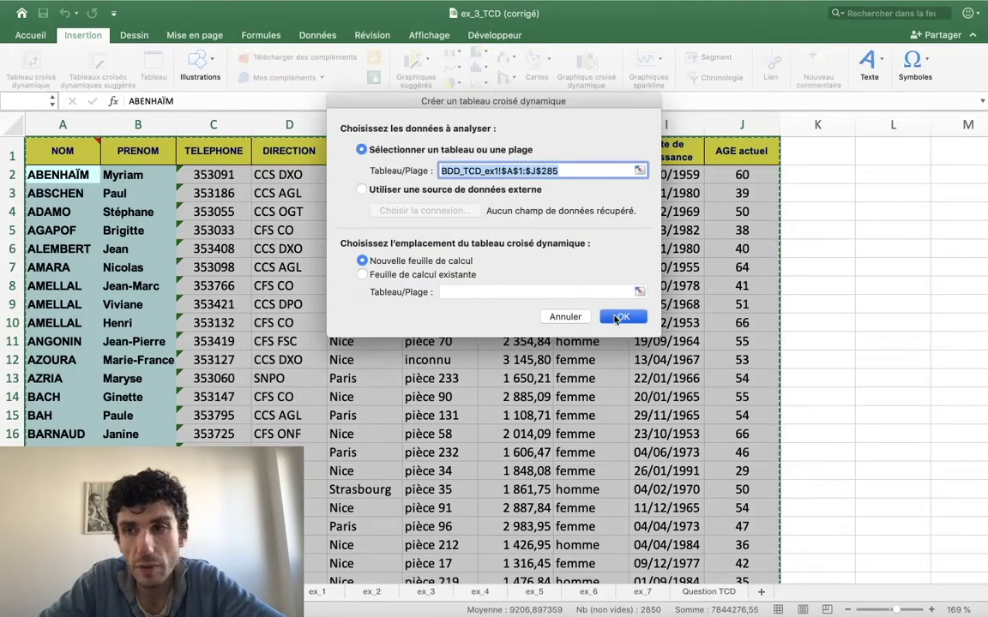
{"action": "left_click", "coordinate": [616, 317]}
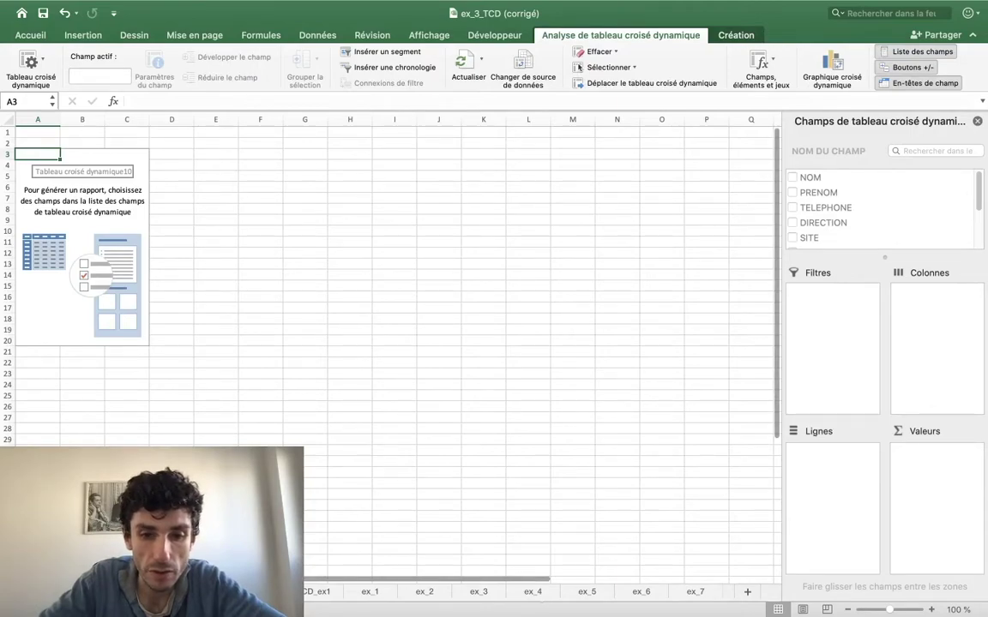
Rename the new Feuil10 sheet to ex_8
{"action": "left_click", "coordinate": [747, 592]}
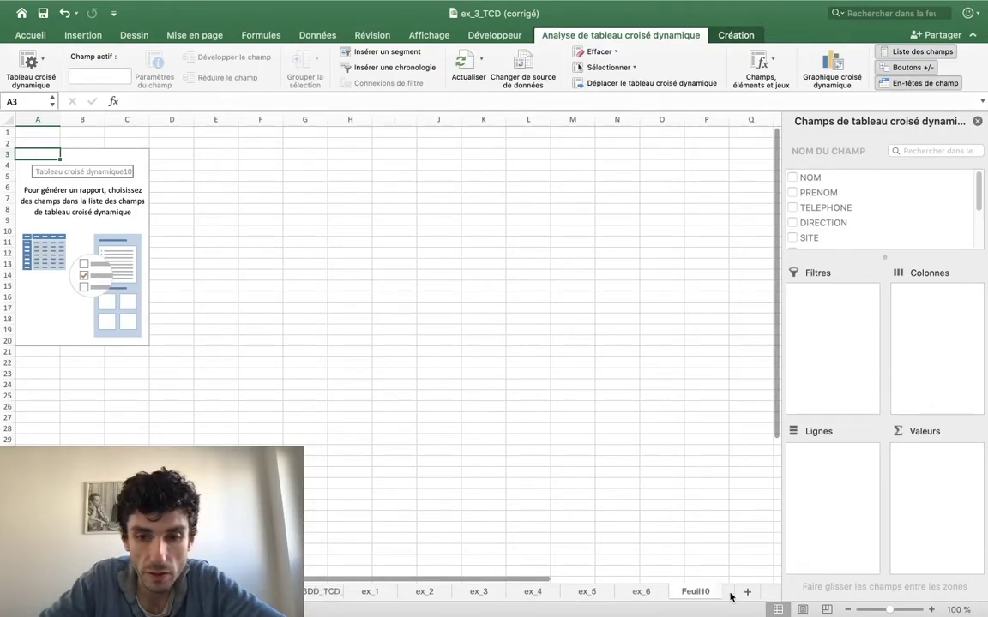
{"action": "double_click", "coordinate": [708, 593]}
{"action": "type", "text": "ex"}
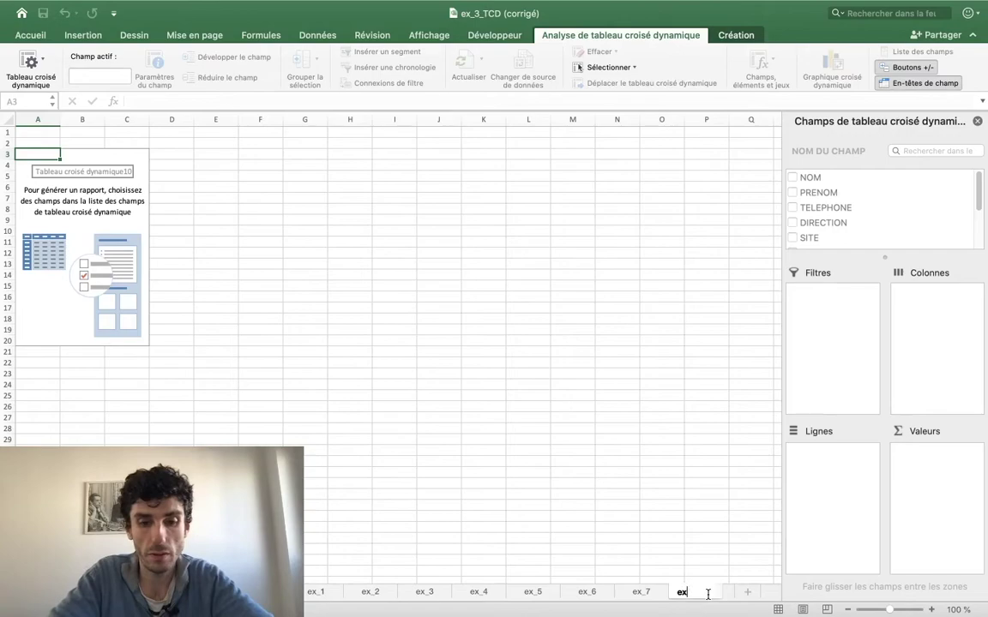
{"action": "type", "text": "_8"}
{"action": "key", "text": "Return"}
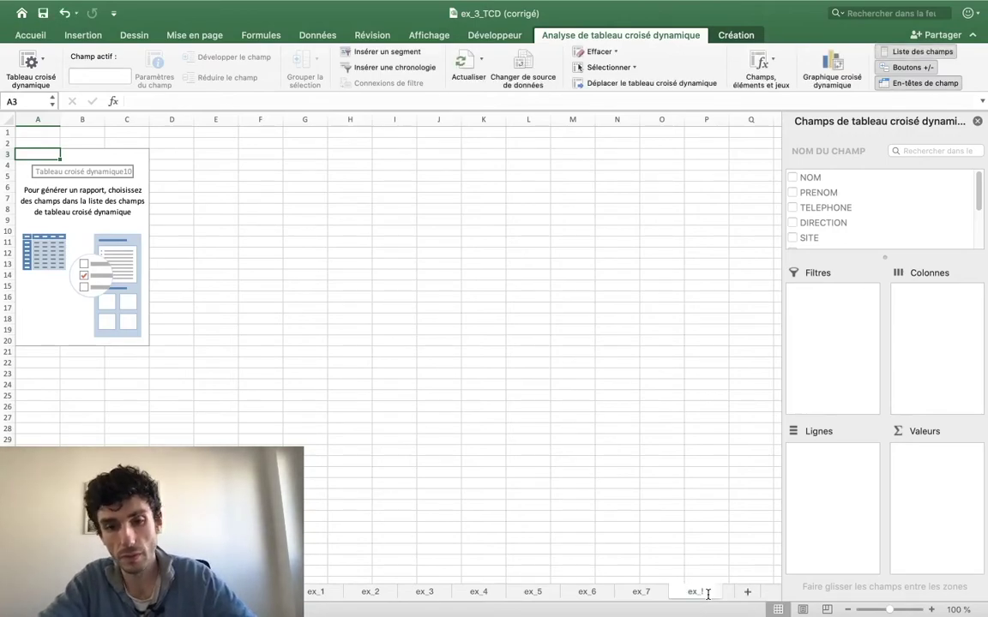
{"action": "double_click", "coordinate": [708, 593]}
{"action": "left_click", "coordinate": [715, 590]}
{"action": "key", "text": "BackSpace"}
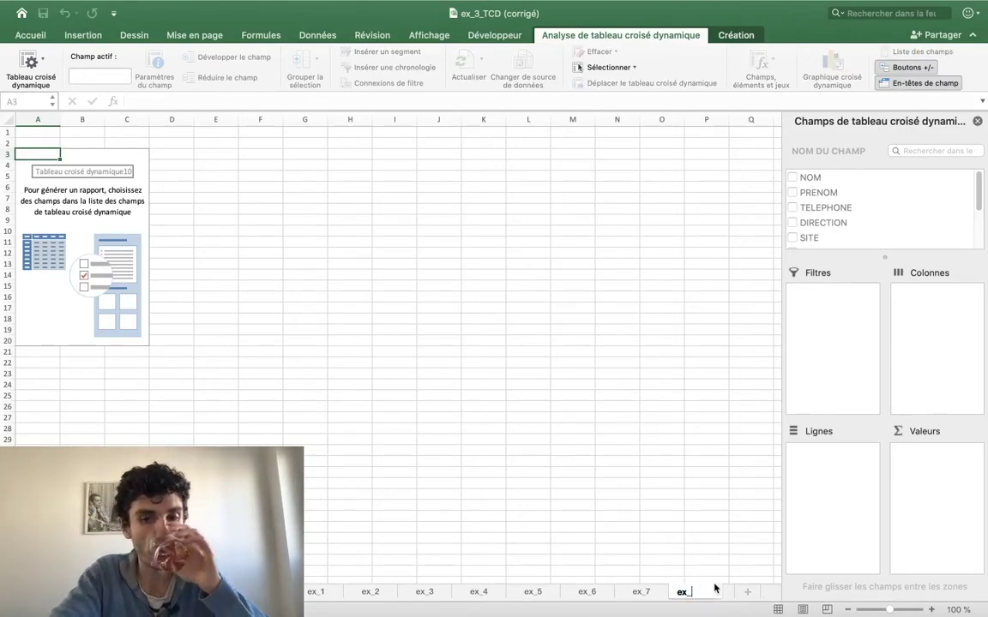
{"action": "type", "text": "8"}
{"action": "key", "text": "Return"}
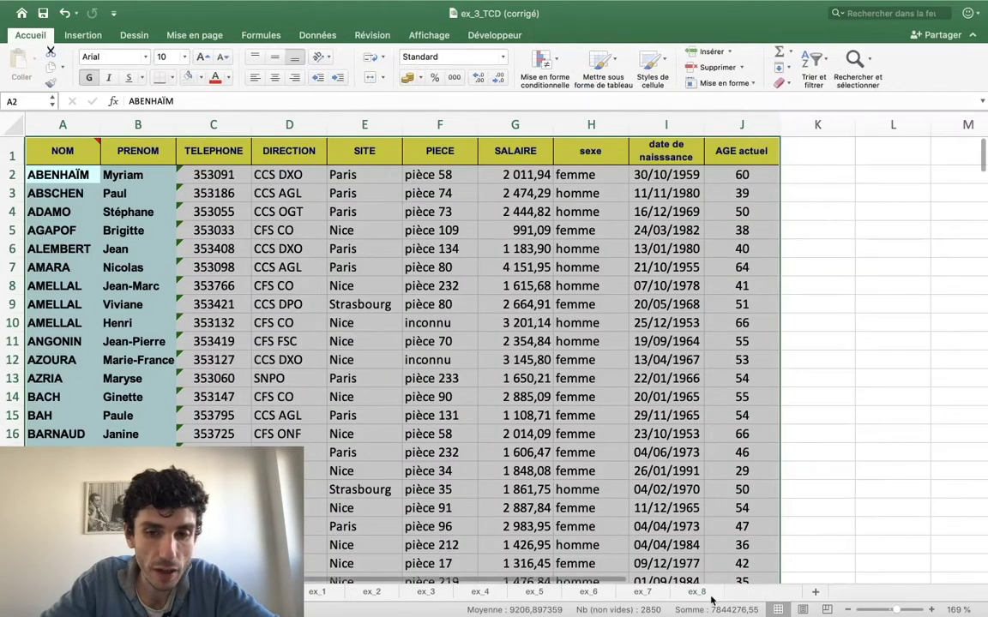
Read the question 8 statement in cell A9 of the Question TCD sheet
{"action": "left_click", "coordinate": [762, 592]}
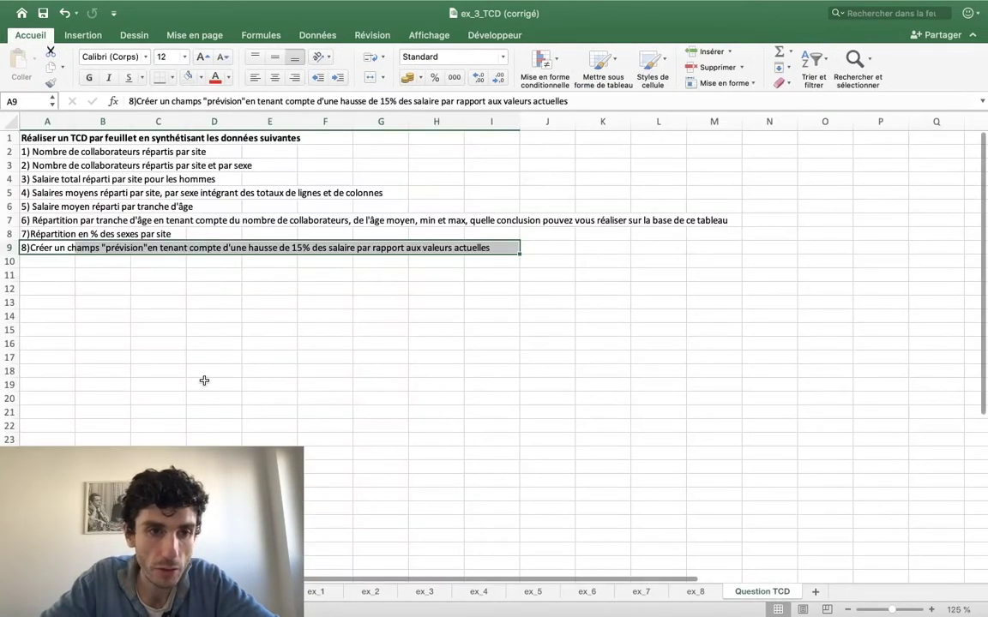
{"action": "left_click", "coordinate": [93, 268]}
{"action": "left_click", "coordinate": [76, 244]}
{"action": "left_click", "coordinate": [53, 249]}
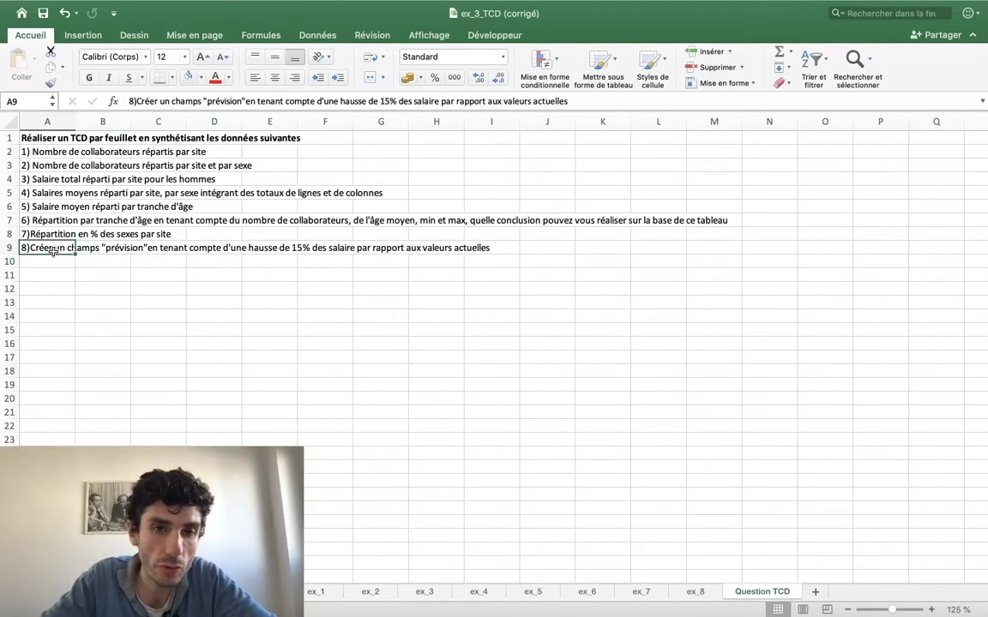
{"action": "double_click", "coordinate": [63, 250]}
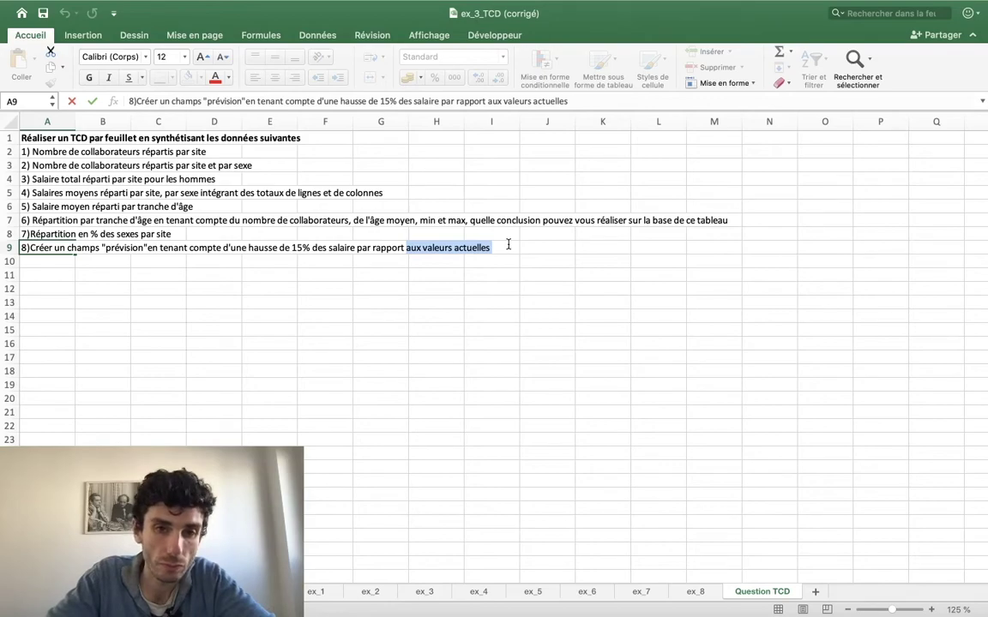
{"action": "key", "text": "Return"}
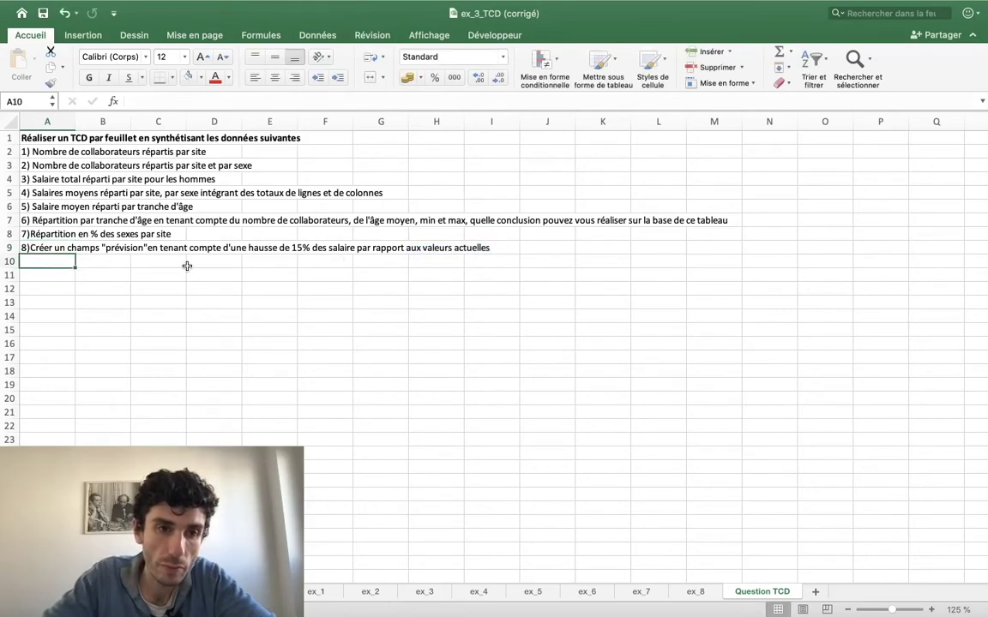
Append 'sur chaque site' to question 8 in A9 and copy the cell
{"action": "left_click", "coordinate": [58, 244]}
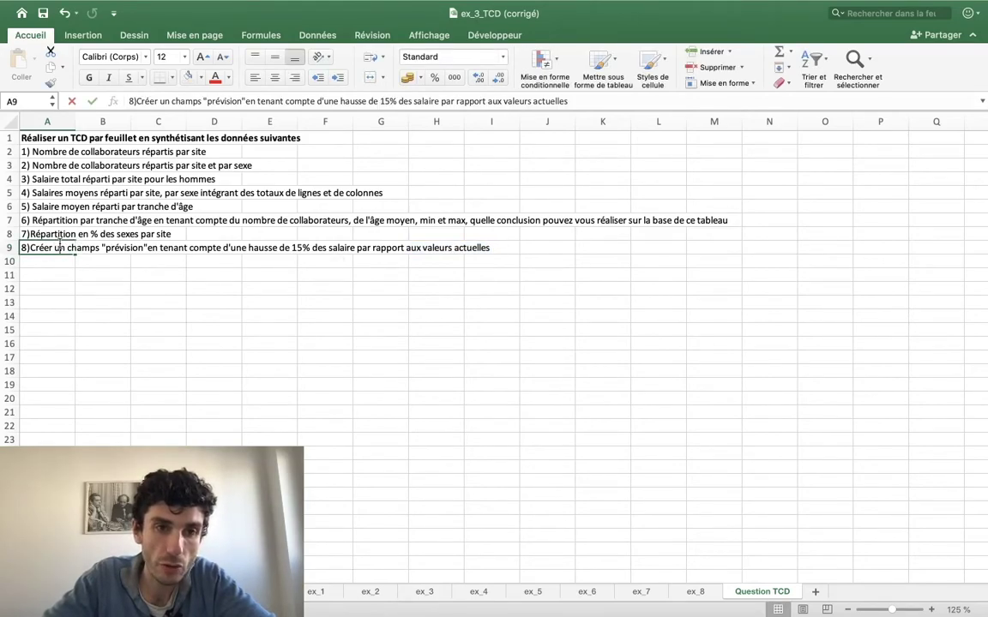
{"action": "left_click", "coordinate": [592, 102]}
{"action": "type", "text": "sur chaque"}
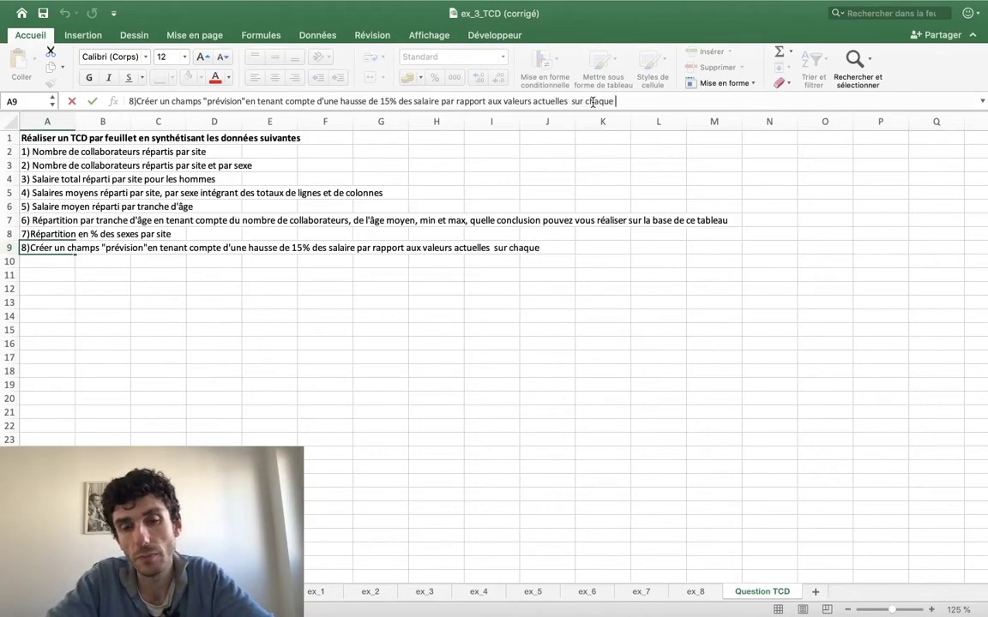
{"action": "type", "text": " site"}
{"action": "key", "text": "Return"}
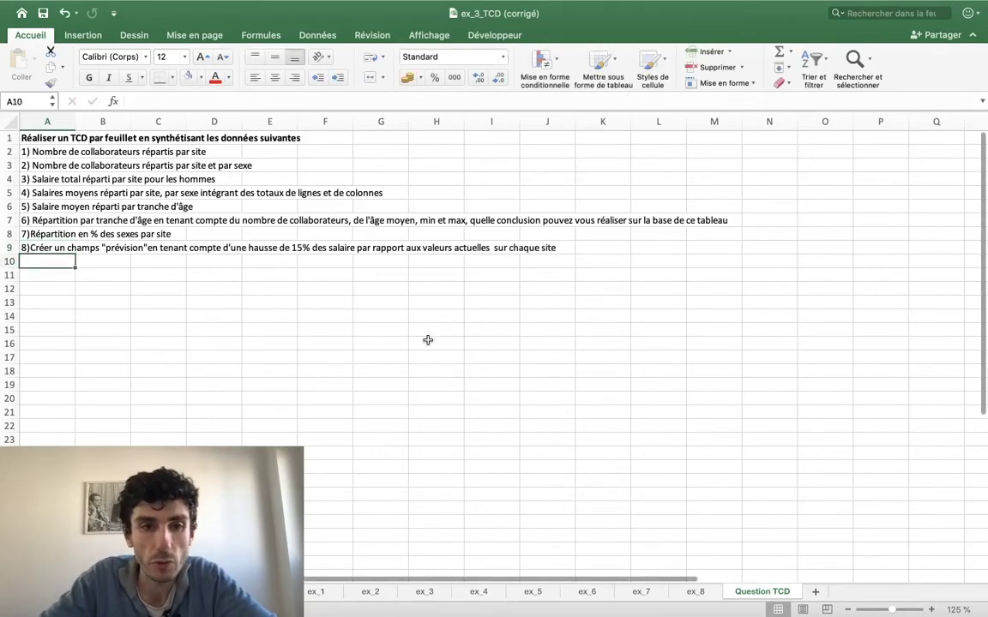
{"action": "left_click", "coordinate": [39, 248]}
{"action": "key", "text": "cmd+c"}
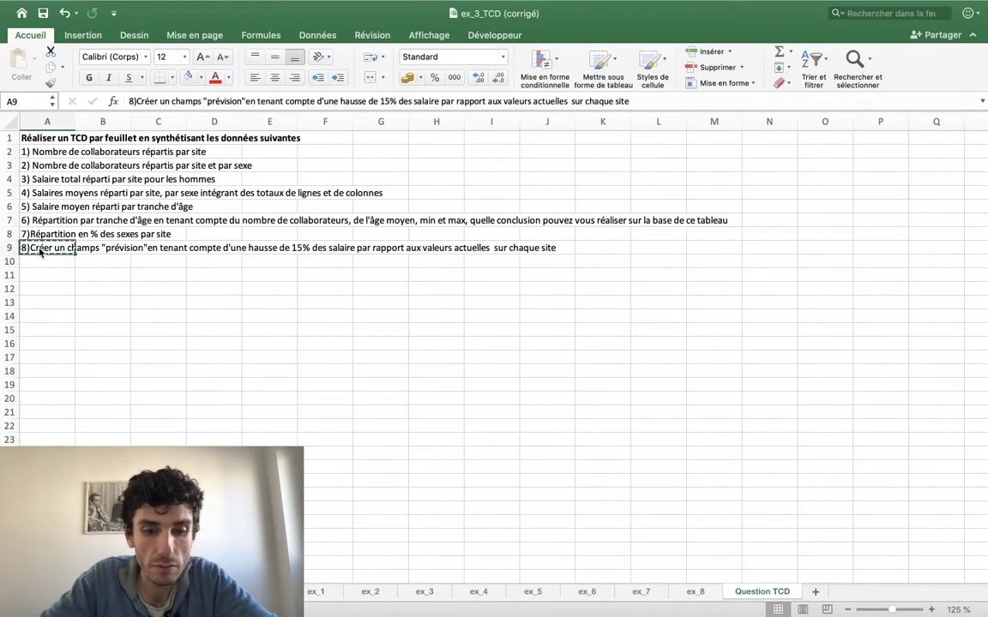
{"action": "key", "text": "ctrl+Right"}
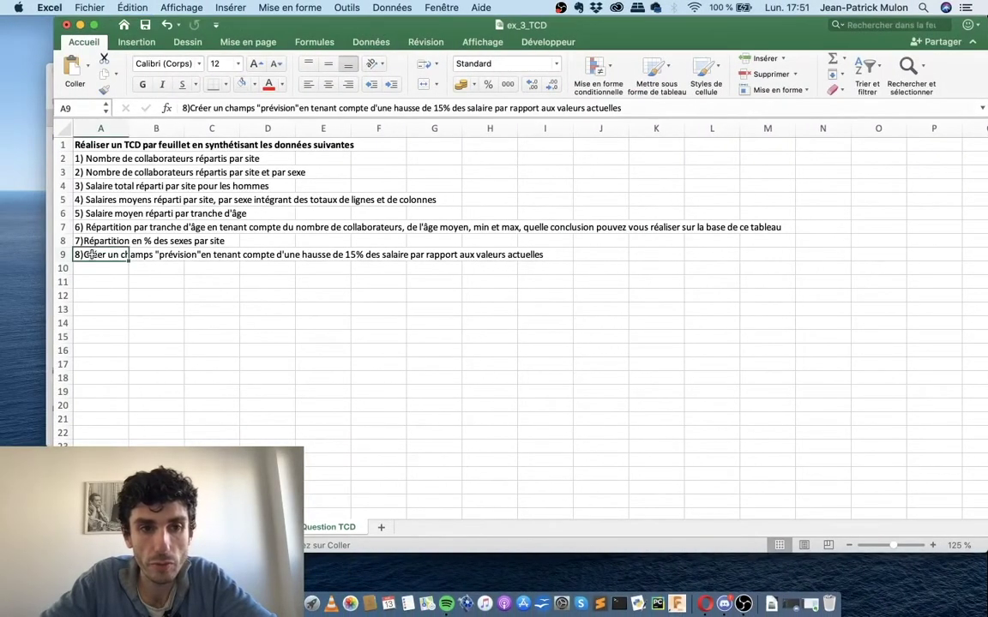
{"action": "key", "text": "ctrl+Left"}
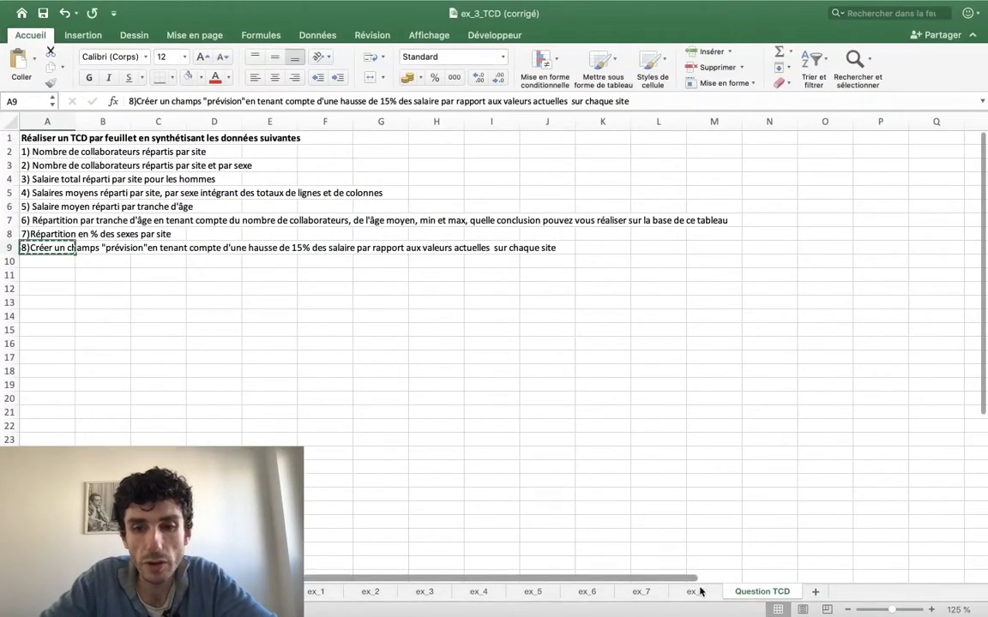
In the ex_8 pivot, place SITE in rows and sum SALAIRE in values
{"action": "left_click", "coordinate": [701, 592]}
{"action": "left_click", "coordinate": [84, 271]}
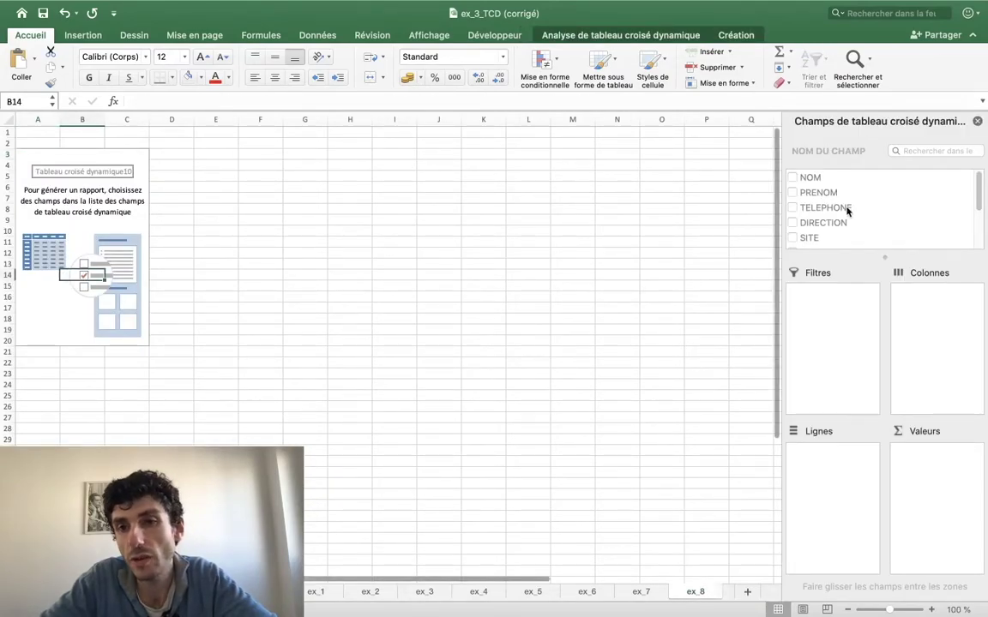
{"action": "mouse_move", "coordinate": [809, 237]}
{"action": "left_mouse_down"}
{"action": "mouse_move", "coordinate": [847, 441]}
{"action": "mouse_move", "coordinate": [842, 481]}
{"action": "left_mouse_up"}
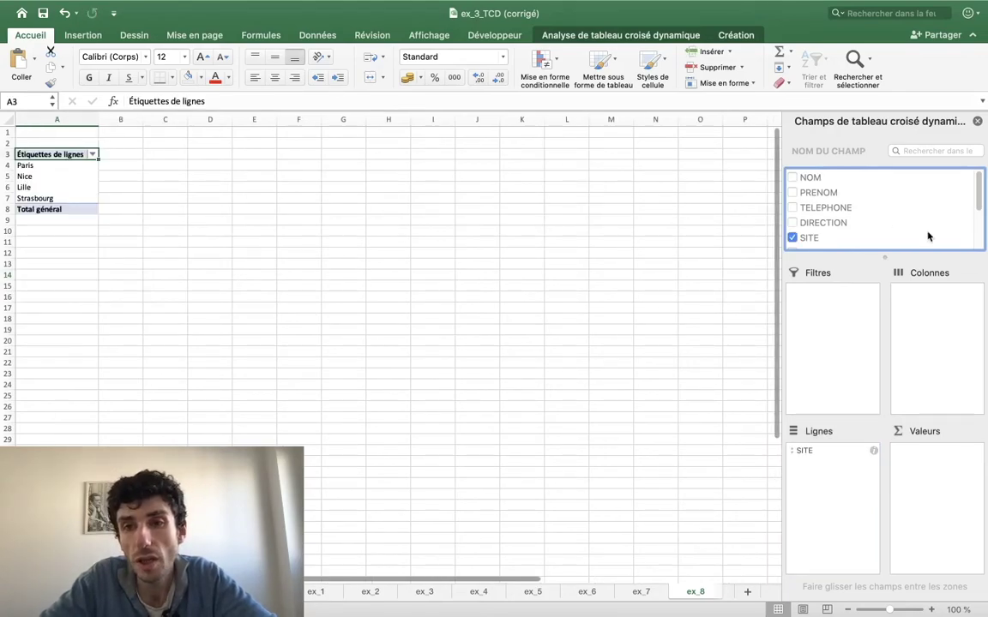
{"action": "scroll", "coordinate": [891, 223], "scroll_direction": "down", "scroll_amount": 5}
{"action": "left_click_drag", "start_coordinate": [804, 205], "coordinate": [928, 457]}
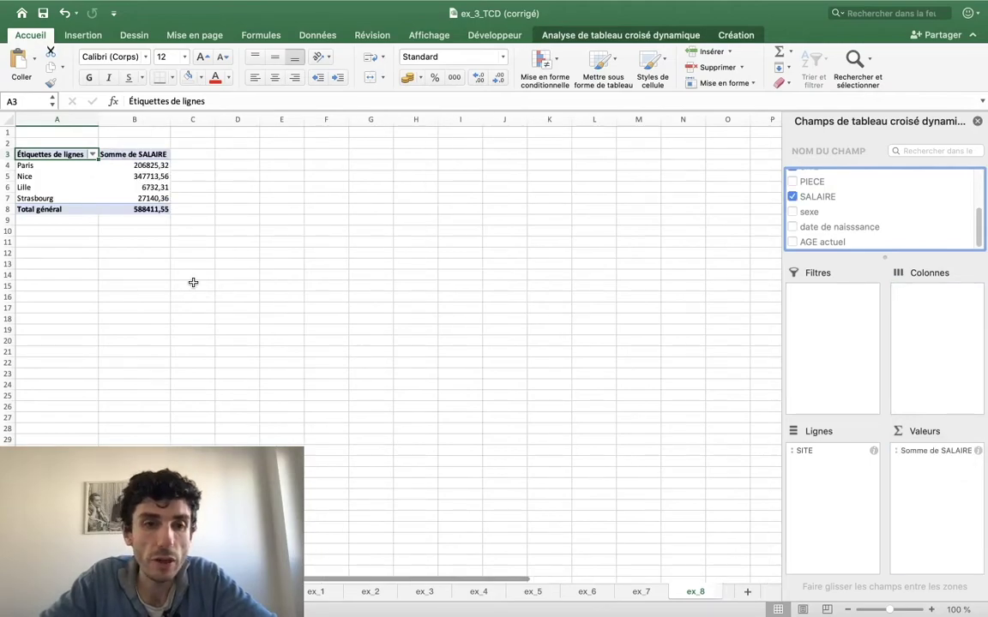
{"action": "scroll", "coordinate": [193, 283], "scroll_direction": "up", "scroll_amount": 5}
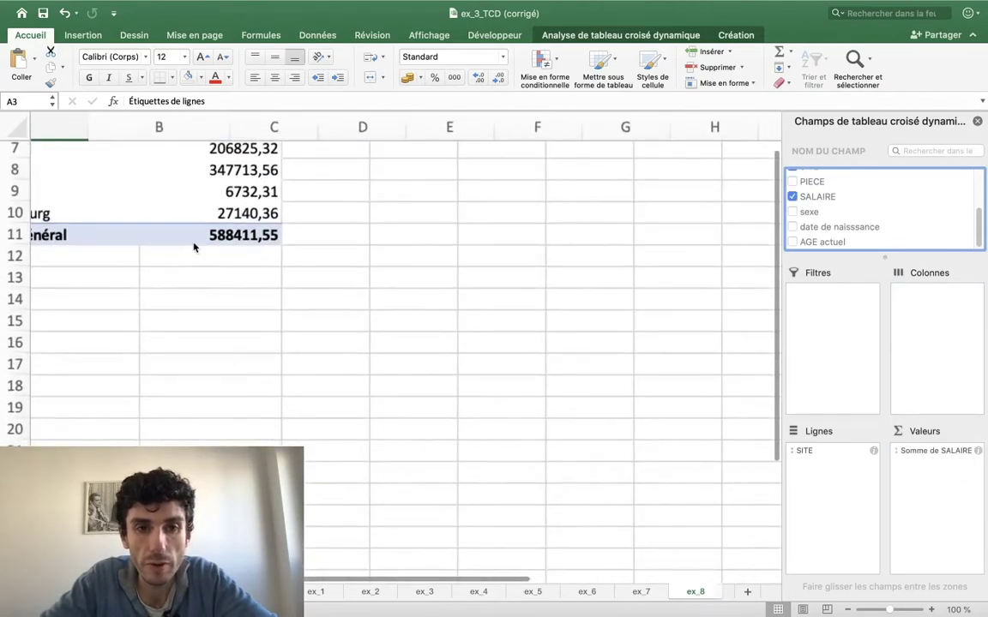
{"action": "scroll", "coordinate": [193, 247], "scroll_direction": "up", "scroll_amount": 3}
{"action": "scroll", "coordinate": [193, 227], "scroll_direction": "up", "scroll_amount": 2}
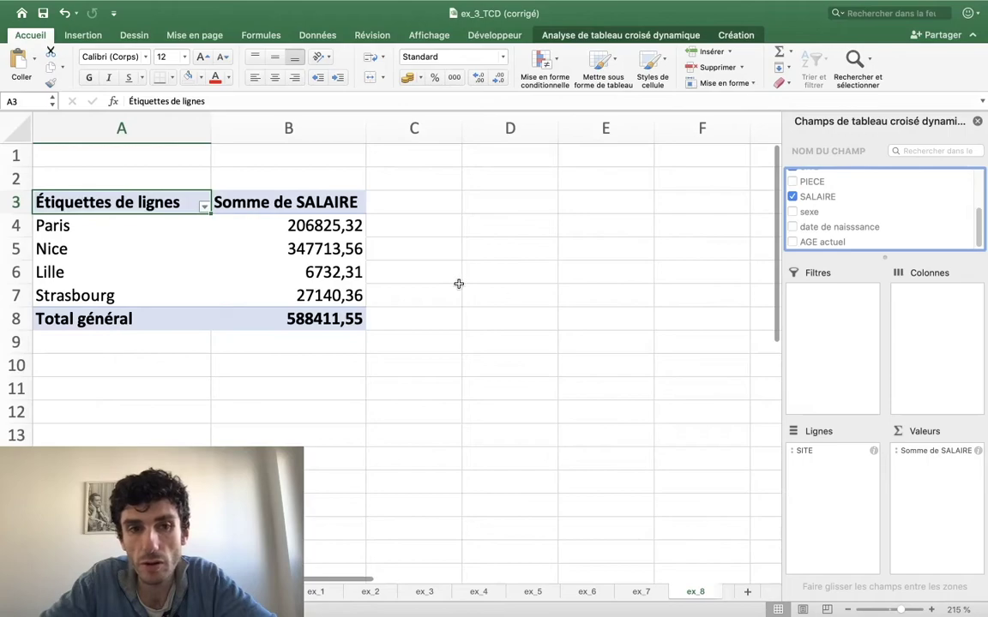
Rename the pivot headers from Somme de SALAIRE to 'Masse Salariale' and Étiquettes de lignes to 'Sites'
{"action": "left_click", "coordinate": [290, 199]}
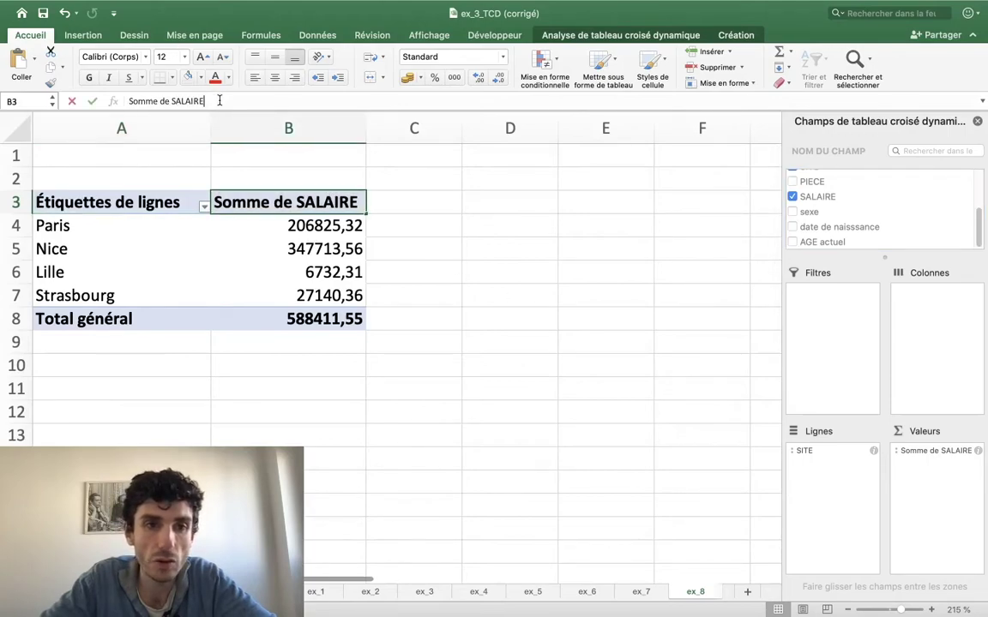
{"action": "triple_click", "coordinate": [216, 101]}
{"action": "type", "text": "Masse Sal"}
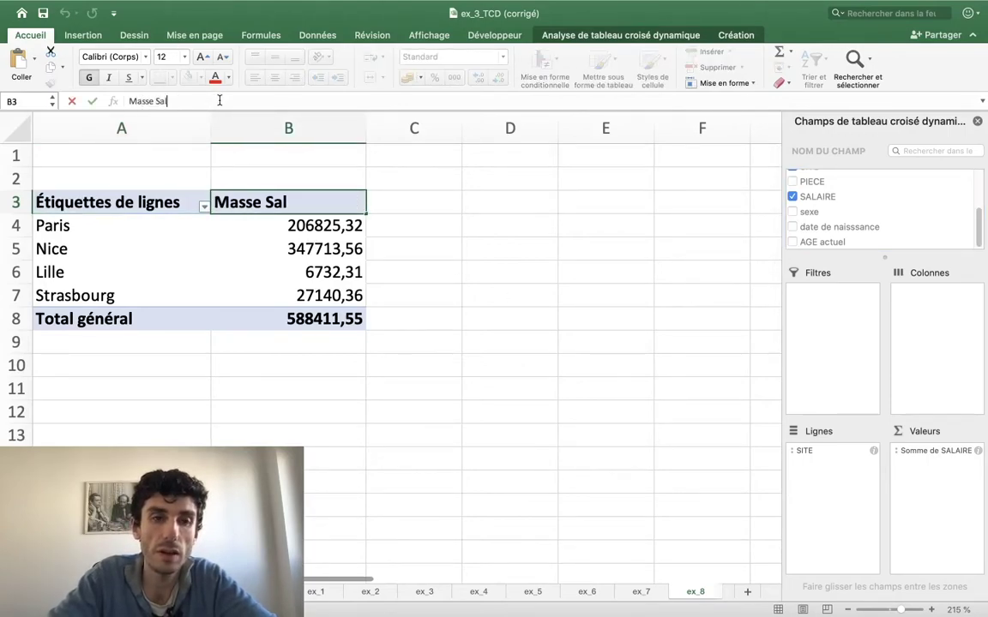
{"action": "type", "text": "ariale"}
{"action": "key", "text": "Return"}
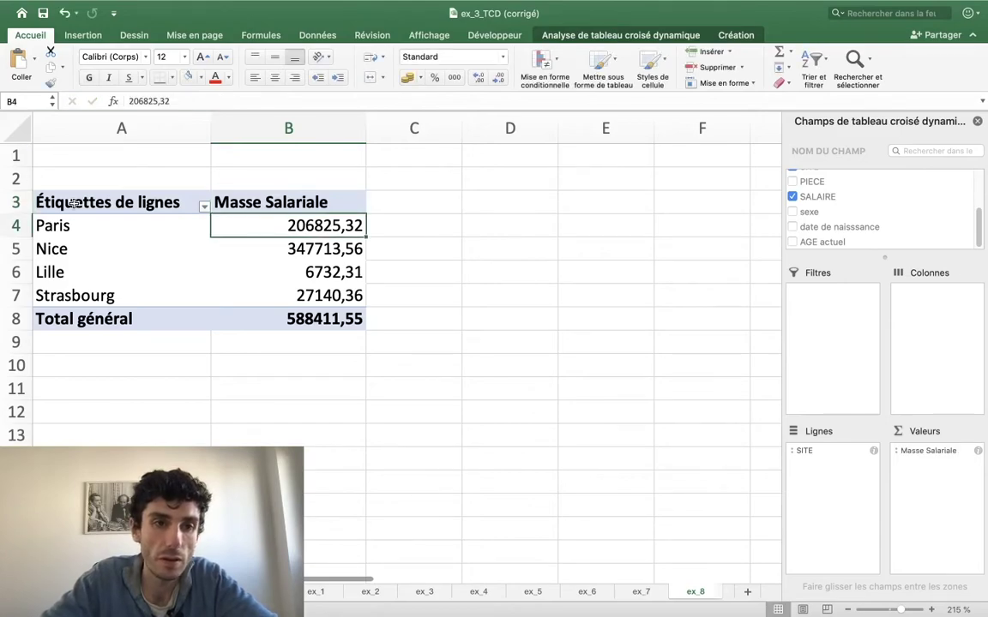
{"action": "left_click", "coordinate": [120, 202]}
{"action": "triple_click", "coordinate": [201, 102]}
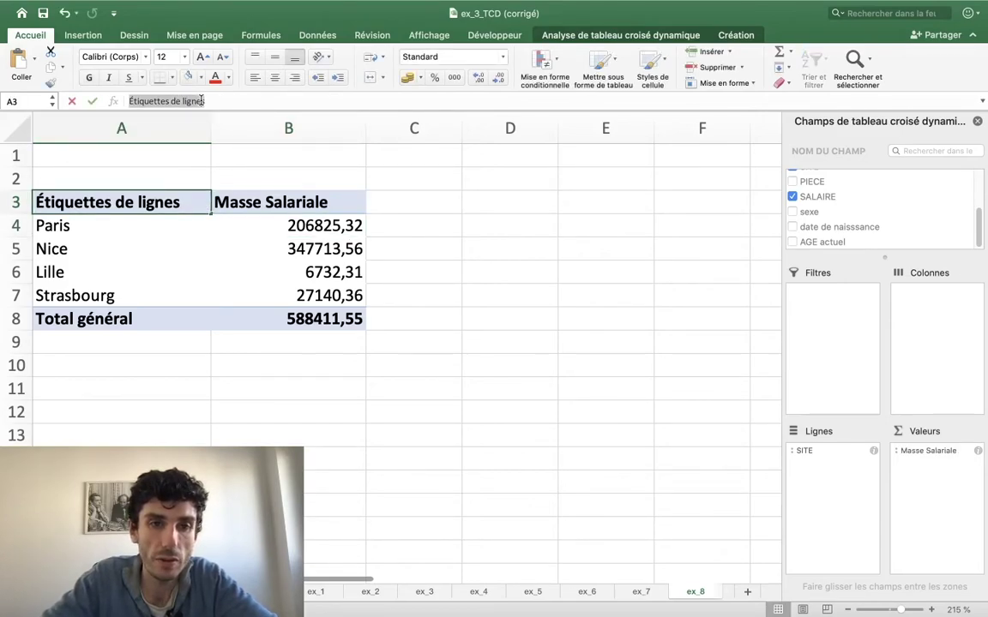
{"action": "type", "text": "site"}
{"action": "key", "text": "BackSpace"}
{"action": "type", "text": "S"}
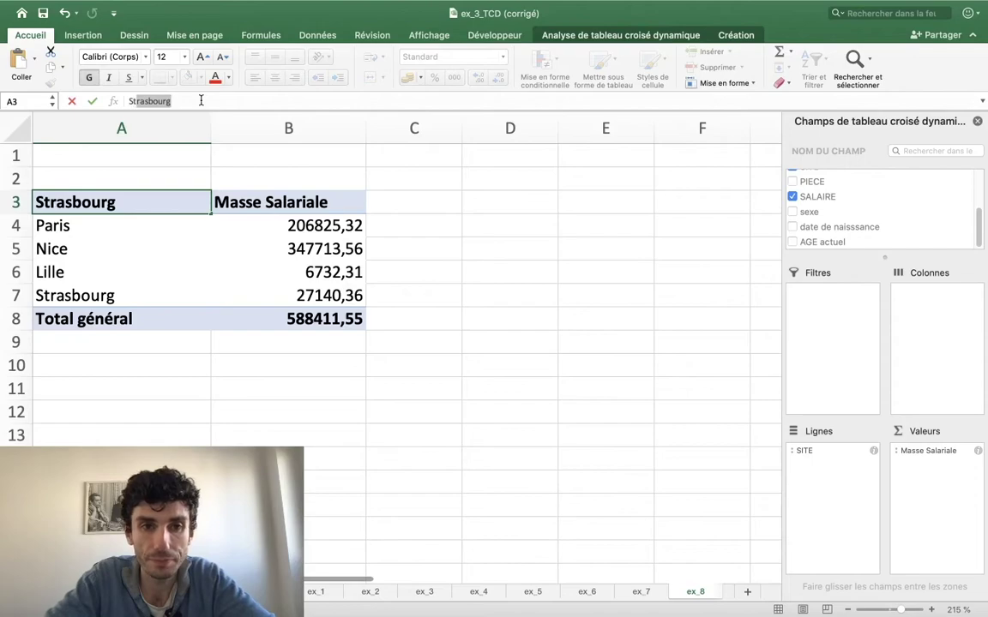
{"action": "type", "text": "tees"}
{"action": "key", "text": "Return"}
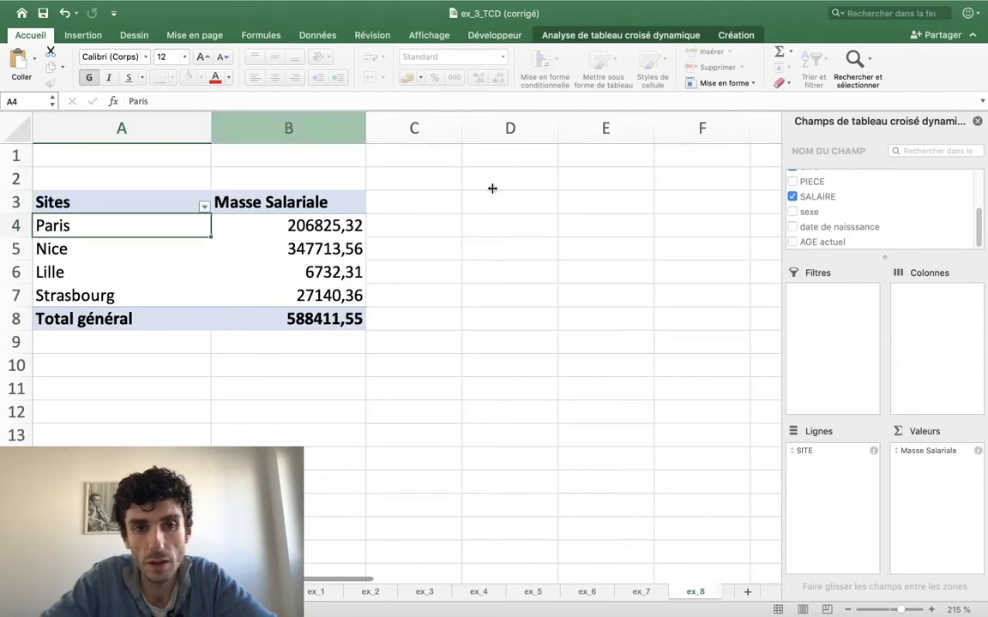
Format the Masse Salariale field as Nombre with 0 decimal places
{"action": "left_click", "coordinate": [979, 452]}
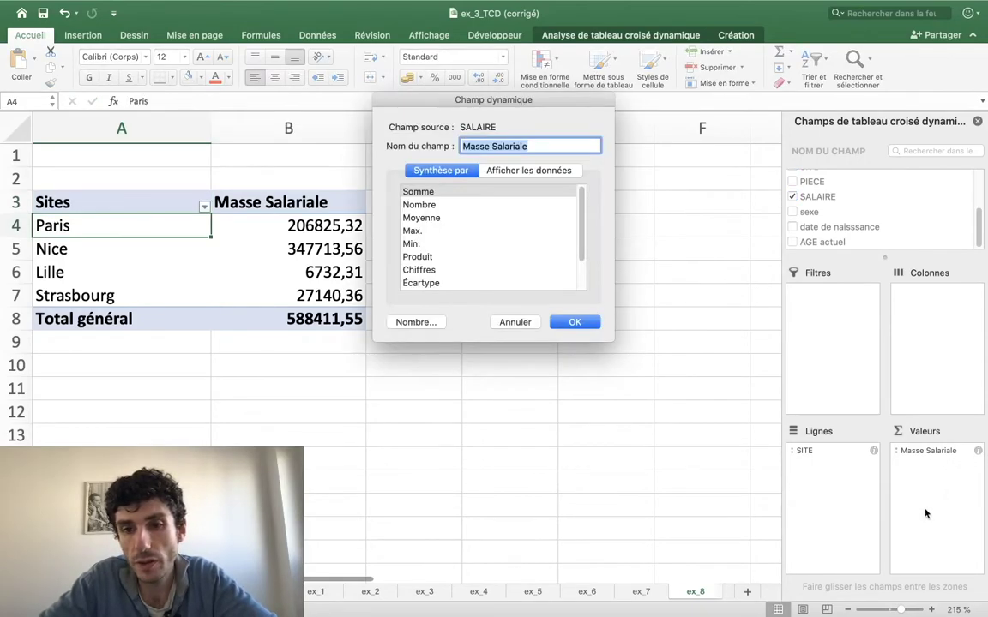
{"action": "left_click", "coordinate": [429, 321]}
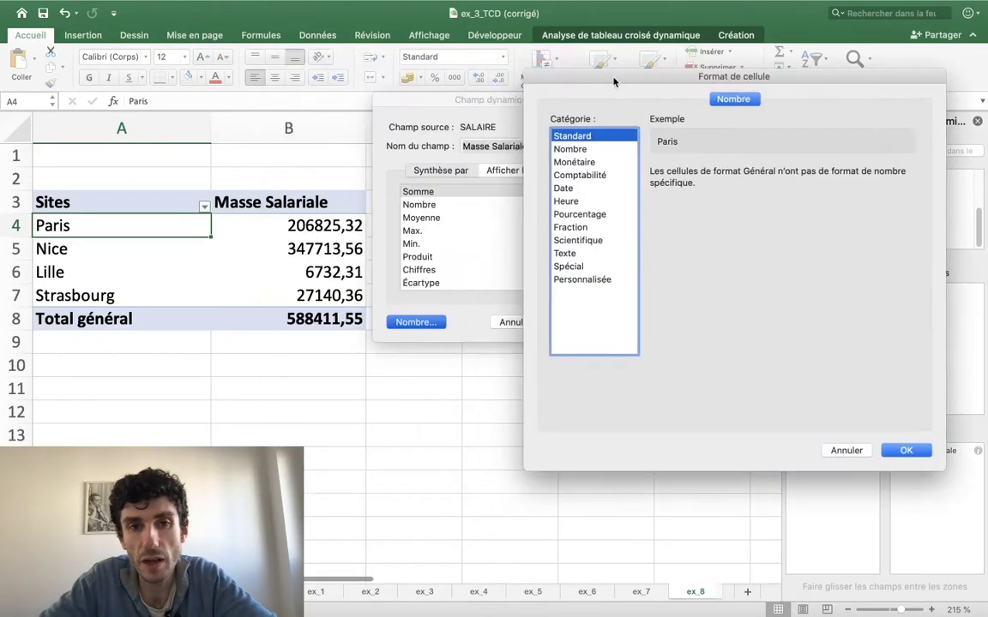
{"action": "left_click", "coordinate": [604, 148]}
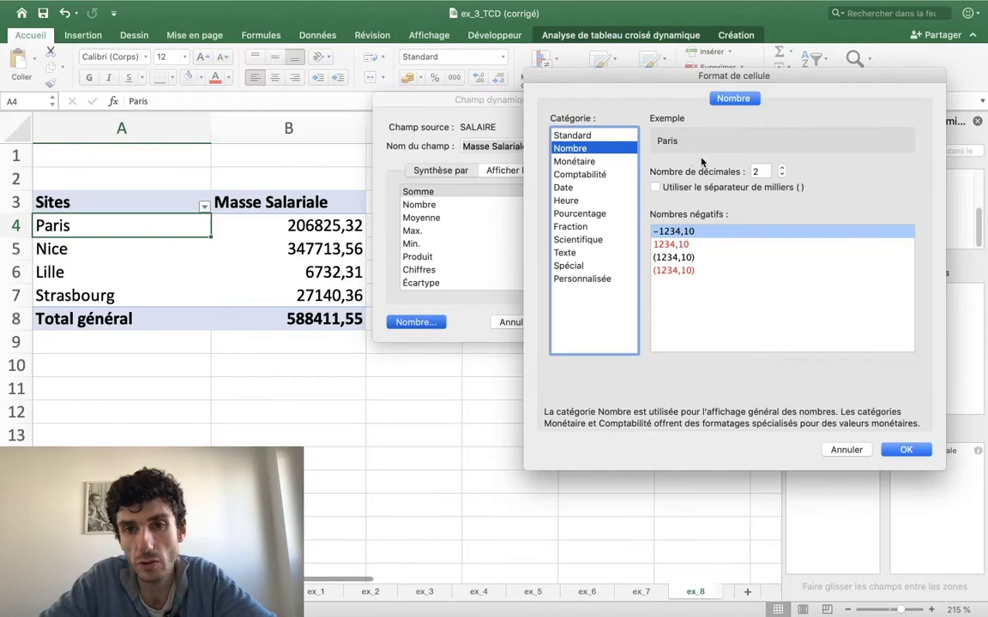
{"action": "double_click", "coordinate": [781, 176]}
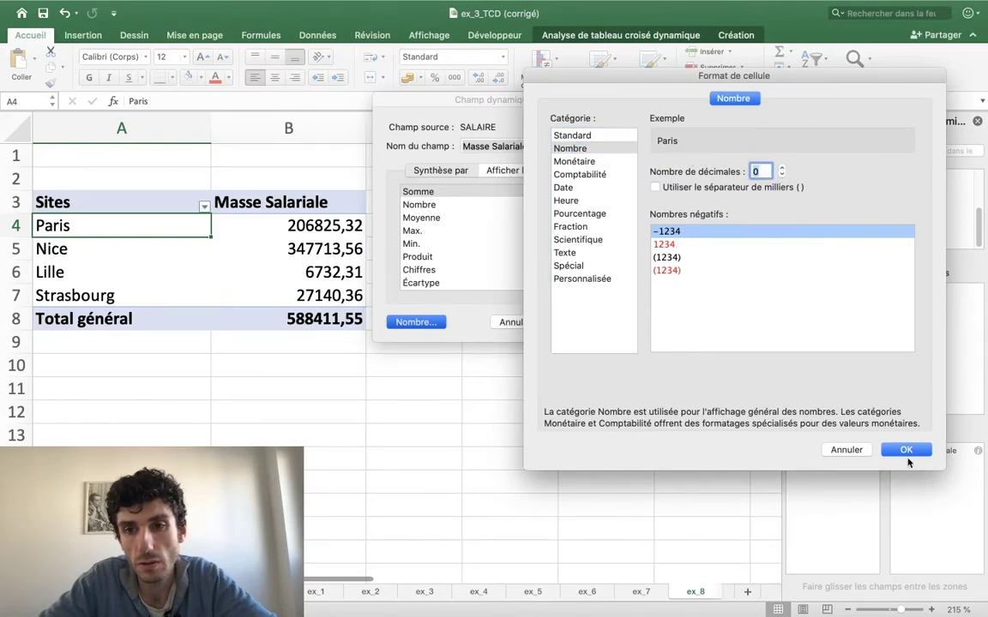
{"action": "left_click", "coordinate": [902, 452]}
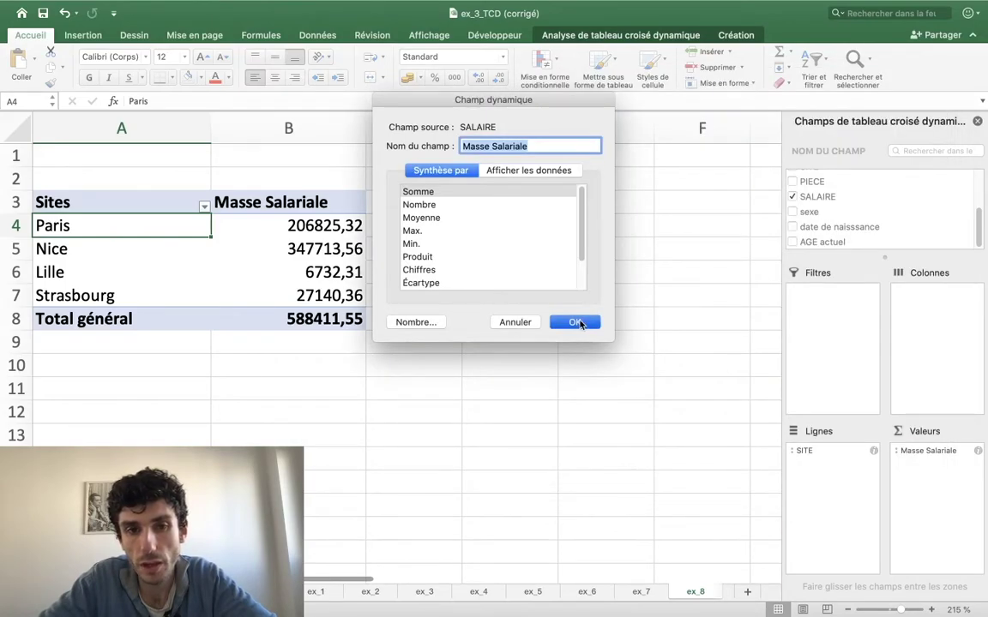
{"action": "left_click", "coordinate": [580, 322]}
Check the rounded Paris and Lille values, then select empty cell C3 beside the pivot
{"action": "left_click", "coordinate": [569, 325]}
{"action": "left_click", "coordinate": [266, 247]}
{"action": "left_click", "coordinate": [192, 206]}
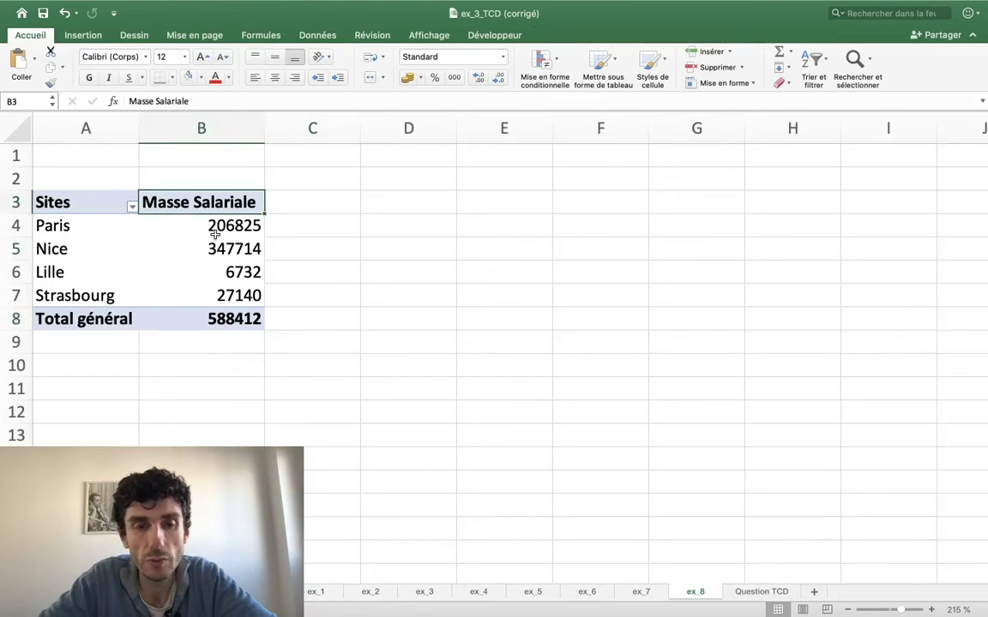
{"action": "left_click", "coordinate": [194, 225]}
{"action": "left_click", "coordinate": [218, 265]}
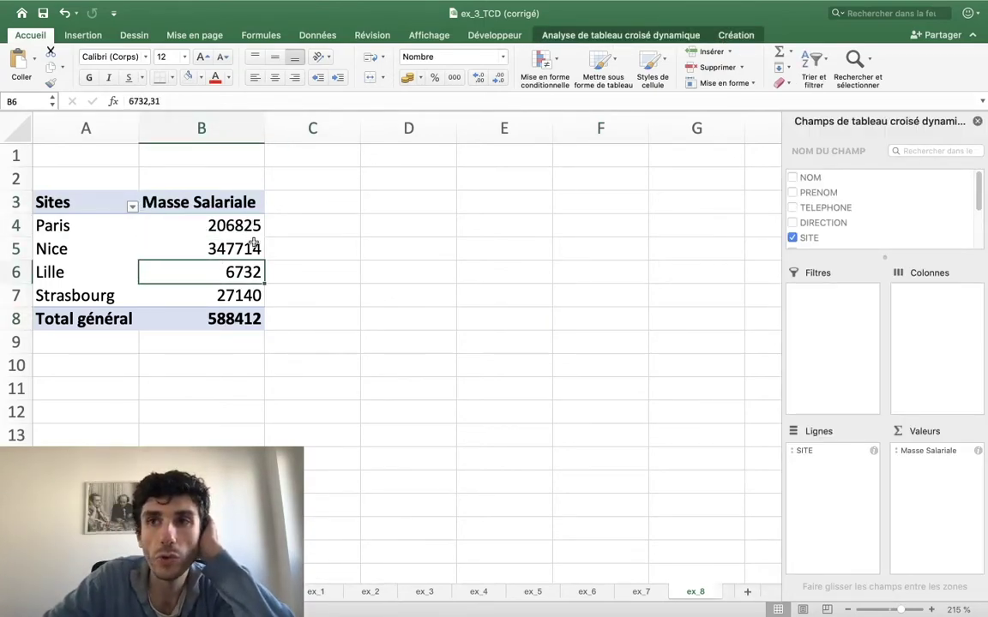
{"action": "left_click", "coordinate": [309, 189]}
{"action": "left_click", "coordinate": [283, 202]}
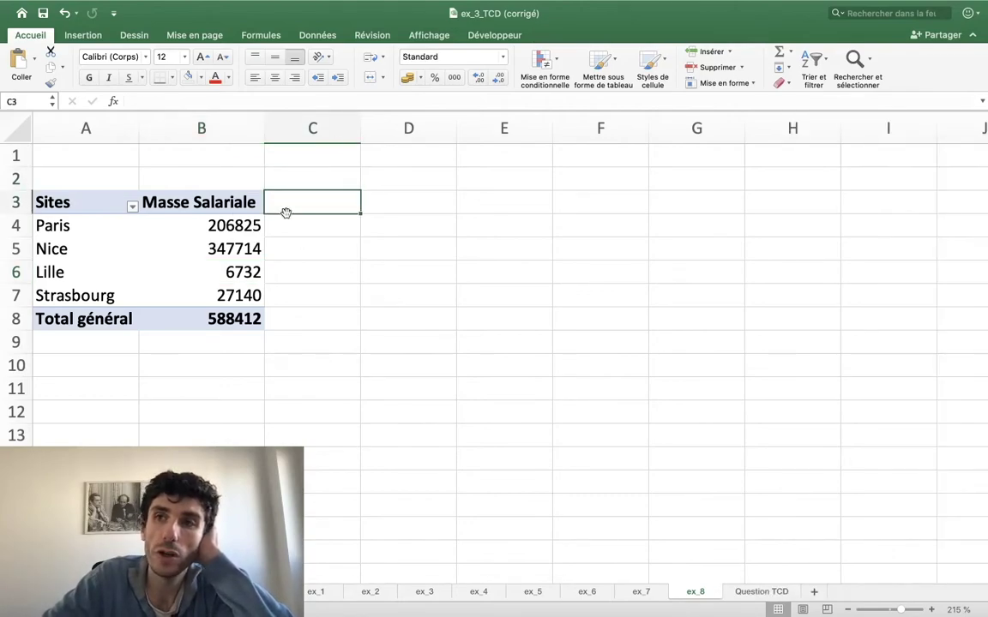
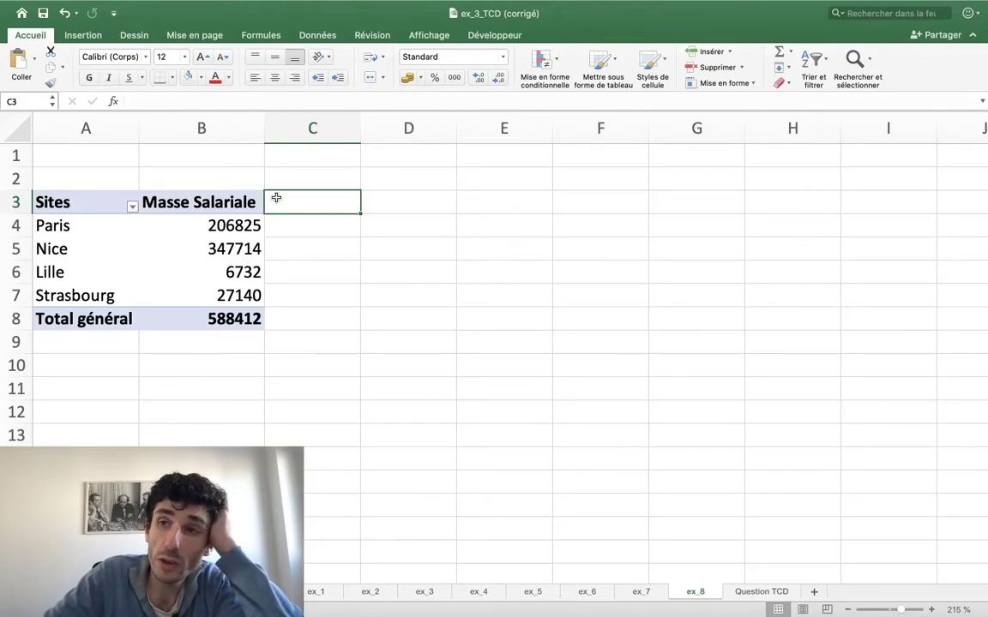
Head column C 'hausse' and enter a formula multiplying Paris's salary mass by 1,15 in C4
{"action": "type", "text": "hja"}
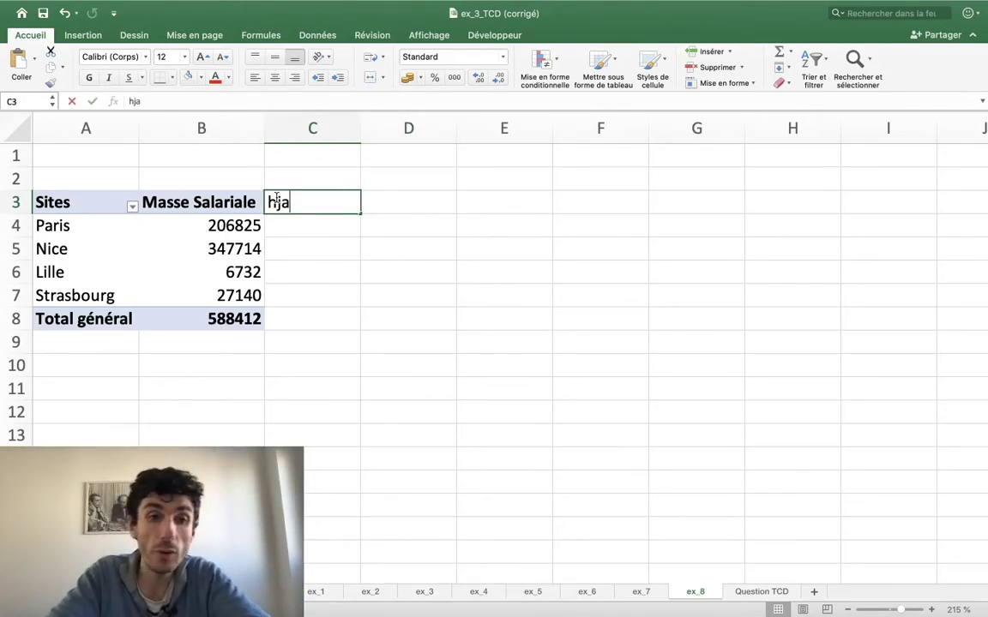
{"action": "type", "text": "u"}
{"action": "key", "text": "BackSpace"}
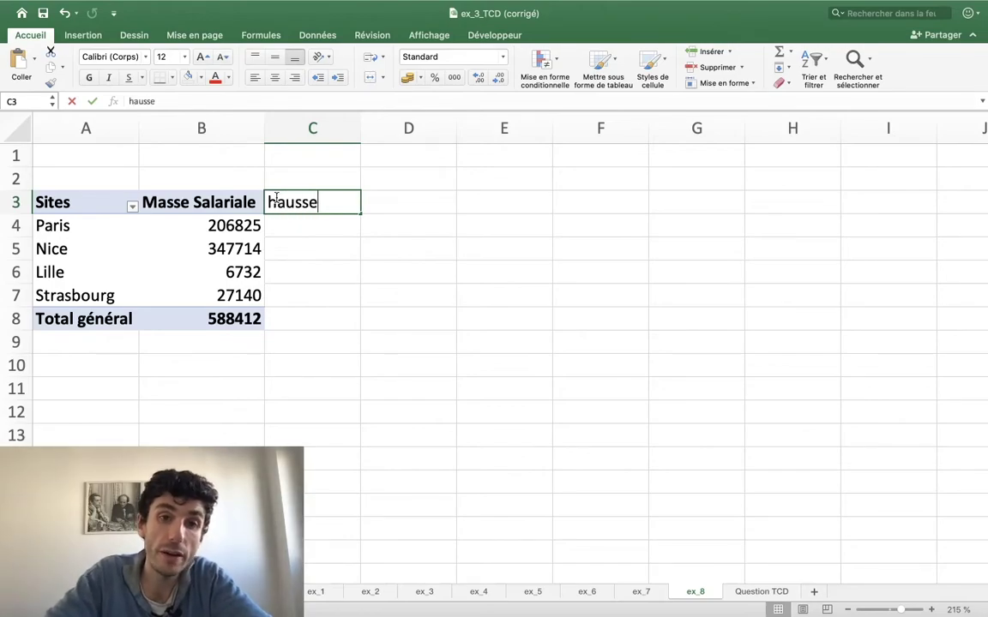
{"action": "key", "text": "Return"}
{"action": "type", "text": "="}
{"action": "key", "text": "Left"}
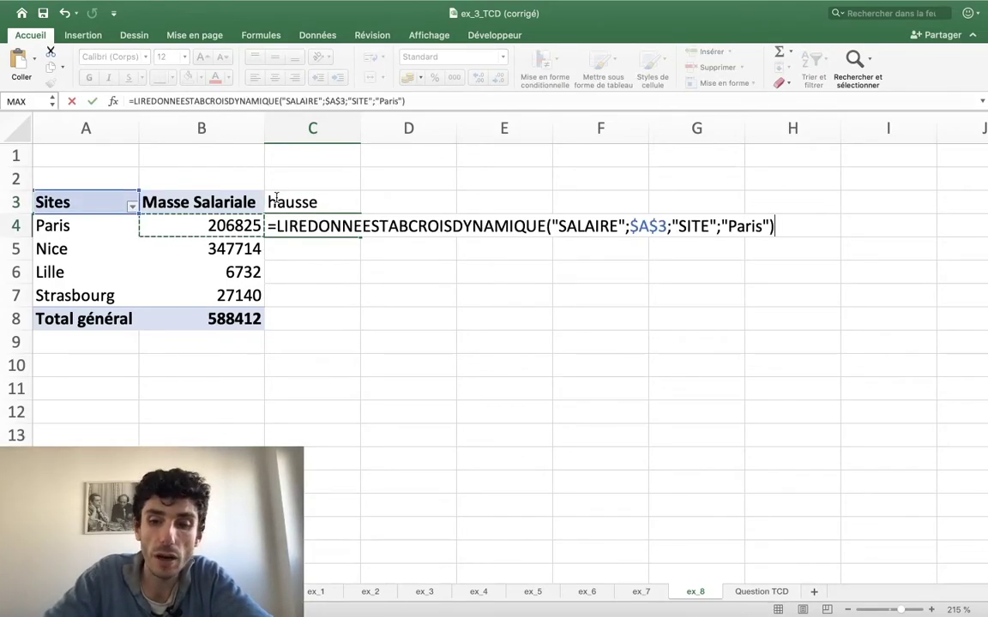
{"action": "type", "text": "*"}
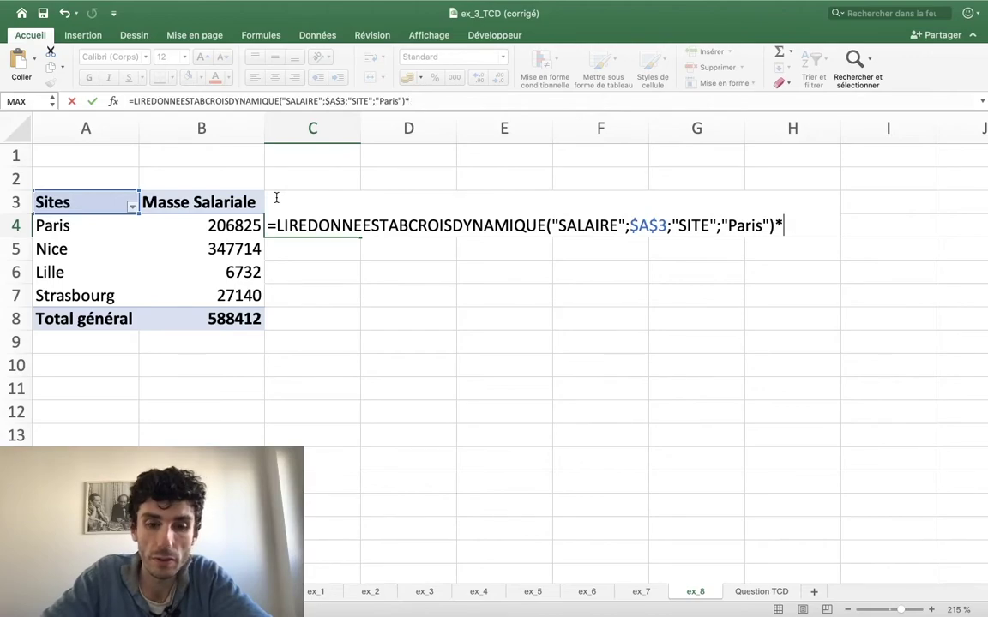
{"action": "type", "text": "&?"}
{"action": "type", "text": "1,15"}
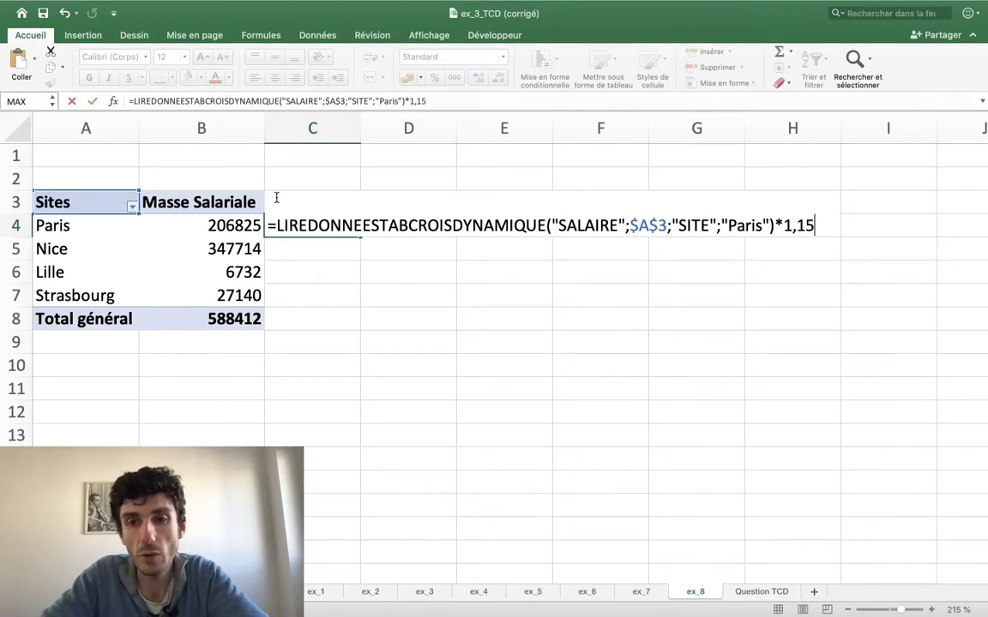
{"action": "key", "text": "Return"}
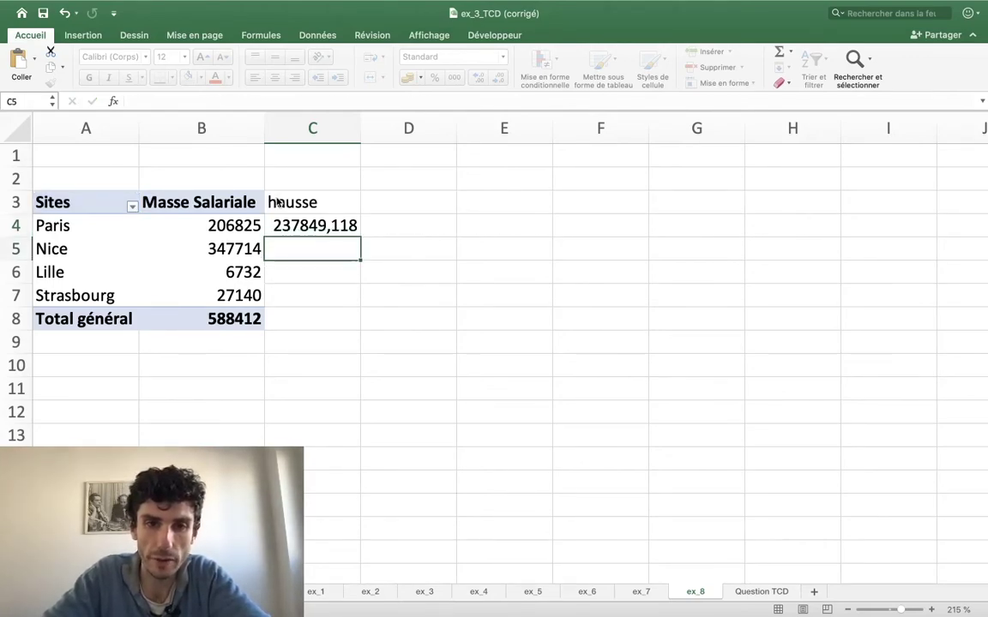
Copy the forecast formula down to row 8, each cell showing 237849,118
{"action": "key", "text": "Up"}
{"action": "key", "text": "Down"}
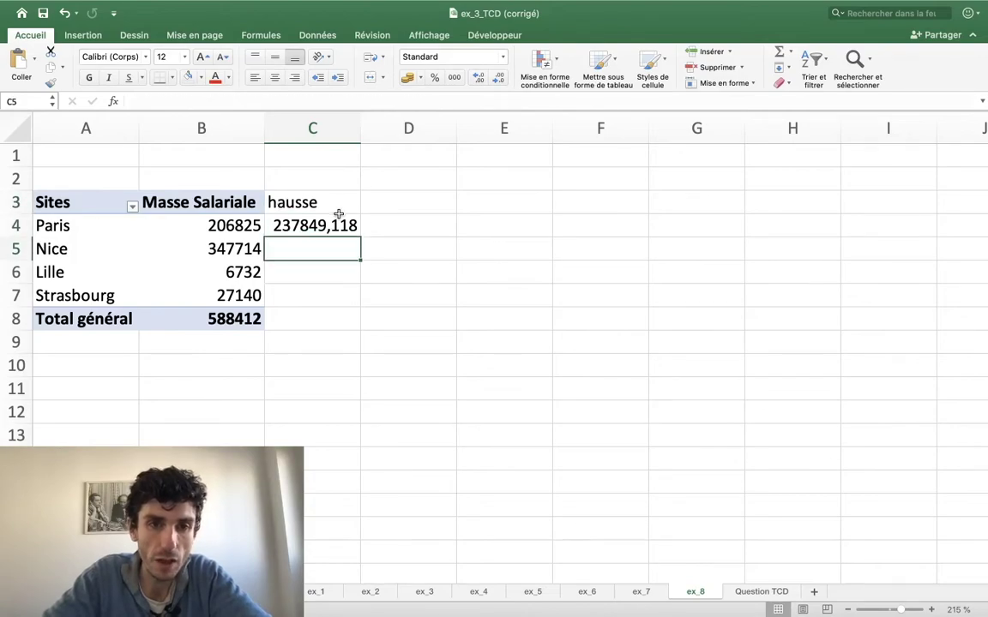
{"action": "left_click", "coordinate": [334, 225]}
{"action": "left_click_drag", "start_coordinate": [360, 235], "coordinate": [360, 324]}
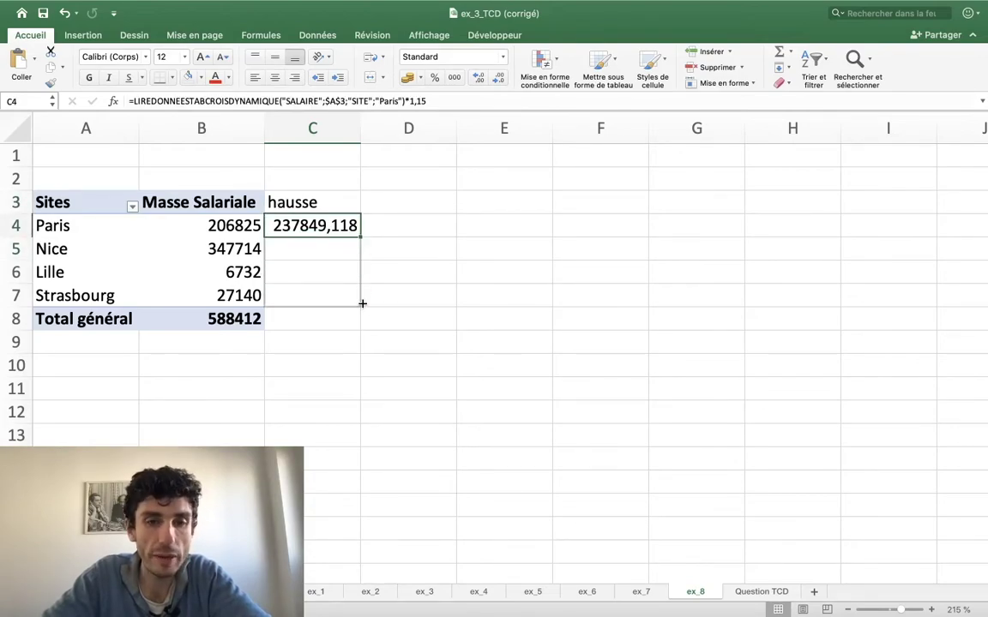
{"action": "left_click", "coordinate": [330, 186]}
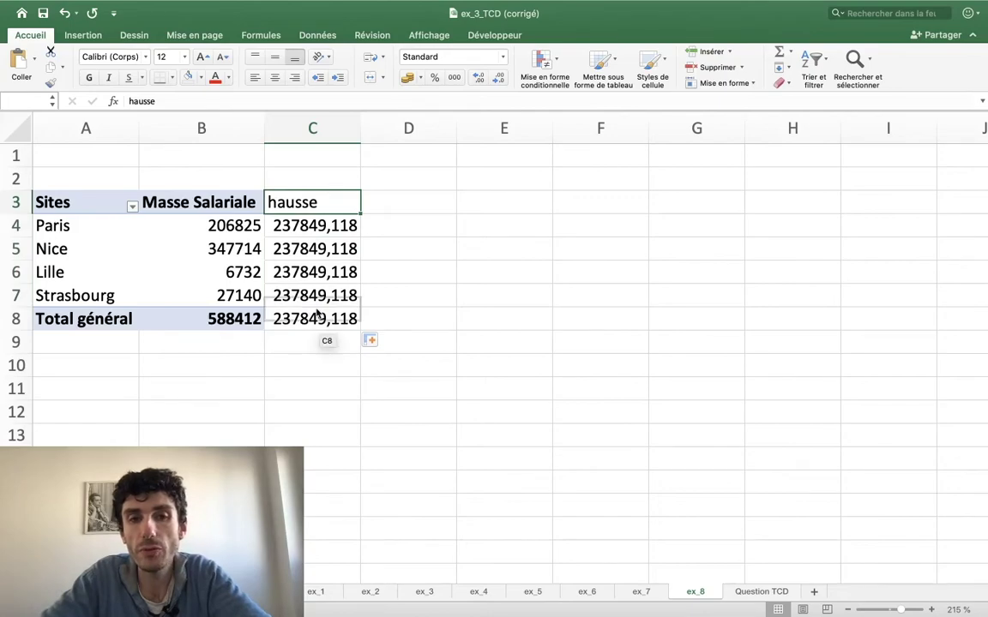
{"action": "left_click_drag", "start_coordinate": [314, 182], "coordinate": [317, 334]}
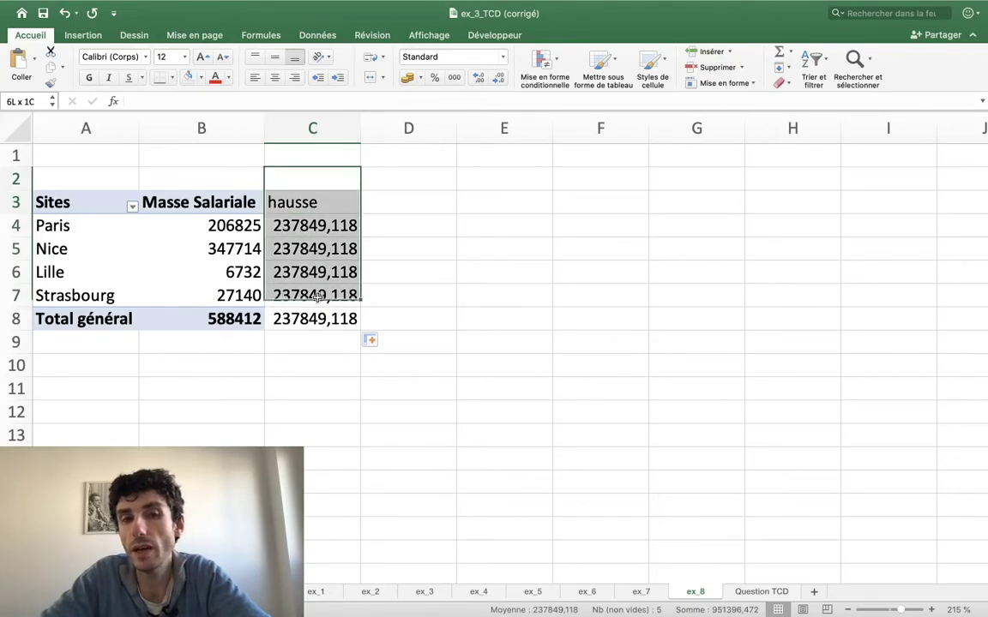
{"action": "left_click", "coordinate": [388, 276]}
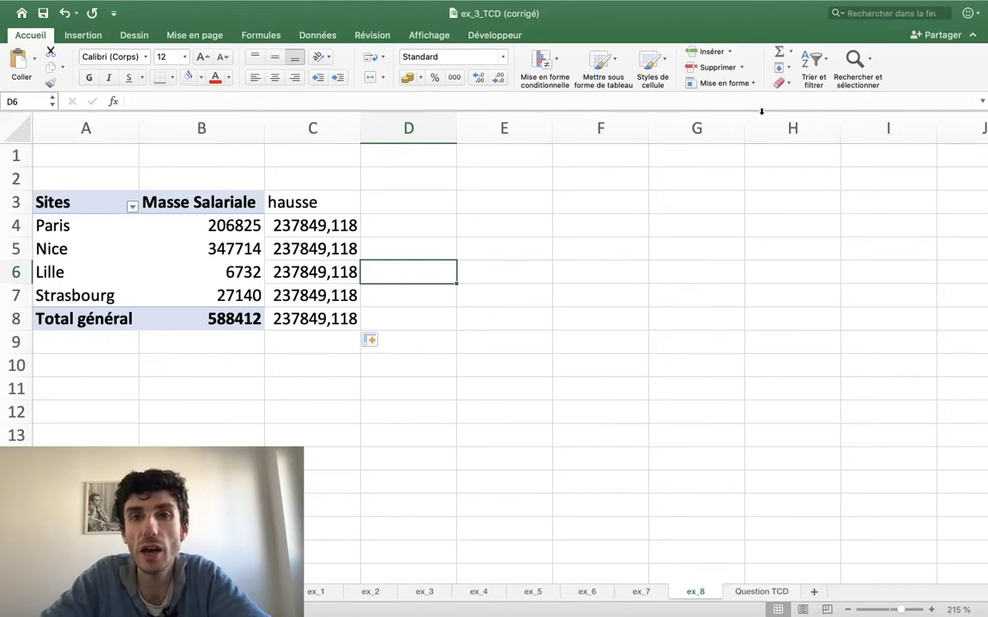
{"action": "left_click", "coordinate": [493, 37]}
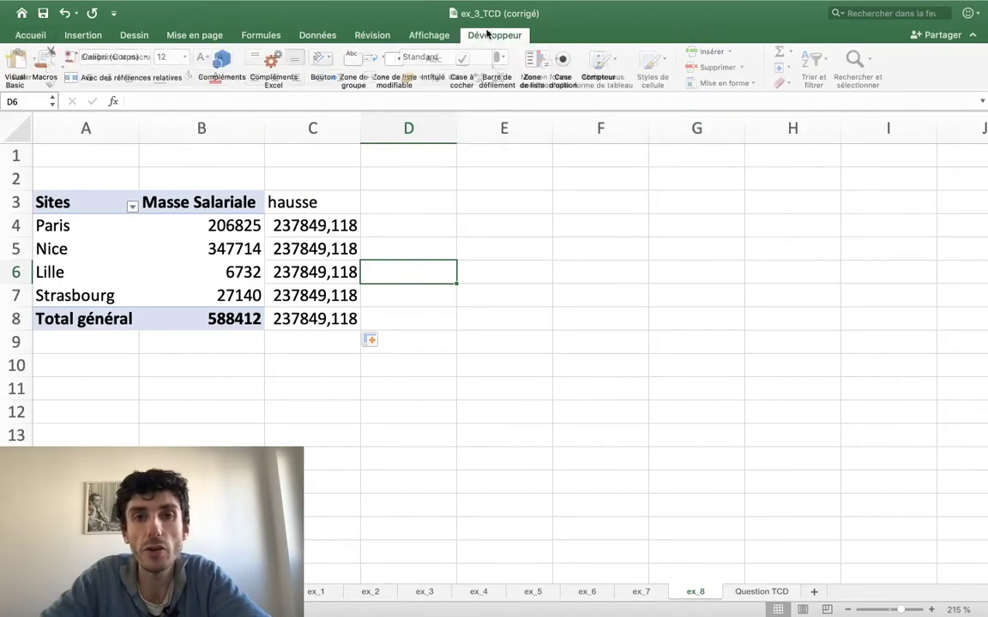
{"action": "left_click", "coordinate": [86, 35]}
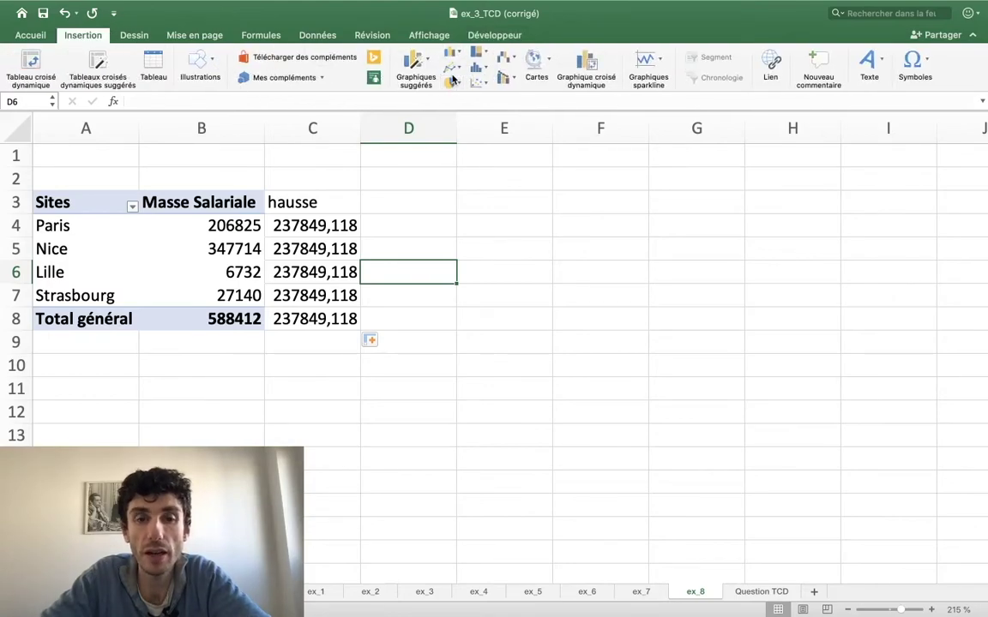
{"action": "left_click", "coordinate": [452, 79]}
{"action": "left_click", "coordinate": [476, 144]}
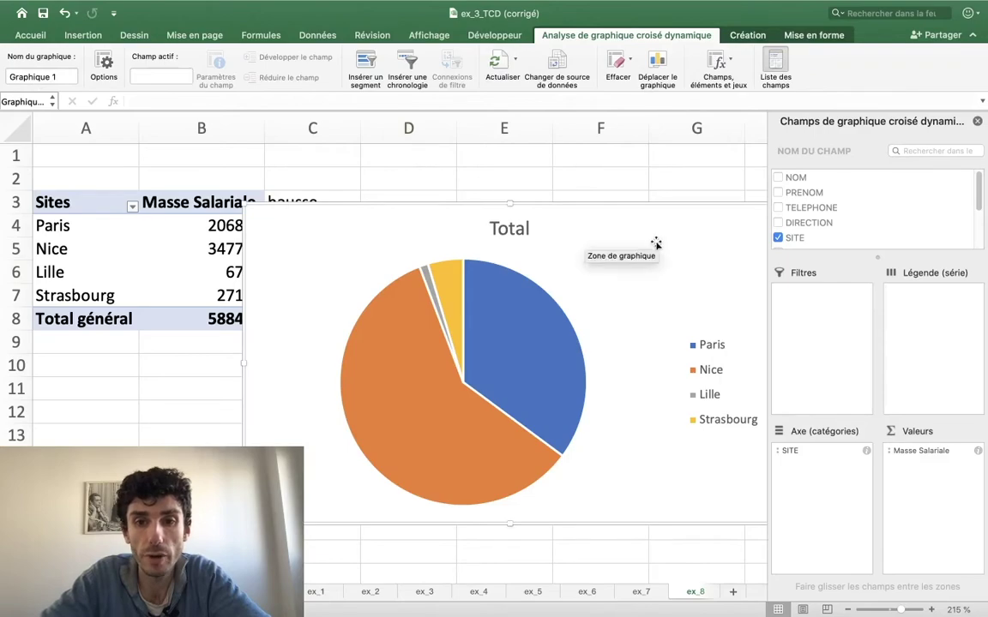
{"action": "key", "text": "Delete"}
{"action": "left_click", "coordinate": [633, 231]}
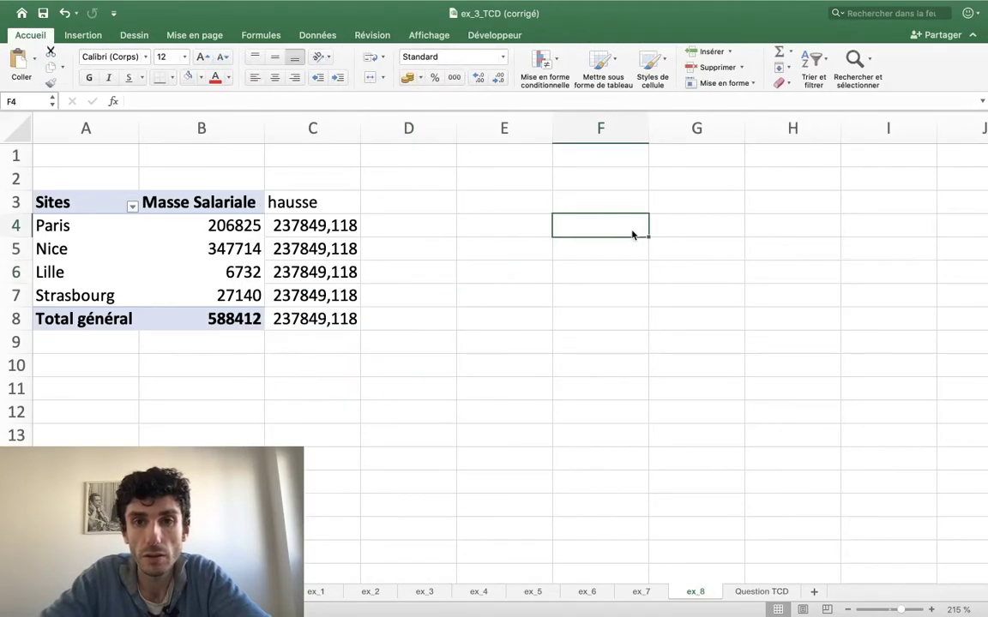
{"action": "left_click", "coordinate": [179, 248]}
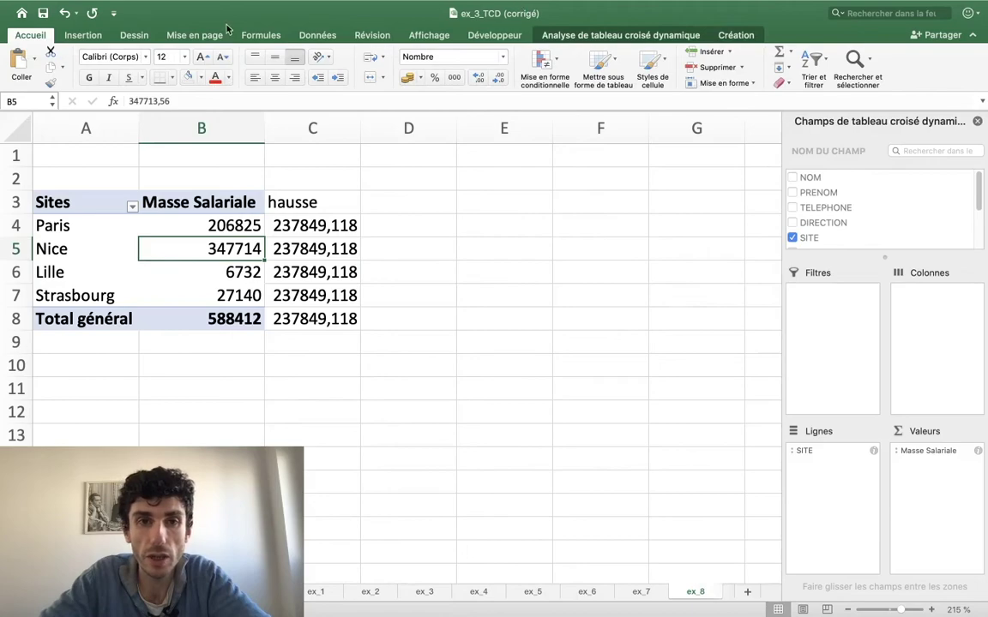
{"action": "left_click", "coordinate": [588, 36]}
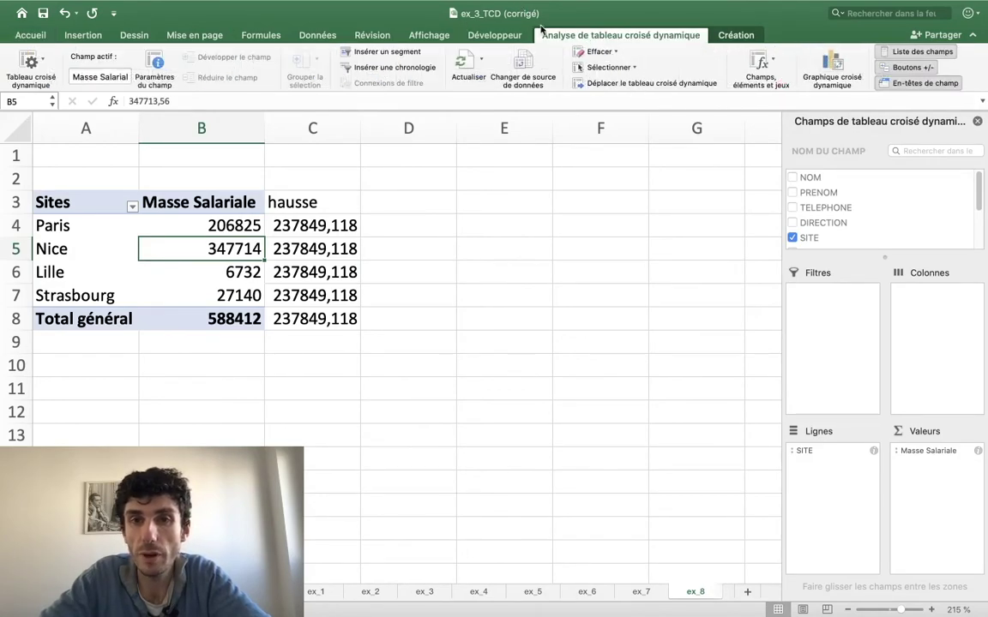
{"action": "left_click", "coordinate": [828, 69]}
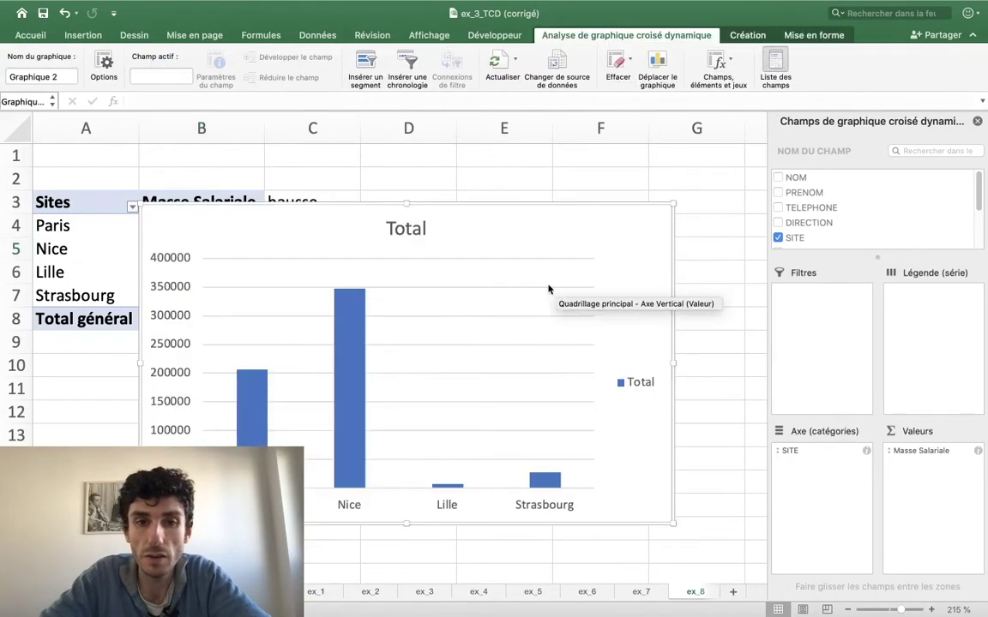
{"action": "left_click_drag", "start_coordinate": [615, 358], "coordinate": [567, 333]}
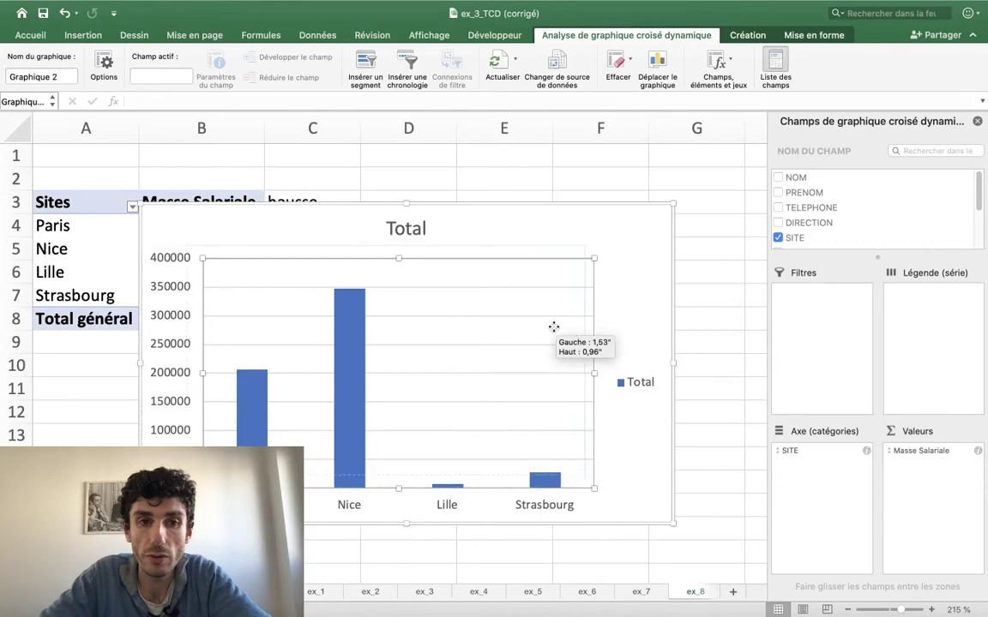
{"action": "left_click_drag", "start_coordinate": [567, 333], "coordinate": [551, 331]}
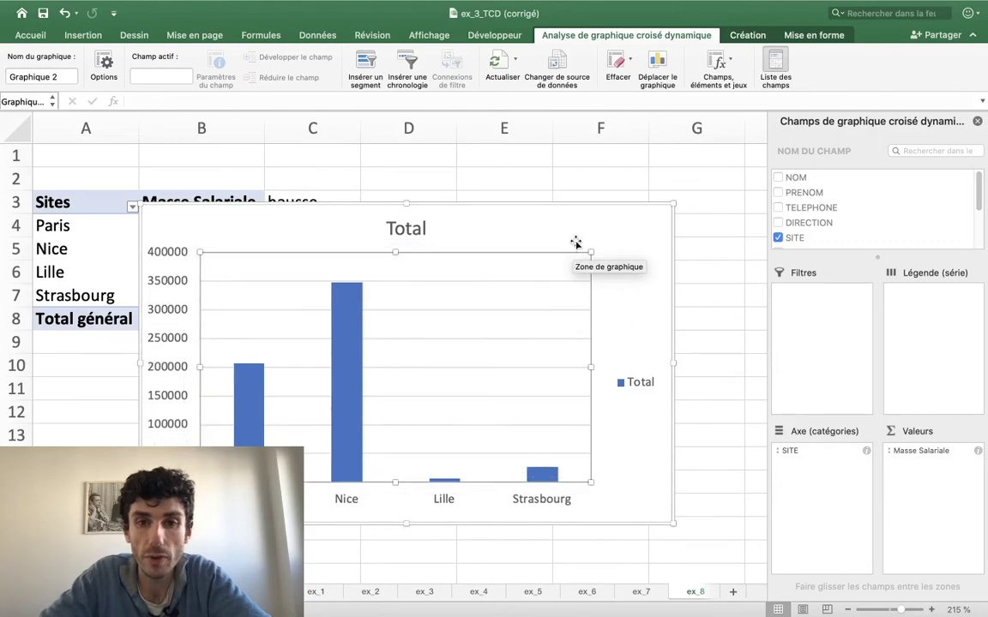
{"action": "key", "text": "Delete"}
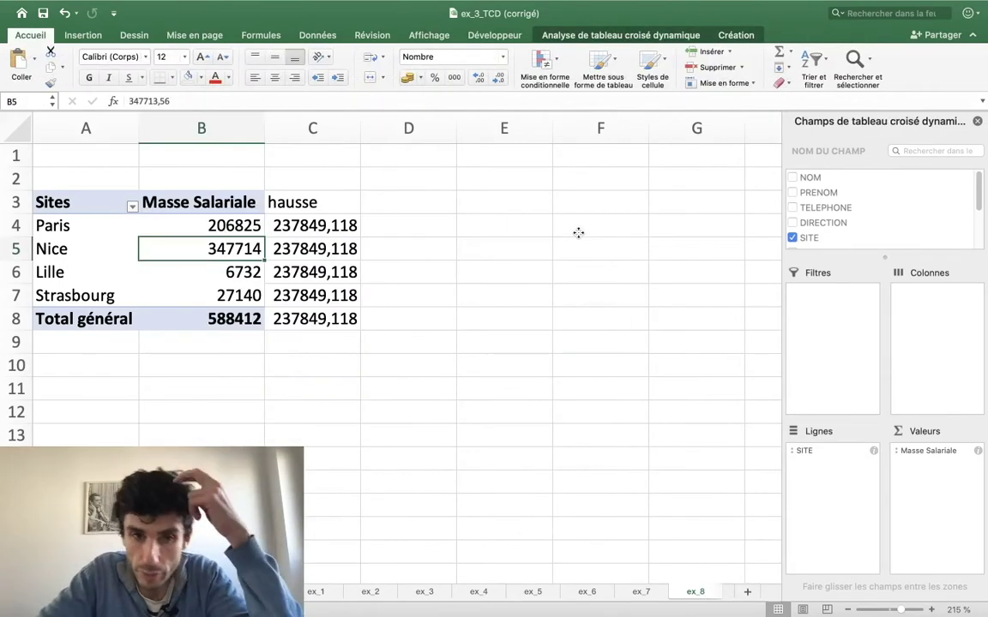
{"action": "left_click", "coordinate": [301, 202]}
Change C4's forecast formula to reference Paris's salary mass as $B$4
{"action": "left_click", "coordinate": [296, 225]}
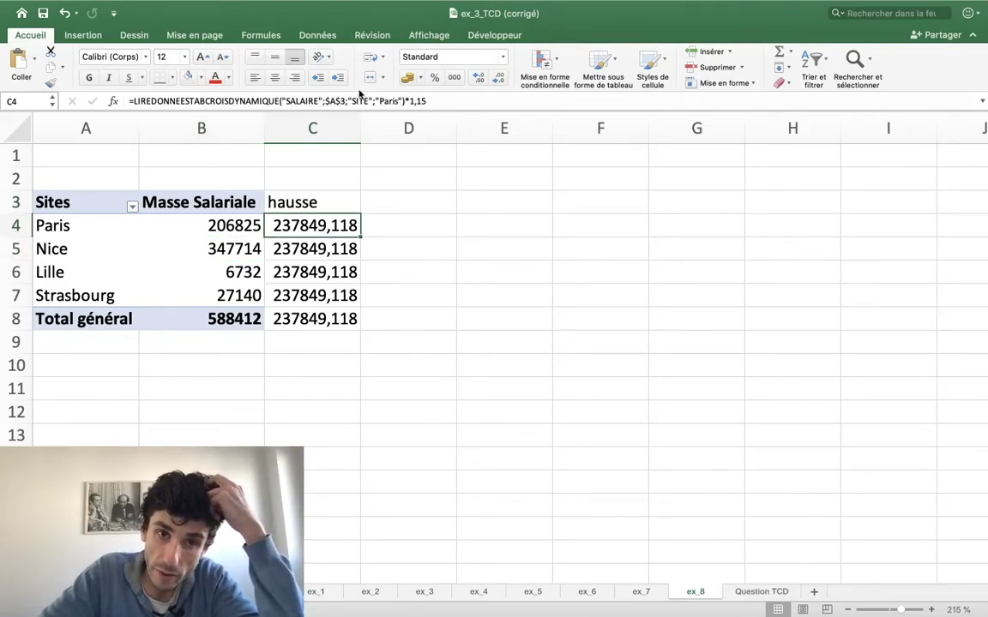
{"action": "left_click", "coordinate": [397, 100]}
{"action": "key", "text": "Return"}
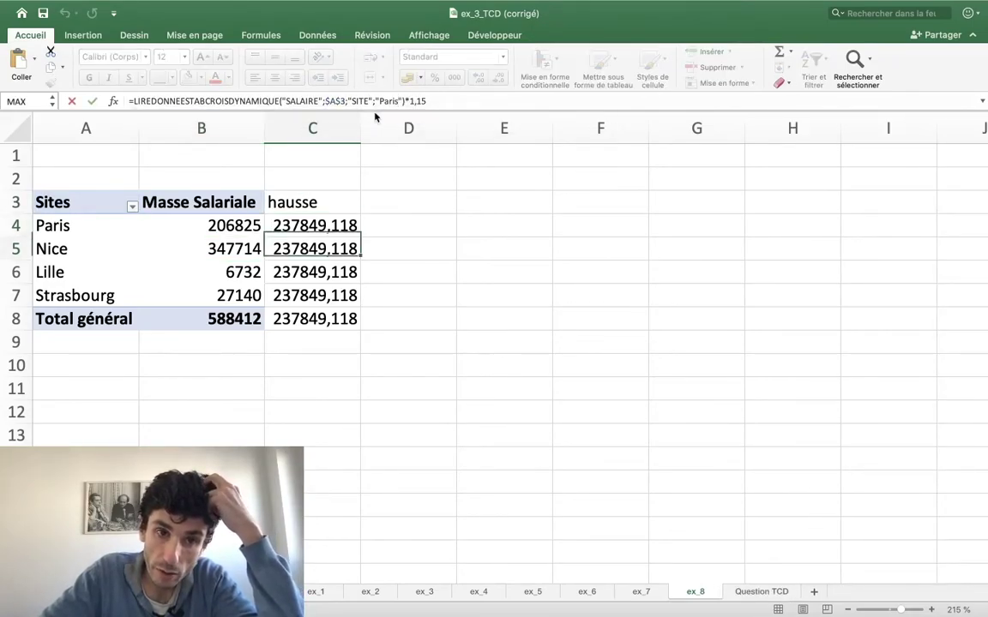
{"action": "left_click", "coordinate": [310, 224]}
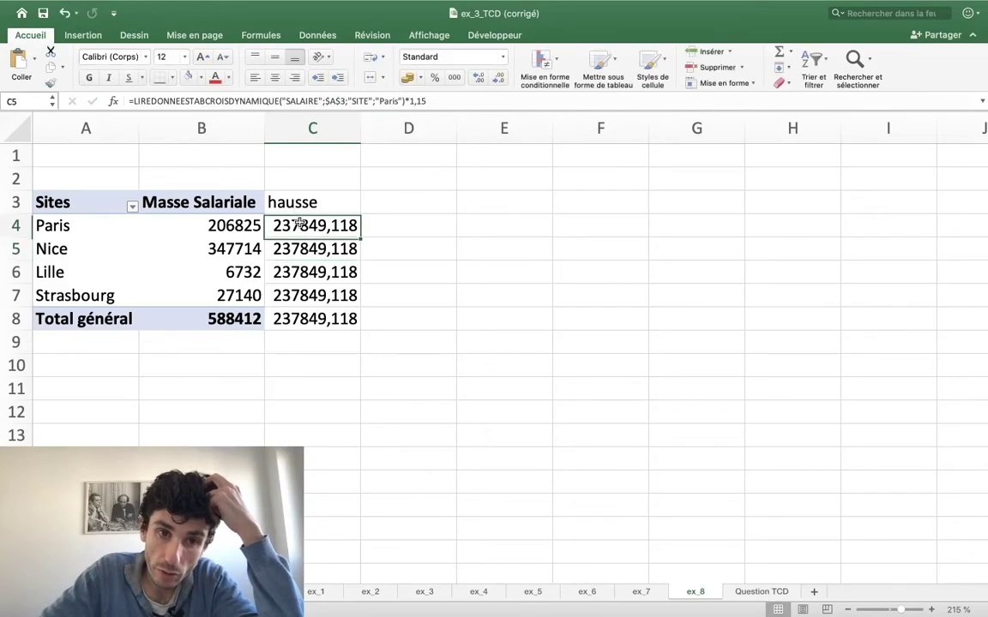
{"action": "left_click", "coordinate": [440, 102]}
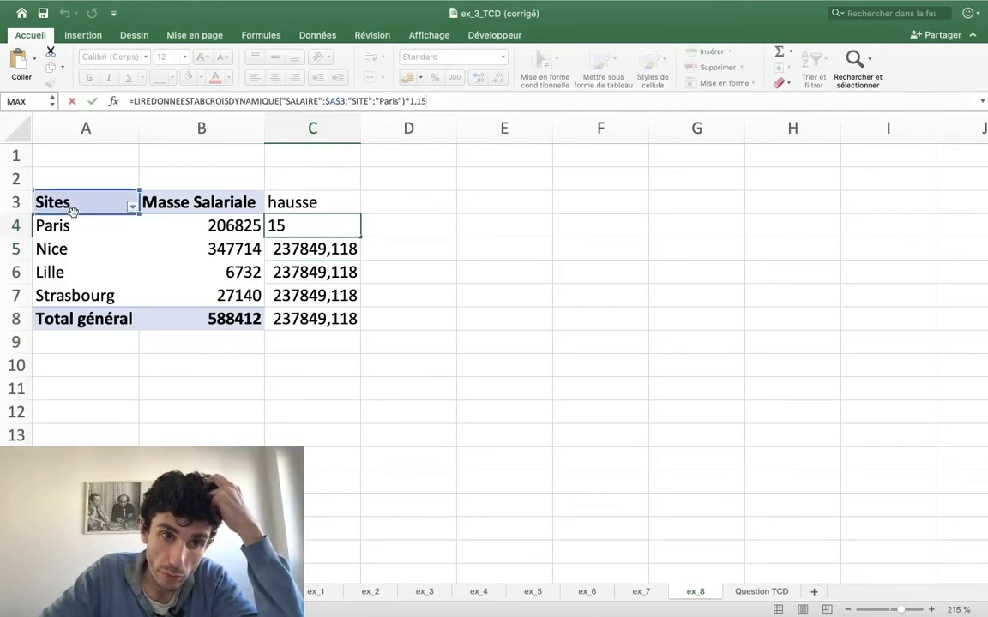
{"action": "left_click", "coordinate": [202, 249]}
{"action": "left_click", "coordinate": [202, 235]}
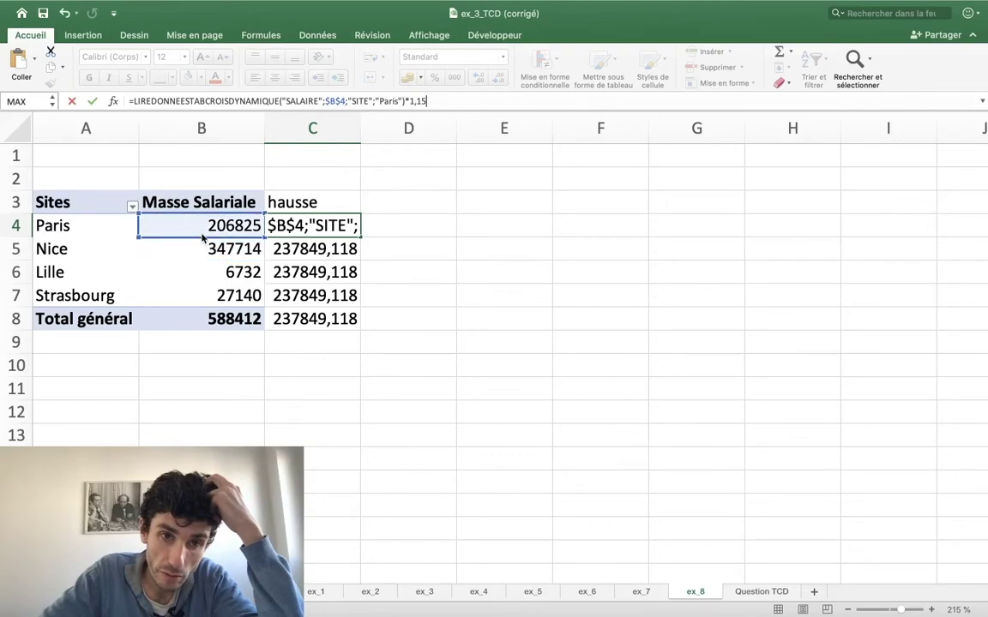
{"action": "key", "text": "Return"}
{"action": "left_click", "coordinate": [334, 232]}
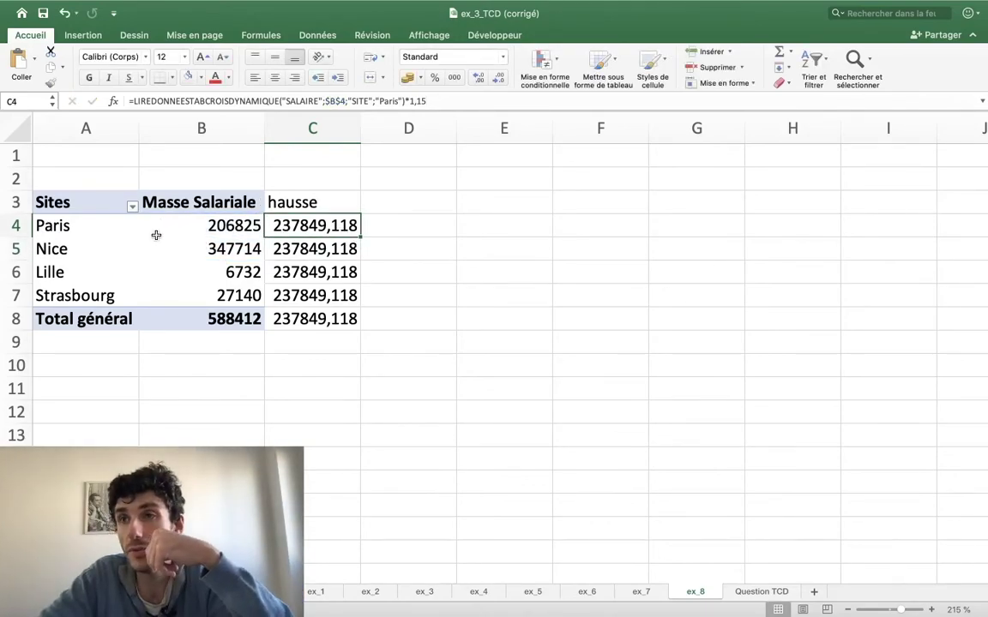
Delete the hausse entries in C3:C8
{"action": "left_click_drag", "start_coordinate": [304, 204], "coordinate": [311, 346]}
{"action": "key", "text": "Delete"}
{"action": "left_click_drag", "start_coordinate": [343, 291], "coordinate": [330, 345]}
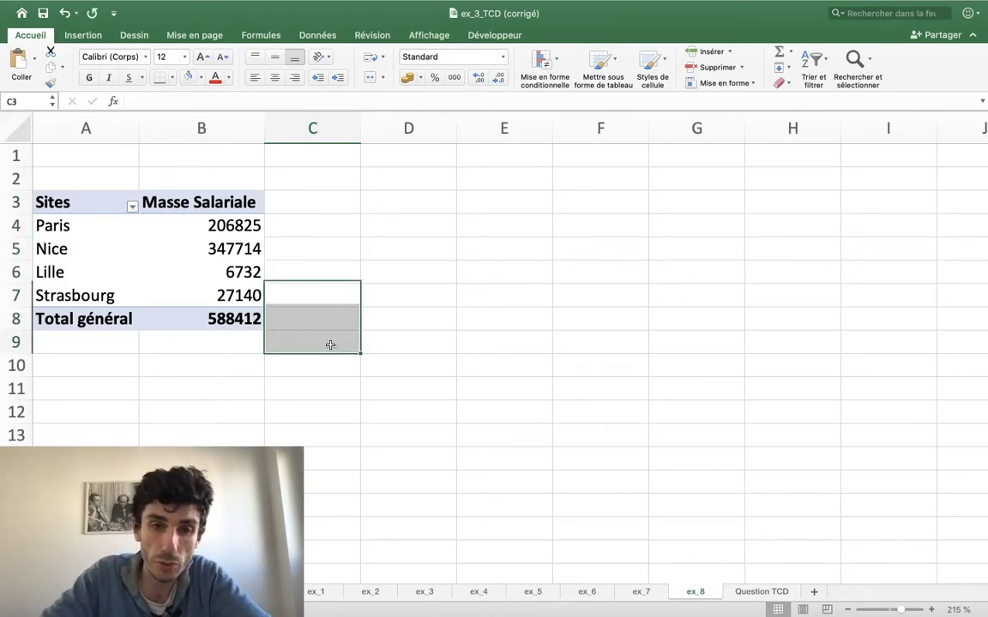
{"action": "left_click", "coordinate": [330, 345]}
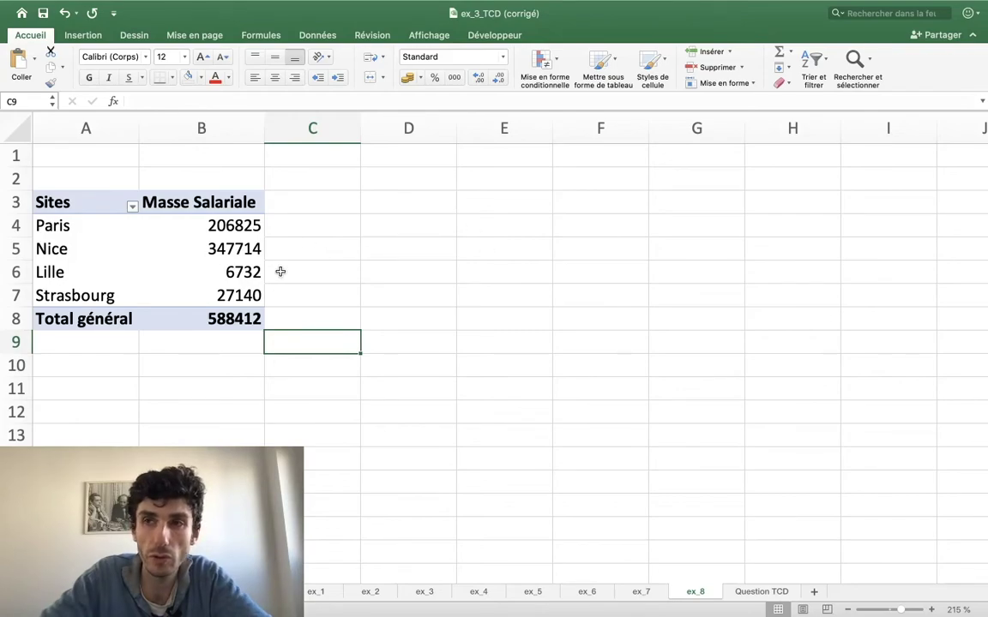
{"action": "left_click", "coordinate": [255, 319]}
{"action": "left_click", "coordinate": [204, 249]}
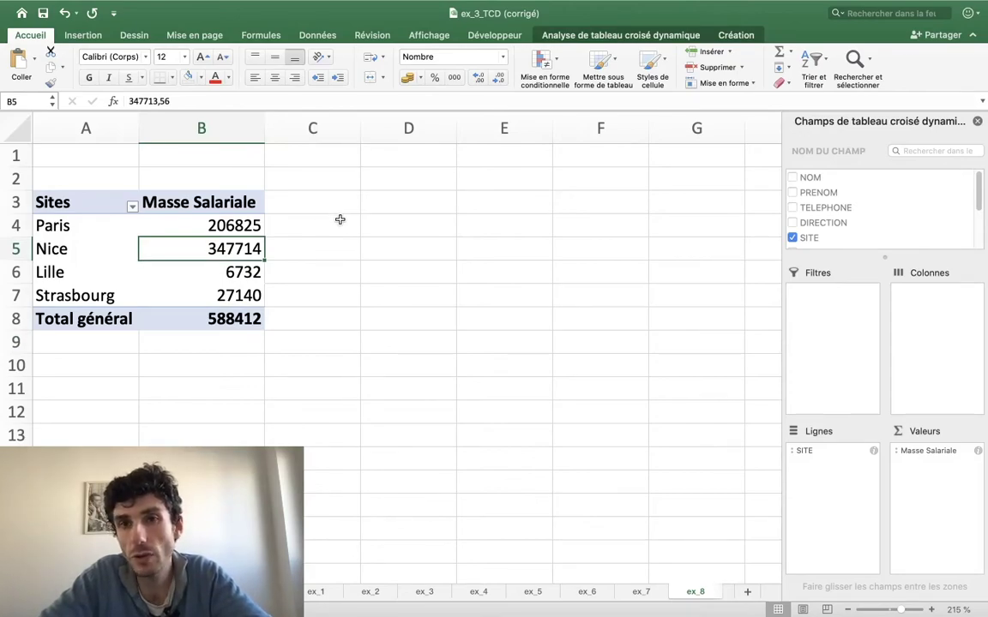
{"action": "left_click", "coordinate": [598, 34]}
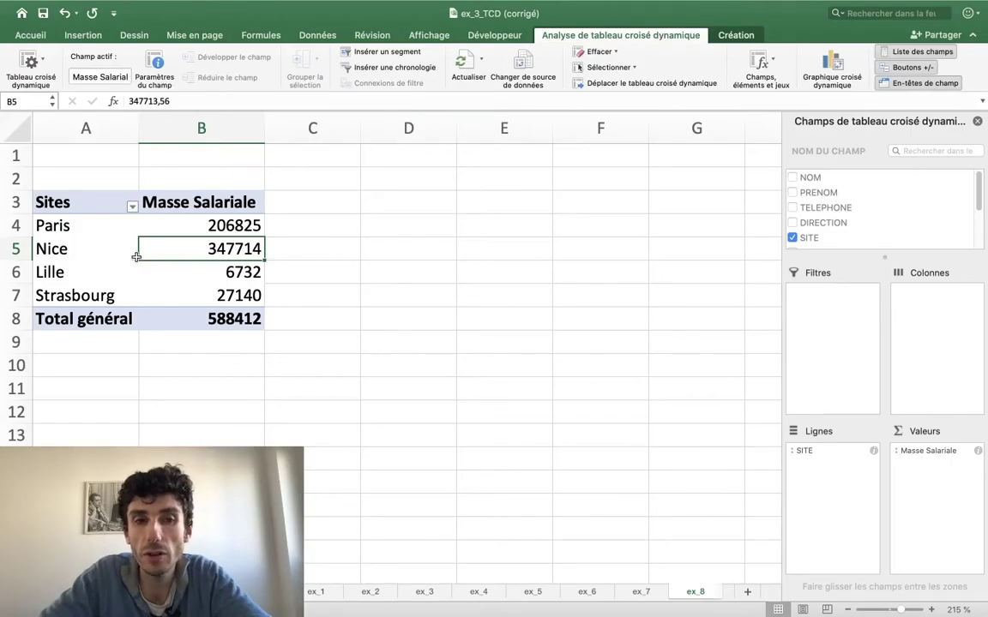
{"action": "scroll", "coordinate": [830, 212], "scroll_direction": "down", "scroll_amount": 3}
{"action": "scroll", "coordinate": [830, 212], "scroll_direction": "up", "scroll_amount": 3}
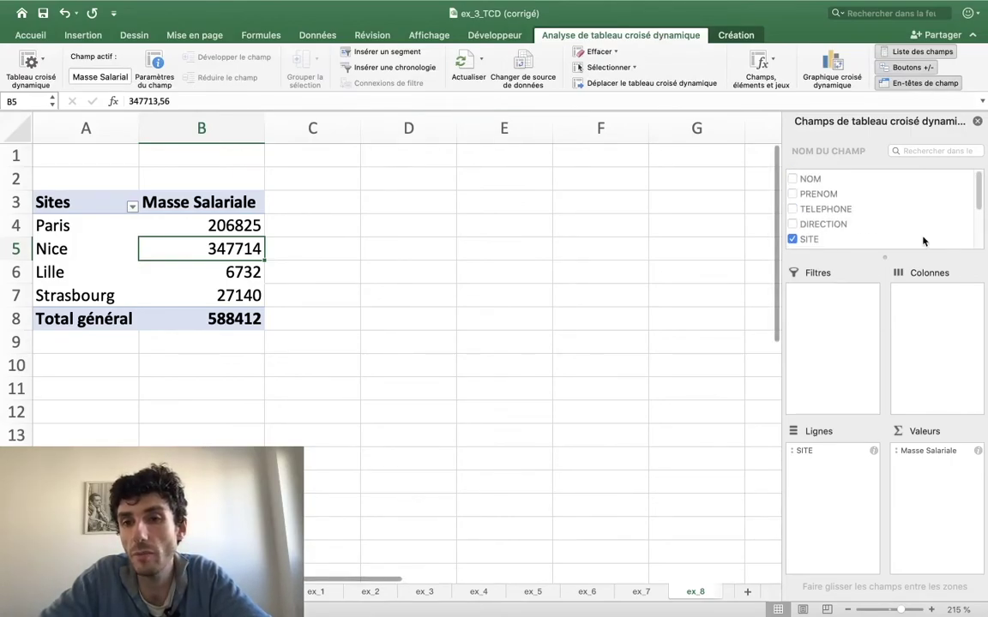
{"action": "key", "text": "ctrl+Left"}
{"action": "key", "text": "ctrl+Right"}
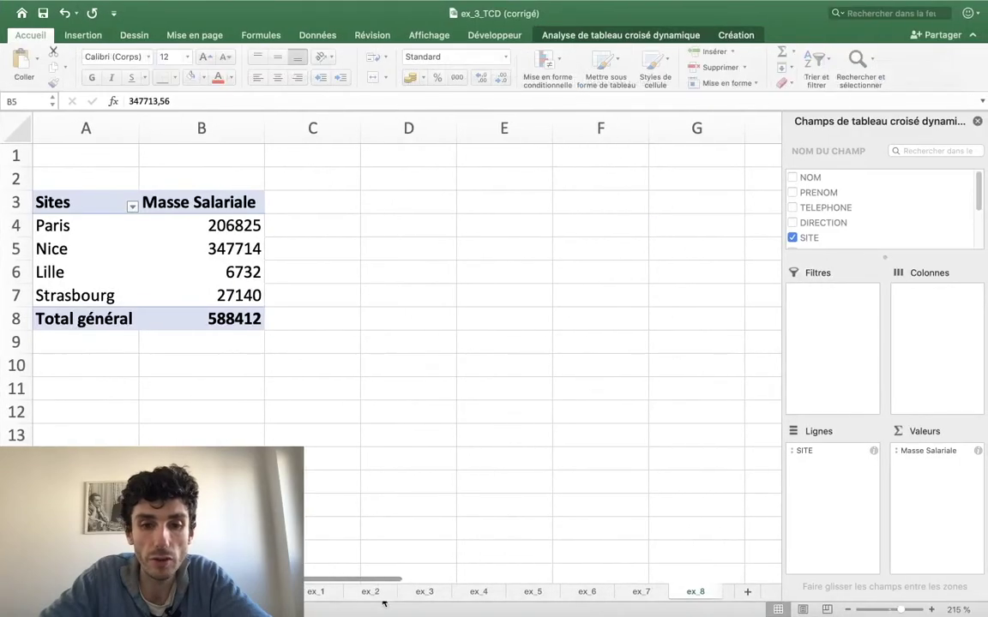
{"action": "key", "text": "ctrl+Page_Up"}
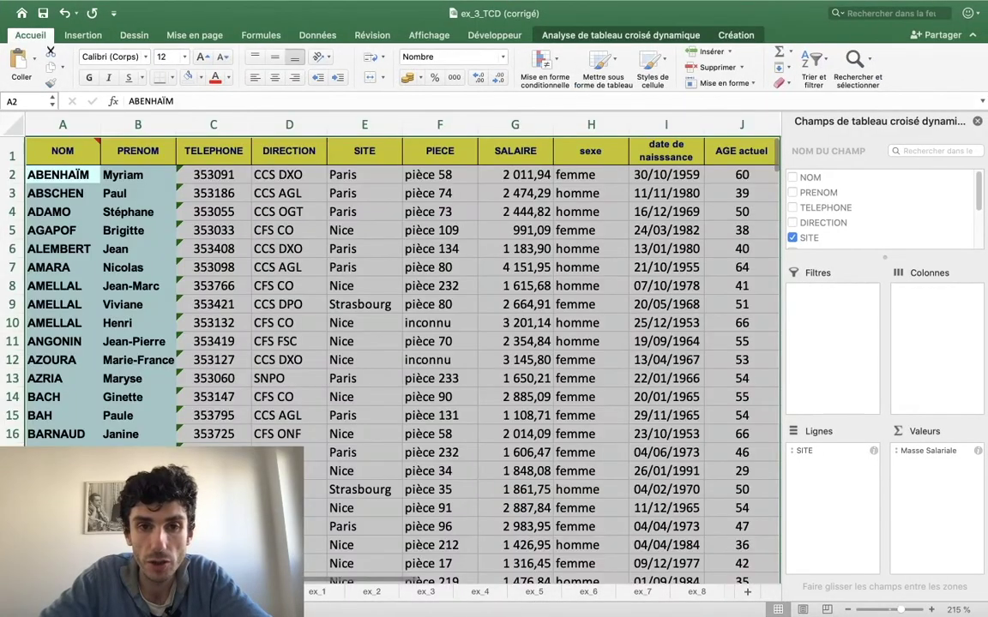
{"action": "scroll", "coordinate": [466, 426], "scroll_direction": "right", "scroll_amount": 2}
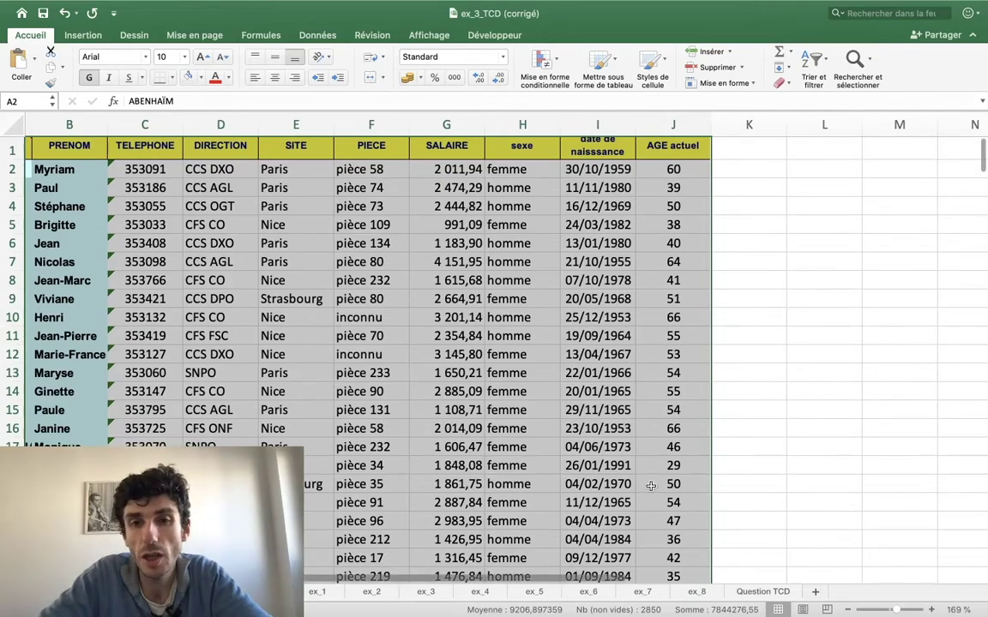
{"action": "scroll", "coordinate": [651, 362], "scroll_direction": "up", "scroll_amount": 1}
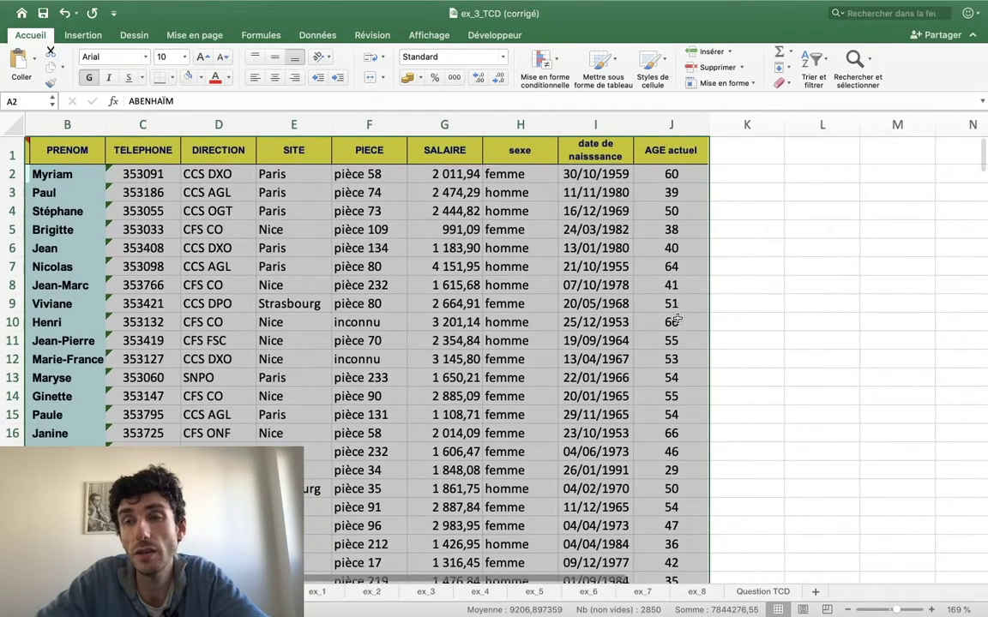
{"action": "scroll", "coordinate": [386, 229], "scroll_direction": "left", "scroll_amount": 2}
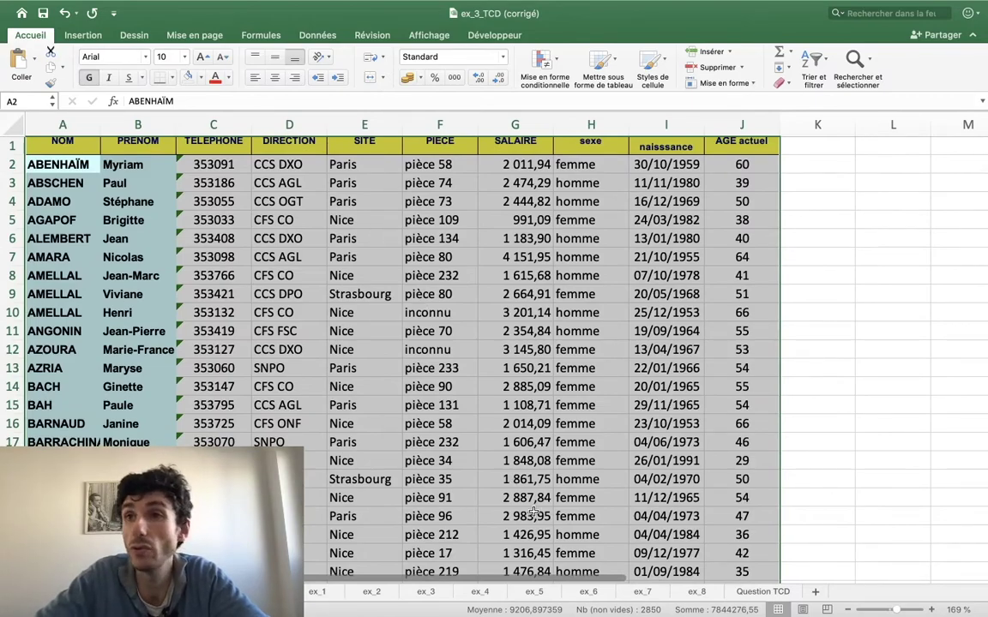
{"action": "left_click", "coordinate": [763, 591]}
{"action": "left_click", "coordinate": [696, 591]}
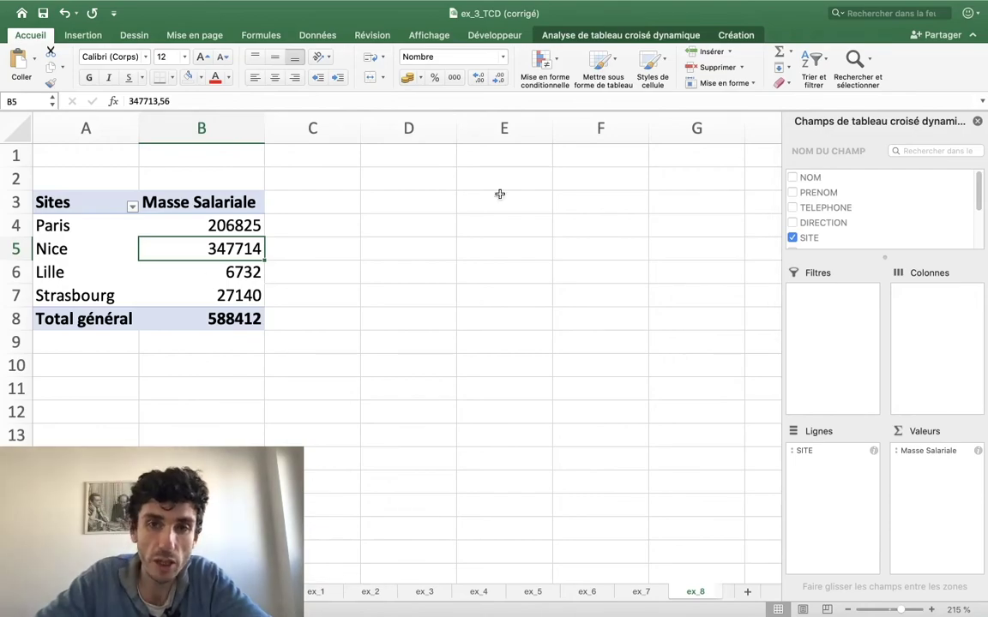
Show the Champs, éléments et jeux options from the pivot table analysis tools
{"action": "left_click", "coordinate": [617, 31]}
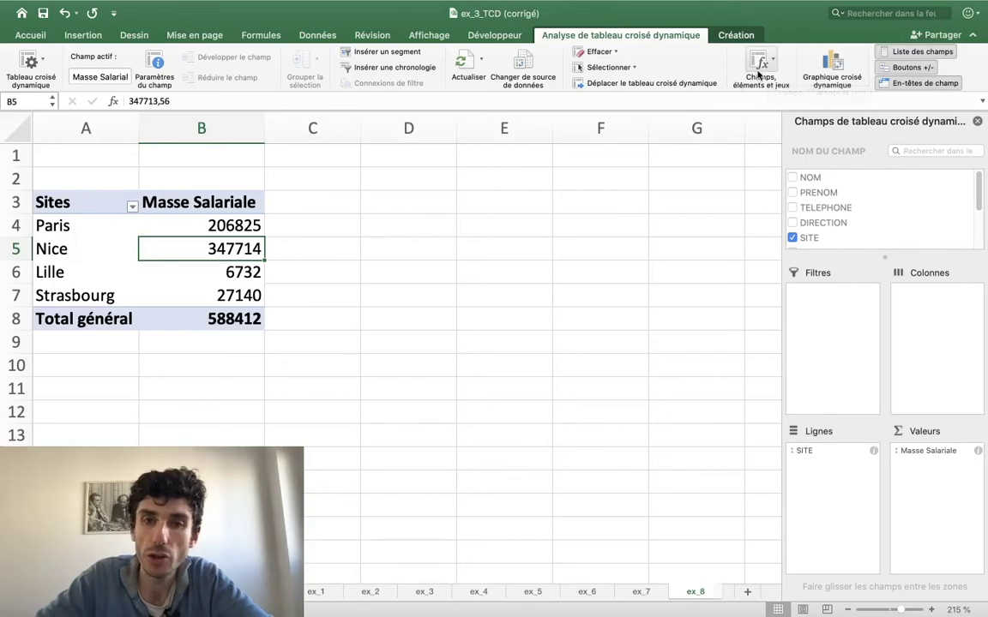
{"action": "left_click", "coordinate": [771, 60]}
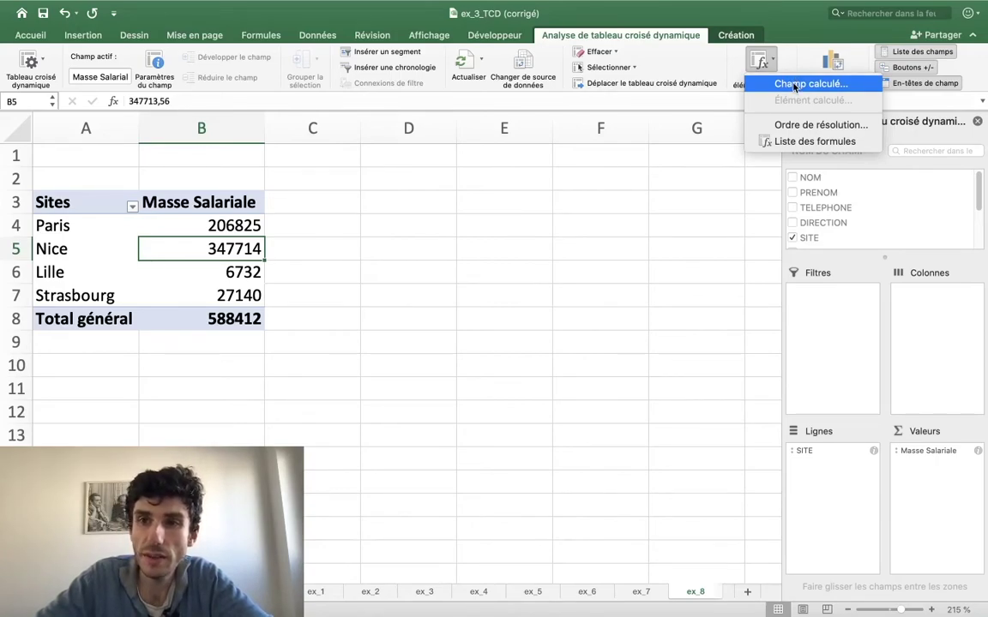
Start a new calculated field named prévision
{"action": "left_click", "coordinate": [794, 85]}
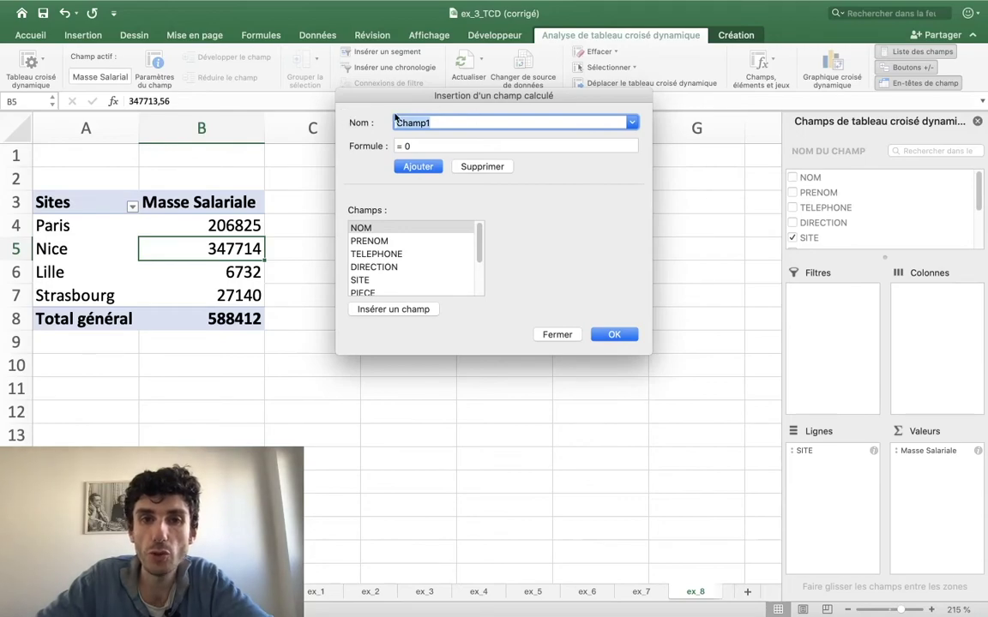
{"action": "key", "text": "BackSpace"}
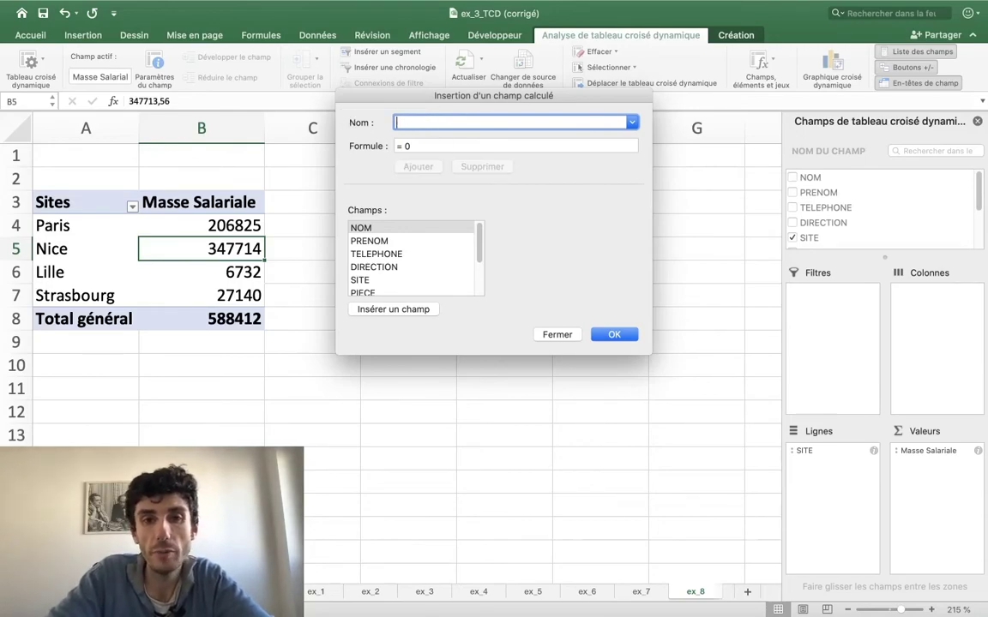
{"action": "type", "text": "prévisi"}
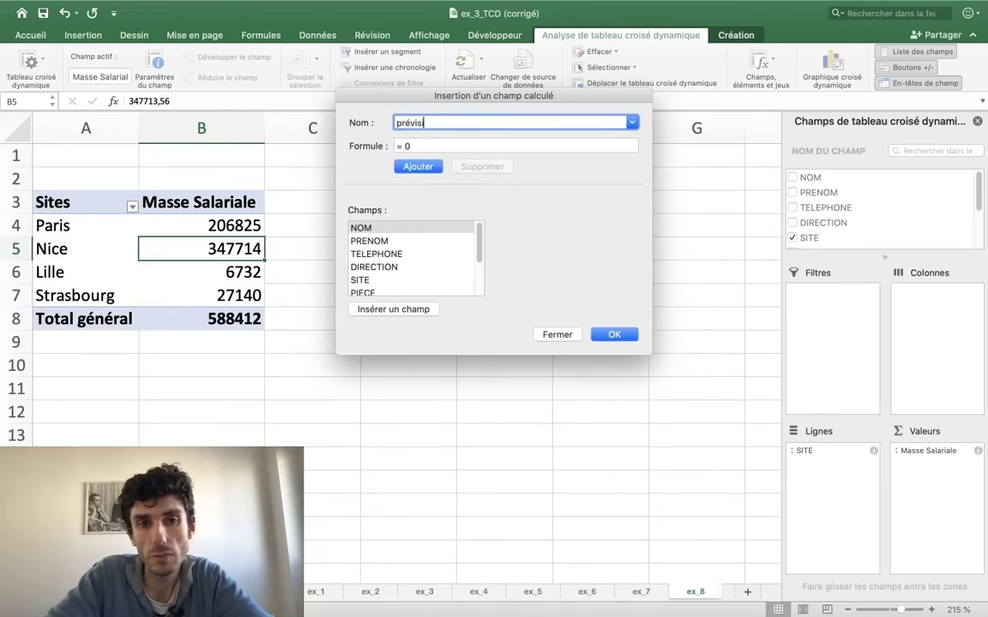
{"action": "type", "text": "on"}
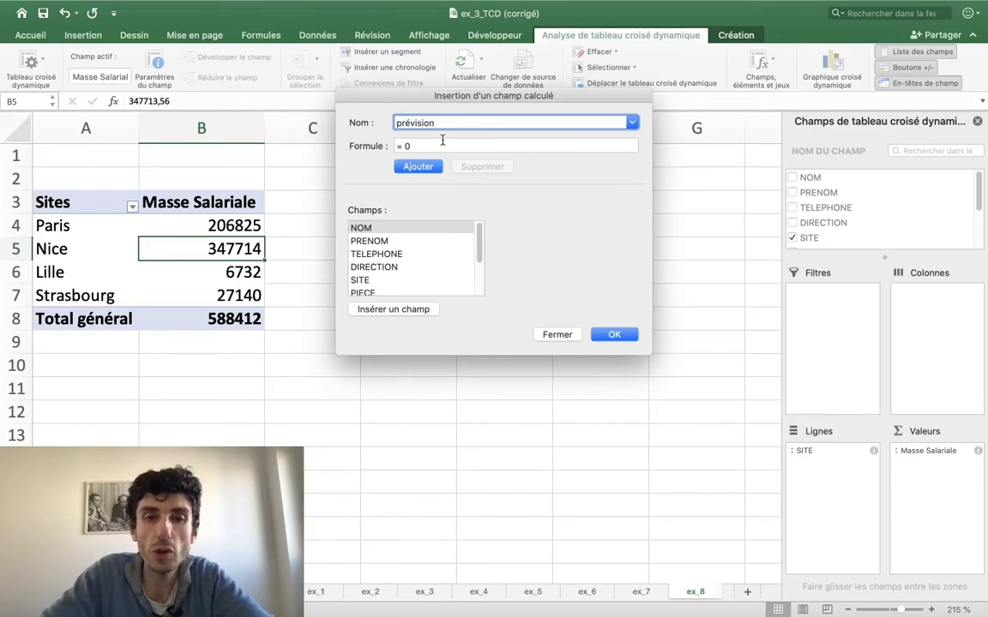
{"action": "left_click", "coordinate": [440, 147]}
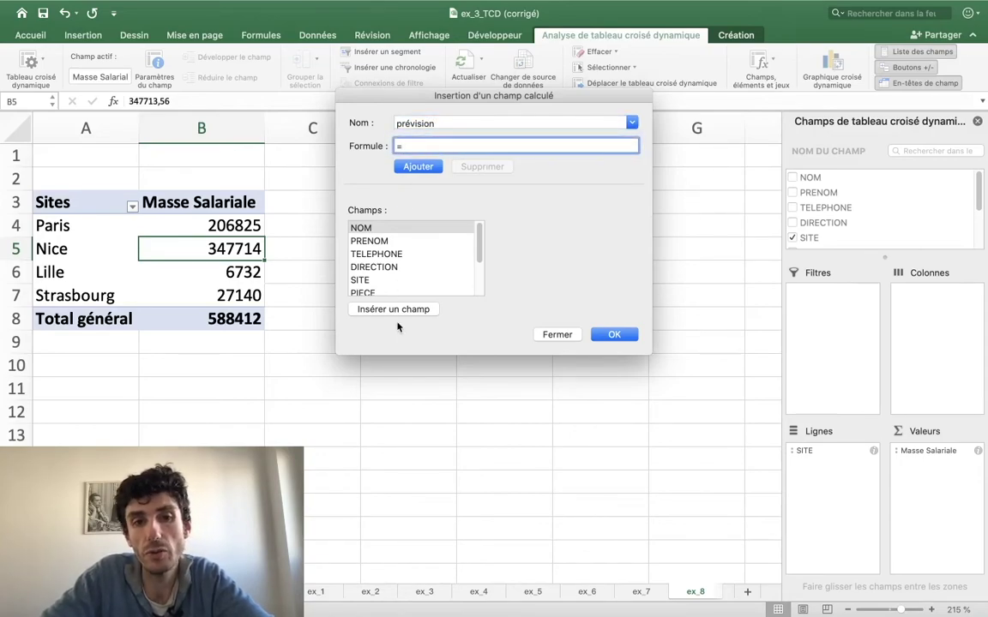
Define prévision as = SALAIRE * 1,15 and add it to the field list
{"action": "scroll", "coordinate": [369, 257], "scroll_direction": "down", "scroll_amount": 2}
{"action": "scroll", "coordinate": [368, 257], "scroll_direction": "down", "scroll_amount": 3}
{"action": "scroll", "coordinate": [366, 265], "scroll_direction": "up", "scroll_amount": 5}
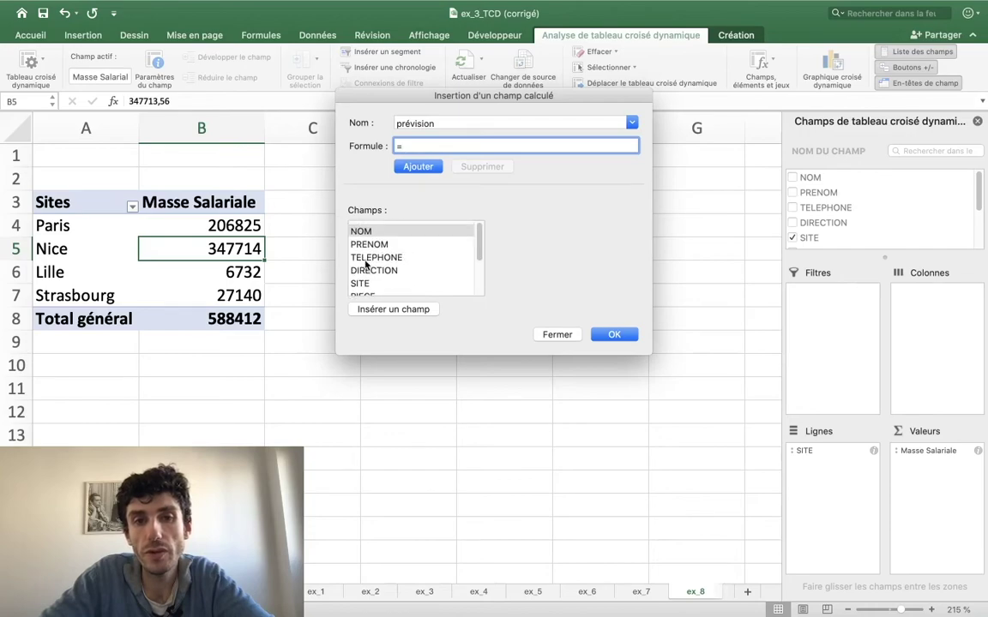
{"action": "scroll", "coordinate": [369, 253], "scroll_direction": "down", "scroll_amount": 2}
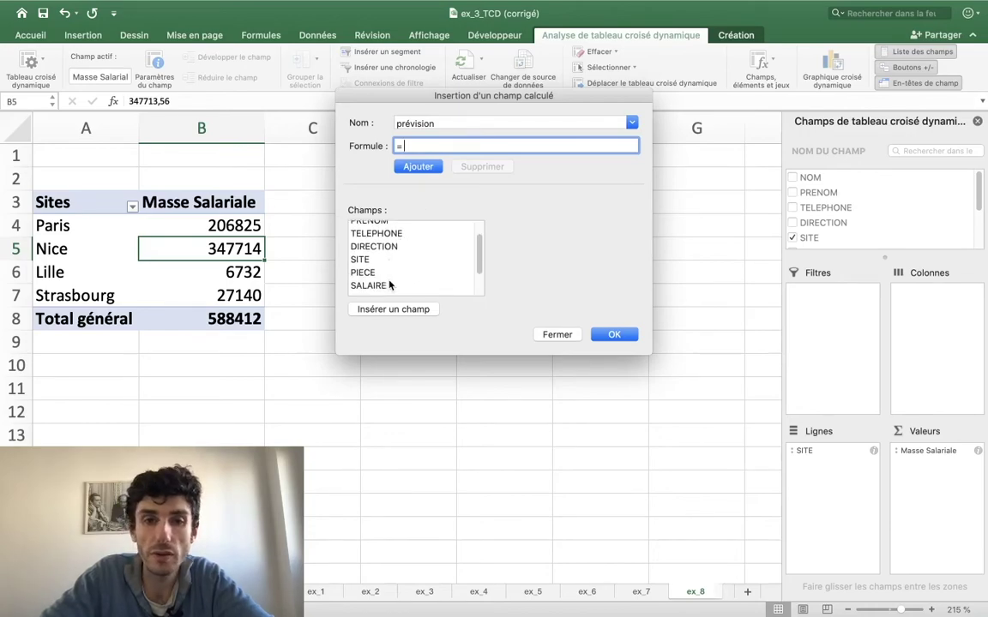
{"action": "scroll", "coordinate": [368, 253], "scroll_direction": "down", "scroll_amount": 2}
{"action": "double_click", "coordinate": [368, 252]}
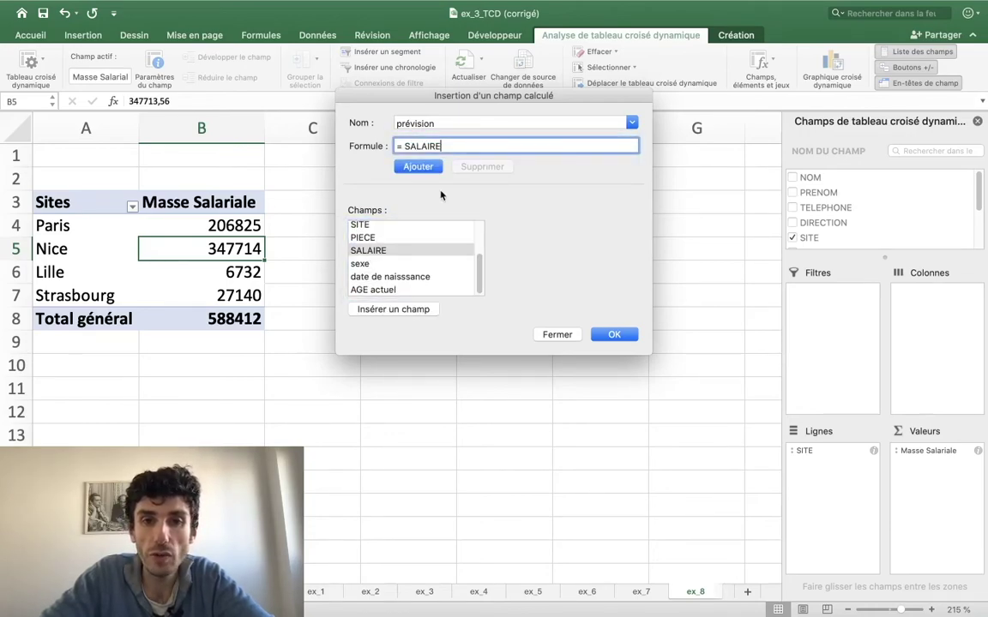
{"action": "type", "text": "*"}
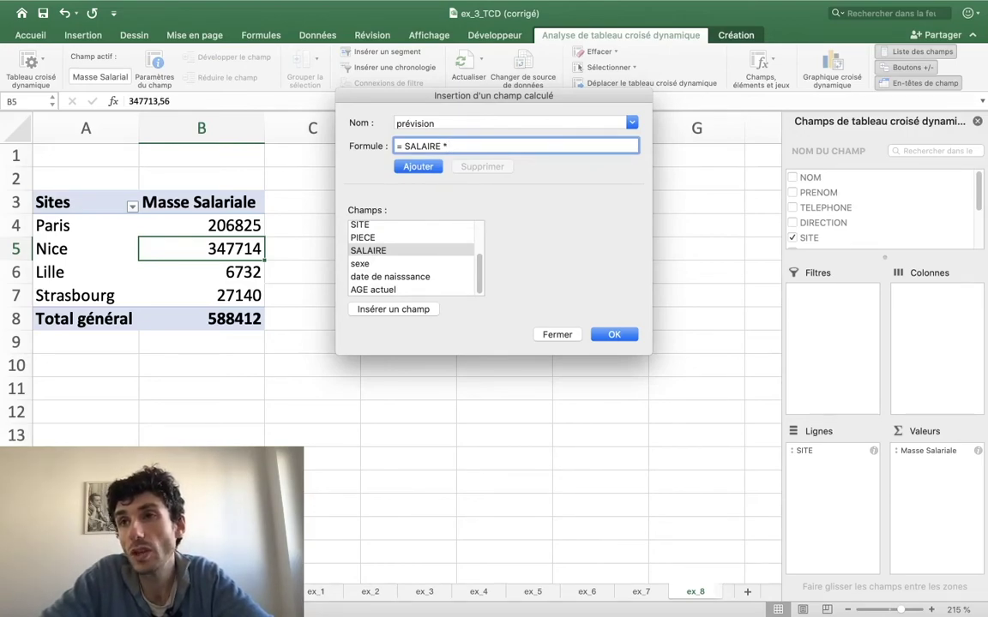
{"action": "type", "text": " 1,1"}
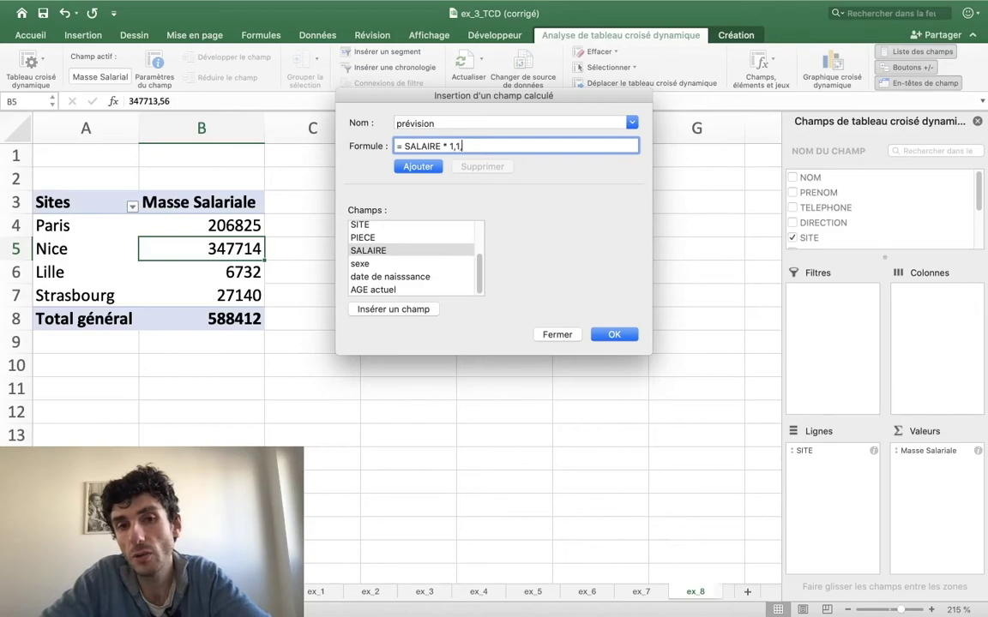
{"action": "type", "text": "5"}
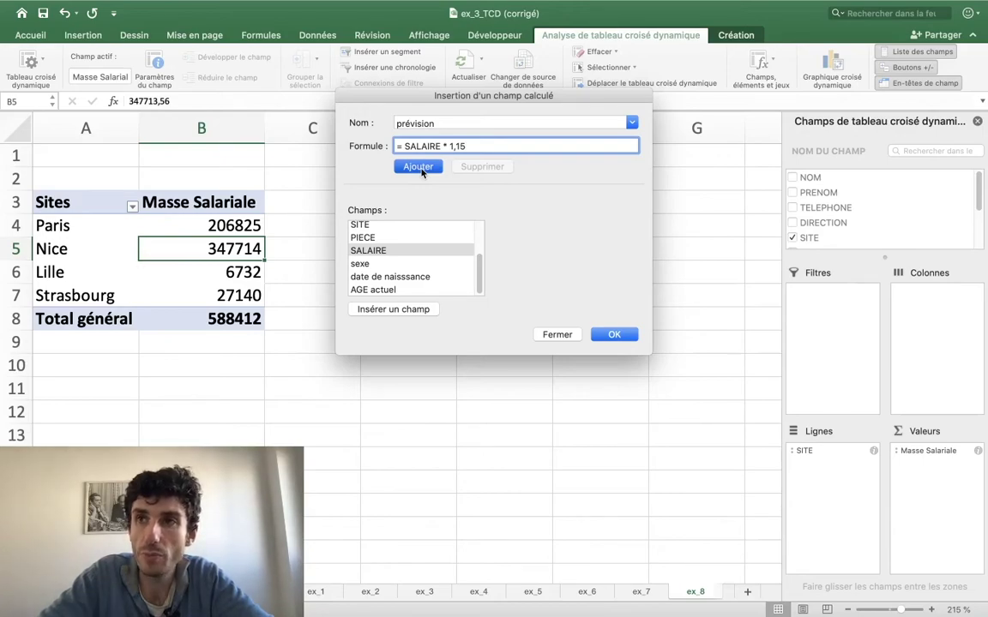
{"action": "left_click", "coordinate": [421, 171]}
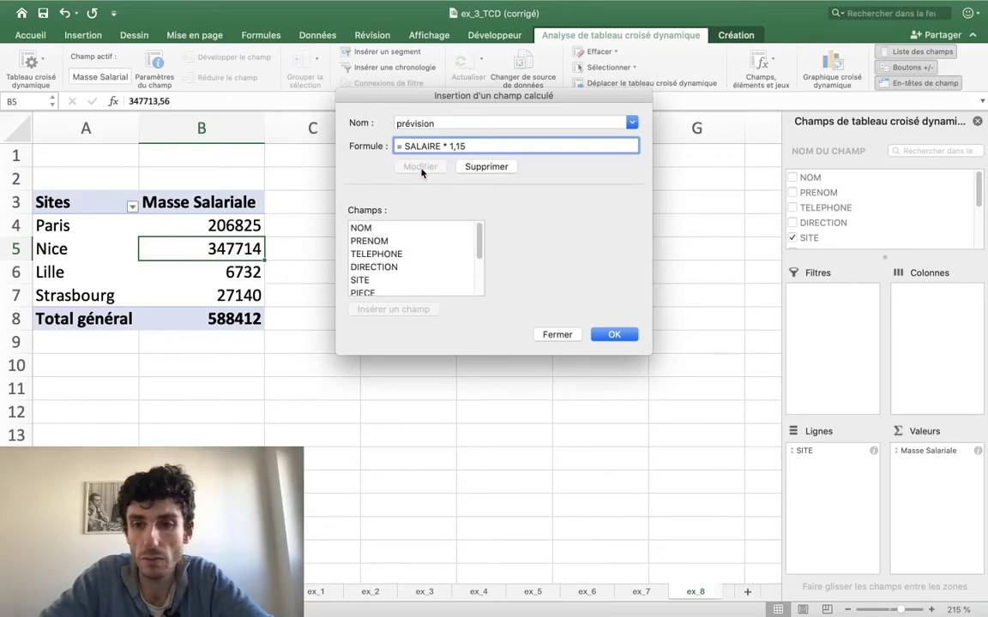
{"action": "scroll", "coordinate": [446, 265], "scroll_direction": "down", "scroll_amount": 5}
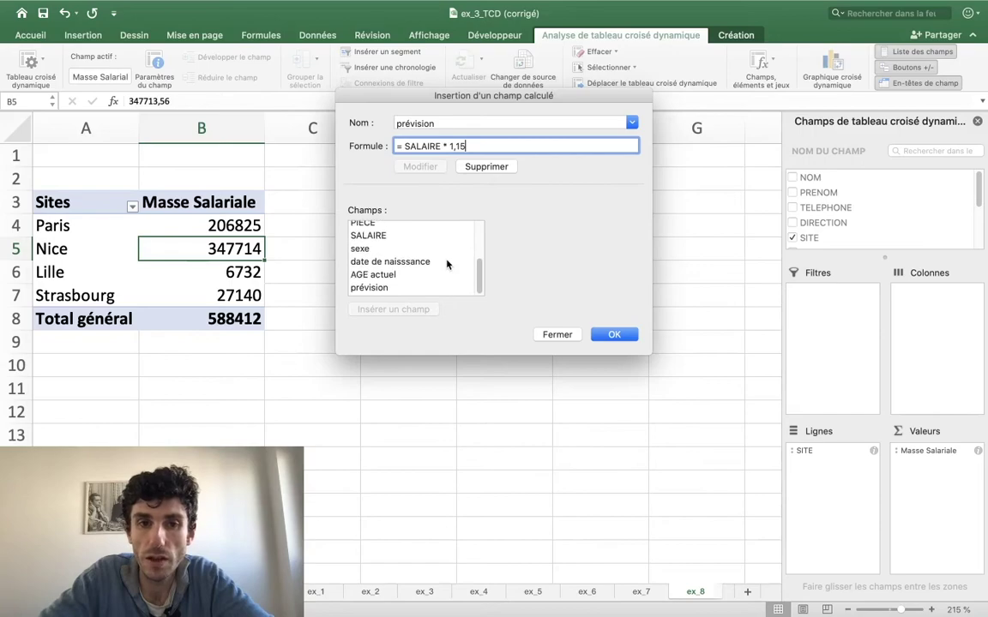
{"action": "scroll", "coordinate": [403, 279], "scroll_direction": "up", "scroll_amount": 5}
{"action": "scroll", "coordinate": [396, 271], "scroll_direction": "down", "scroll_amount": 5}
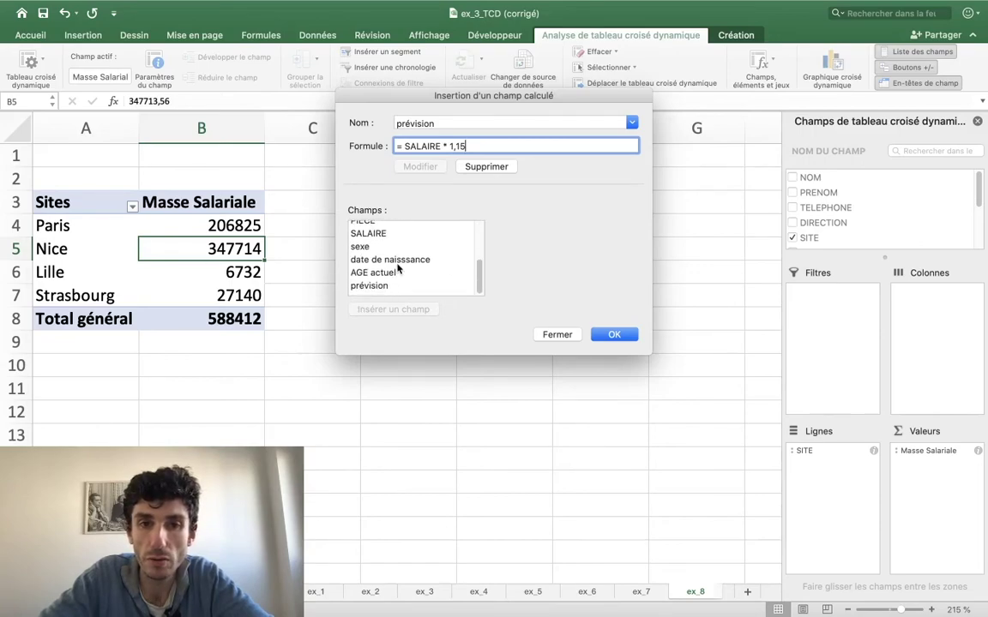
{"action": "left_click", "coordinate": [375, 291]}
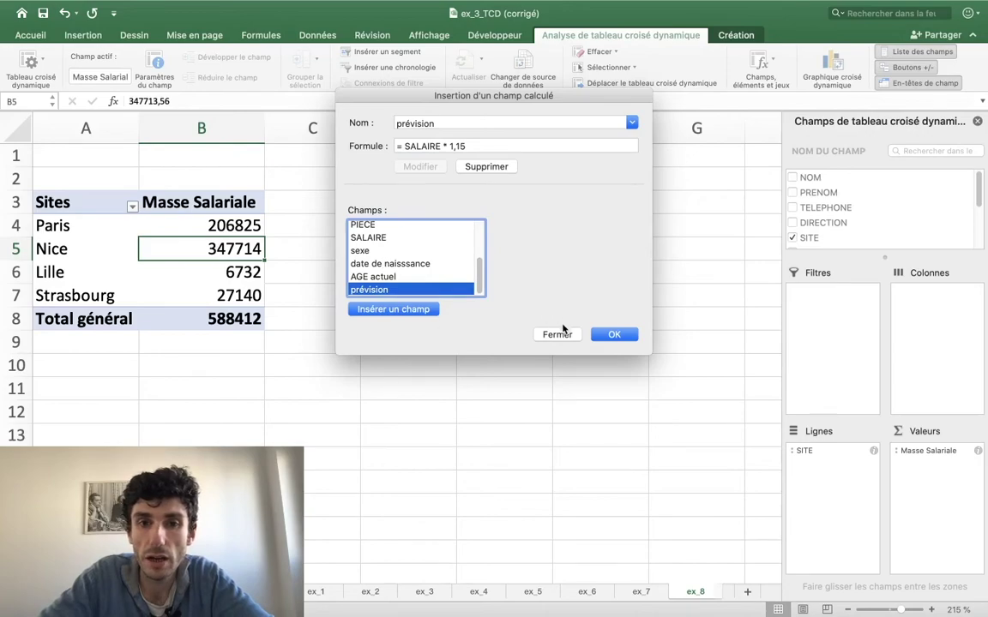
Confirm the prévision field so Somme de prévision appears in the pivot table
{"action": "left_click", "coordinate": [616, 335]}
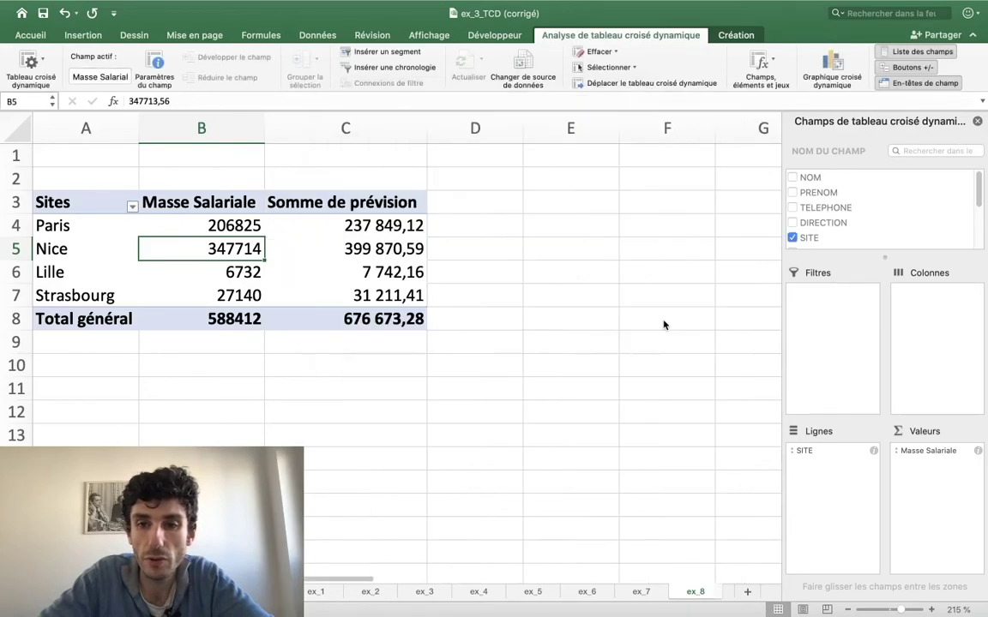
{"action": "scroll", "coordinate": [831, 225], "scroll_direction": "down", "scroll_amount": 5}
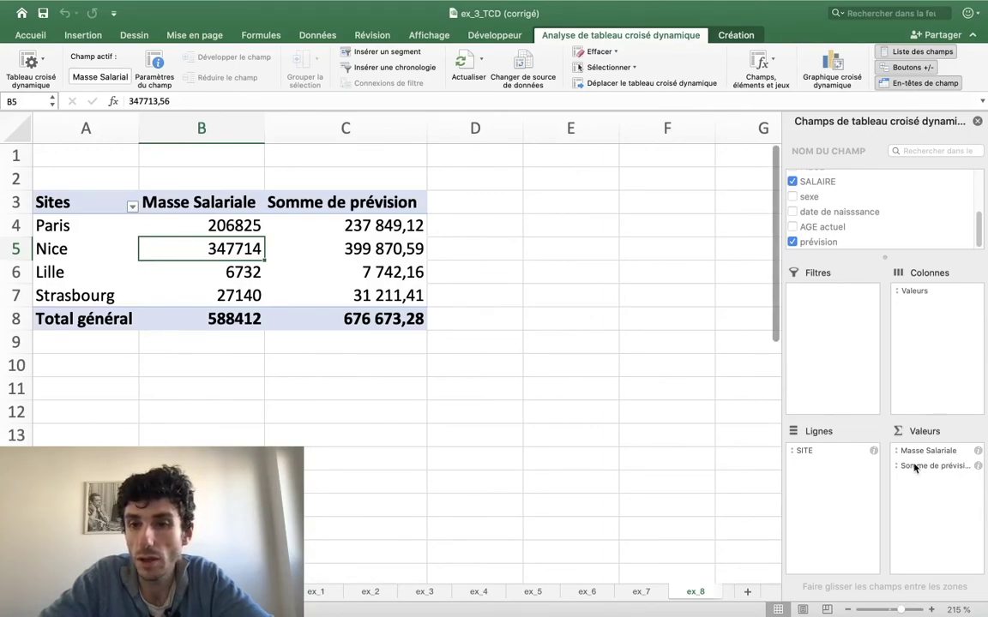
{"action": "left_click", "coordinate": [977, 466]}
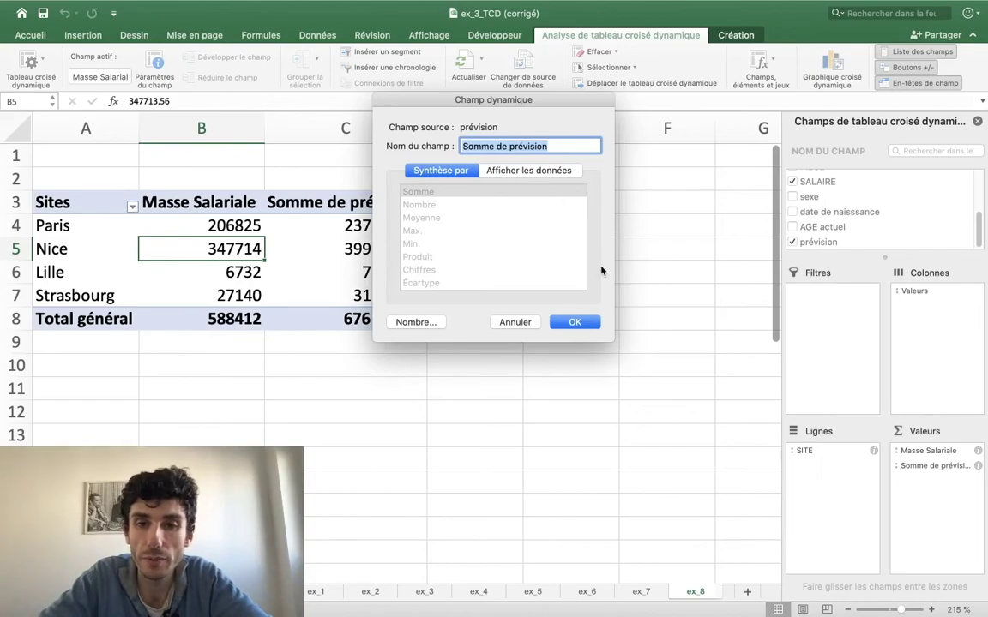
{"action": "left_click", "coordinate": [514, 322]}
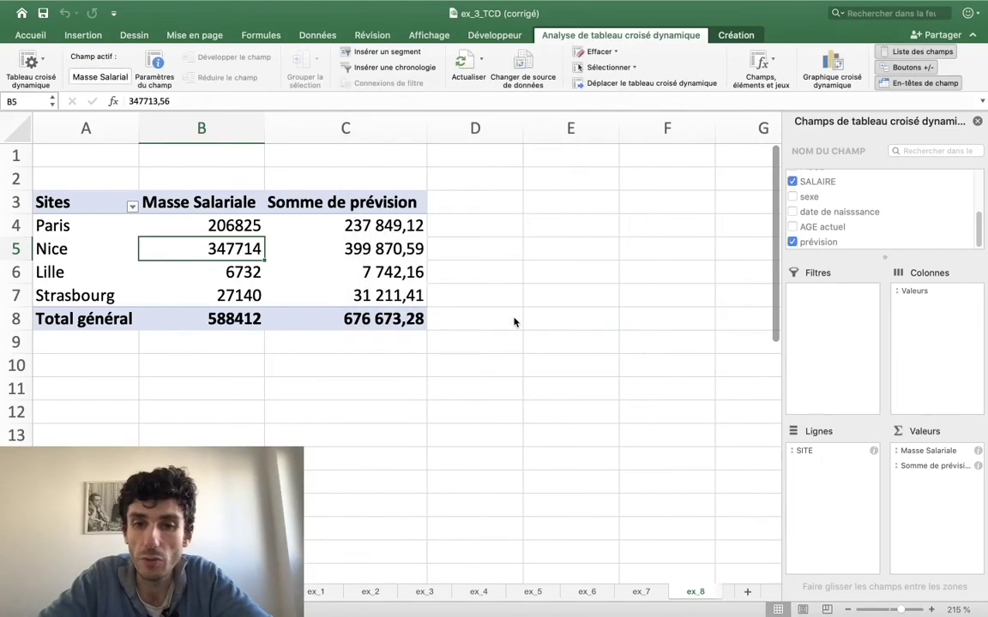
Format Somme de prévision as whole numbers with thousands separators, e.g. 237 849
{"action": "left_click", "coordinate": [975, 467]}
{"action": "left_click", "coordinate": [416, 322]}
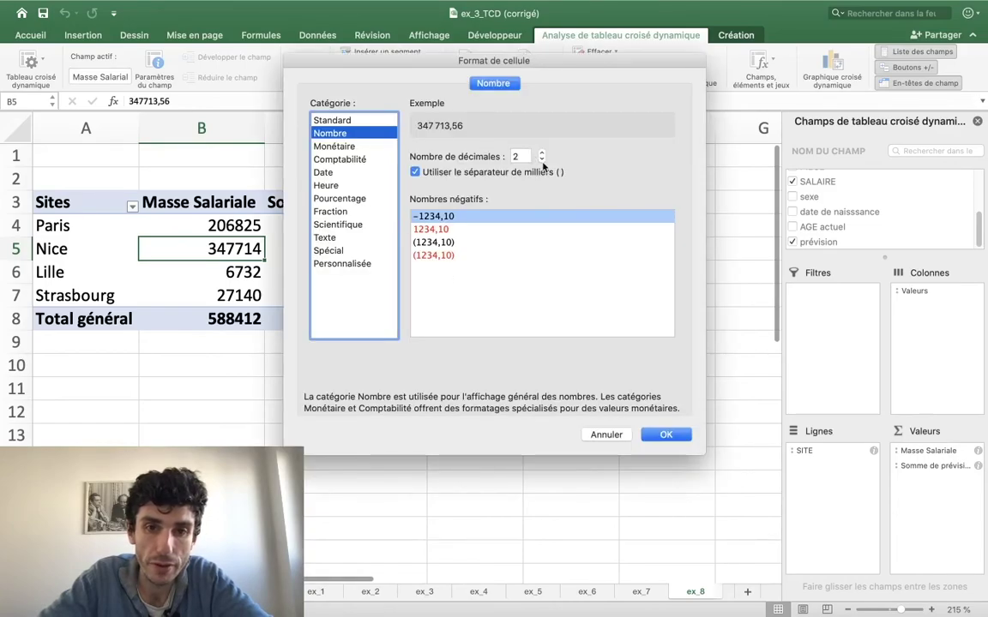
{"action": "left_click", "coordinate": [542, 162]}
{"action": "left_click", "coordinate": [542, 163]}
{"action": "left_click", "coordinate": [683, 436]}
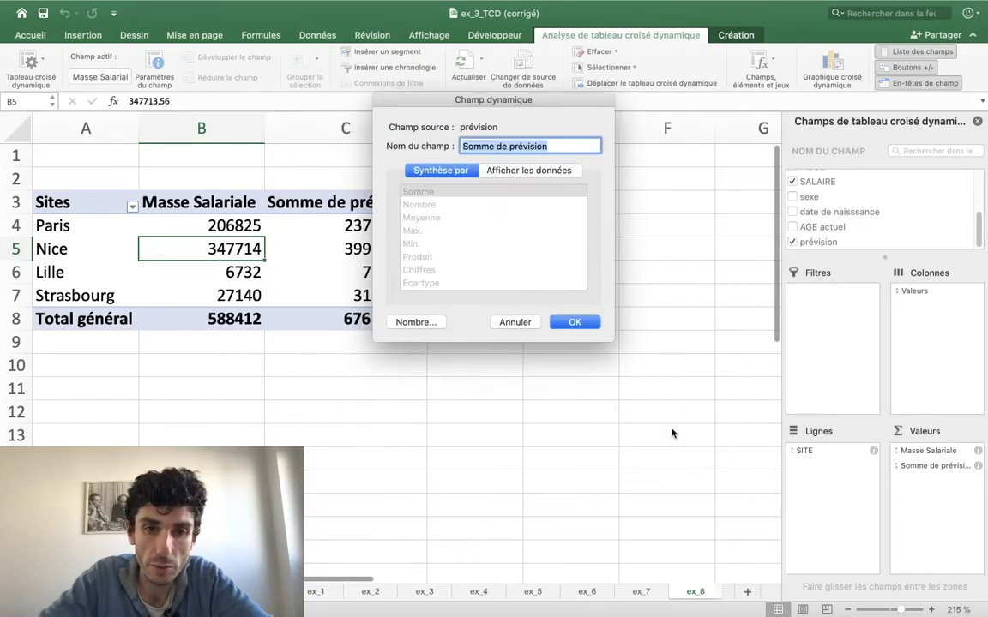
{"action": "left_click", "coordinate": [574, 322]}
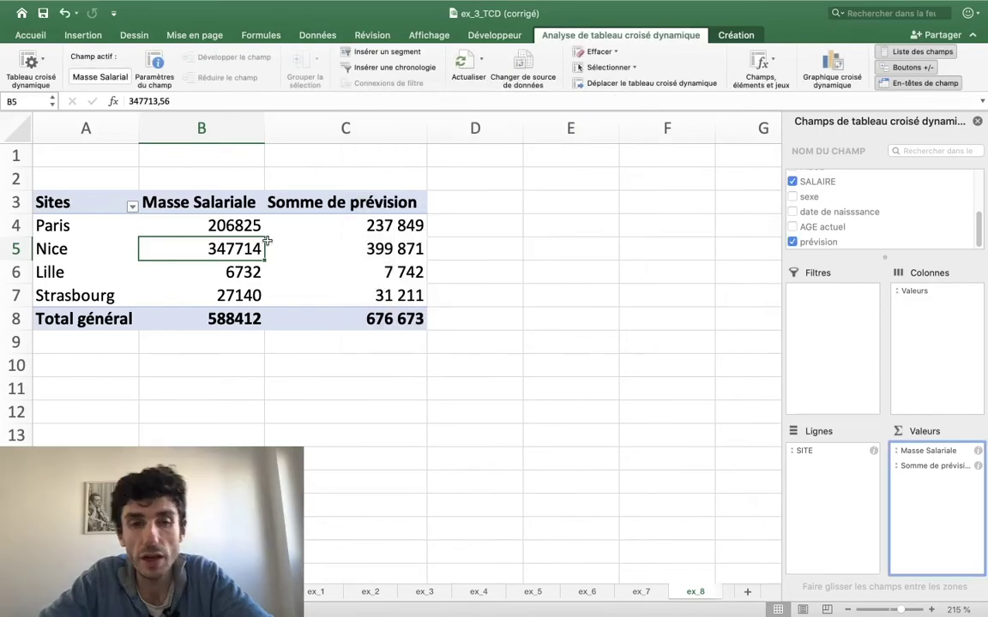
{"action": "left_click", "coordinate": [292, 193]}
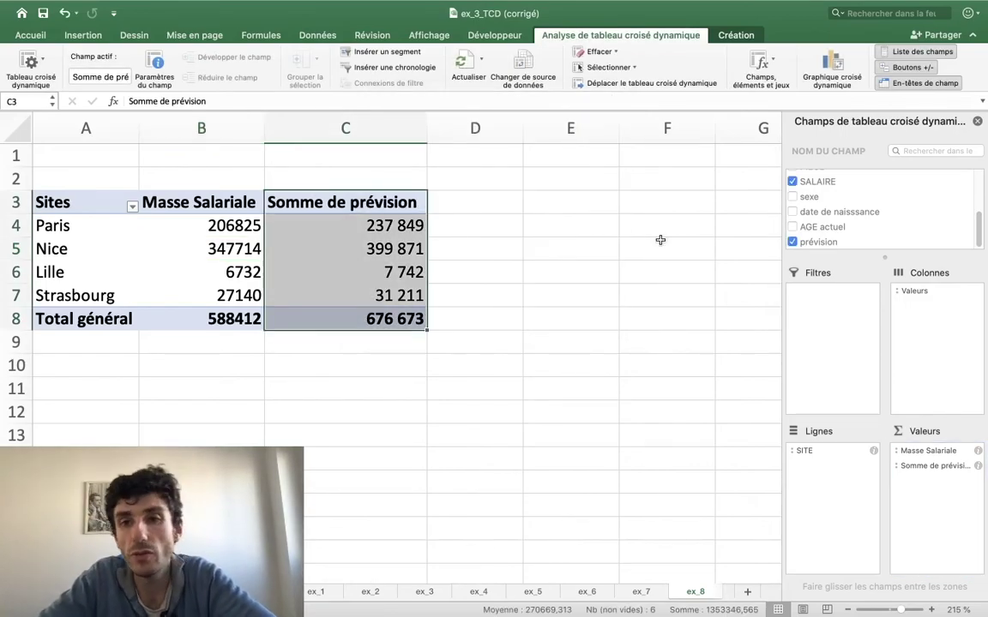
Rename the forecast header to 'Prévision hausse de 15%' and autofit column C
{"action": "left_click", "coordinate": [366, 199]}
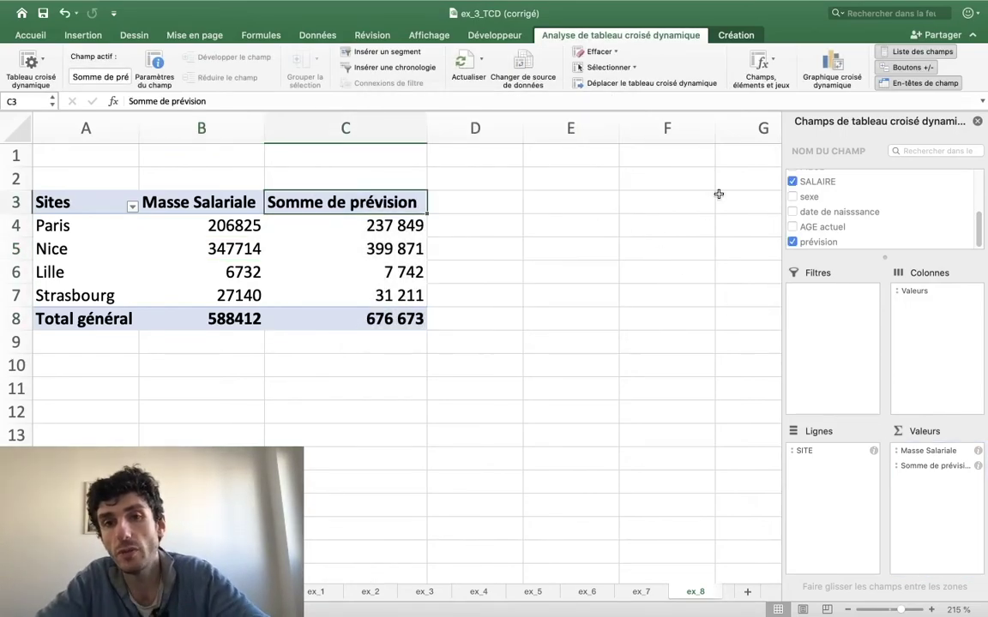
{"action": "triple_click", "coordinate": [230, 97]}
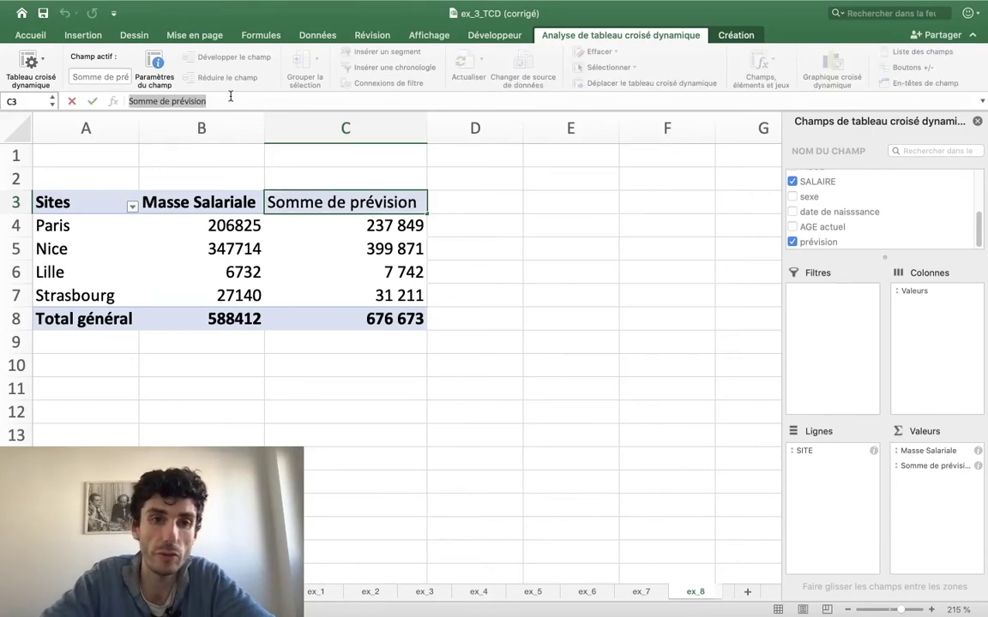
{"action": "key", "text": "BackSpace"}
{"action": "type", "text": "Prévsio"}
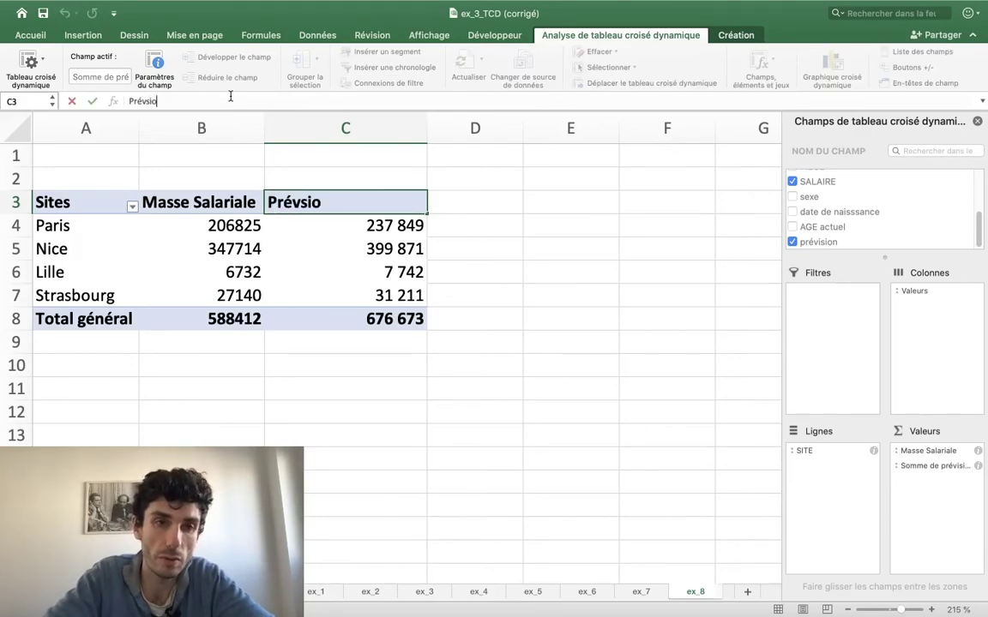
{"action": "type", "text": "on "}
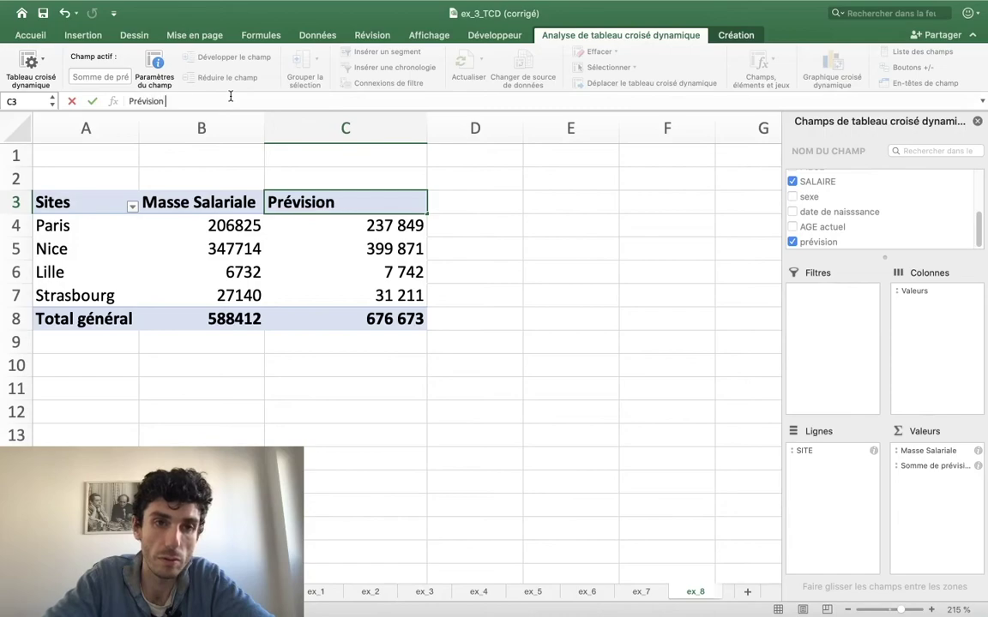
{"action": "type", "text": "hasse d"}
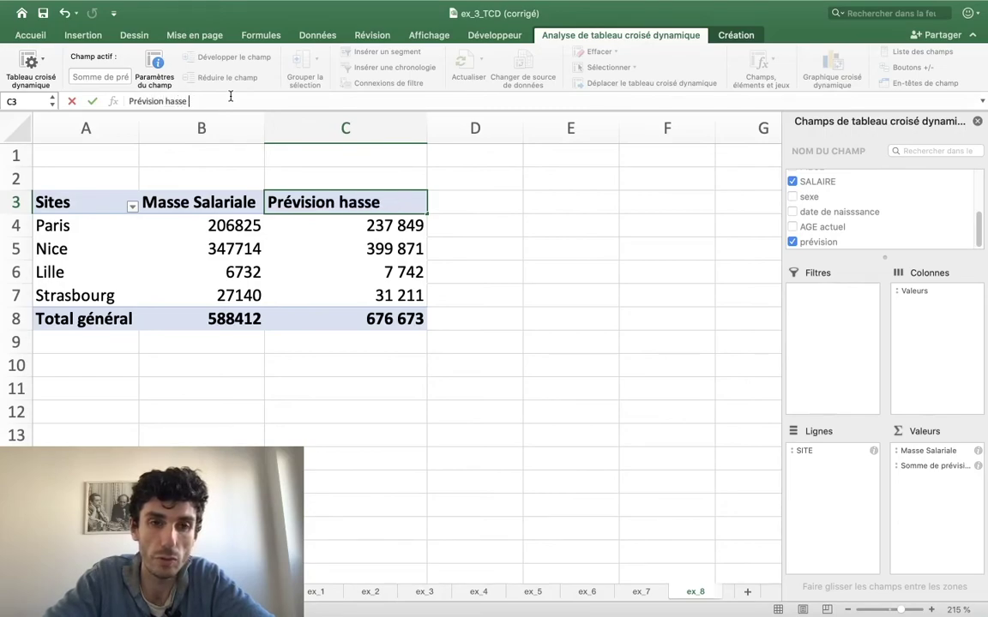
{"action": "key", "text": "BackSpace"}
{"action": "key", "text": "BackSpace"}
{"action": "key", "text": "BackSpace"}
{"action": "type", "text": "de"}
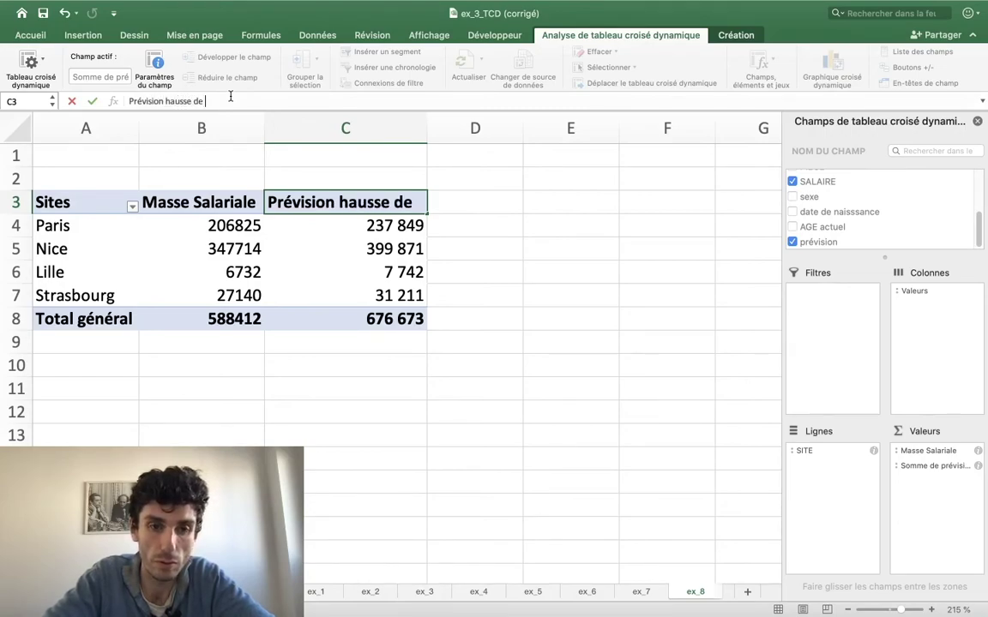
{"action": "type", "text": " 15%"}
{"action": "key", "text": "Return"}
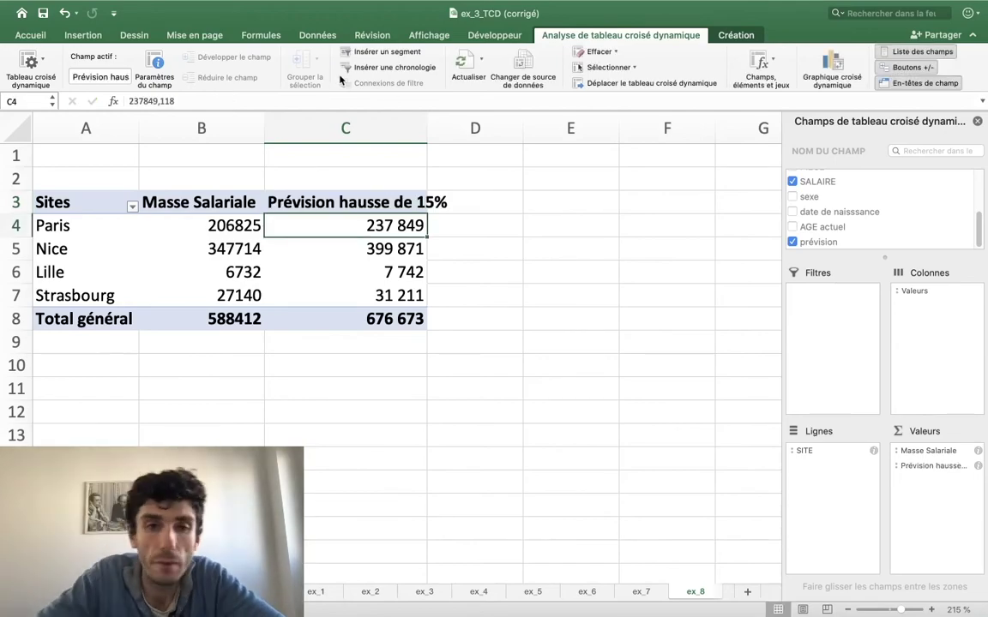
{"action": "double_click", "coordinate": [426, 128]}
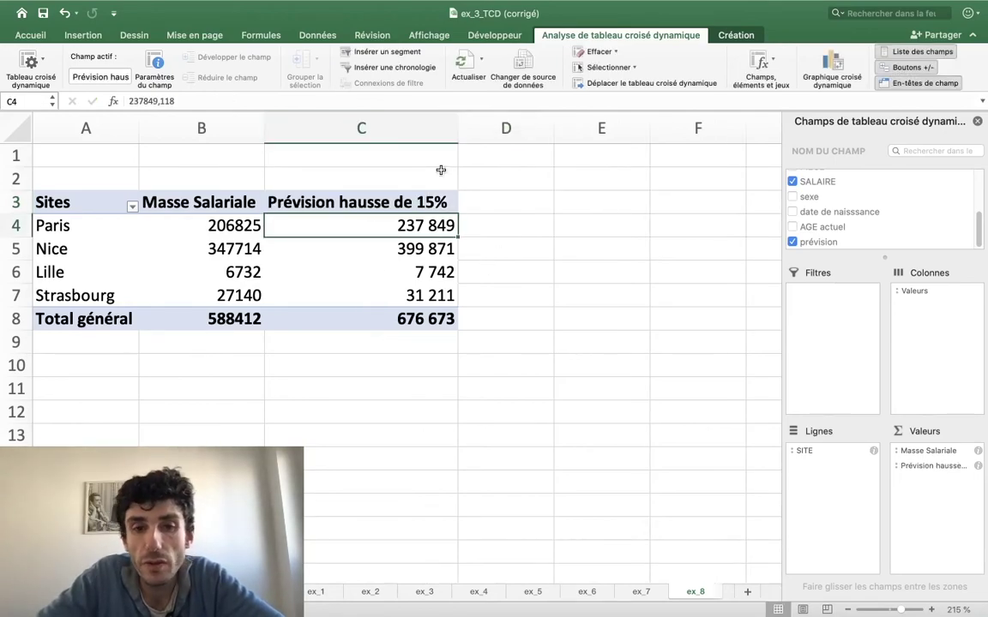
Select the site values and forecasts to check them against the 676 673 total
{"action": "left_click", "coordinate": [206, 240]}
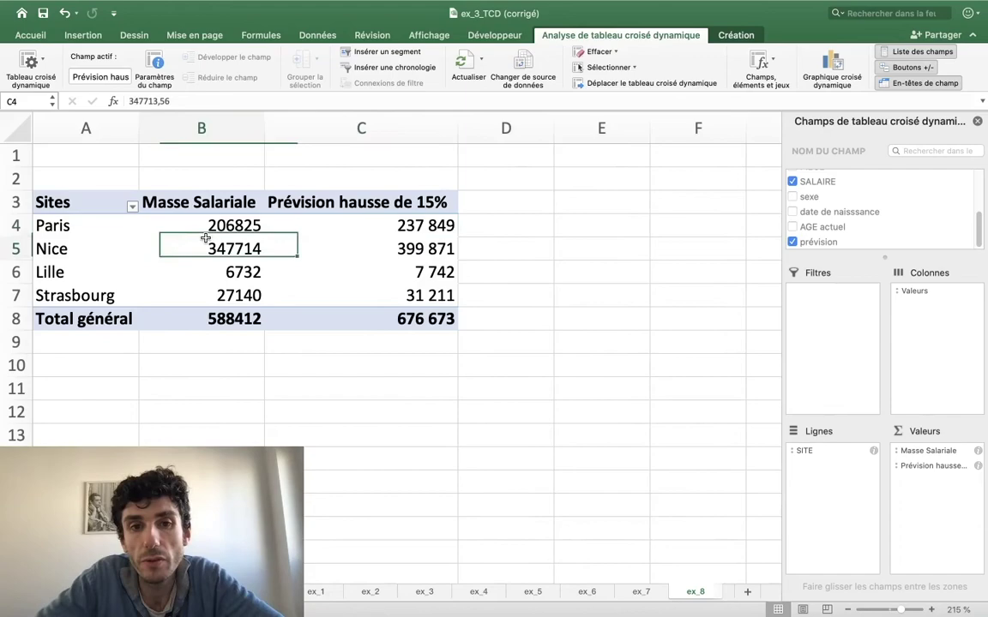
{"action": "left_click_drag", "start_coordinate": [206, 240], "coordinate": [363, 272]}
{"action": "left_click", "coordinate": [364, 319]}
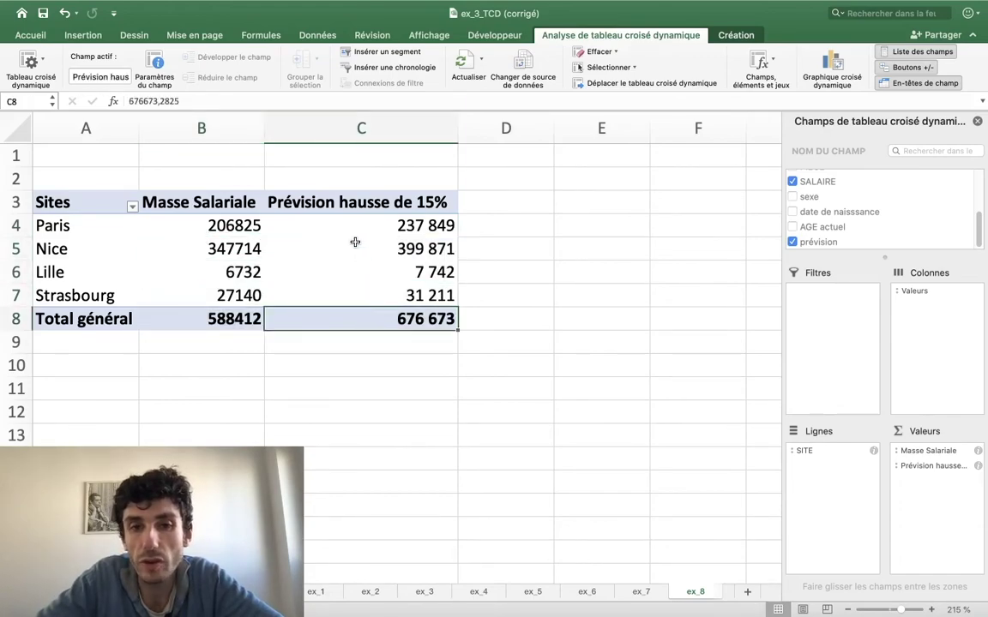
{"action": "left_click_drag", "start_coordinate": [350, 227], "coordinate": [343, 291]}
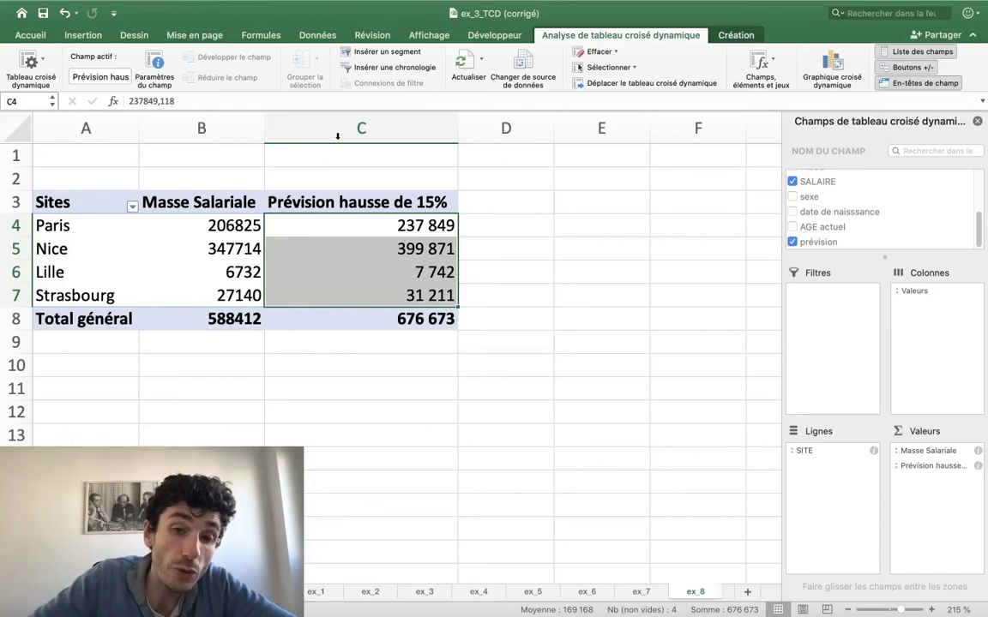
{"action": "left_click", "coordinate": [201, 196]}
{"action": "key", "text": "Down"}
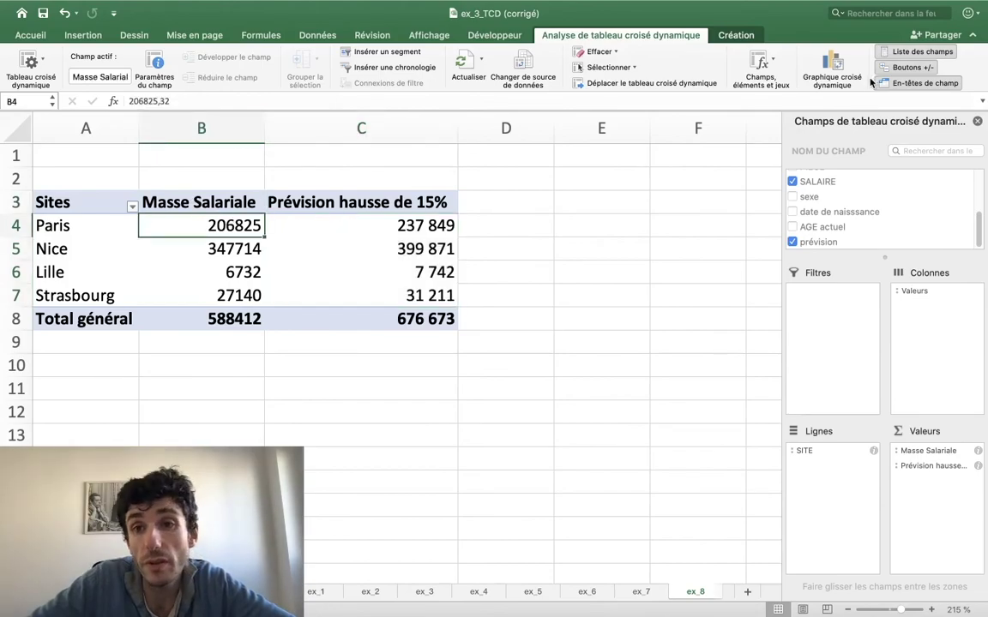
Insert a clustered column pivot chart of both series and place it below the table
{"action": "left_click", "coordinate": [832, 66]}
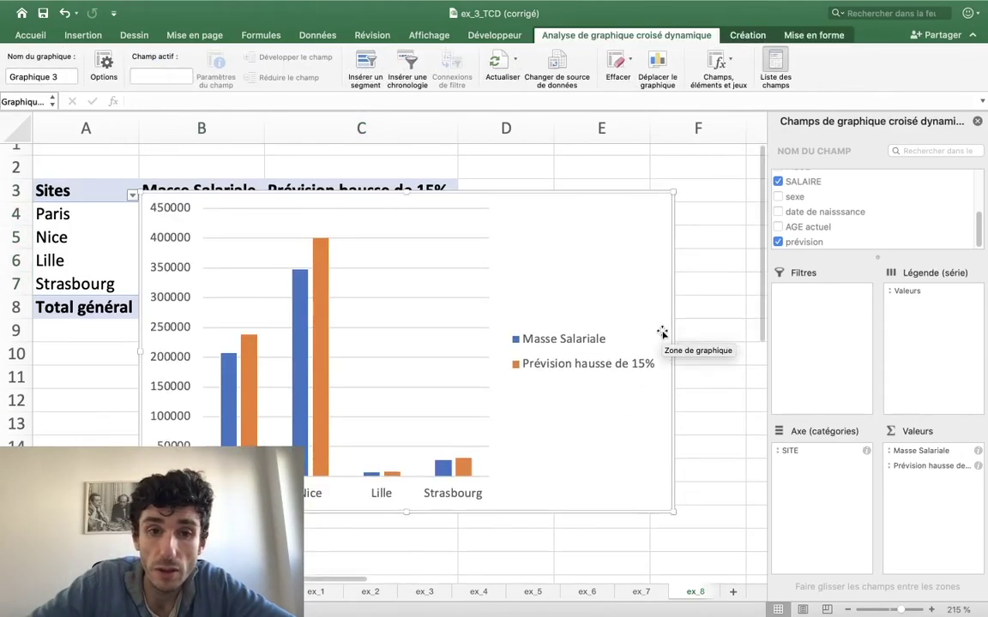
{"action": "left_click_drag", "start_coordinate": [587, 194], "coordinate": [580, 299]}
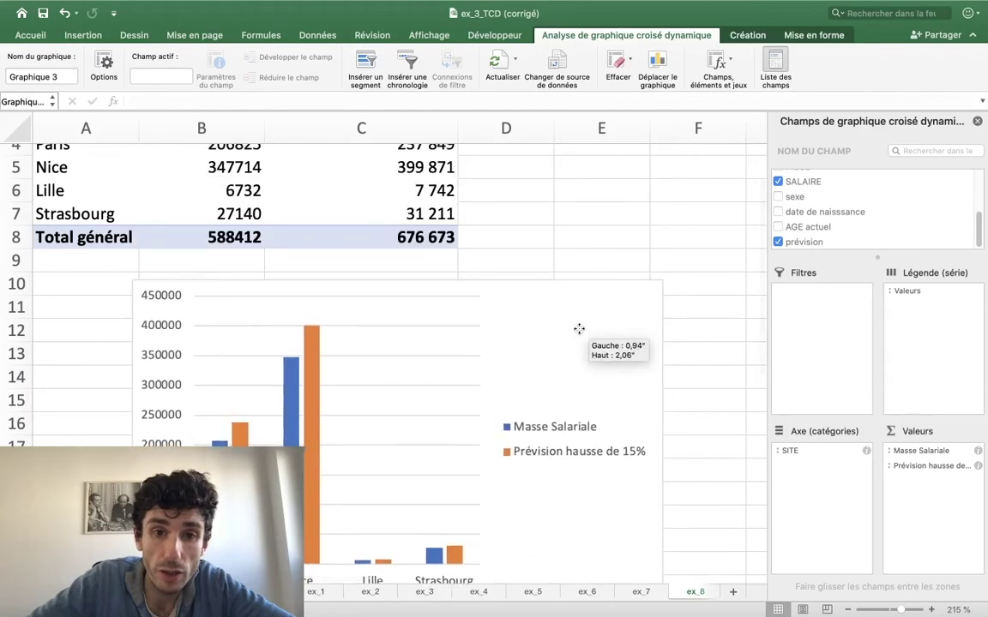
{"action": "scroll", "coordinate": [607, 221], "scroll_direction": "down", "scroll_amount": 3}
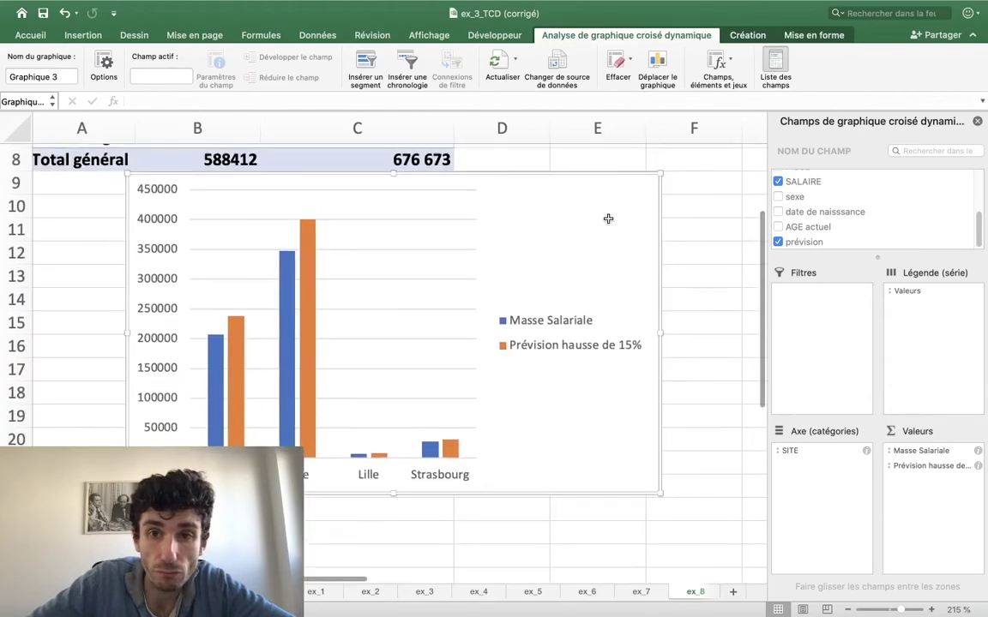
{"action": "left_click_drag", "start_coordinate": [566, 264], "coordinate": [566, 286]}
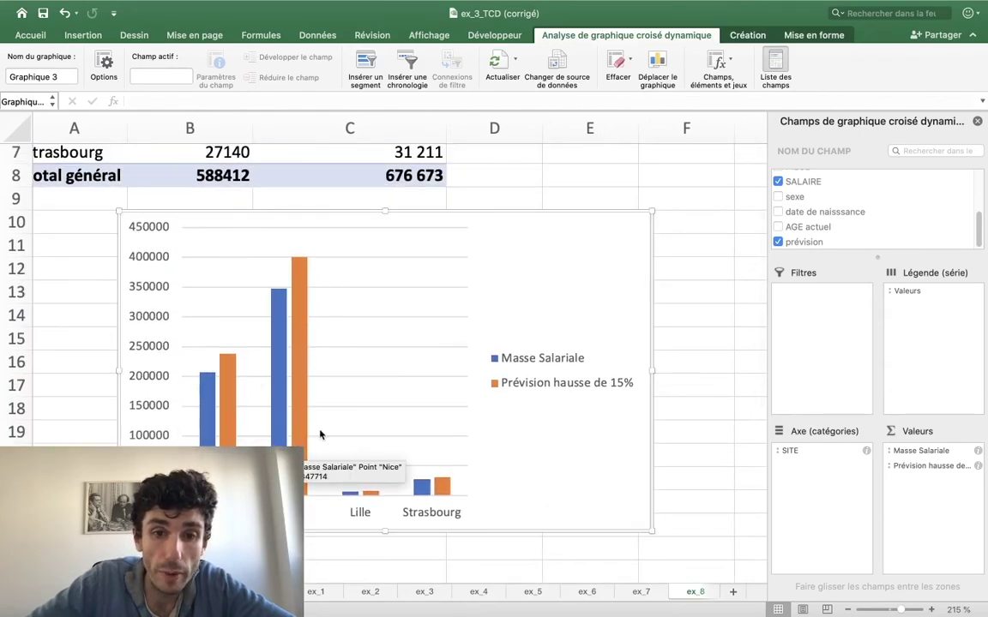
{"action": "scroll", "coordinate": [259, 284], "scroll_direction": "up", "scroll_amount": 3}
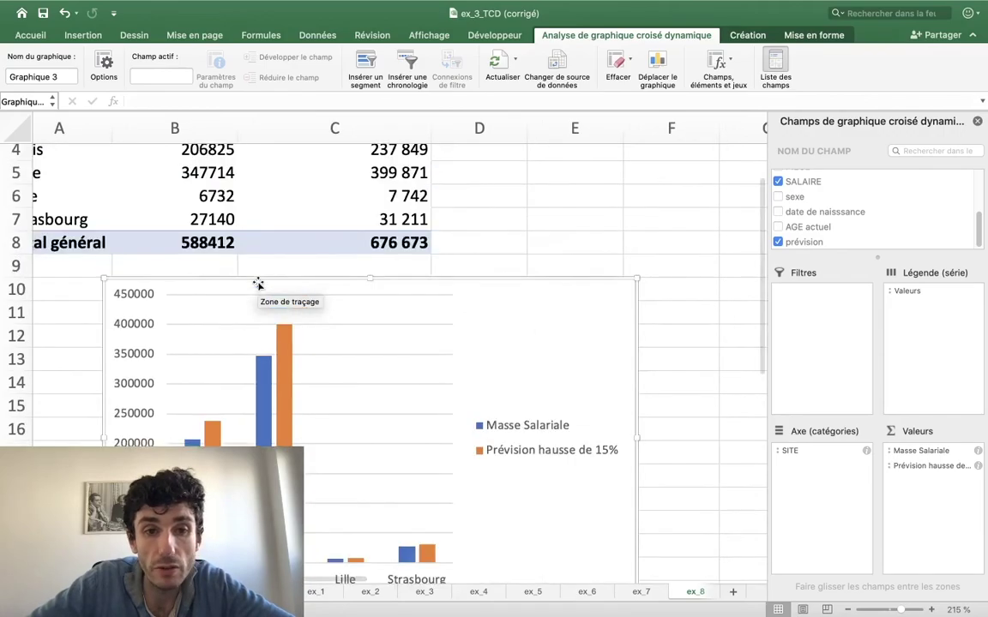
{"action": "scroll", "coordinate": [259, 284], "scroll_direction": "down", "scroll_amount": 2}
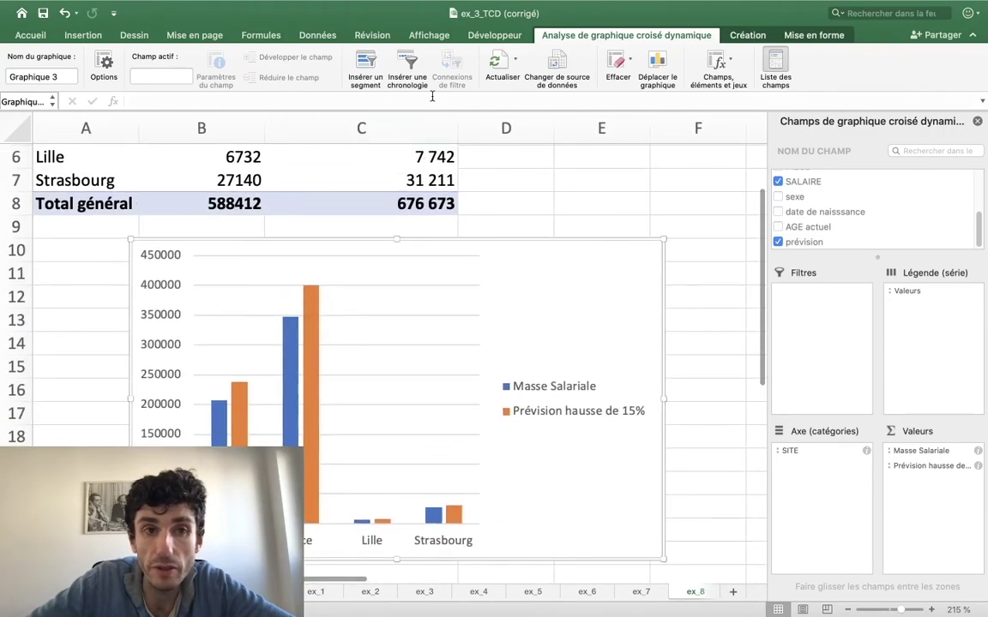
{"action": "left_click", "coordinate": [760, 35]}
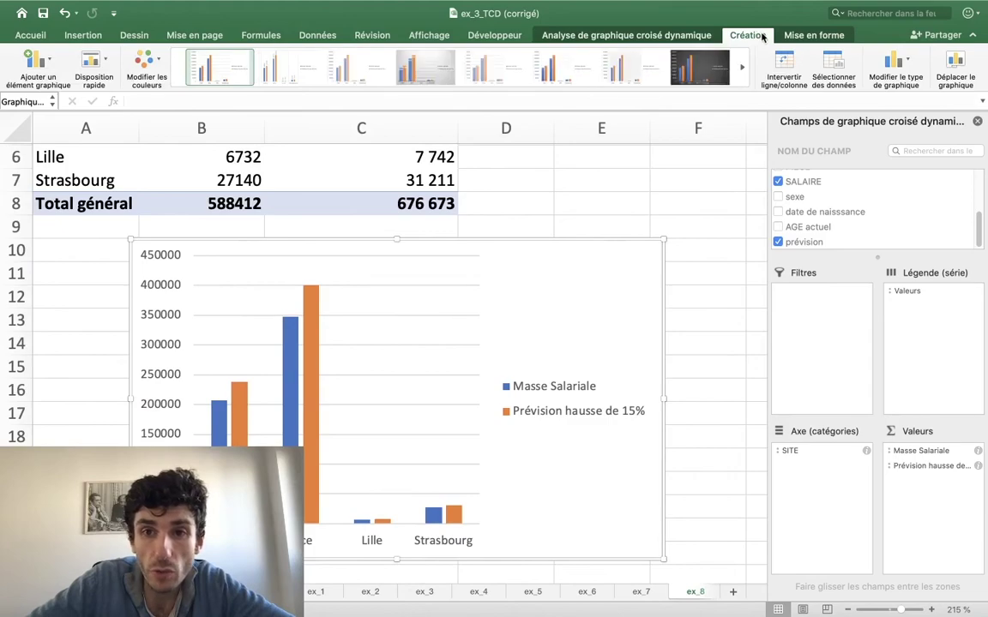
{"action": "left_click", "coordinate": [743, 66]}
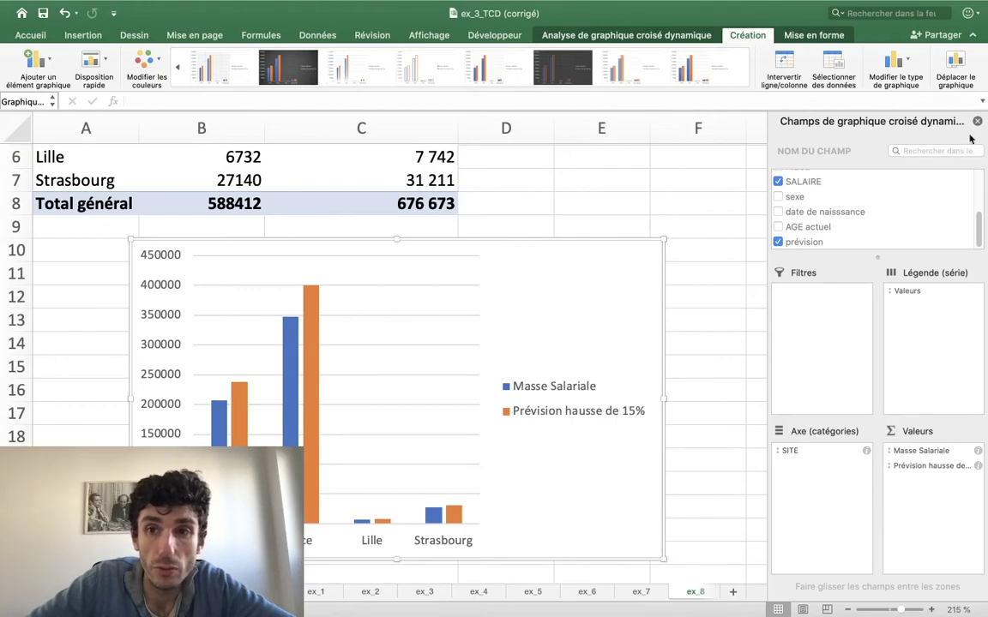
Change the pivot chart to the first 2D line chart type
{"action": "left_click", "coordinate": [909, 66]}
{"action": "mouse_move", "coordinate": [845, 100]}
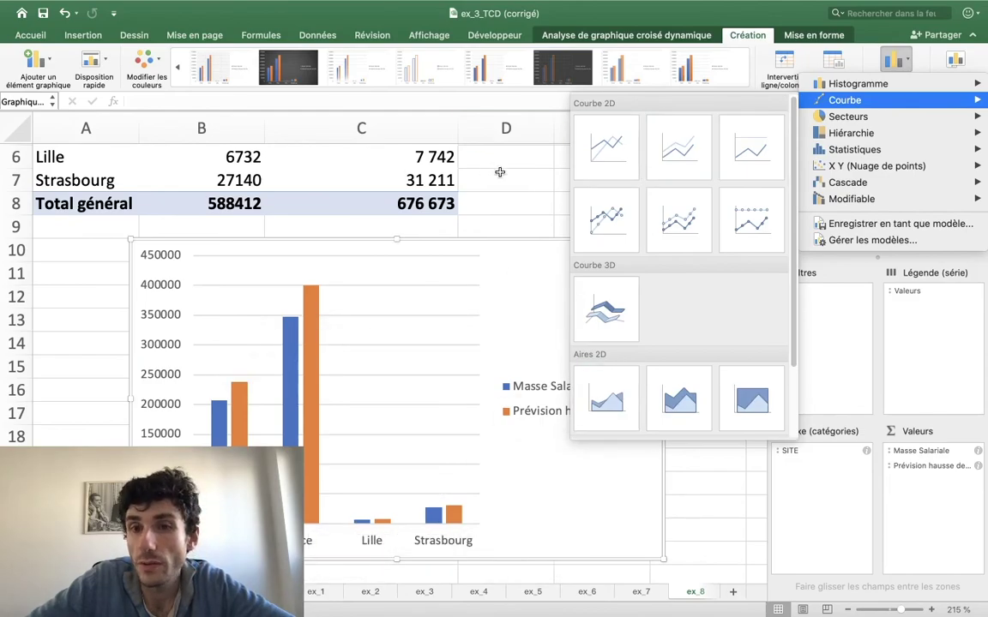
{"action": "left_click", "coordinate": [605, 150]}
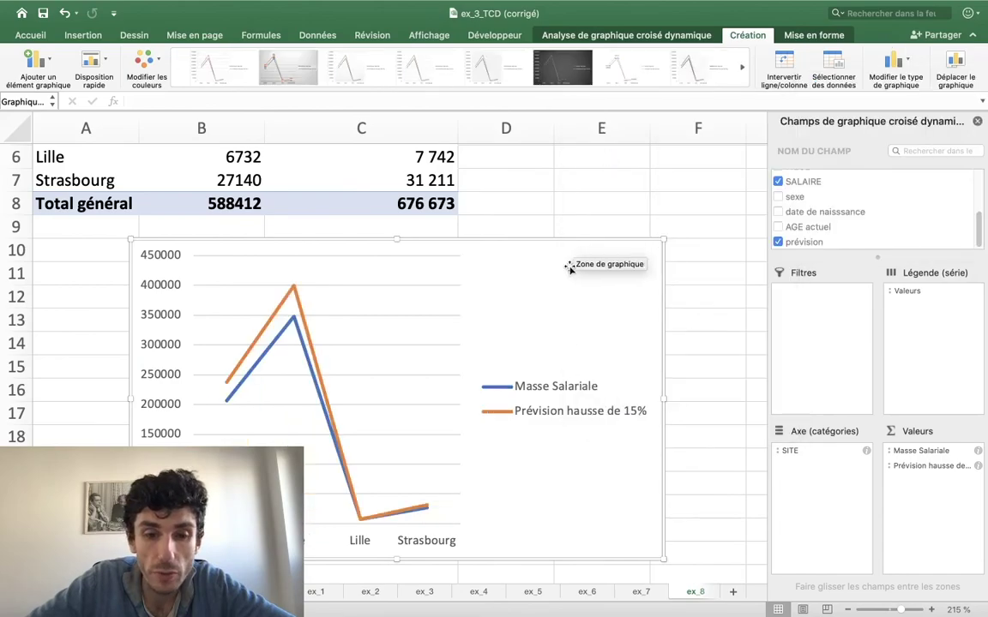
{"action": "scroll", "coordinate": [514, 320], "scroll_direction": "down", "scroll_amount": 5}
{"action": "scroll", "coordinate": [420, 407], "scroll_direction": "up", "scroll_amount": 4}
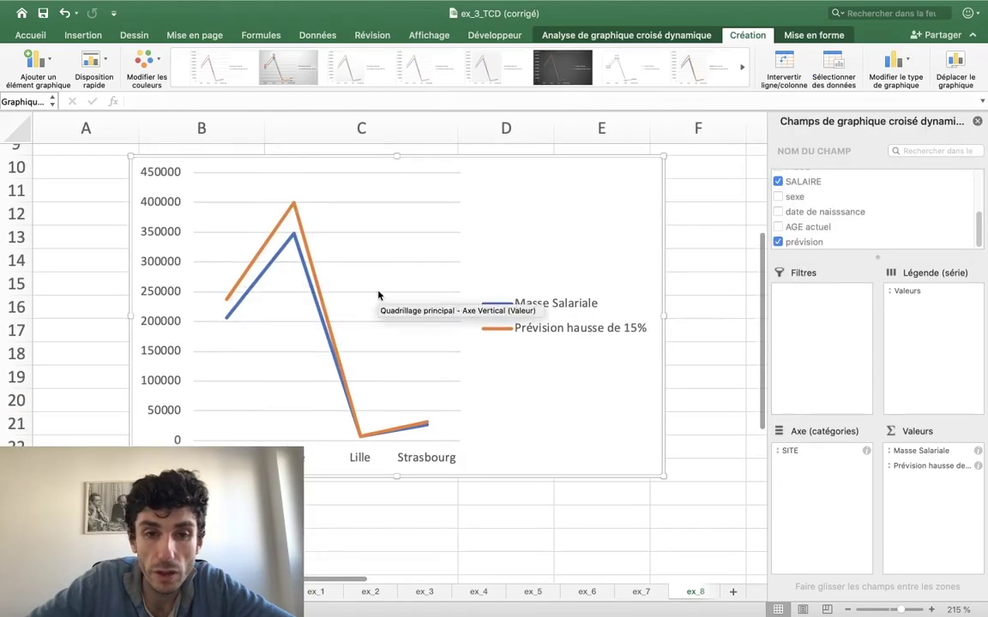
{"action": "scroll", "coordinate": [406, 238], "scroll_direction": "up", "scroll_amount": 5}
{"action": "scroll", "coordinate": [409, 298], "scroll_direction": "down", "scroll_amount": 4}
{"action": "scroll", "coordinate": [407, 299], "scroll_direction": "up", "scroll_amount": 3}
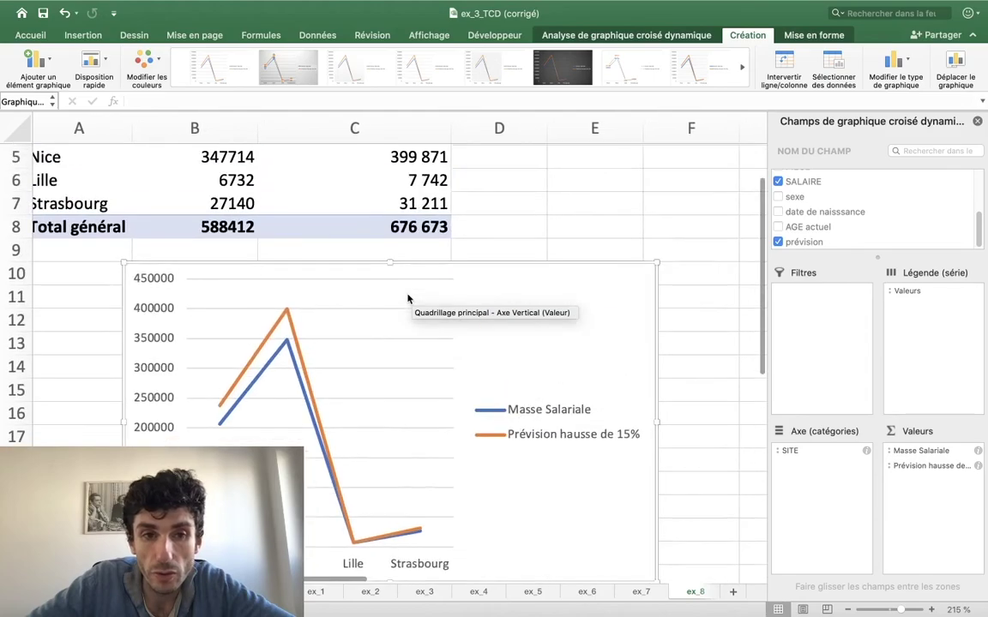
{"action": "scroll", "coordinate": [408, 299], "scroll_direction": "up", "scroll_amount": 2}
{"action": "scroll", "coordinate": [452, 326], "scroll_direction": "down", "scroll_amount": 3}
{"action": "scroll", "coordinate": [452, 326], "scroll_direction": "down", "scroll_amount": 2}
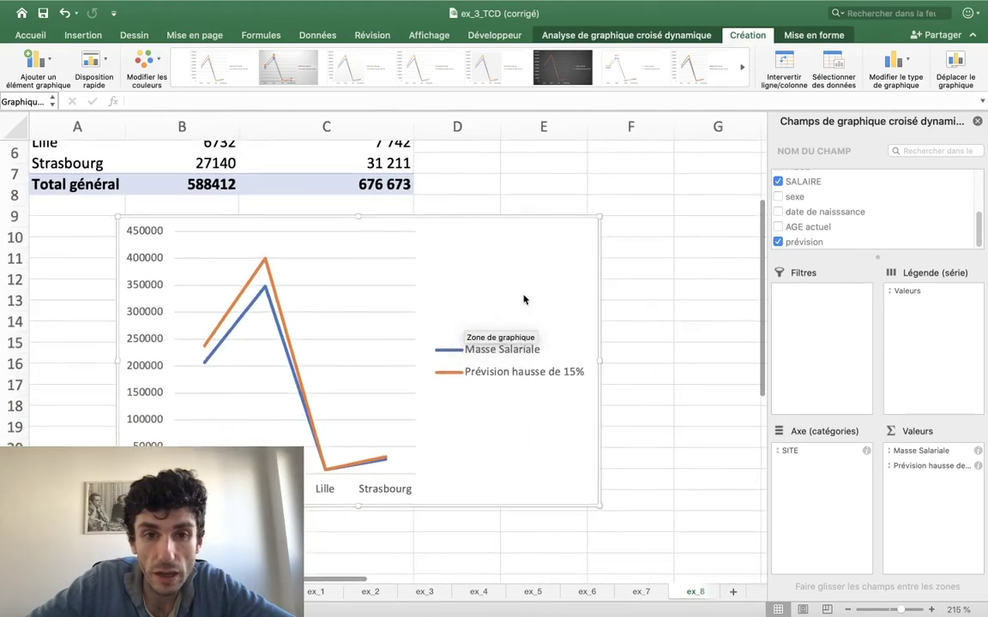
{"action": "scroll", "coordinate": [444, 295], "scroll_direction": "down", "scroll_amount": 2}
Move the line chart further left under the pivot table
{"action": "left_click_drag", "start_coordinate": [459, 289], "coordinate": [393, 277]}
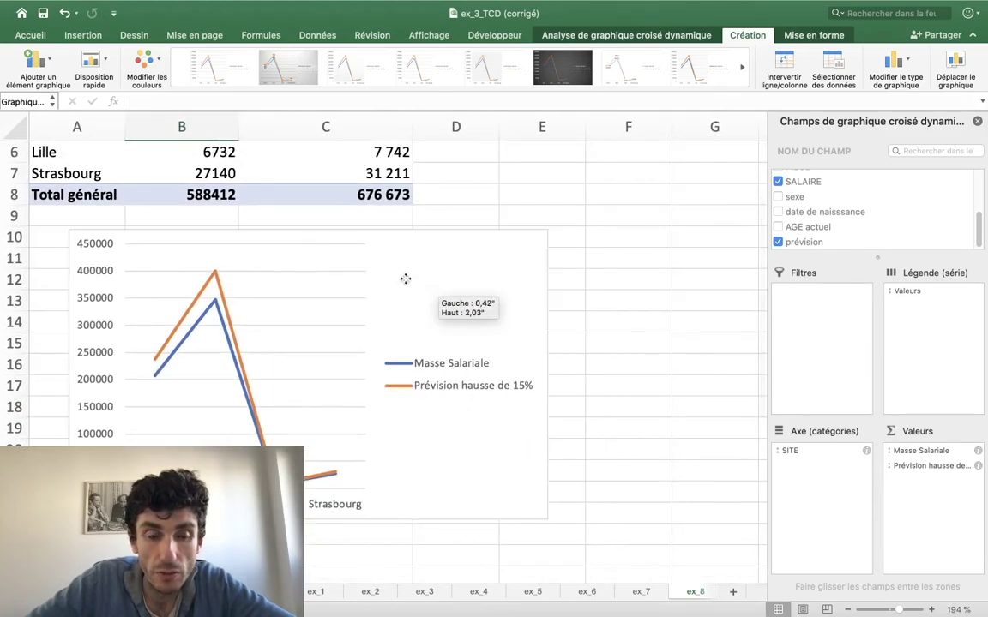
{"action": "scroll", "coordinate": [481, 296], "scroll_direction": "up", "scroll_amount": 5}
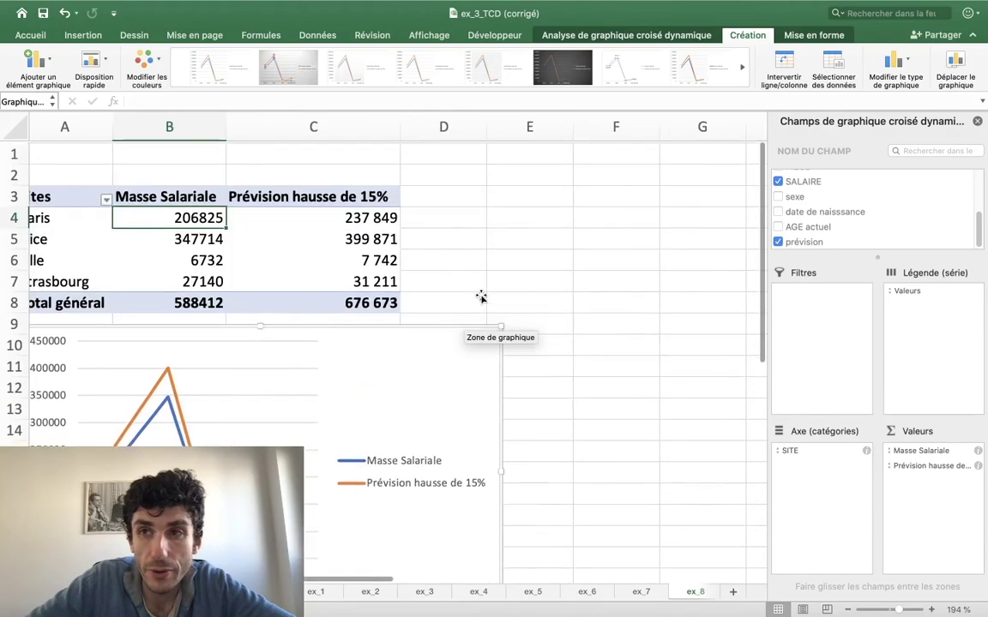
{"action": "scroll", "coordinate": [481, 296], "scroll_direction": "down", "scroll_amount": 5}
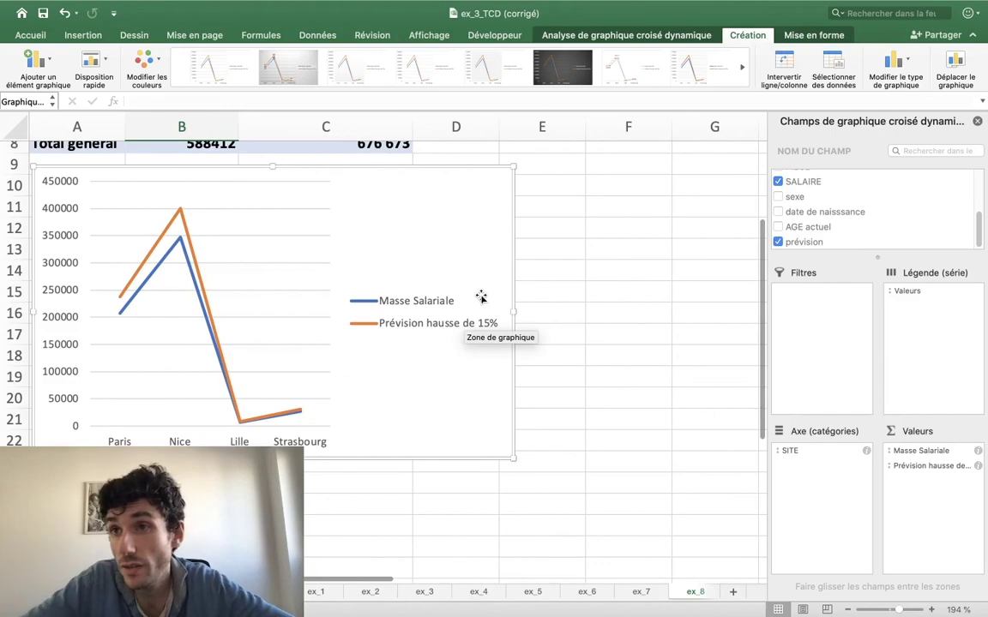
{"action": "scroll", "coordinate": [481, 297], "scroll_direction": "down", "scroll_amount": 2}
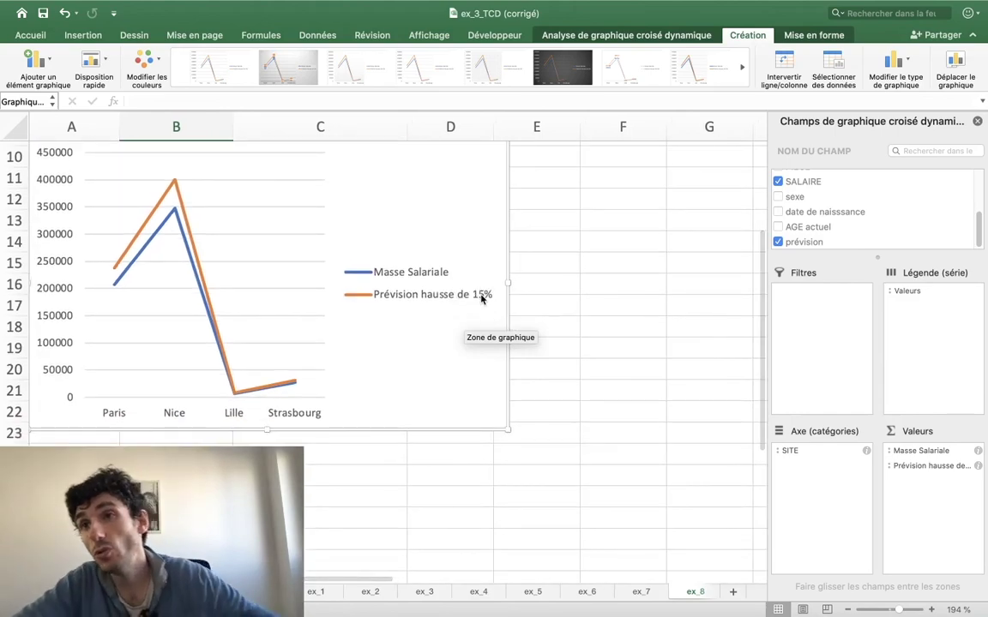